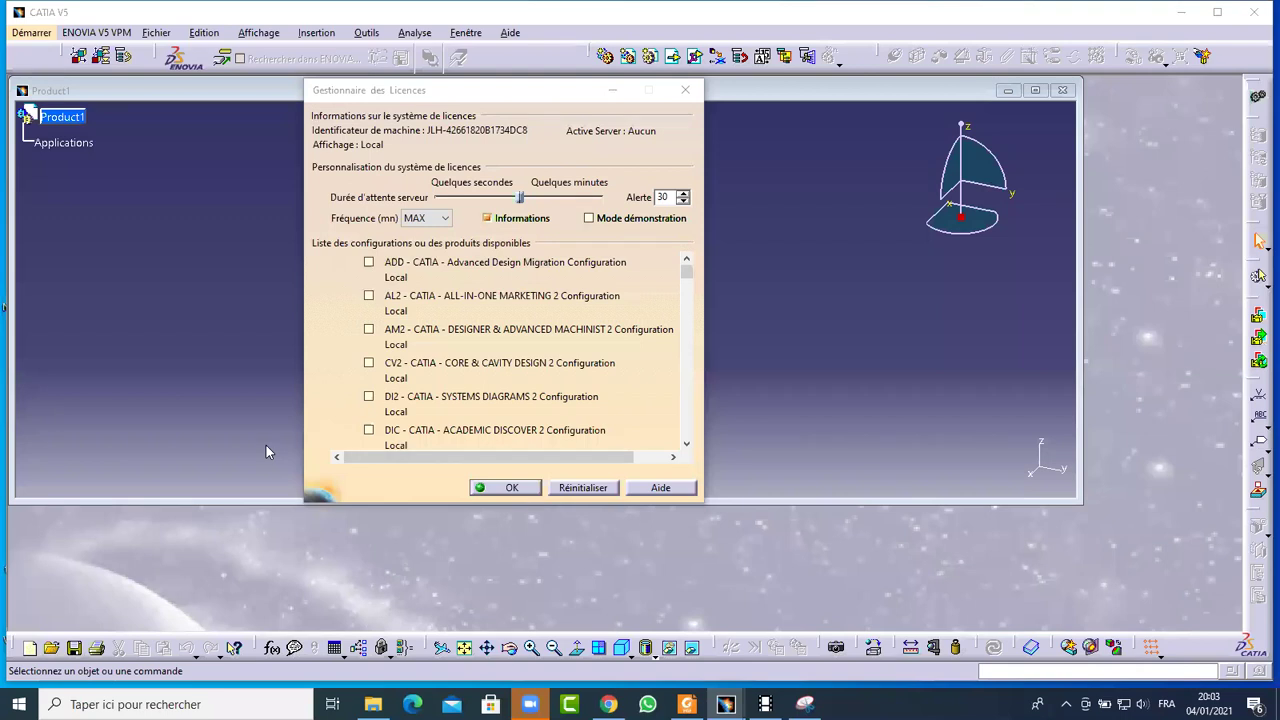
Validate the licence manager dialog without changing any configuration
{"action": "left_click", "coordinate": [525, 488]}
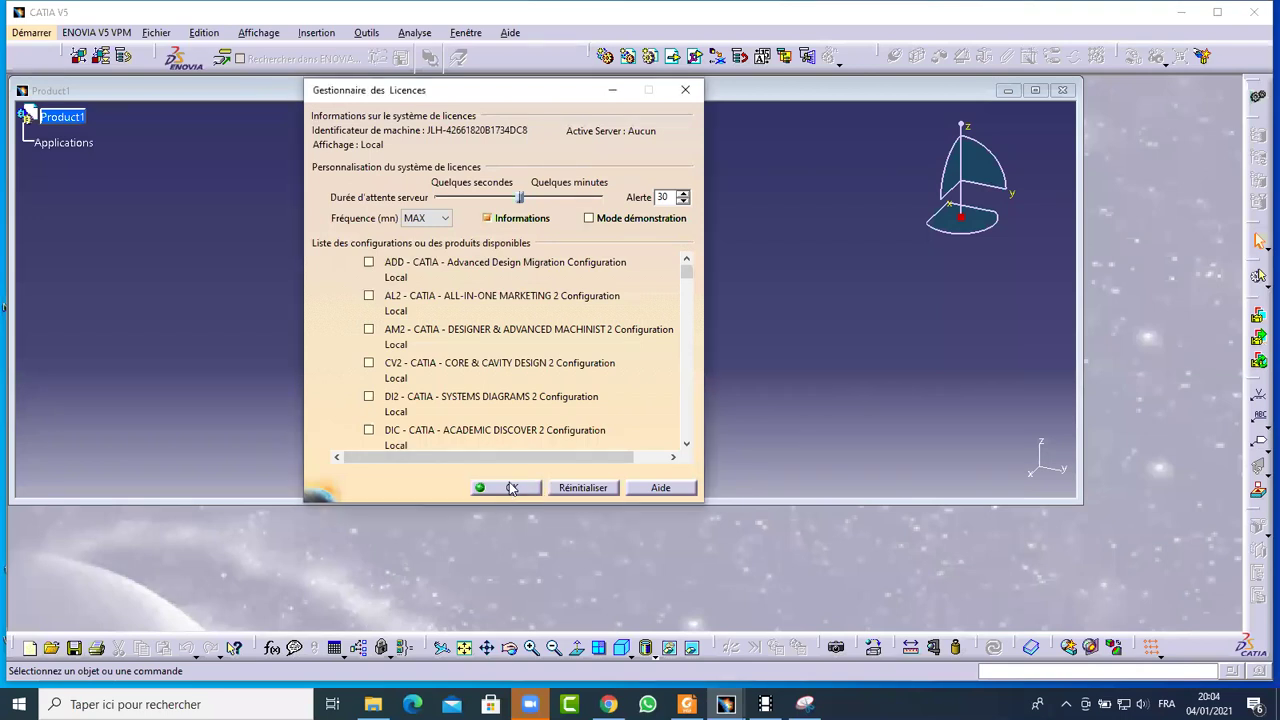
{"action": "left_click", "coordinate": [511, 487]}
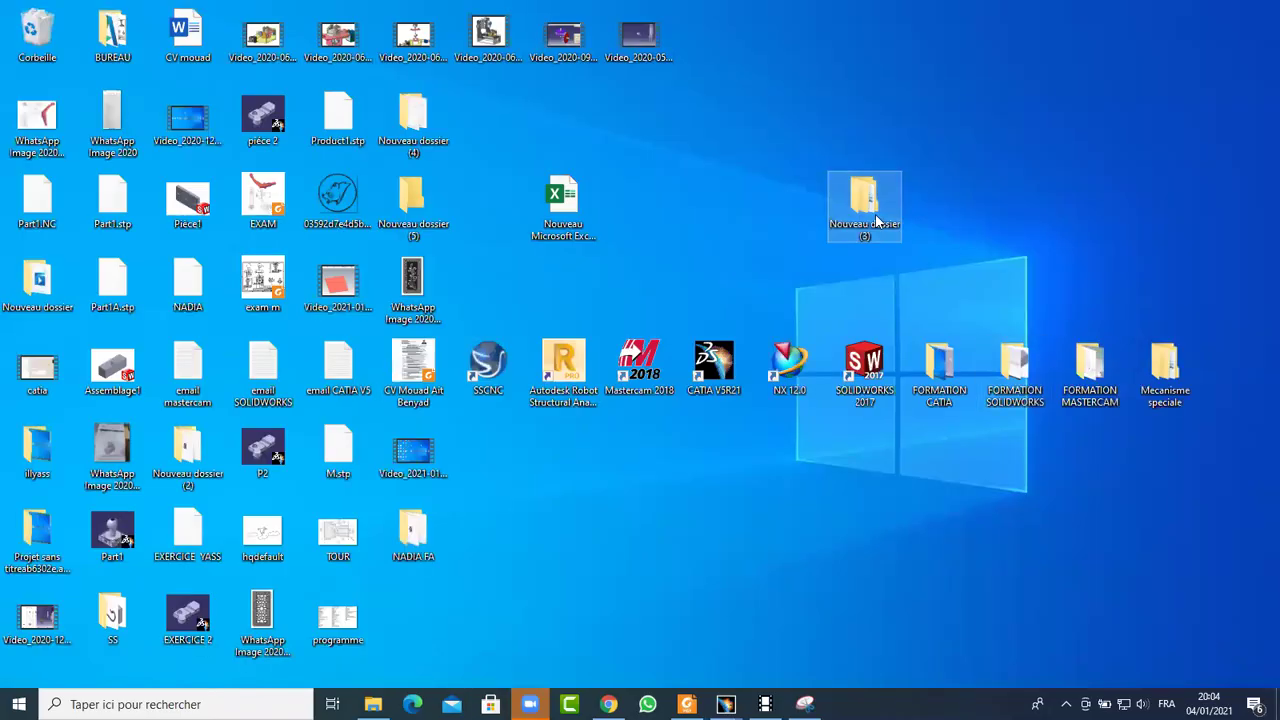
Open the desktop folder Nouveau dossier (3) and view the contents of its M2 subfolder
{"action": "double_click", "coordinate": [877, 221]}
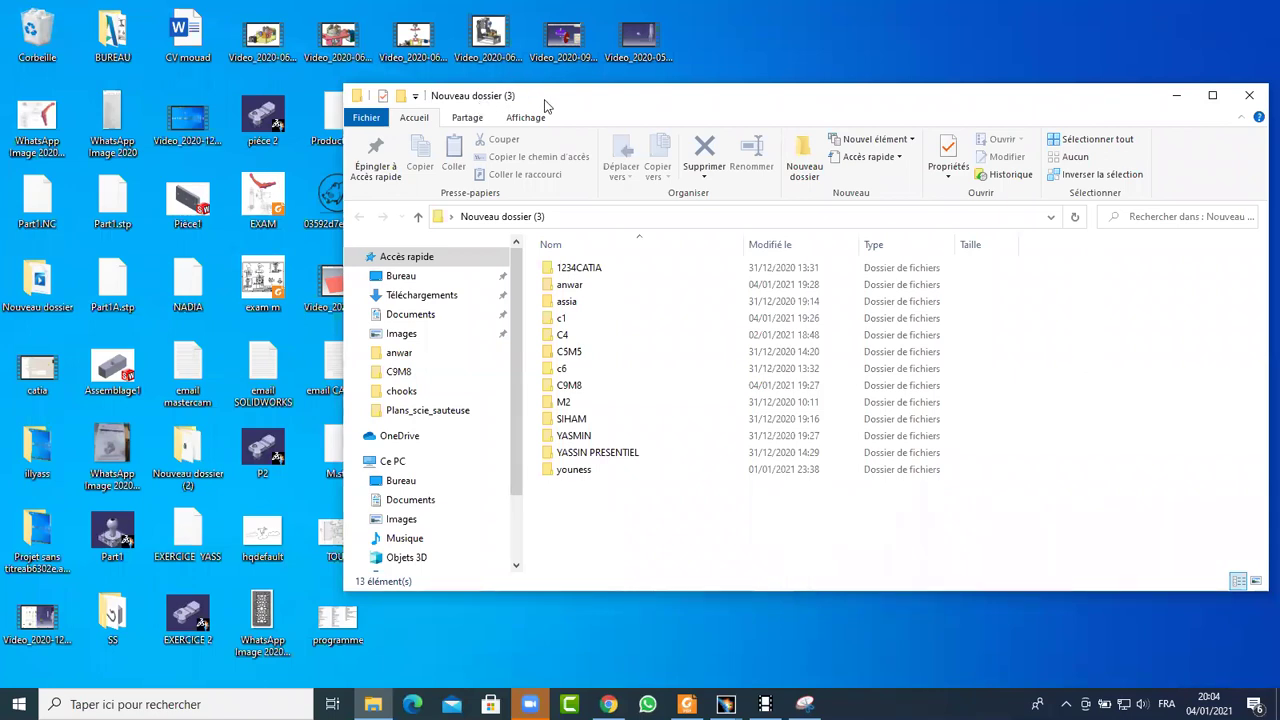
{"action": "mouse_move", "coordinate": [750, 270]}
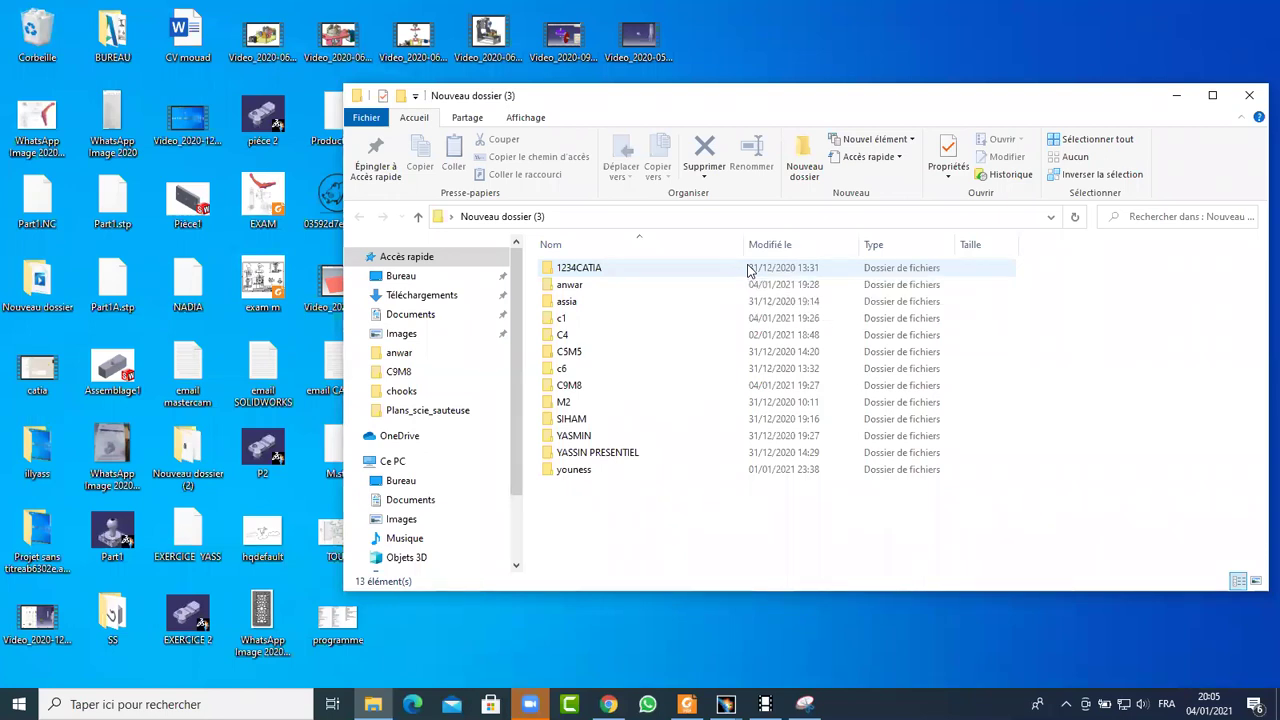
{"action": "double_click", "coordinate": [585, 404]}
{"action": "left_click_drag", "start_coordinate": [614, 355], "coordinate": [602, 293]}
{"action": "left_click", "coordinate": [594, 366]}
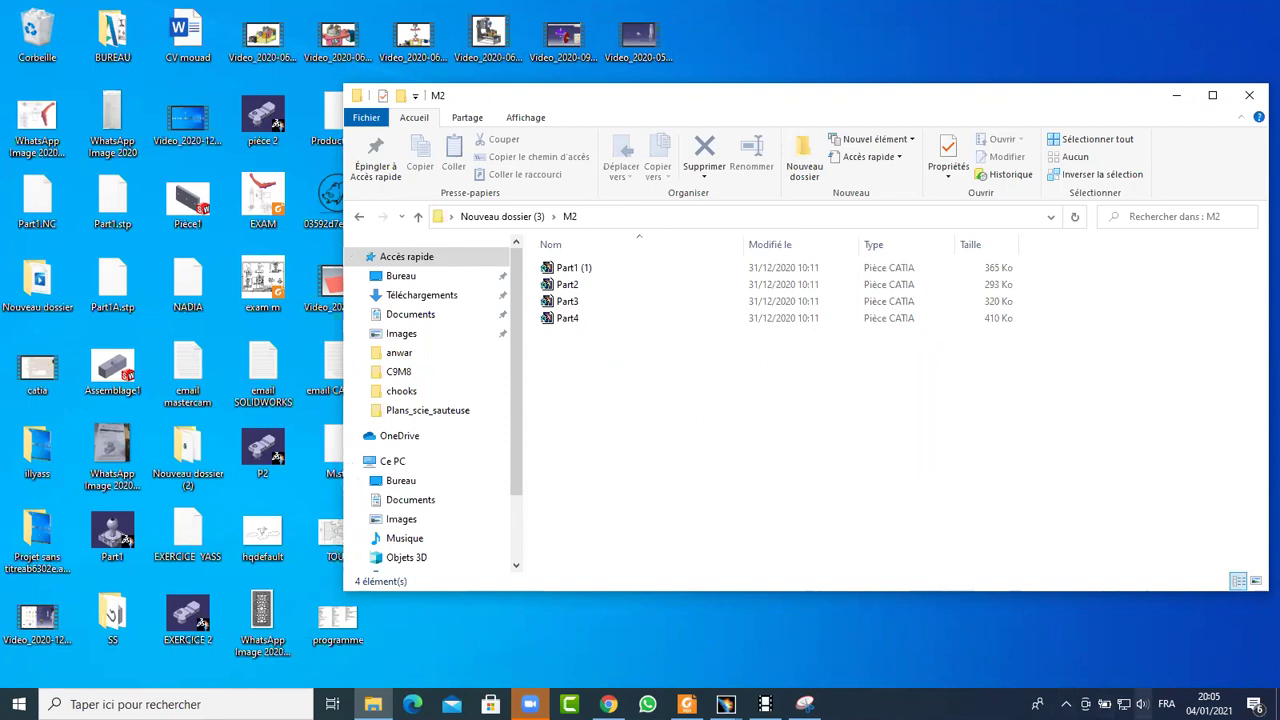
Set the speaker volume to 25 and return from M2 to the Nouveau dossier (3) folder
{"action": "left_click", "coordinate": [1141, 704]}
{"action": "left_click_drag", "start_coordinate": [1069, 666], "coordinate": [1094, 670]}
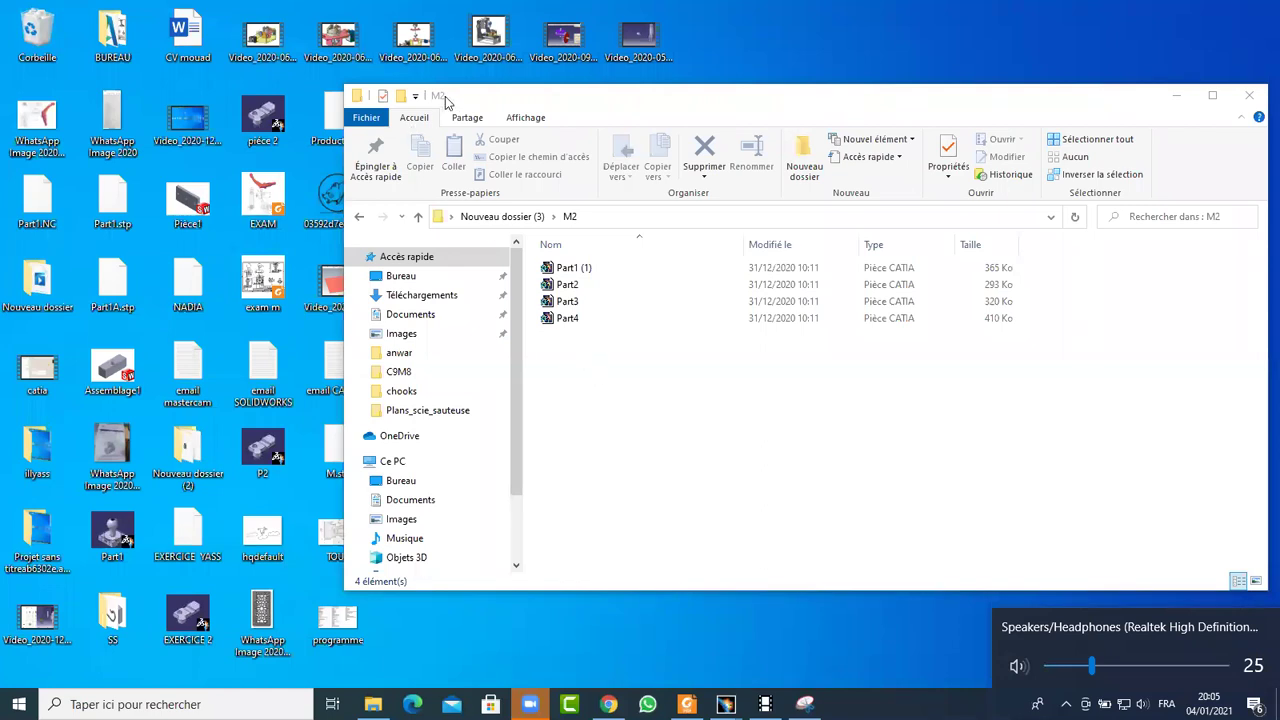
{"action": "left_click_drag", "start_coordinate": [445, 96], "coordinate": [381, 48]}
{"action": "left_click", "coordinate": [294, 170]}
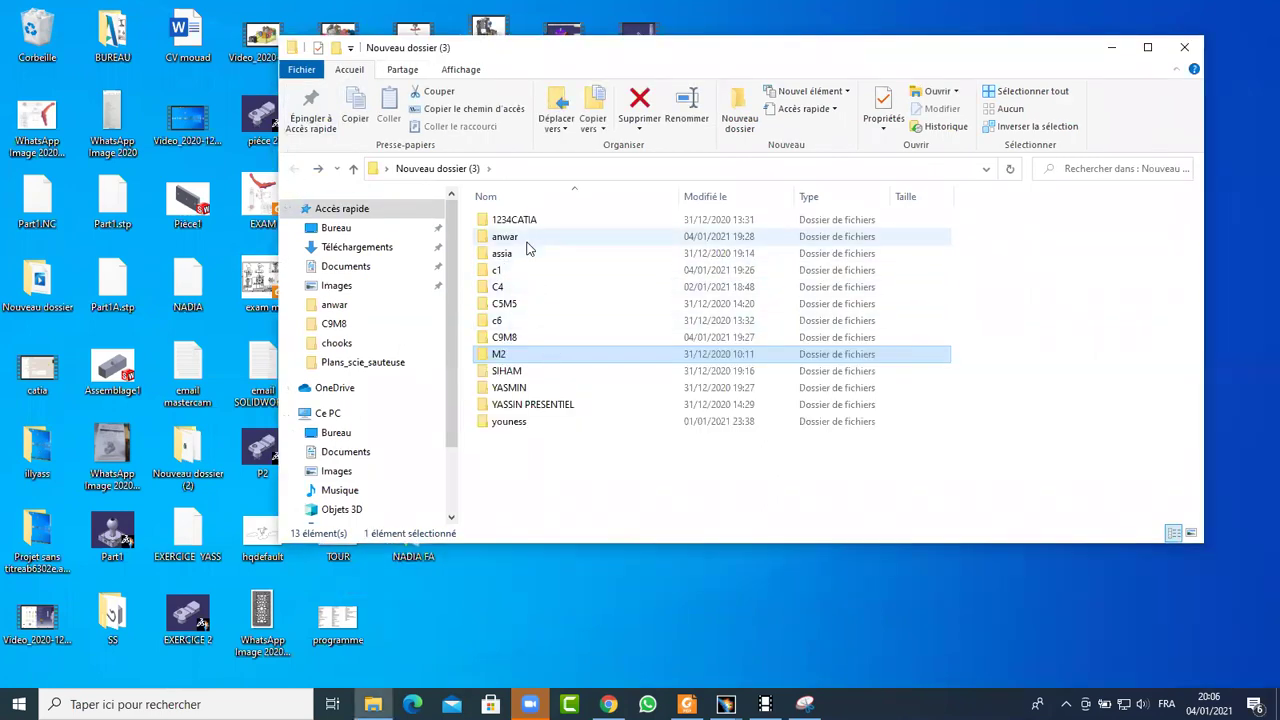
{"action": "right_click", "coordinate": [528, 246]}
{"action": "left_click", "coordinate": [523, 240]}
{"action": "right_click", "coordinate": [523, 238]}
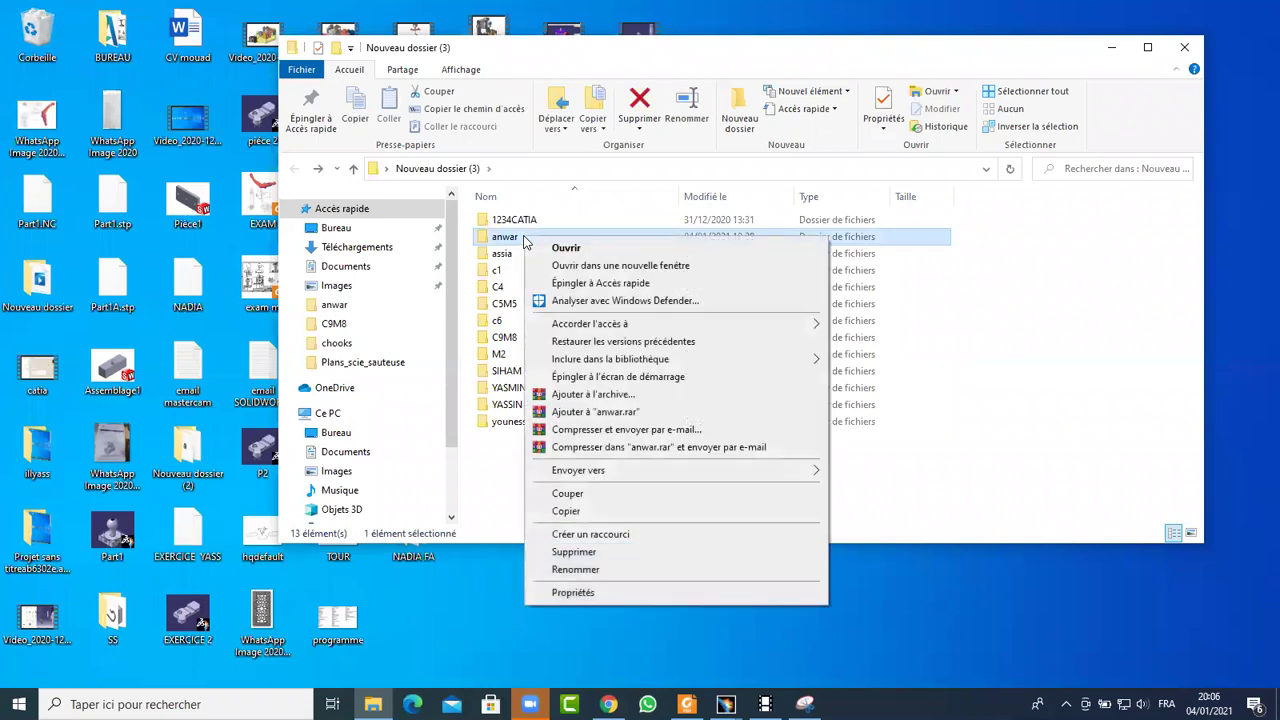
{"action": "left_click", "coordinate": [515, 522]}
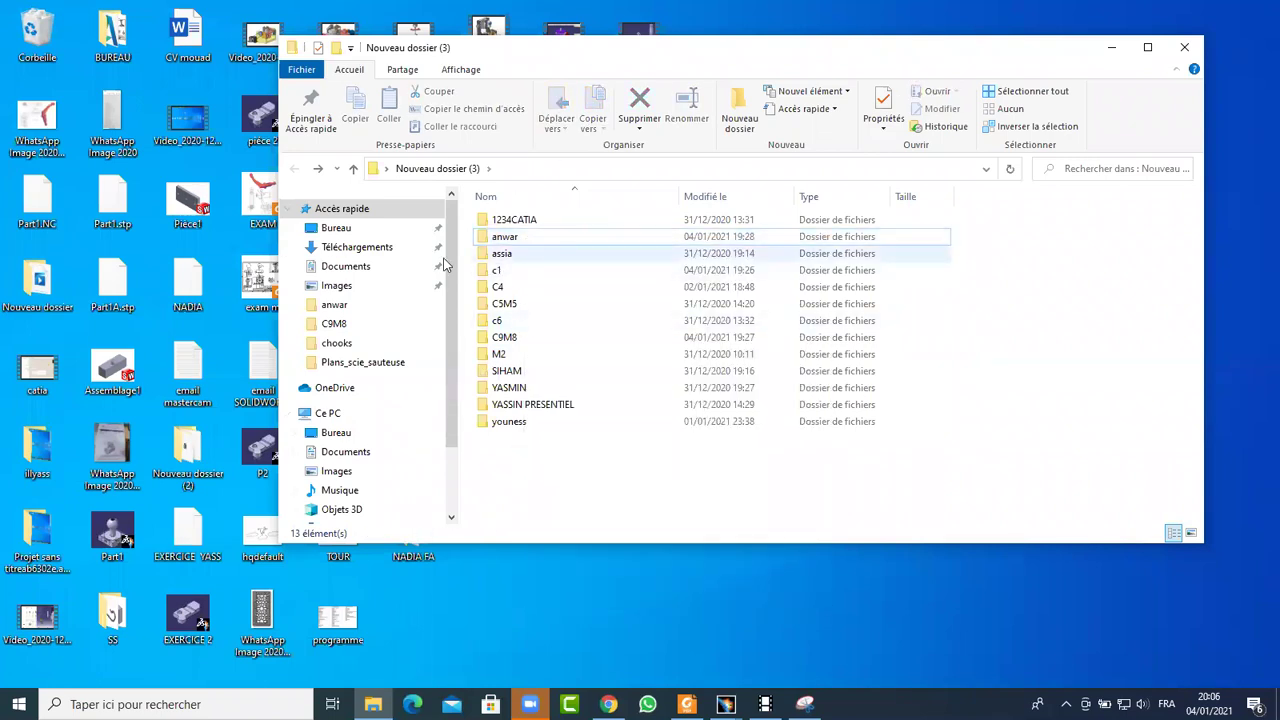
{"action": "left_click", "coordinate": [505, 240]}
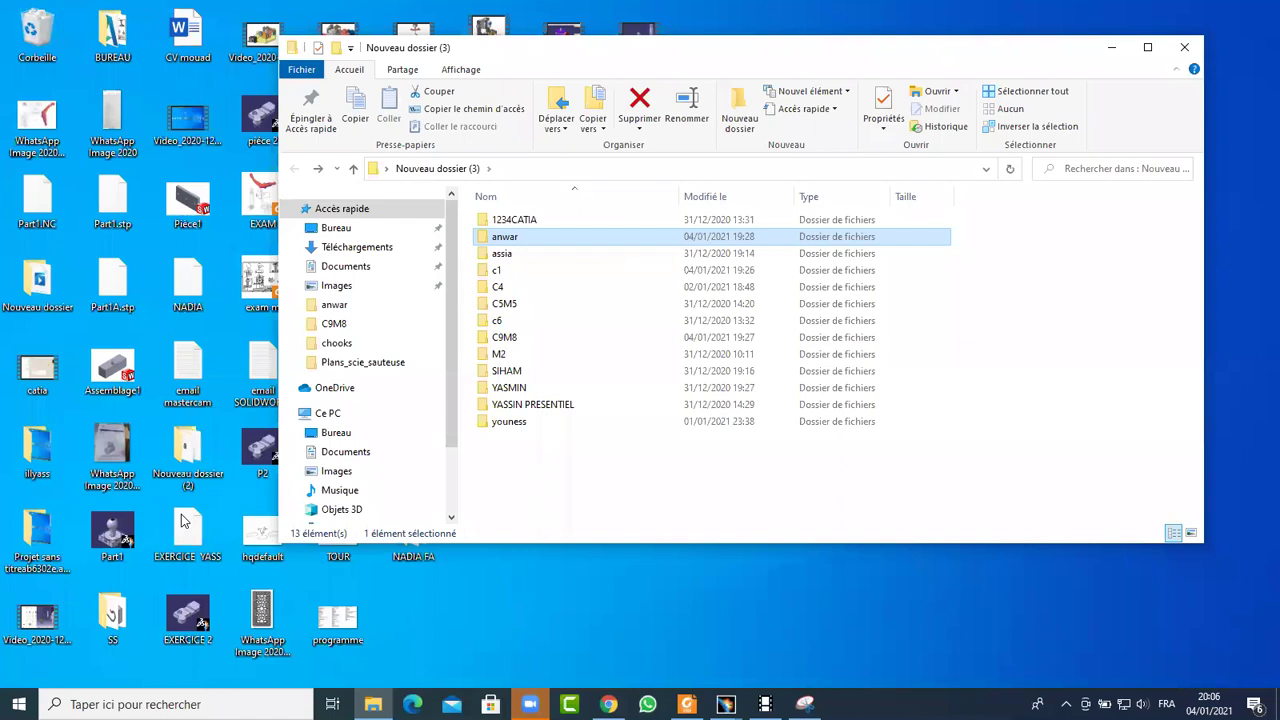
{"action": "left_click", "coordinate": [488, 456]}
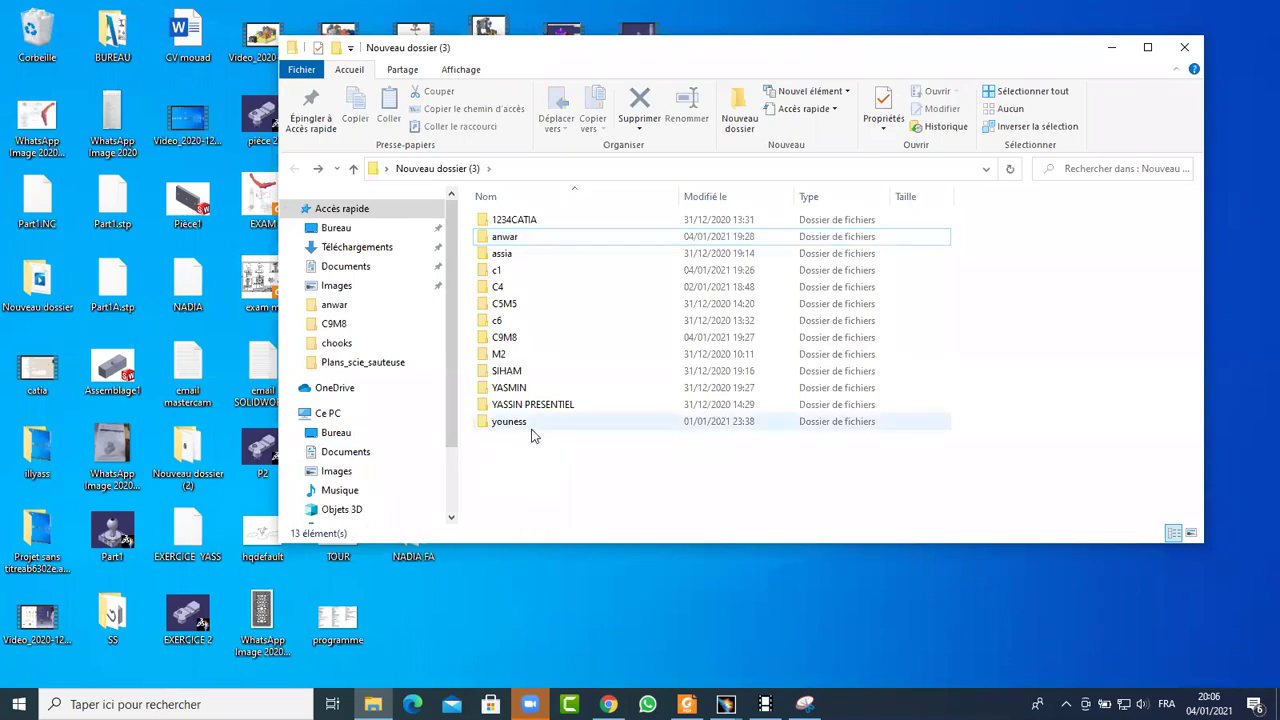
{"action": "mouse_move", "coordinate": [530, 432]}
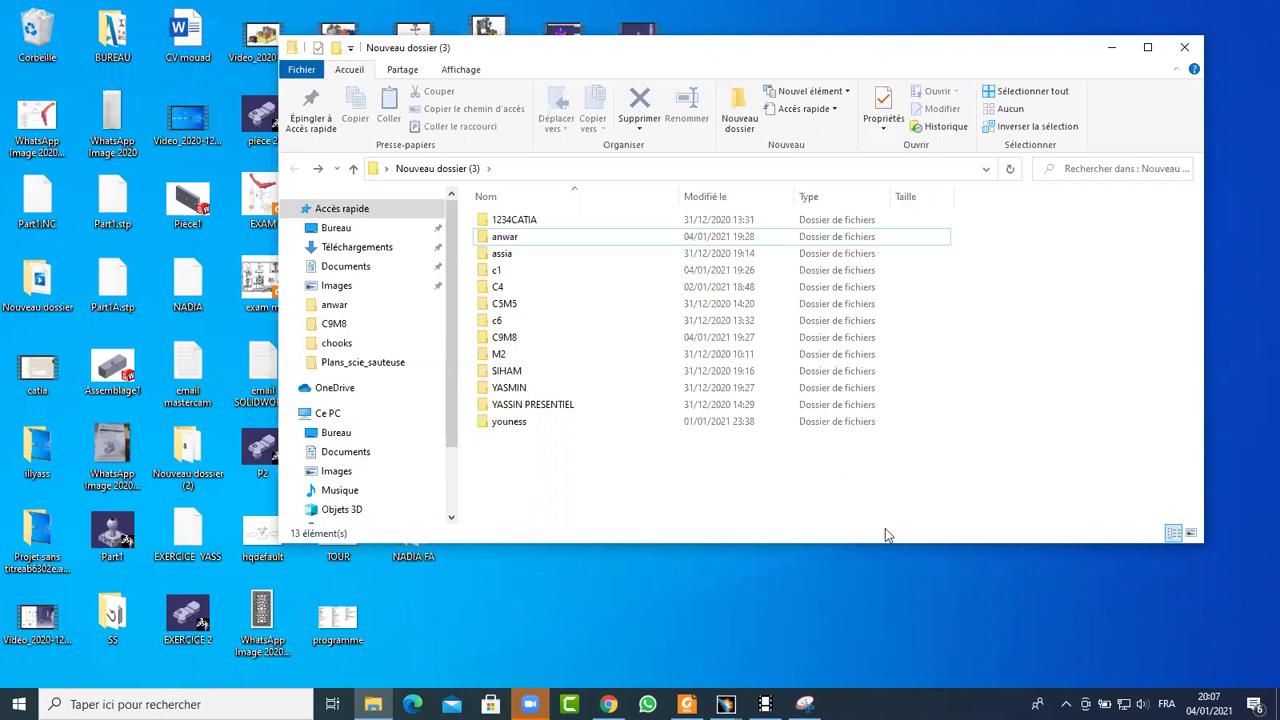
Lower the speaker volume slightly
{"action": "left_click", "coordinate": [1144, 698]}
{"action": "left_click_drag", "start_coordinate": [1130, 666], "coordinate": [1100, 670]}
{"action": "left_click", "coordinate": [917, 658]}
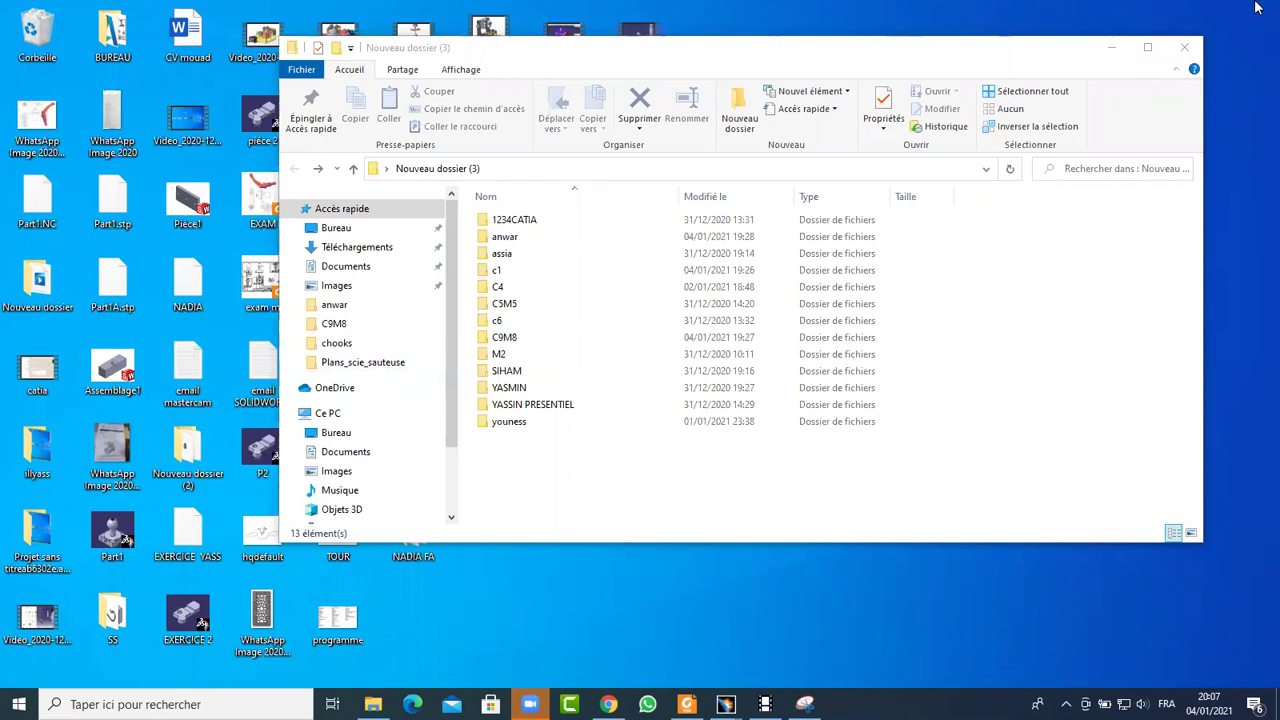
{"action": "left_click", "coordinate": [1181, 49]}
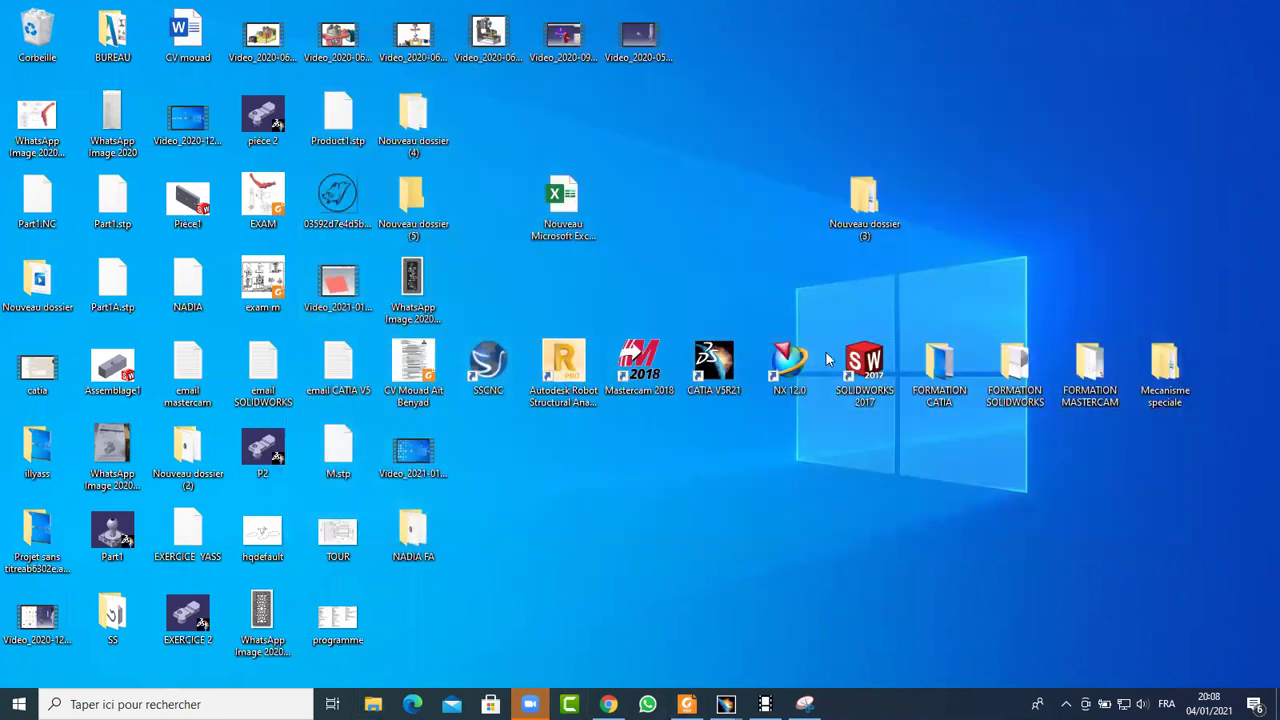
{"action": "double_click", "coordinate": [946, 376]}
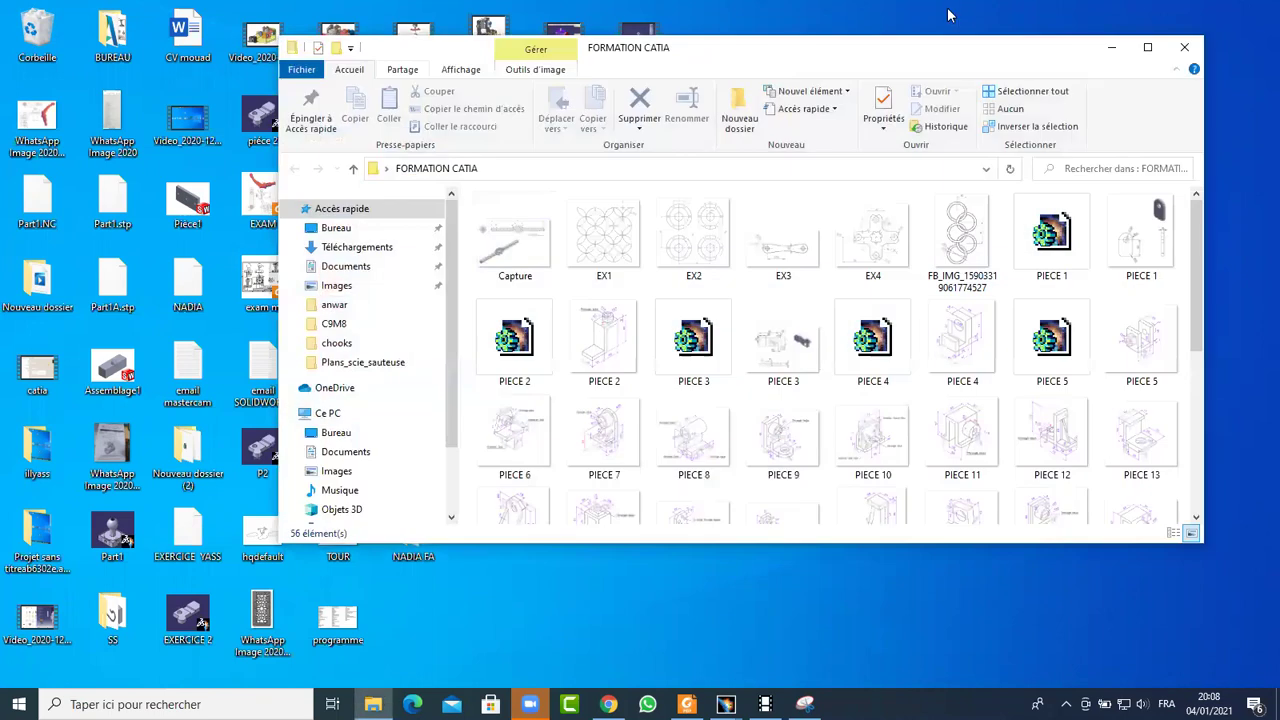
{"action": "left_click", "coordinate": [1198, 54]}
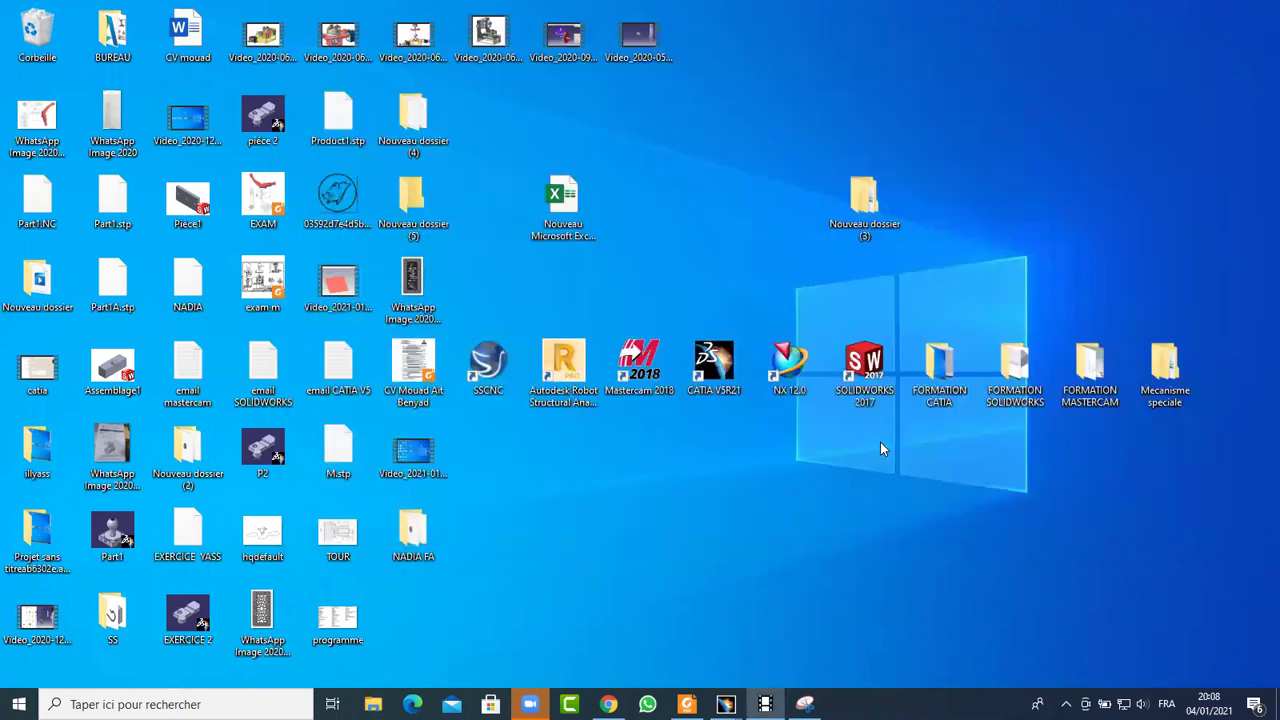
Open the exam 4 part from the third subfolder of Nouveau dossier (3) in CATIA and maximize its document window
{"action": "double_click", "coordinate": [946, 376]}
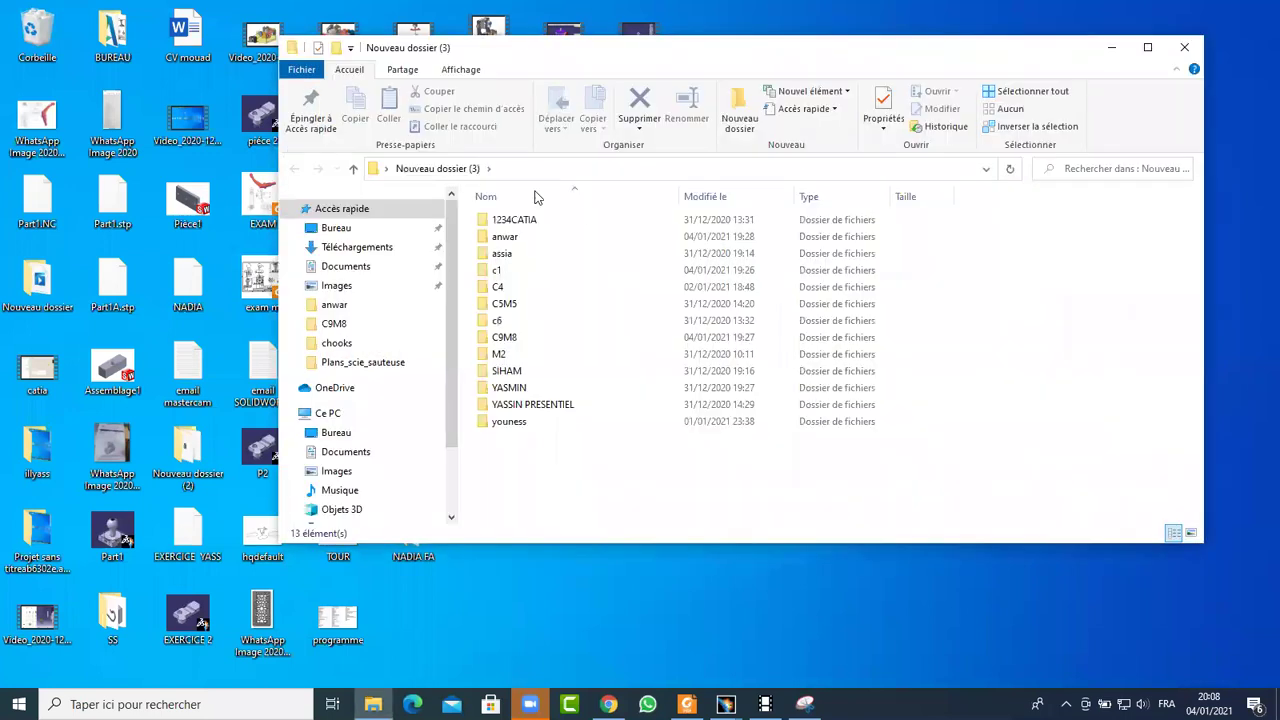
{"action": "left_click", "coordinate": [1147, 47]}
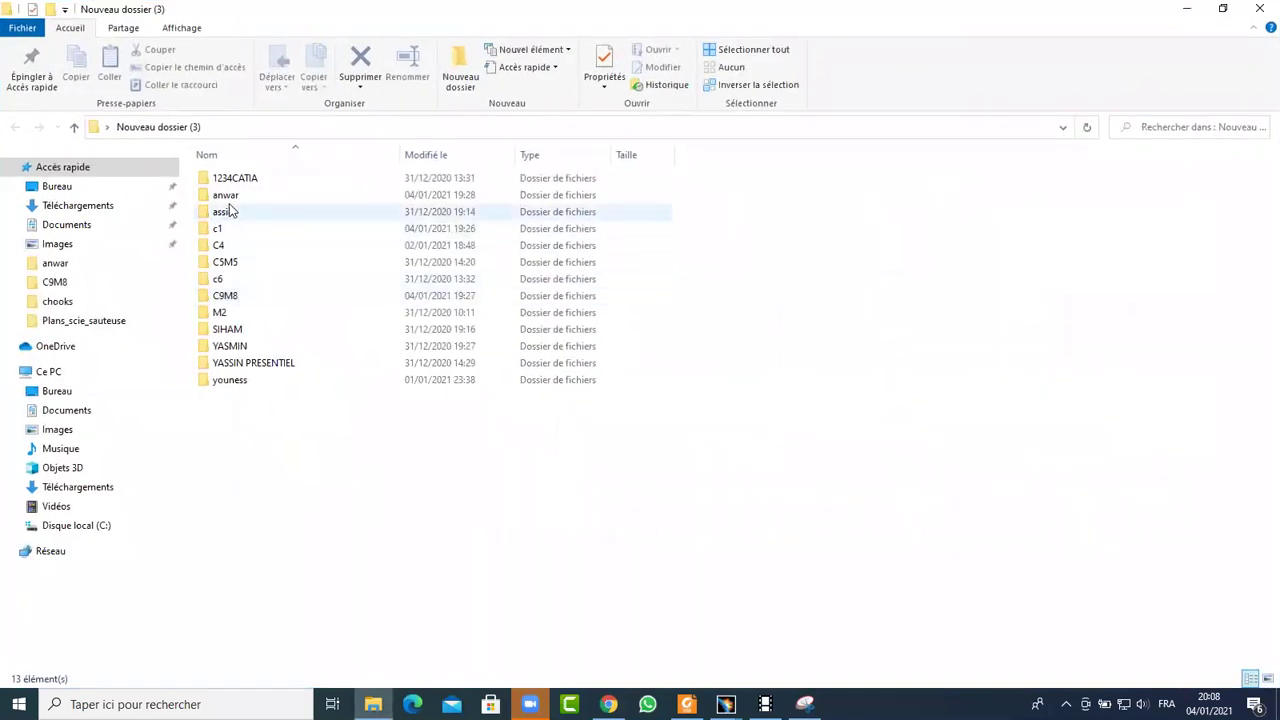
{"action": "double_click", "coordinate": [224, 213]}
{"action": "double_click", "coordinate": [229, 228]}
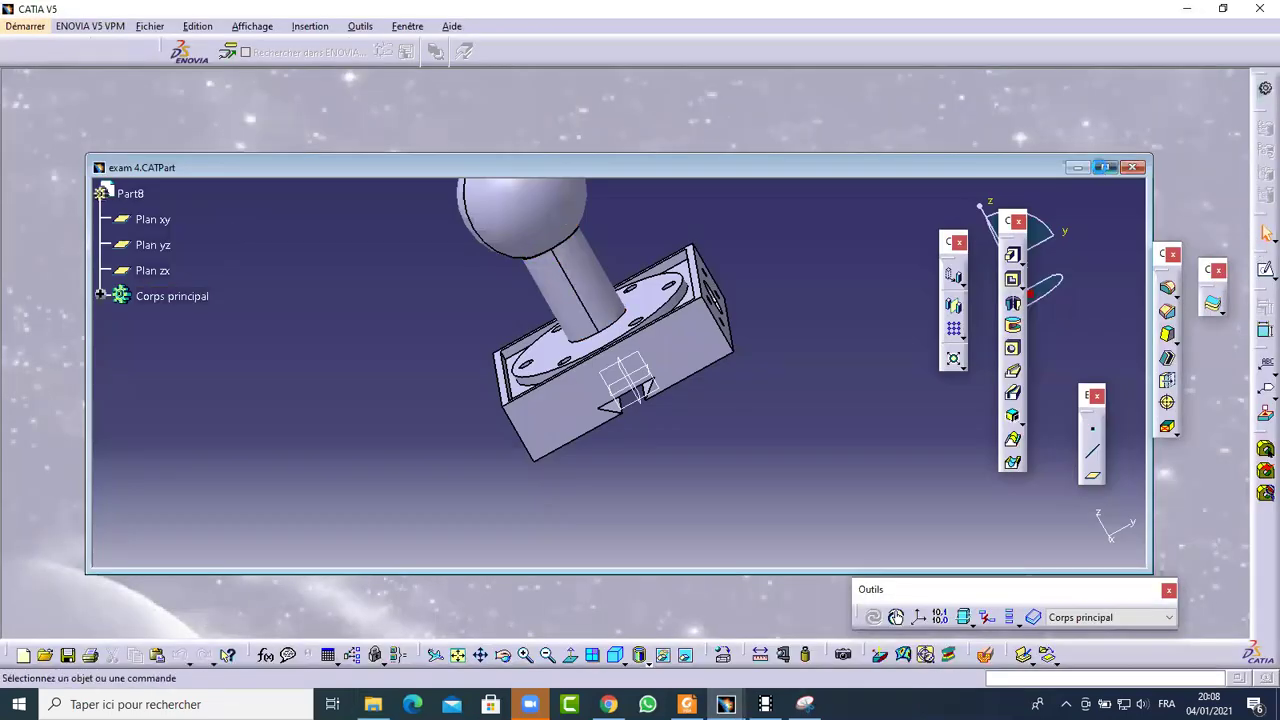
{"action": "left_click", "coordinate": [1104, 167]}
Switch to the empty CATIA session and open the only part in the eleventh subfolder of Nouveau dossier (3)
{"action": "mouse_move", "coordinate": [697, 683]}
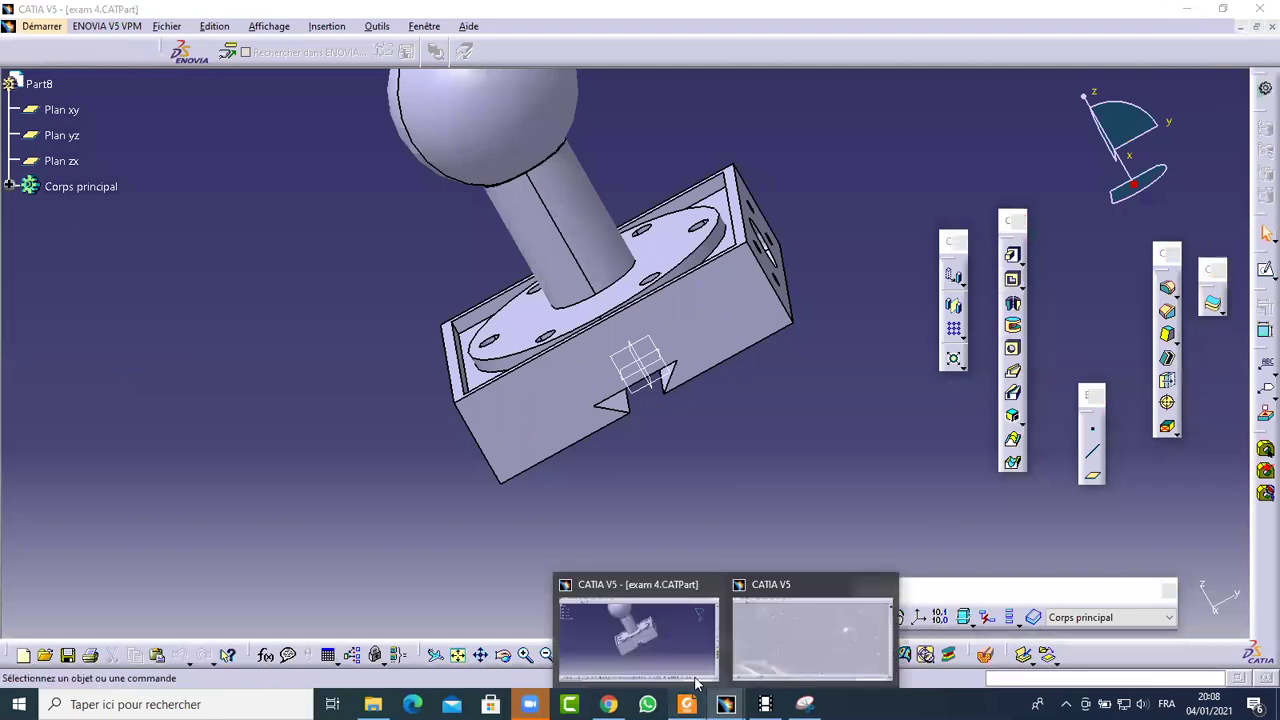
{"action": "left_click", "coordinate": [848, 638]}
{"action": "left_click", "coordinate": [30, 33]}
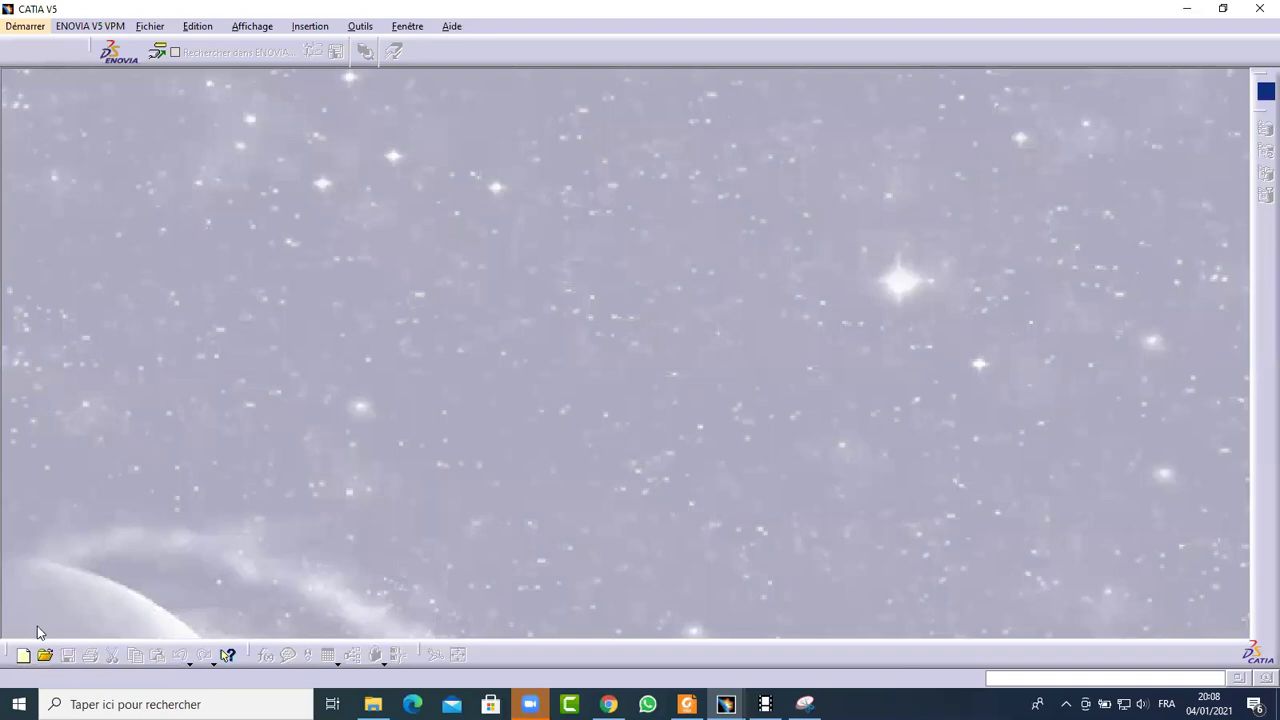
{"action": "left_click", "coordinate": [46, 656]}
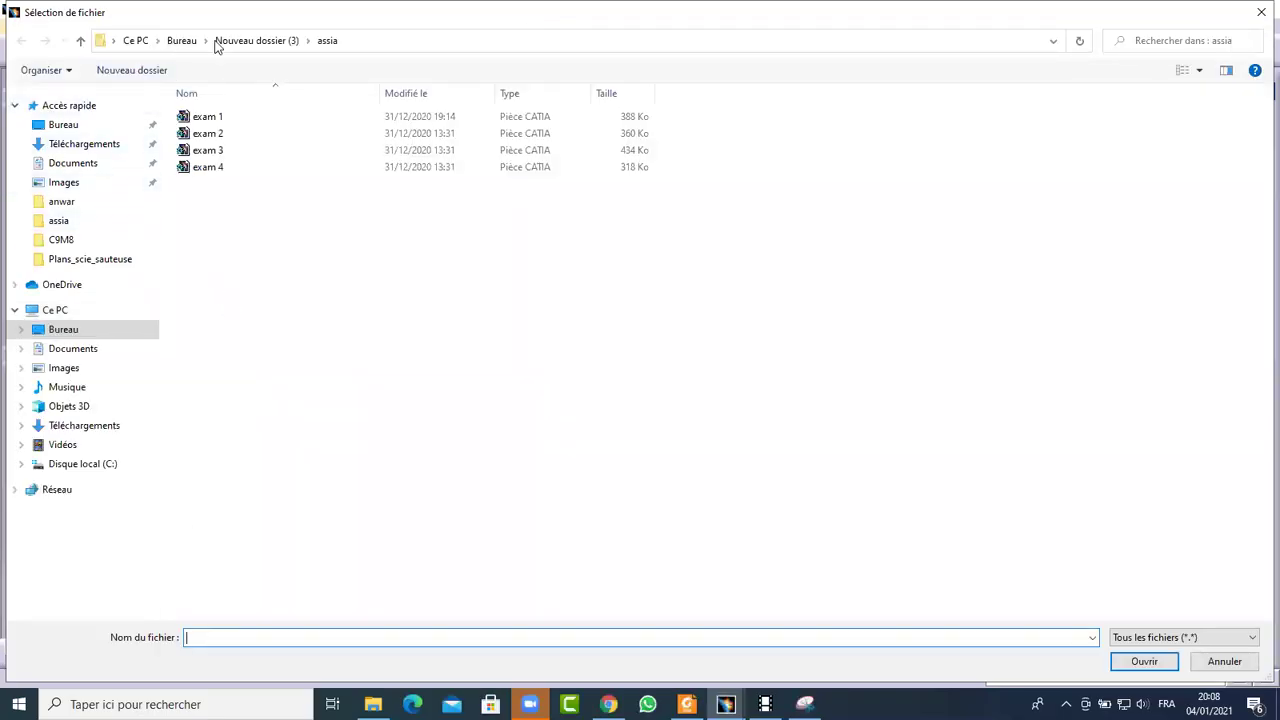
{"action": "left_click", "coordinate": [218, 42]}
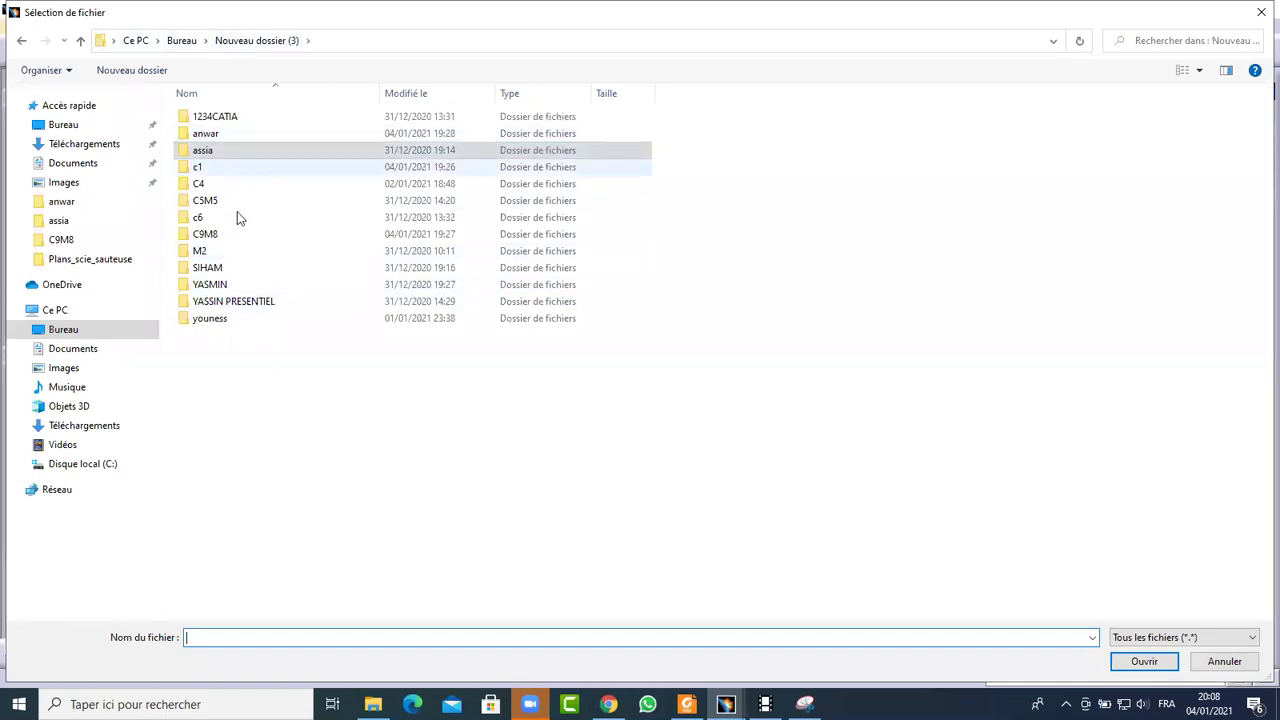
{"action": "double_click", "coordinate": [232, 284]}
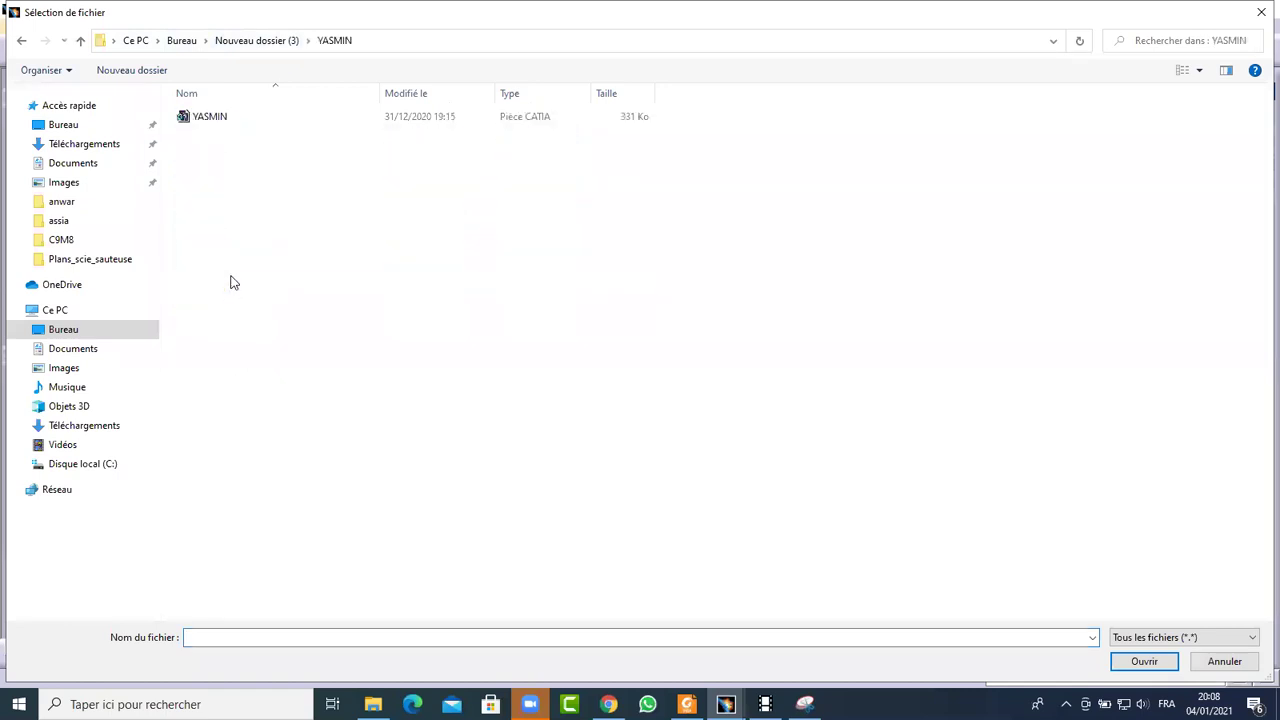
{"action": "double_click", "coordinate": [243, 117]}
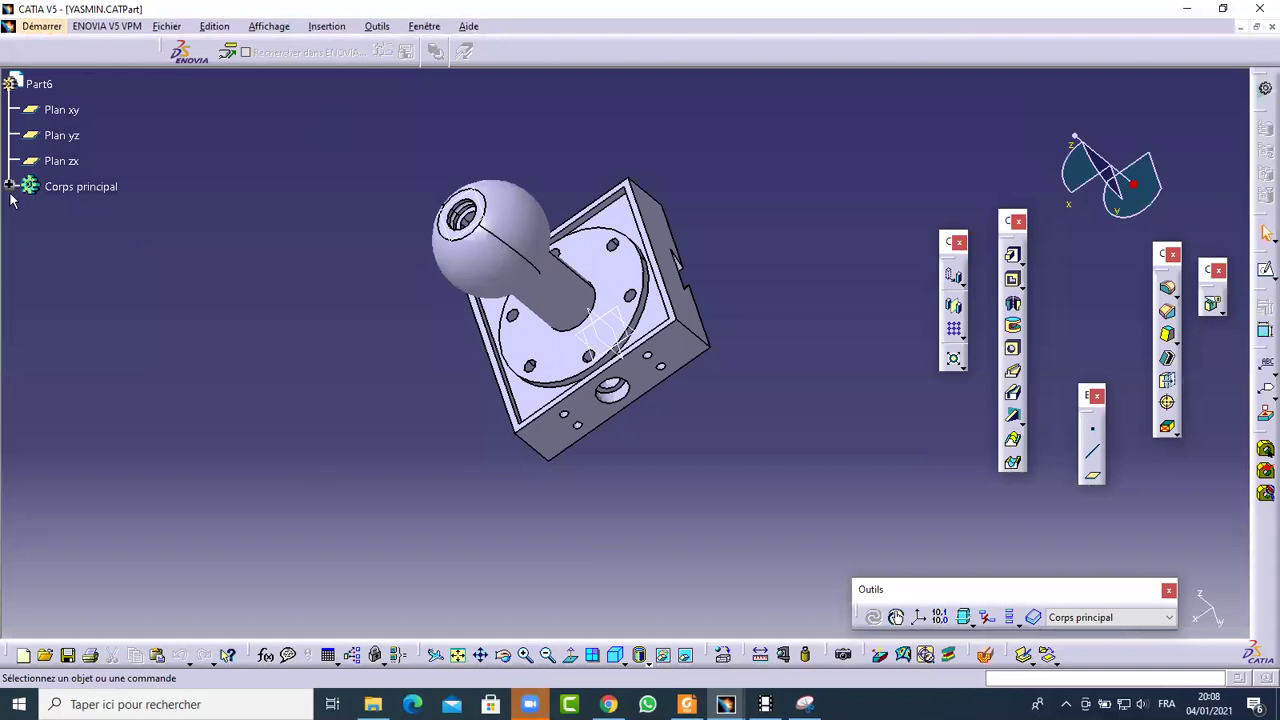
Expand the Corps principal feature trees of both open parts to compare their construction history
{"action": "left_click", "coordinate": [8, 187]}
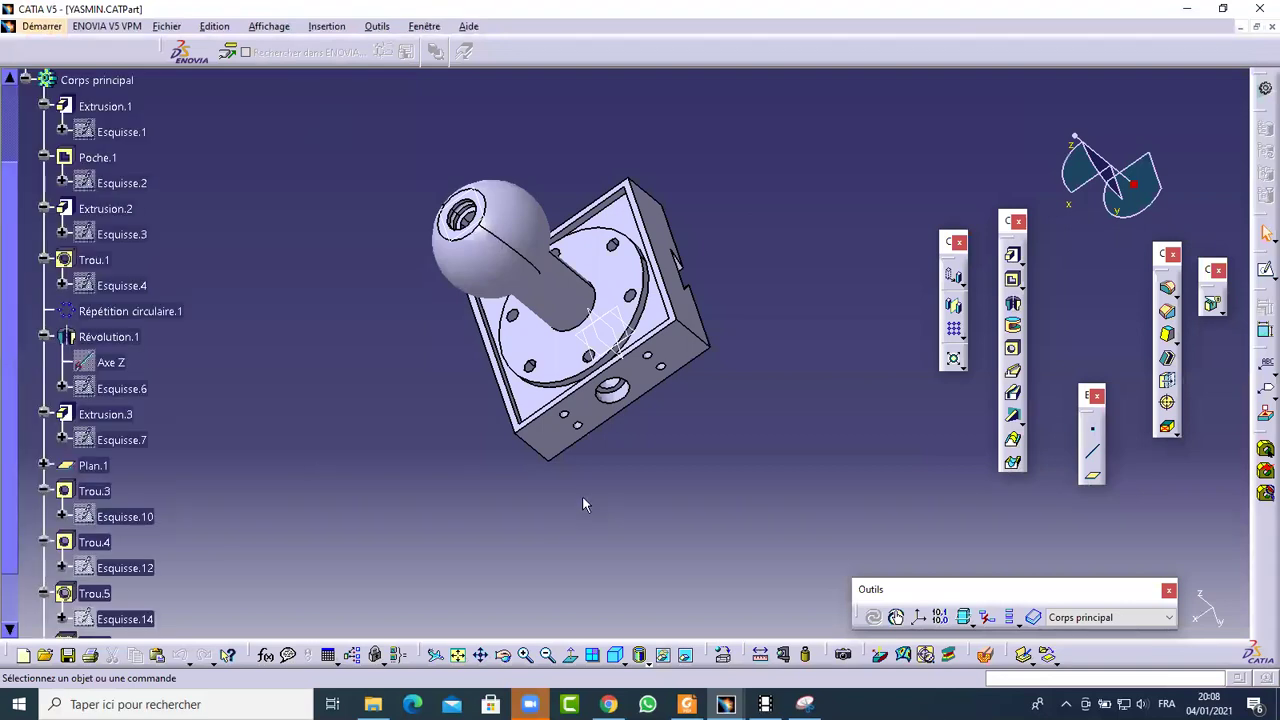
{"action": "mouse_move", "coordinate": [726, 704]}
{"action": "left_click", "coordinate": [650, 638]}
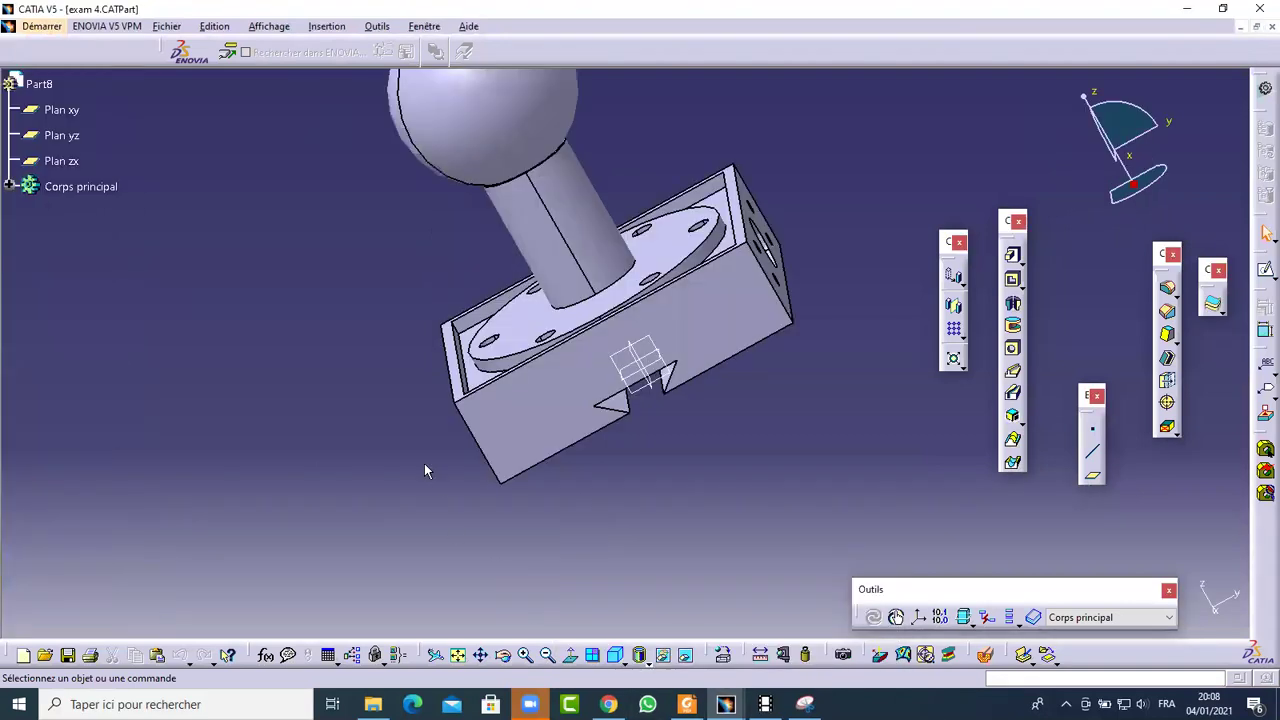
{"action": "left_click", "coordinate": [8, 187]}
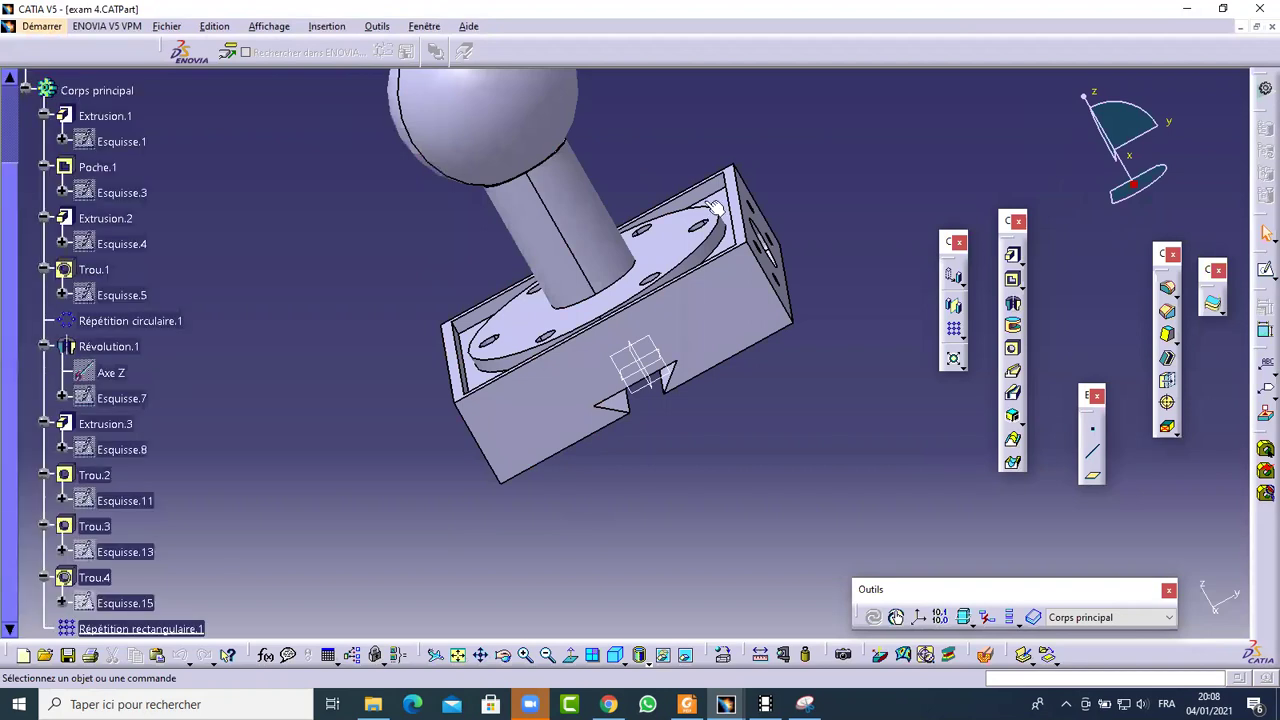
Open Esquisse.1 under Extrusion.1 in the eleventh subfolder's part and select all its elements to examine its geometry and dimensions
{"action": "left_click", "coordinate": [1252, 28]}
{"action": "double_click", "coordinate": [118, 134]}
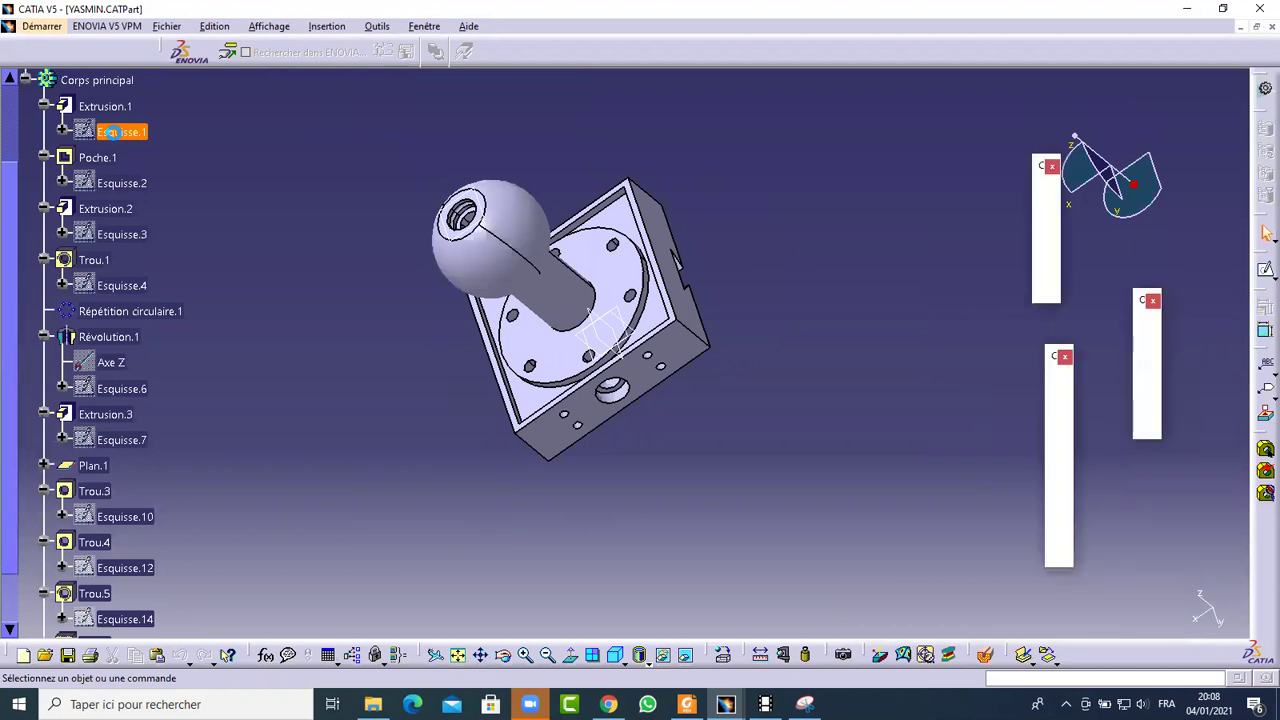
{"action": "left_click_drag", "start_coordinate": [859, 157], "coordinate": [300, 511]}
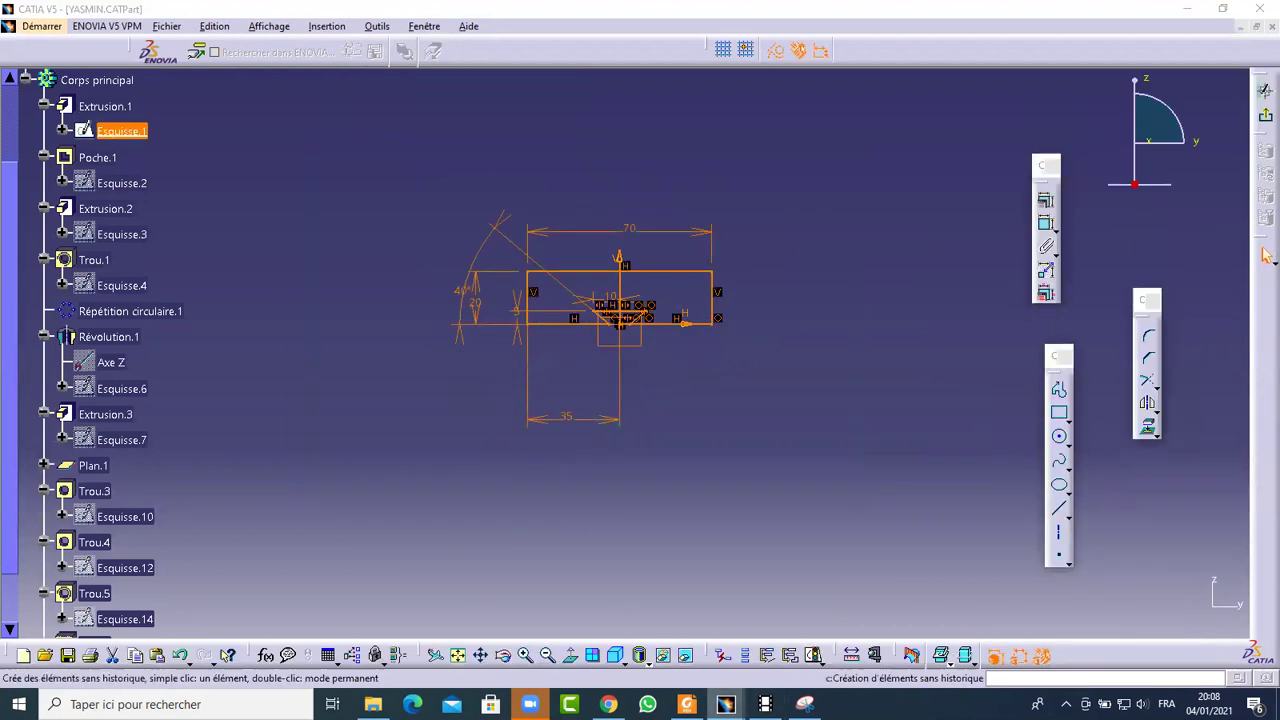
Switch back to the exam 4 part and open its Esquisse.1 to compare the base profile and dimensions
{"action": "mouse_move", "coordinate": [726, 704]}
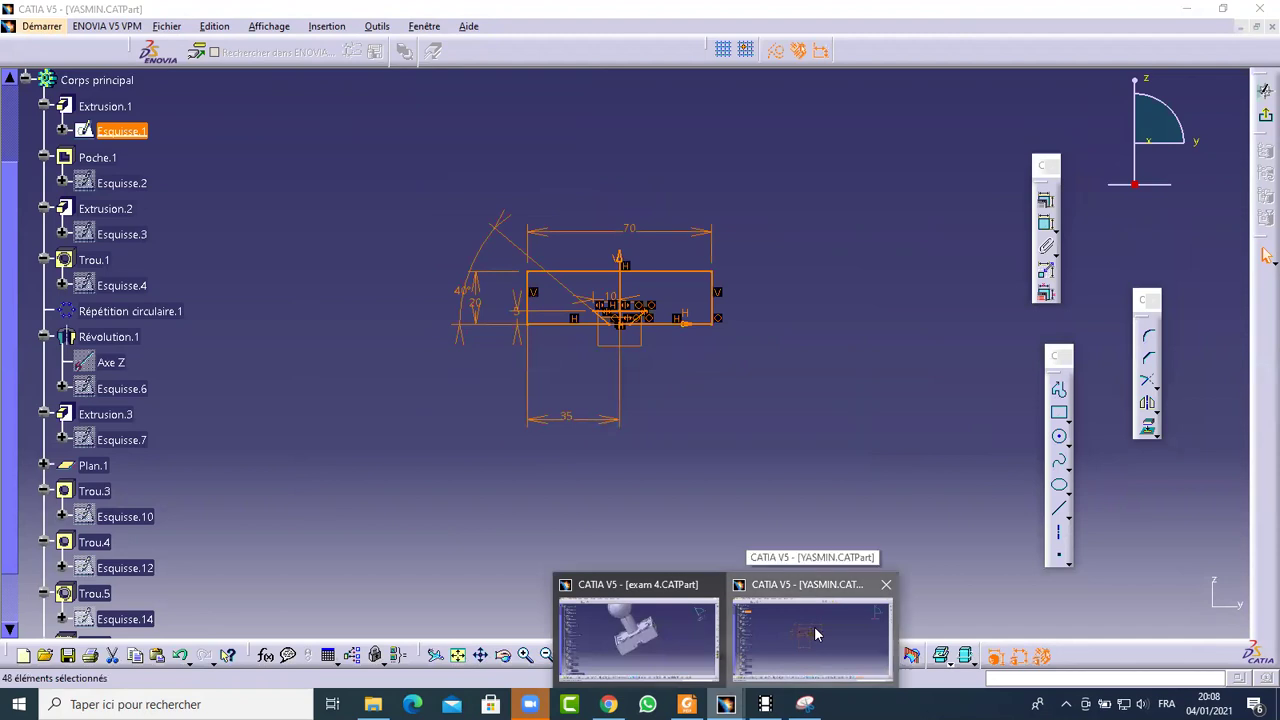
{"action": "left_click", "coordinate": [571, 580]}
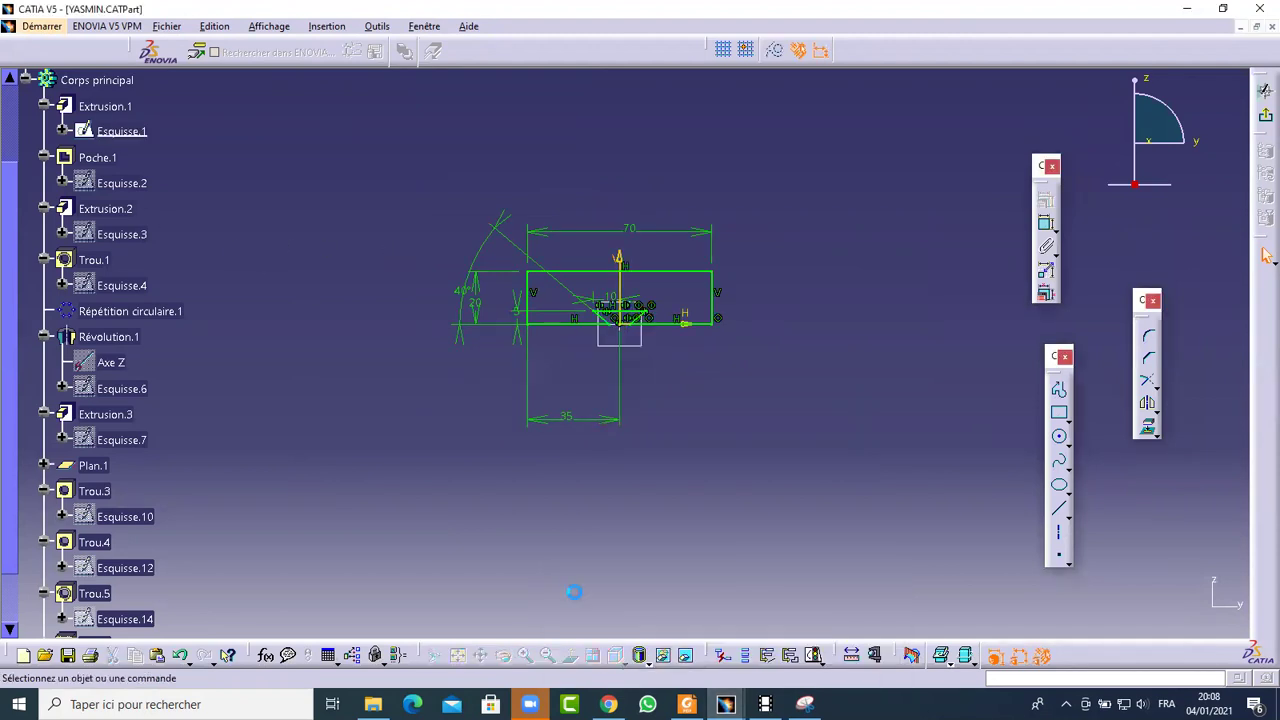
{"action": "mouse_move", "coordinate": [726, 704]}
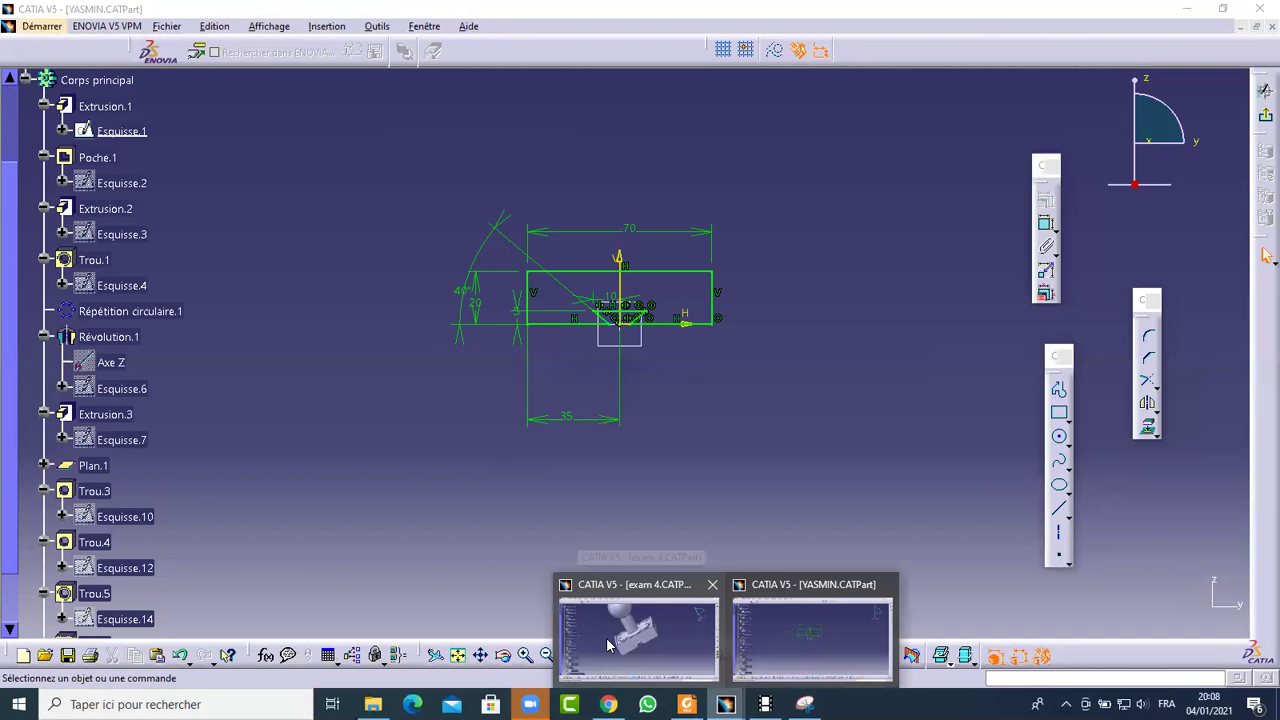
{"action": "left_click", "coordinate": [617, 630]}
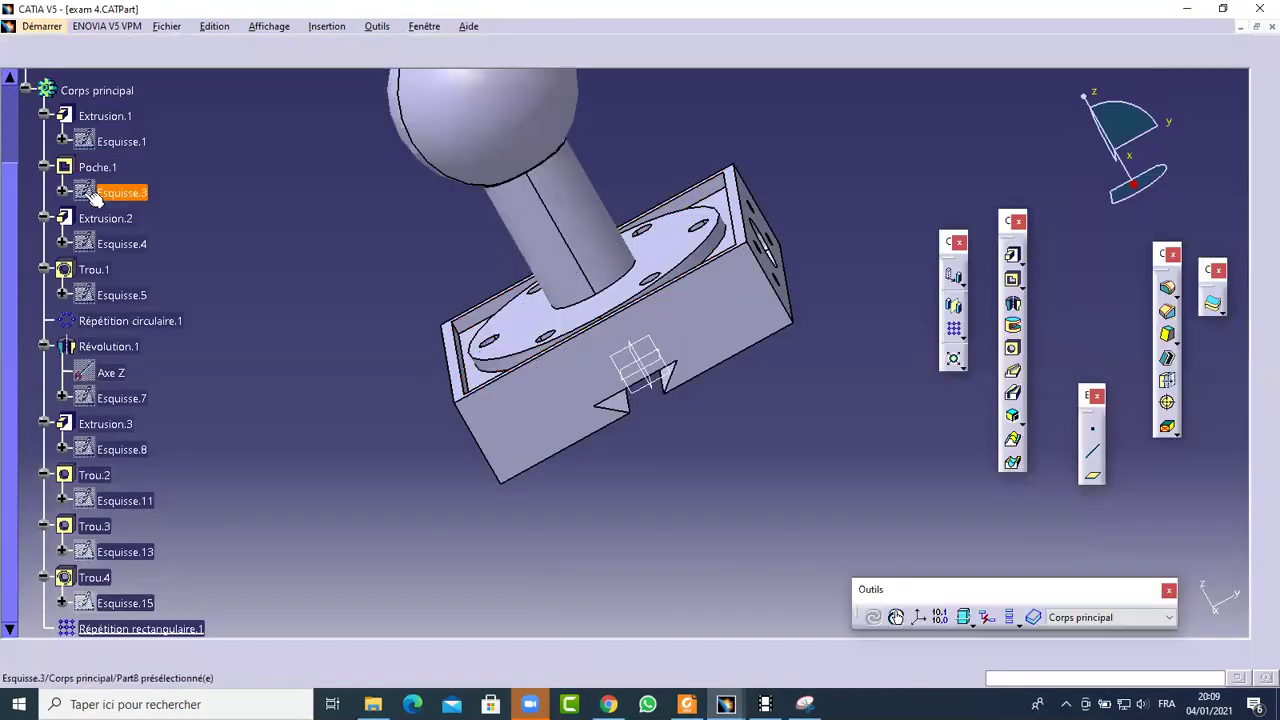
{"action": "double_click", "coordinate": [120, 142]}
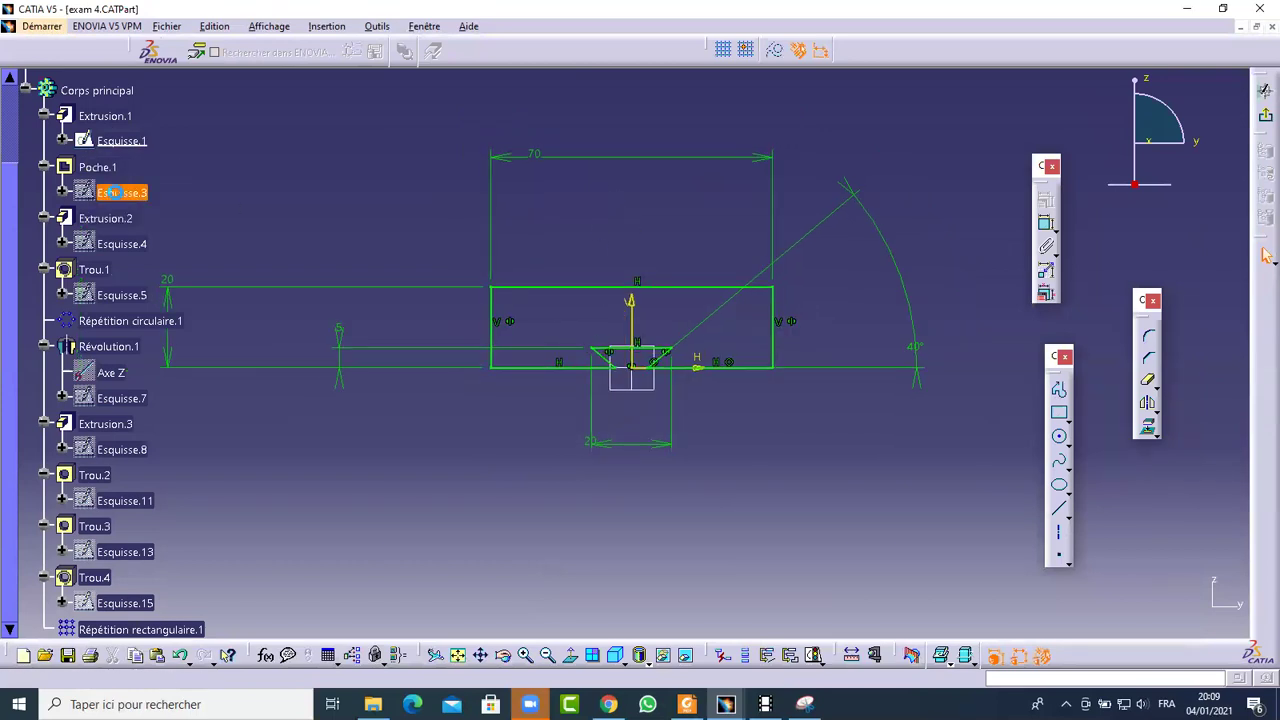
Open the sketches under Poche.1 in both parts, Esquisse.3 in exam 4 and Esquisse.2 in the other, to compare the pocket profiles
{"action": "double_click", "coordinate": [113, 192]}
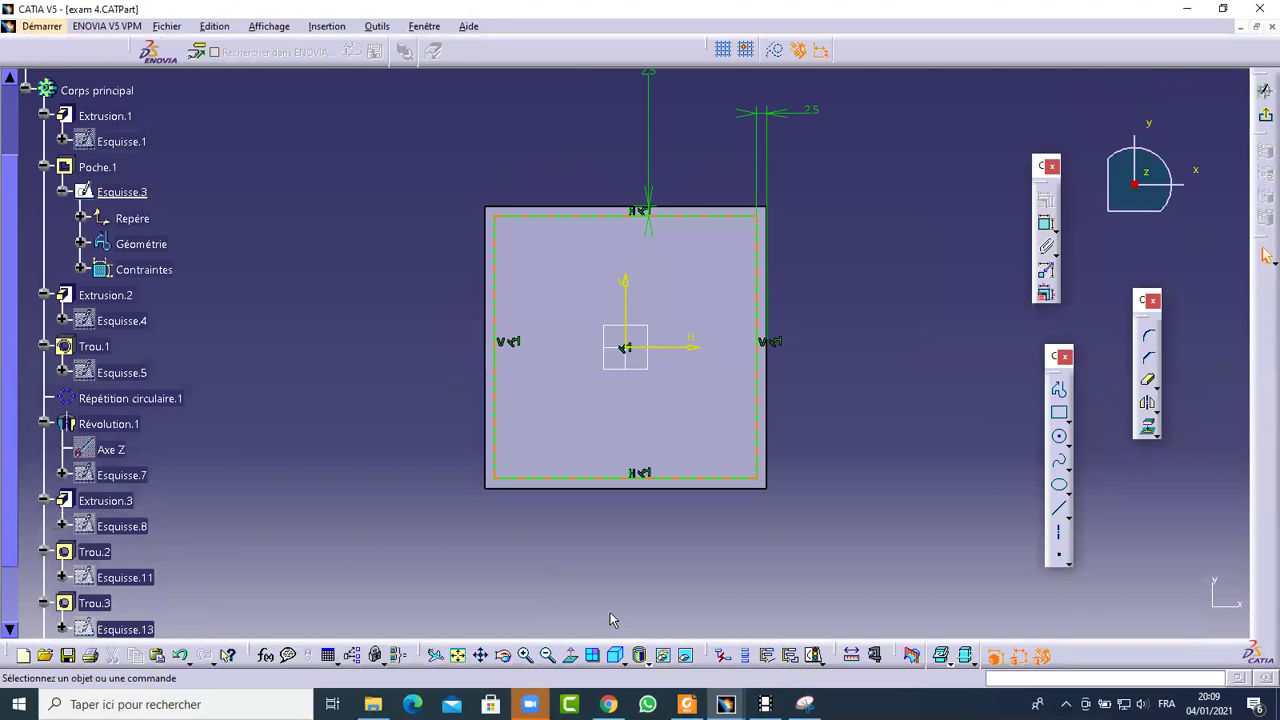
{"action": "mouse_move", "coordinate": [725, 704]}
{"action": "left_click", "coordinate": [806, 632]}
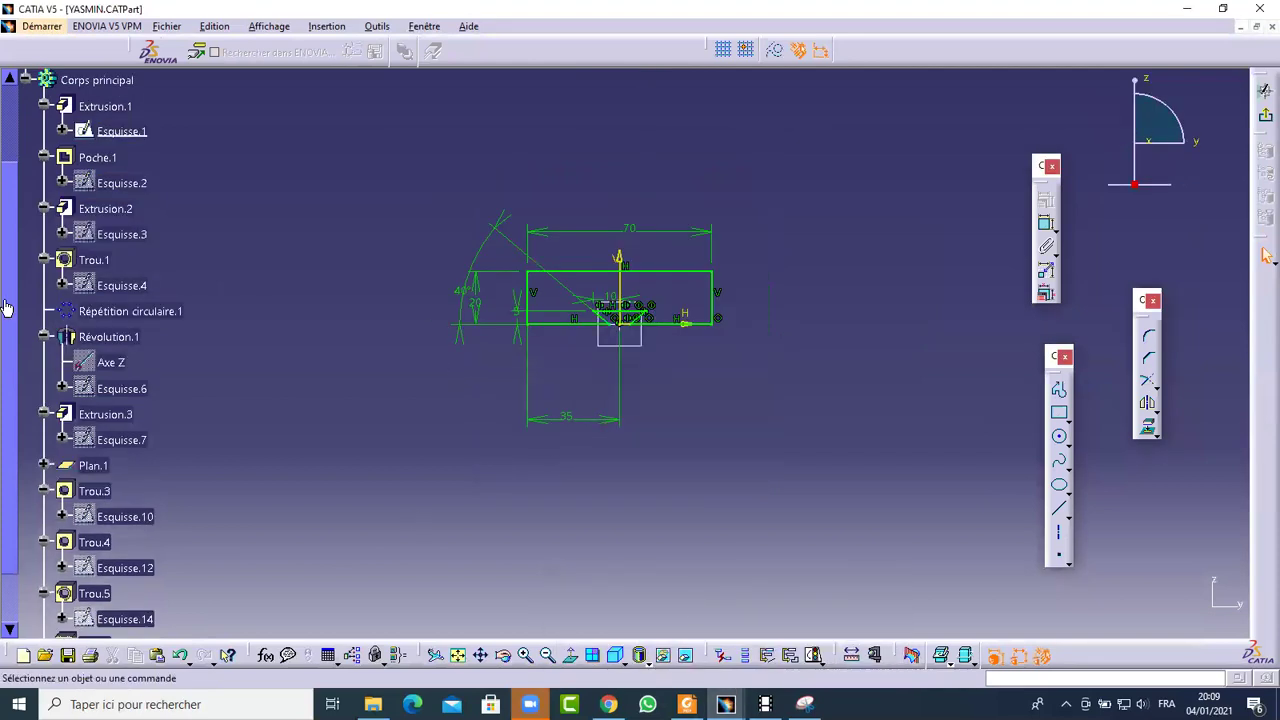
{"action": "double_click", "coordinate": [142, 184]}
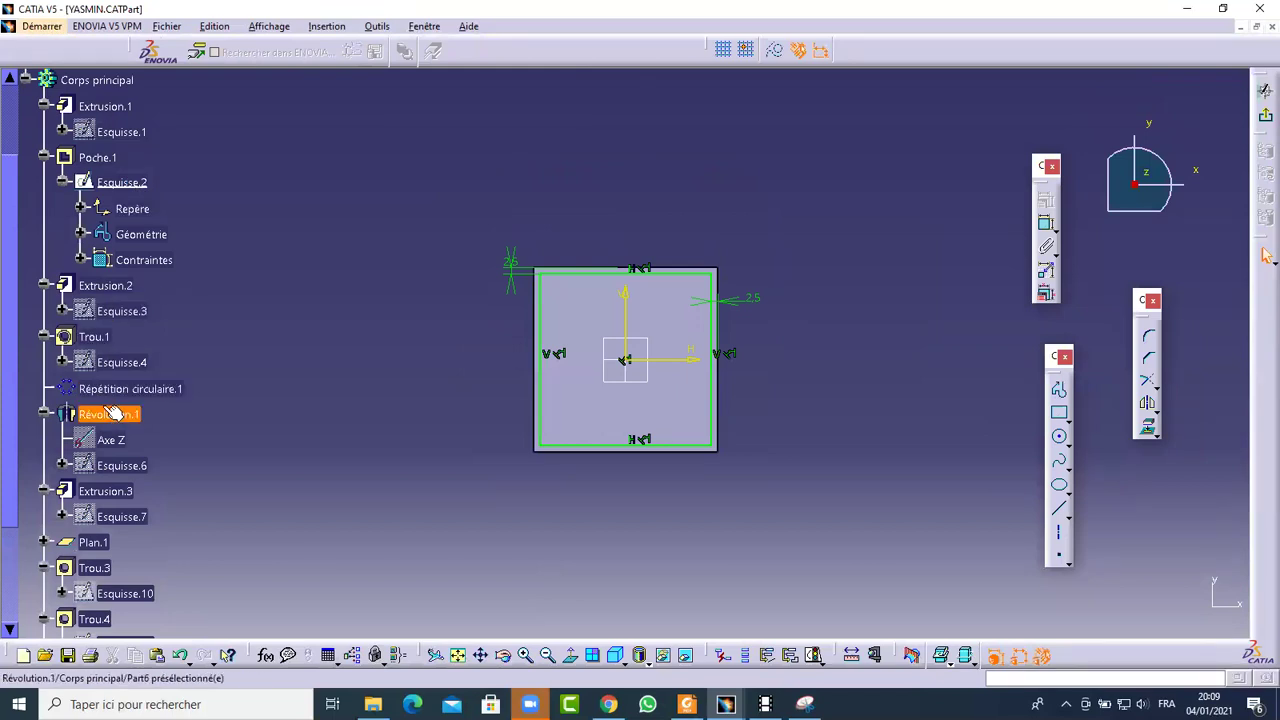
Open the Révolution.1 sketches in both parts, Esquisse.6 in the eleventh subfolder's part and Esquisse.7 in exam 4, to compare their profiles and dimensions
{"action": "double_click", "coordinate": [120, 465]}
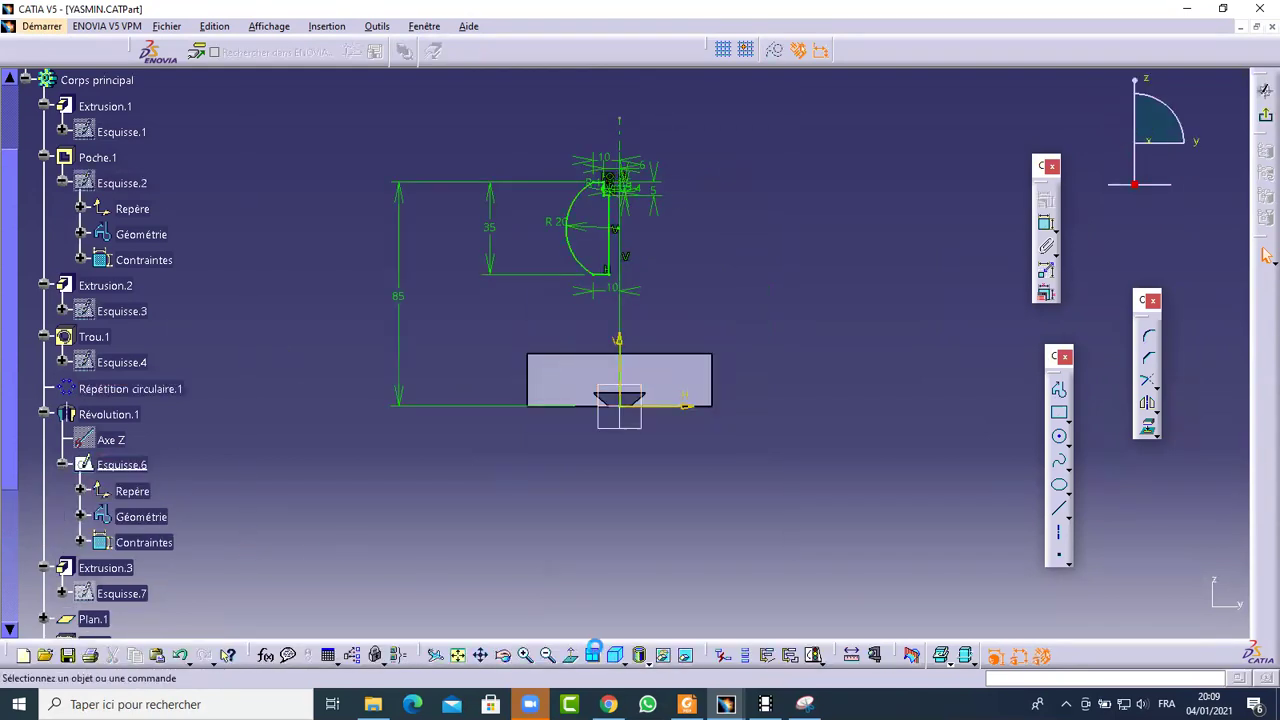
{"action": "mouse_move", "coordinate": [725, 704]}
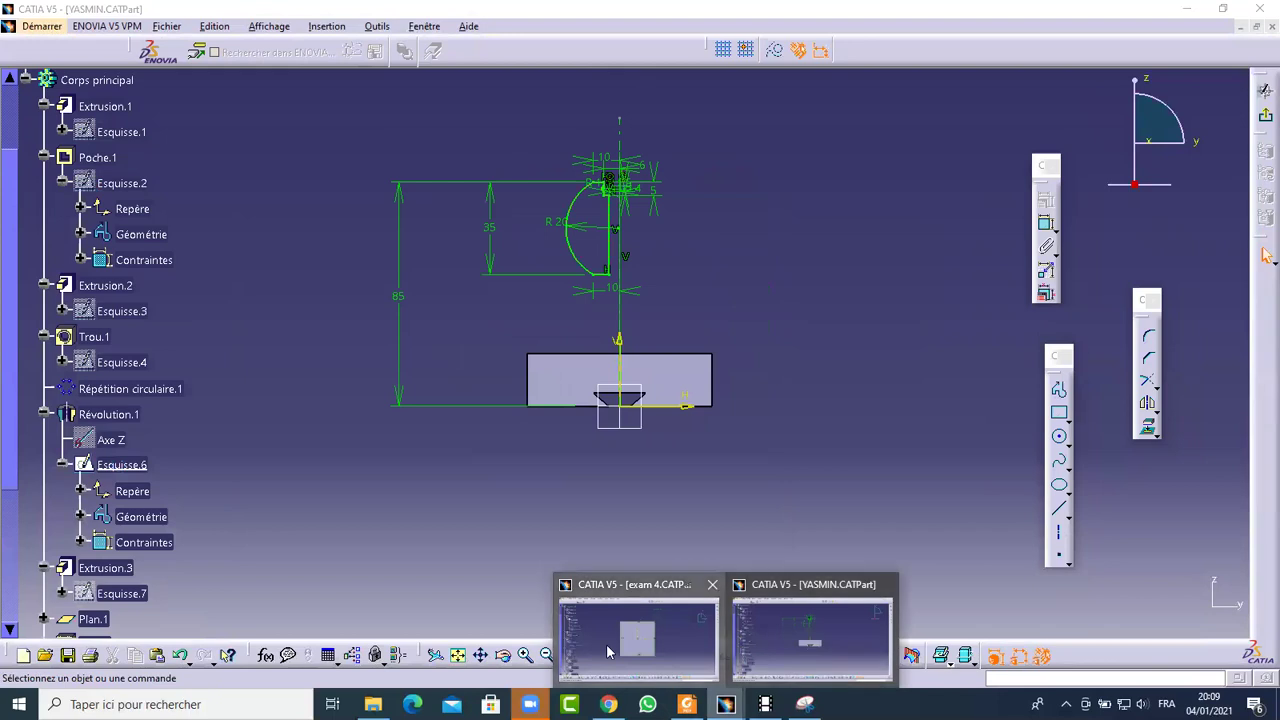
{"action": "left_click", "coordinate": [638, 626]}
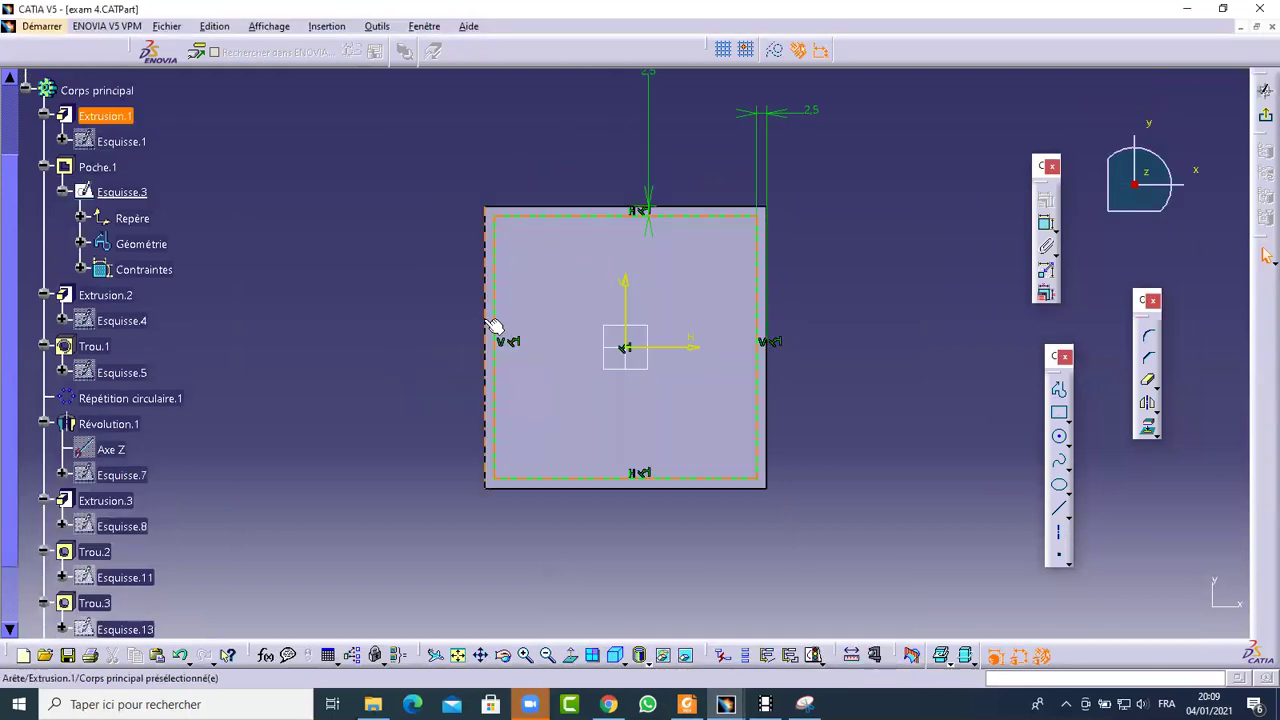
{"action": "double_click", "coordinate": [127, 475]}
{"action": "mouse_move", "coordinate": [540, 271]}
{"action": "middle_mouse_down"}
{"action": "mouse_move", "coordinate": [505, 375]}
{"action": "mouse_move", "coordinate": [503, 349]}
{"action": "mouse_move", "coordinate": [588, 370]}
{"action": "mouse_move", "coordinate": [666, 309]}
{"action": "mouse_move", "coordinate": [640, 330]}
{"action": "middle_mouse_up"}
{"action": "scroll", "coordinate": [3, 180], "scroll_direction": "up", "scroll_amount": 1}
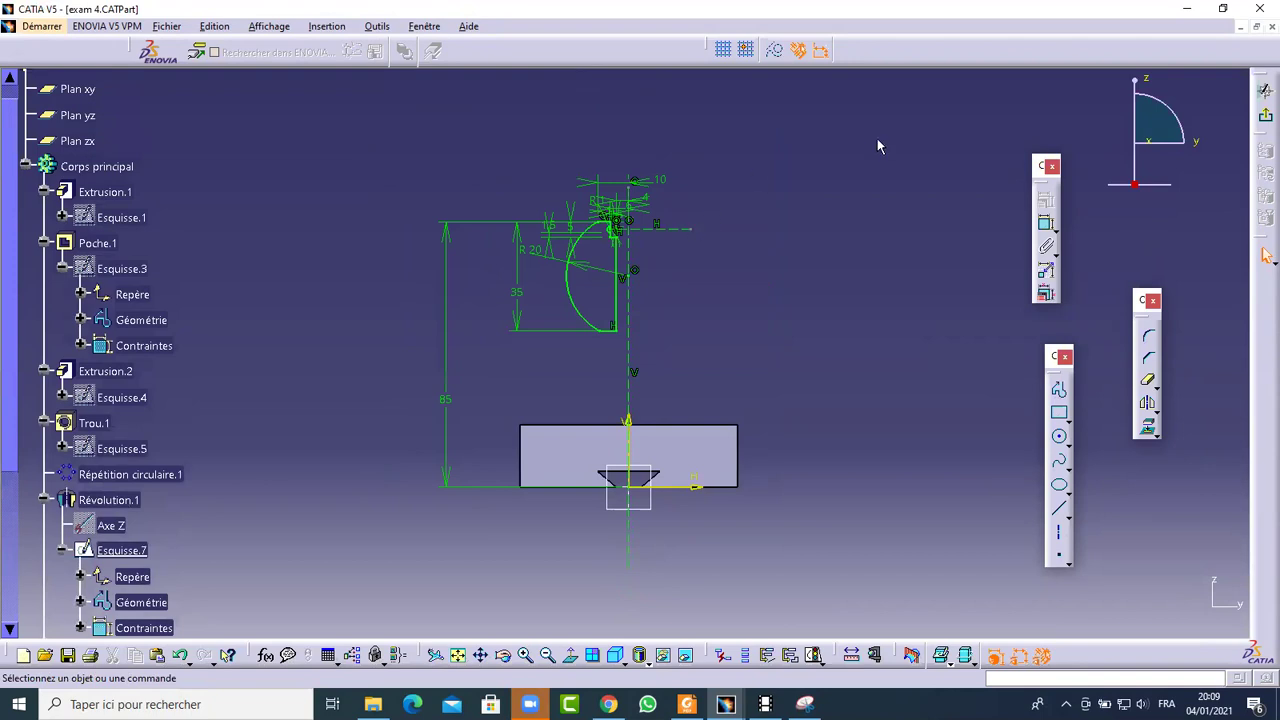
Close exam 4 and the eleventh subfolder's part without saving changes, and close the CATIA window to return to the file explorer
{"action": "left_click", "coordinate": [1260, 8]}
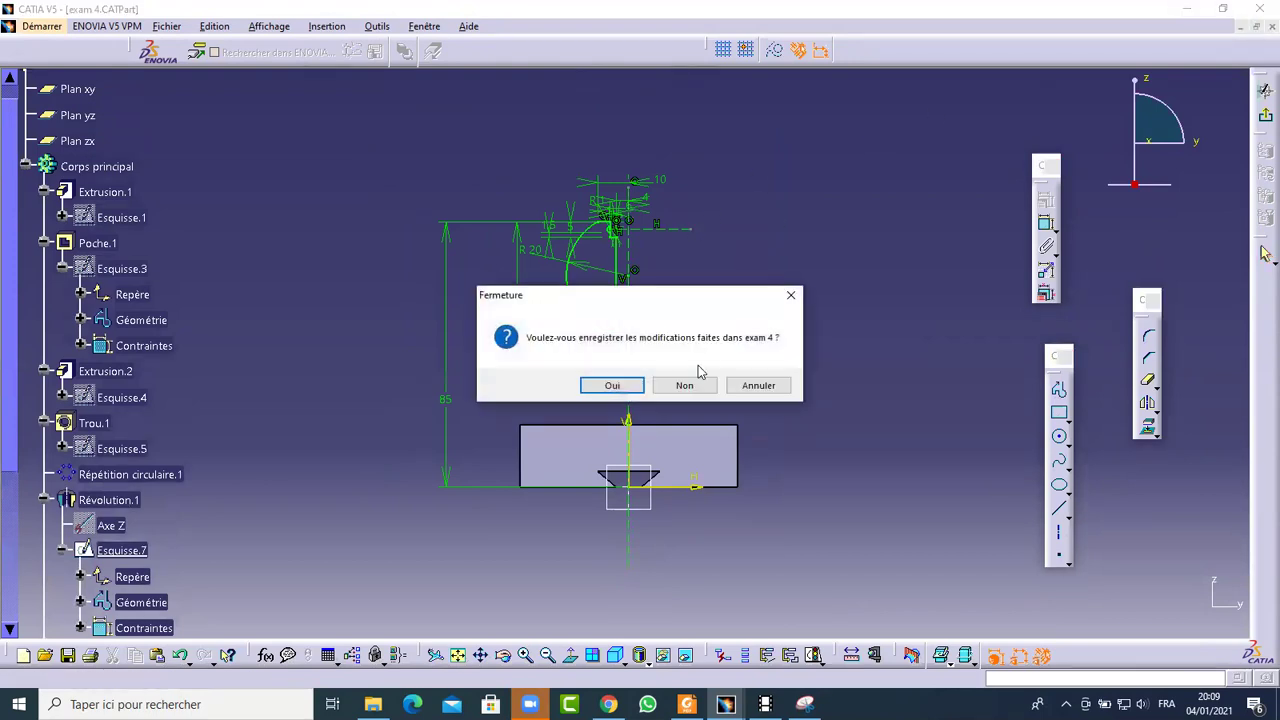
{"action": "left_click", "coordinate": [710, 383]}
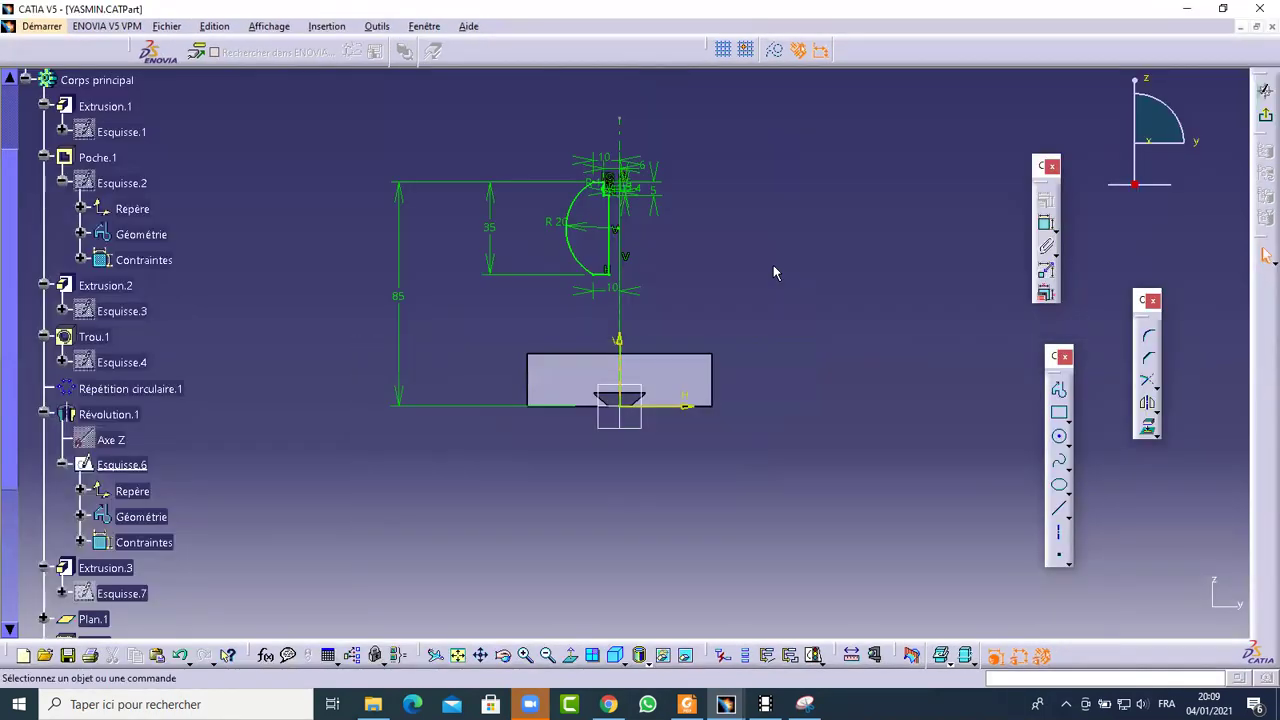
{"action": "left_click", "coordinate": [1270, 27]}
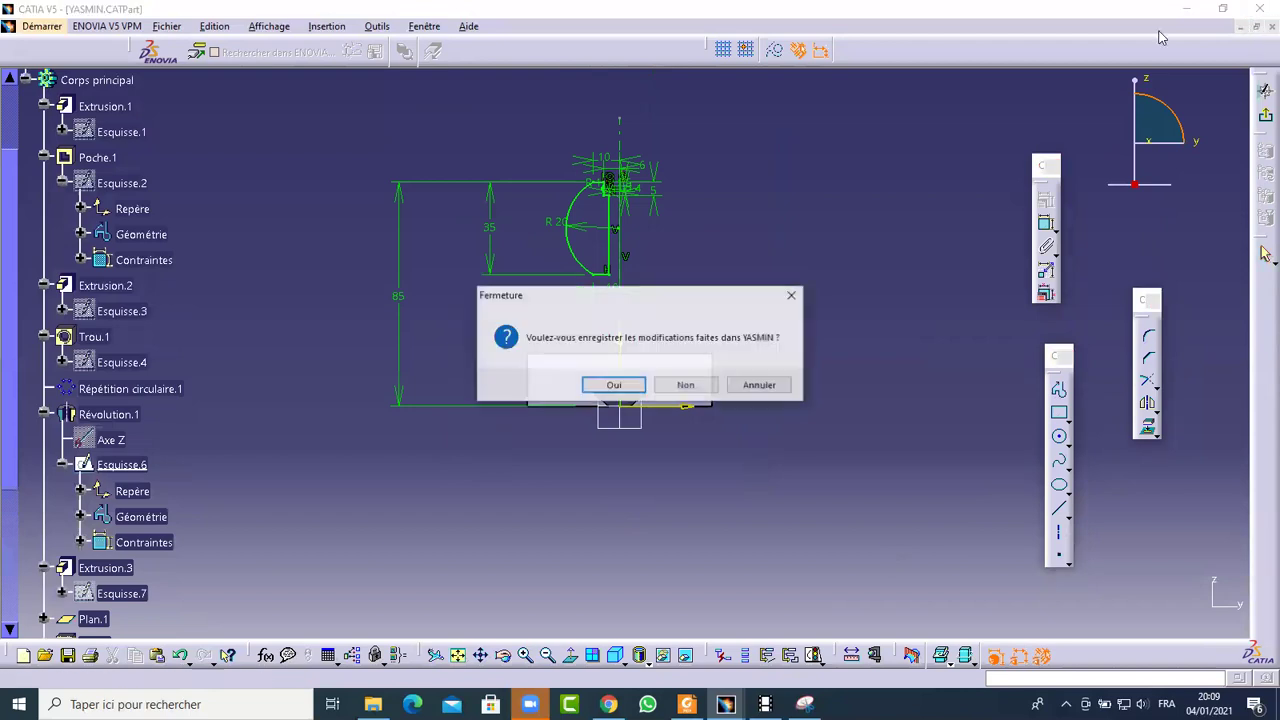
{"action": "key", "text": "Tab"}
{"action": "key", "text": "Return"}
{"action": "left_click", "coordinate": [1260, 9]}
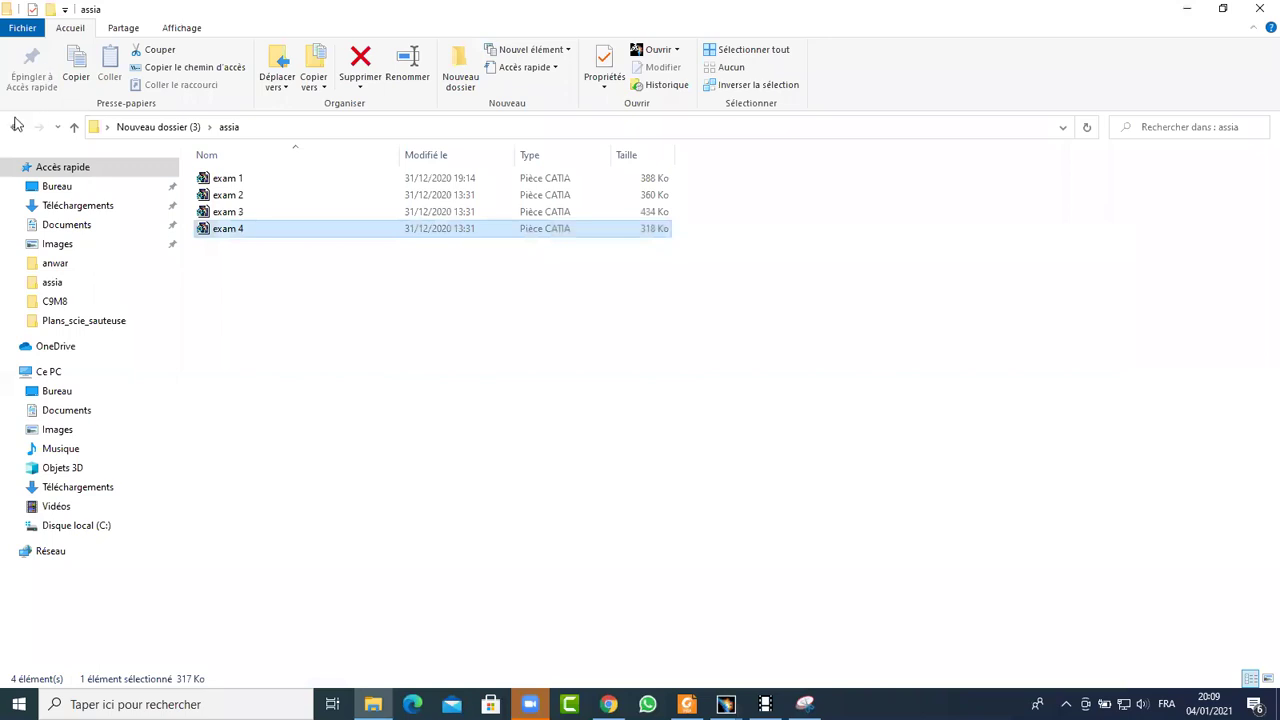
Go back to Nouveau dossier (3) and open the EXAM4 part from the tenth subfolder
{"action": "left_click", "coordinate": [16, 126]}
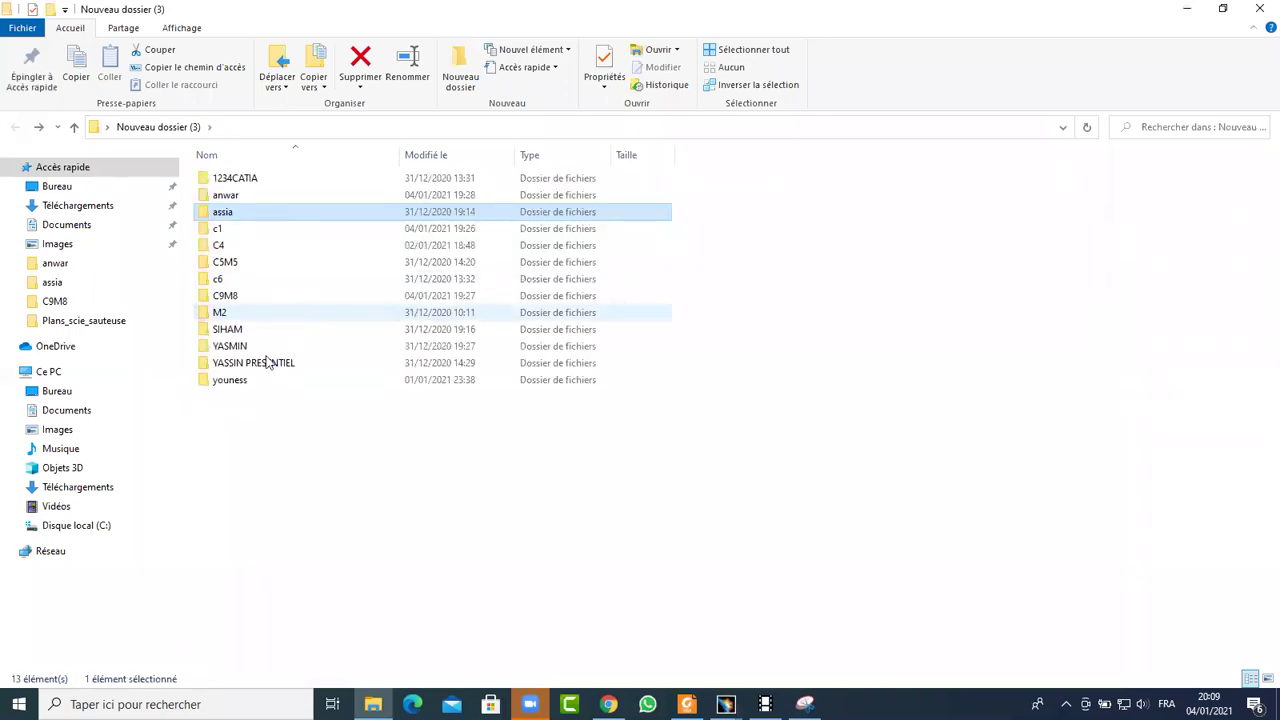
{"action": "double_click", "coordinate": [259, 335]}
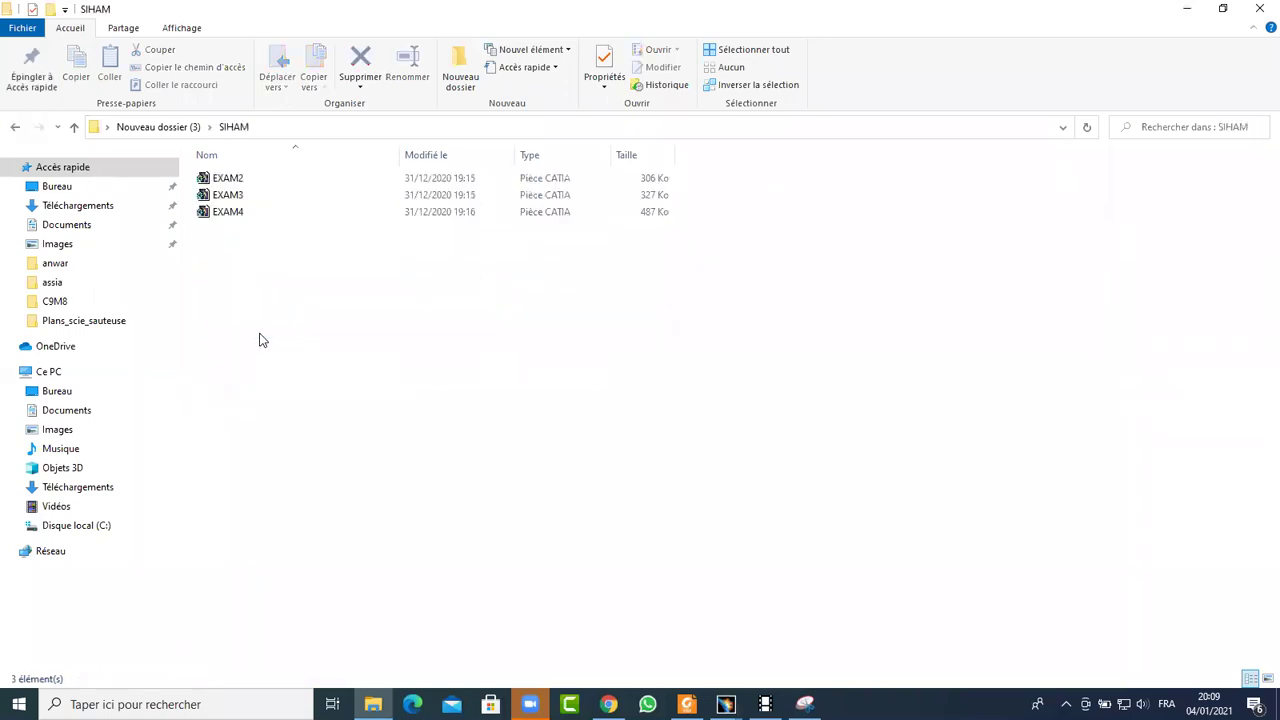
{"action": "double_click", "coordinate": [232, 211]}
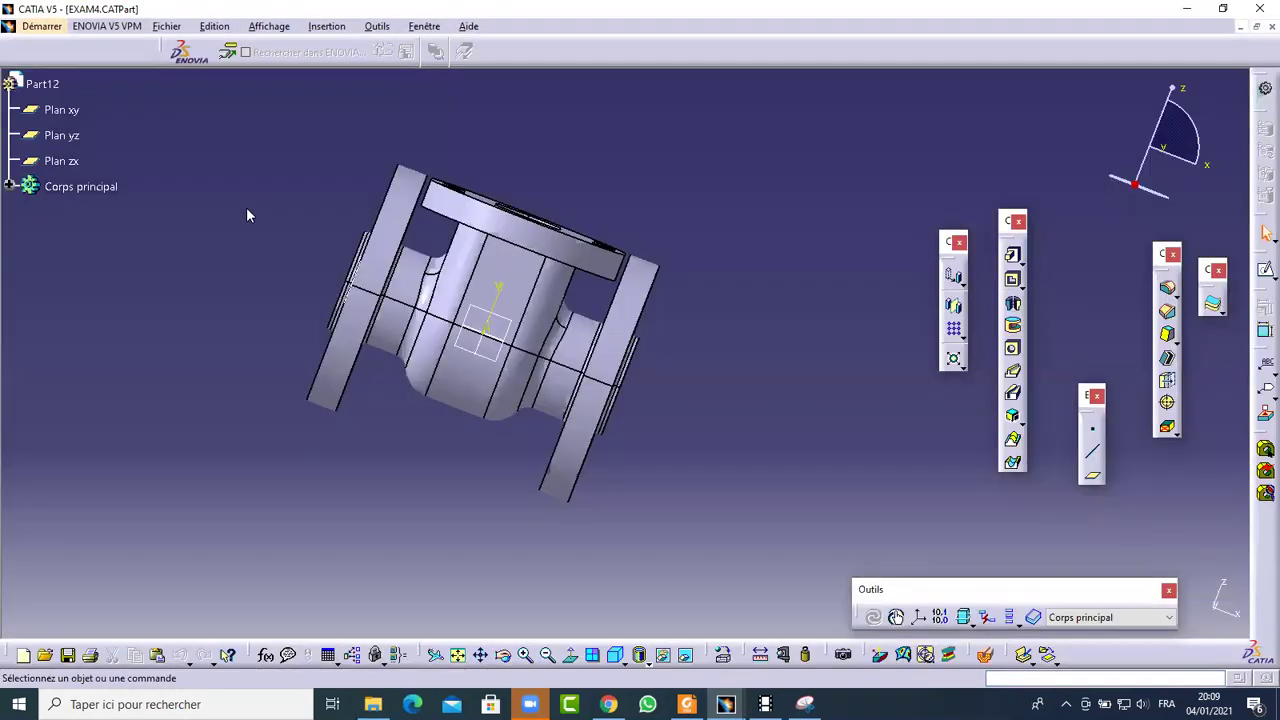
Return to Nouveau dossier (3) in the file explorer and open the part exercice no 3 from the C5M5 subfolder
{"action": "left_click", "coordinate": [1187, 8]}
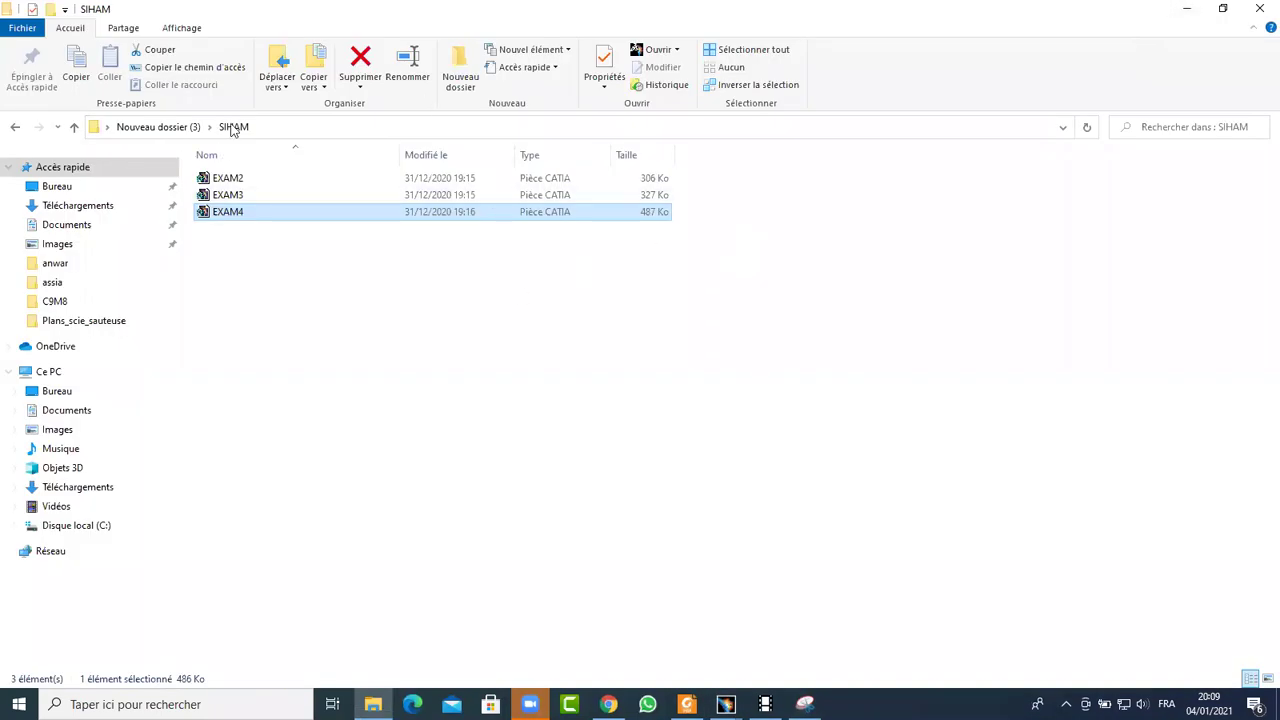
{"action": "left_click", "coordinate": [190, 130]}
{"action": "left_click", "coordinate": [380, 516]}
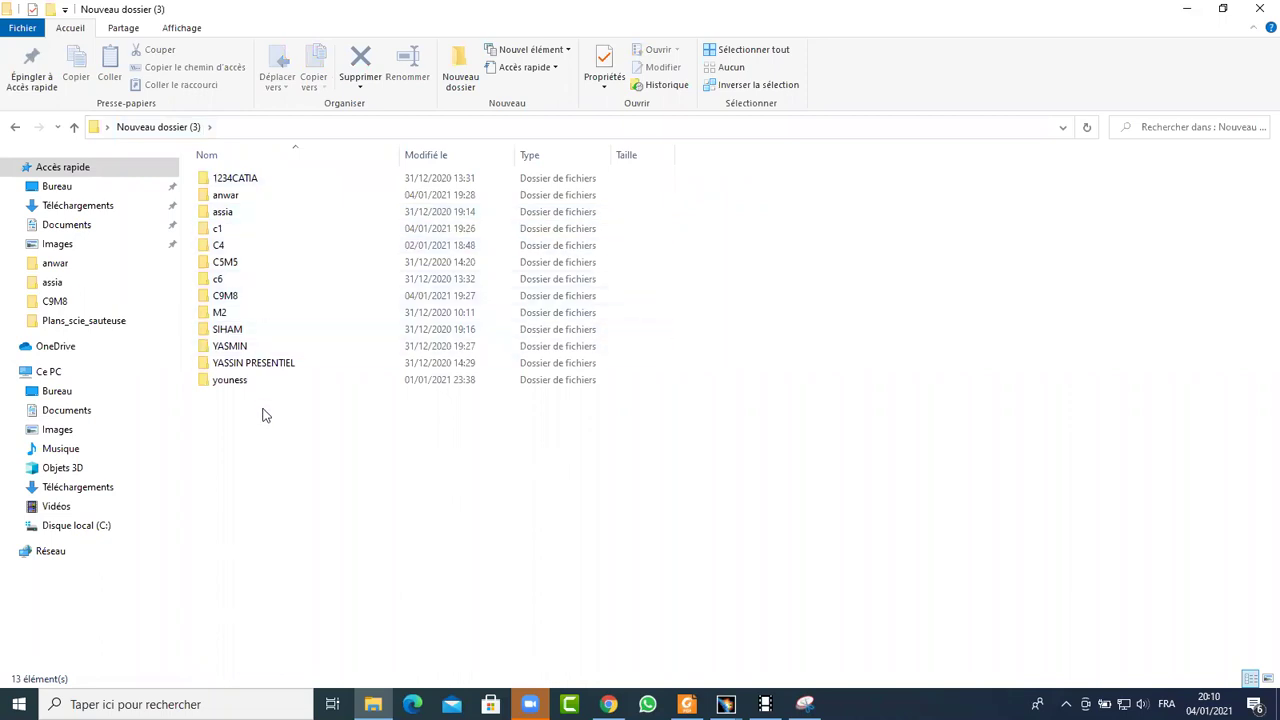
{"action": "double_click", "coordinate": [265, 263]}
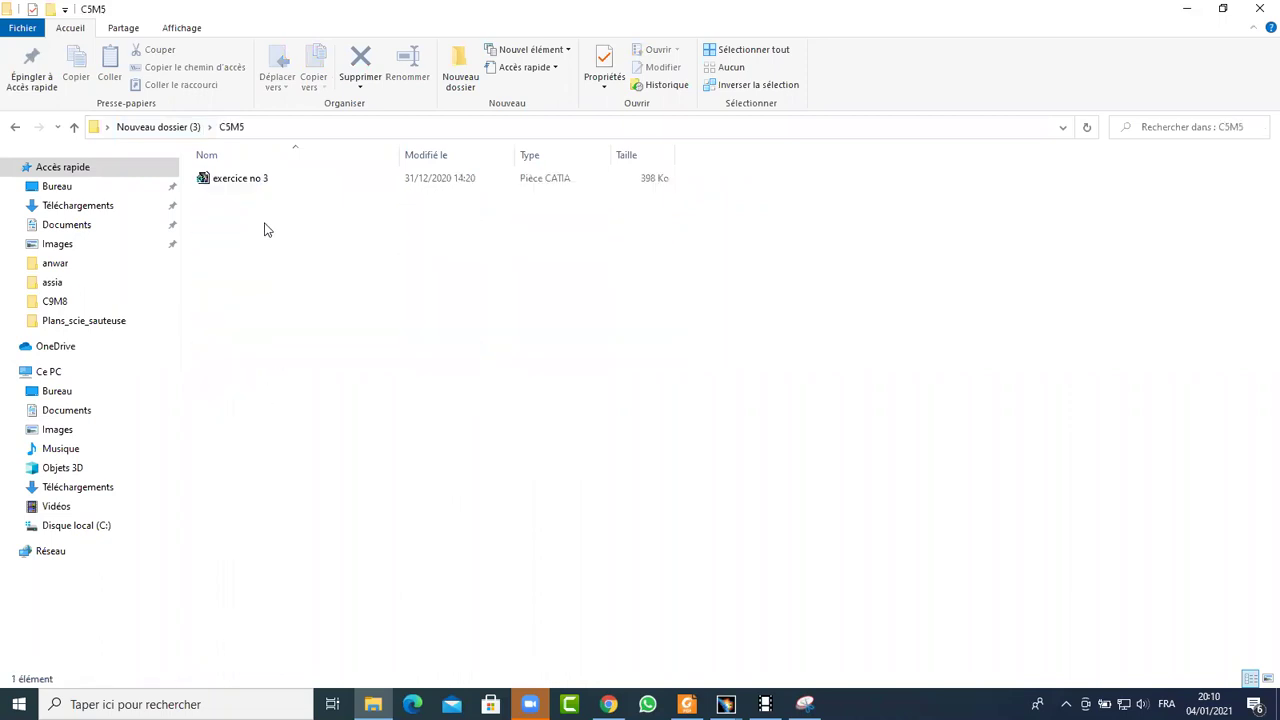
{"action": "double_click", "coordinate": [240, 178]}
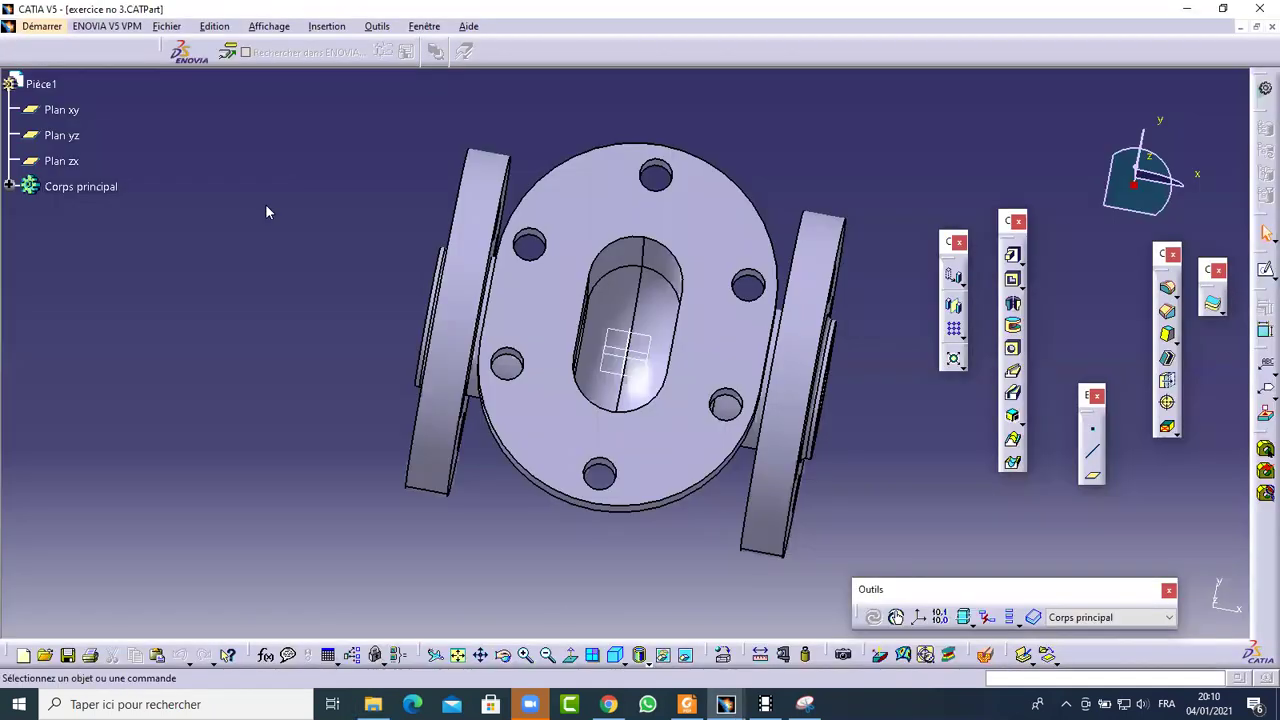
Expand the Corps principal tree of exercice no 3 and define Extrusion.1 as the work object to examine the base shape
{"action": "middle_click_drag", "start_coordinate": [643, 571], "coordinate": [652, 395]}
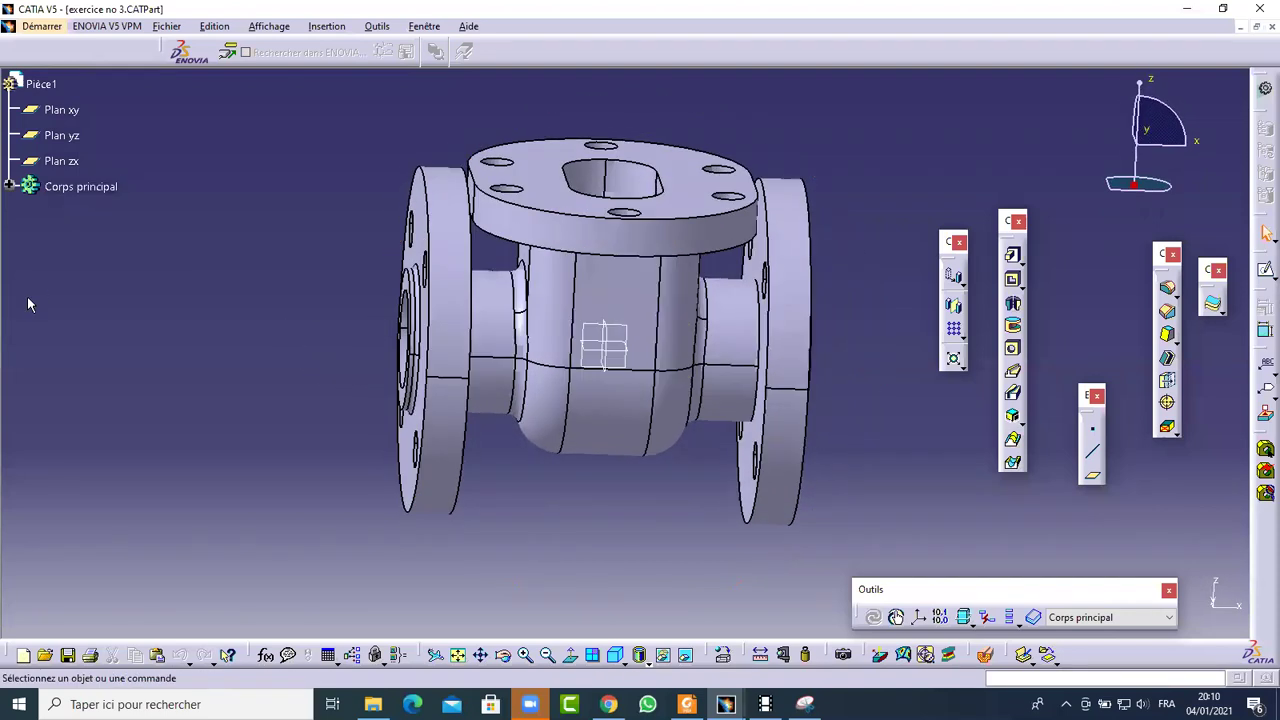
{"action": "left_click", "coordinate": [9, 187]}
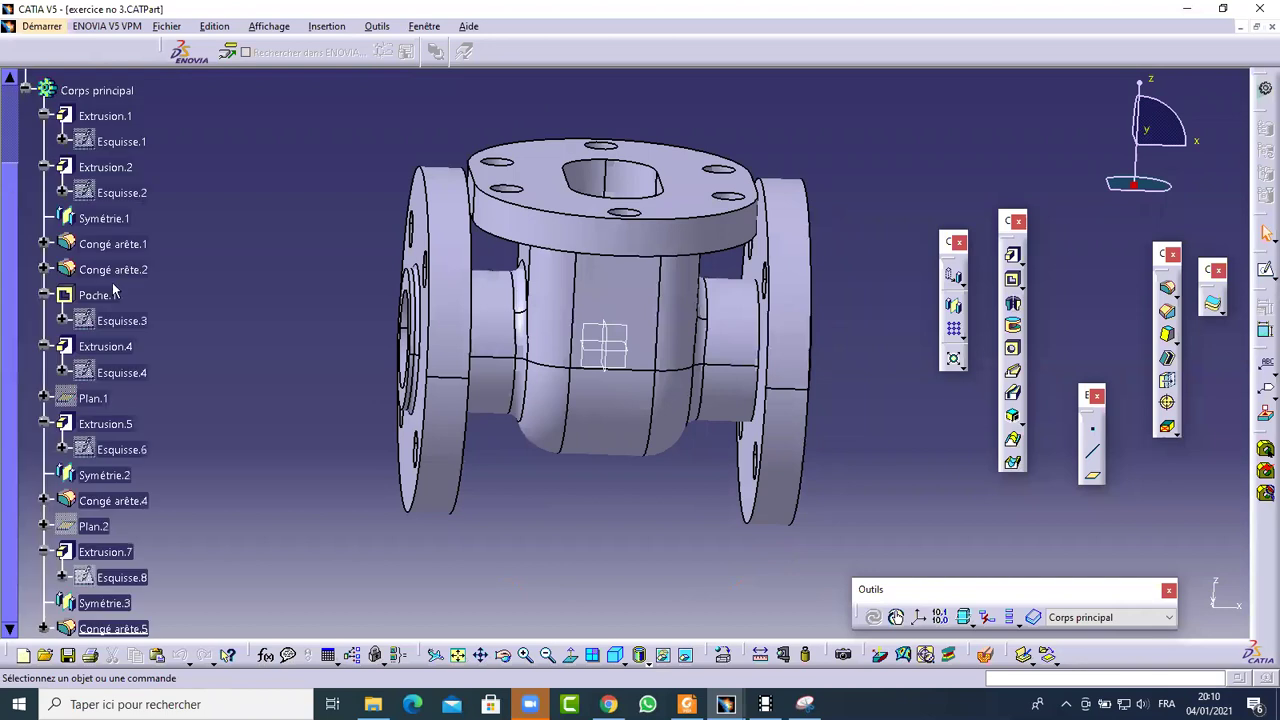
{"action": "right_click", "coordinate": [112, 119]}
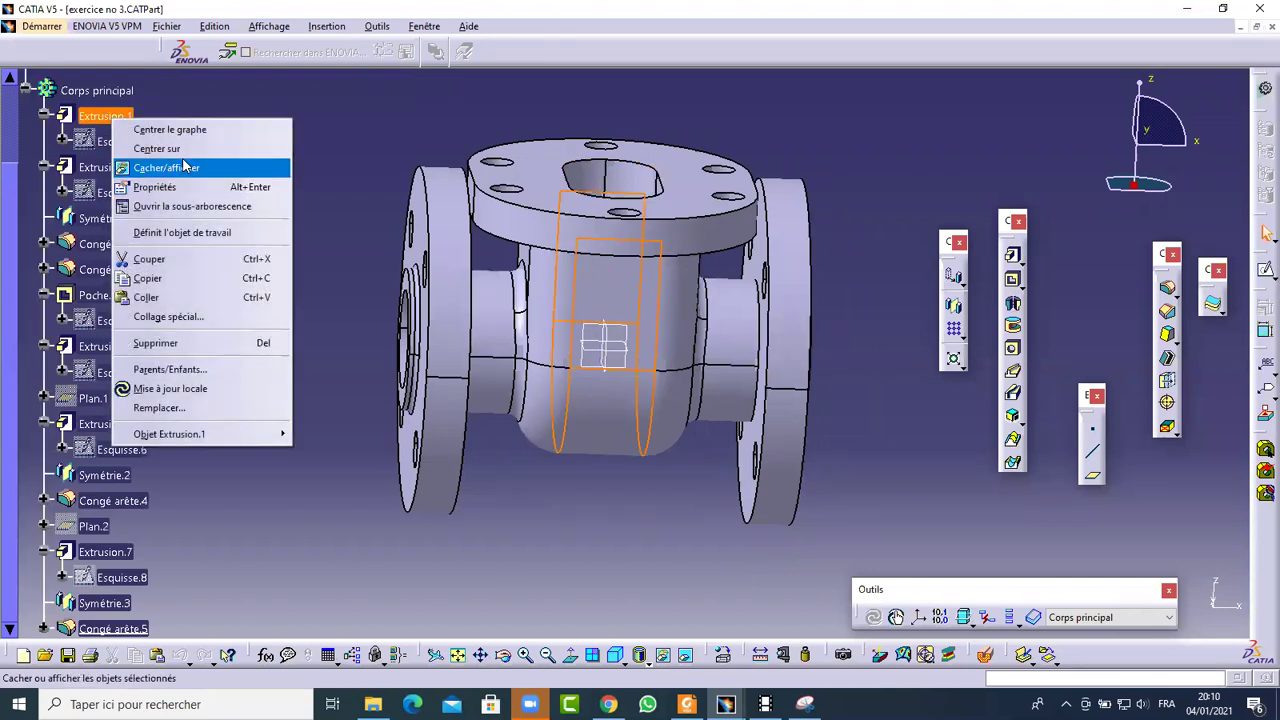
{"action": "left_click", "coordinate": [205, 232]}
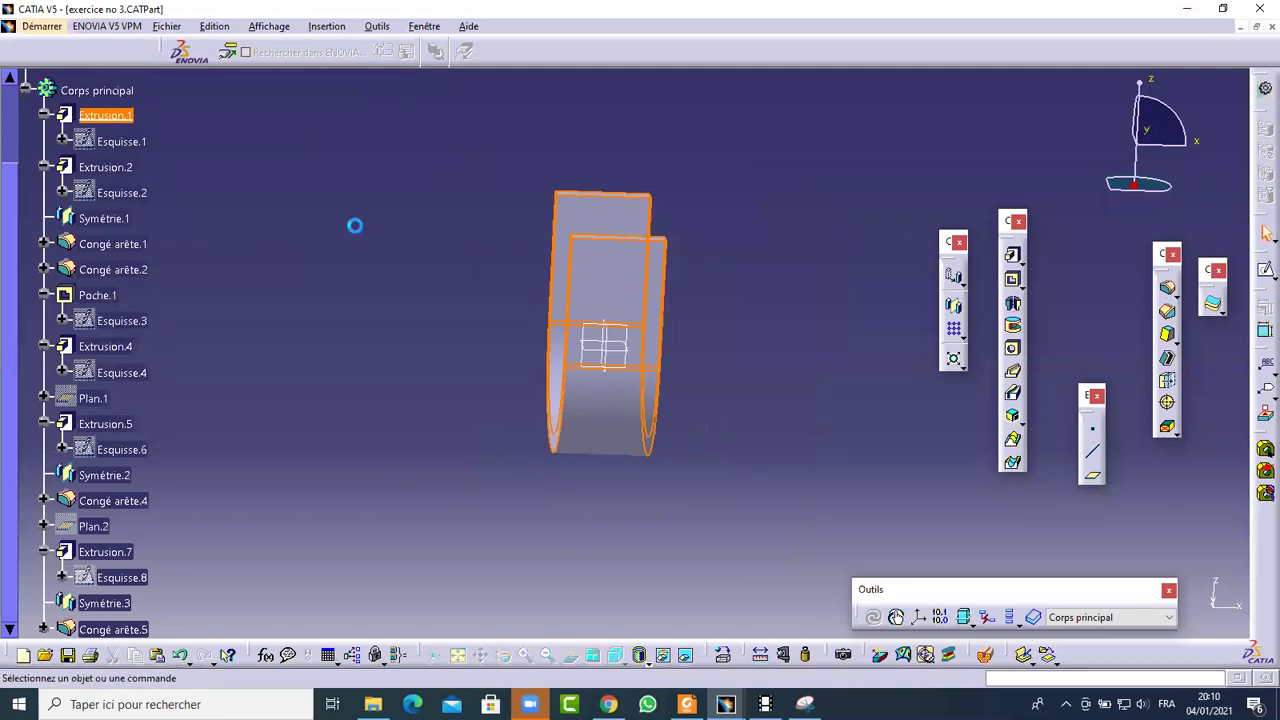
{"action": "middle_click_drag", "start_coordinate": [551, 251], "coordinate": [380, 290]}
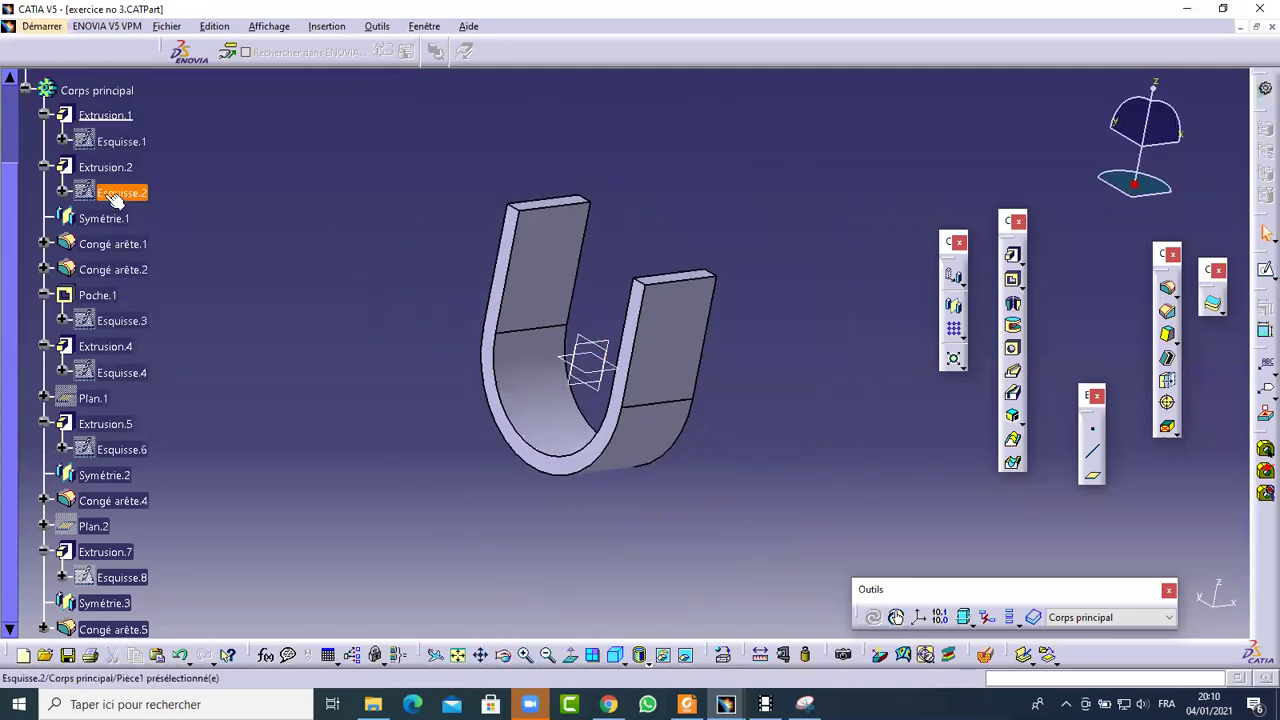
Advance the work object through Extrusion.2, Symétrie.1, Congé arête.2 and Poche.1 to review how the valve body was built
{"action": "right_click", "coordinate": [102, 167]}
{"action": "left_click", "coordinate": [185, 287]}
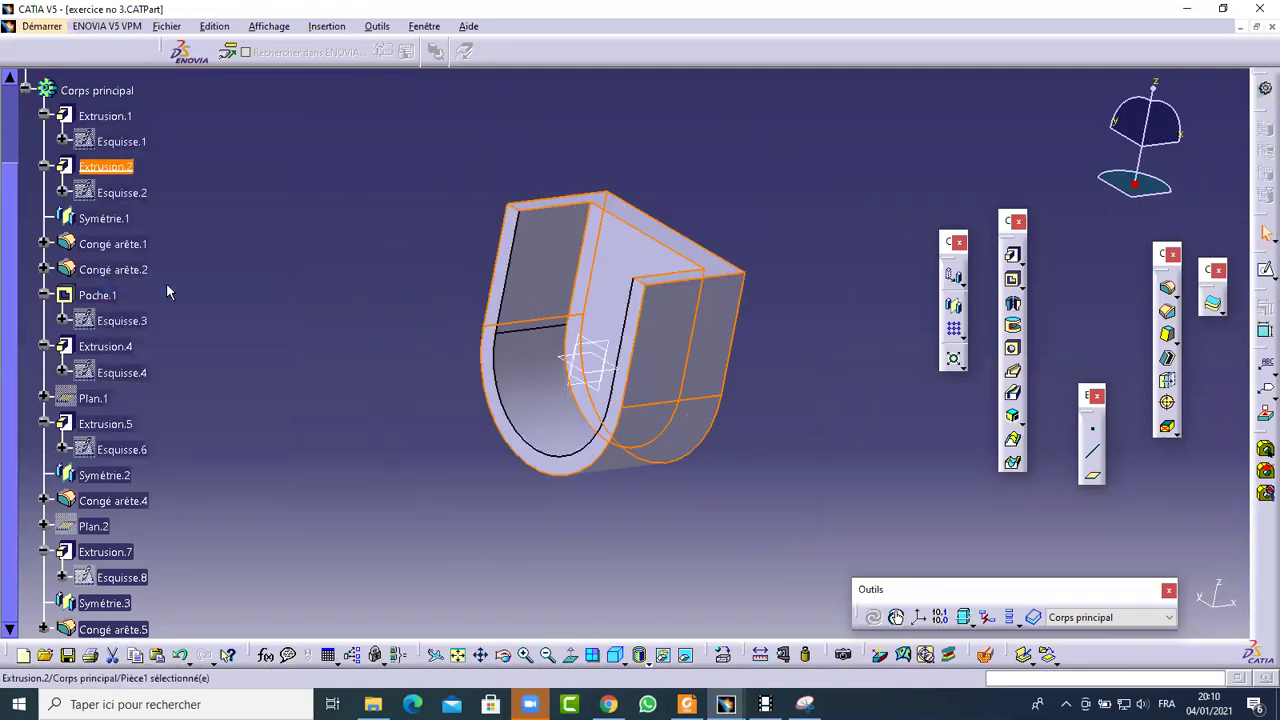
{"action": "right_click", "coordinate": [107, 229]}
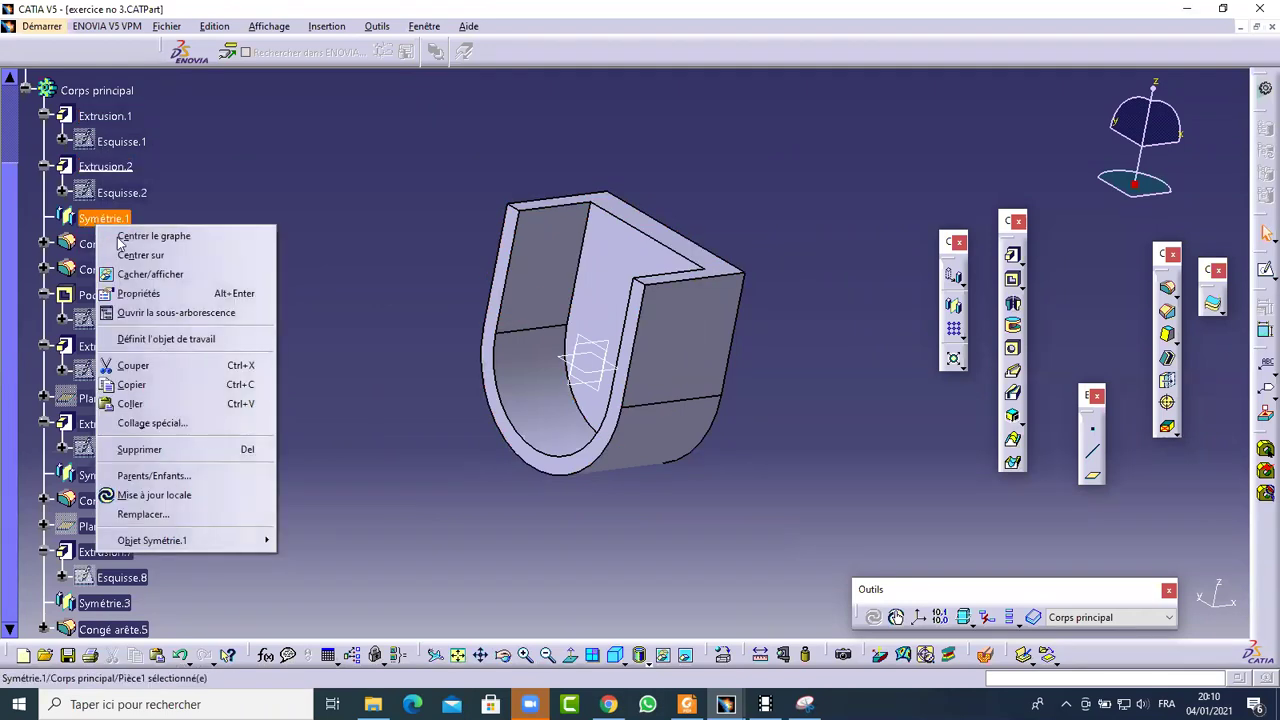
{"action": "left_click", "coordinate": [190, 339]}
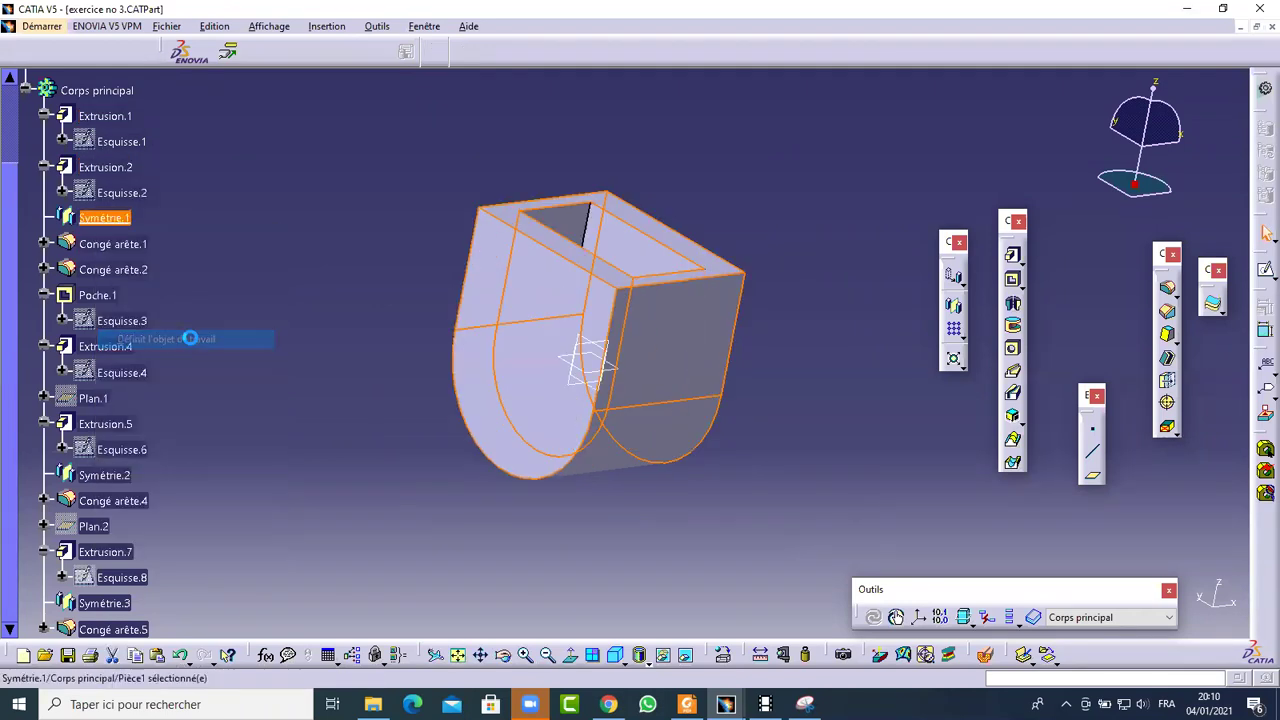
{"action": "right_click", "coordinate": [112, 272]}
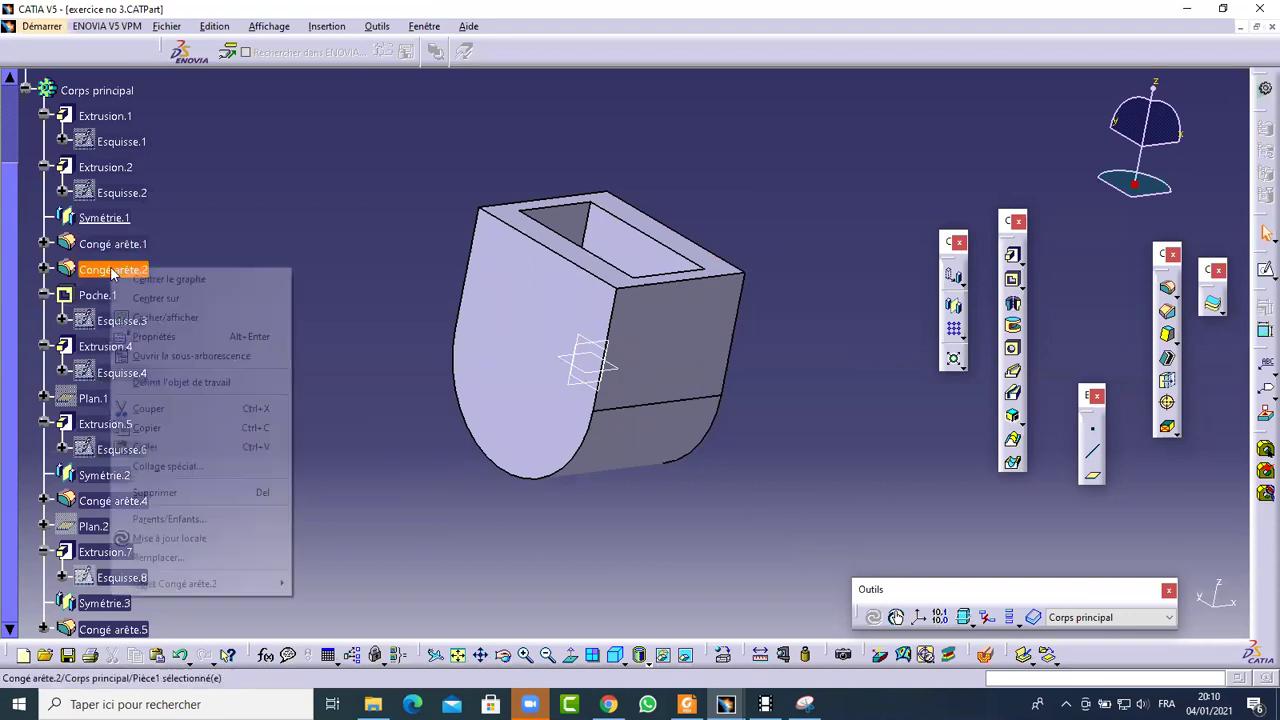
{"action": "left_click", "coordinate": [183, 382]}
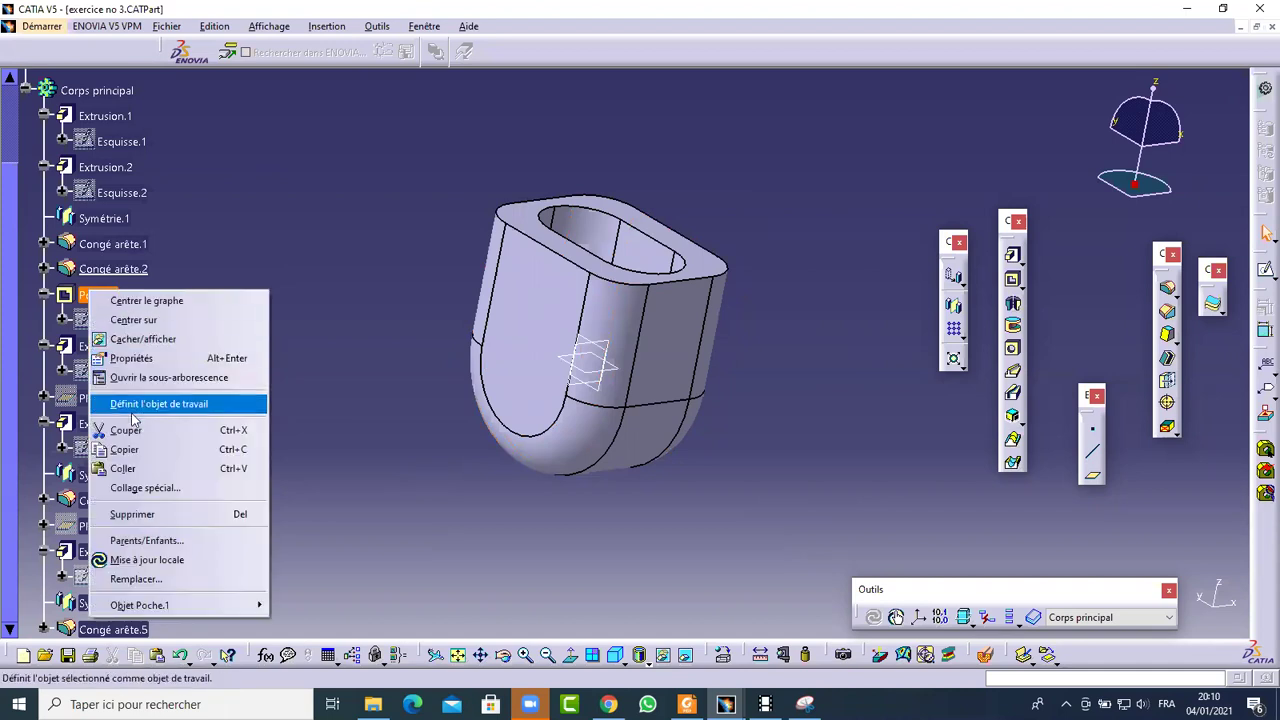
{"action": "left_click", "coordinate": [150, 403]}
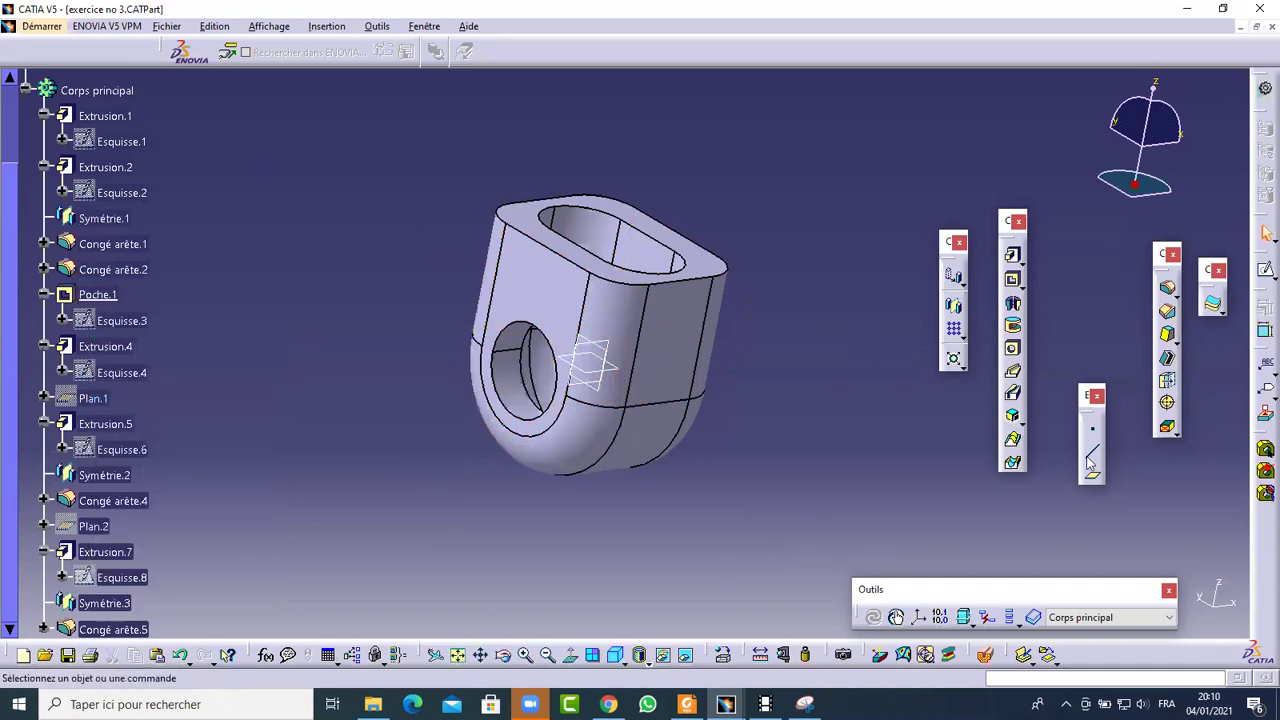
Close exercice no 3 without saving changes and expand the Corps principal tree of EXAM4
{"action": "left_click", "coordinate": [1258, 28]}
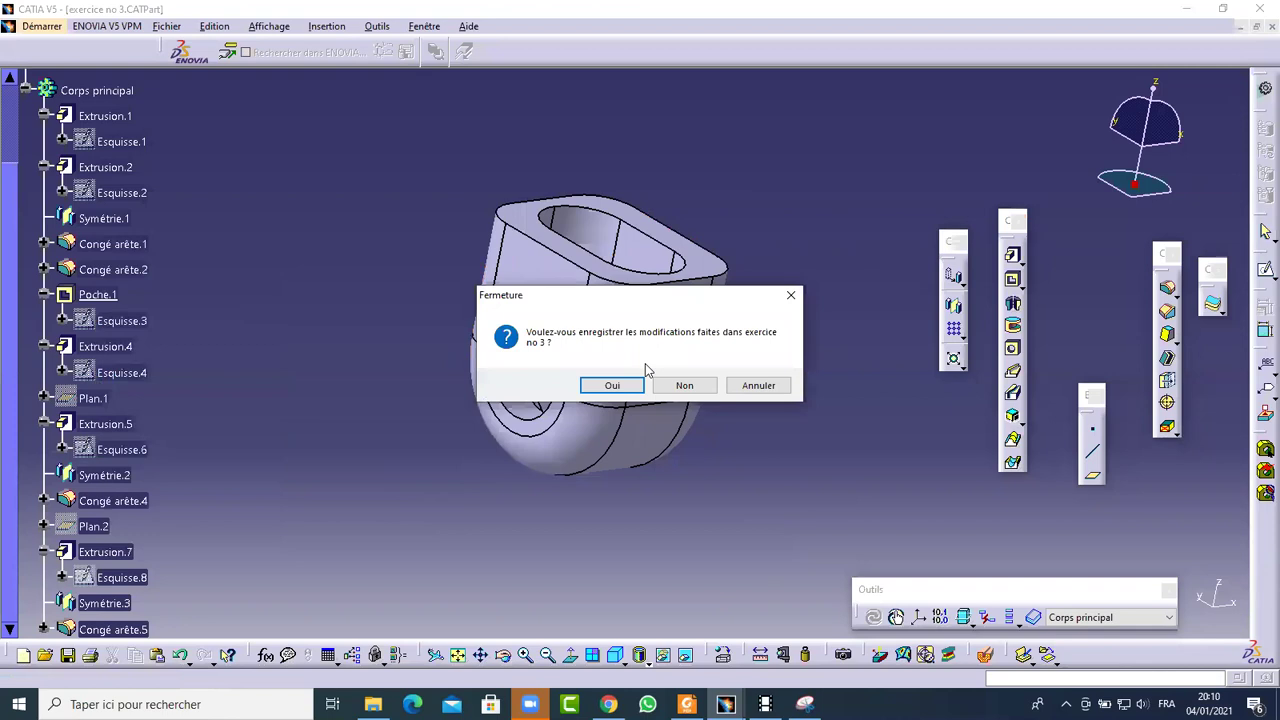
{"action": "left_click", "coordinate": [684, 386]}
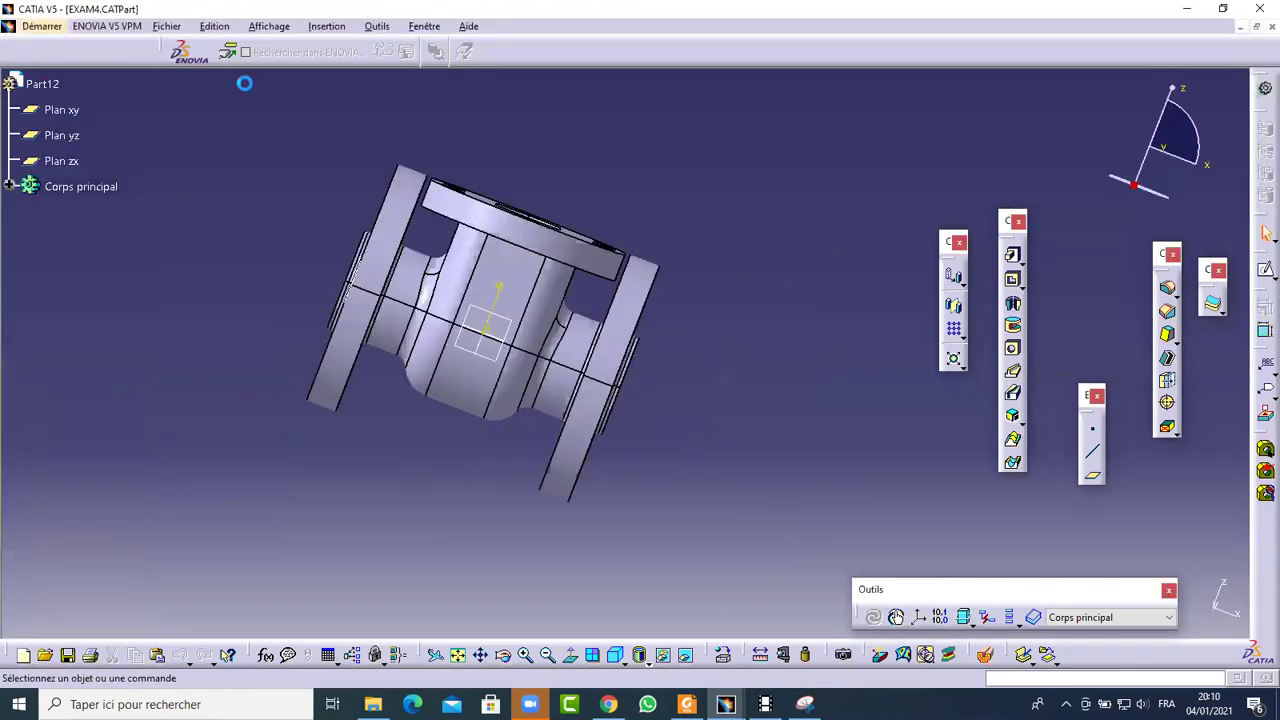
{"action": "middle_click_drag", "start_coordinate": [229, 211], "coordinate": [600, 200]}
{"action": "left_click", "coordinate": [8, 186]}
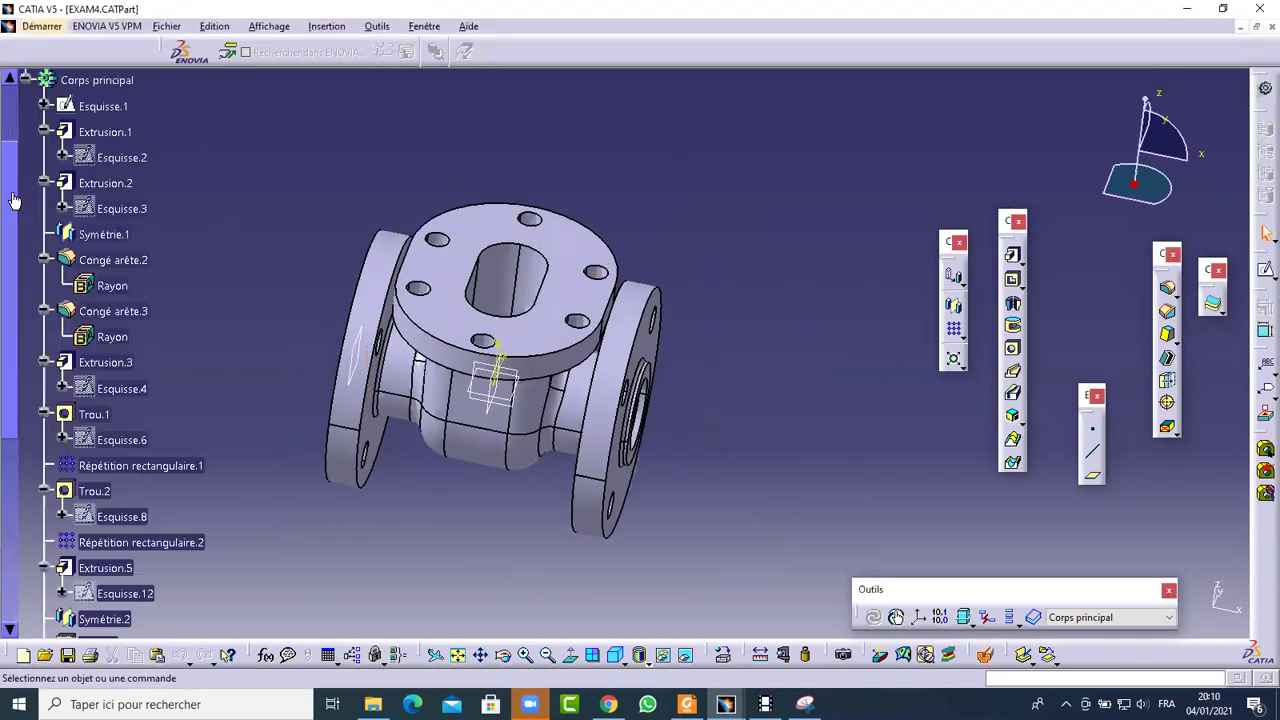
Define Extrusion.1 as EXAM4's work object and open the sub-tree of Extrusion.2 to inspect how the part was built
{"action": "right_click", "coordinate": [92, 132]}
{"action": "left_click", "coordinate": [127, 254]}
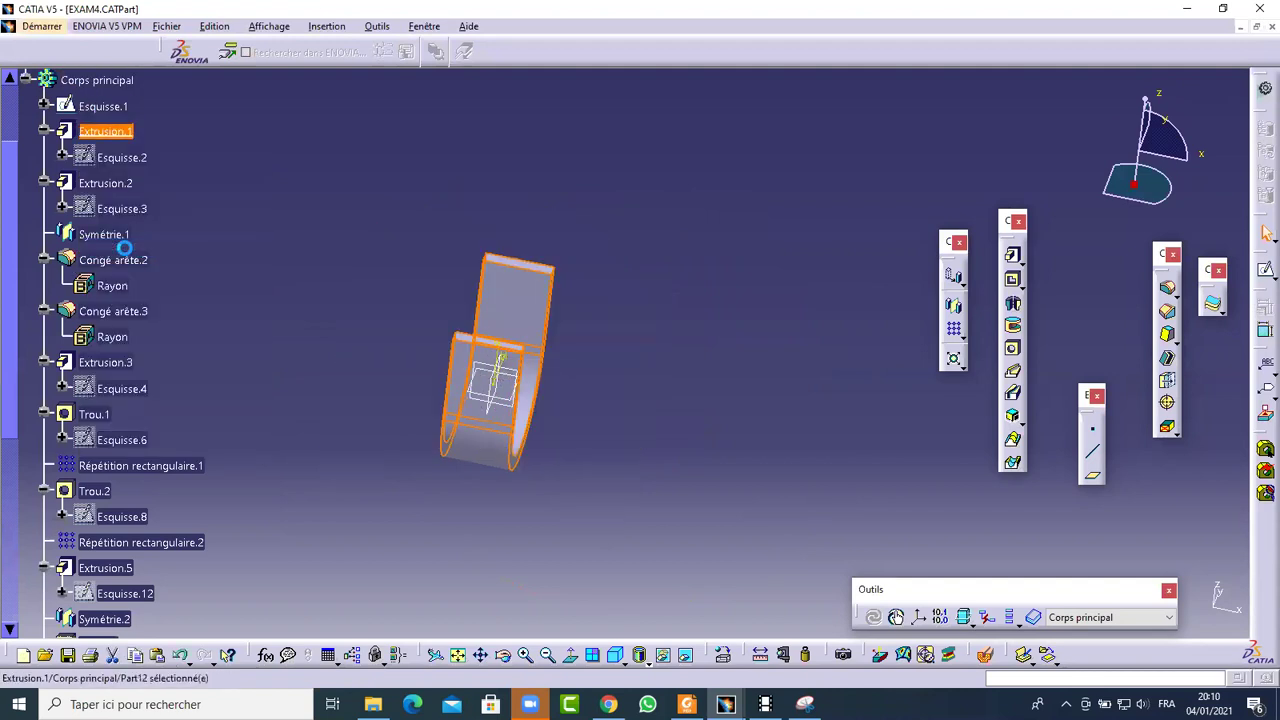
{"action": "right_click", "coordinate": [92, 186]}
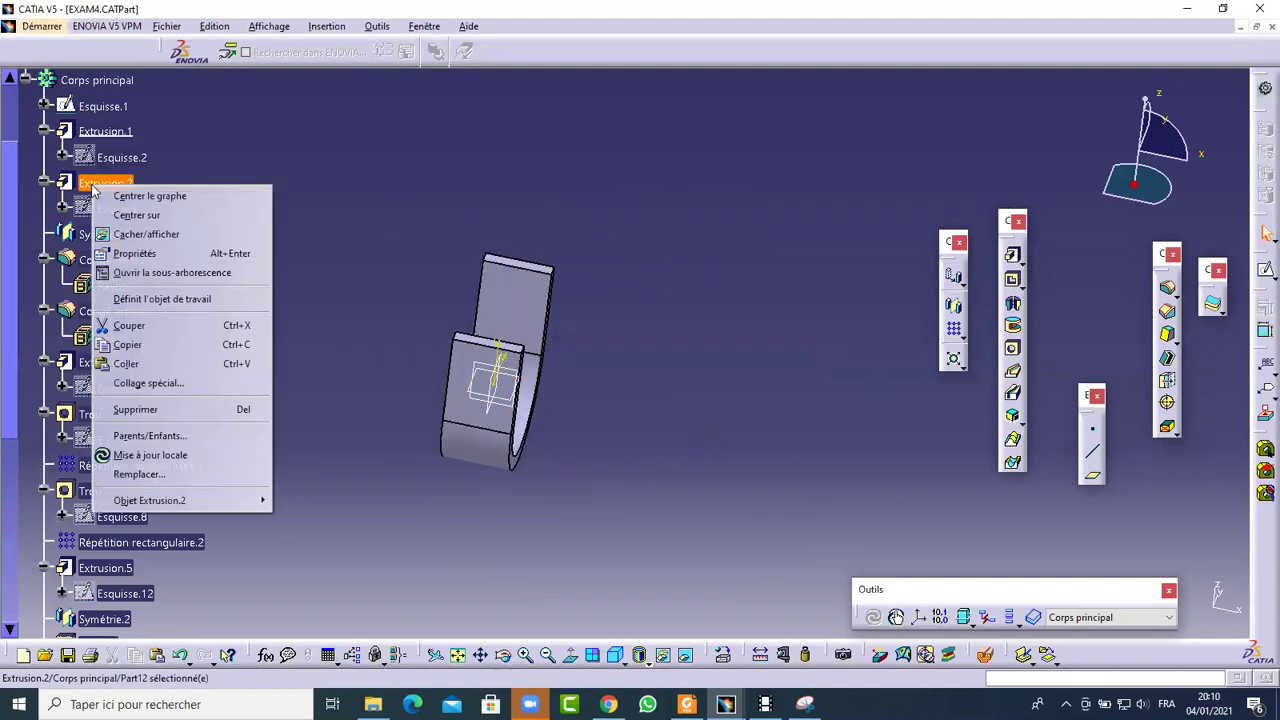
{"action": "left_click", "coordinate": [165, 273]}
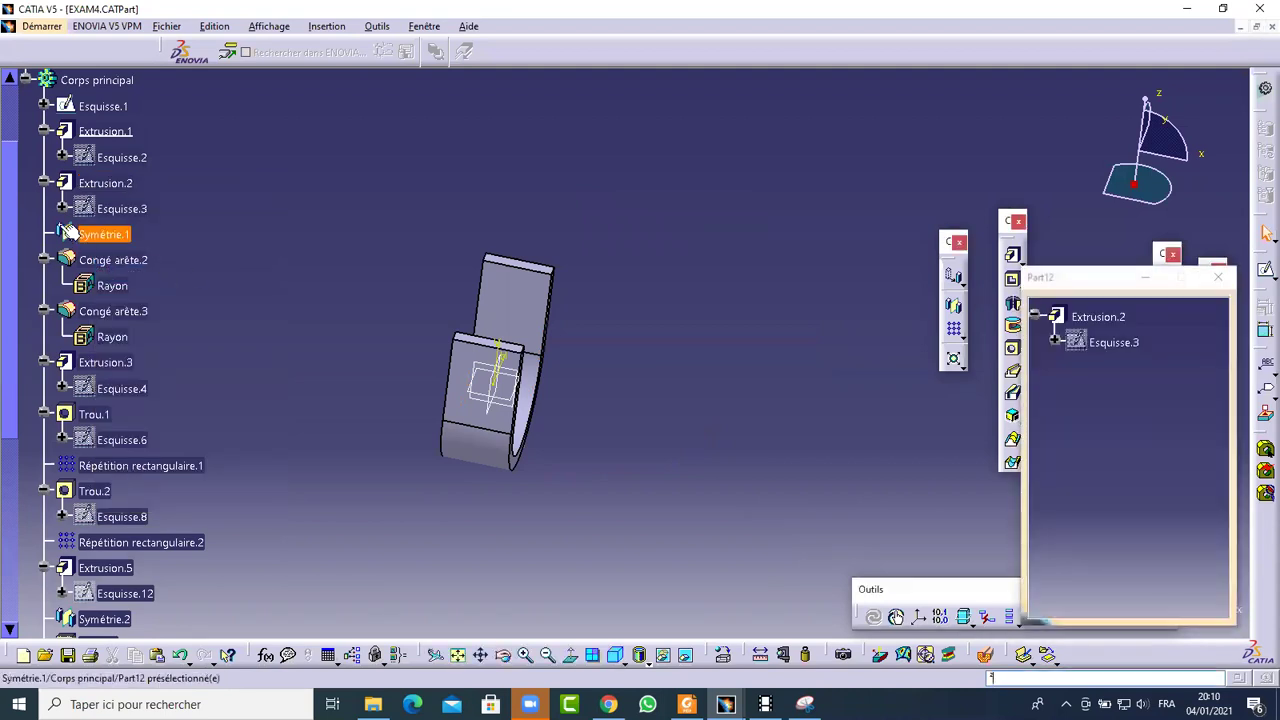
Close the Extrusion.2 sub-tree window and define Extrusion.2 as EXAM4's work object to review its first extrusions
{"action": "left_click", "coordinate": [1216, 279]}
{"action": "left_click", "coordinate": [118, 208]}
{"action": "right_click", "coordinate": [90, 184]}
{"action": "left_click", "coordinate": [88, 175]}
{"action": "right_click", "coordinate": [88, 176]}
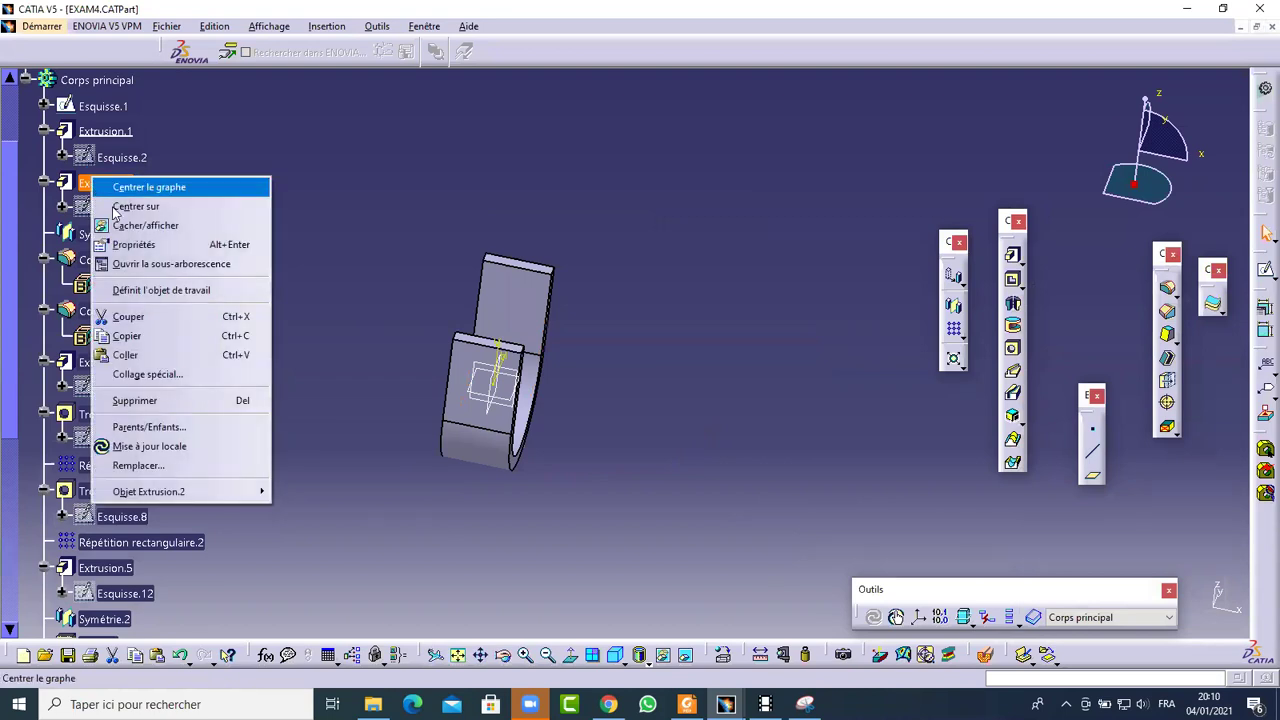
{"action": "left_click", "coordinate": [135, 291]}
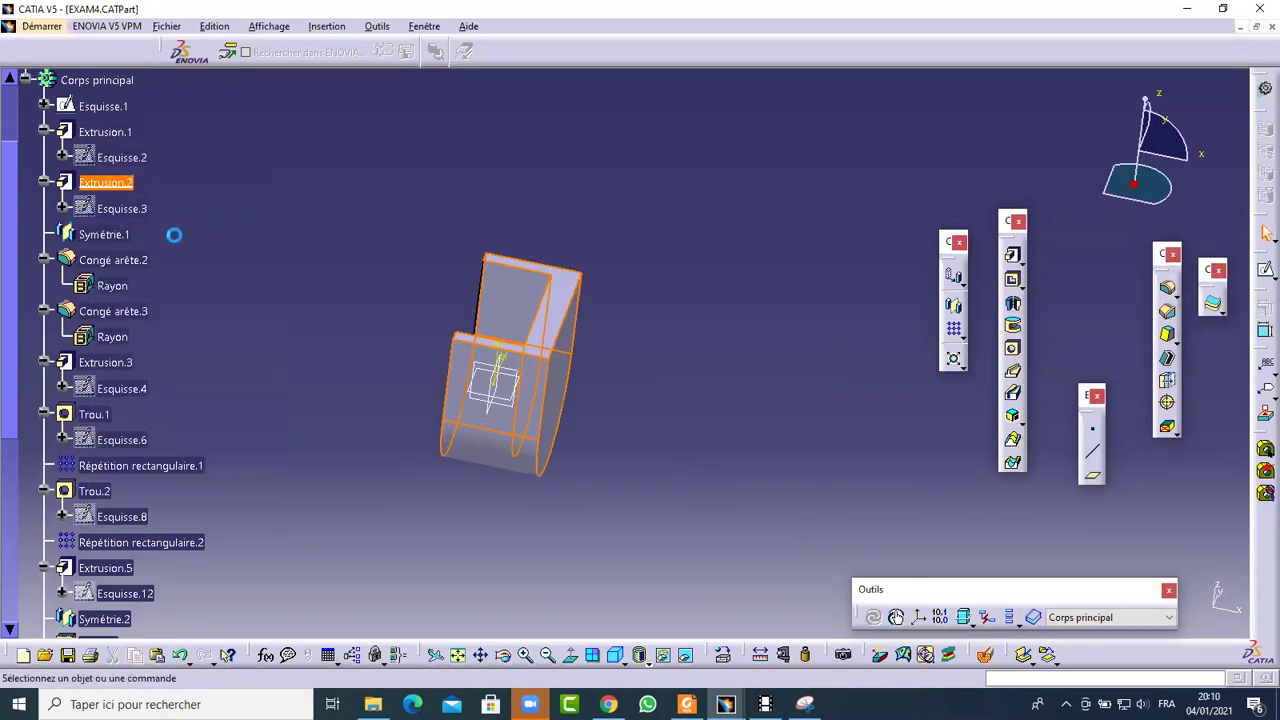
Advance EXAM4's work object through Symétrie.1 to Congé arête.3 and examine the filleted hollow body
{"action": "right_click", "coordinate": [130, 260]}
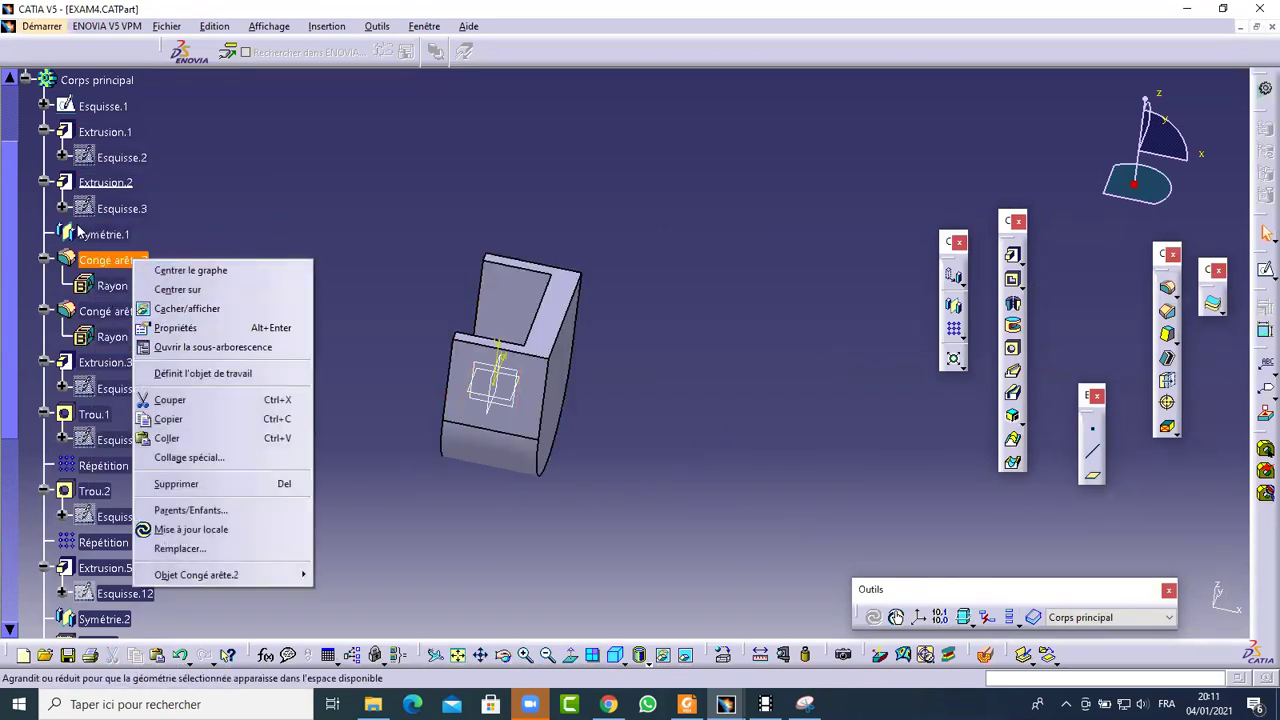
{"action": "right_click", "coordinate": [100, 234]}
{"action": "left_click", "coordinate": [155, 345]}
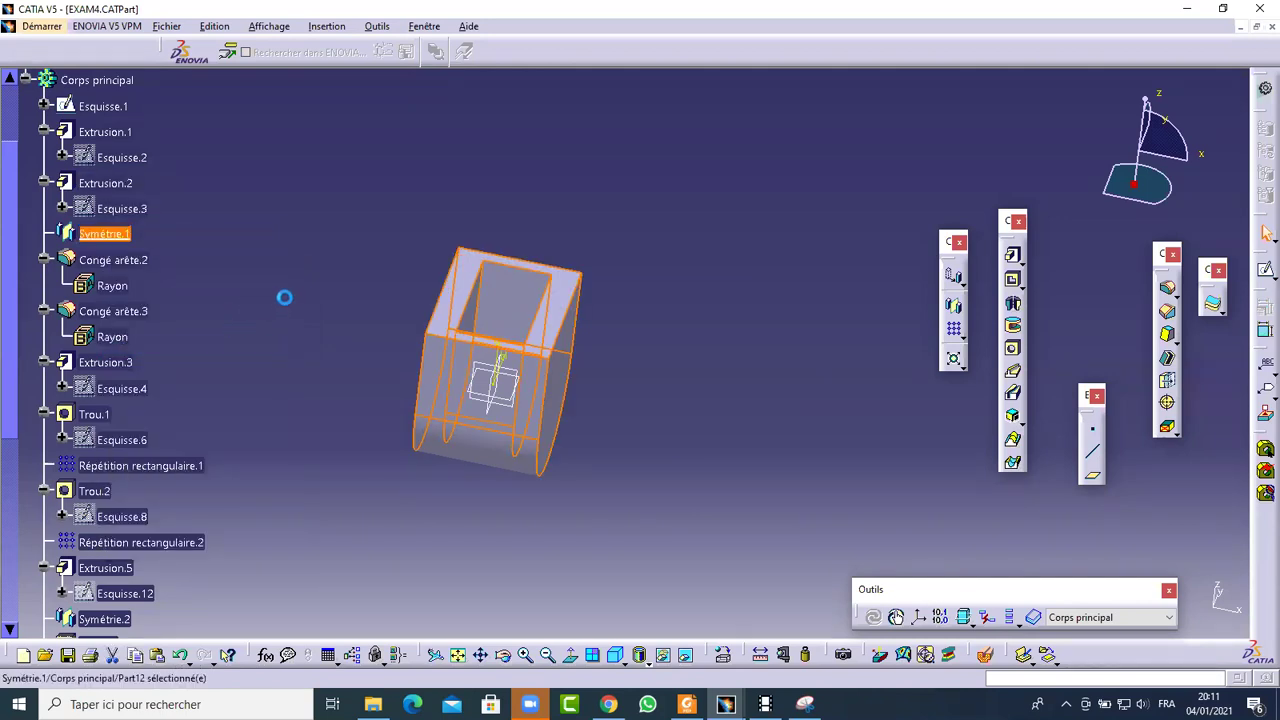
{"action": "right_click", "coordinate": [123, 313]}
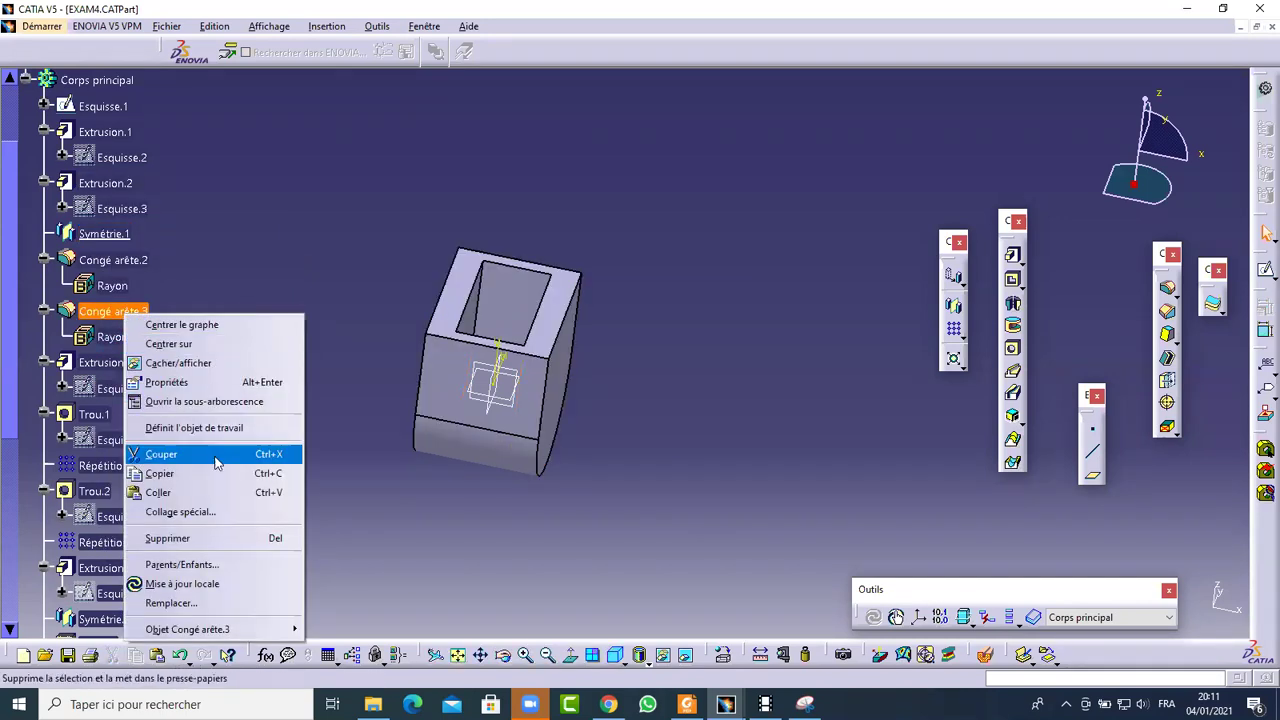
{"action": "left_click", "coordinate": [200, 427]}
{"action": "middle_click_drag", "start_coordinate": [320, 297], "coordinate": [635, 133]}
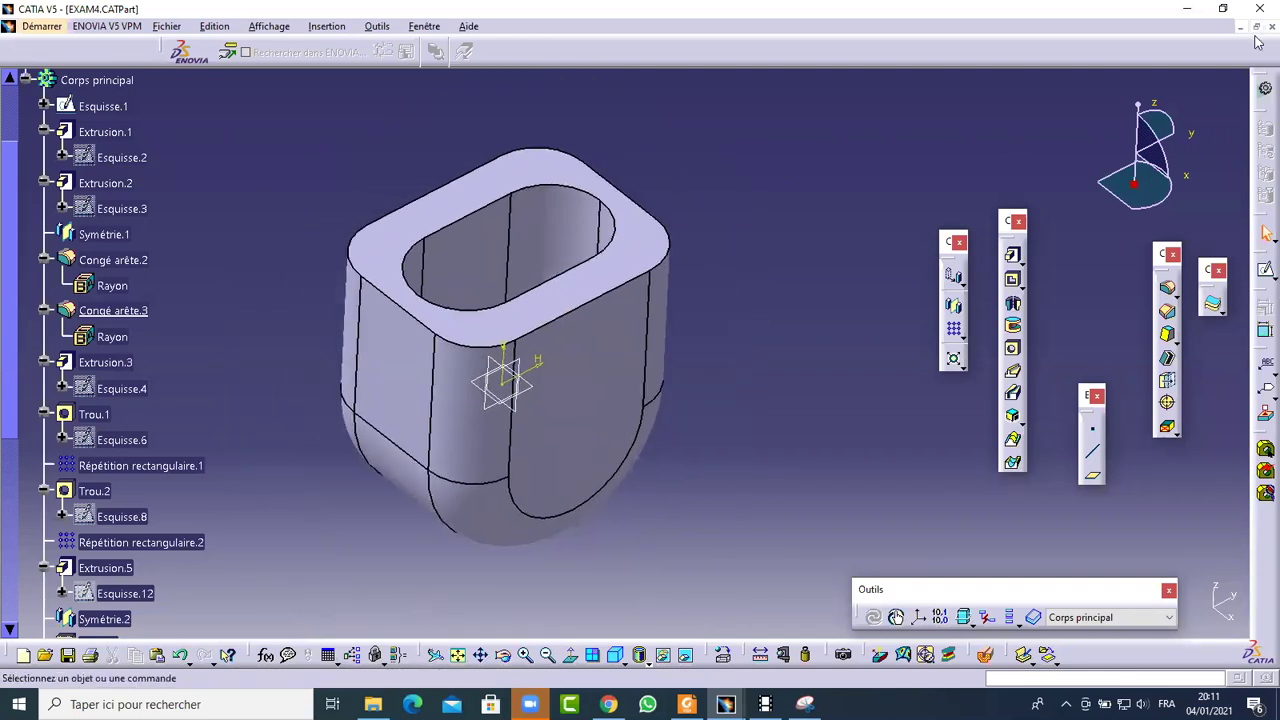
Close EXAM4 without saving changes and minimise the CATIA windows to reach the desktop
{"action": "left_click", "coordinate": [1260, 8]}
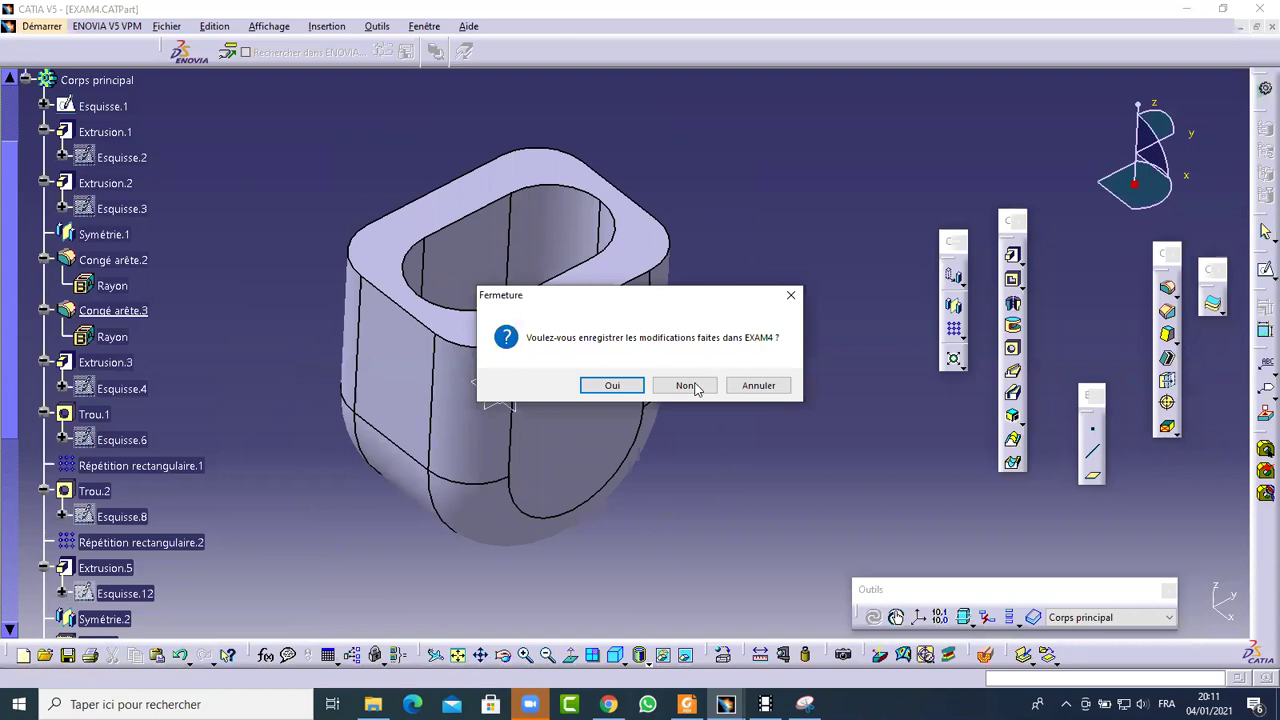
{"action": "left_click", "coordinate": [684, 385]}
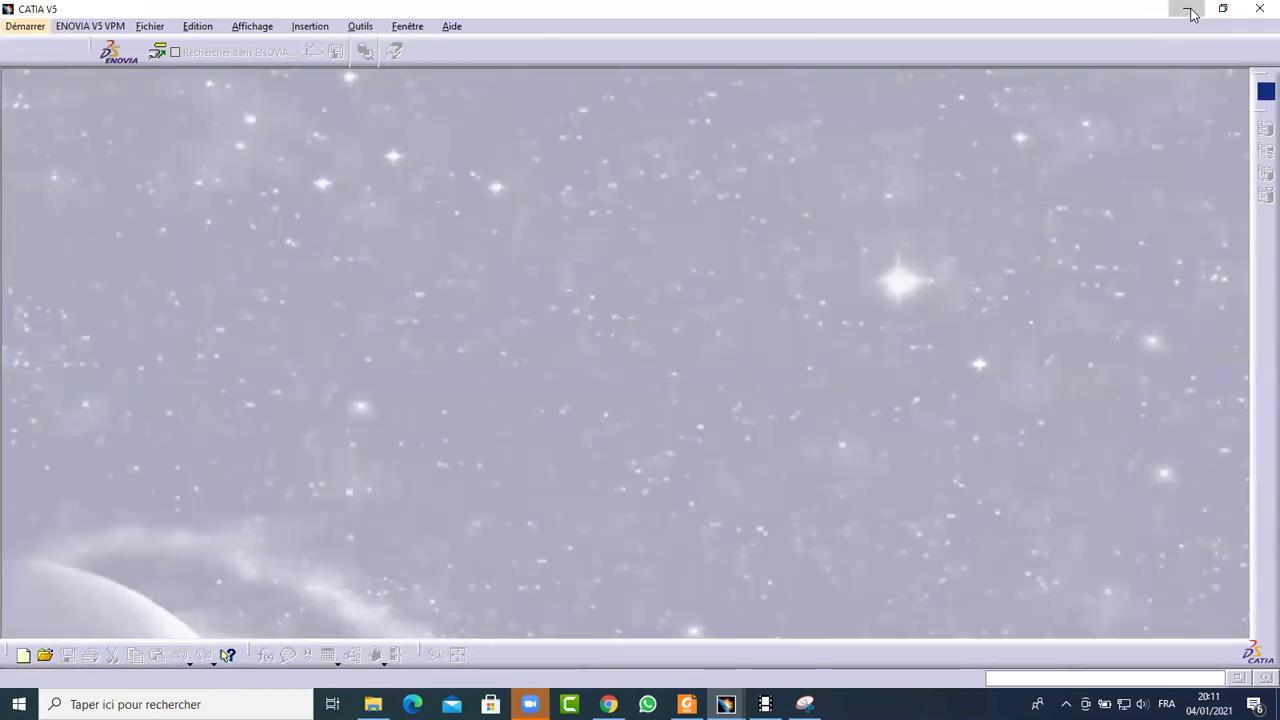
{"action": "left_click", "coordinate": [1189, 10]}
{"action": "left_click", "coordinate": [1190, 9]}
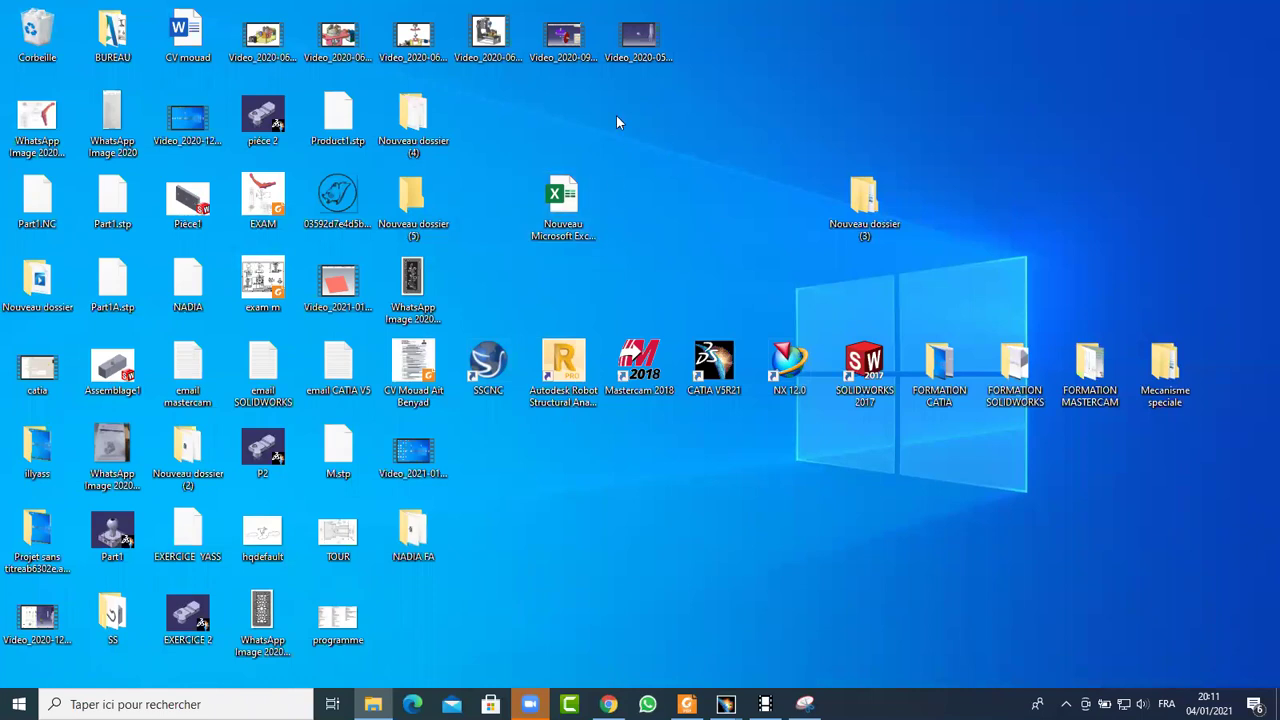
Close one of the two empty CATIA sessions and minimise the remaining one
{"action": "mouse_move", "coordinate": [726, 704]}
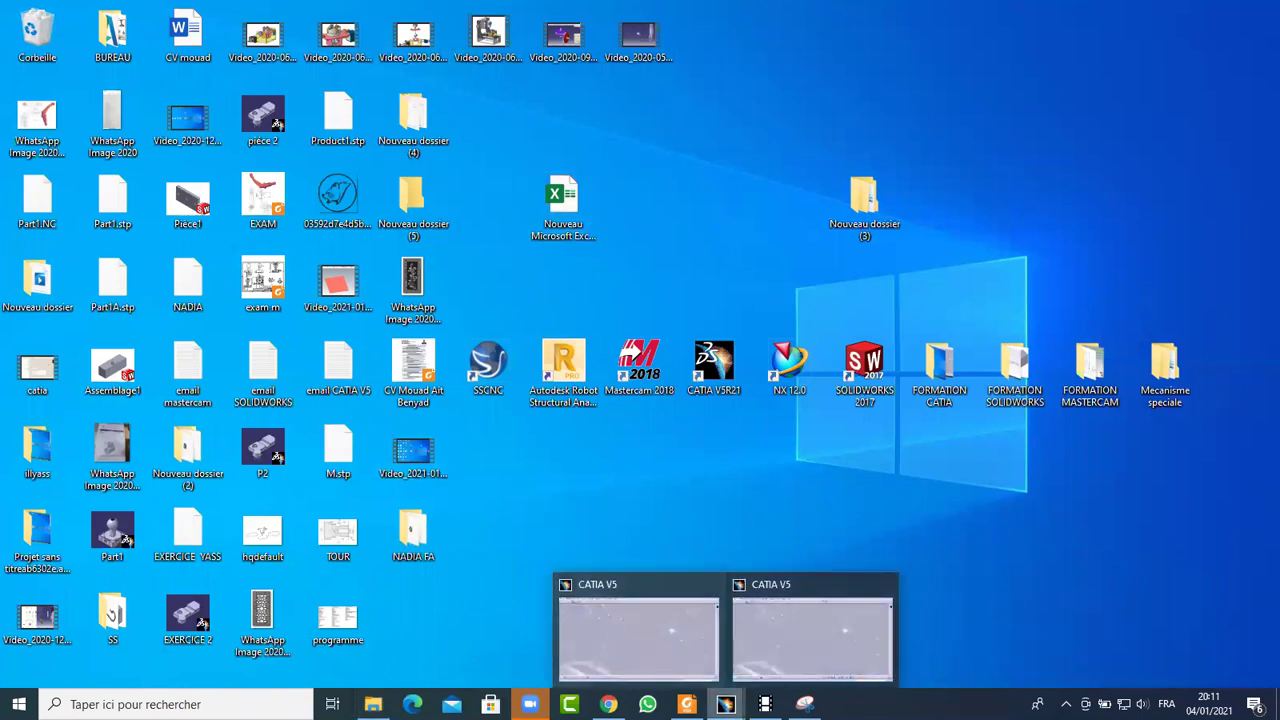
{"action": "left_click", "coordinate": [886, 581]}
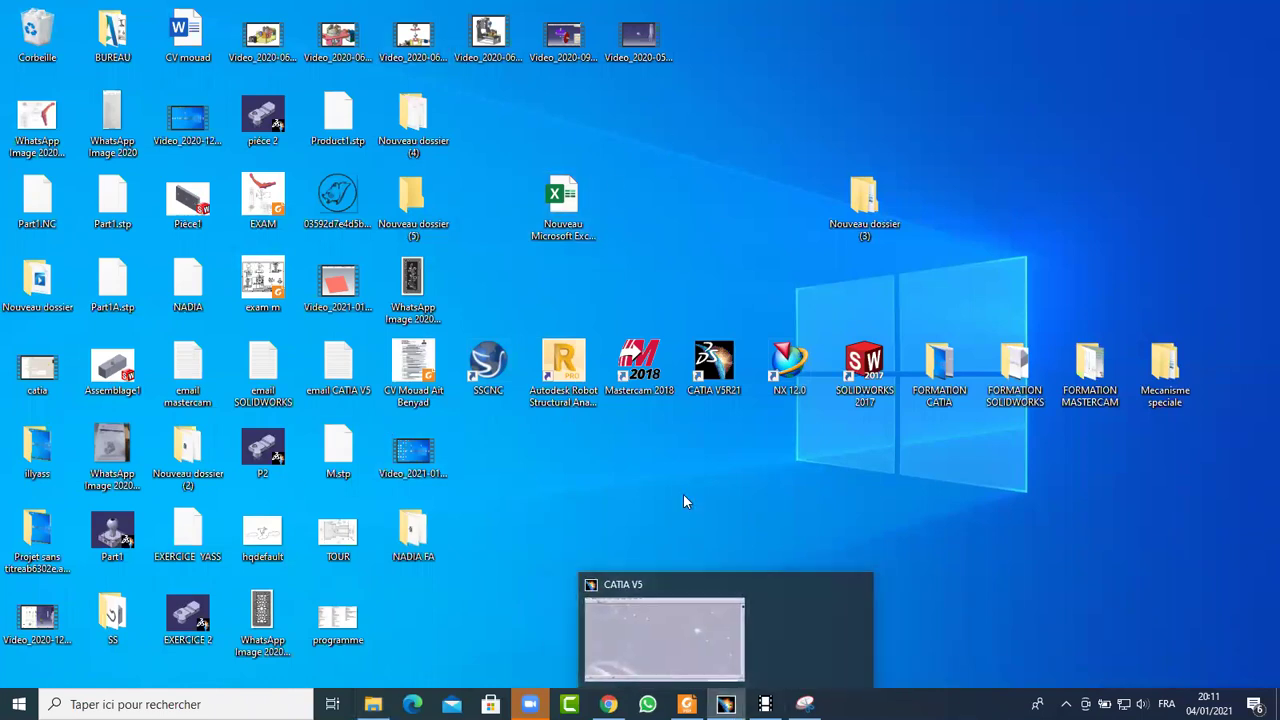
{"action": "left_click", "coordinate": [709, 629]}
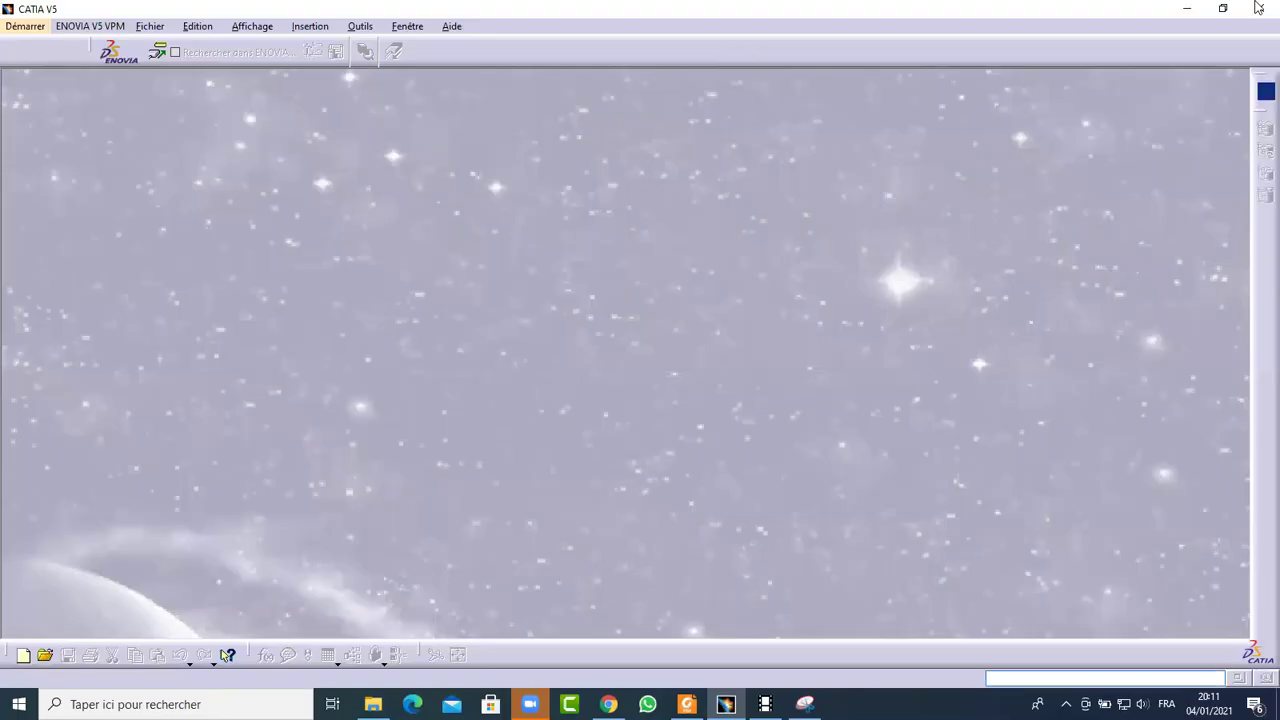
{"action": "left_click", "coordinate": [1186, 8]}
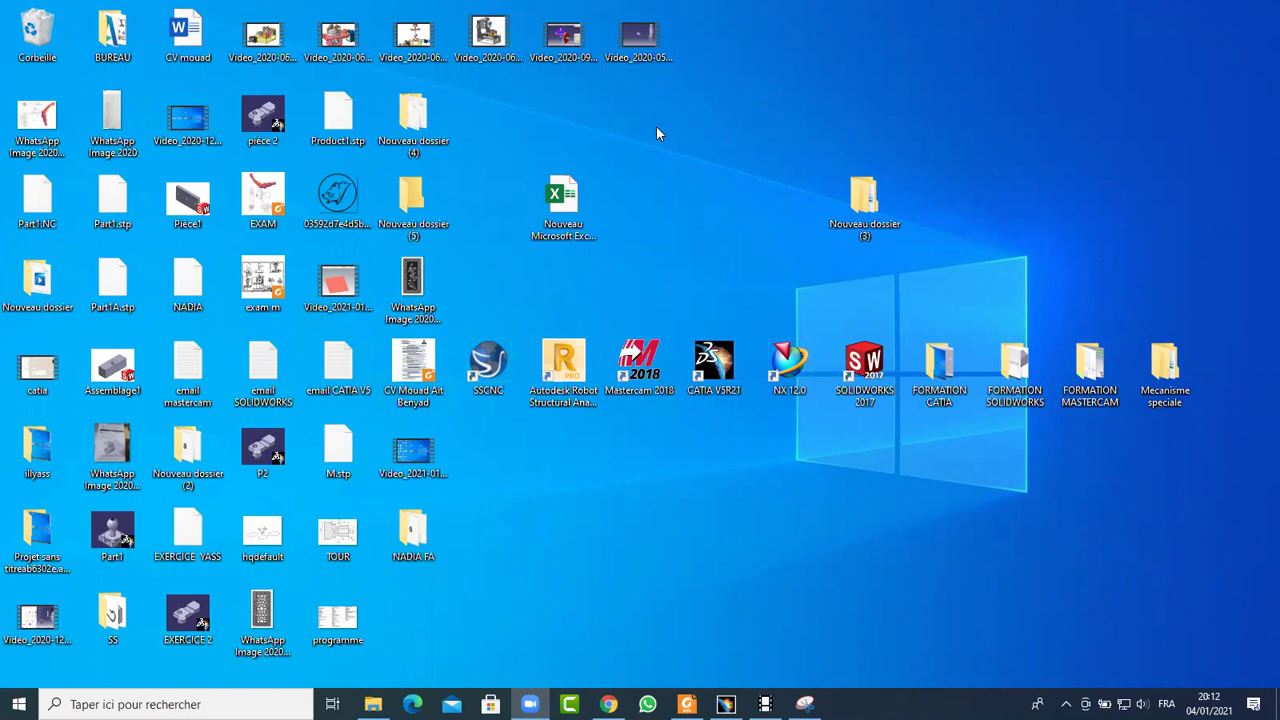
Open catia test 2 from the c6 folder in Nouveau dossier (3) and inspect the block from several angles
{"action": "double_click", "coordinate": [865, 200]}
{"action": "double_click", "coordinate": [848, 75]}
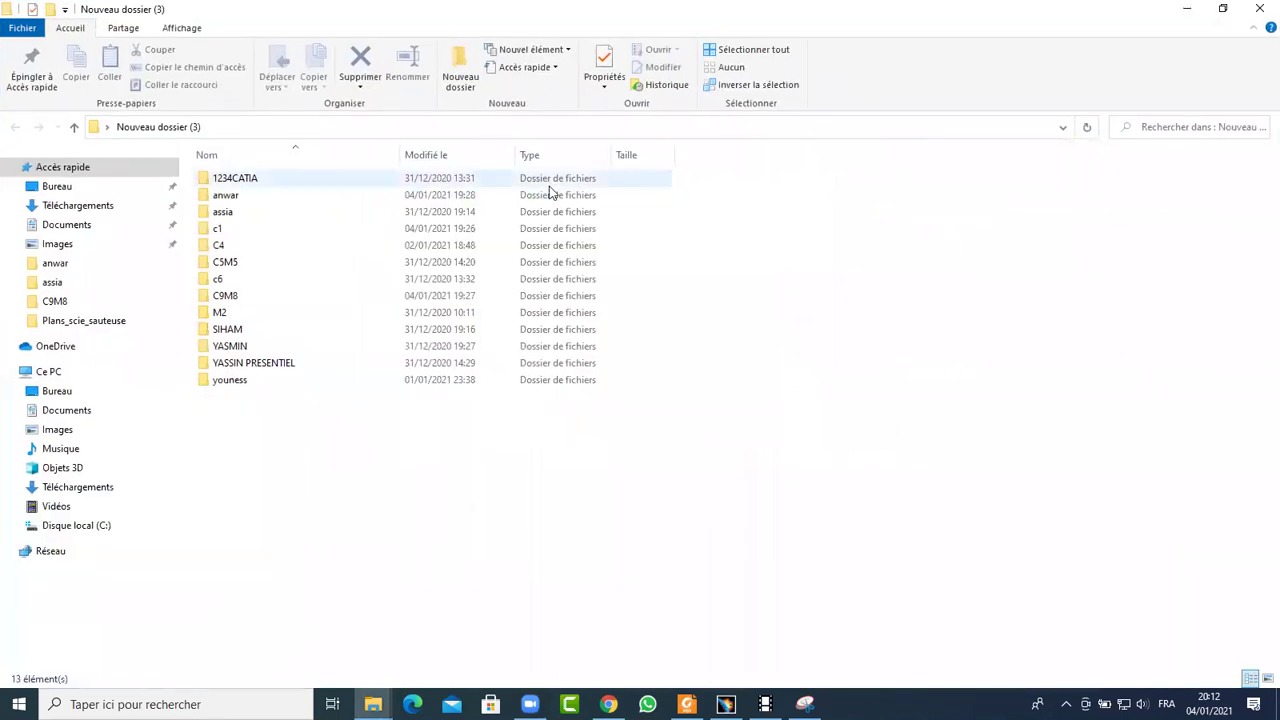
{"action": "double_click", "coordinate": [386, 287]}
{"action": "left_click", "coordinate": [322, 178]}
{"action": "double_click", "coordinate": [322, 178]}
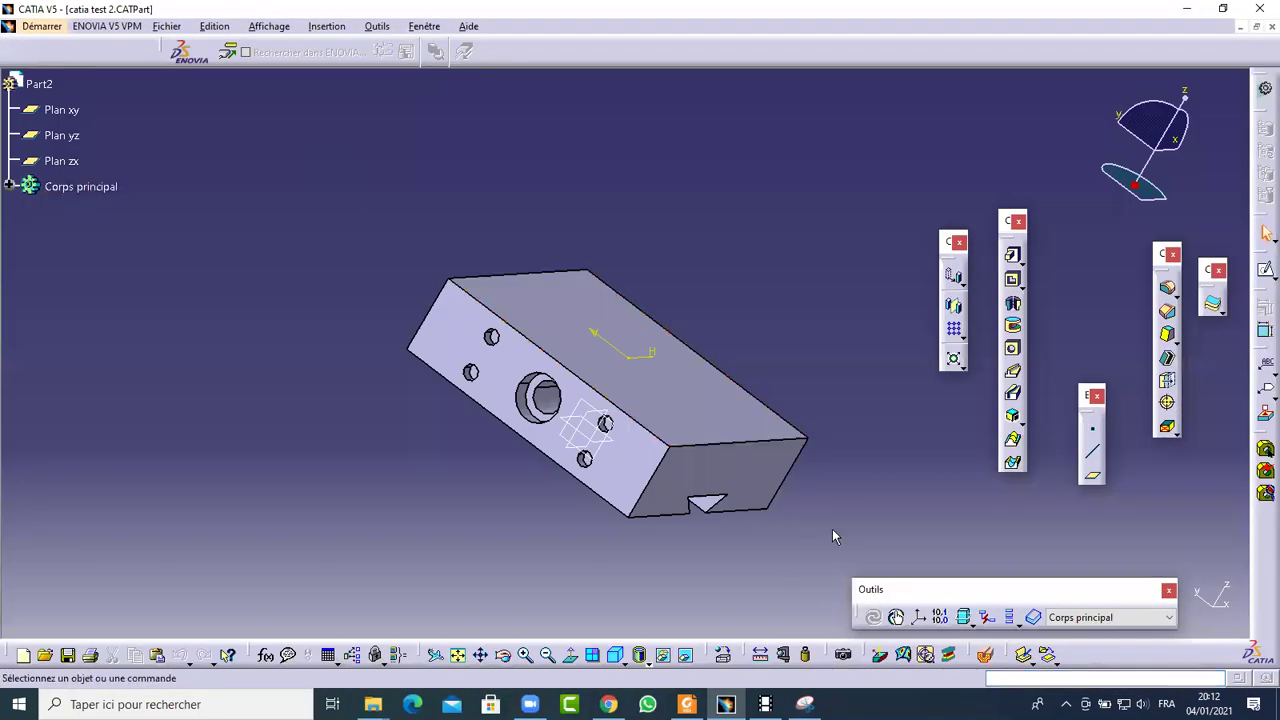
{"action": "middle_click_drag", "start_coordinate": [832, 529], "coordinate": [648, 497]}
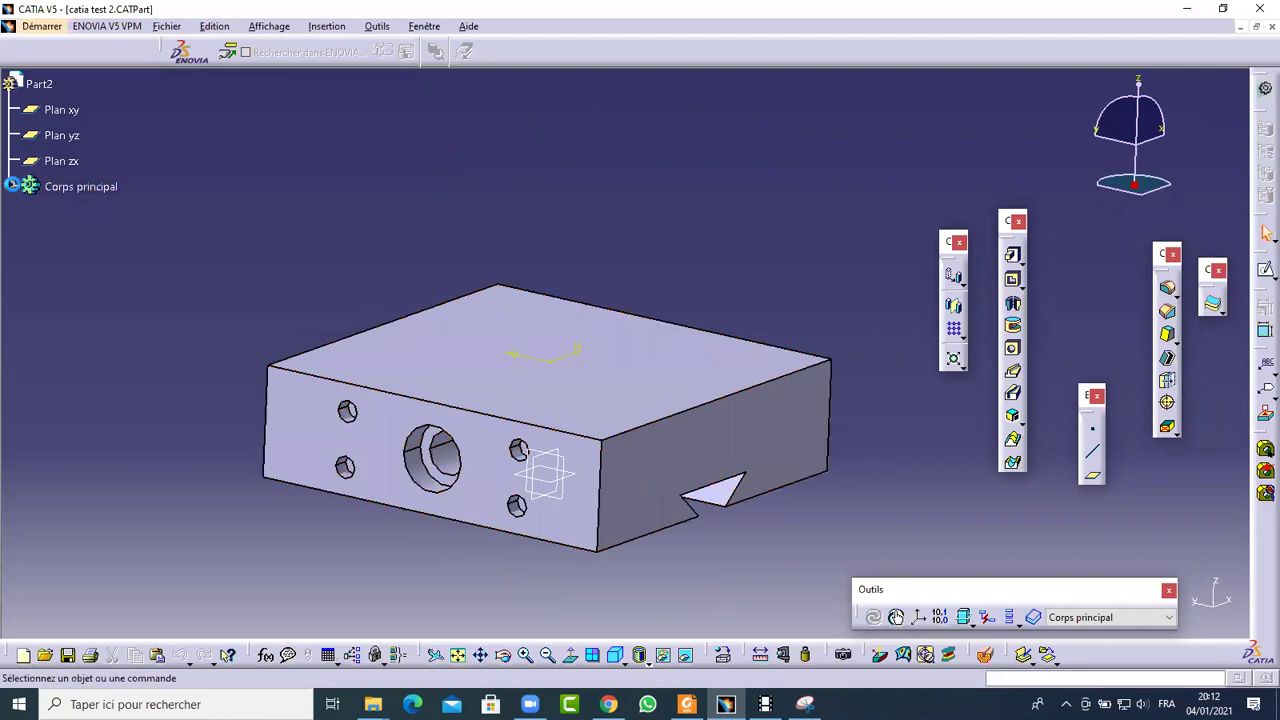
Expand catia test 2's Corps principal tree and define Révolution.1 as the work object to examine the part
{"action": "left_click", "coordinate": [8, 186]}
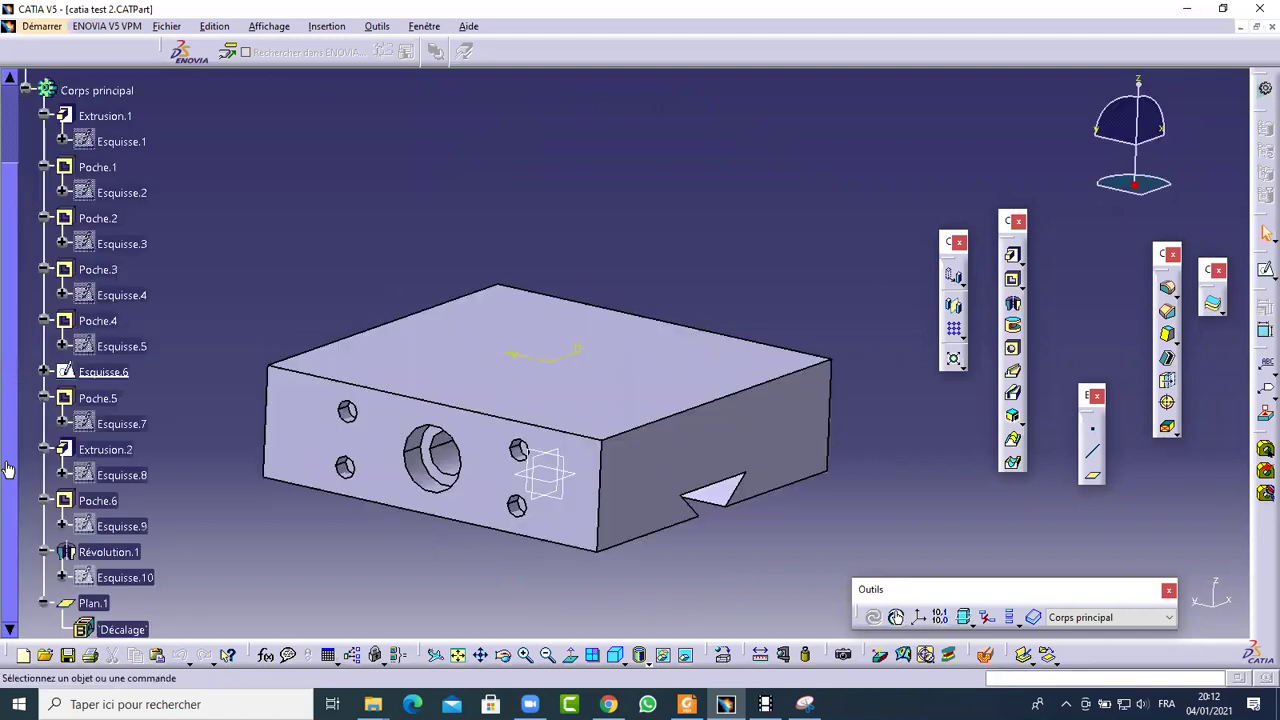
{"action": "right_click", "coordinate": [103, 560]}
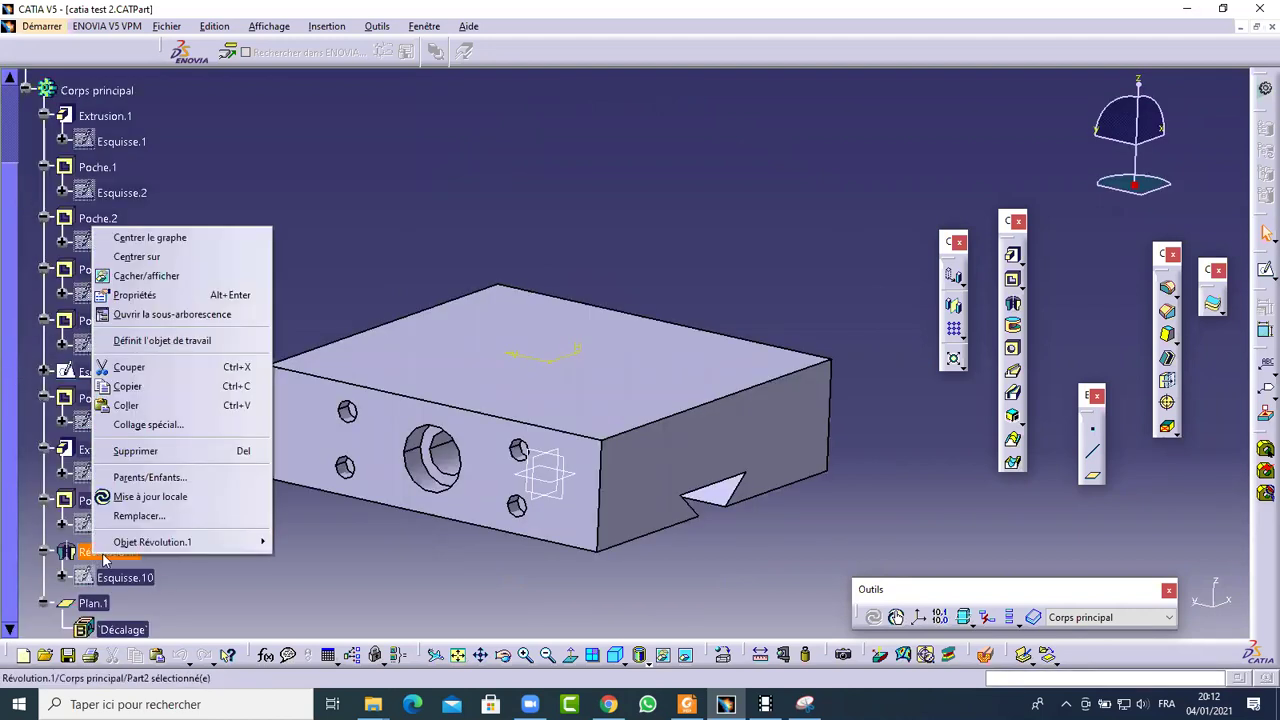
{"action": "left_click", "coordinate": [146, 335]}
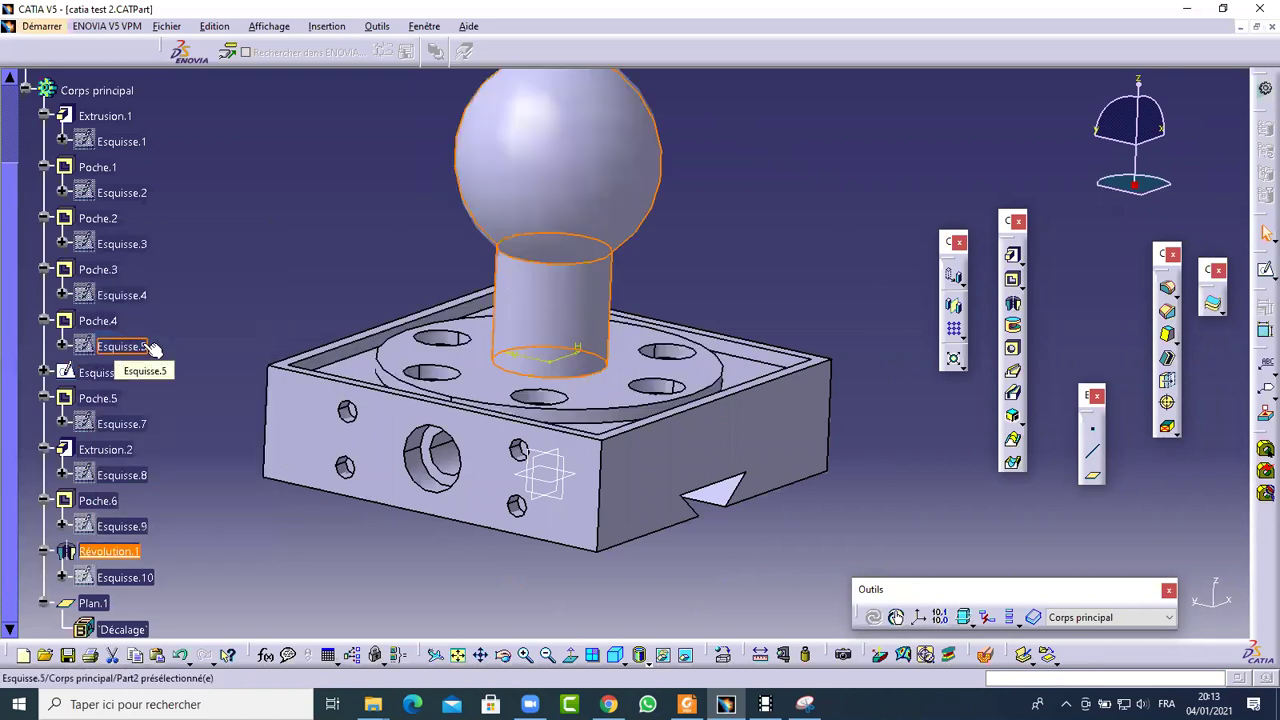
{"action": "middle_click_drag", "start_coordinate": [280, 200], "coordinate": [320, 270]}
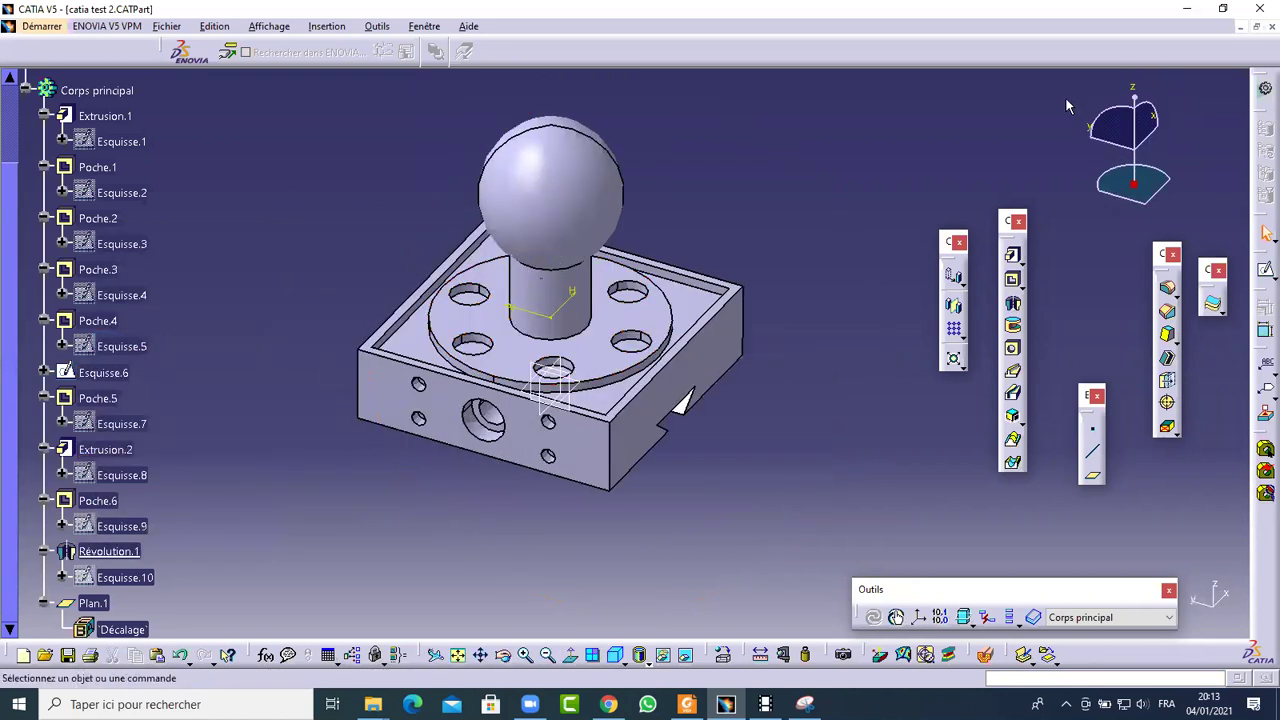
Close CATIA along with the catia test 2 part
{"action": "double_click", "coordinate": [1025, 19]}
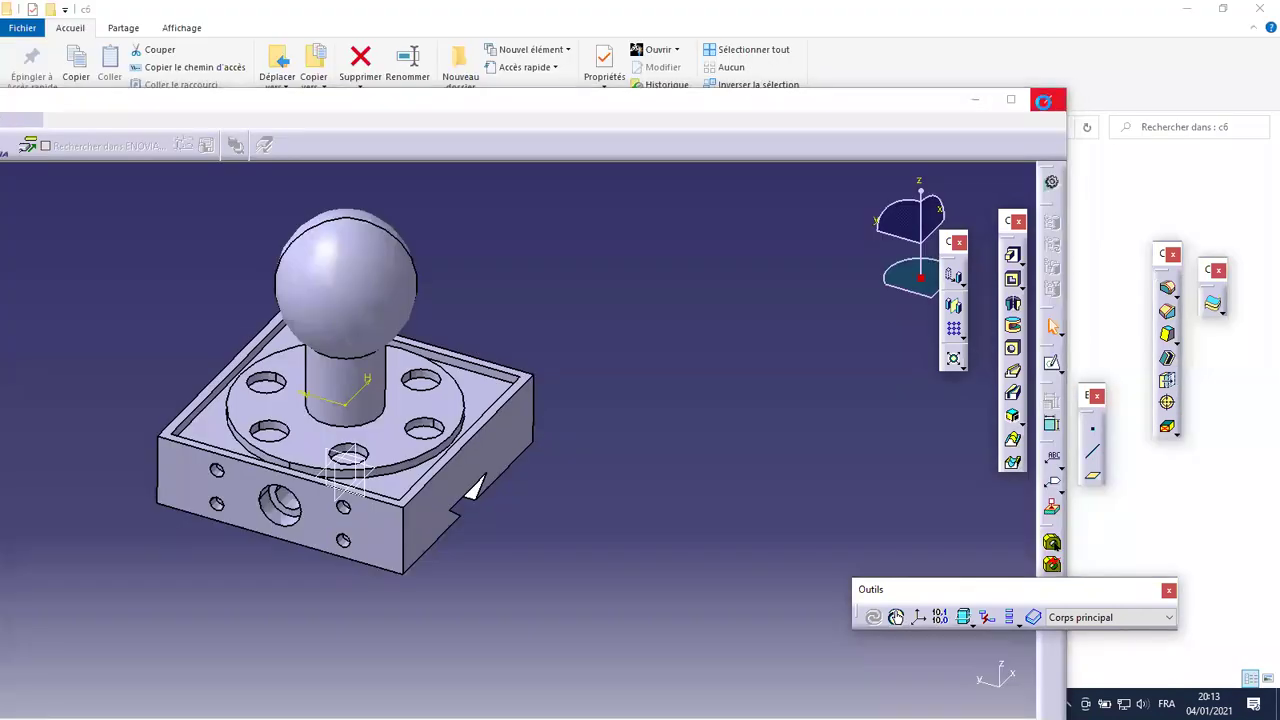
{"action": "left_click", "coordinate": [1047, 99]}
{"action": "left_click", "coordinate": [472, 472]}
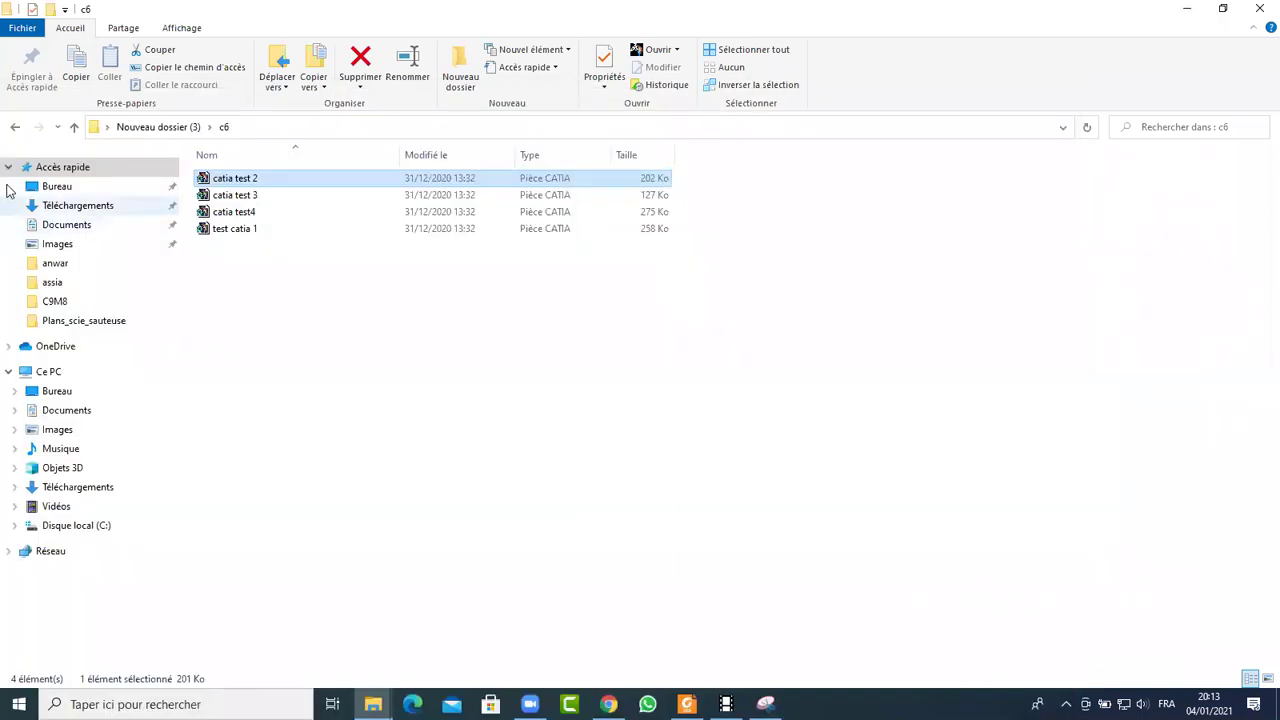
Return to Nouveau dossier (3), highlight all the student folders, and minimise the folder window
{"action": "left_click", "coordinate": [17, 129]}
{"action": "left_click_drag", "start_coordinate": [613, 498], "coordinate": [384, 192]}
{"action": "left_click_drag", "start_coordinate": [703, 477], "coordinate": [196, 165]}
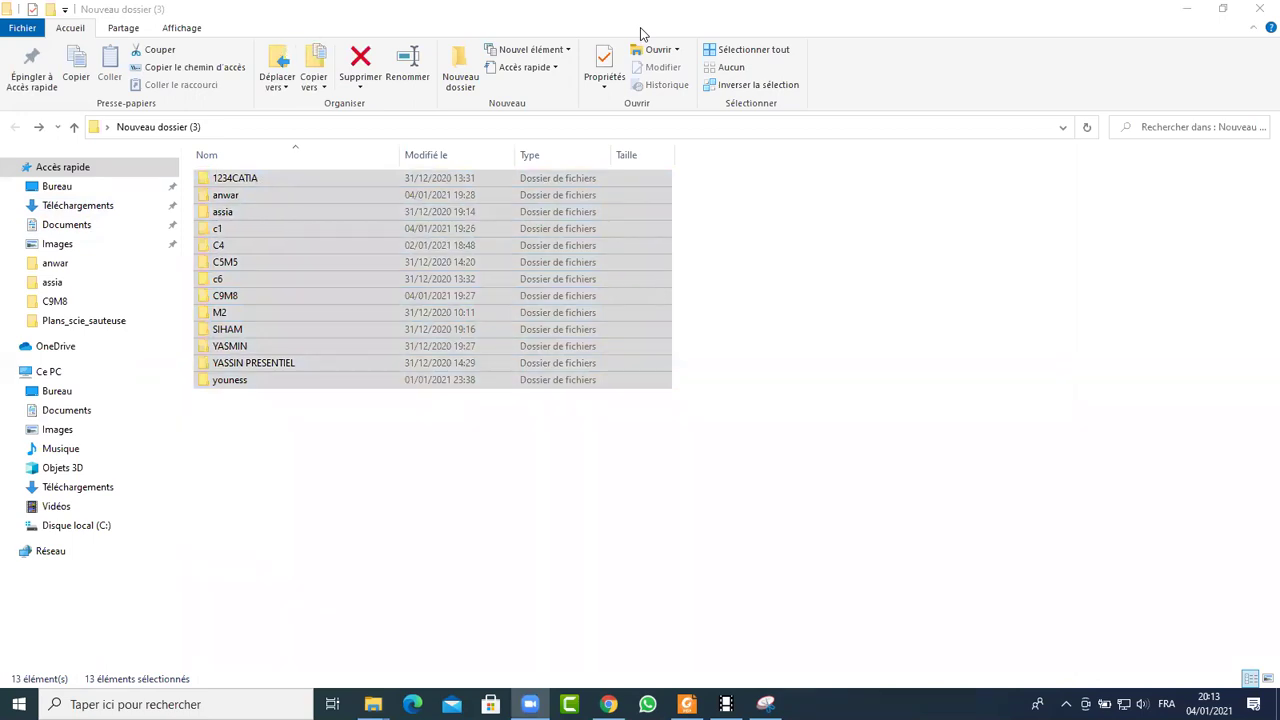
{"action": "left_click", "coordinate": [1257, 60]}
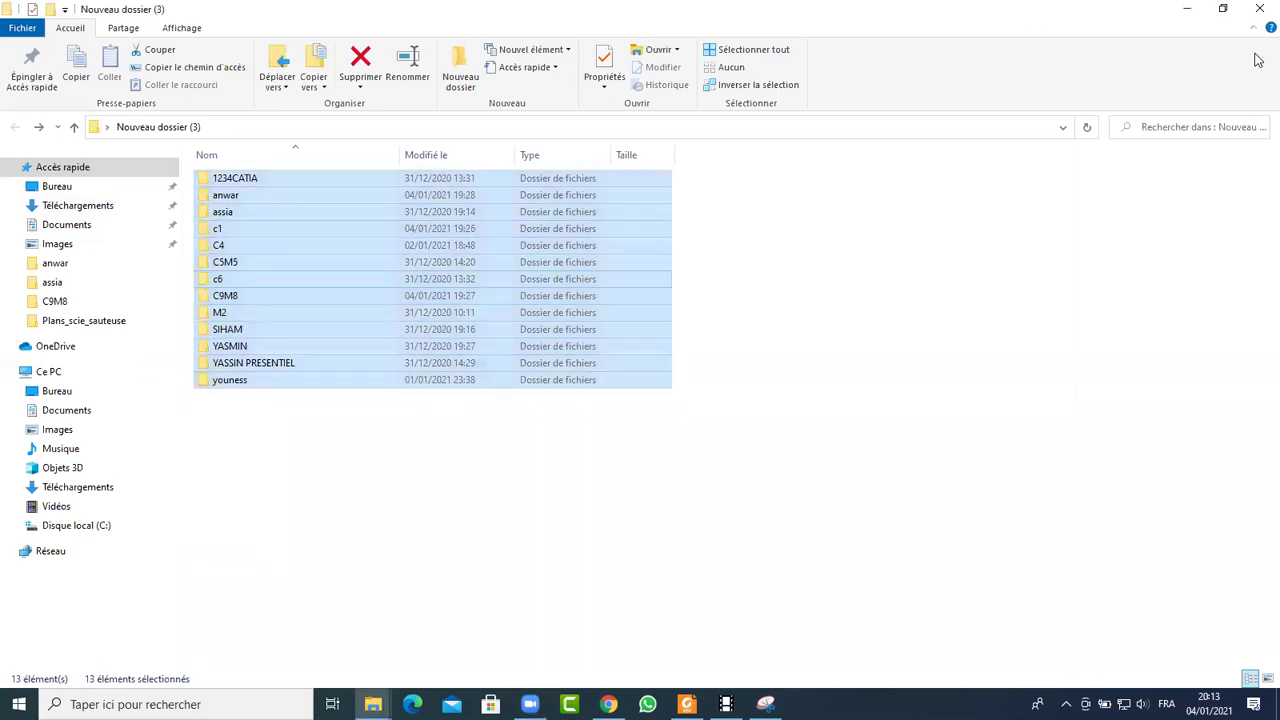
{"action": "left_click", "coordinate": [1190, 10]}
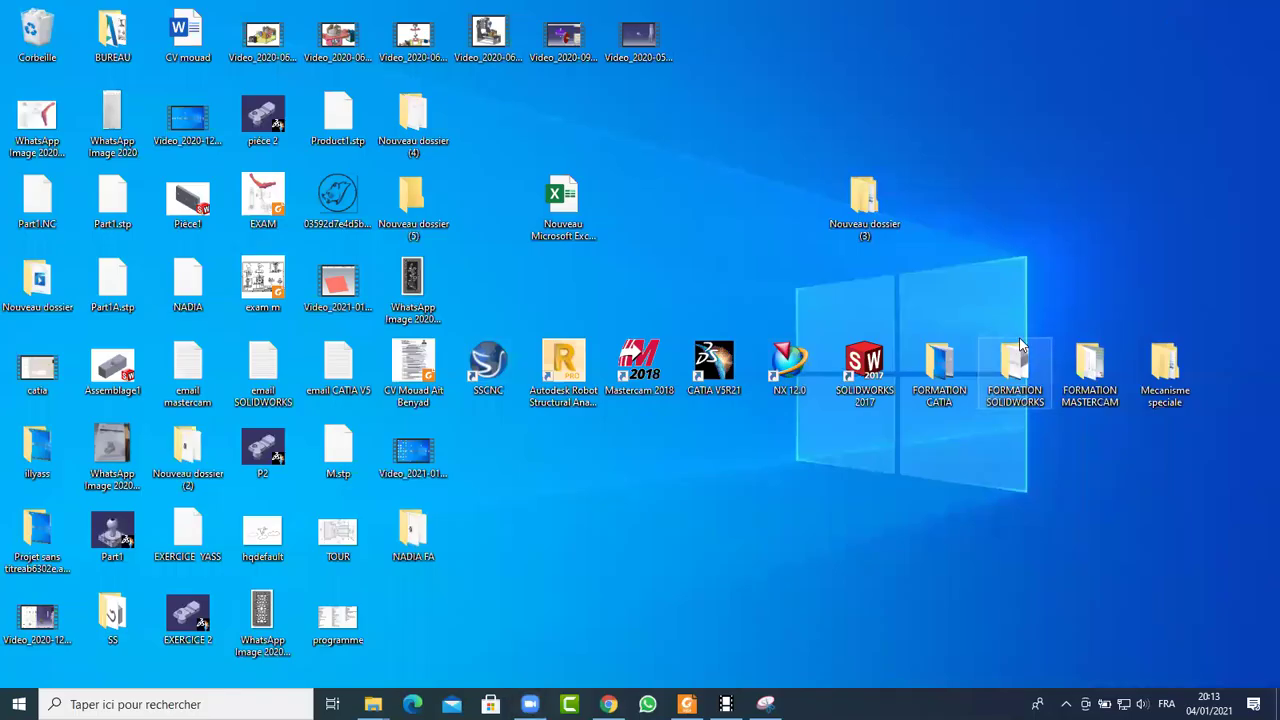
{"action": "double_click", "coordinate": [1090, 368]}
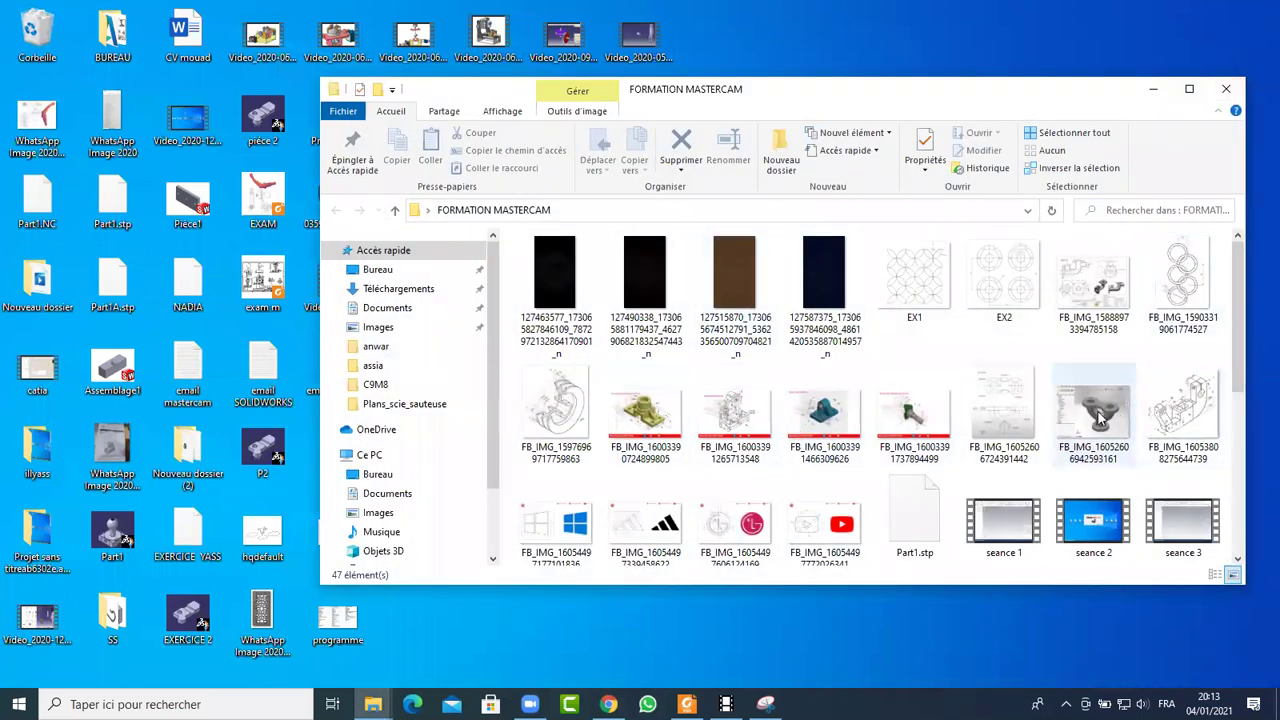
{"action": "left_click", "coordinate": [1004, 410]}
{"action": "right_click", "coordinate": [1008, 400]}
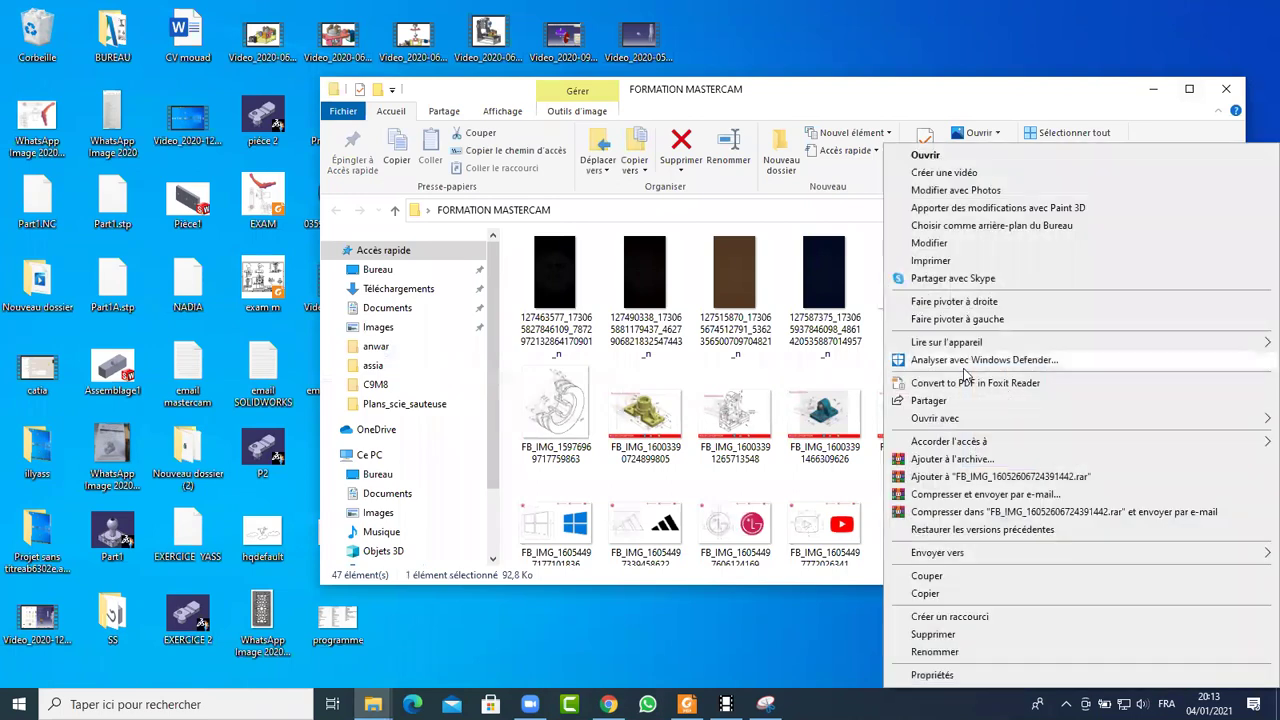
{"action": "left_click", "coordinate": [1000, 383]}
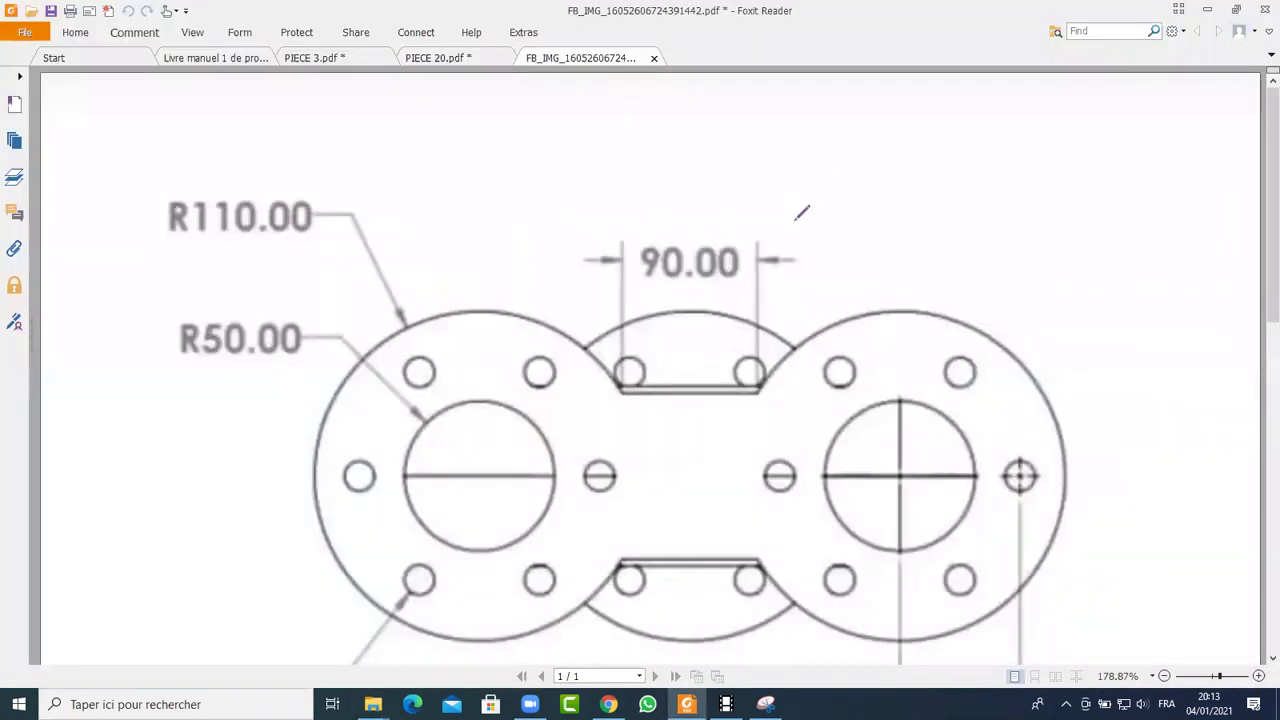
{"action": "scroll", "coordinate": [810, 225], "scroll_direction": "down", "scroll_amount": 2, "text": "ctrl"}
{"action": "scroll", "coordinate": [740, 340], "scroll_direction": "down", "scroll_amount": 3, "text": "ctrl"}
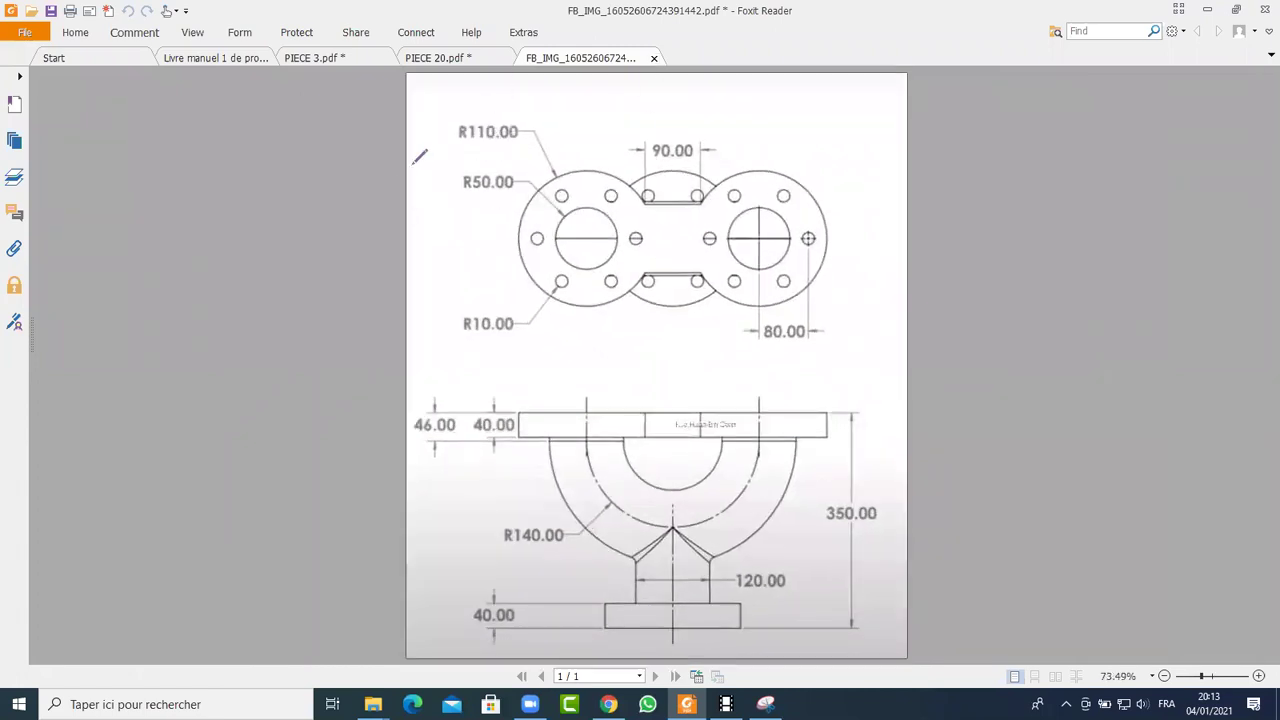
Try freehand pencil marks above the top view and along the drawing's outer edge, and undo them
{"action": "mouse_move", "coordinate": [741, 102]}
{"action": "left_mouse_down"}
{"action": "mouse_move", "coordinate": [826, 108]}
{"action": "mouse_move", "coordinate": [711, 114]}
{"action": "left_mouse_up"}
{"action": "mouse_move", "coordinate": [722, 120]}
{"action": "left_mouse_down"}
{"action": "mouse_move", "coordinate": [699, 120]}
{"action": "mouse_move", "coordinate": [703, 106]}
{"action": "left_mouse_up"}
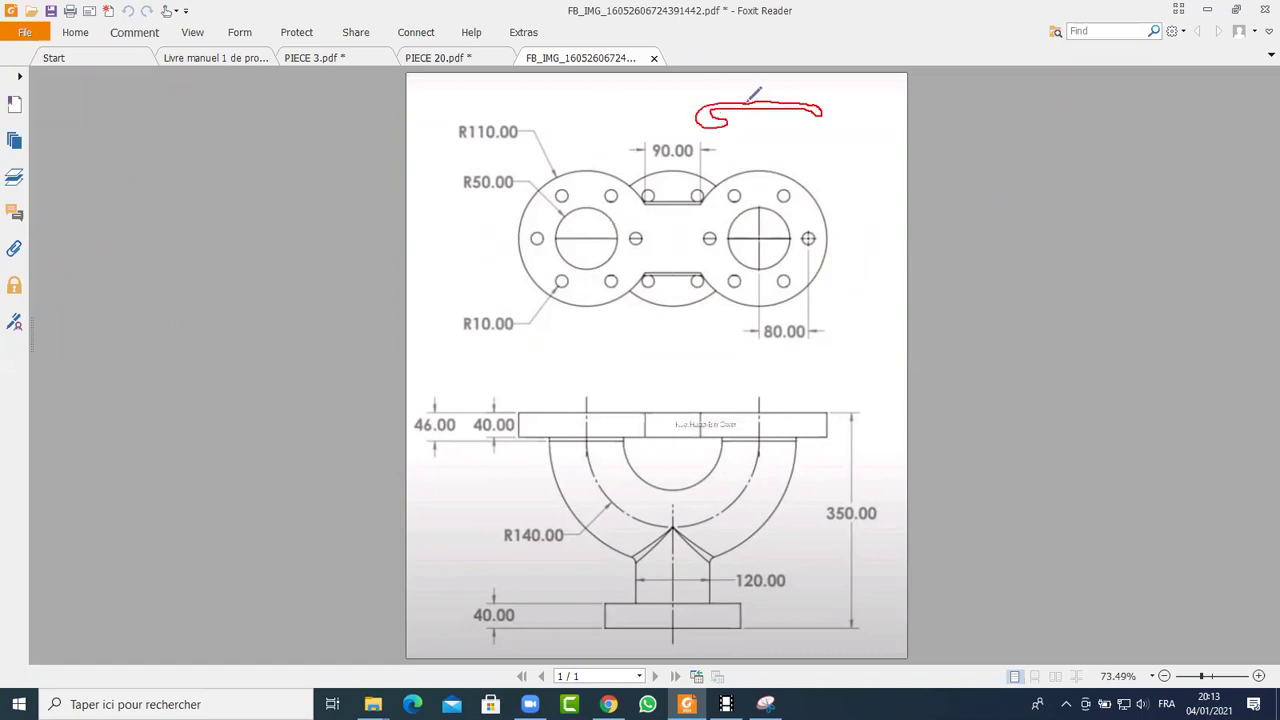
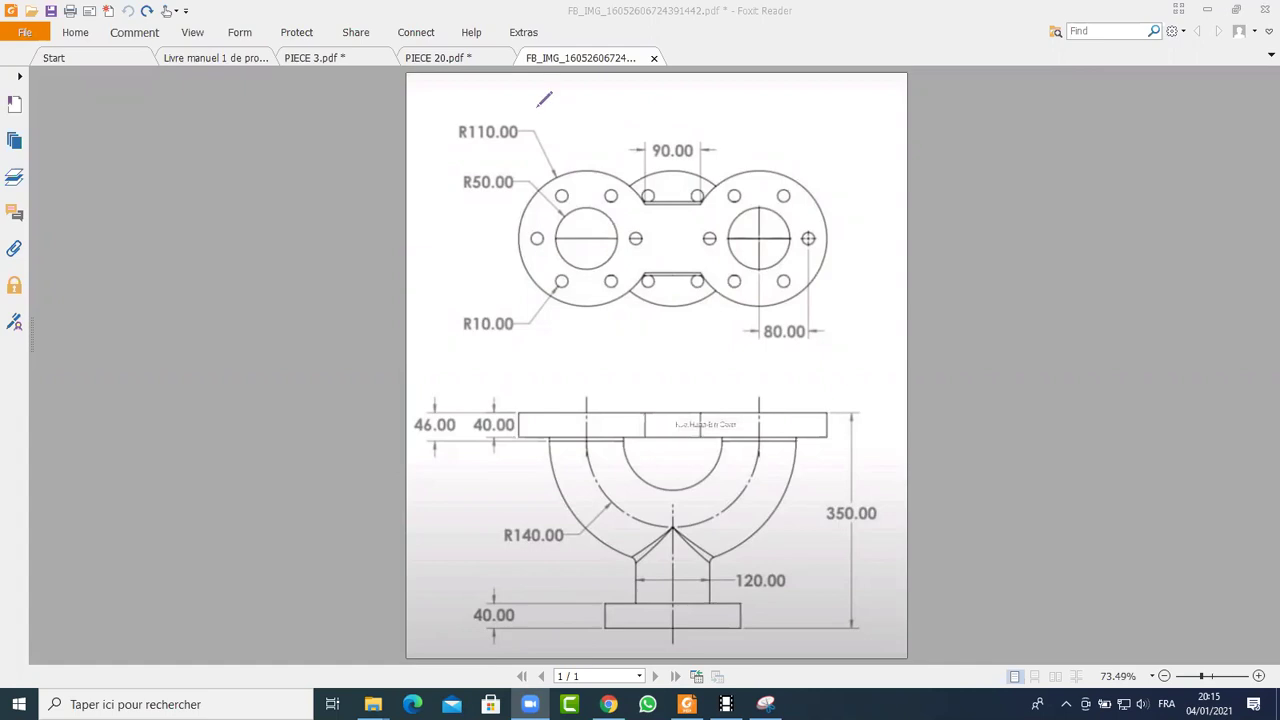
{"action": "left_click_drag", "start_coordinate": [442, 122], "coordinate": [406, 566]}
{"action": "key", "text": "ctrl+z"}
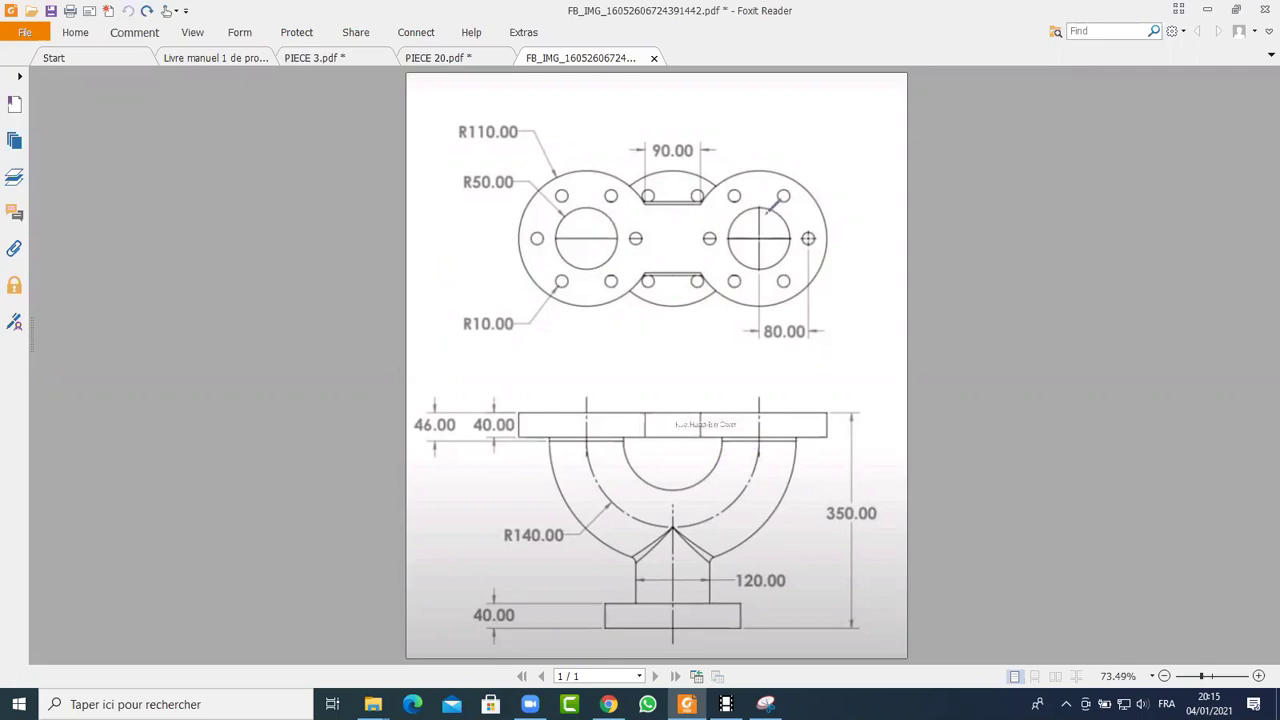
Circle the two R50.00 bores in the top view and trace the branching pipe centrelines in the front view freehand
{"action": "mouse_move", "coordinate": [778, 205]}
{"action": "left_mouse_down"}
{"action": "mouse_move", "coordinate": [731, 220]}
{"action": "mouse_move", "coordinate": [730, 246]}
{"action": "mouse_move", "coordinate": [755, 268]}
{"action": "mouse_move", "coordinate": [791, 251]}
{"action": "mouse_move", "coordinate": [756, 211]}
{"action": "left_mouse_up"}
{"action": "mouse_move", "coordinate": [603, 215]}
{"action": "left_mouse_down"}
{"action": "mouse_move", "coordinate": [569, 218]}
{"action": "mouse_move", "coordinate": [562, 235]}
{"action": "mouse_move", "coordinate": [586, 263]}
{"action": "mouse_move", "coordinate": [620, 222]}
{"action": "mouse_move", "coordinate": [559, 213]}
{"action": "left_mouse_up"}
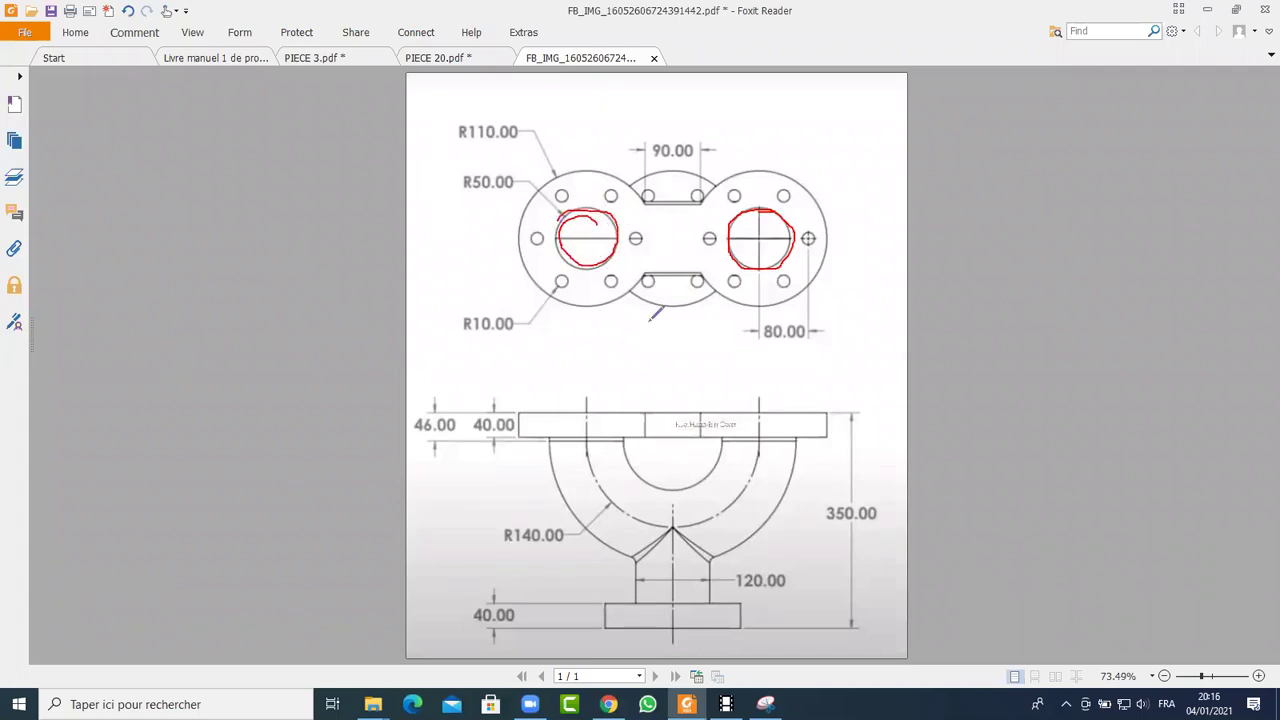
{"action": "mouse_move", "coordinate": [587, 412]}
{"action": "left_mouse_down"}
{"action": "mouse_move", "coordinate": [590, 472]}
{"action": "mouse_move", "coordinate": [624, 514]}
{"action": "mouse_move", "coordinate": [669, 522]}
{"action": "mouse_move", "coordinate": [674, 638]}
{"action": "left_mouse_up"}
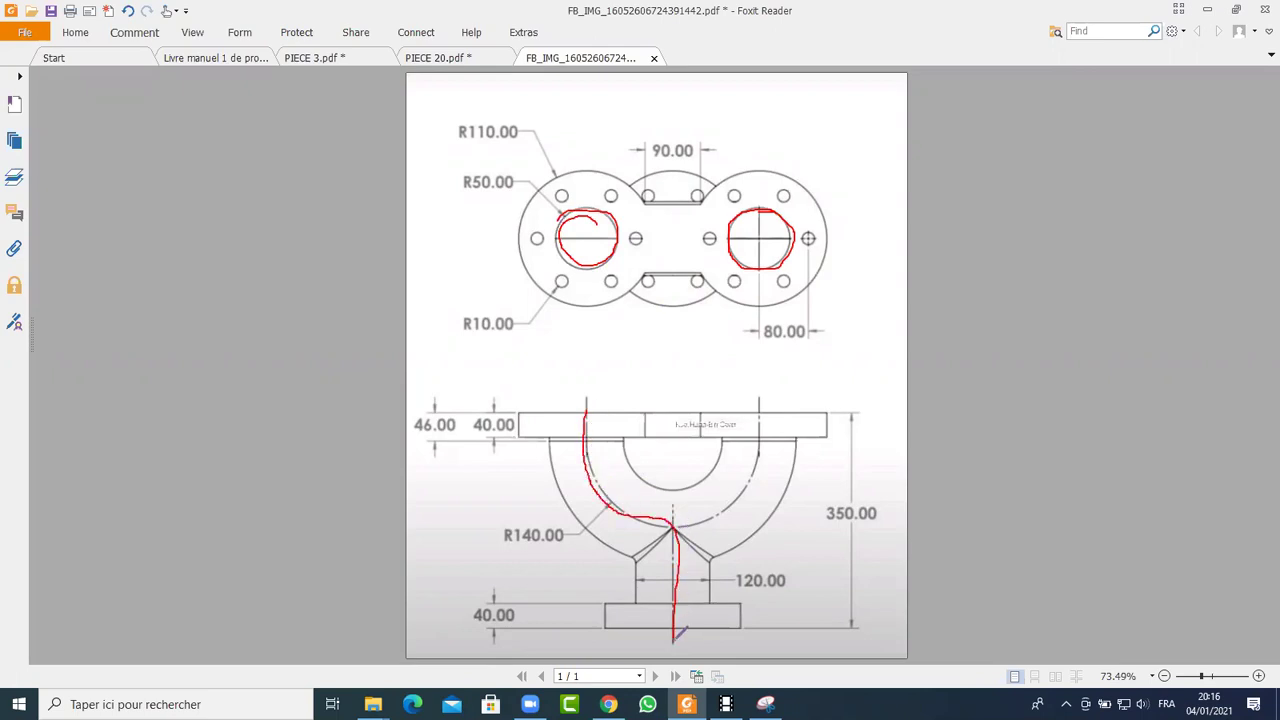
{"action": "mouse_move", "coordinate": [661, 518]}
{"action": "left_mouse_down"}
{"action": "mouse_move", "coordinate": [725, 524]}
{"action": "mouse_move", "coordinate": [747, 493]}
{"action": "mouse_move", "coordinate": [763, 406]}
{"action": "mouse_move", "coordinate": [757, 479]}
{"action": "mouse_move", "coordinate": [736, 511]}
{"action": "mouse_move", "coordinate": [672, 522]}
{"action": "mouse_move", "coordinate": [613, 506]}
{"action": "mouse_move", "coordinate": [589, 458]}
{"action": "mouse_move", "coordinate": [591, 410]}
{"action": "left_mouse_up"}
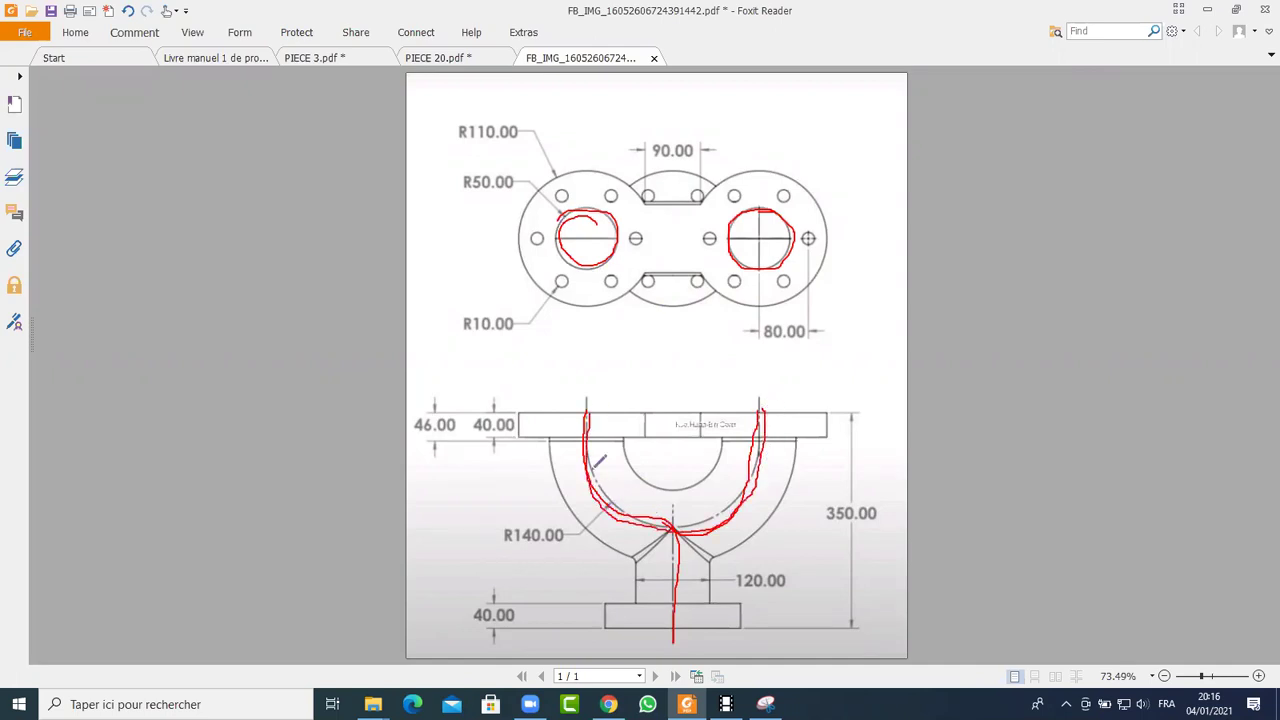
Undo the centreline traces and the left R50.00 bore circle, and outline the U-shaped pipe bend in the front view freehand
{"action": "left_click_drag", "start_coordinate": [657, 528], "coordinate": [660, 558]}
{"action": "key", "text": "ctrl+z"}
{"action": "key", "text": "ctrl+z"}
{"action": "key", "text": "ctrl+z"}
{"action": "key", "text": "ctrl+z"}
{"action": "key", "text": "ctrl+z"}
{"action": "key", "text": "ctrl+z"}
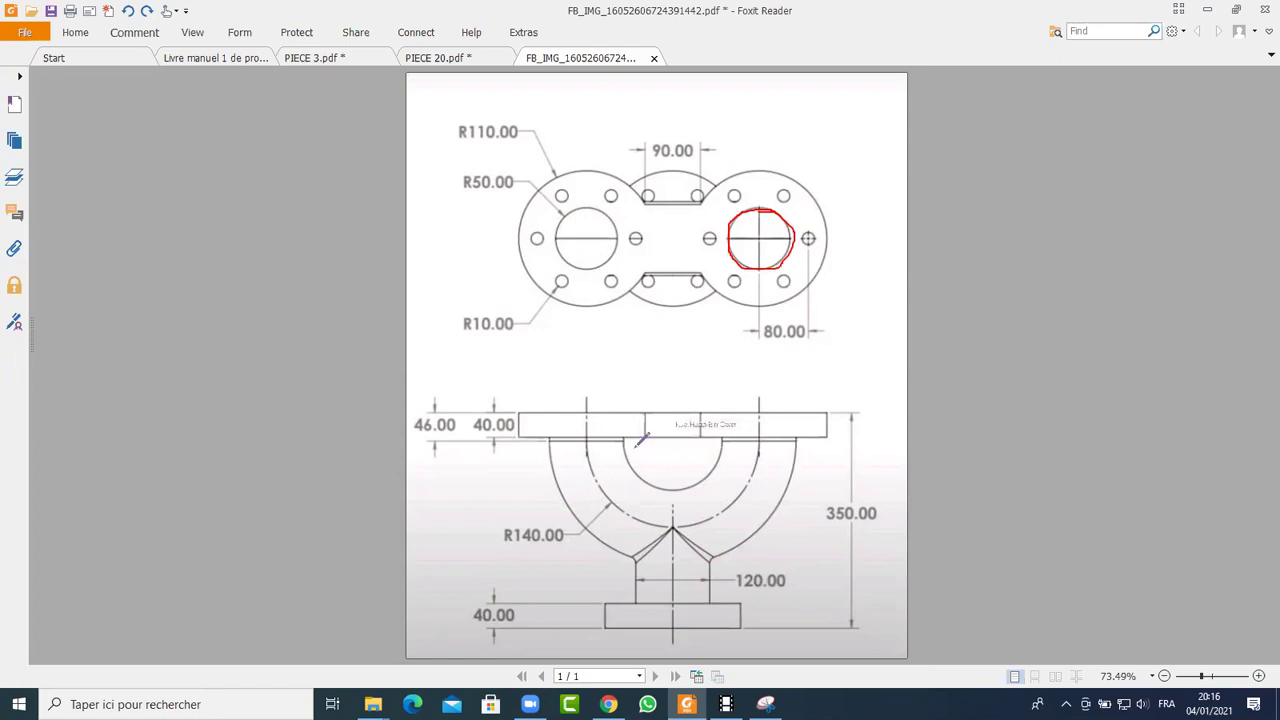
{"action": "mouse_move", "coordinate": [625, 440]}
{"action": "left_mouse_down"}
{"action": "mouse_move", "coordinate": [552, 439]}
{"action": "mouse_move", "coordinate": [540, 455]}
{"action": "mouse_move", "coordinate": [594, 553]}
{"action": "mouse_move", "coordinate": [729, 564]}
{"action": "mouse_move", "coordinate": [804, 514]}
{"action": "mouse_move", "coordinate": [811, 445]}
{"action": "mouse_move", "coordinate": [799, 438]}
{"action": "mouse_move", "coordinate": [628, 440]}
{"action": "left_mouse_up"}
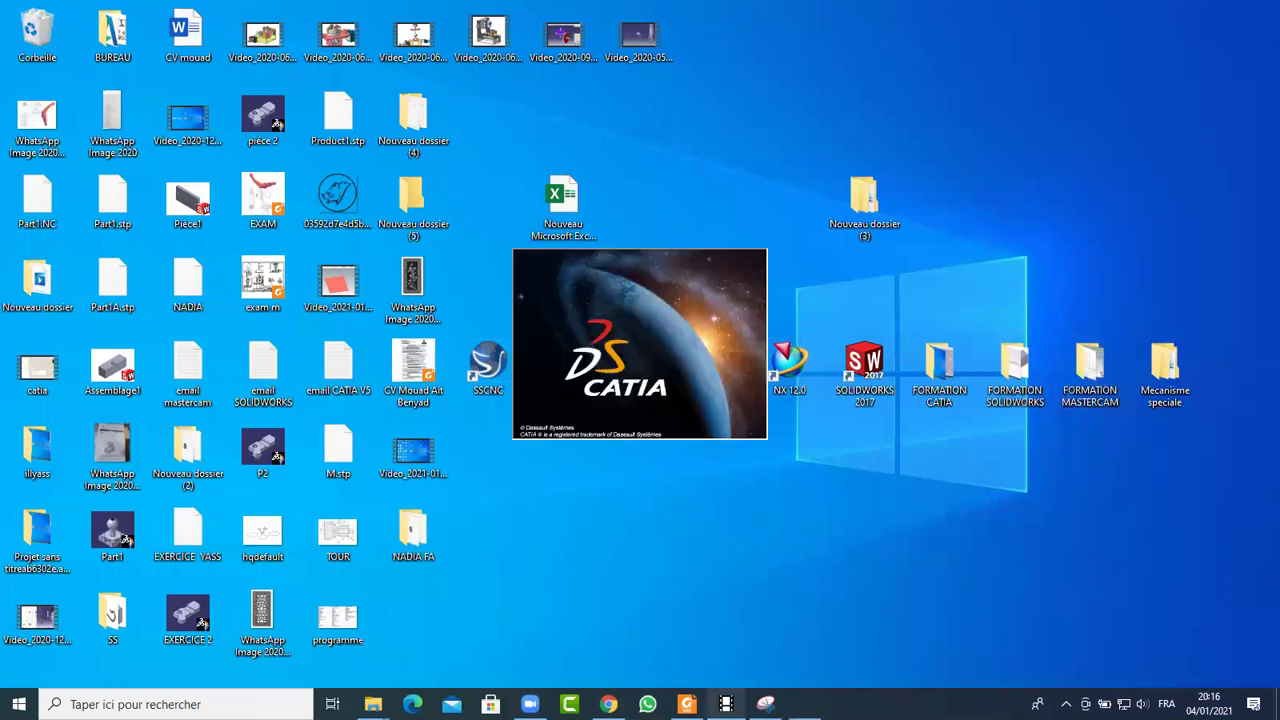
Close the FastStone Capture toolbar while CATIA V5 starts and accept the licence manager settings
{"action": "left_click", "coordinate": [726, 704]}
{"action": "left_click", "coordinate": [1252, 448]}
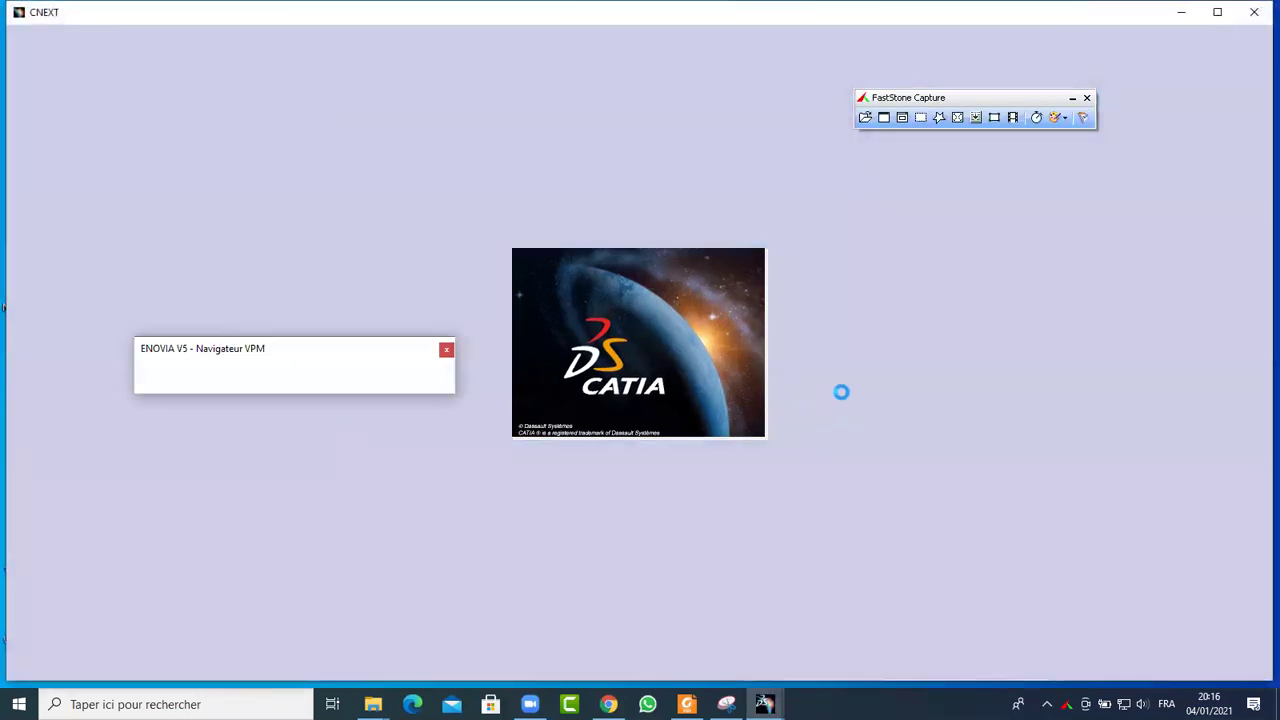
{"action": "left_click", "coordinate": [1089, 98]}
{"action": "left_click", "coordinate": [737, 391]}
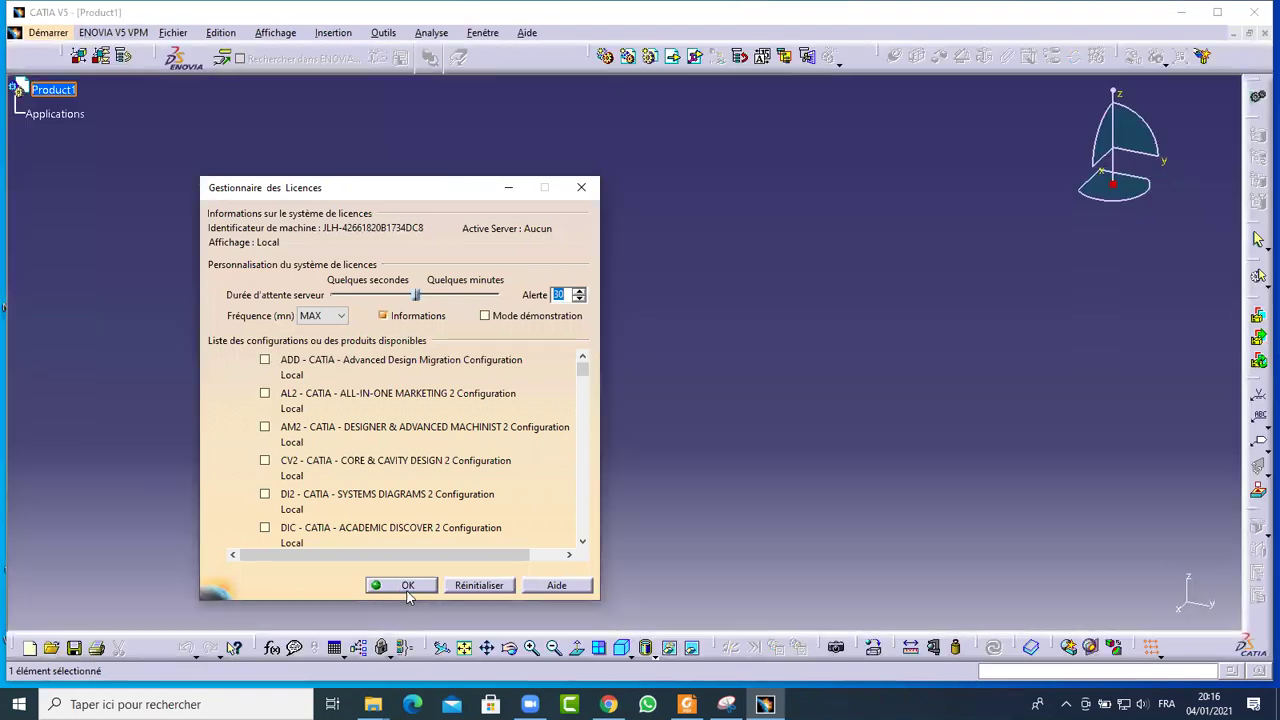
{"action": "left_click", "coordinate": [407, 586]}
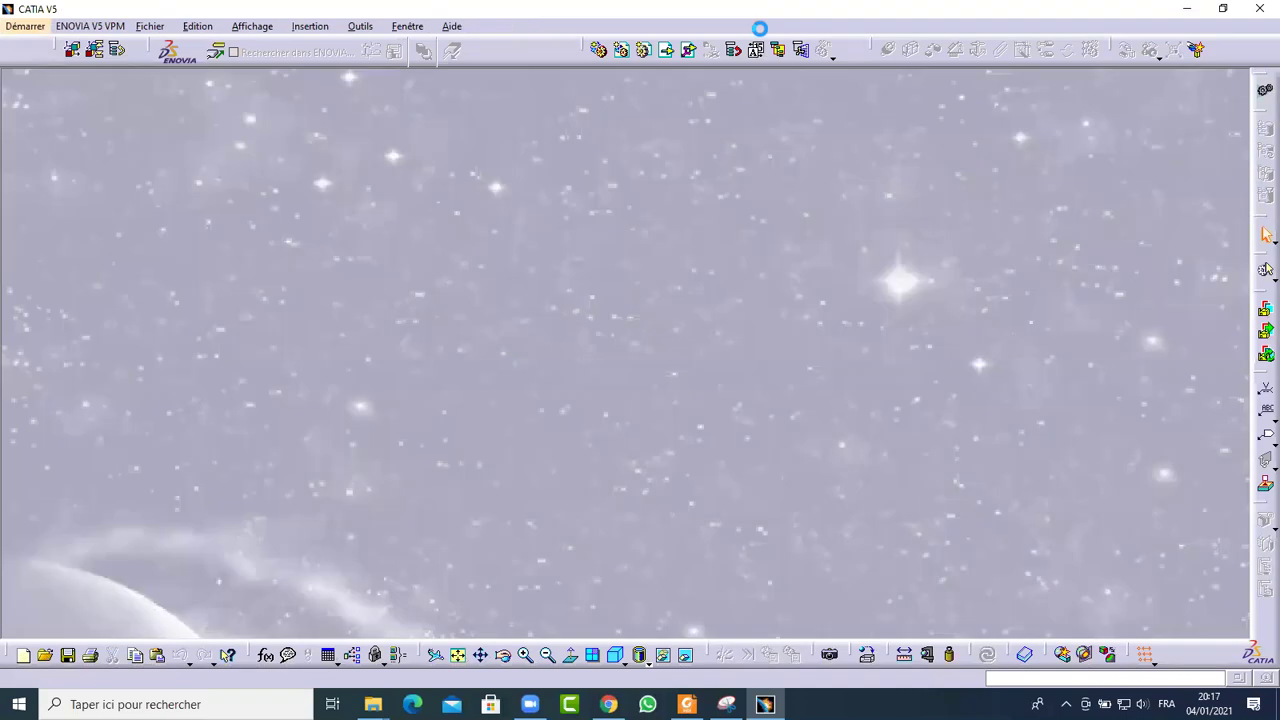
Create a new Part Design part named Part1 with hybrid design enabled, and open a sketch on the yz plane
{"action": "left_click", "coordinate": [25, 26]}
{"action": "mouse_move", "coordinate": [120, 64]}
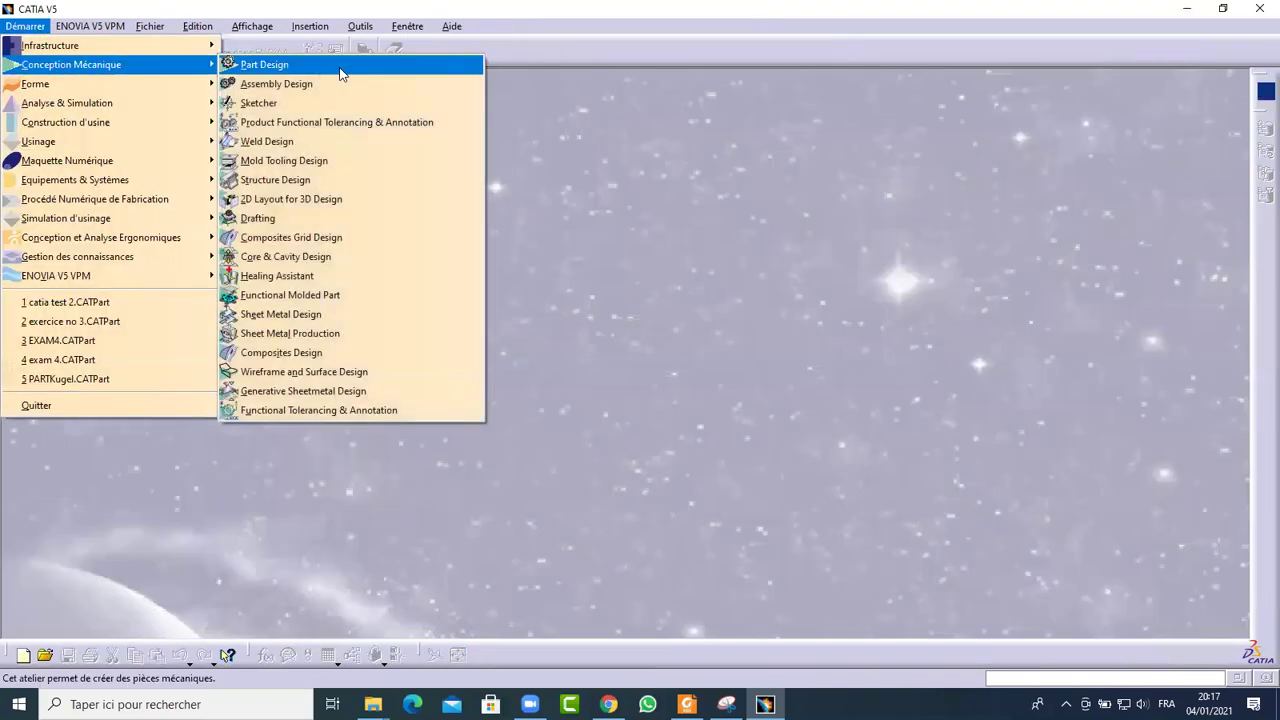
{"action": "left_click", "coordinate": [340, 66]}
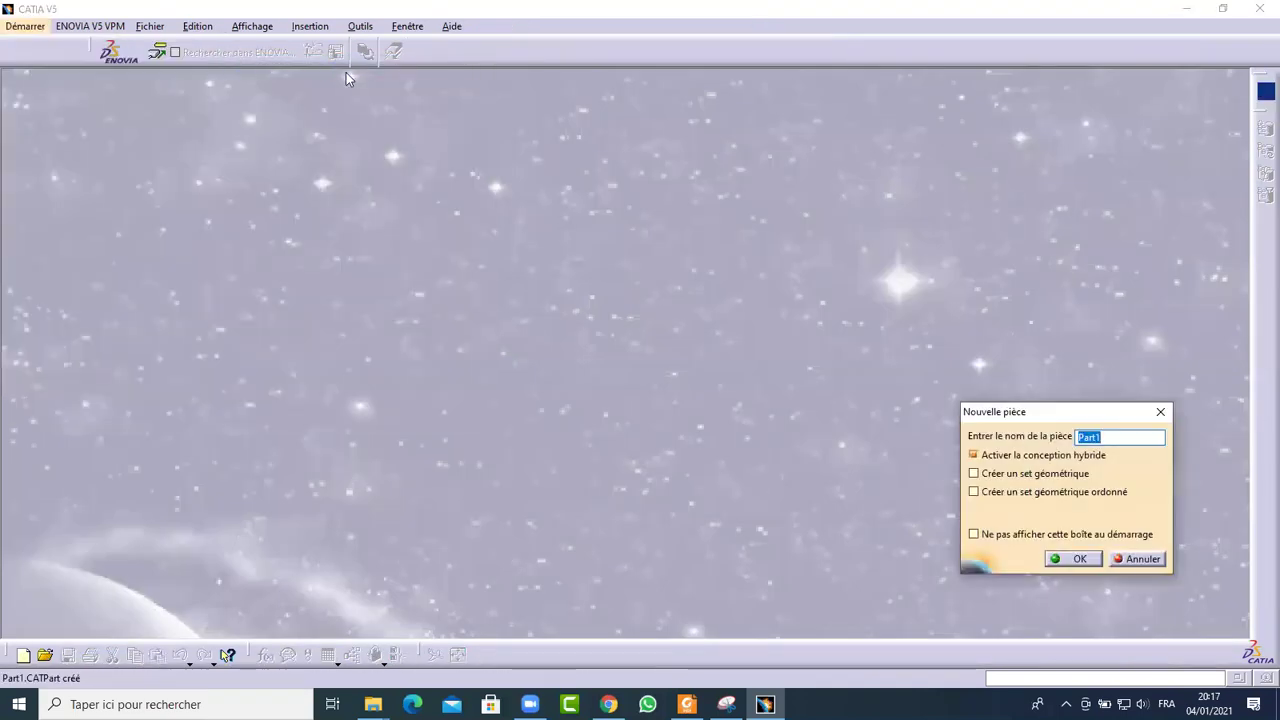
{"action": "left_click", "coordinate": [1081, 560]}
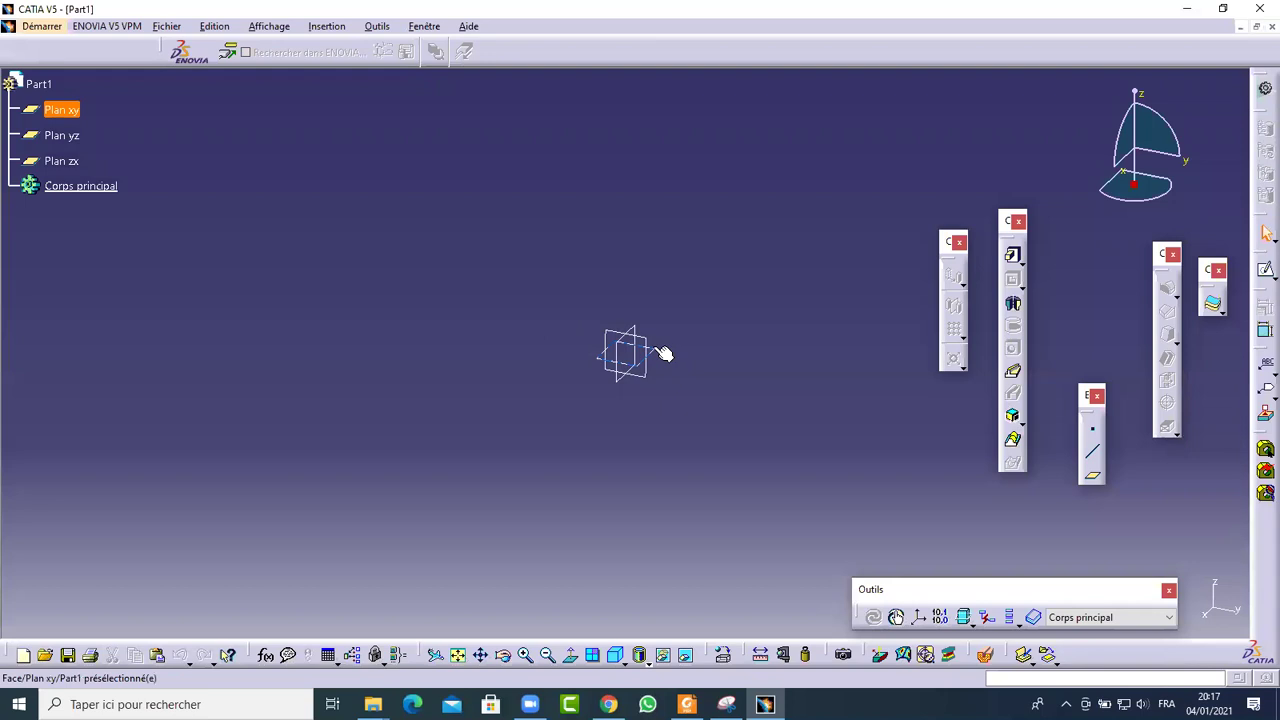
{"action": "left_click", "coordinate": [1265, 268]}
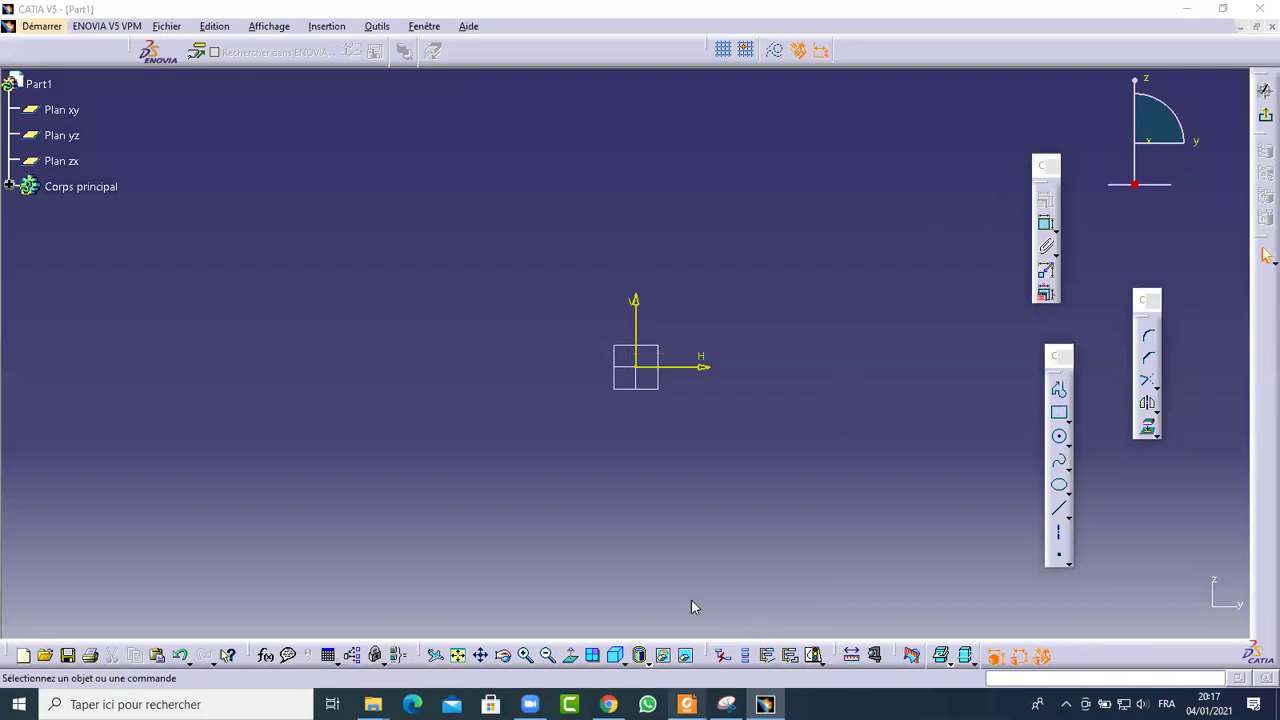
Switch to the Foxit Reader drawing, trace the pipe bend's path freehand in the front view, and return to CATIA
{"action": "left_click", "coordinate": [686, 704]}
{"action": "mouse_move", "coordinate": [765, 442]}
{"action": "left_mouse_down"}
{"action": "mouse_move", "coordinate": [734, 491]}
{"action": "mouse_move", "coordinate": [661, 493]}
{"action": "mouse_move", "coordinate": [579, 439]}
{"action": "mouse_move", "coordinate": [635, 535]}
{"action": "mouse_move", "coordinate": [705, 542]}
{"action": "mouse_move", "coordinate": [749, 492]}
{"action": "mouse_move", "coordinate": [770, 440]}
{"action": "left_mouse_up"}
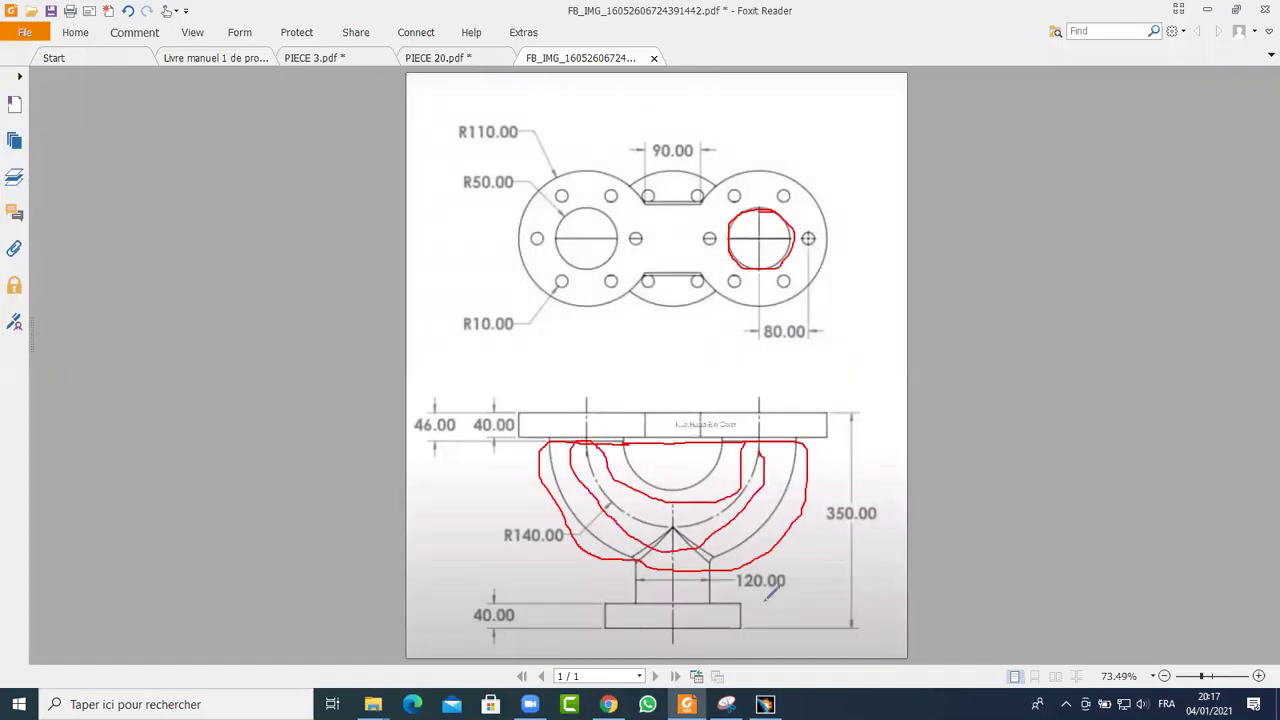
{"action": "left_click", "coordinate": [765, 704]}
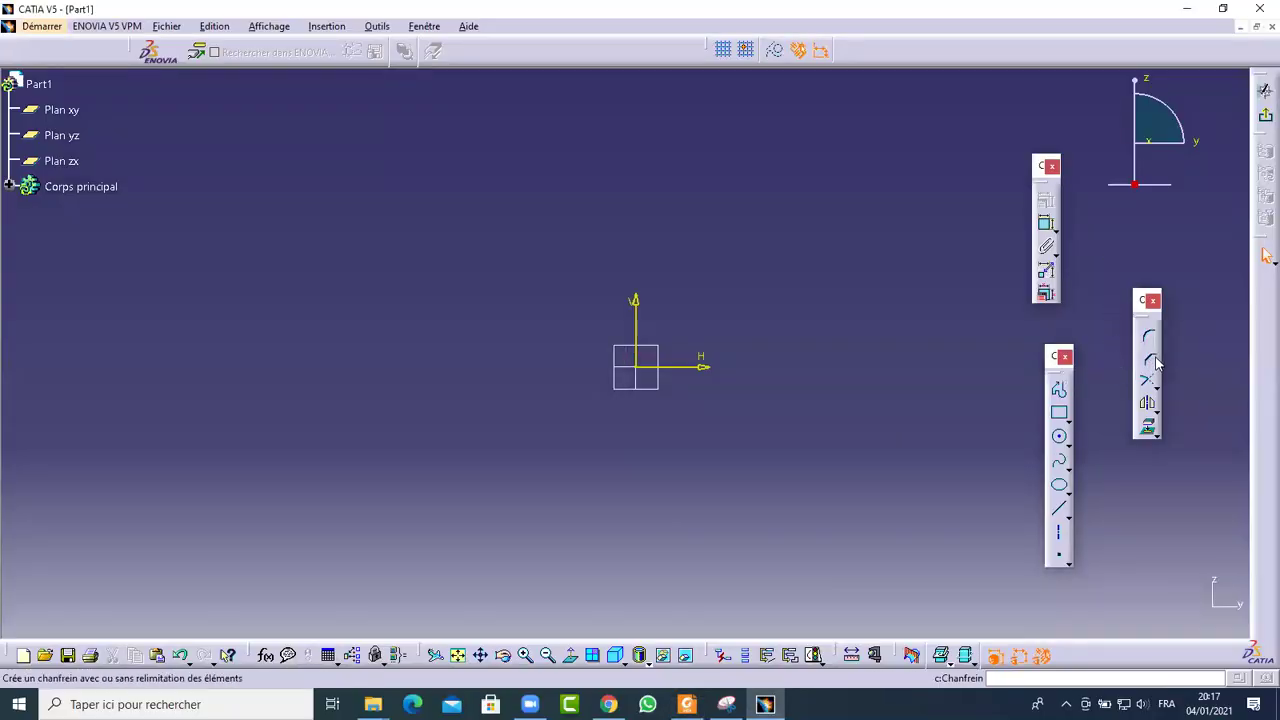
Sketch an arc centred on the origin with a radius of about 138 mm, sweeping below the origin and opening upward
{"action": "left_click", "coordinate": [1067, 443]}
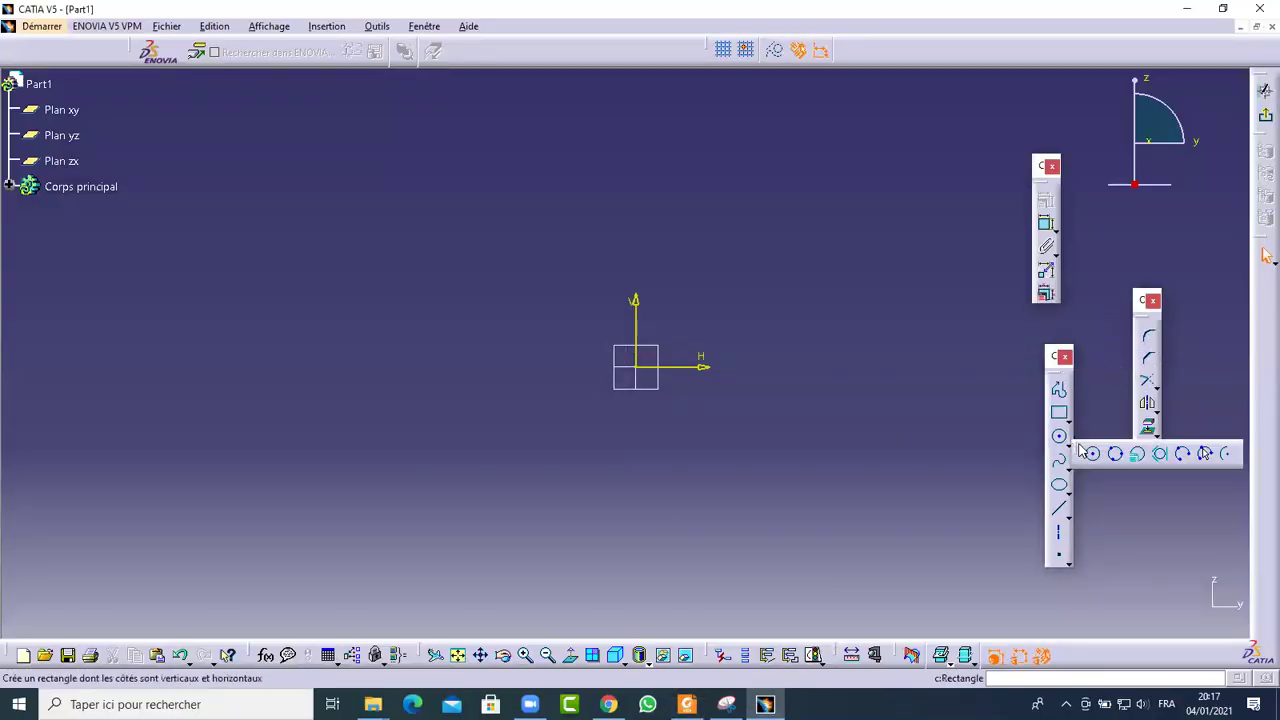
{"action": "left_click", "coordinate": [1227, 453]}
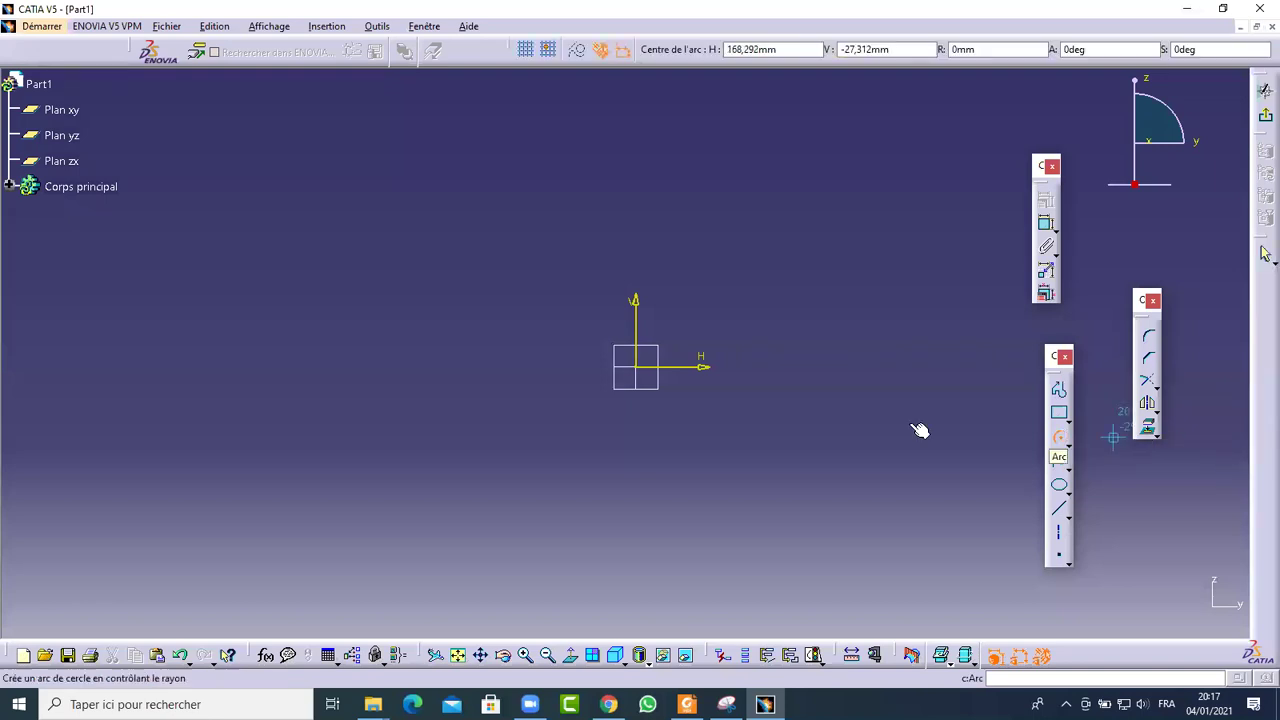
{"action": "left_click", "coordinate": [644, 369]}
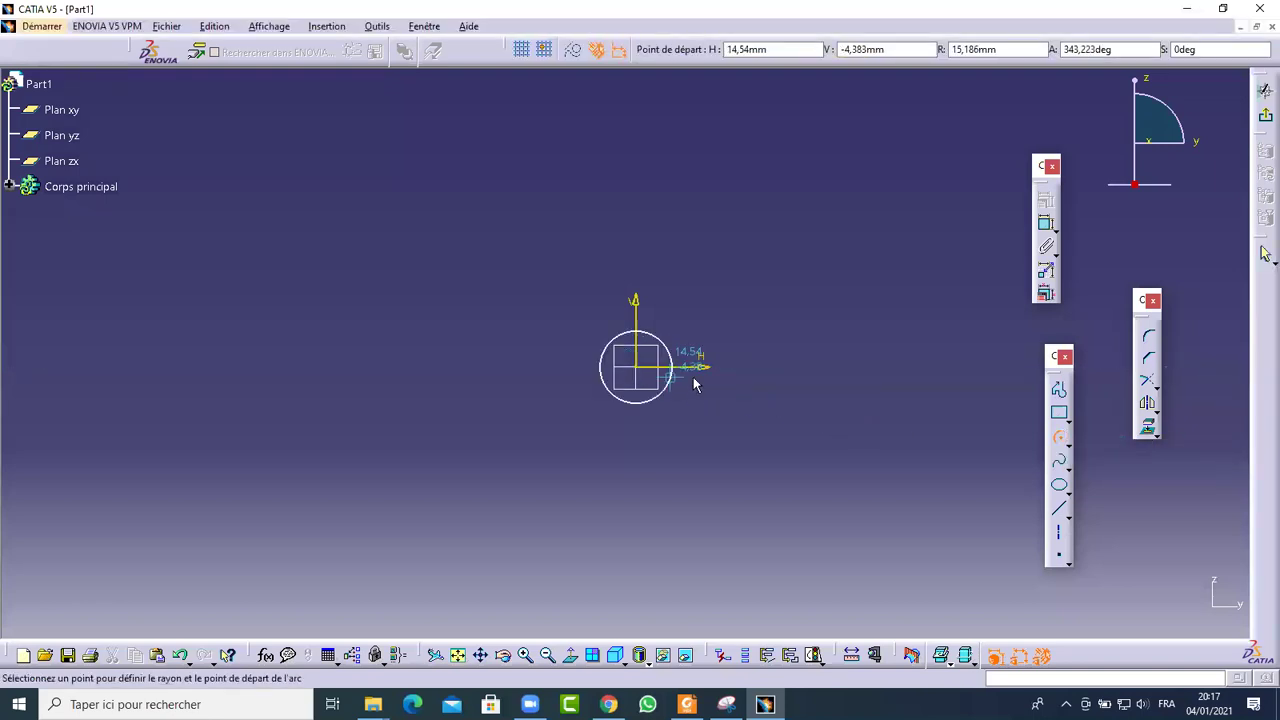
{"action": "left_click", "coordinate": [944, 291]}
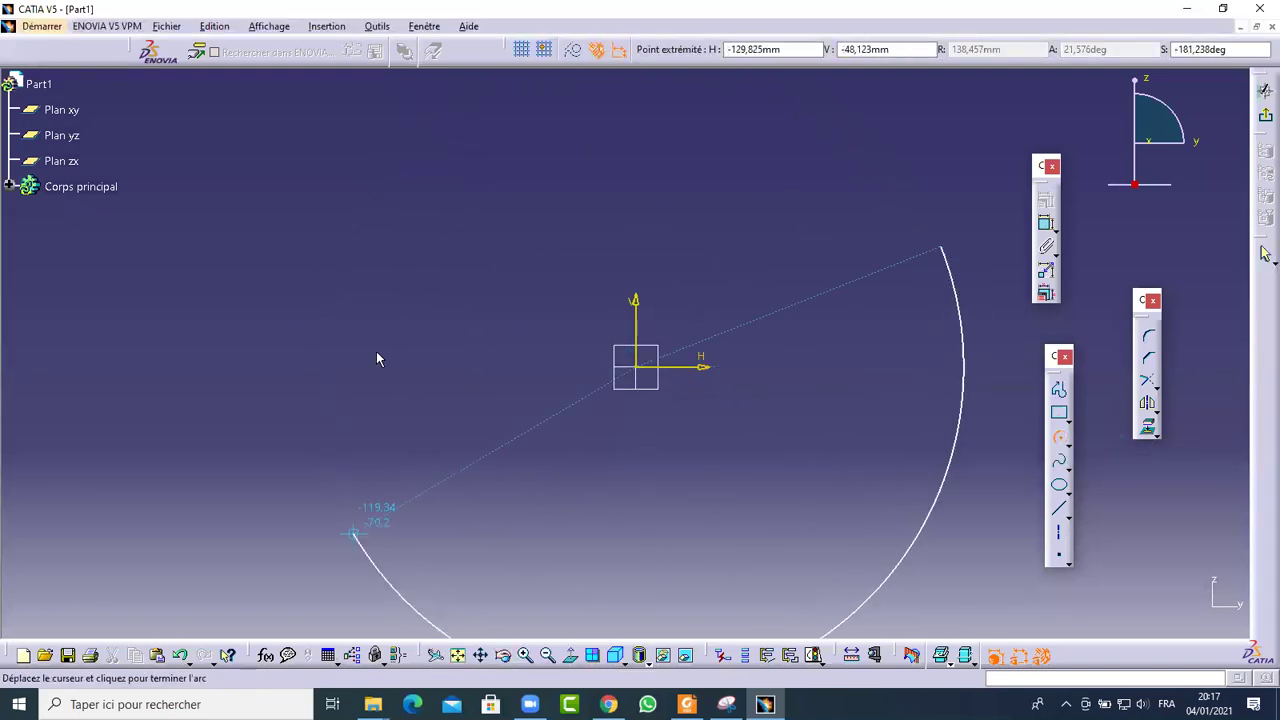
{"action": "left_click", "coordinate": [388, 177]}
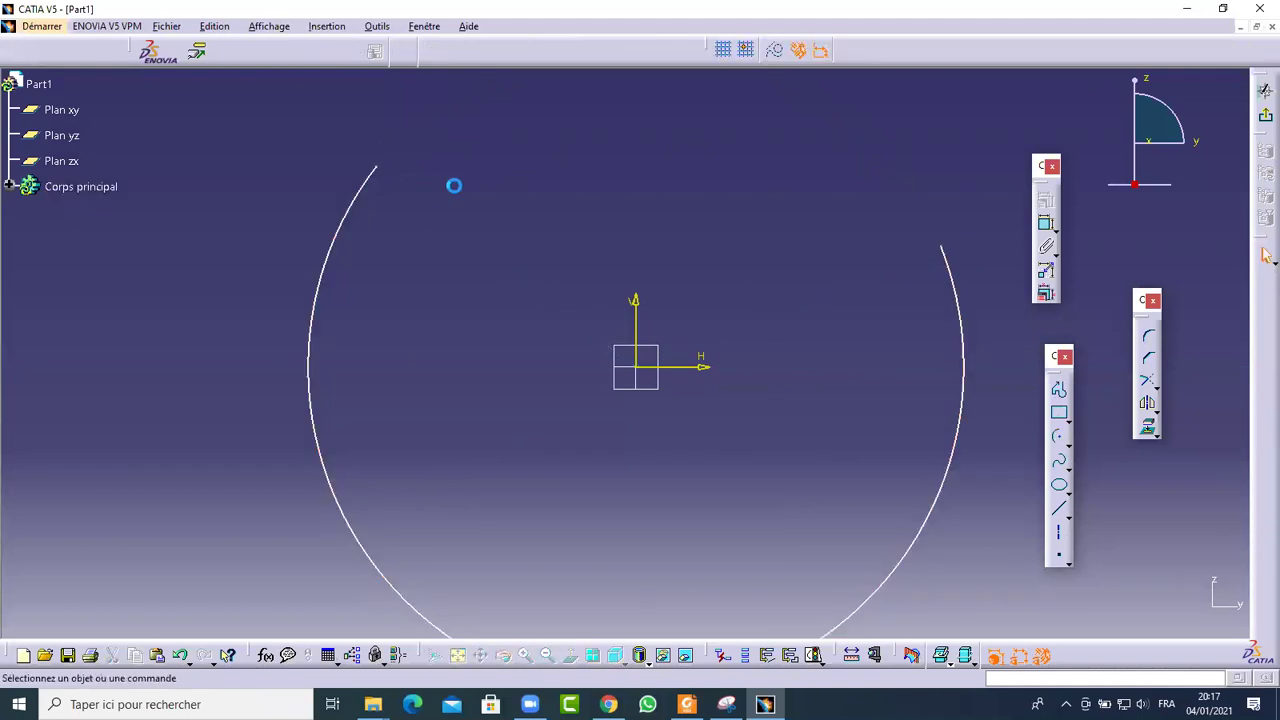
Constrain the arc's right endpoint to be coincident with the horizontal axis
{"action": "left_click", "coordinate": [940, 249]}
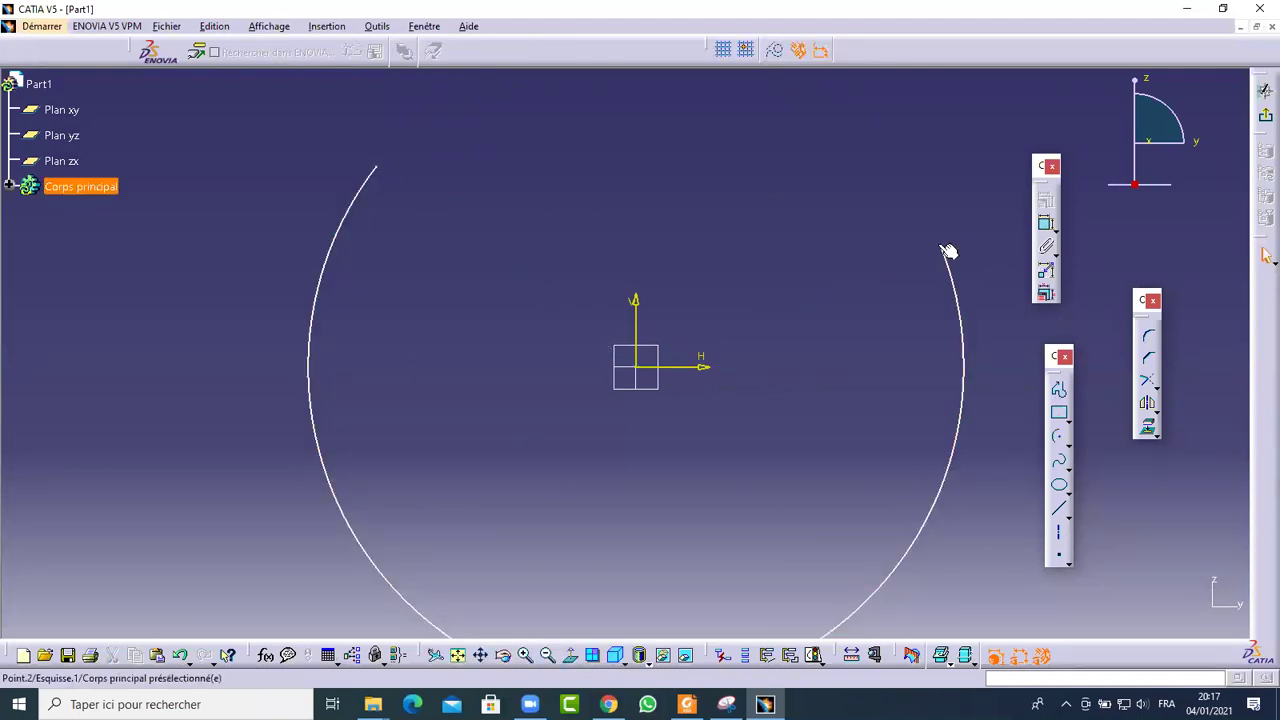
{"action": "left_click", "coordinate": [667, 365], "text": "ctrl"}
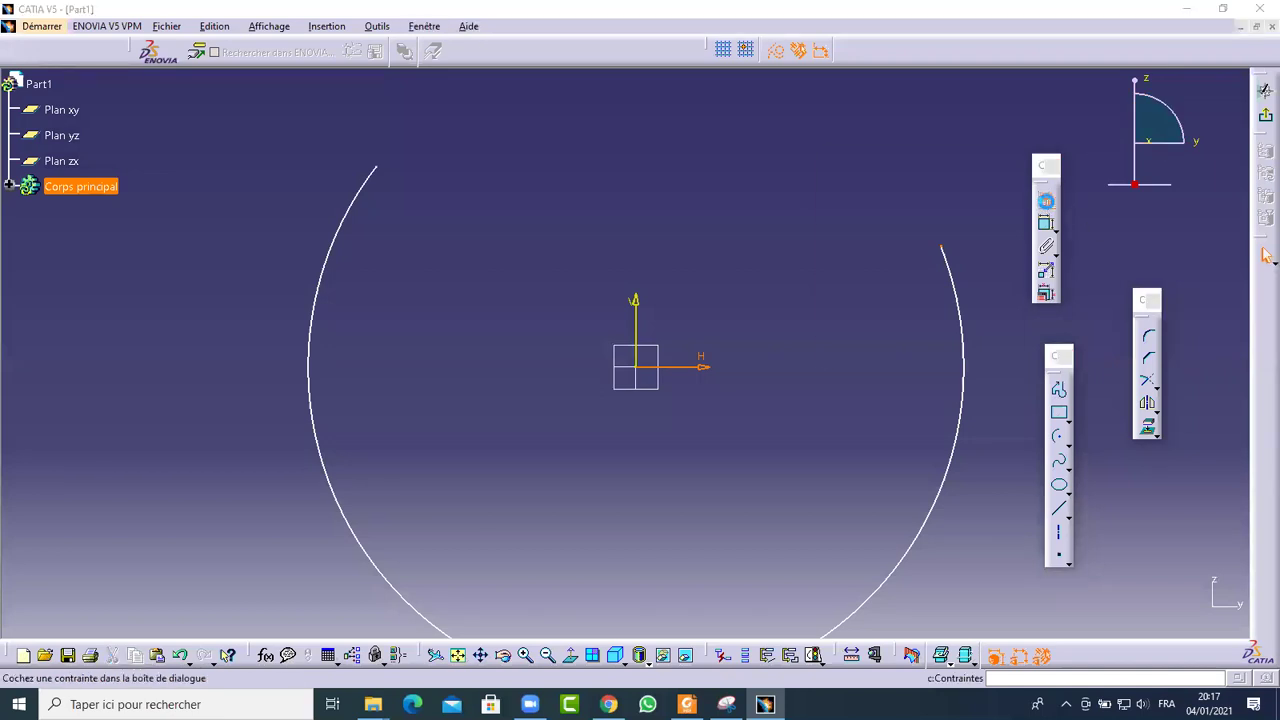
{"action": "left_click", "coordinate": [1046, 205]}
{"action": "left_click", "coordinate": [950, 204]}
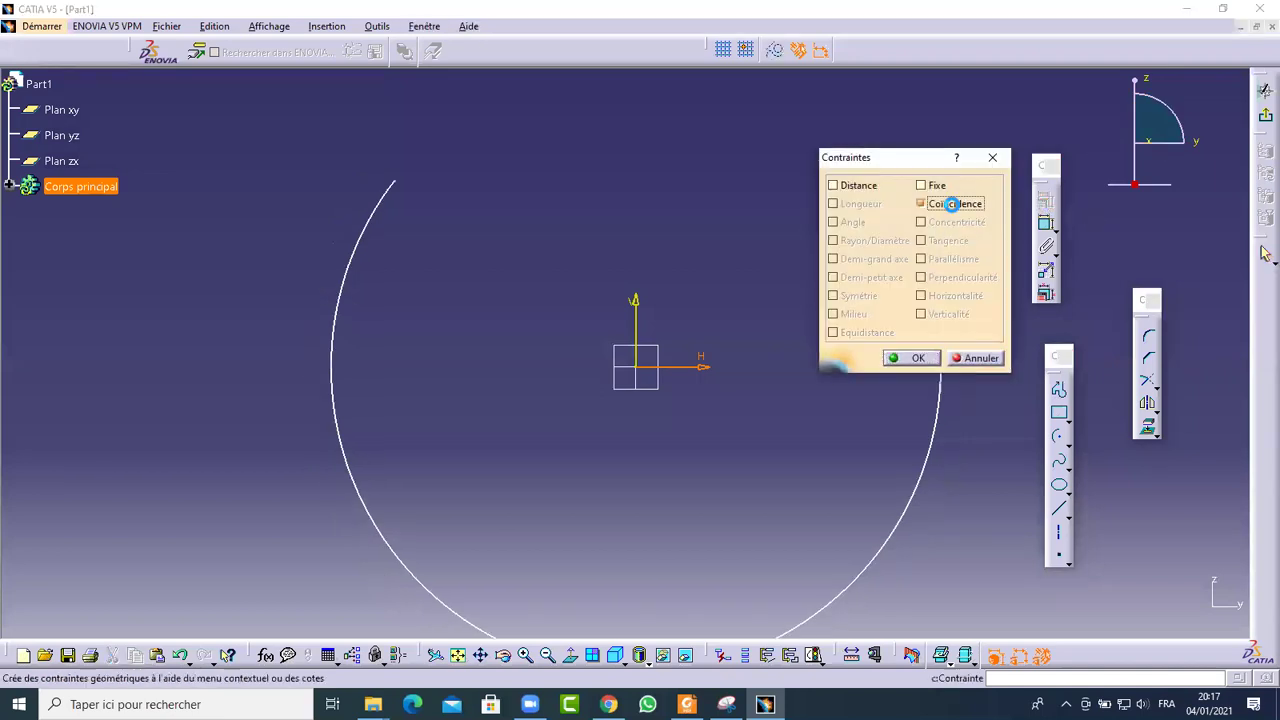
{"action": "left_click", "coordinate": [912, 358]}
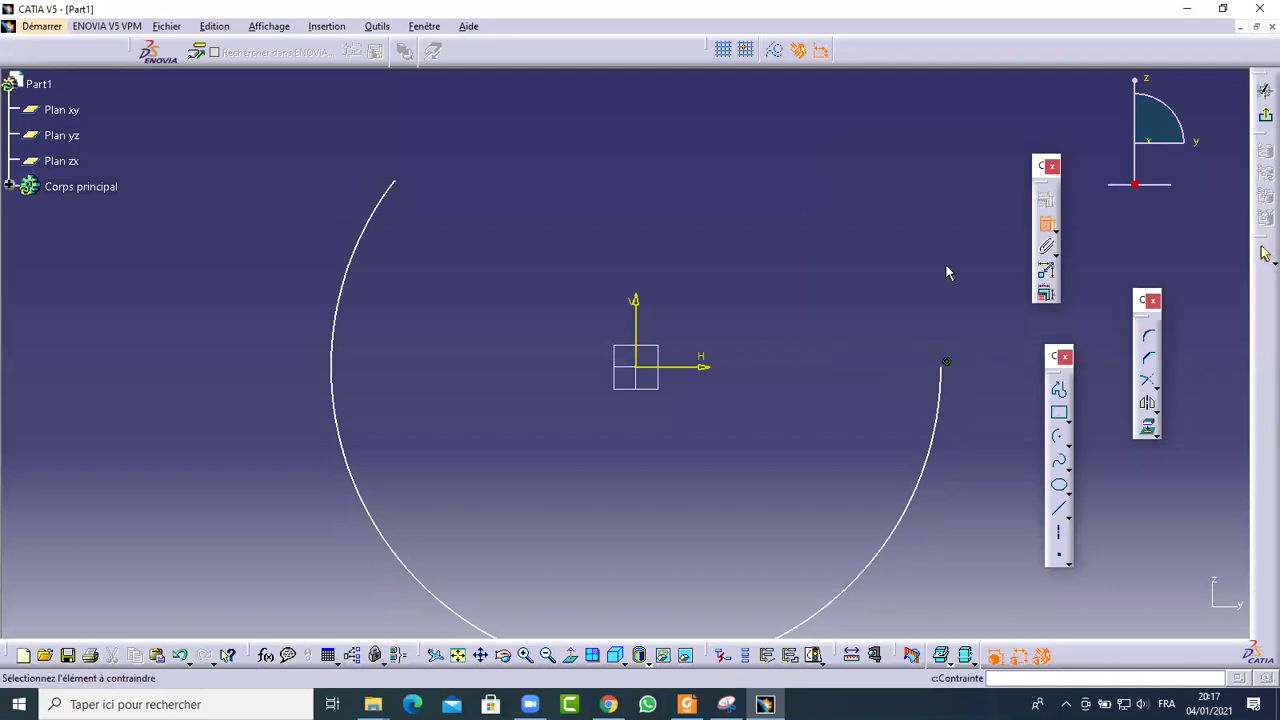
Constrain the arc's left endpoint to be coincident with the horizontal axis
{"action": "left_click", "coordinate": [1040, 228]}
{"action": "left_click", "coordinate": [690, 368]}
{"action": "left_click", "coordinate": [400, 185]}
{"action": "right_click", "coordinate": [221, 162]}
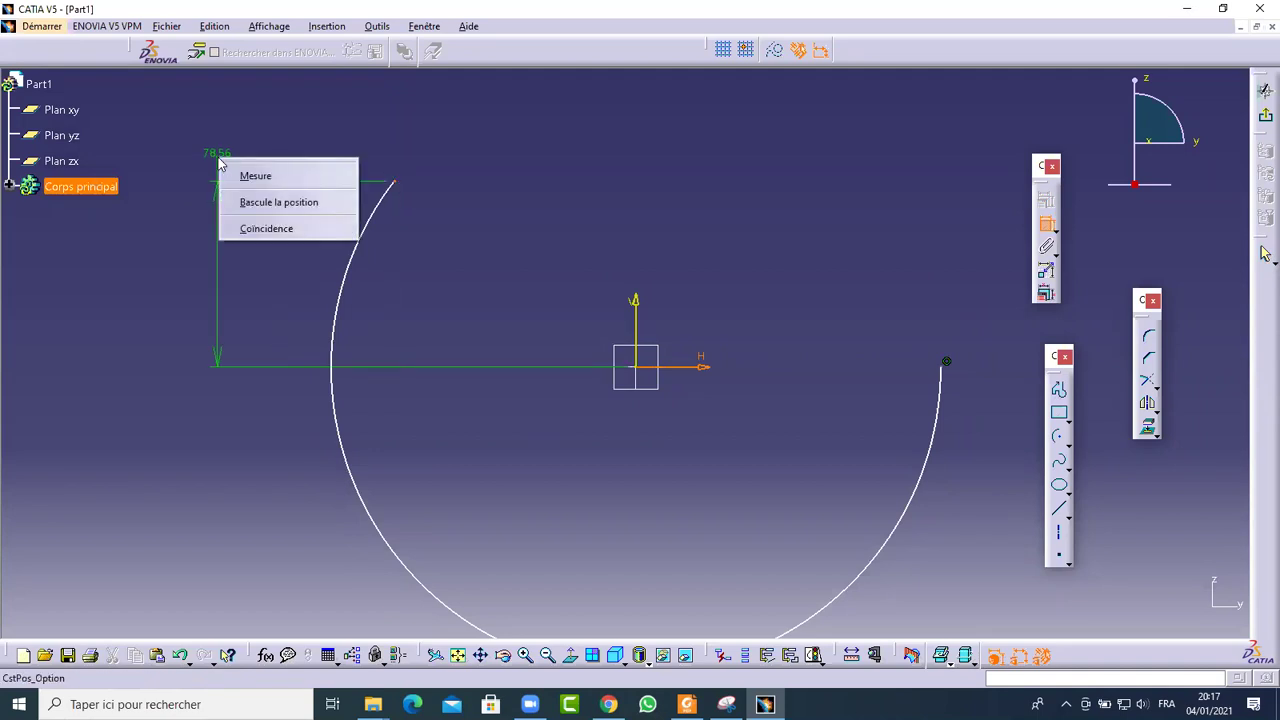
{"action": "left_click", "coordinate": [252, 229]}
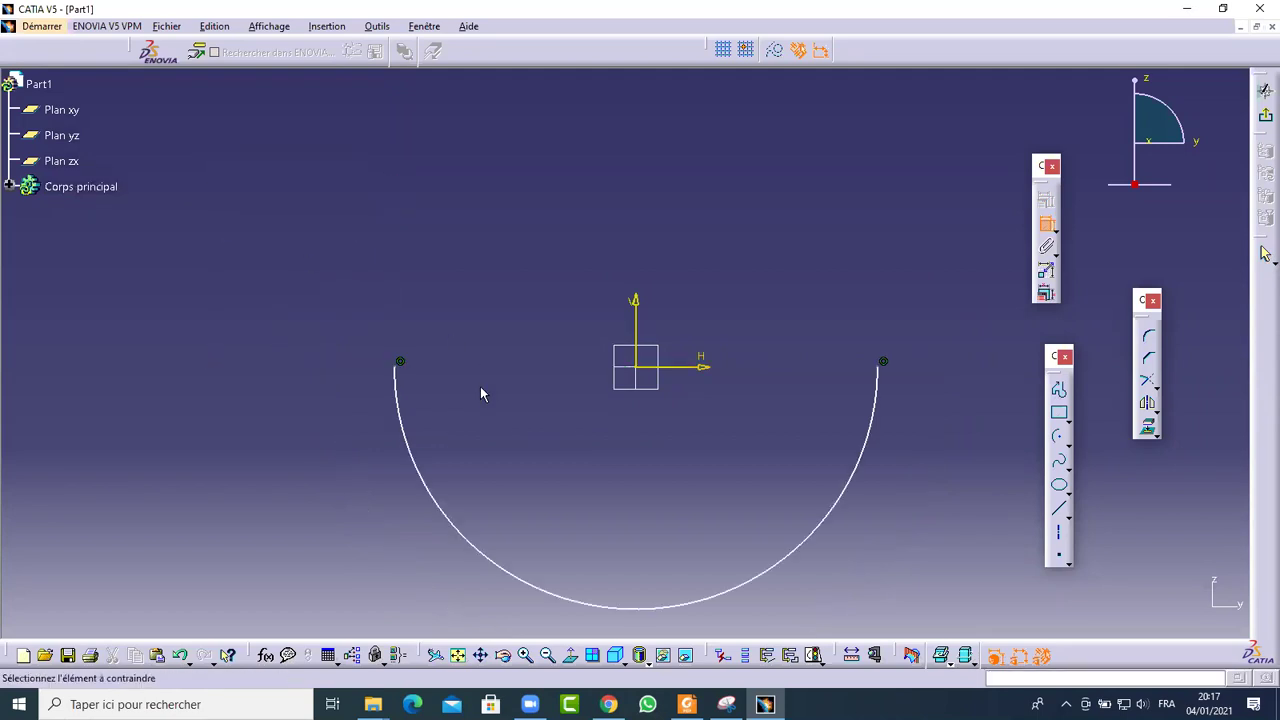
Circle the R140.00 dimension freehand in the Foxit Reader drawing and return to CATIA
{"action": "left_click", "coordinate": [686, 704]}
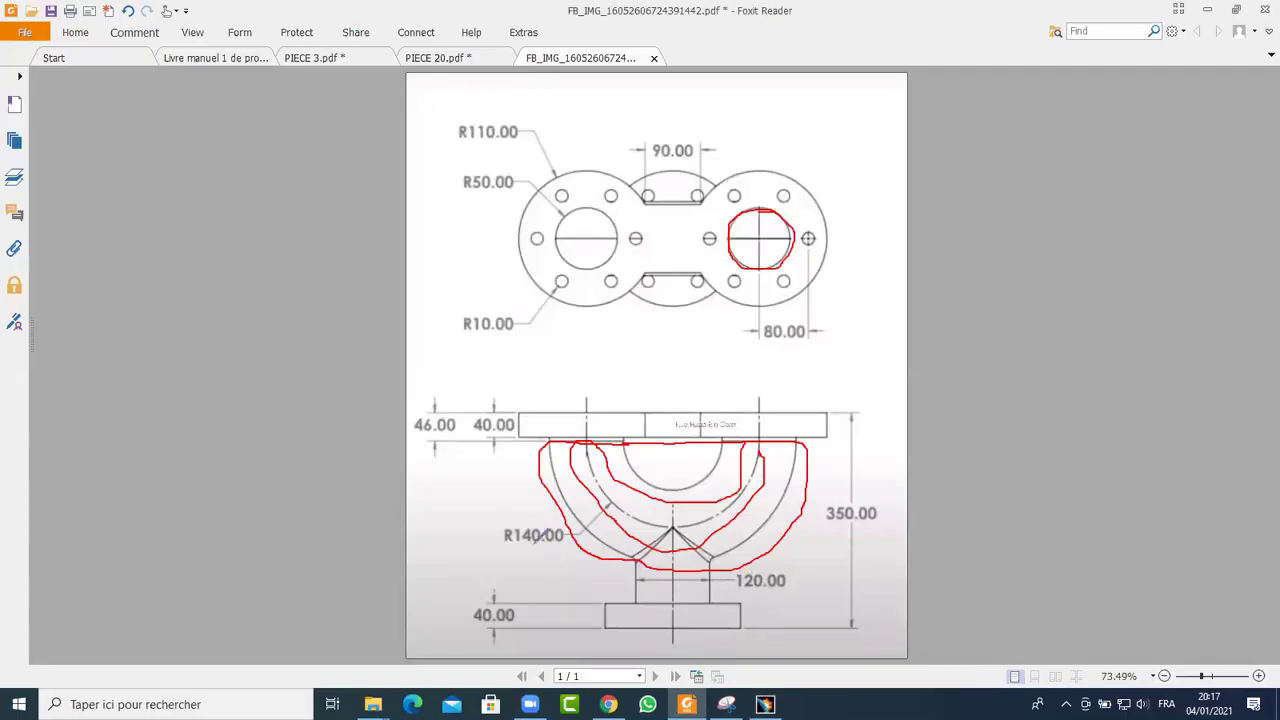
{"action": "mouse_move", "coordinate": [509, 509]}
{"action": "left_mouse_down"}
{"action": "mouse_move", "coordinate": [464, 540]}
{"action": "mouse_move", "coordinate": [487, 580]}
{"action": "mouse_move", "coordinate": [556, 582]}
{"action": "mouse_move", "coordinate": [561, 520]}
{"action": "mouse_move", "coordinate": [506, 511]}
{"action": "left_mouse_up"}
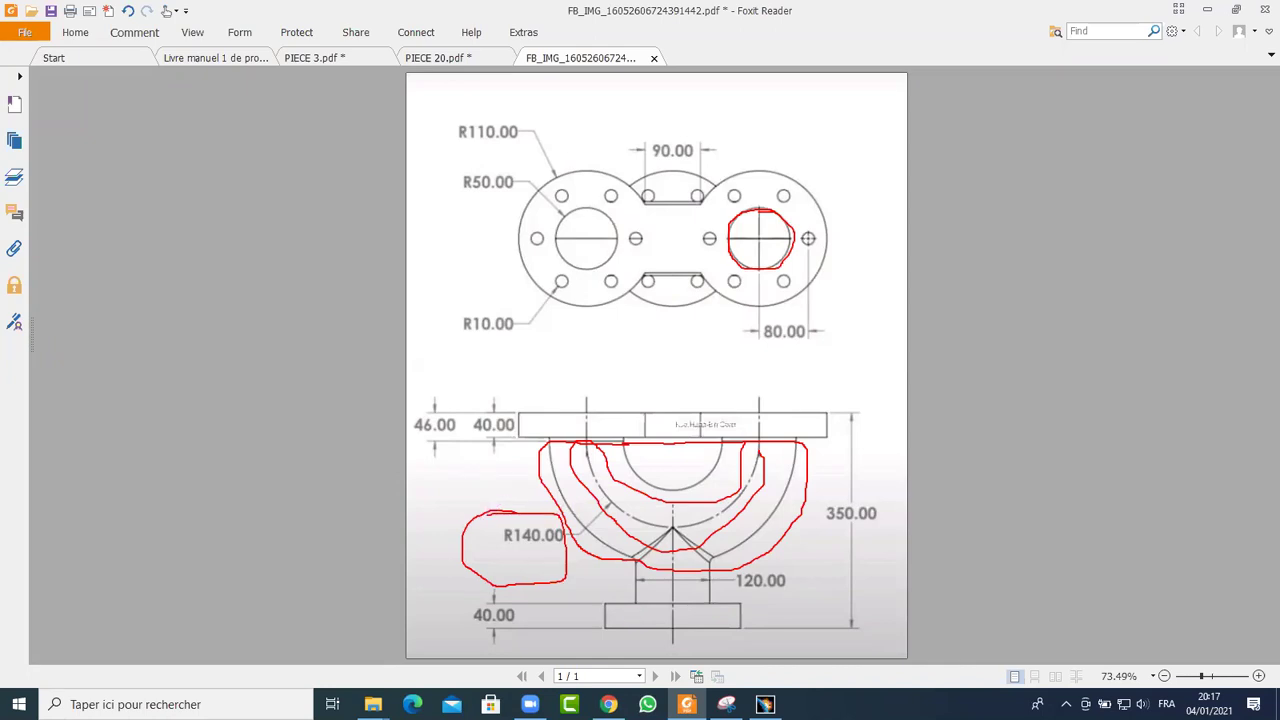
{"action": "left_click", "coordinate": [765, 704]}
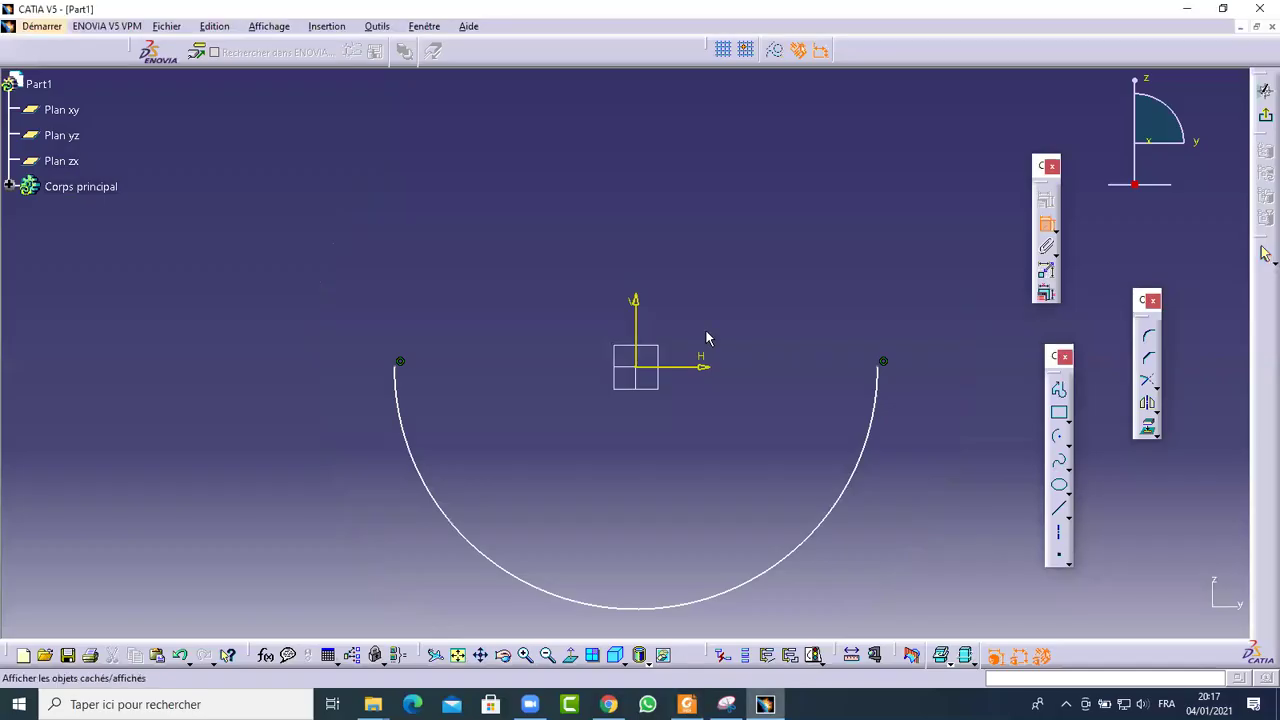
Dimension the semicircular arc's radius and set it to 140 mm
{"action": "left_click", "coordinate": [874, 451]}
{"action": "left_click", "coordinate": [946, 455]}
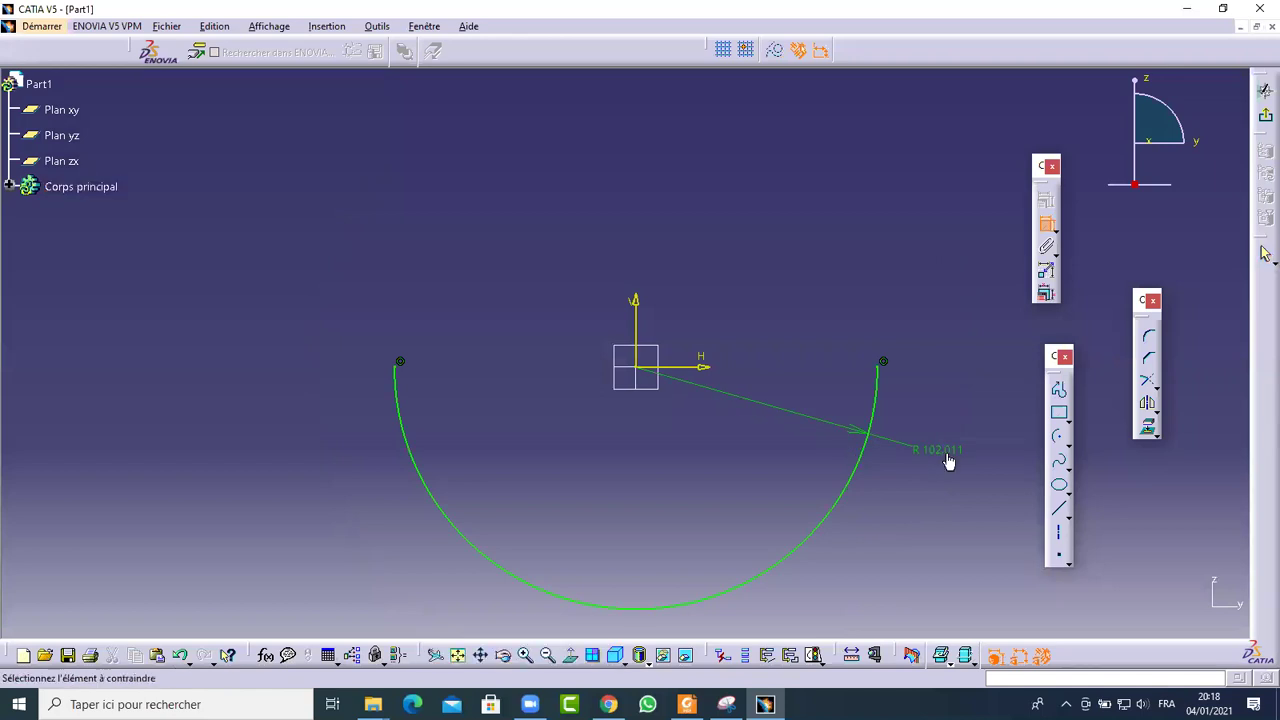
{"action": "double_click", "coordinate": [948, 460]}
{"action": "type", "text": "140"}
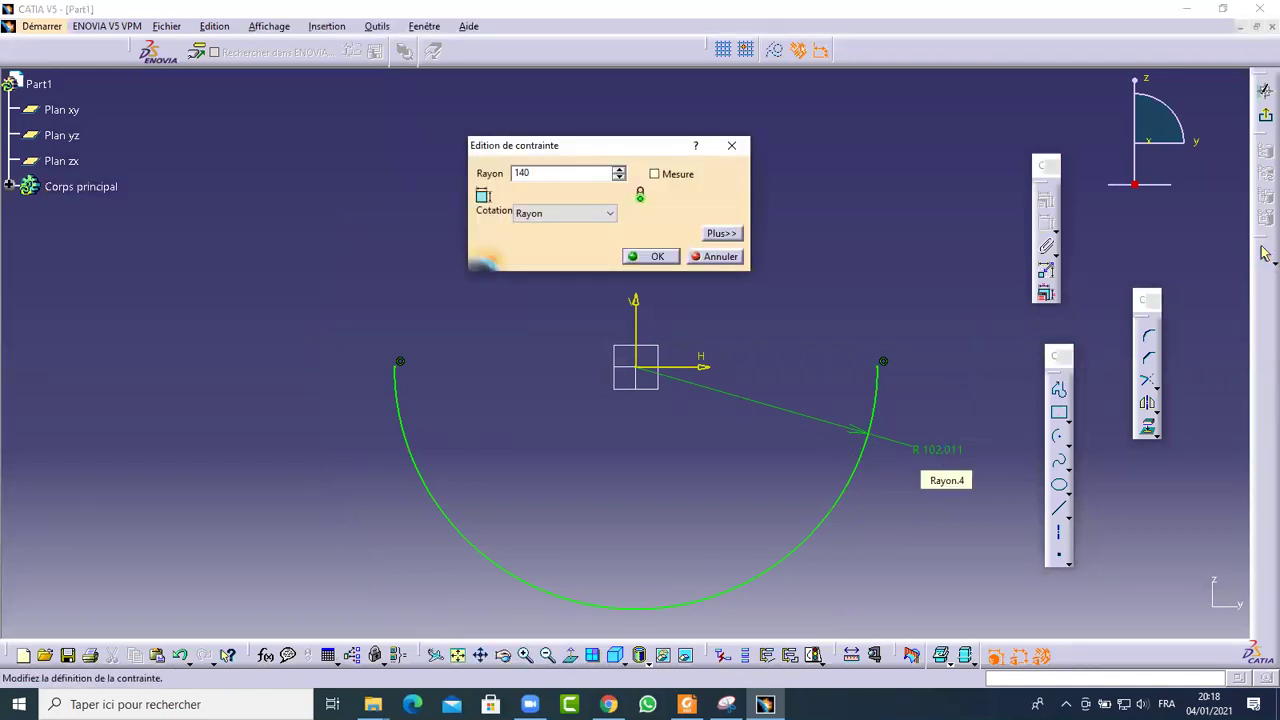
{"action": "key", "text": "Return"}
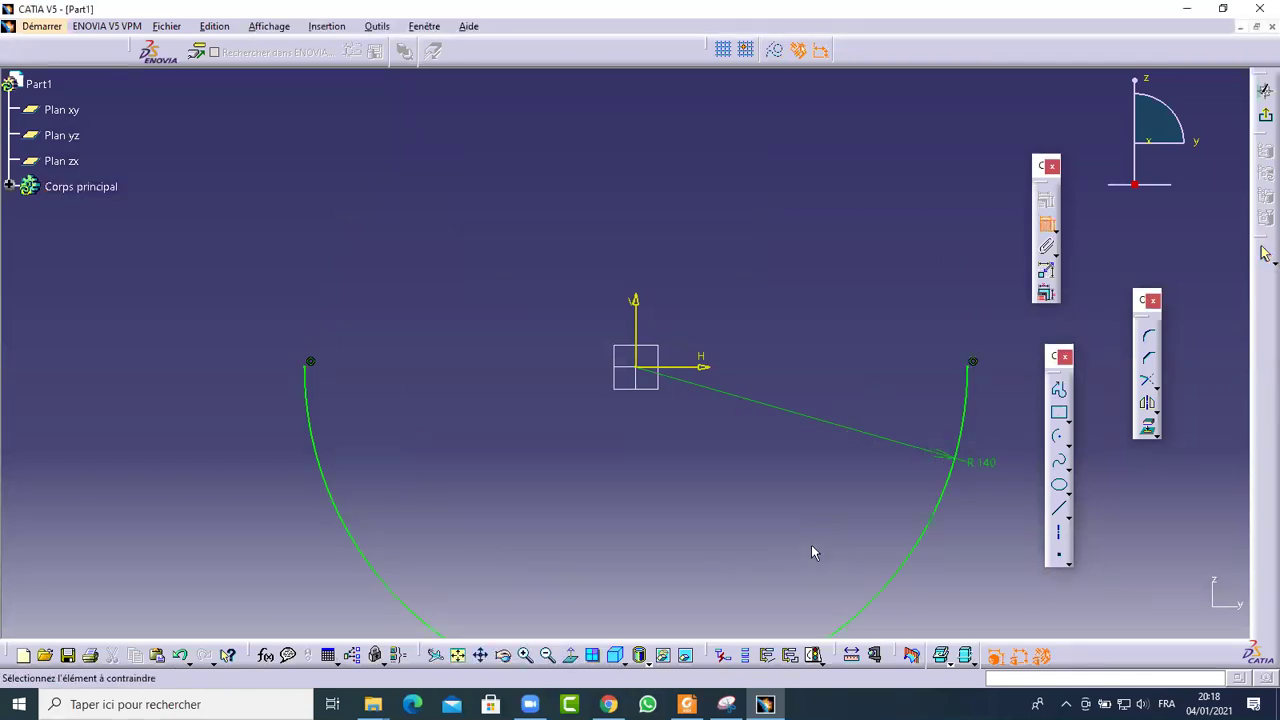
After consulting the drawing in Foxit Reader, exit the arc sketch in CATIA and open a new sketch on the xy plane
{"action": "mouse_move", "coordinate": [724, 191]}
{"action": "middle_mouse_down", "text": "ctrl"}
{"action": "mouse_move", "coordinate": [700, 394]}
{"action": "mouse_move", "coordinate": [671, 338]}
{"action": "mouse_move", "coordinate": [807, 594]}
{"action": "middle_mouse_up", "text": "ctrl"}
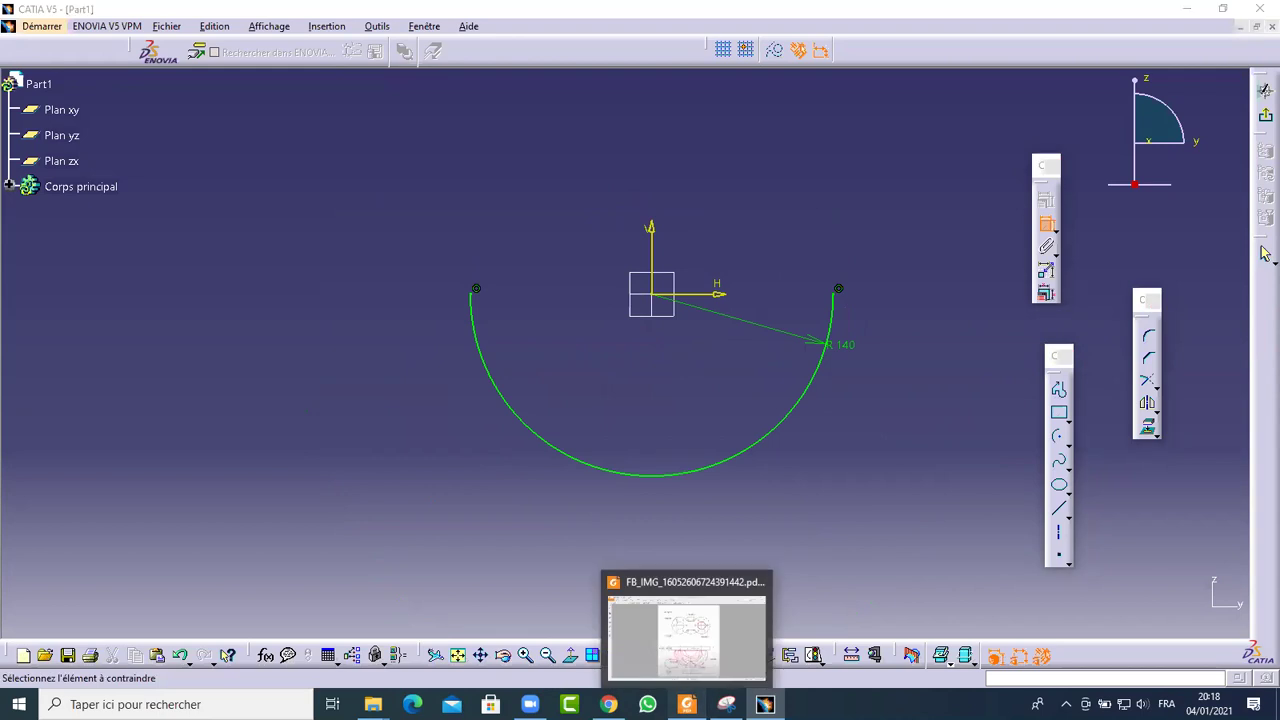
{"action": "left_click", "coordinate": [688, 630]}
{"action": "left_click", "coordinate": [1263, 253]}
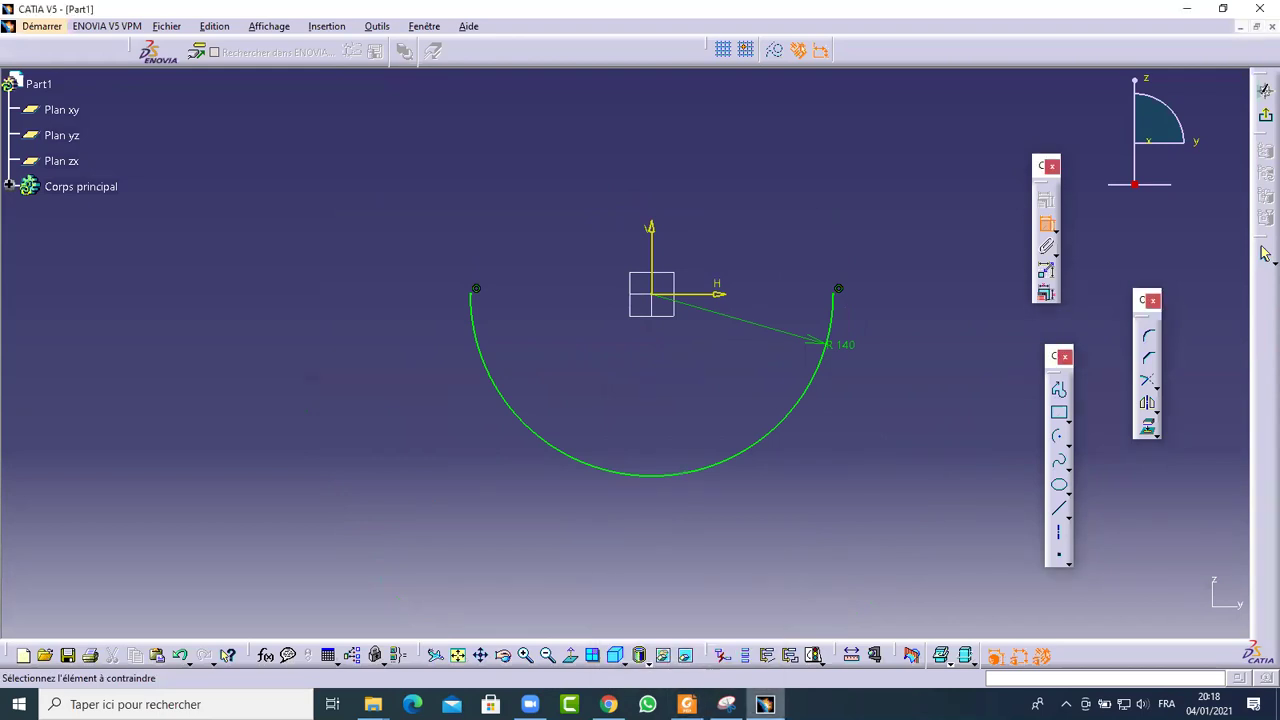
{"action": "left_click", "coordinate": [688, 704]}
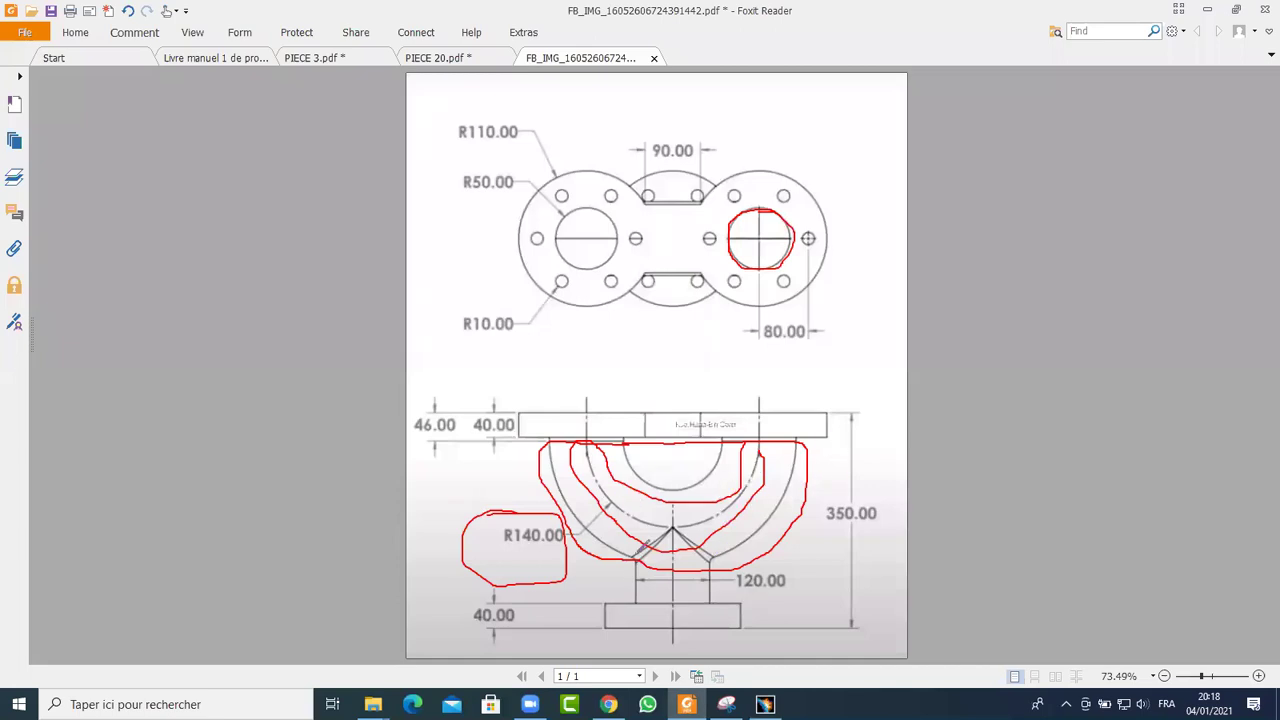
{"action": "left_click", "coordinate": [765, 704]}
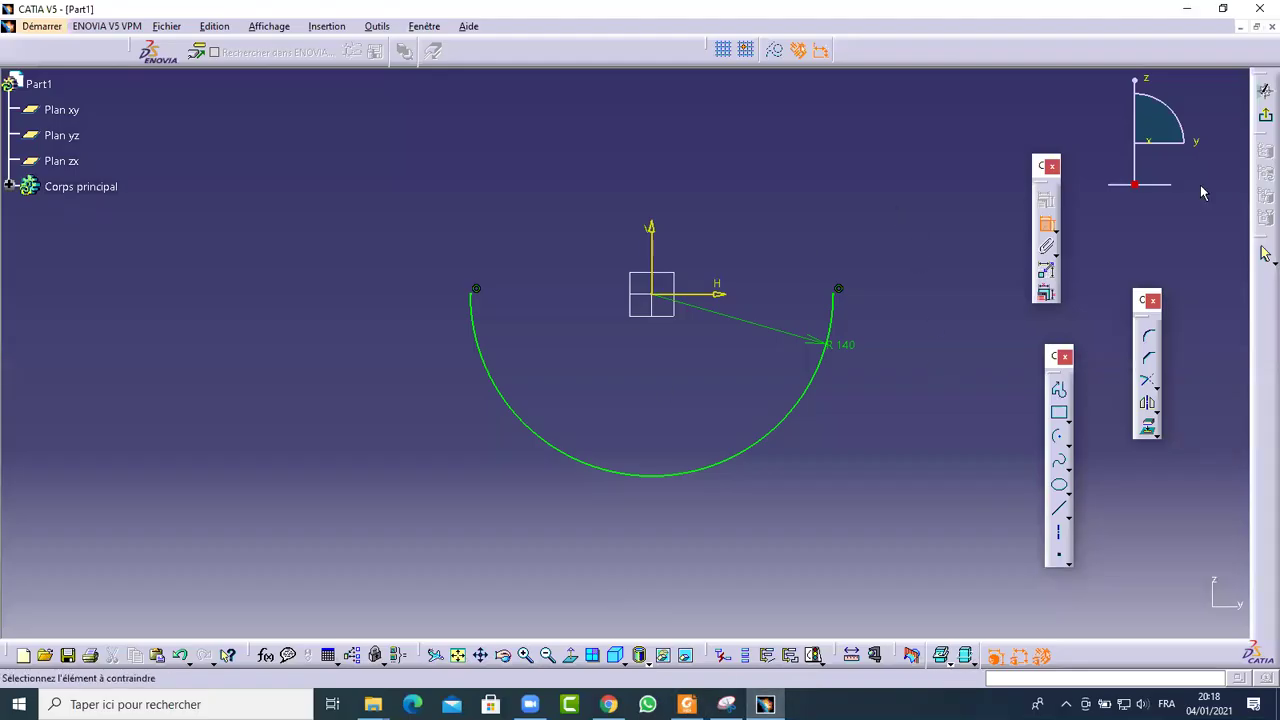
{"action": "left_click", "coordinate": [1265, 116]}
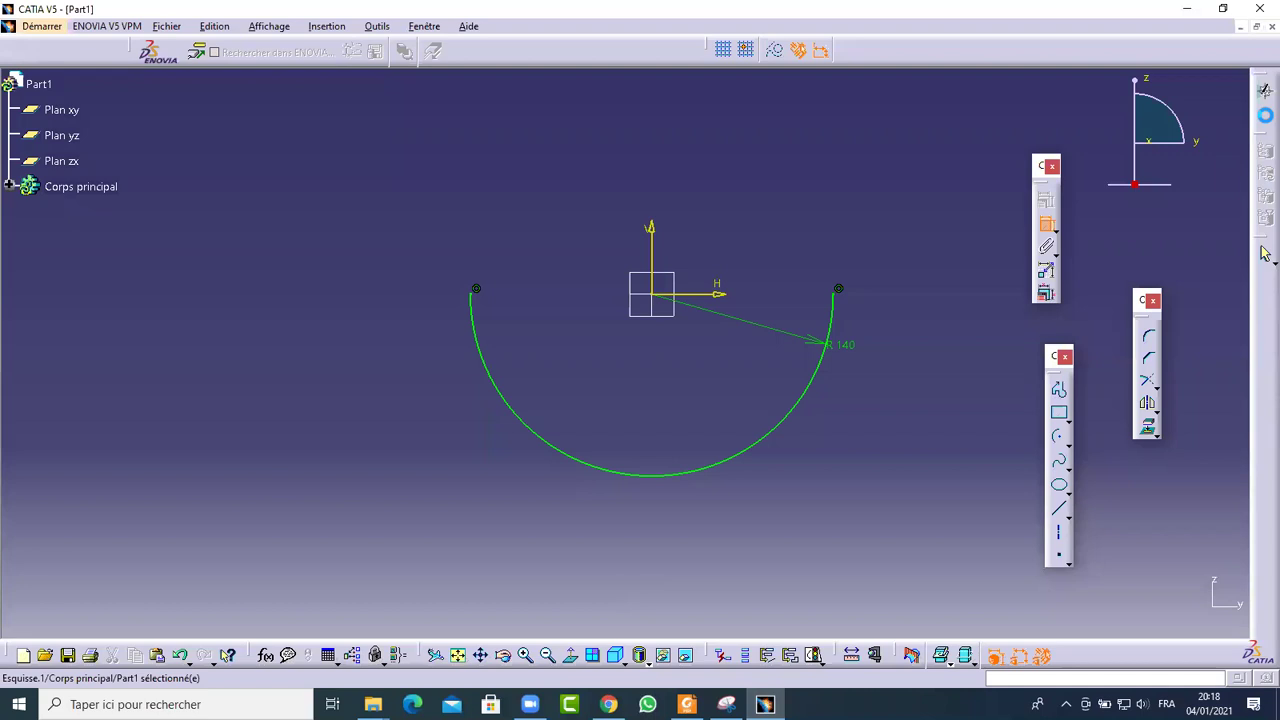
{"action": "left_click", "coordinate": [752, 221]}
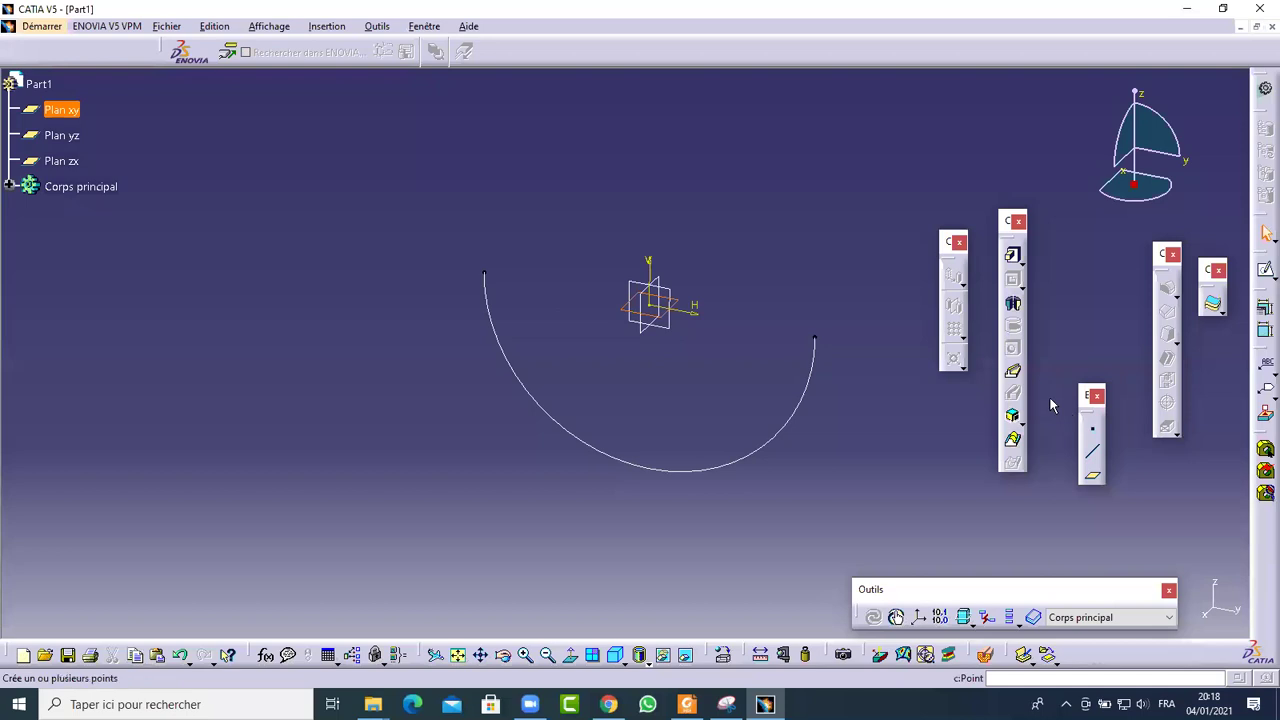
{"action": "left_click", "coordinate": [1265, 268]}
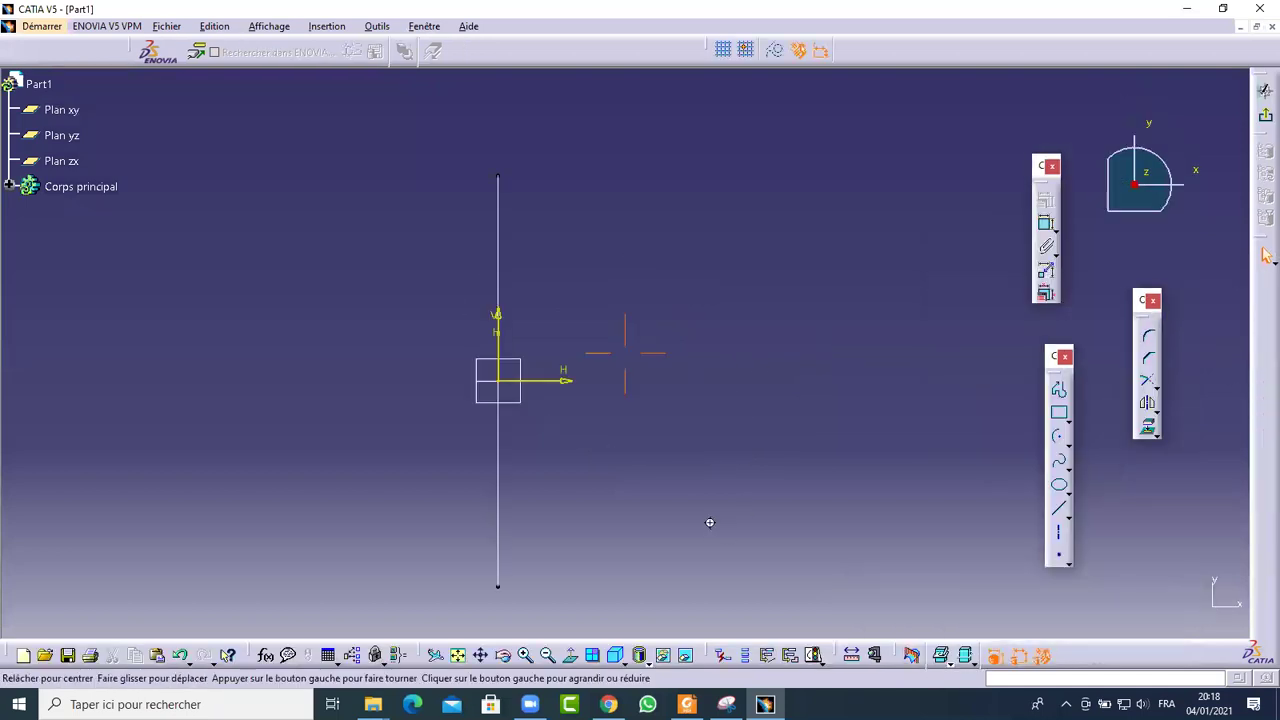
Sketch a circle about 119 mm in diameter next to the arc's visible lower endpoint on the xy plane
{"action": "left_click", "coordinate": [1062, 436]}
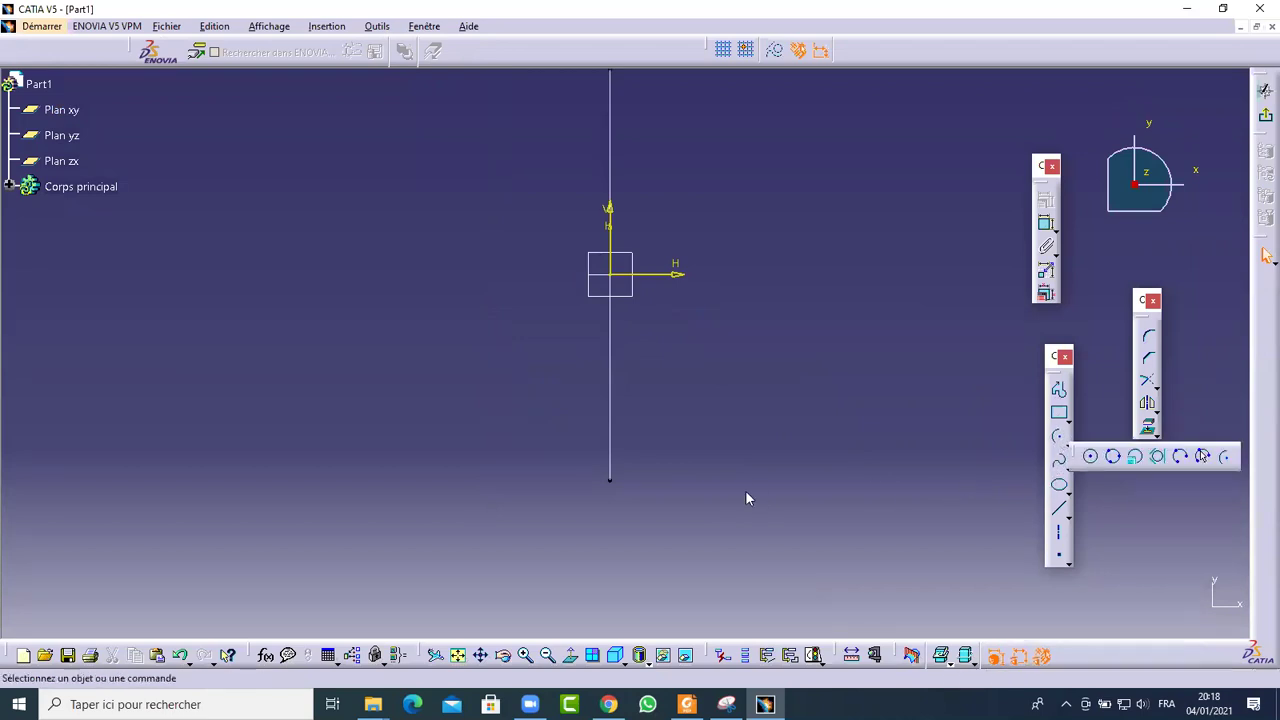
{"action": "left_click", "coordinate": [707, 494]}
{"action": "left_click", "coordinate": [788, 530]}
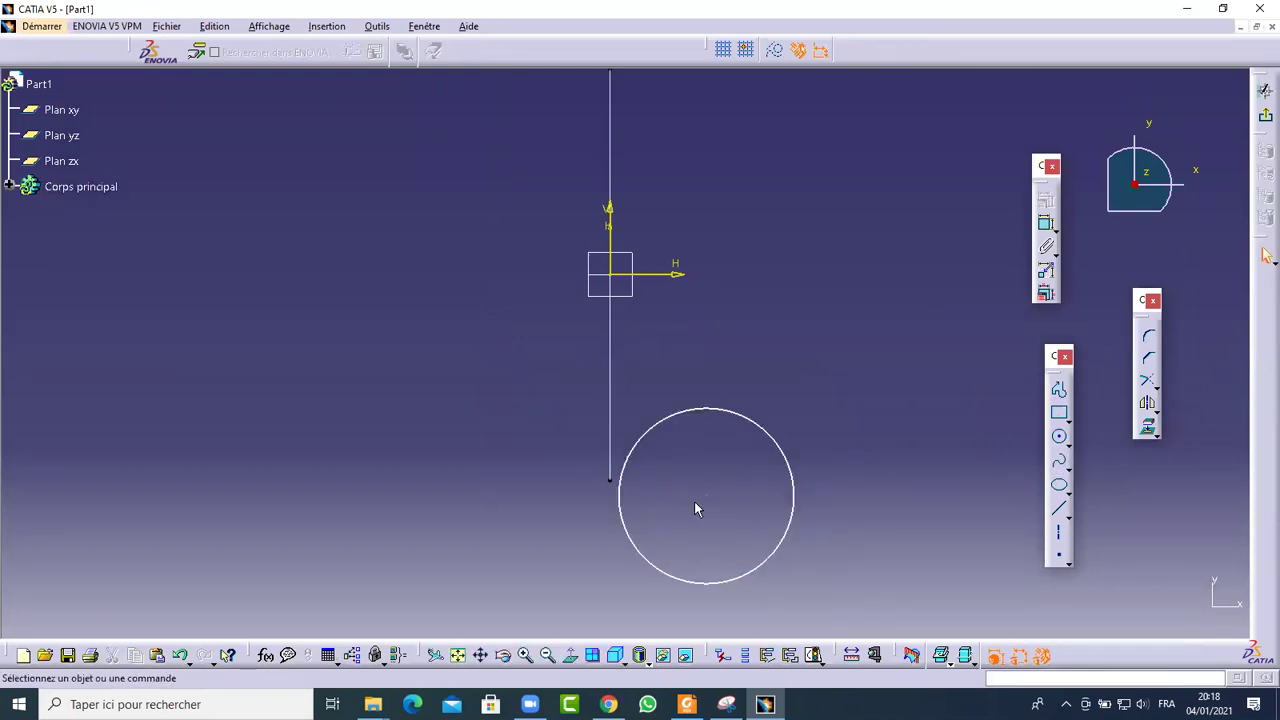
Make the circle's centre coincident with the arc's endpoint and dimension the circle's diameter
{"action": "left_click", "coordinate": [612, 482]}
{"action": "left_click", "coordinate": [1044, 225]}
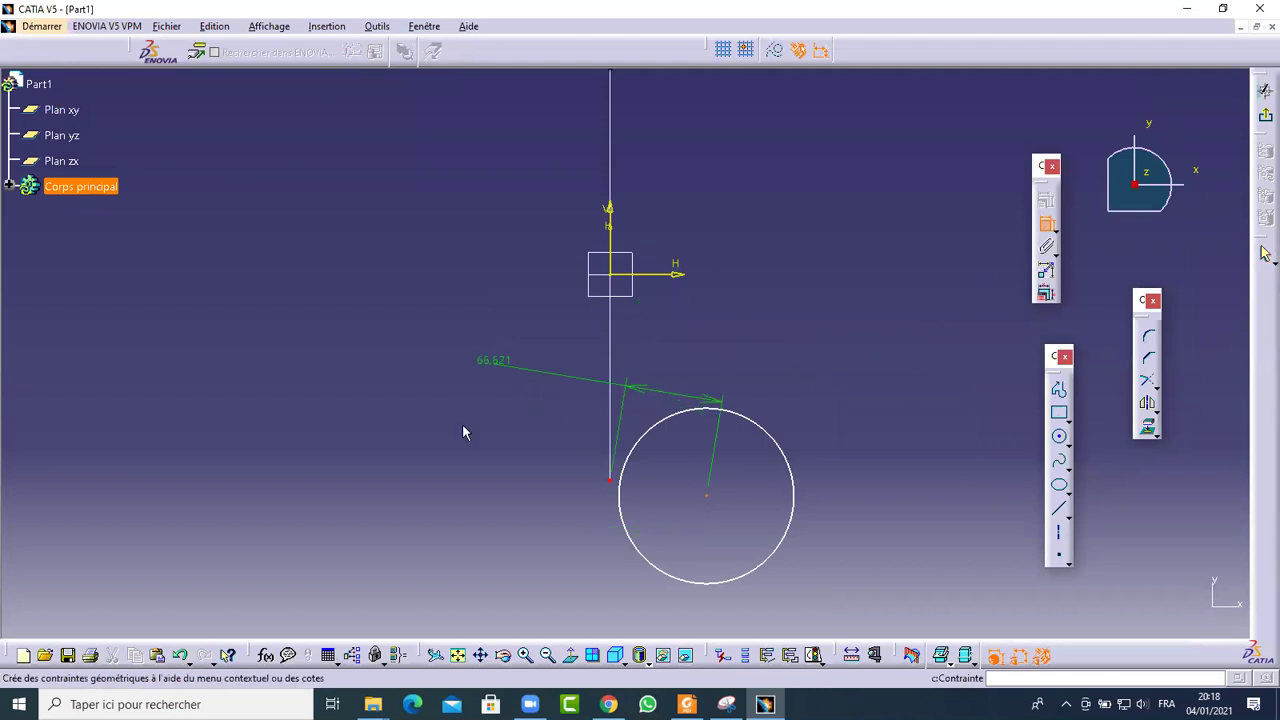
{"action": "right_click", "coordinate": [816, 261]}
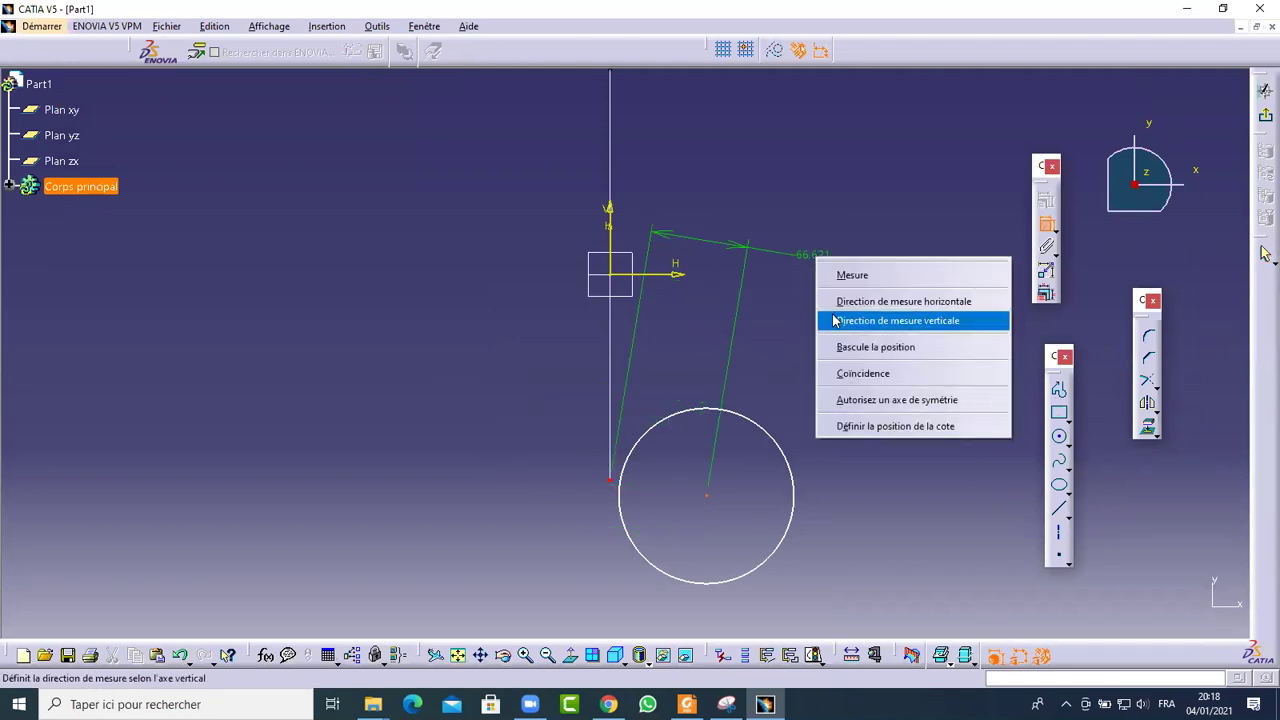
{"action": "left_click", "coordinate": [841, 374]}
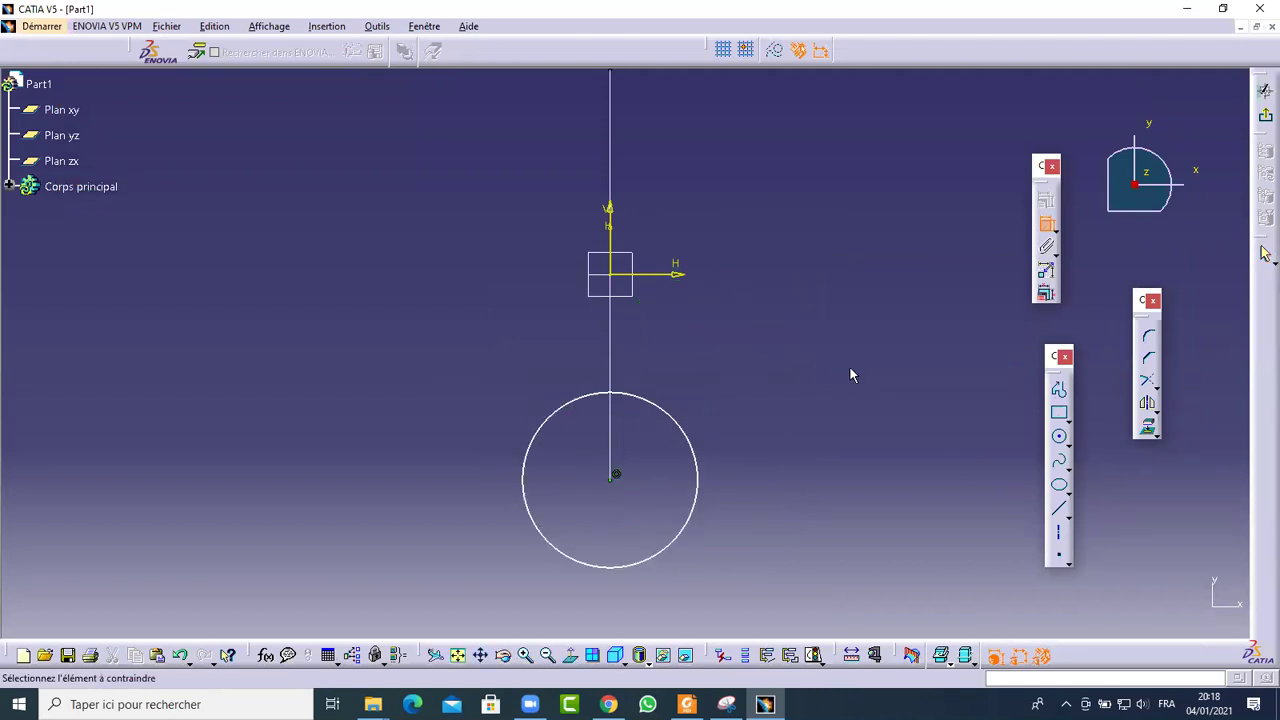
{"action": "left_click", "coordinate": [706, 485]}
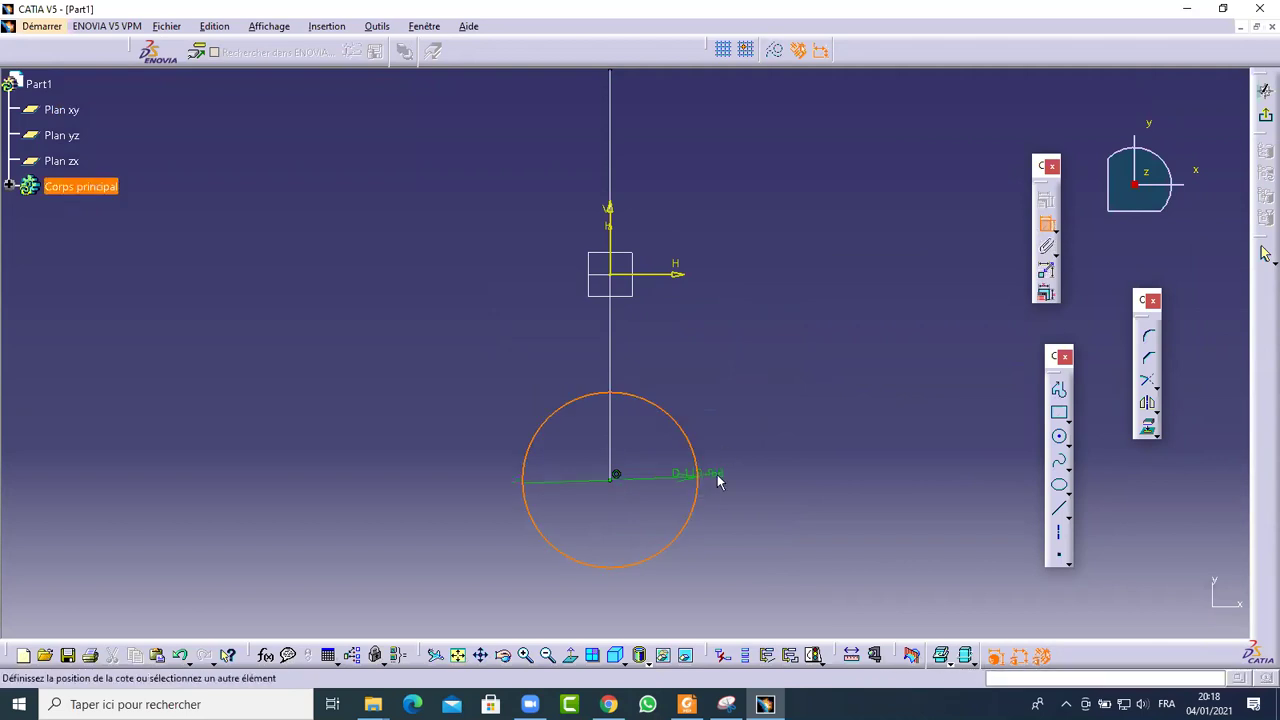
{"action": "left_click", "coordinate": [806, 474]}
Circle the R50.00 dimension freehand in the Foxit Reader drawing and return to CATIA
{"action": "key", "text": "alt+Tab"}
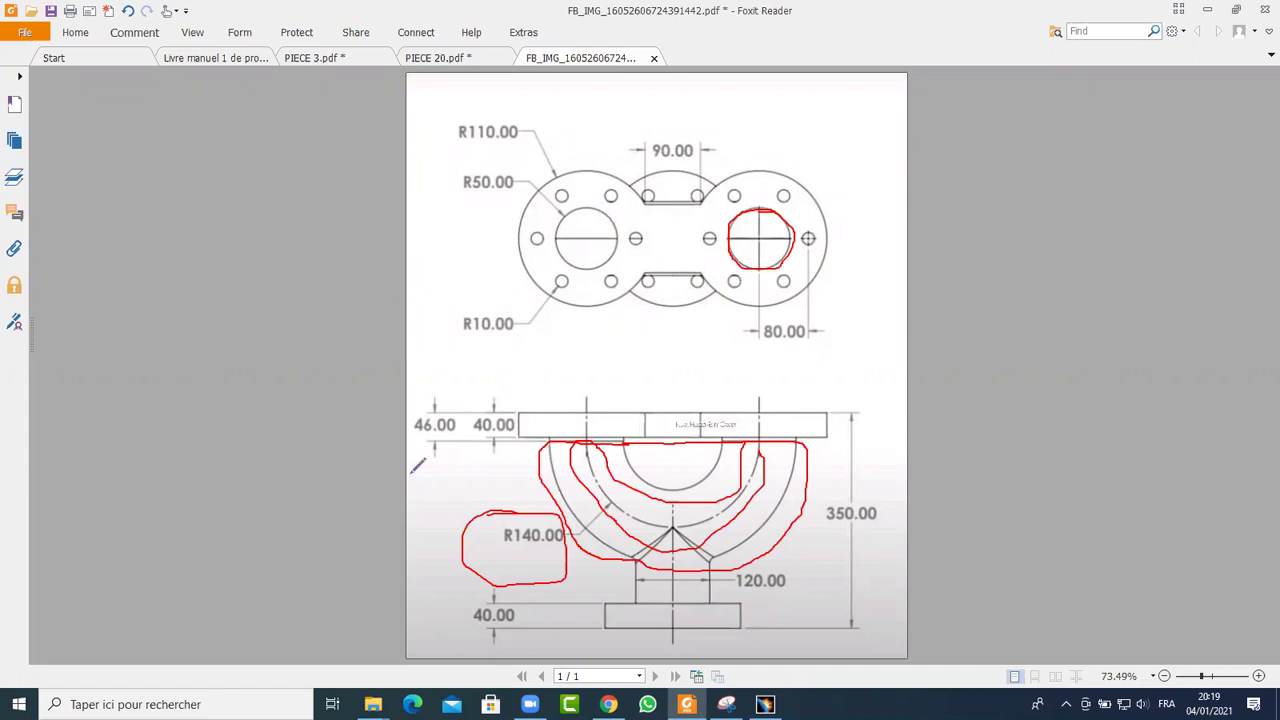
{"action": "mouse_move", "coordinate": [497, 156]}
{"action": "left_mouse_down"}
{"action": "mouse_move", "coordinate": [454, 164]}
{"action": "mouse_move", "coordinate": [447, 192]}
{"action": "mouse_move", "coordinate": [497, 204]}
{"action": "left_mouse_up"}
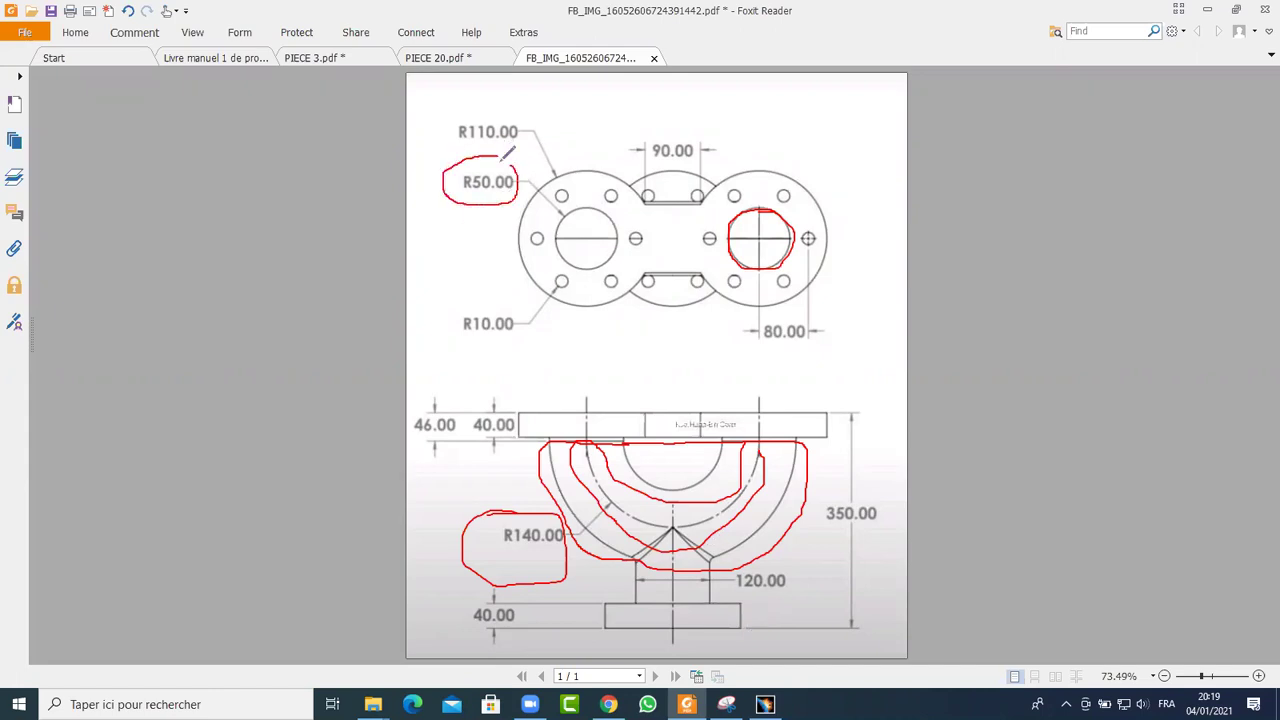
{"action": "left_click", "coordinate": [765, 704]}
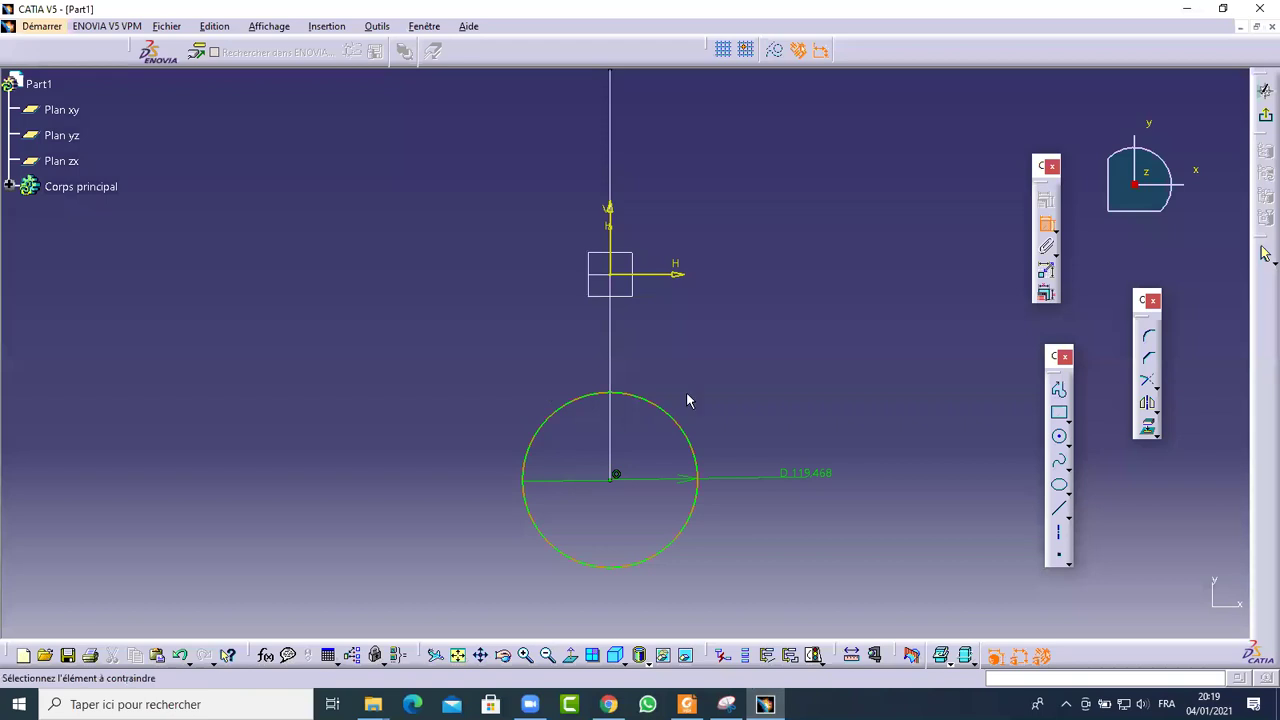
Set the circle's diameter to 100 mm and exit the sketch
{"action": "double_click", "coordinate": [818, 480]}
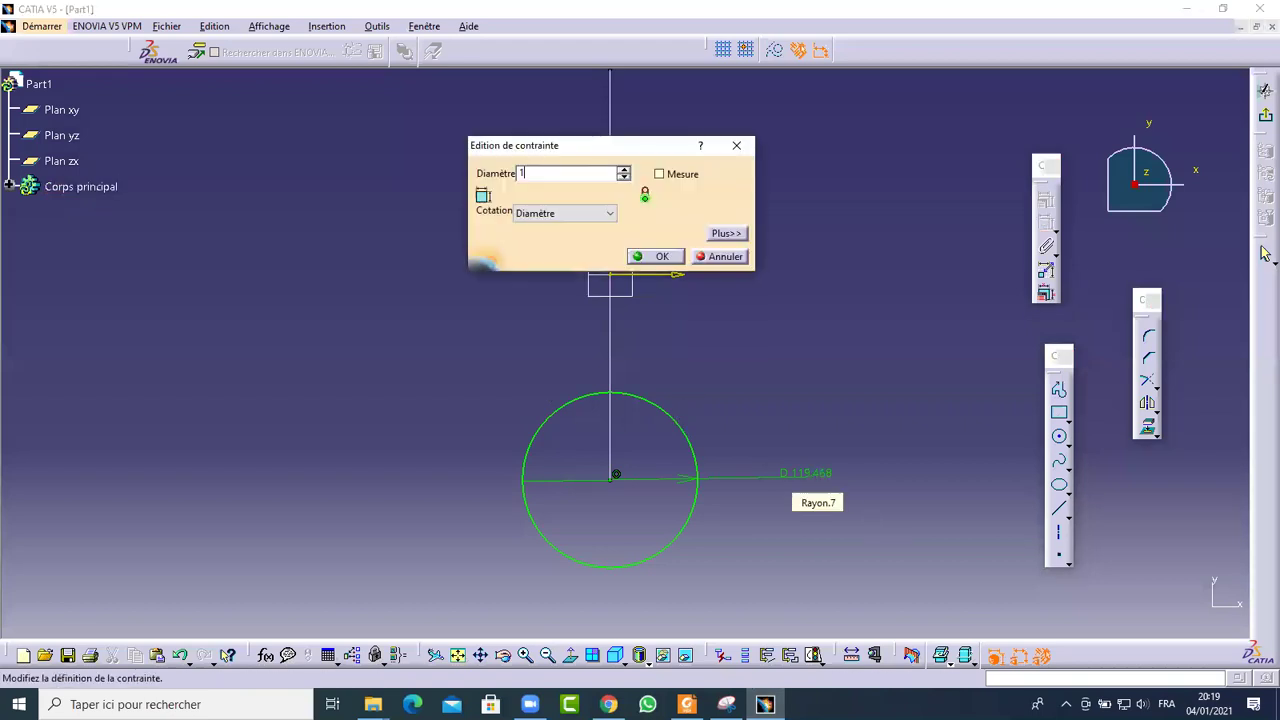
{"action": "type", "text": "100"}
{"action": "key", "text": "Return"}
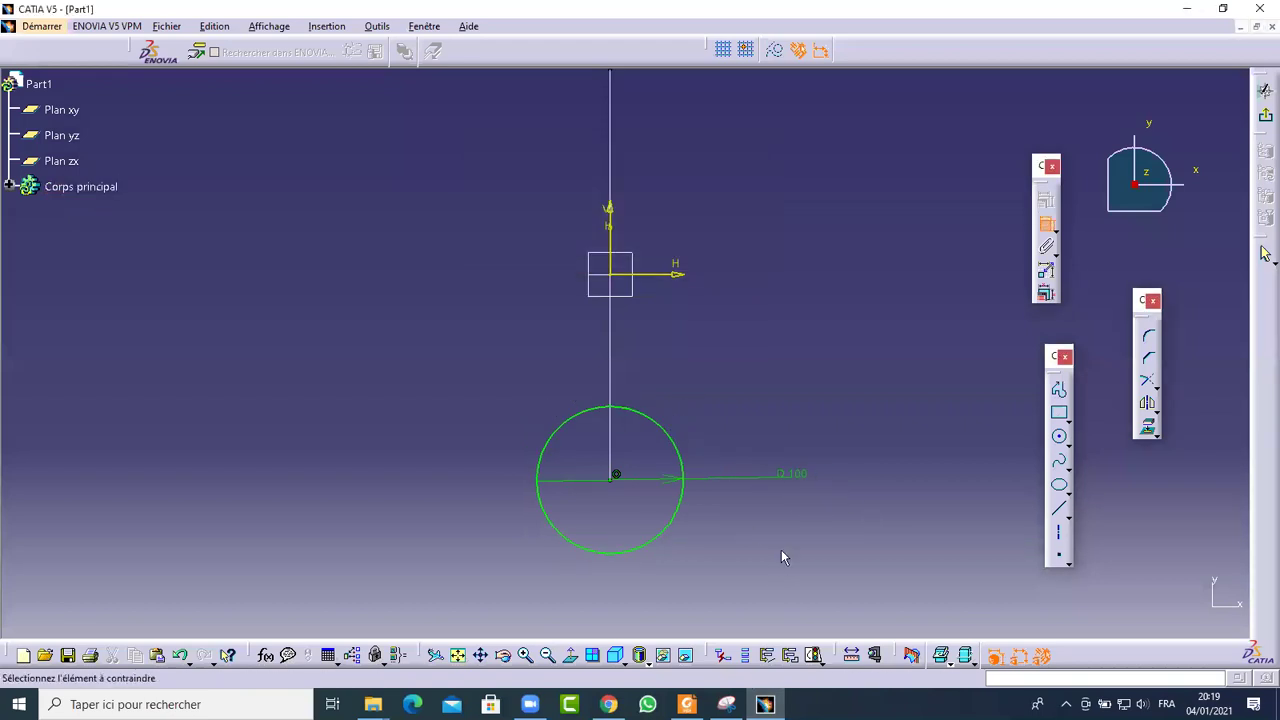
{"action": "left_click", "coordinate": [1265, 253]}
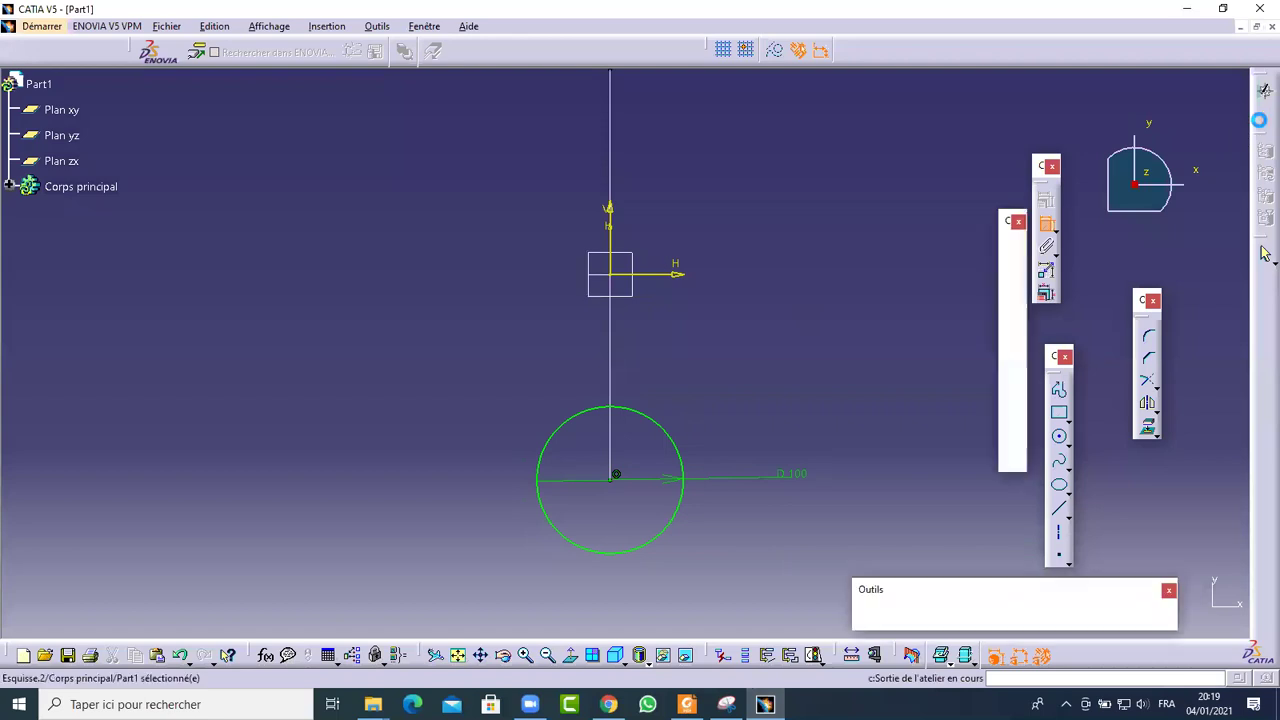
{"action": "left_click", "coordinate": [734, 266]}
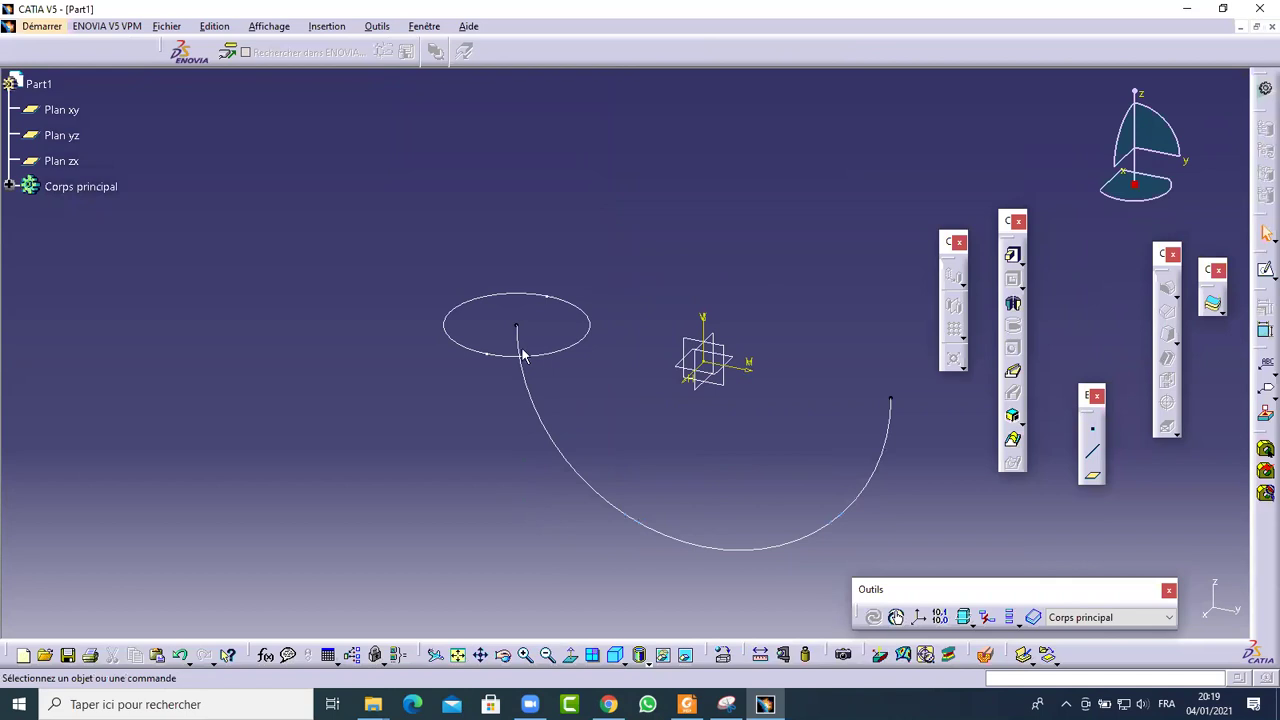
Create a rib (Nervure) that sweeps the 100 mm circle along the semicircular arc
{"action": "left_click", "coordinate": [1013, 373]}
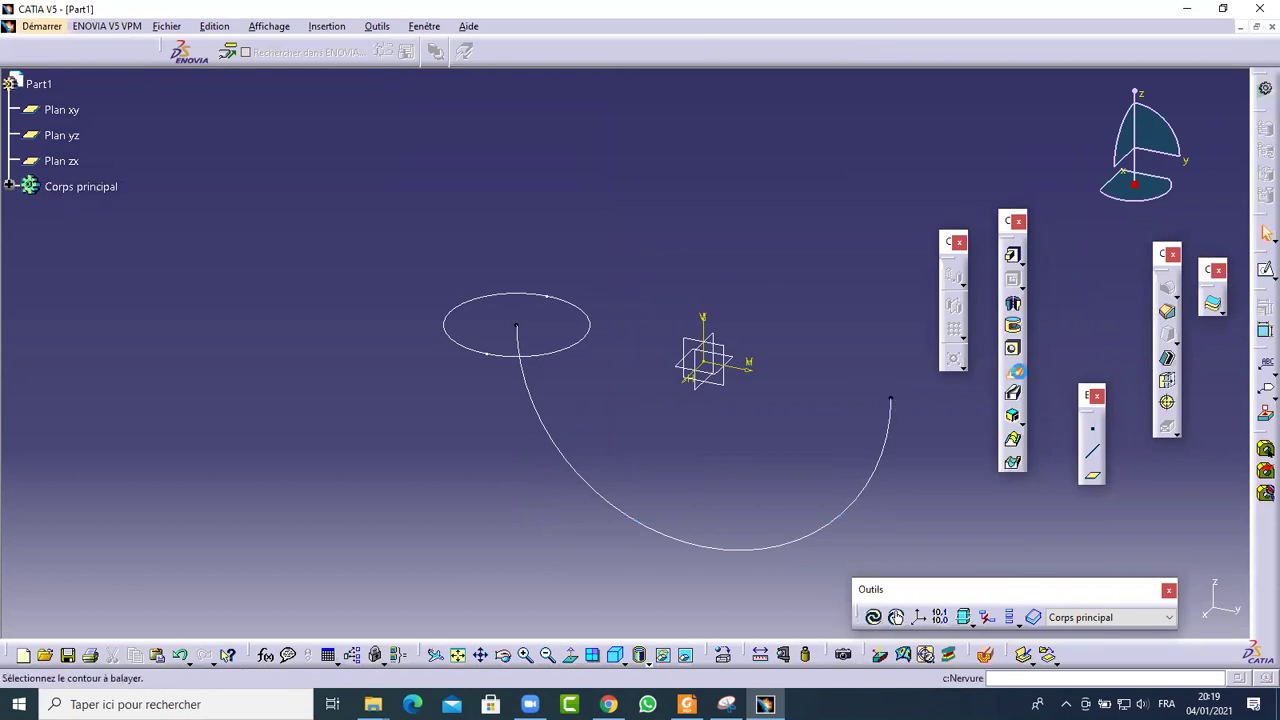
{"action": "left_click", "coordinate": [529, 295]}
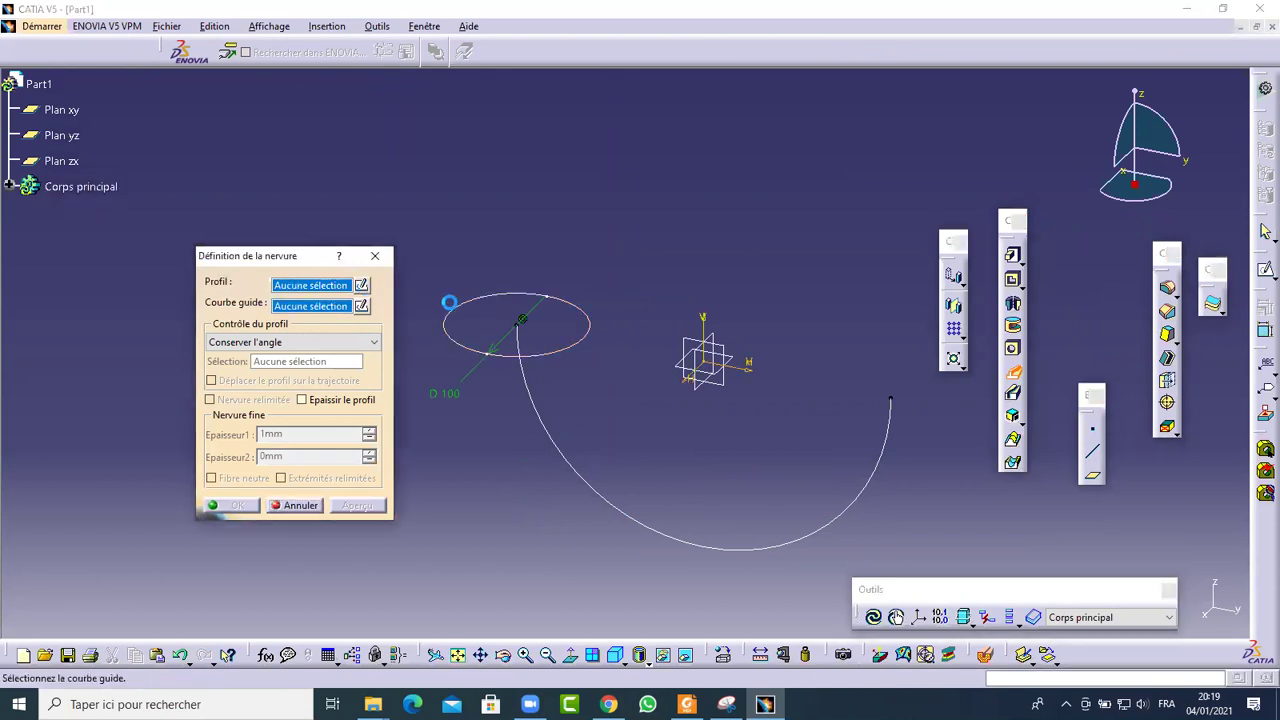
{"action": "left_click", "coordinate": [522, 372]}
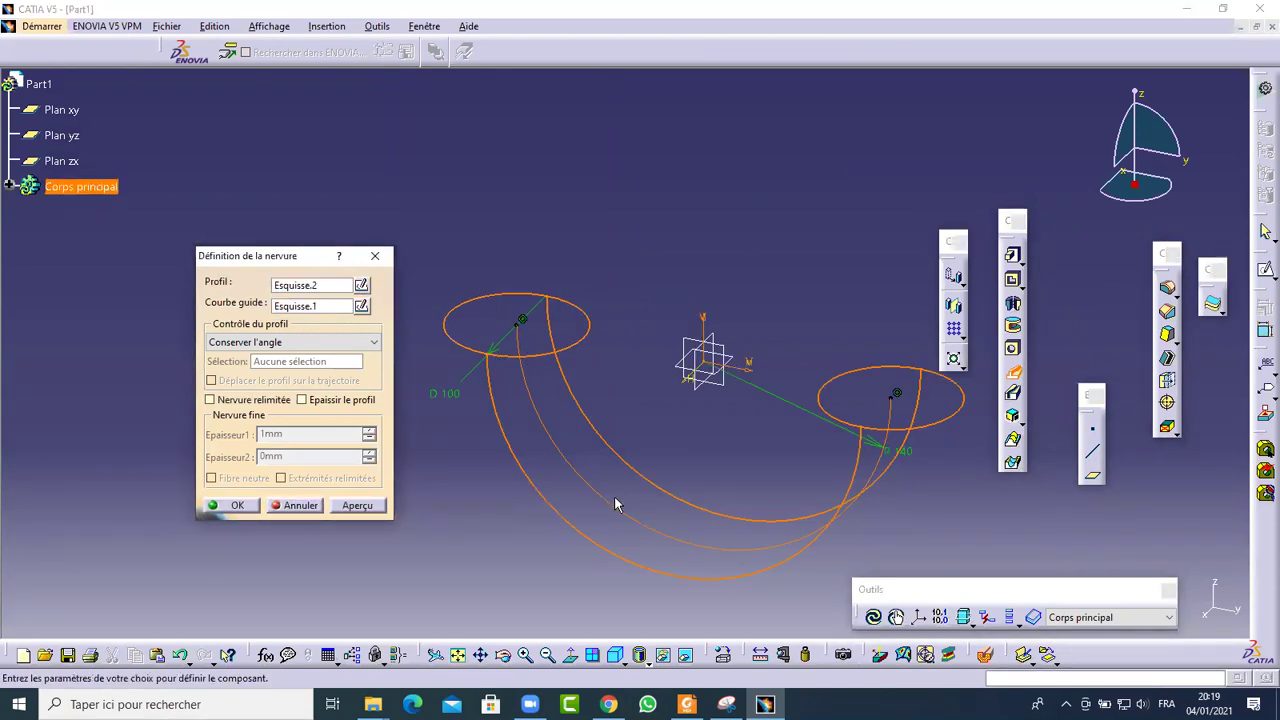
{"action": "left_click", "coordinate": [240, 508]}
{"action": "middle_click_drag", "start_coordinate": [381, 505], "coordinate": [403, 532]}
{"action": "middle_click_drag", "start_coordinate": [398, 471], "coordinate": [571, 391]}
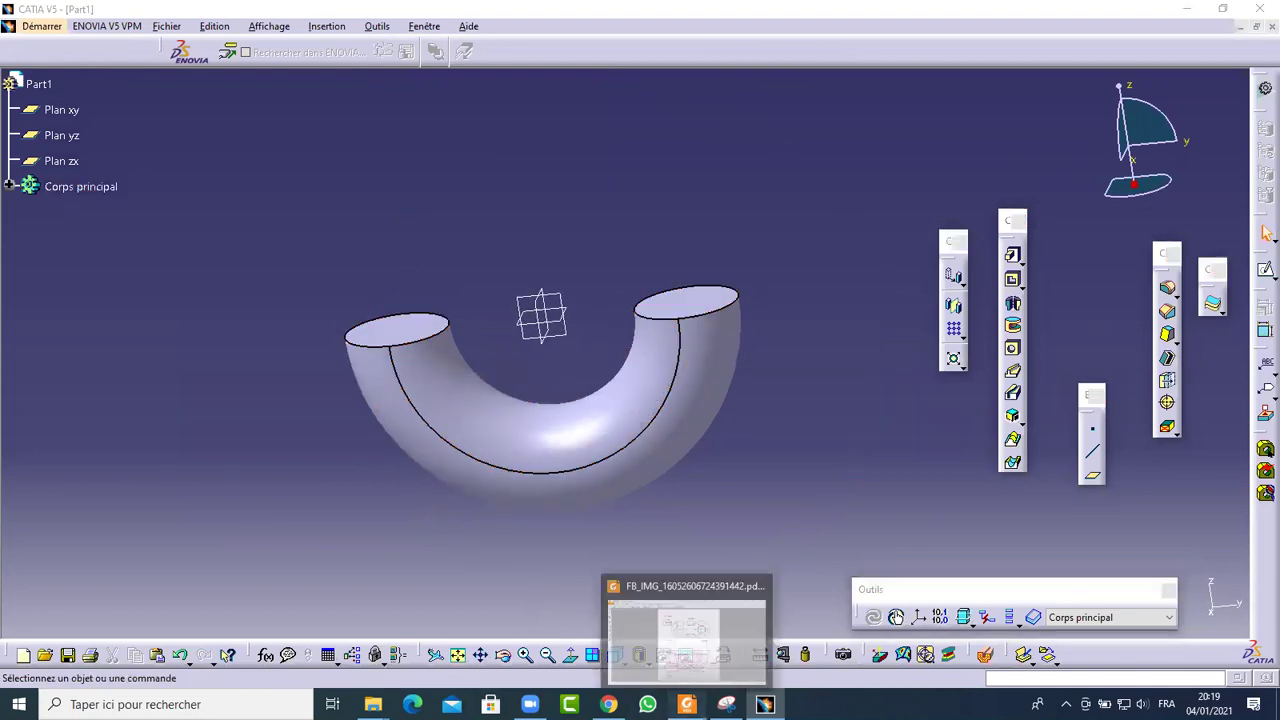
Outline the two straight pipe ends inside the upper flange freehand in the Foxit Reader drawing and return to CATIA
{"action": "left_click", "coordinate": [687, 704]}
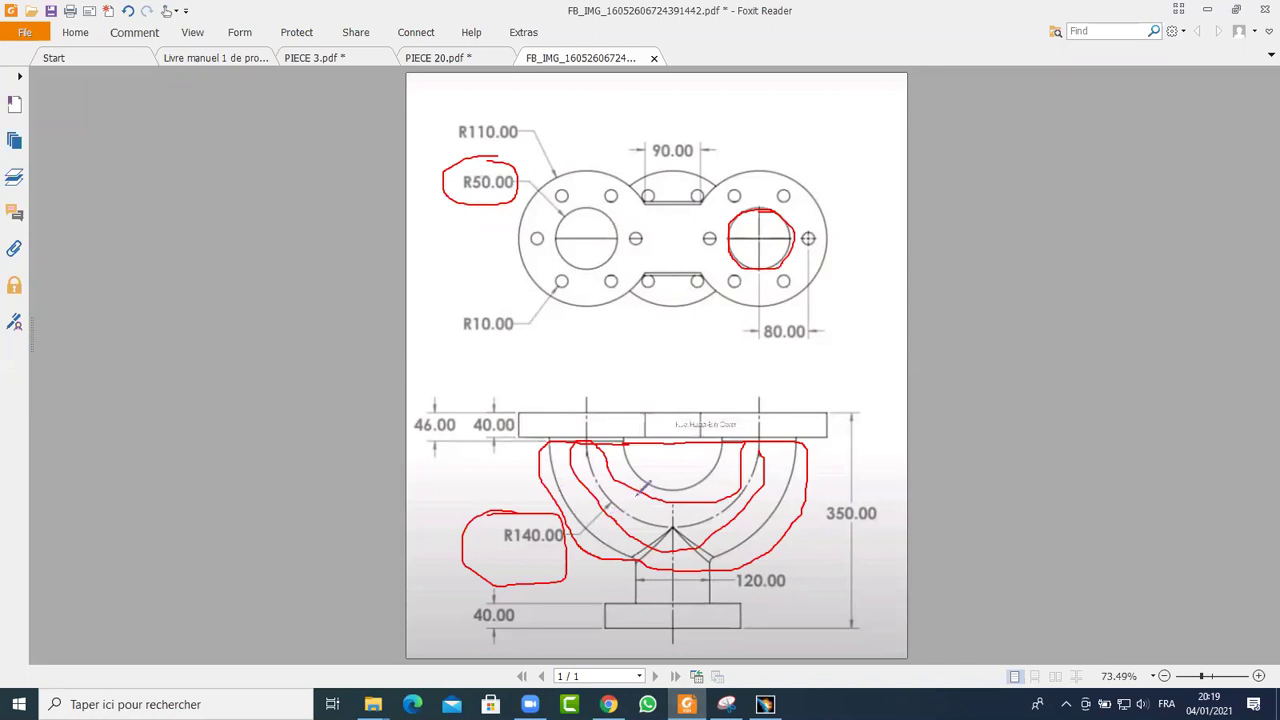
{"action": "scroll", "coordinate": [648, 465], "scroll_direction": "up", "scroll_amount": 3, "text": "ctrl"}
{"action": "scroll", "coordinate": [445, 358], "scroll_direction": "up", "scroll_amount": 2, "text": "ctrl"}
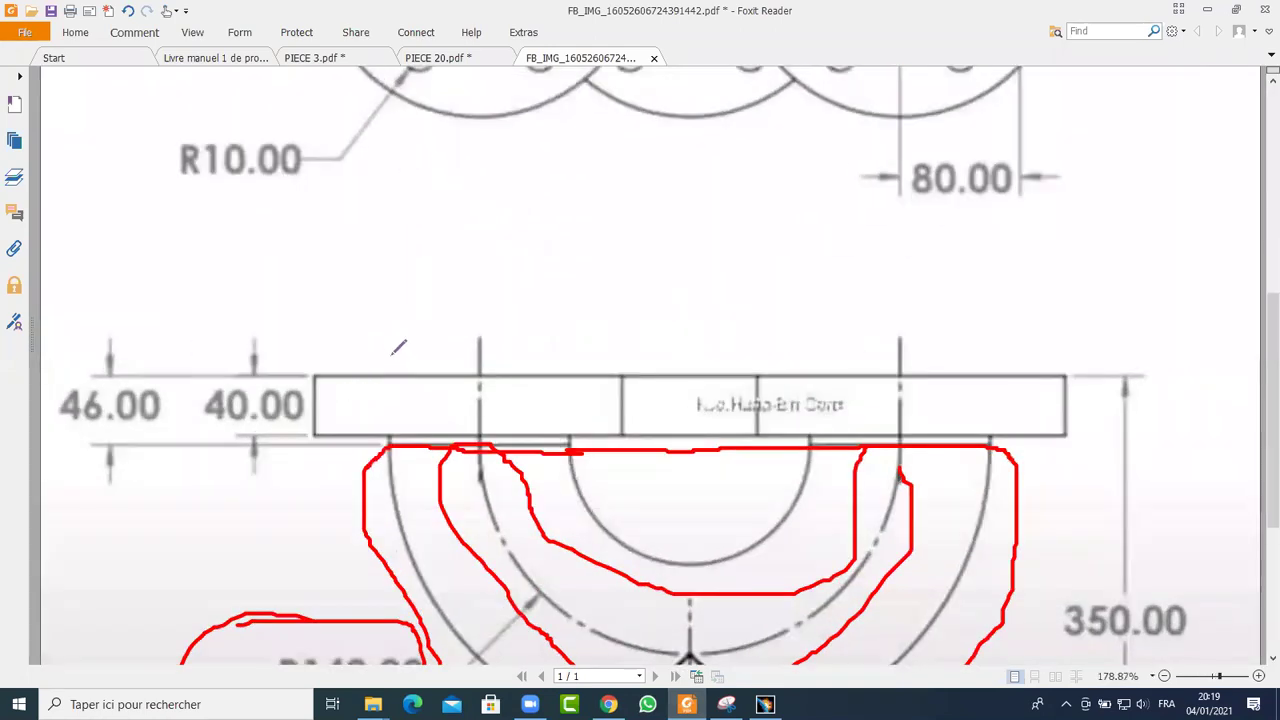
{"action": "mouse_move", "coordinate": [389, 351]}
{"action": "left_mouse_down"}
{"action": "mouse_move", "coordinate": [374, 405]}
{"action": "mouse_move", "coordinate": [384, 447]}
{"action": "mouse_move", "coordinate": [578, 451]}
{"action": "left_mouse_up"}
{"action": "mouse_move", "coordinate": [578, 399]}
{"action": "left_mouse_down"}
{"action": "mouse_move", "coordinate": [551, 350]}
{"action": "mouse_move", "coordinate": [422, 347]}
{"action": "mouse_move", "coordinate": [380, 372]}
{"action": "mouse_move", "coordinate": [377, 395]}
{"action": "left_mouse_up"}
{"action": "mouse_move", "coordinate": [1003, 440]}
{"action": "left_mouse_down"}
{"action": "mouse_move", "coordinate": [992, 380]}
{"action": "mouse_move", "coordinate": [956, 357]}
{"action": "mouse_move", "coordinate": [817, 366]}
{"action": "mouse_move", "coordinate": [805, 379]}
{"action": "mouse_move", "coordinate": [804, 456]}
{"action": "mouse_move", "coordinate": [1000, 452]}
{"action": "left_mouse_up"}
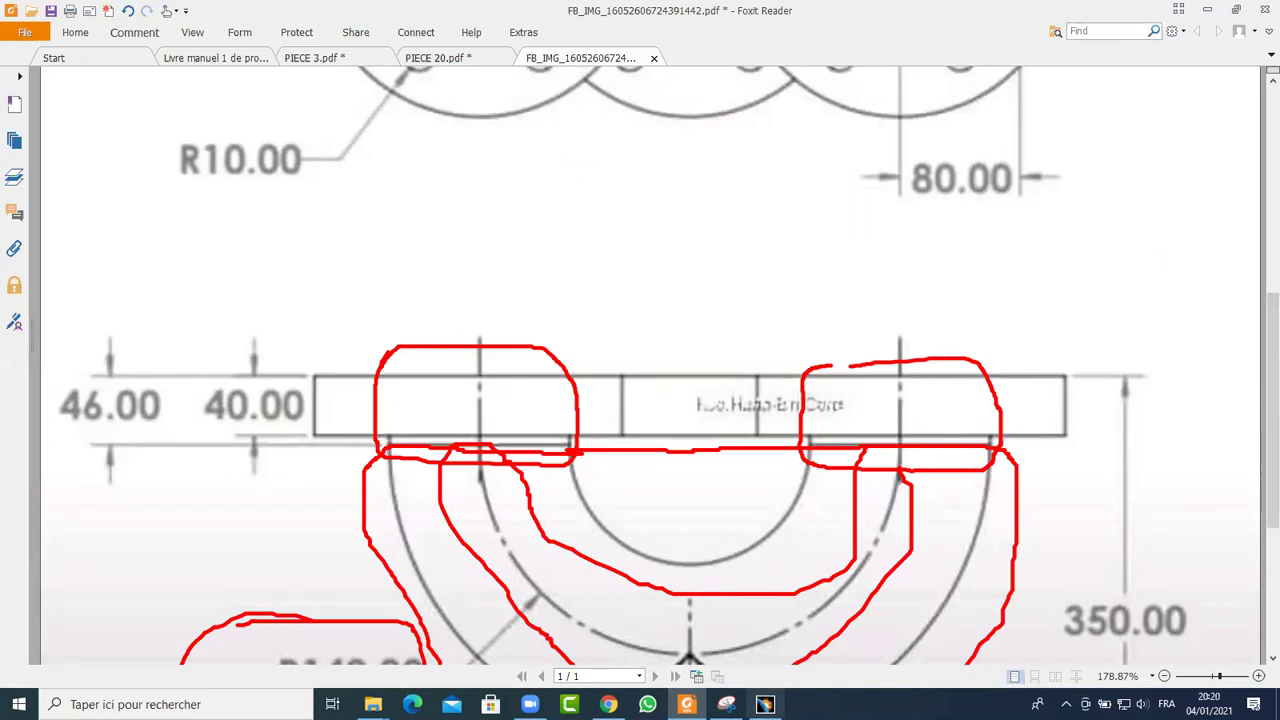
{"action": "left_click", "coordinate": [765, 704]}
Undo the rib and delete the circle profile, keeping only the arc
{"action": "key", "text": "ctrl+z"}
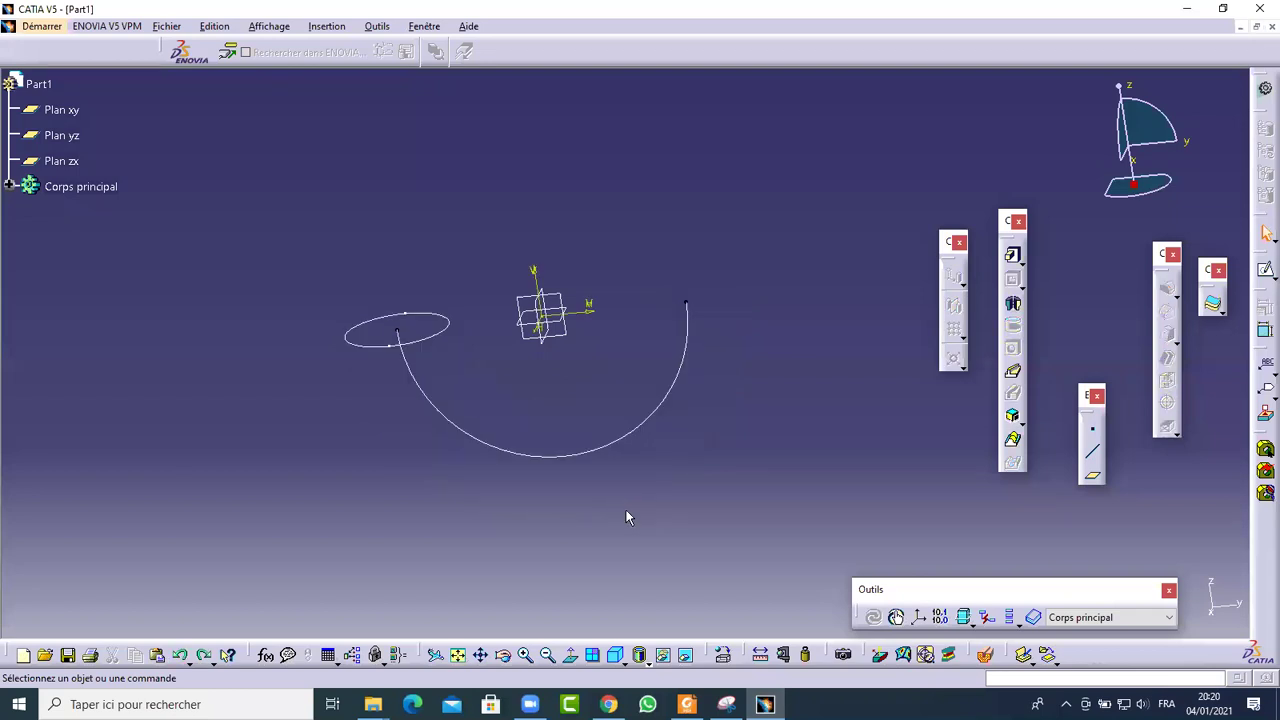
{"action": "left_click", "coordinate": [445, 327]}
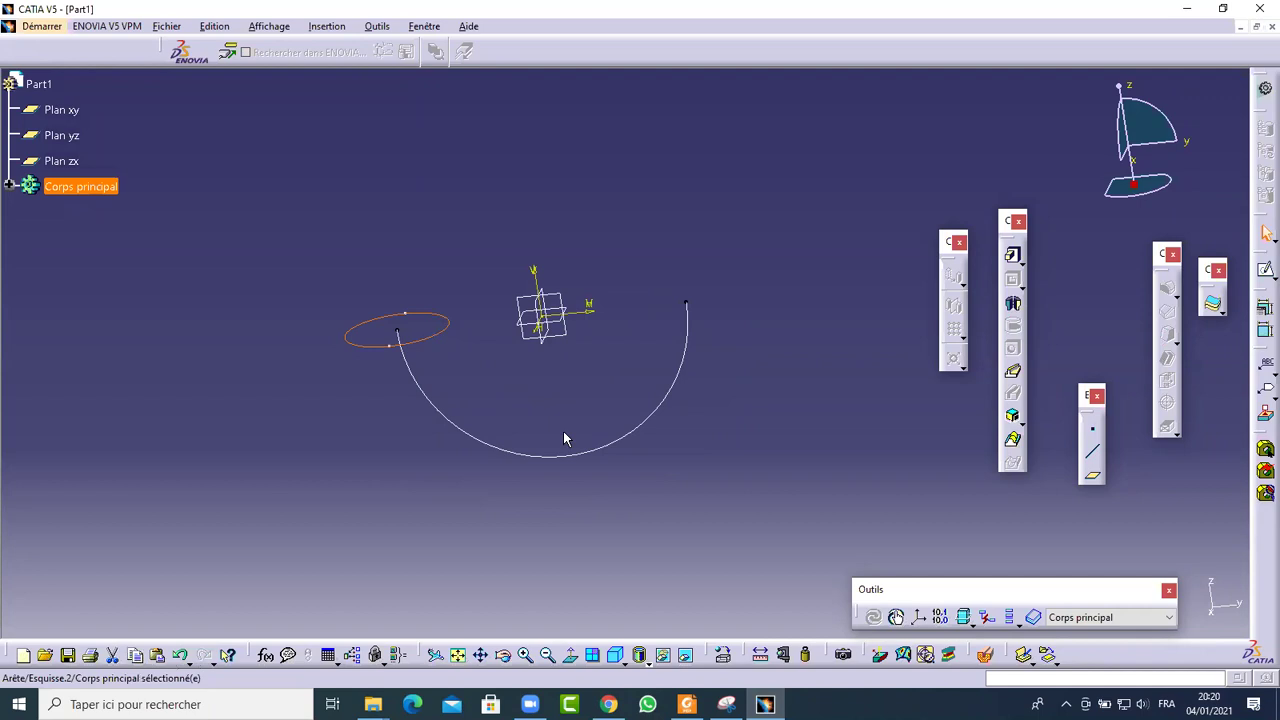
{"action": "key", "text": "Delete"}
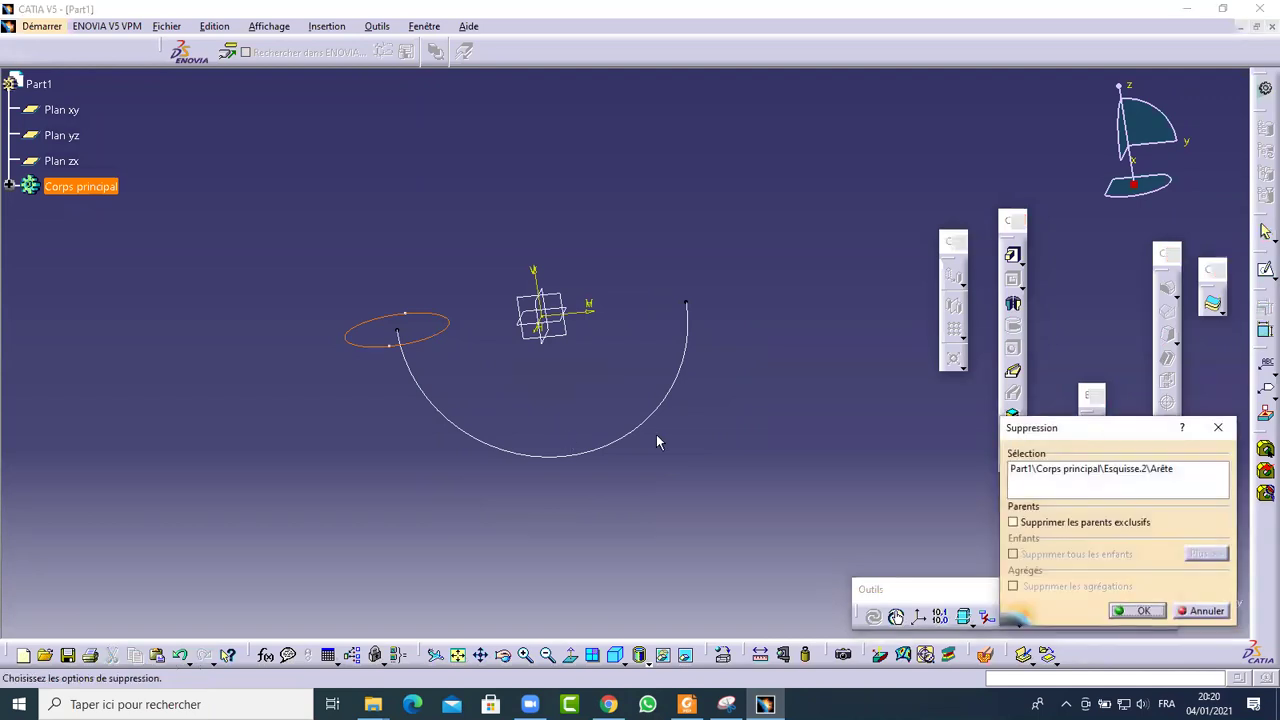
{"action": "left_click", "coordinate": [1138, 612]}
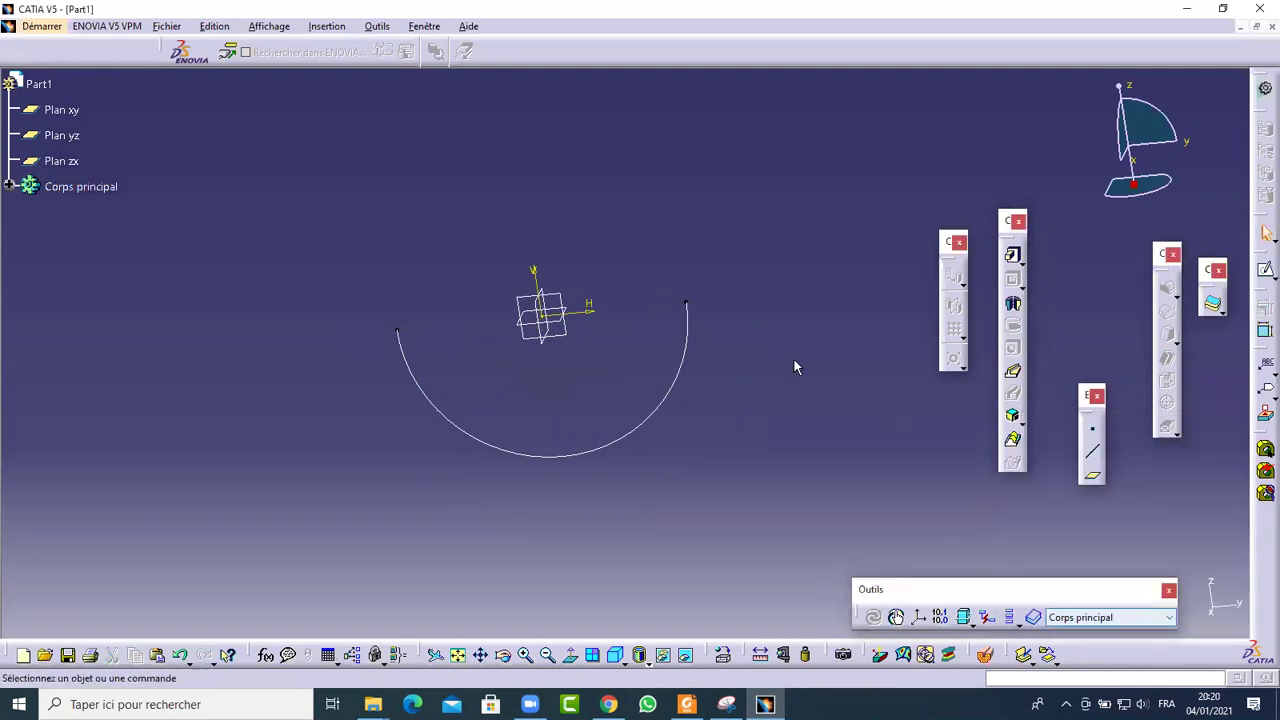
Reopen the R140 arc sketch for editing
{"action": "double_click", "coordinate": [690, 315]}
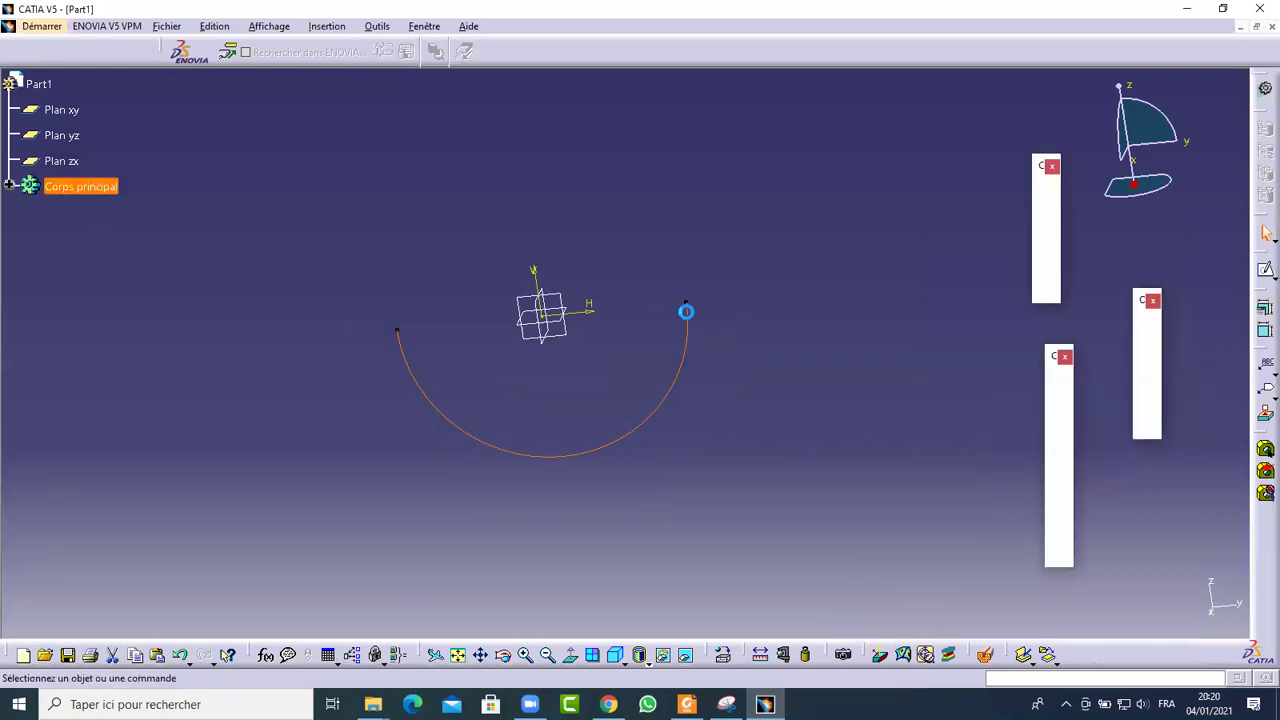
{"action": "mouse_move", "coordinate": [658, 236]}
{"action": "middle_mouse_down"}
{"action": "mouse_move", "coordinate": [734, 298]}
{"action": "mouse_move", "coordinate": [651, 440]}
{"action": "mouse_move", "coordinate": [634, 403]}
{"action": "mouse_move", "coordinate": [684, 327]}
{"action": "mouse_move", "coordinate": [651, 406]}
{"action": "middle_mouse_up"}
{"action": "mouse_move", "coordinate": [566, 437]}
{"action": "middle_mouse_down"}
{"action": "mouse_move", "coordinate": [594, 417]}
{"action": "mouse_move", "coordinate": [572, 433]}
{"action": "mouse_move", "coordinate": [587, 442]}
{"action": "middle_mouse_up"}
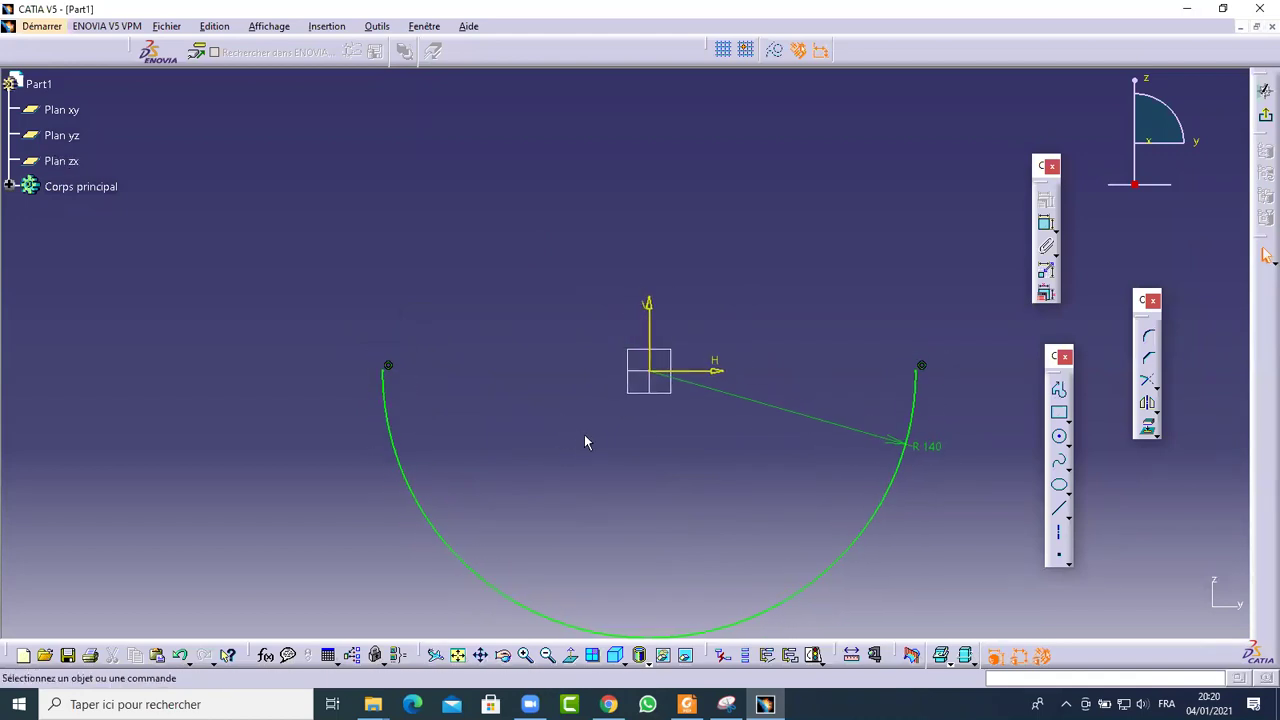
{"action": "key", "text": "Escape"}
Draw a vertical line about 33 mm long up from the arc's right endpoint and mirror it about the vertical axis
{"action": "left_click", "coordinate": [1057, 392]}
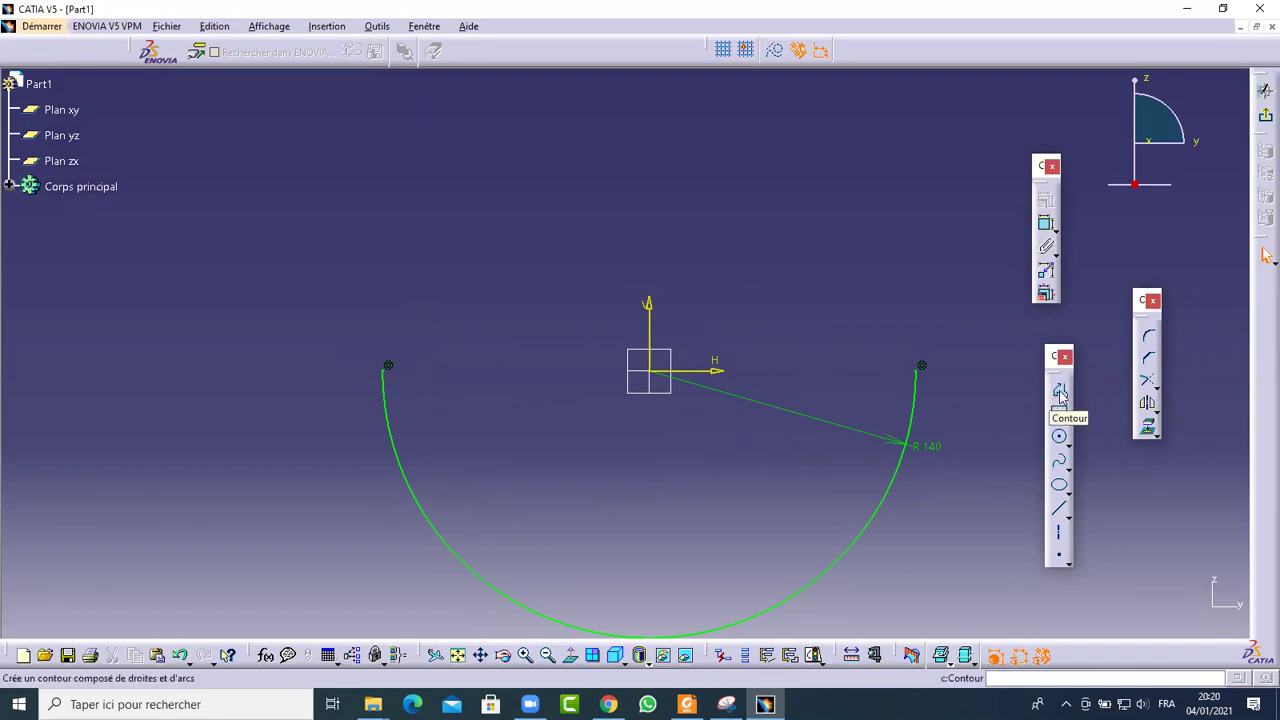
{"action": "left_click", "coordinate": [921, 362]}
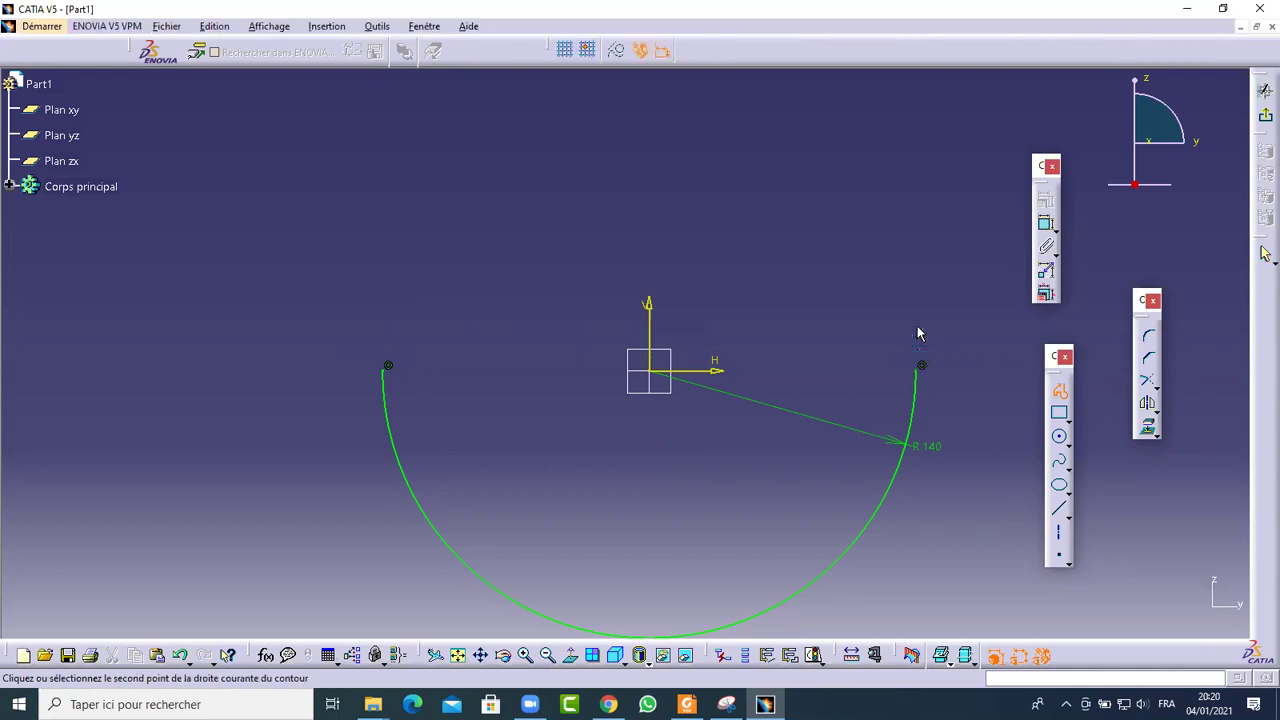
{"action": "left_click", "coordinate": [915, 309]}
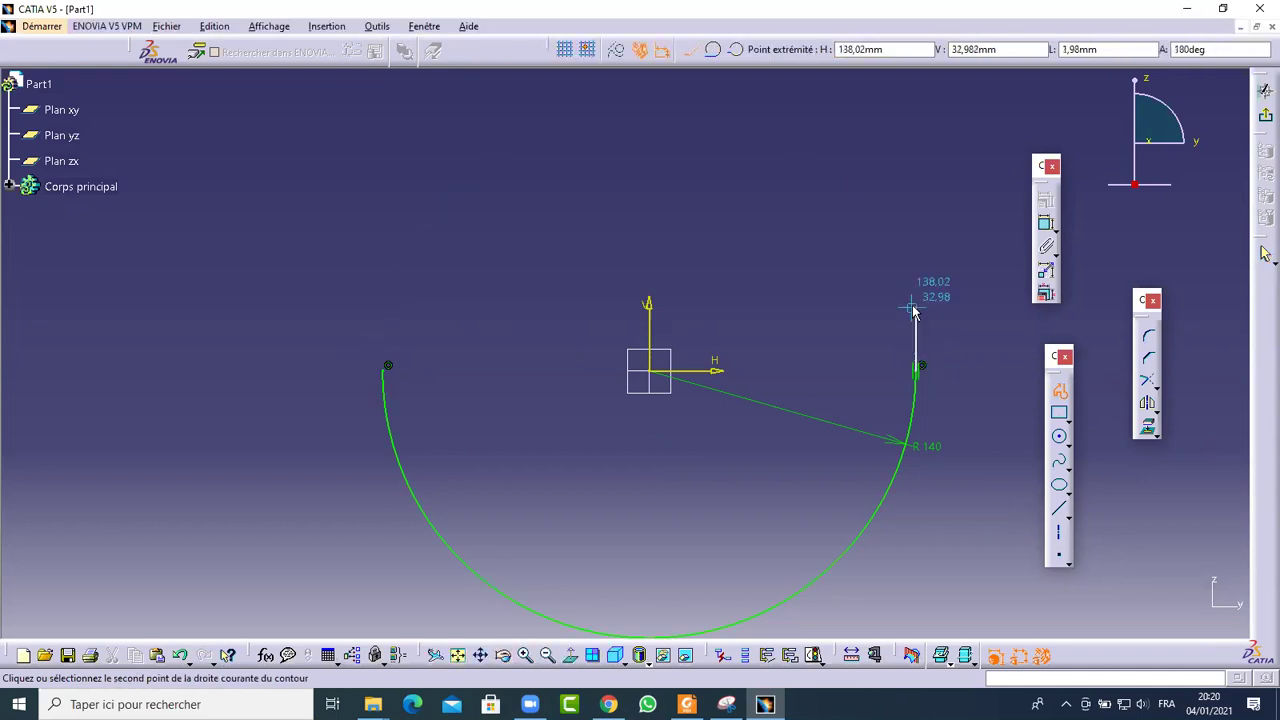
{"action": "key", "text": "Escape"}
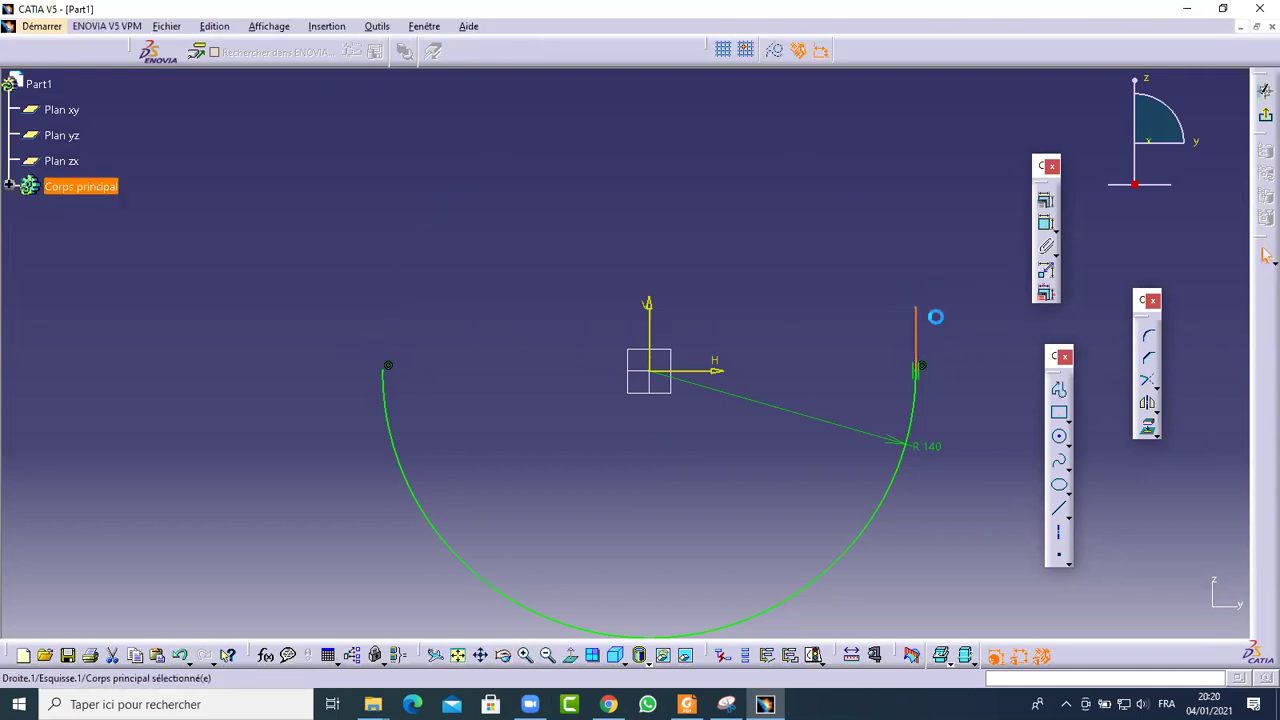
{"action": "left_click", "coordinate": [1147, 403]}
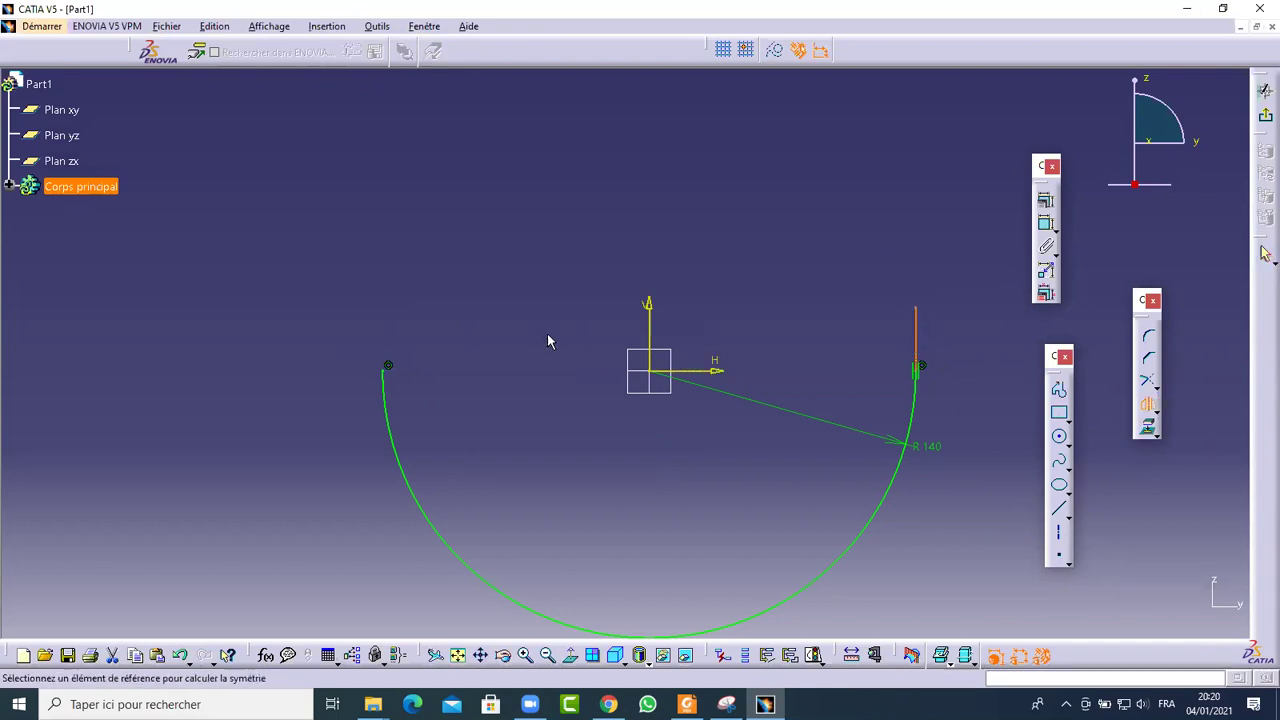
{"action": "left_click", "coordinate": [660, 320]}
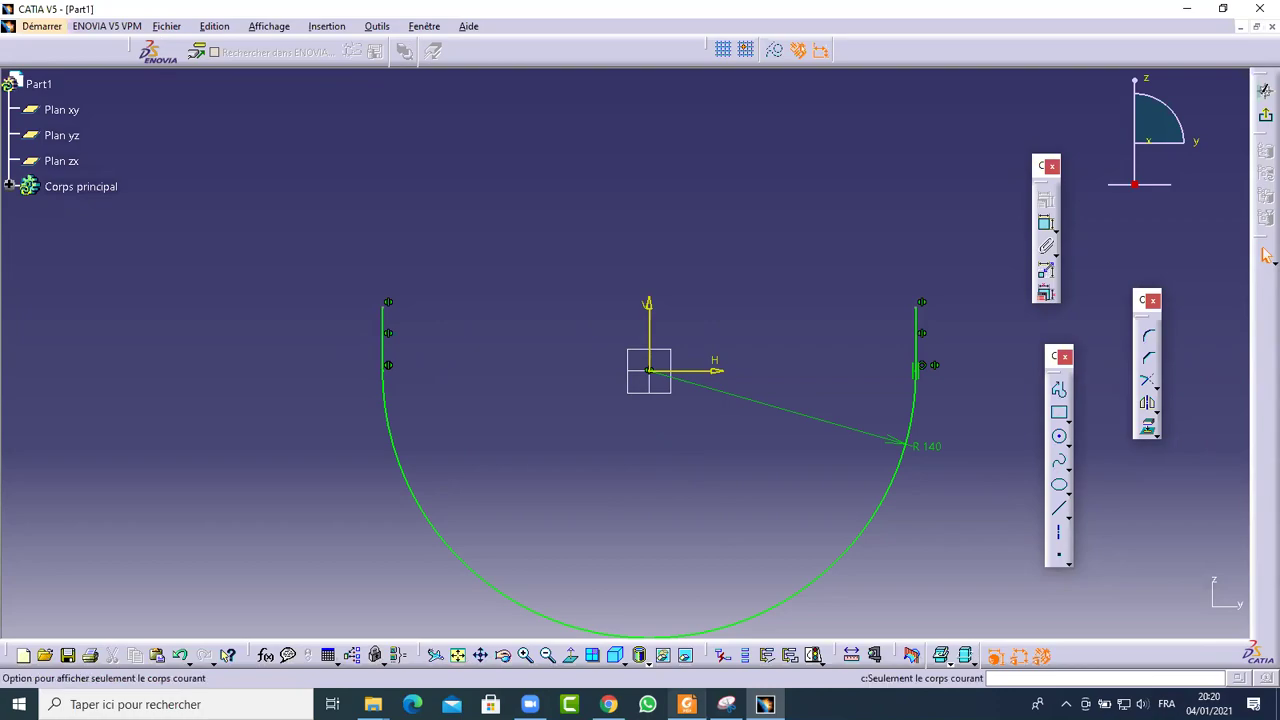
Circle the 46.00 dimension freehand in the Foxit Reader drawing and return to CATIA
{"action": "left_click", "coordinate": [686, 704]}
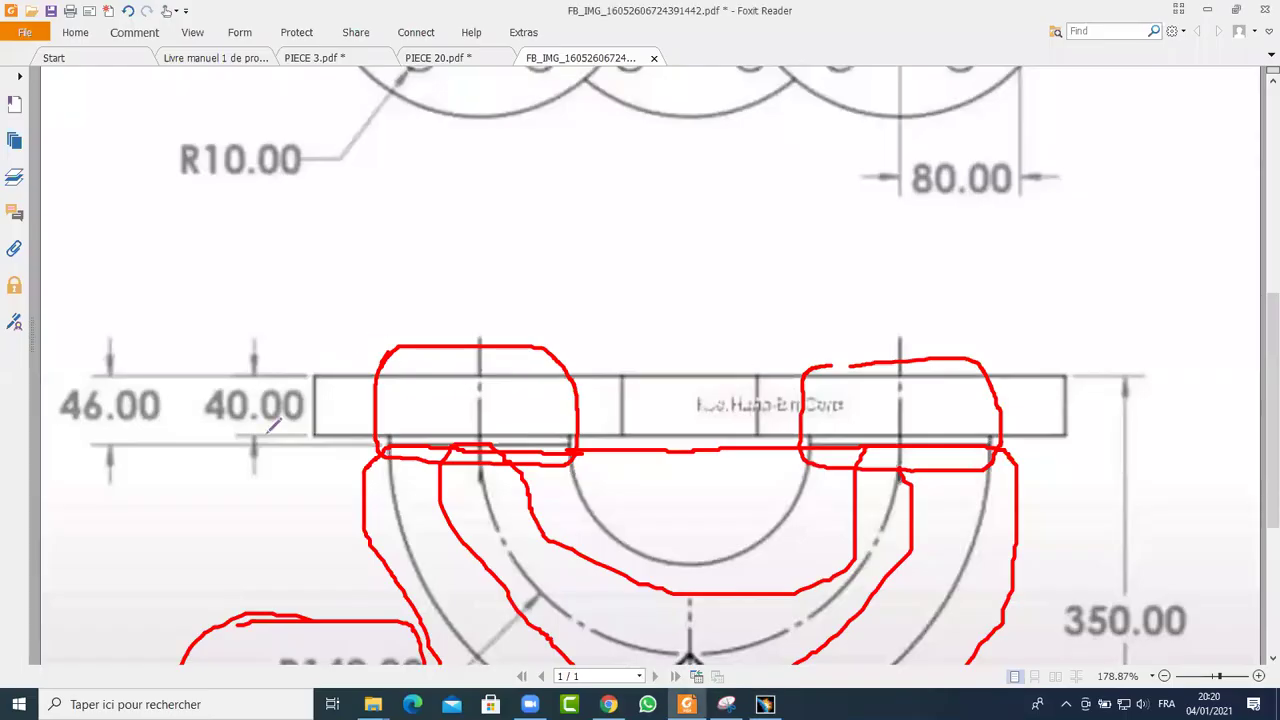
{"action": "mouse_move", "coordinate": [121, 365]}
{"action": "left_mouse_down"}
{"action": "mouse_move", "coordinate": [56, 359]}
{"action": "mouse_move", "coordinate": [52, 437]}
{"action": "mouse_move", "coordinate": [95, 482]}
{"action": "mouse_move", "coordinate": [186, 441]}
{"action": "mouse_move", "coordinate": [164, 367]}
{"action": "mouse_move", "coordinate": [115, 366]}
{"action": "left_mouse_up"}
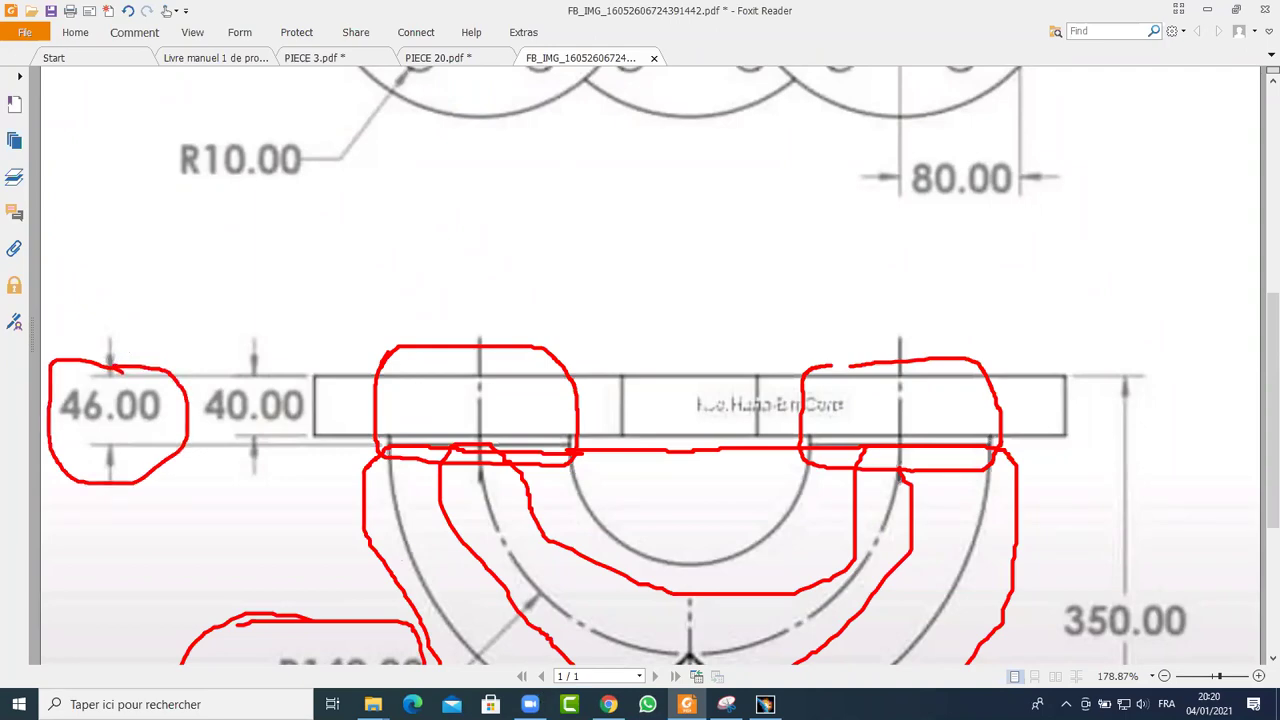
{"action": "left_click", "coordinate": [765, 704]}
Dimension the right vertical line of the U-shaped centreline and set its length to 46 mm
{"action": "left_click", "coordinate": [1045, 222]}
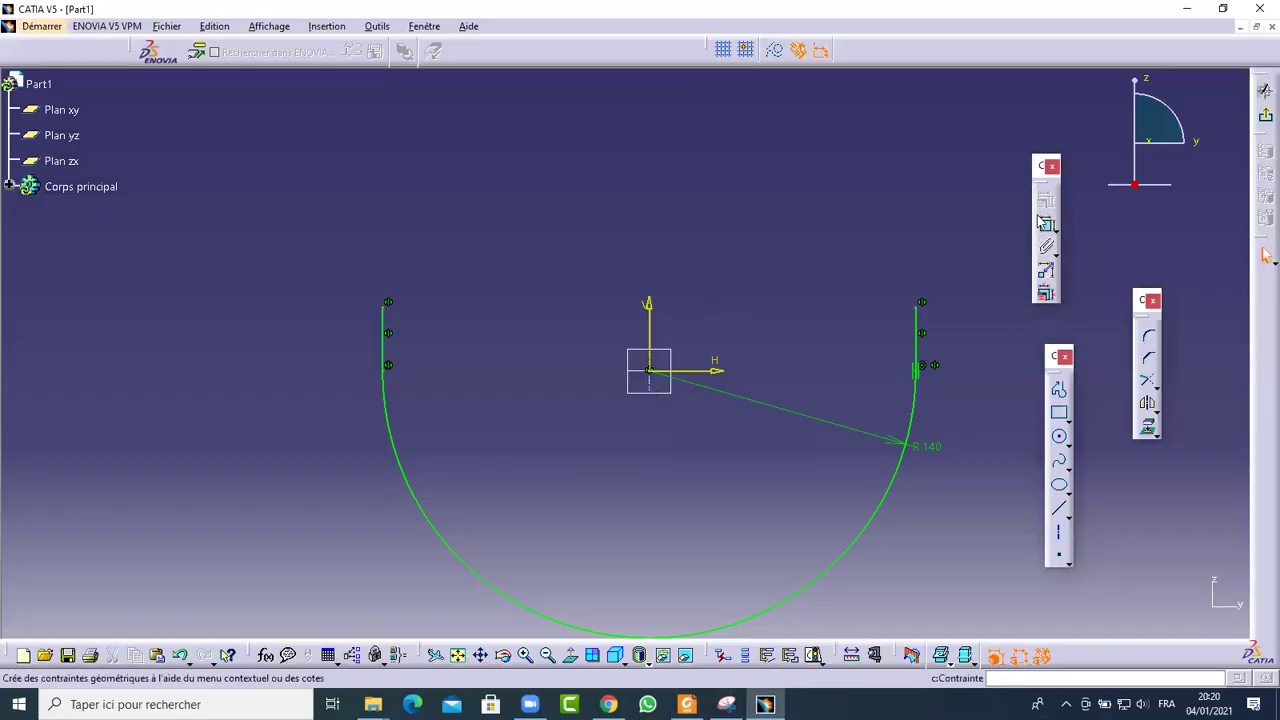
{"action": "left_click", "coordinate": [920, 336]}
{"action": "left_click", "coordinate": [986, 326]}
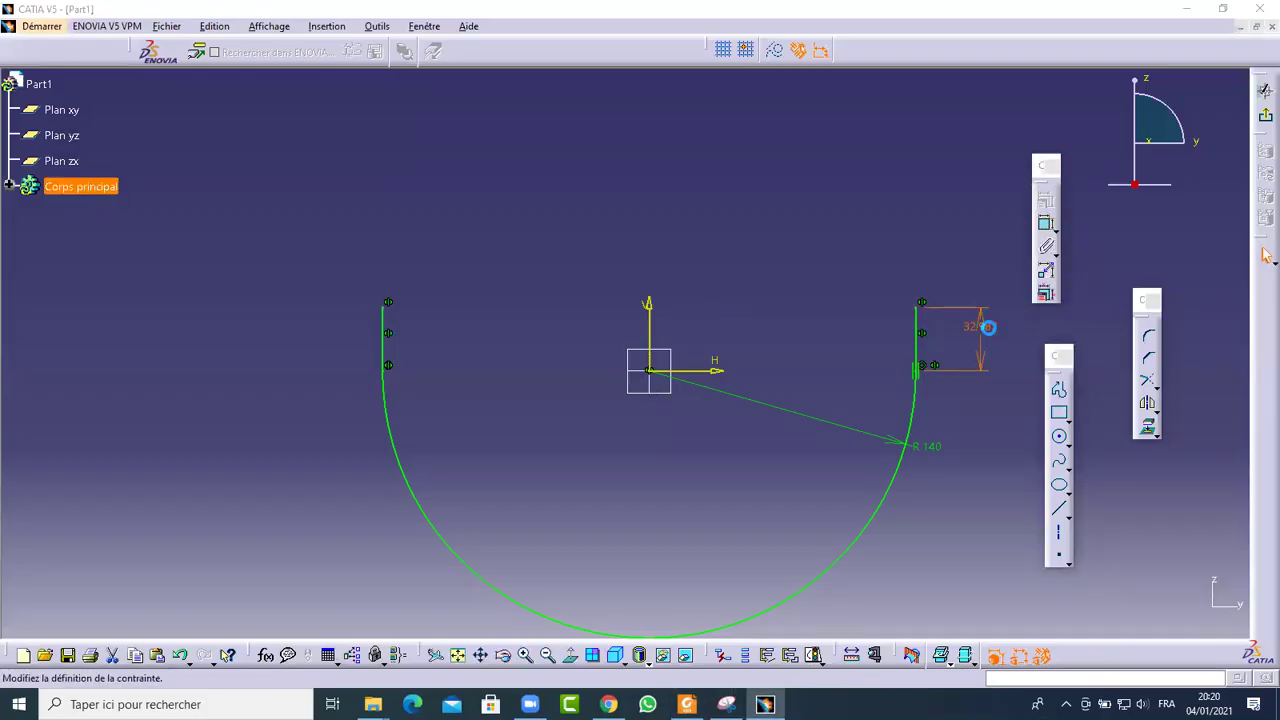
{"action": "double_click", "coordinate": [978, 328]}
{"action": "type", "text": "46"}
{"action": "left_click", "coordinate": [640, 236]}
Exit the centreline sketch and return to the 3D part
{"action": "mouse_move", "coordinate": [872, 264]}
{"action": "middle_mouse_down"}
{"action": "mouse_move", "coordinate": [808, 266]}
{"action": "mouse_move", "coordinate": [820, 297]}
{"action": "mouse_move", "coordinate": [717, 306]}
{"action": "mouse_move", "coordinate": [693, 255]}
{"action": "mouse_move", "coordinate": [740, 325]}
{"action": "middle_mouse_up"}
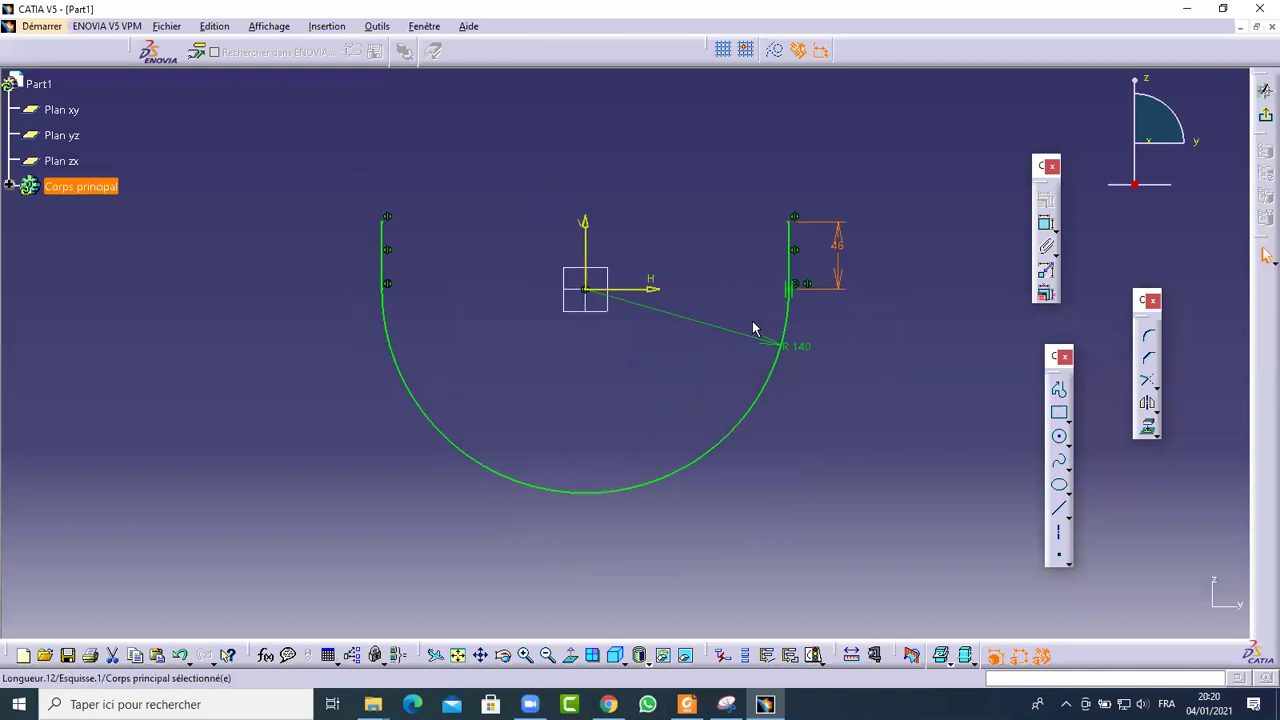
{"action": "mouse_move", "coordinate": [686, 203]}
{"action": "middle_mouse_down"}
{"action": "mouse_move", "coordinate": [693, 192]}
{"action": "mouse_move", "coordinate": [689, 202]}
{"action": "middle_mouse_up"}
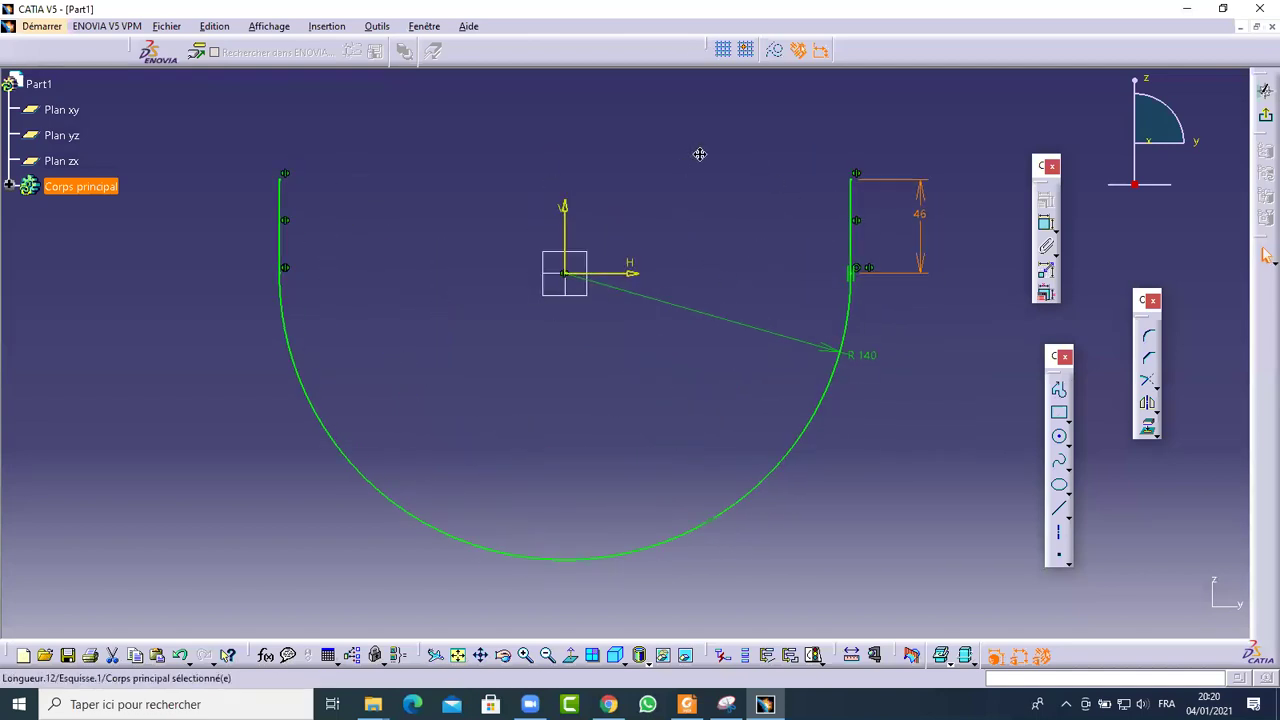
{"action": "middle_click_drag", "start_coordinate": [613, 128], "coordinate": [897, 203]}
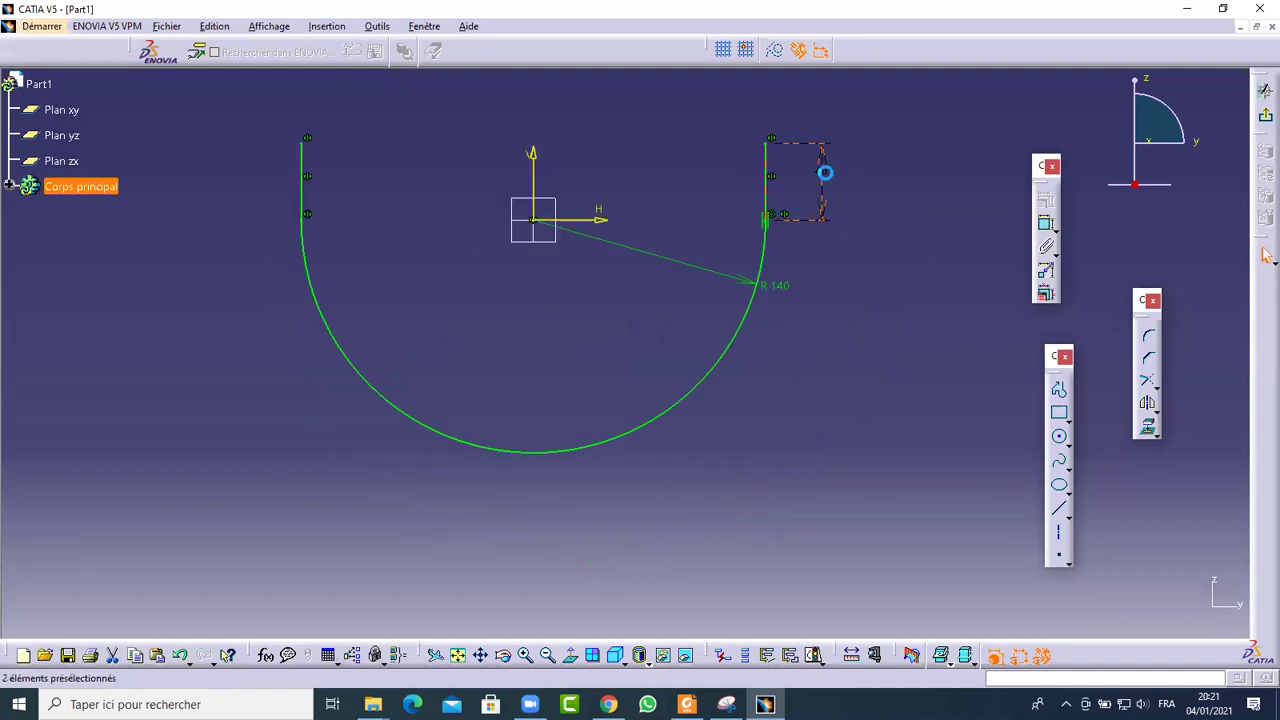
{"action": "mouse_move", "coordinate": [586, 126]}
{"action": "middle_mouse_down"}
{"action": "mouse_move", "coordinate": [670, 268]}
{"action": "mouse_move", "coordinate": [738, 261]}
{"action": "middle_mouse_up"}
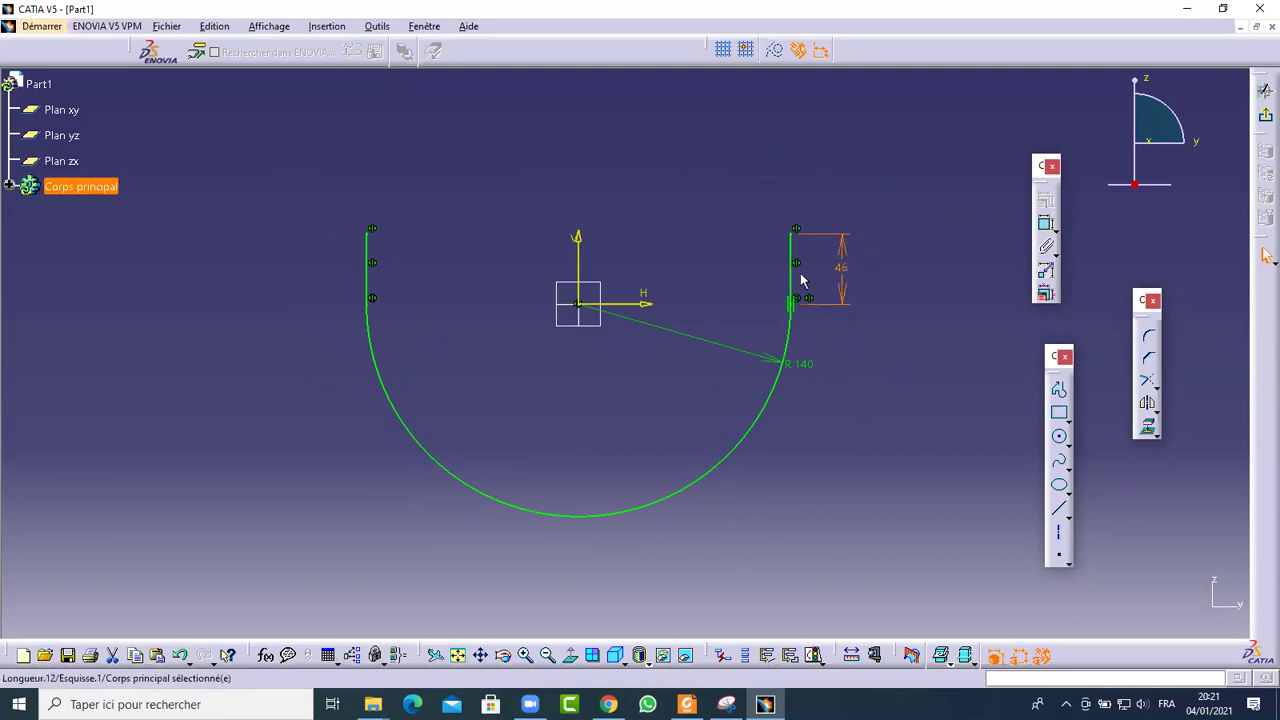
{"action": "mouse_move", "coordinate": [663, 177]}
{"action": "middle_mouse_down"}
{"action": "mouse_move", "coordinate": [654, 251]}
{"action": "mouse_move", "coordinate": [629, 173]}
{"action": "middle_mouse_up"}
{"action": "left_click", "coordinate": [735, 213]}
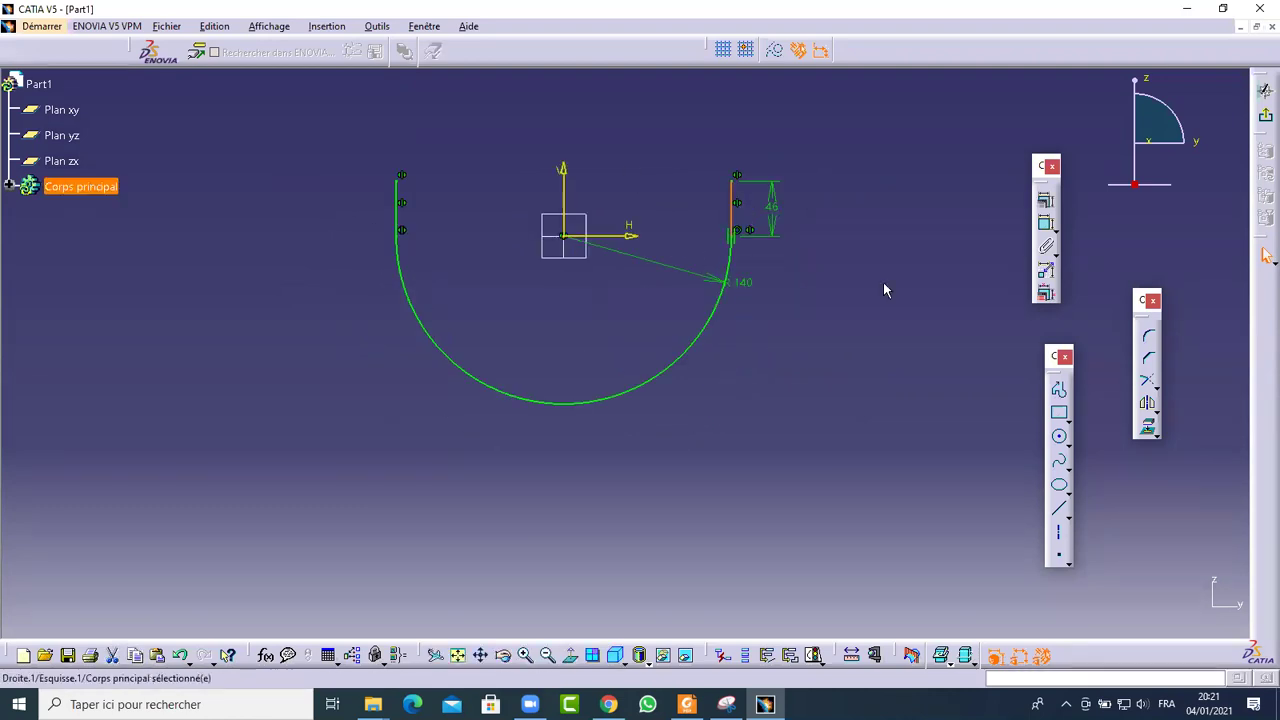
{"action": "middle_click_drag", "start_coordinate": [895, 147], "coordinate": [893, 178]}
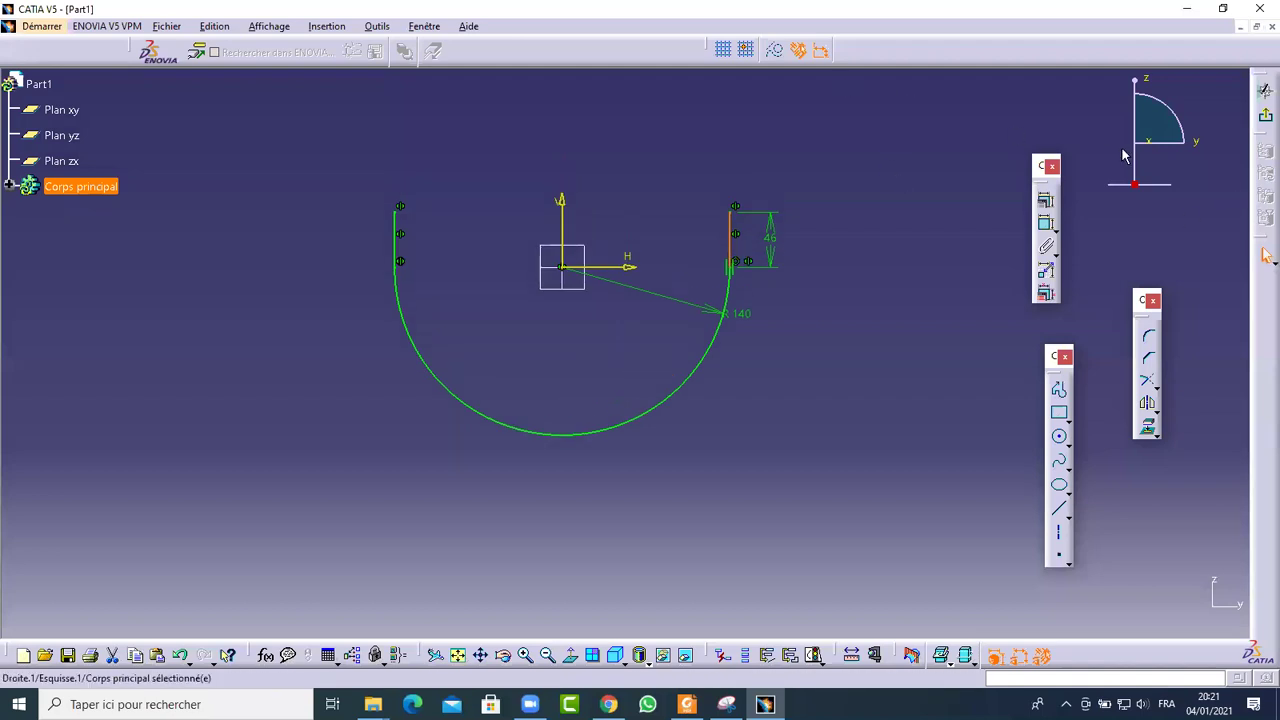
{"action": "left_click", "coordinate": [1262, 119]}
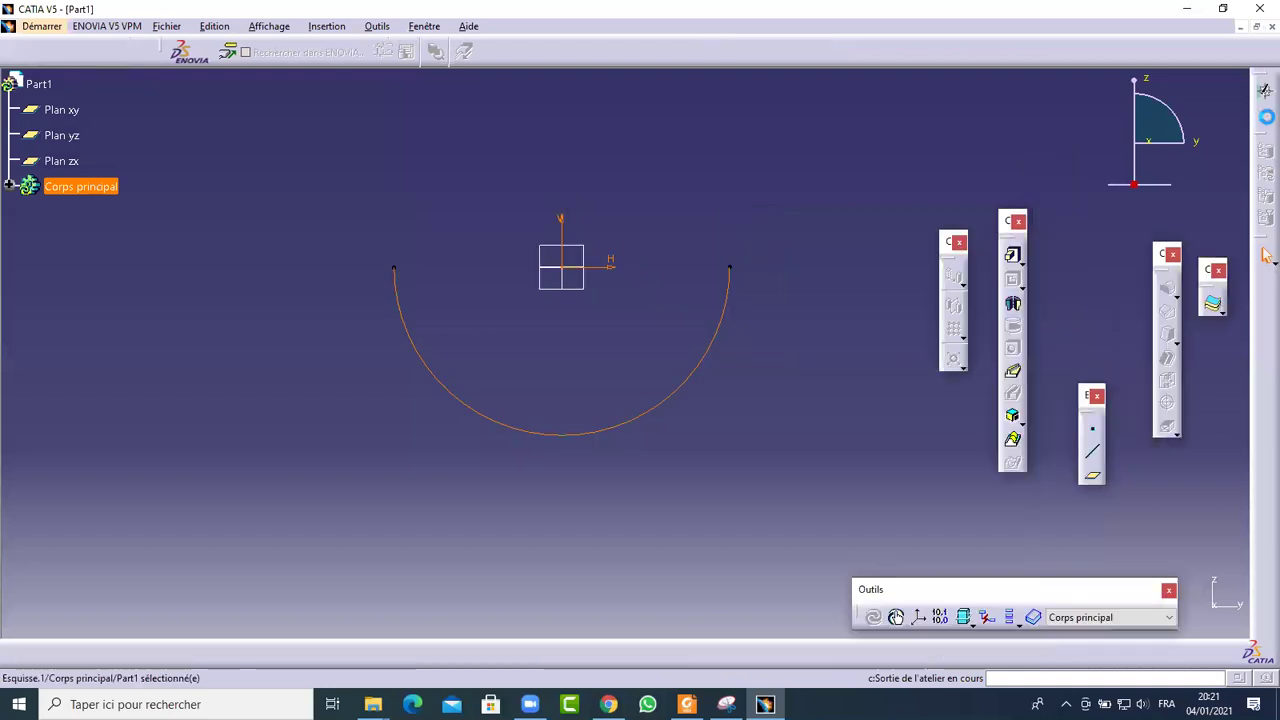
{"action": "left_click", "coordinate": [762, 208]}
{"action": "mouse_move", "coordinate": [835, 218]}
{"action": "middle_mouse_down"}
{"action": "mouse_move", "coordinate": [715, 309]}
{"action": "mouse_move", "coordinate": [803, 289]}
{"action": "mouse_move", "coordinate": [849, 226]}
{"action": "mouse_move", "coordinate": [757, 380]}
{"action": "mouse_move", "coordinate": [741, 292]}
{"action": "middle_mouse_up"}
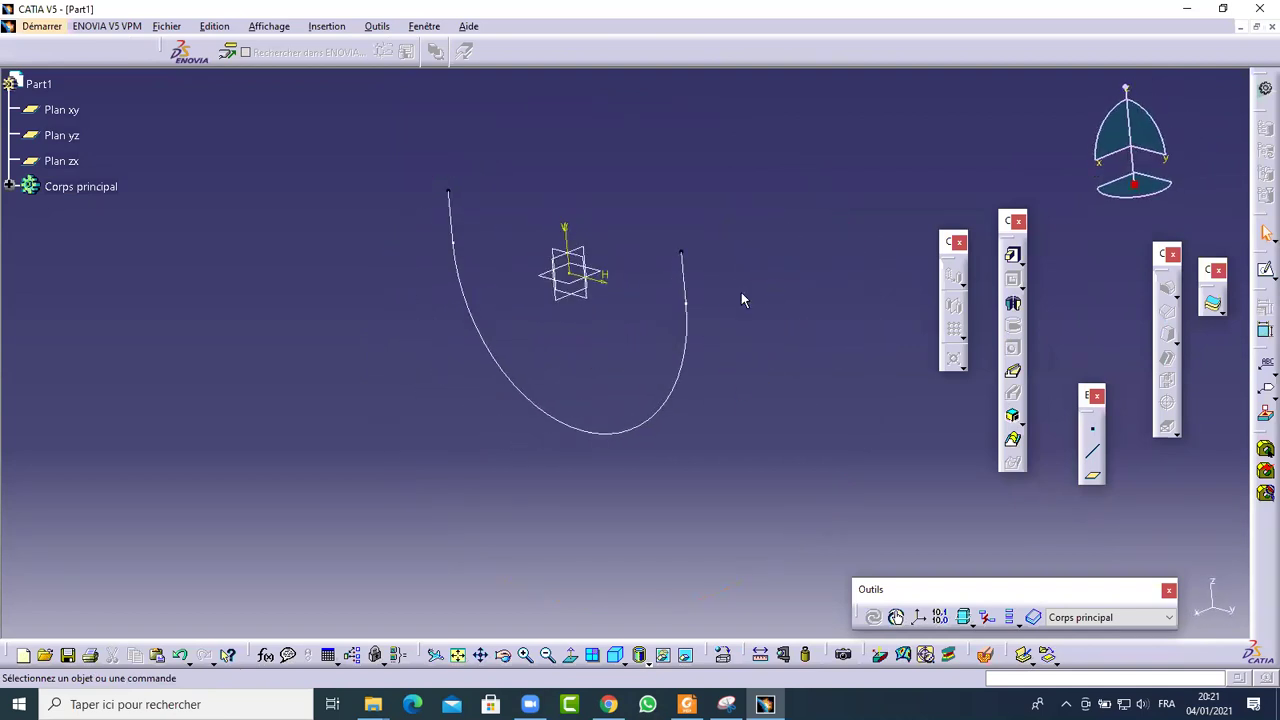
{"action": "left_click", "coordinate": [604, 278]}
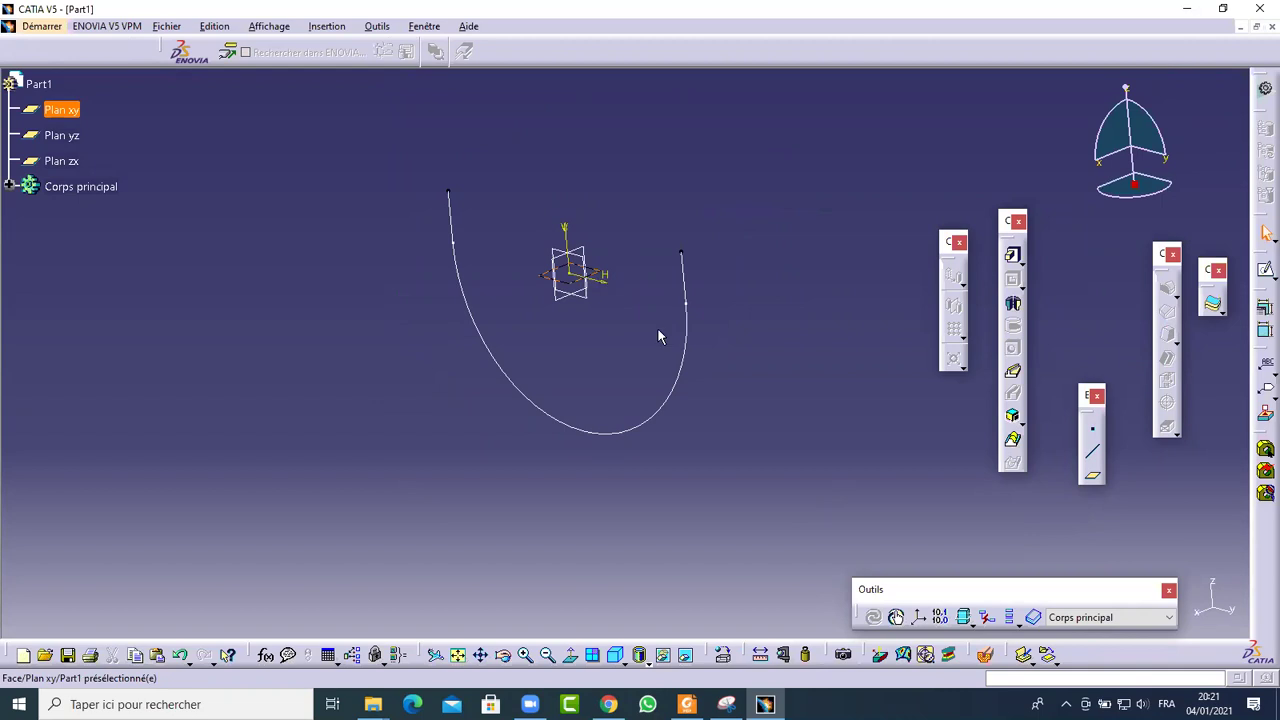
{"action": "left_click", "coordinate": [788, 461]}
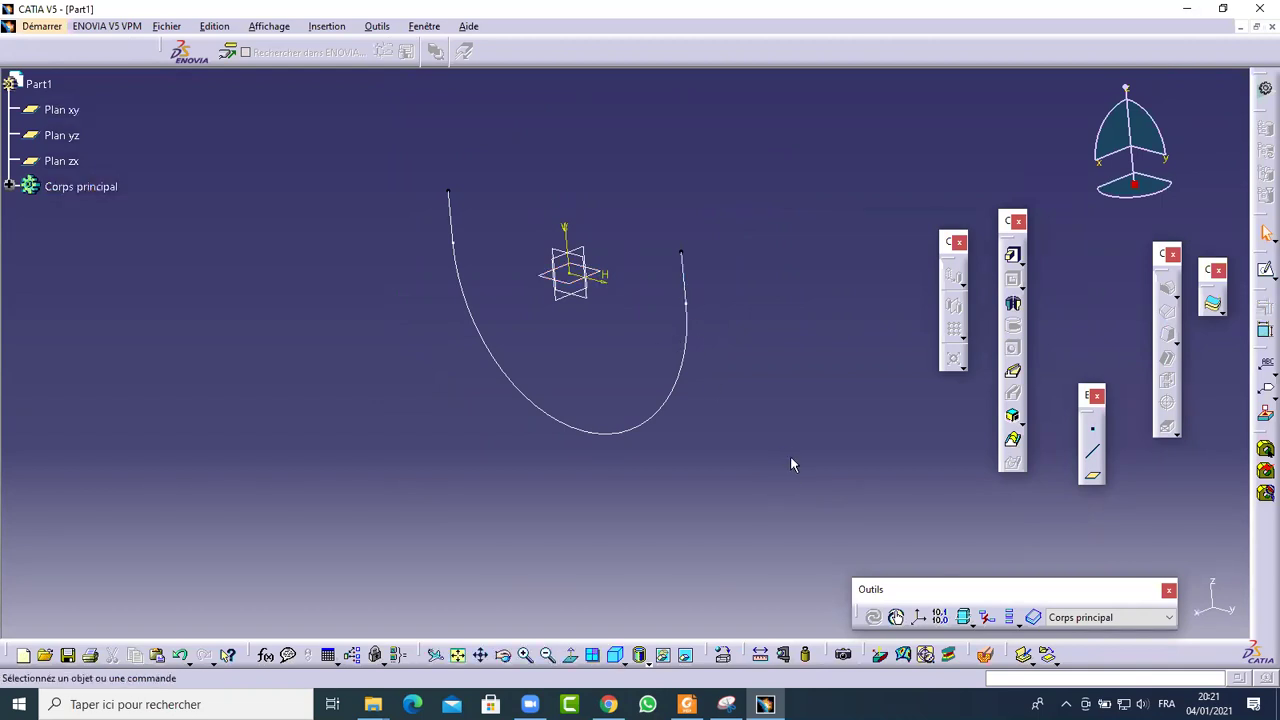
{"action": "left_click", "coordinate": [1093, 480]}
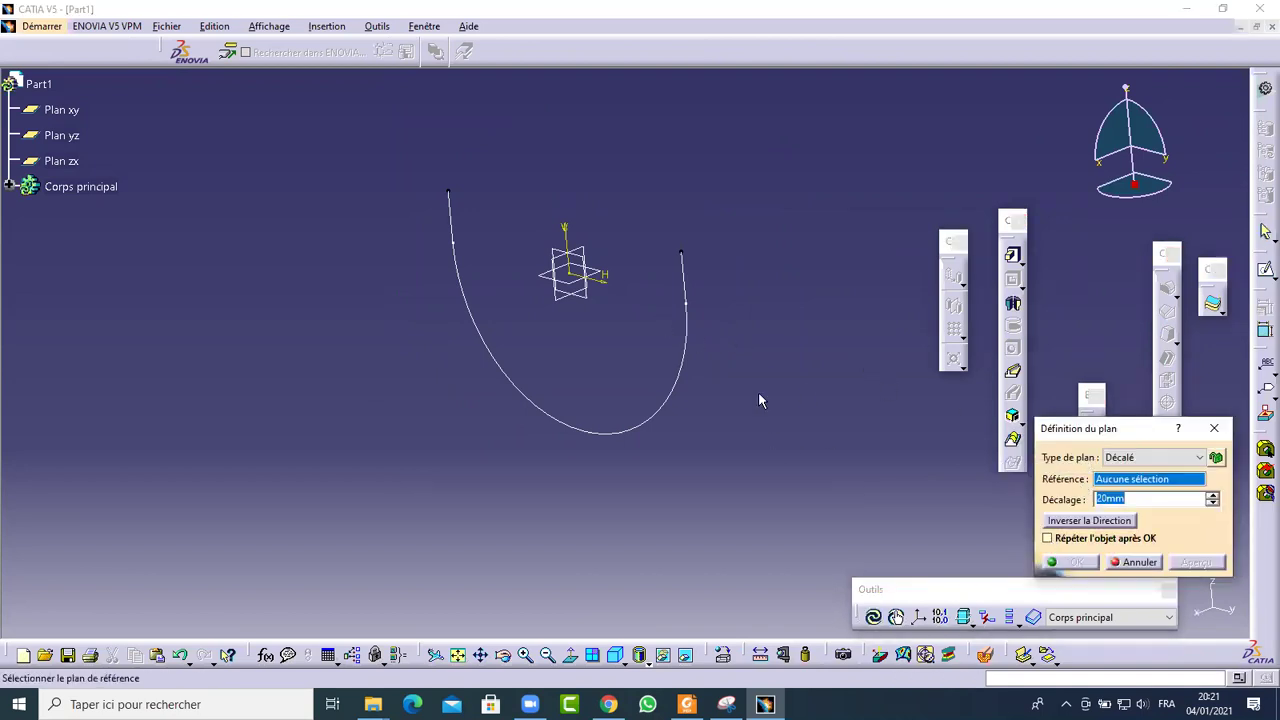
{"action": "left_click", "coordinate": [606, 277]}
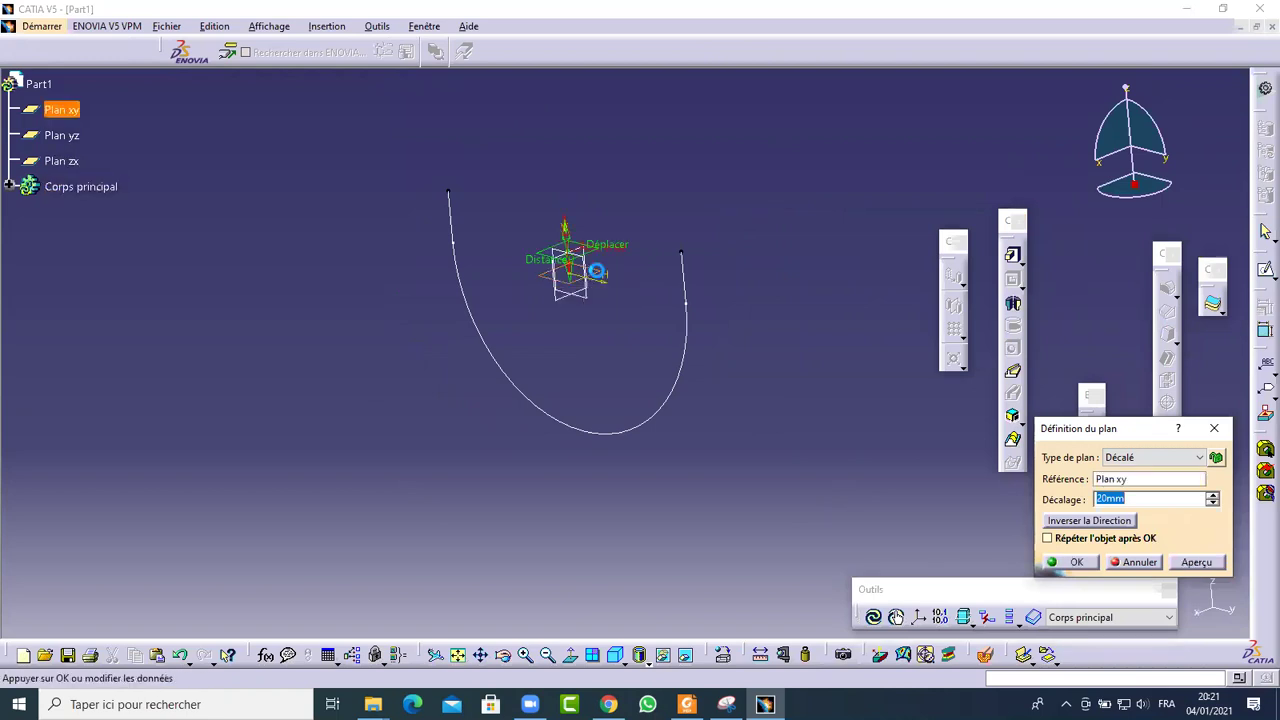
{"action": "left_click", "coordinate": [681, 255]}
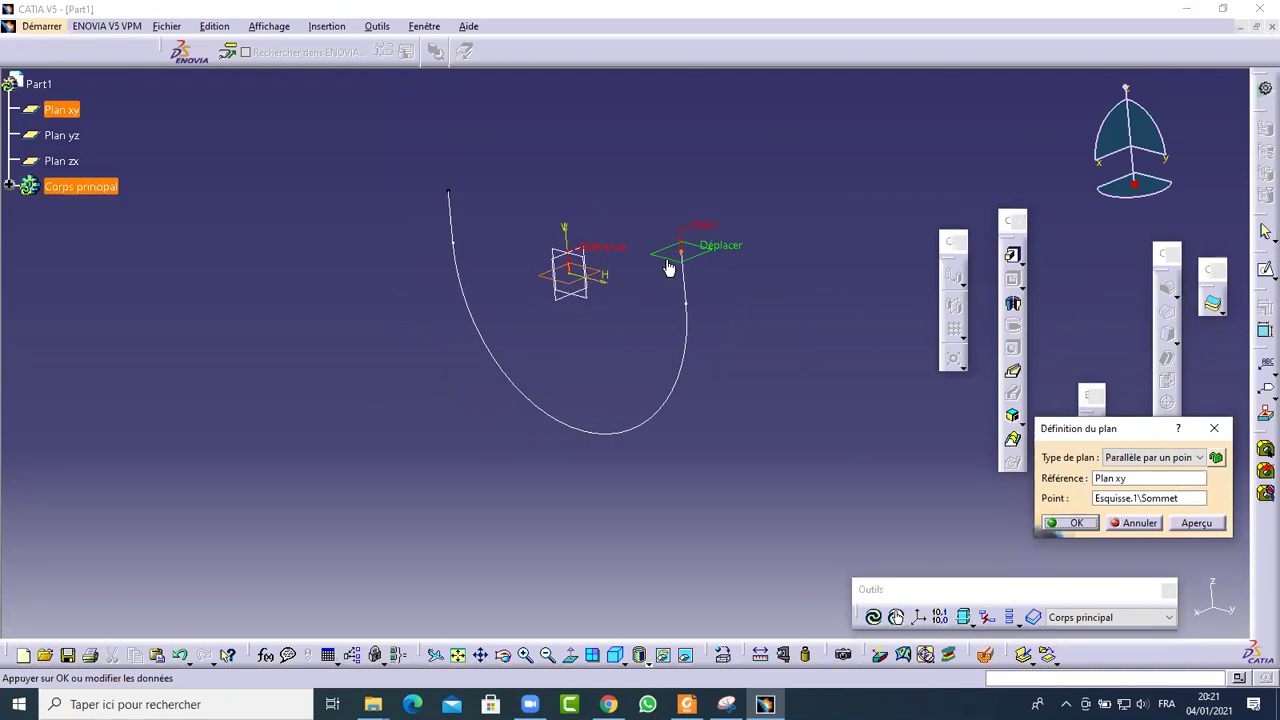
{"action": "middle_click_drag", "start_coordinate": [627, 300], "coordinate": [755, 280]}
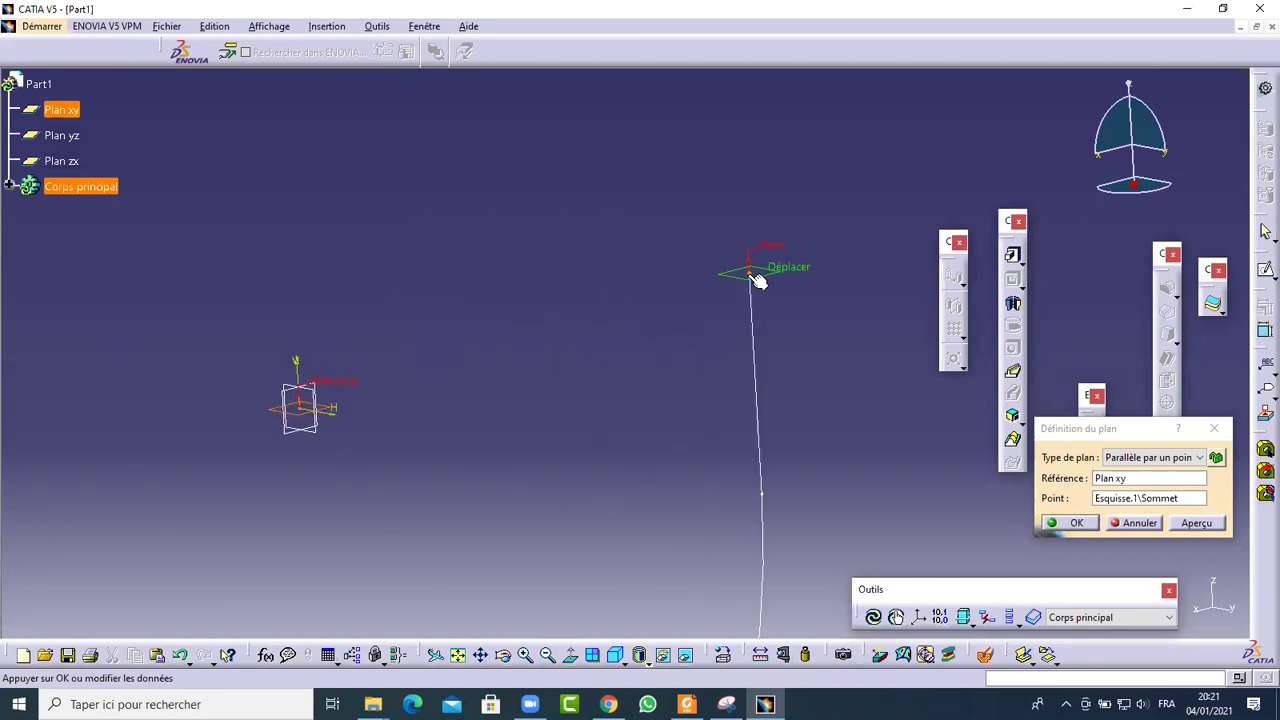
{"action": "middle_click_drag", "start_coordinate": [558, 277], "coordinate": [589, 425]}
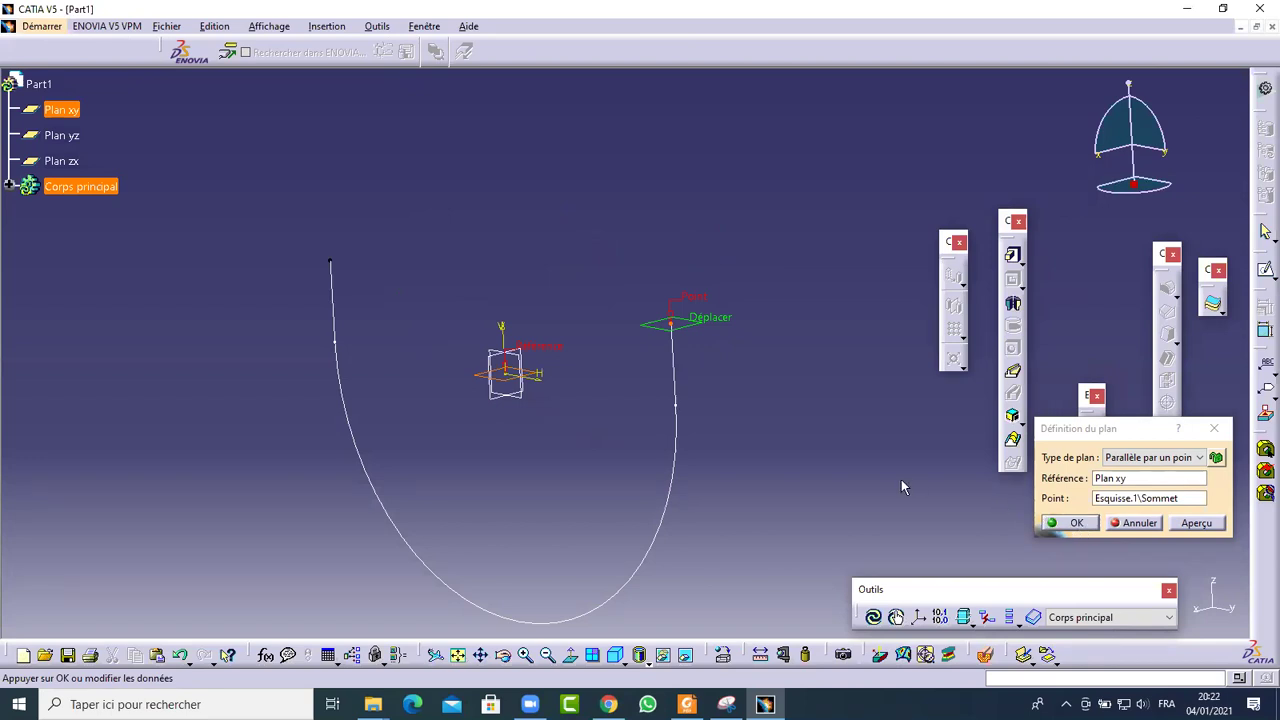
{"action": "left_click", "coordinate": [1160, 460]}
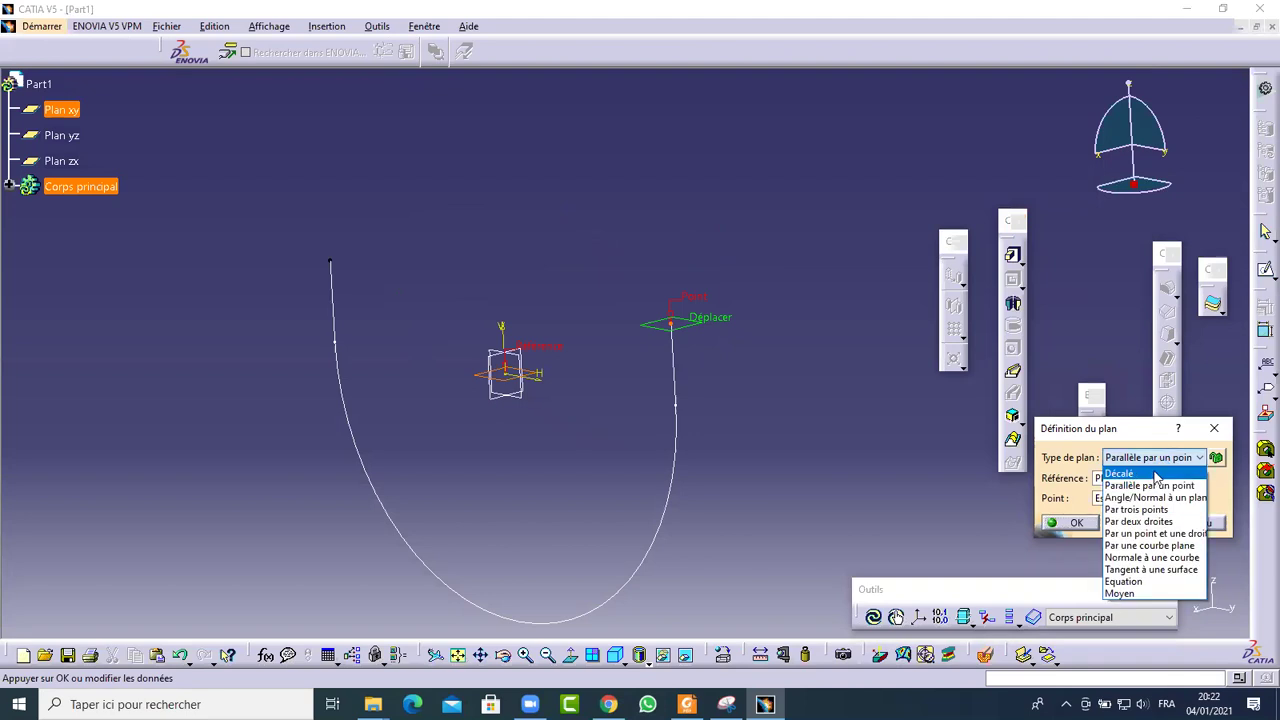
{"action": "left_click", "coordinate": [1150, 474]}
{"action": "left_click", "coordinate": [1137, 562]}
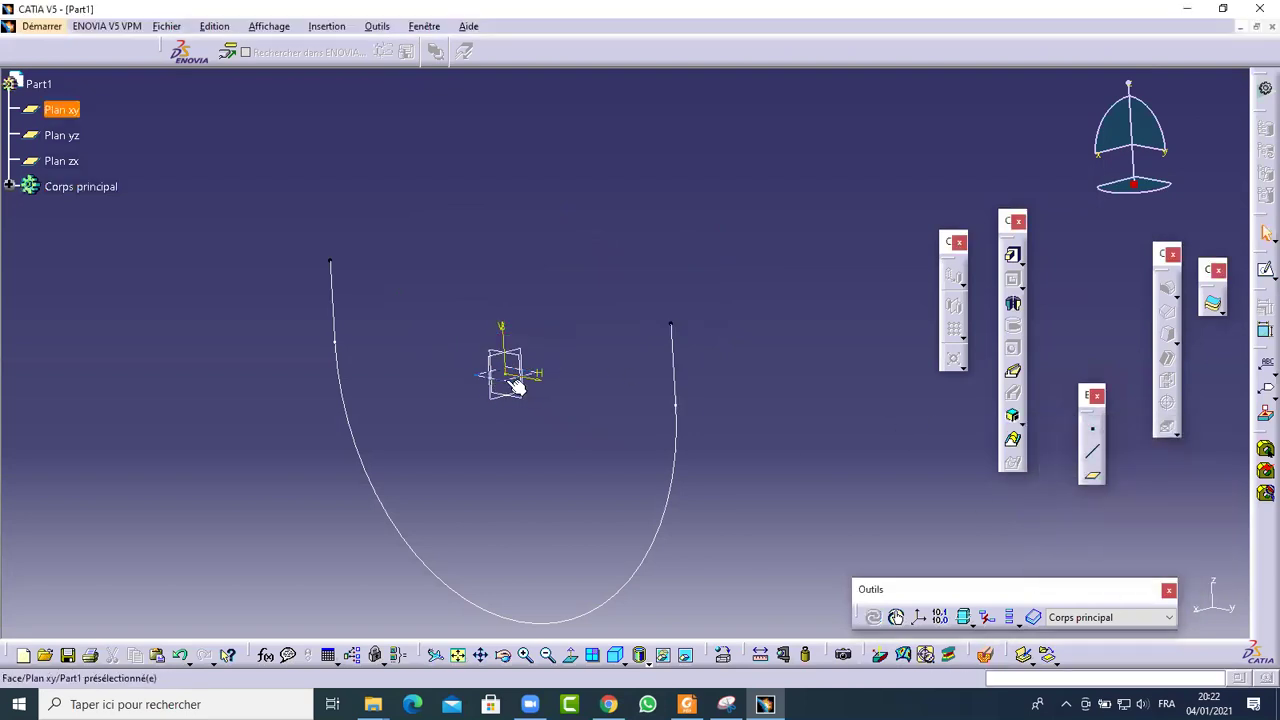
{"action": "left_click", "coordinate": [1094, 473]}
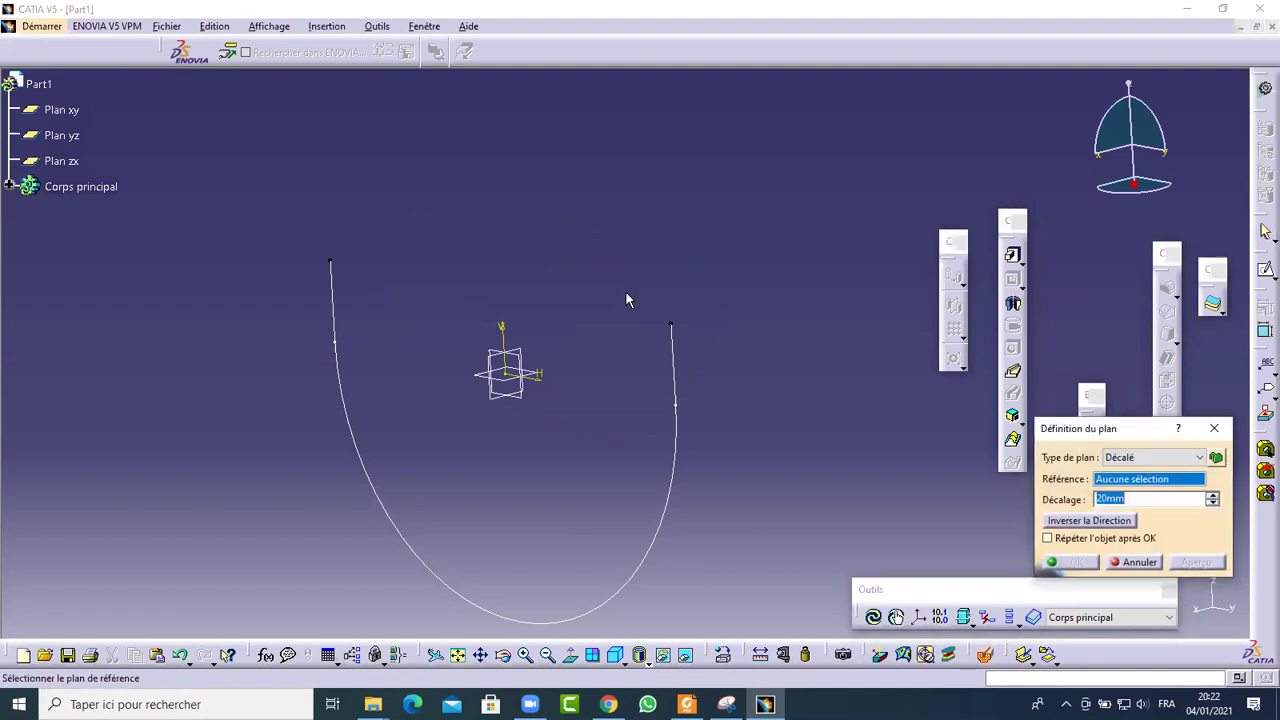
{"action": "left_click", "coordinate": [677, 369]}
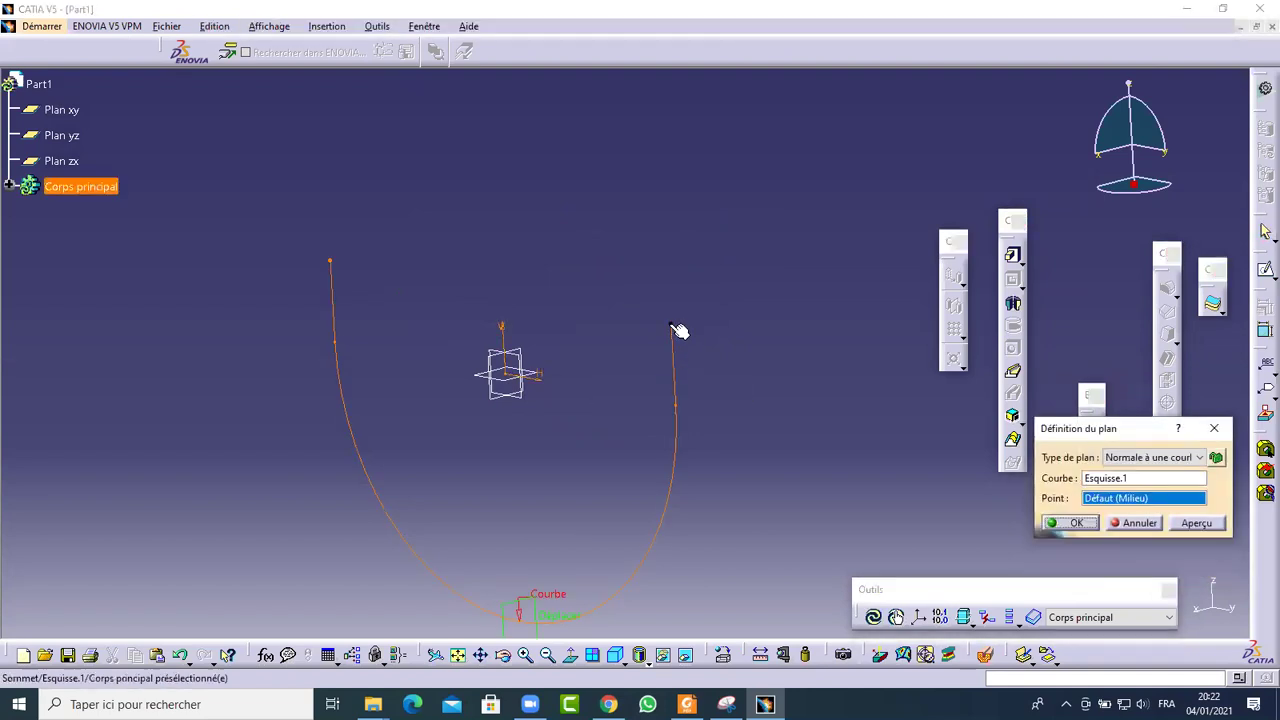
{"action": "left_click", "coordinate": [684, 338]}
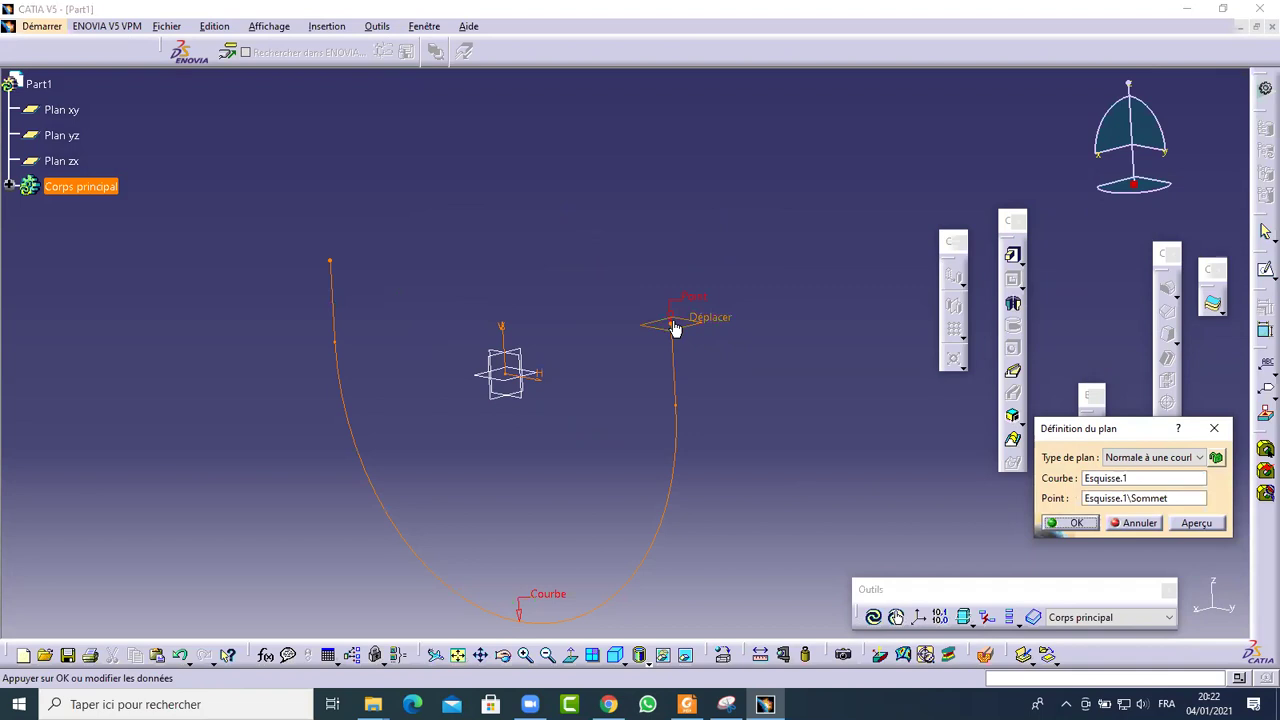
{"action": "middle_click_drag", "start_coordinate": [698, 328], "coordinate": [597, 327]}
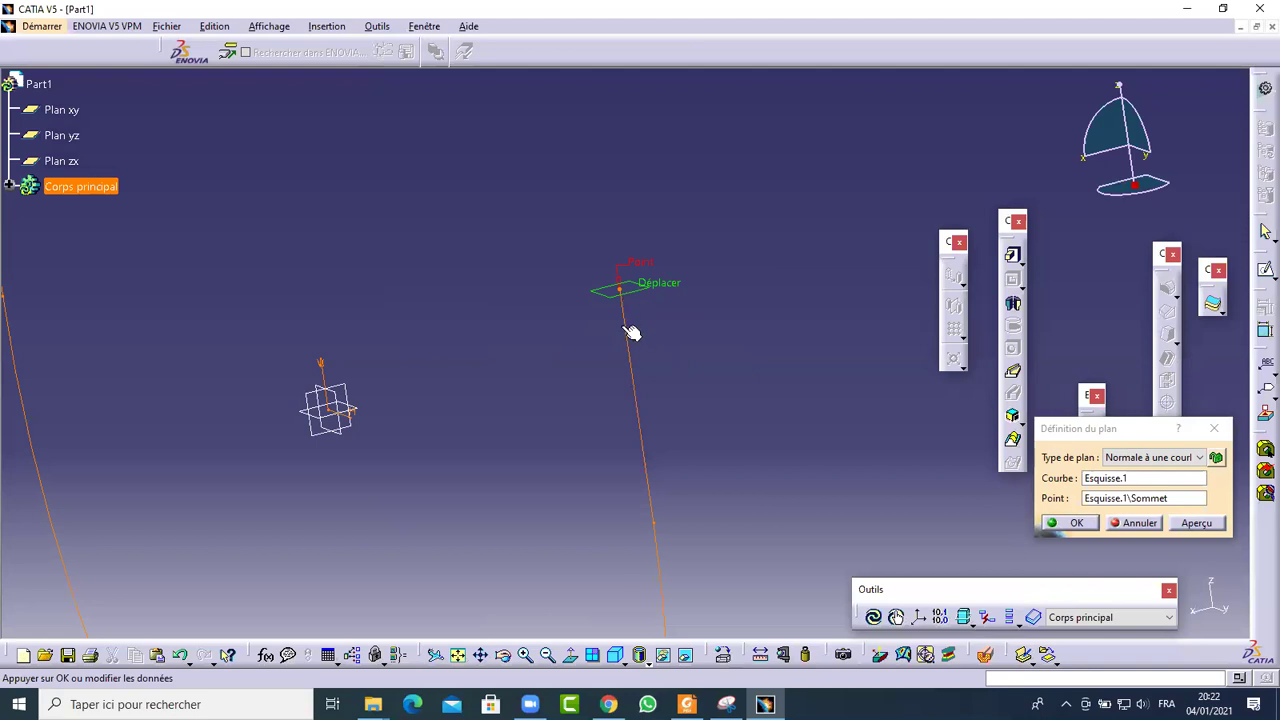
{"action": "left_click", "coordinate": [1137, 522]}
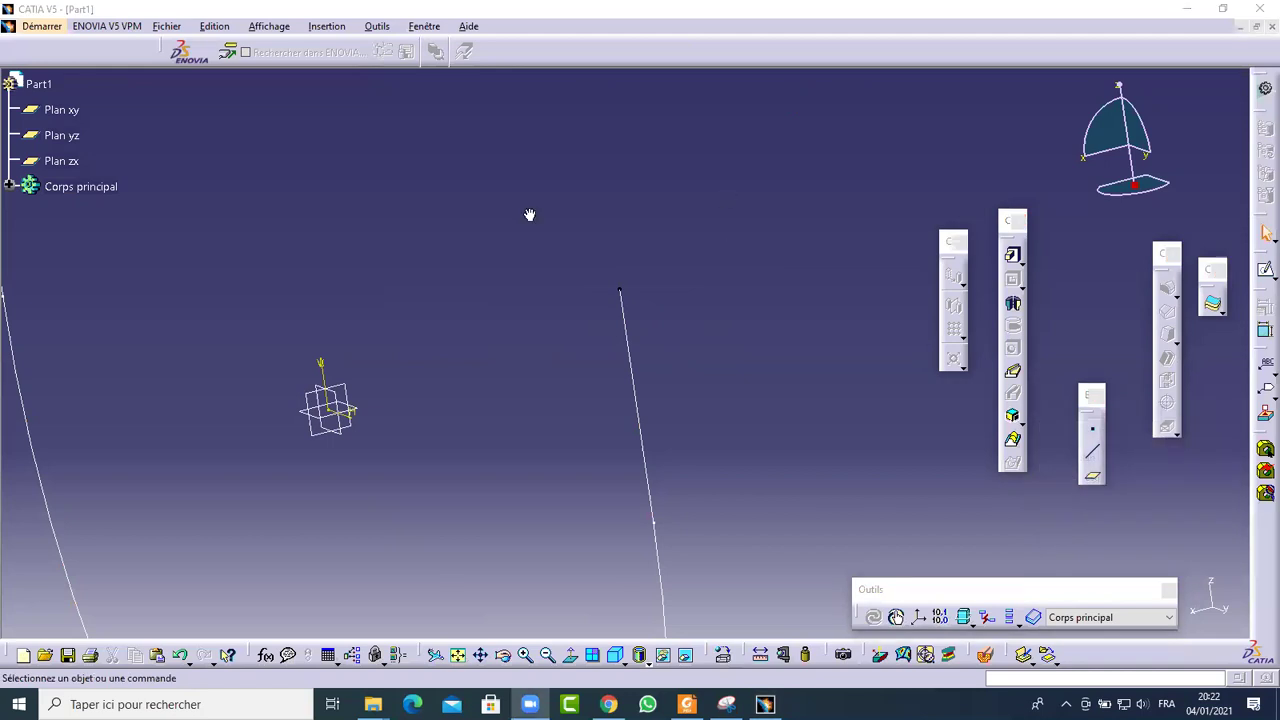
Create a reference plane parallel to the xy plane through the centreline's right end vertex
{"action": "middle_click_drag", "start_coordinate": [480, 210], "coordinate": [722, 322]}
{"action": "left_click", "coordinate": [1092, 476]}
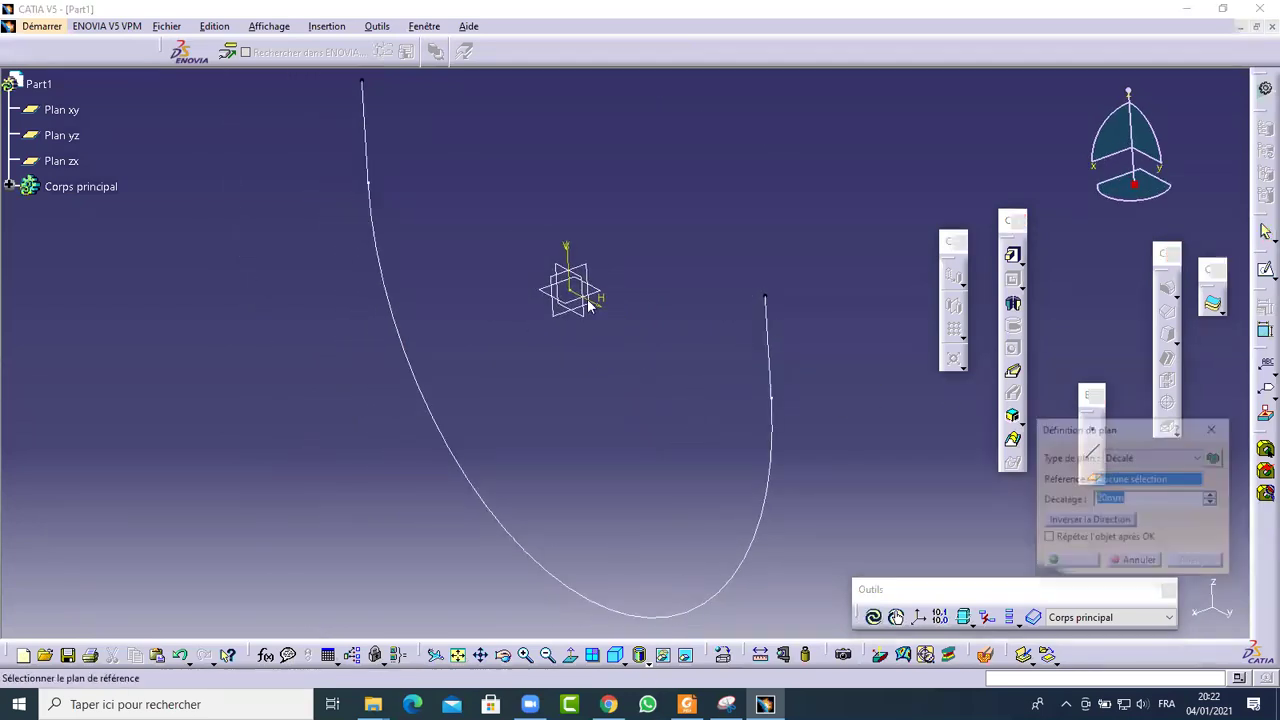
{"action": "left_click", "coordinate": [598, 292]}
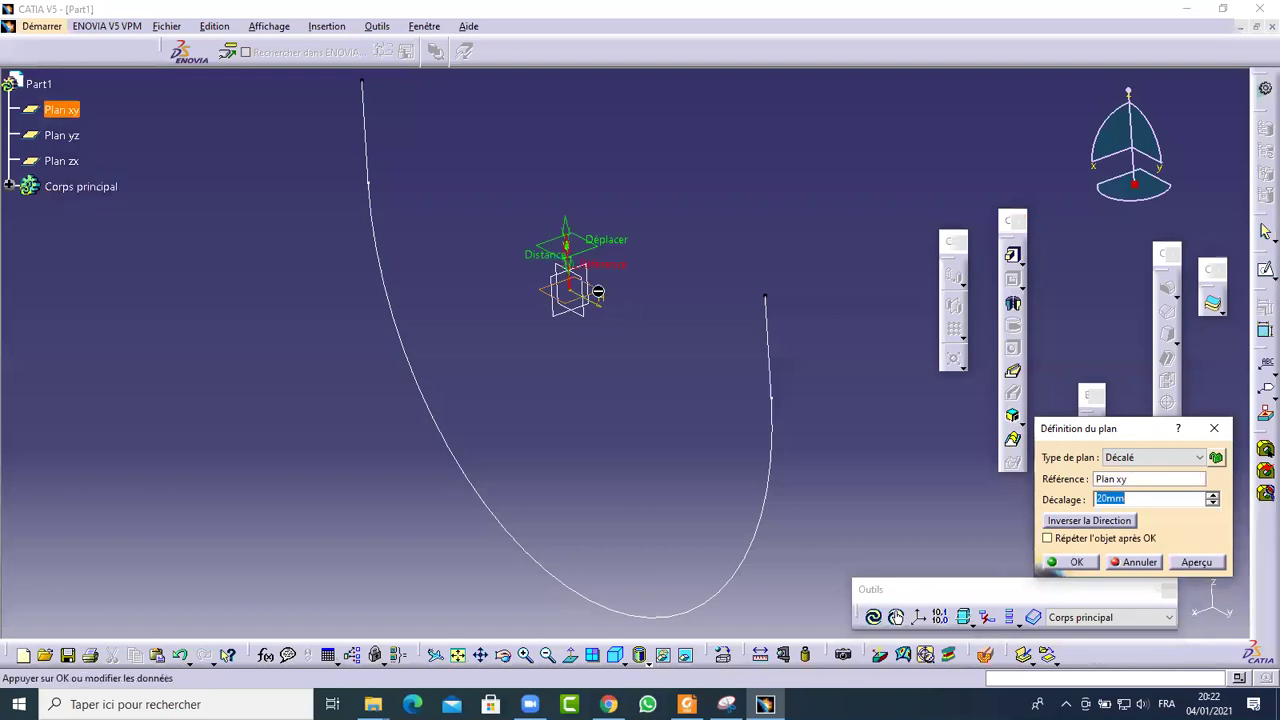
{"action": "left_click", "coordinate": [766, 298]}
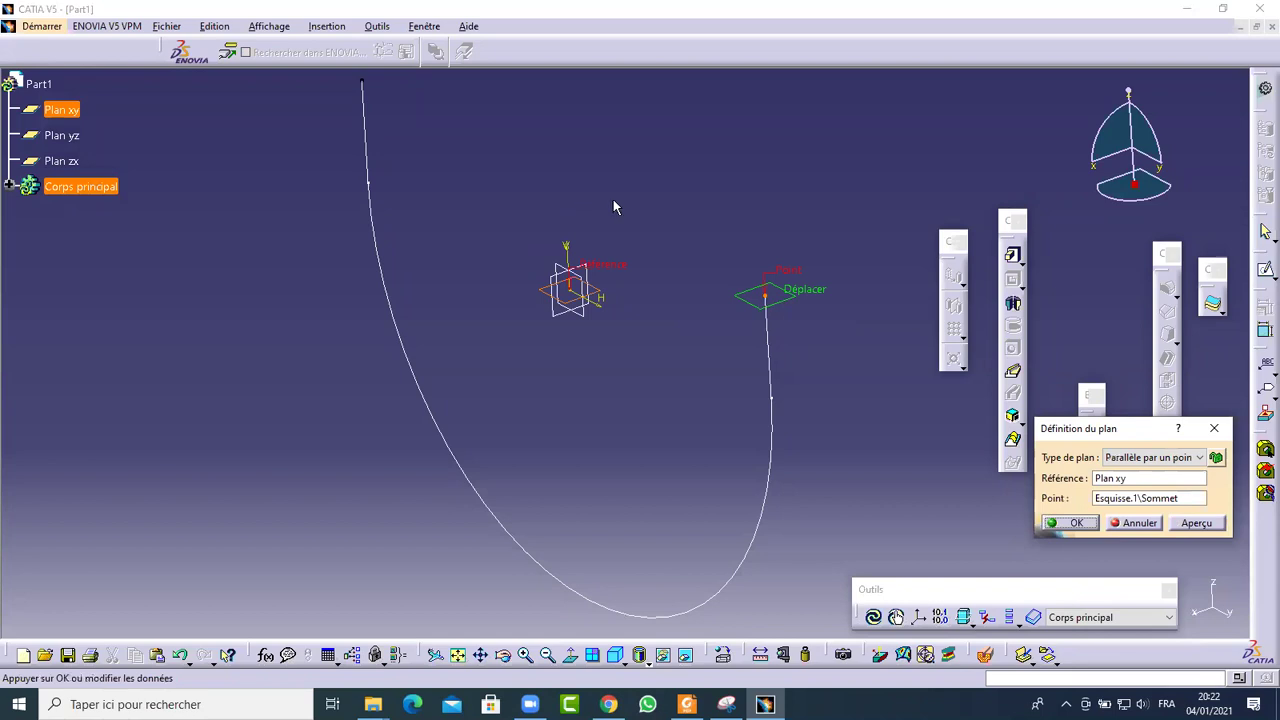
{"action": "middle_click_drag", "start_coordinate": [613, 206], "coordinate": [616, 227]}
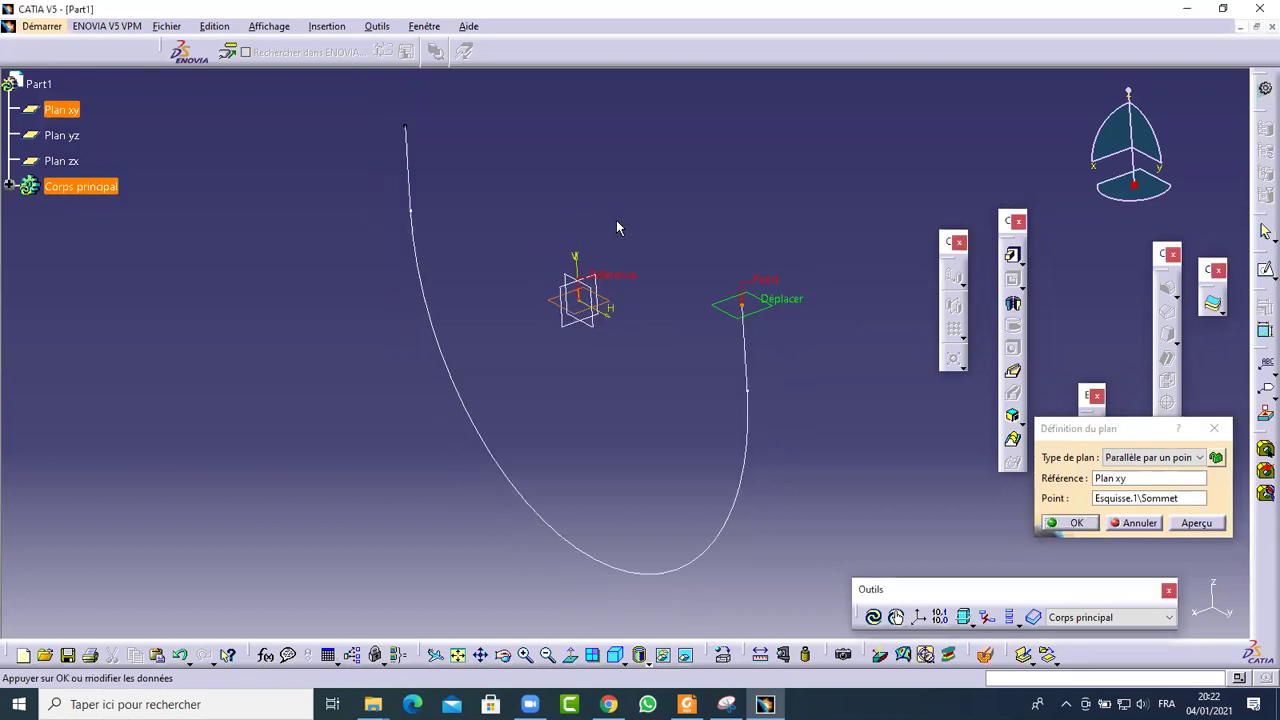
{"action": "left_click", "coordinate": [1077, 524]}
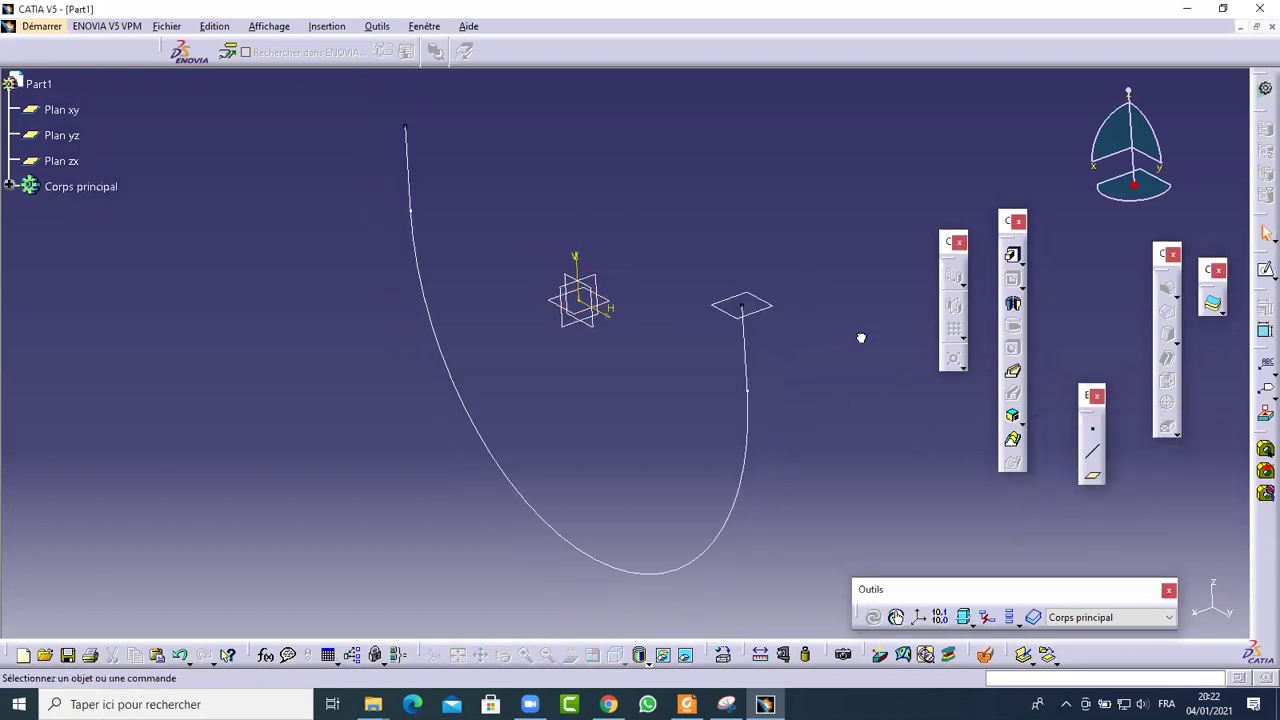
Start a sketch on the new plane at the centreline's end and orient the view normal to it
{"action": "left_click", "coordinate": [764, 301]}
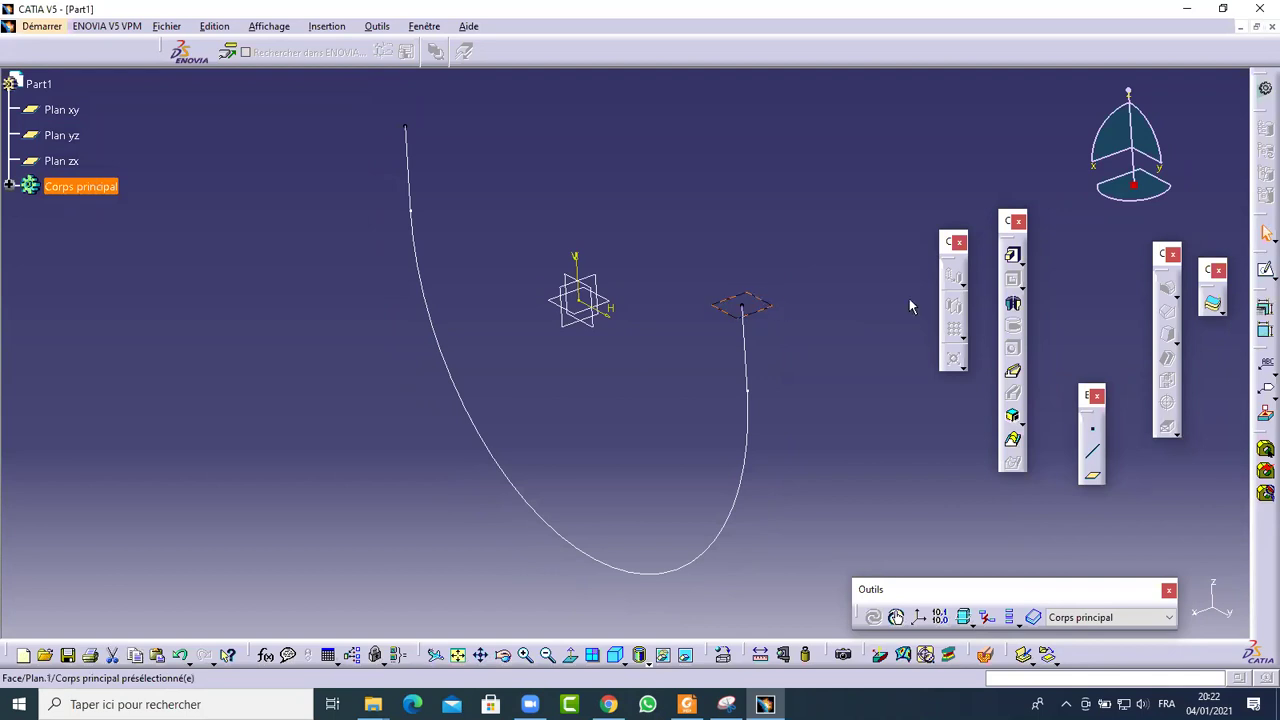
{"action": "left_click", "coordinate": [1263, 272]}
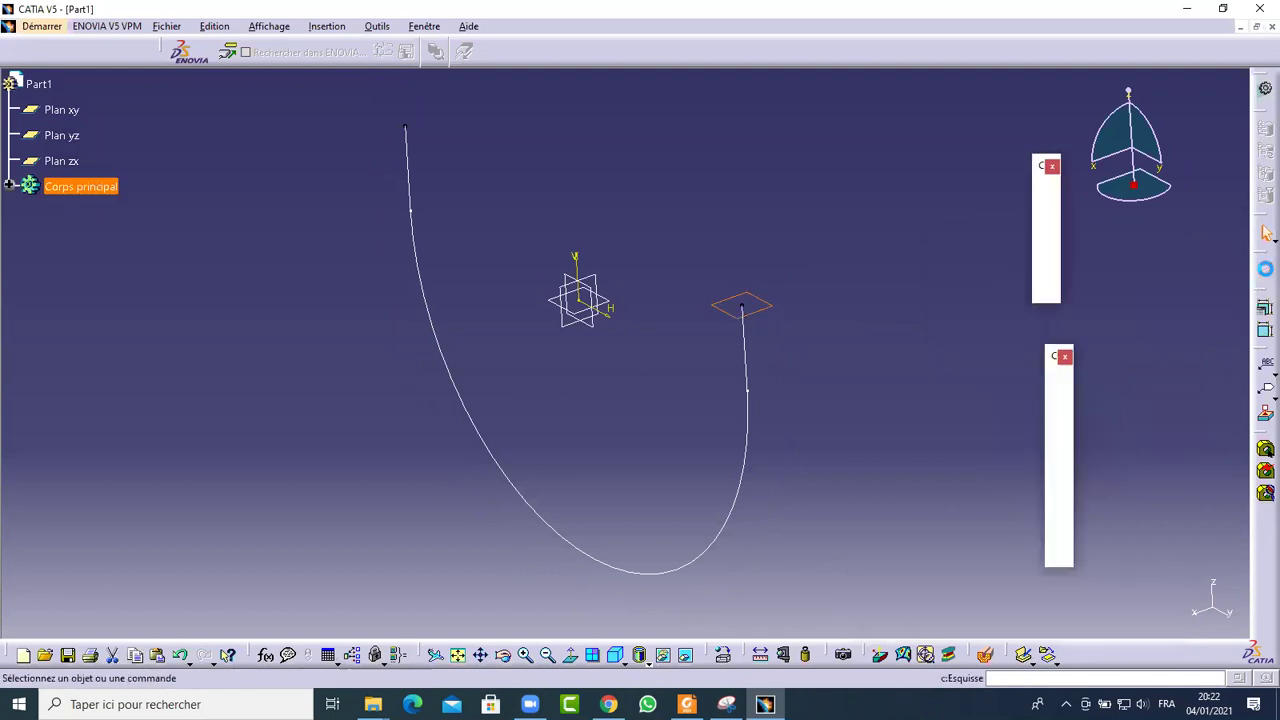
{"action": "mouse_move", "coordinate": [667, 316]}
{"action": "middle_mouse_down"}
{"action": "mouse_move", "coordinate": [637, 312]}
{"action": "mouse_move", "coordinate": [642, 392]}
{"action": "middle_mouse_up"}
{"action": "left_click", "coordinate": [568, 655]}
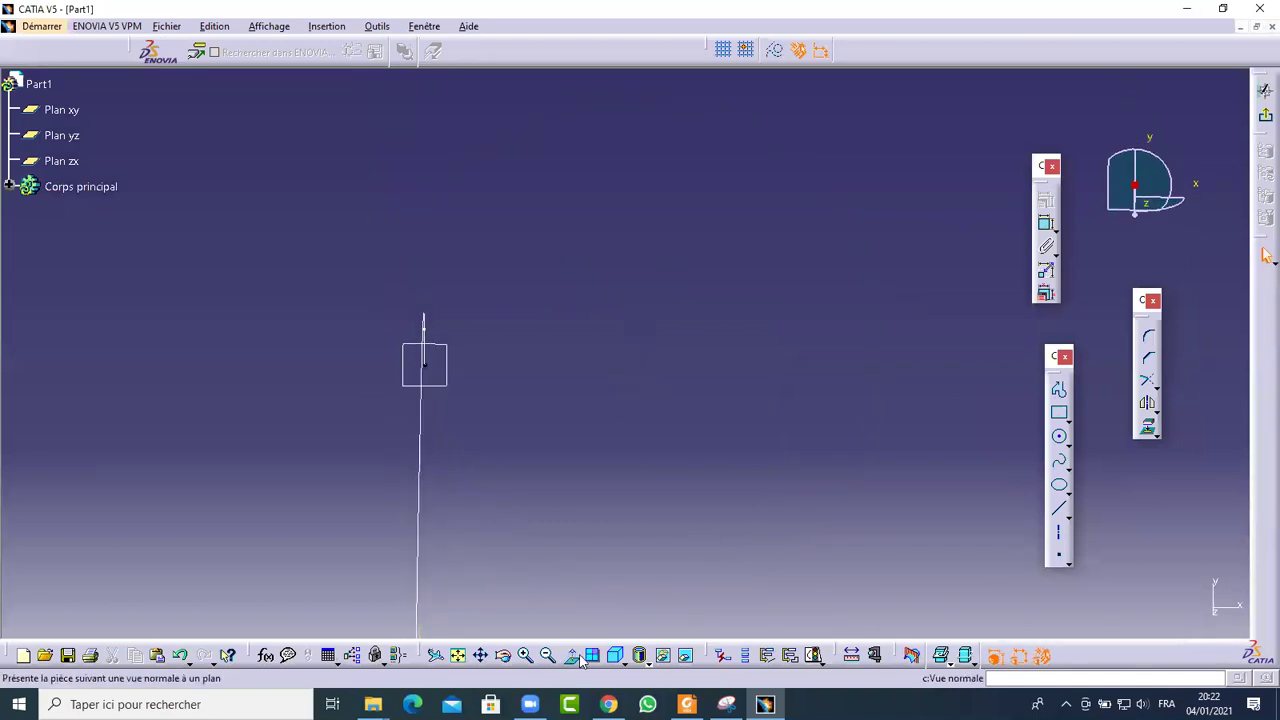
{"action": "mouse_move", "coordinate": [526, 546]}
{"action": "middle_mouse_down"}
{"action": "mouse_move", "coordinate": [708, 380]}
{"action": "mouse_move", "coordinate": [677, 389]}
{"action": "mouse_move", "coordinate": [688, 480]}
{"action": "middle_mouse_up"}
Sketch a circle about 174 mm in diameter beside the centreline's end point, clear of the vertical line
{"action": "left_click", "coordinate": [1058, 436]}
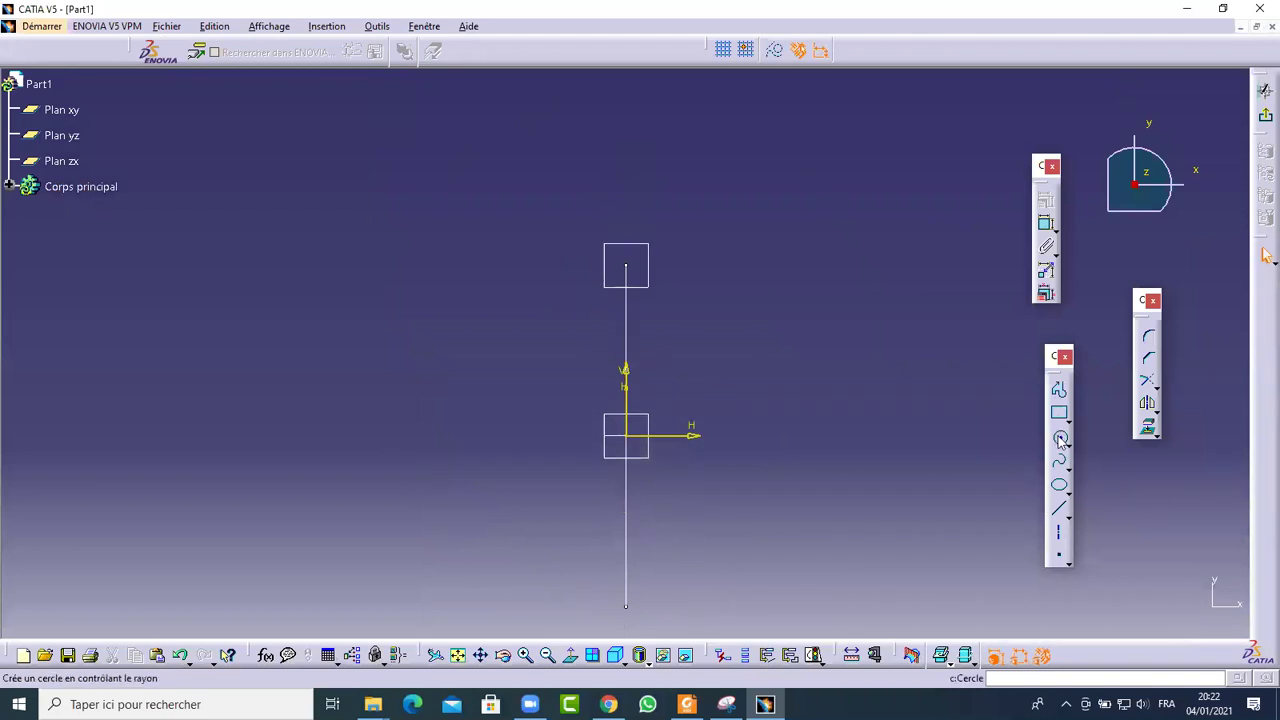
{"action": "left_click", "coordinate": [797, 268]}
{"action": "left_click", "coordinate": [853, 360]}
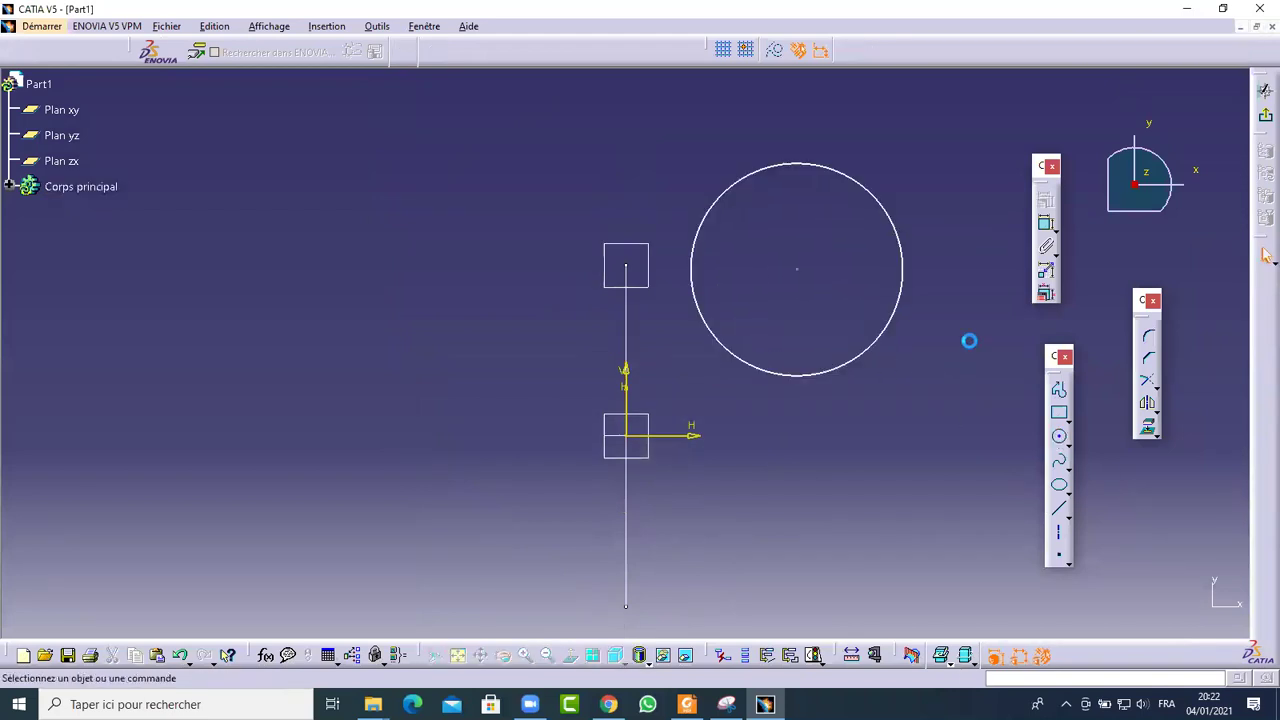
Dimension the circle's diameter and set it to 100 mm
{"action": "left_click", "coordinate": [1046, 223]}
{"action": "left_click", "coordinate": [903, 326]}
{"action": "double_click", "coordinate": [918, 422]}
{"action": "type", "text": "100"}
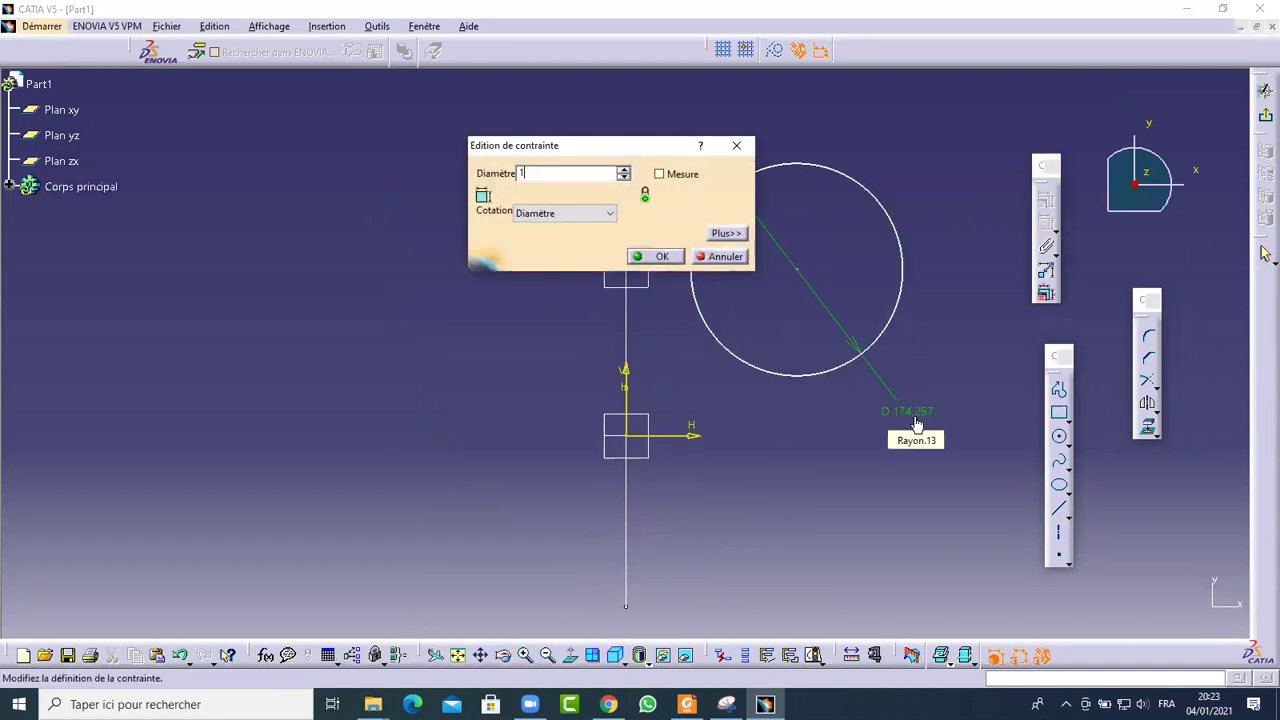
{"action": "key", "text": "Return"}
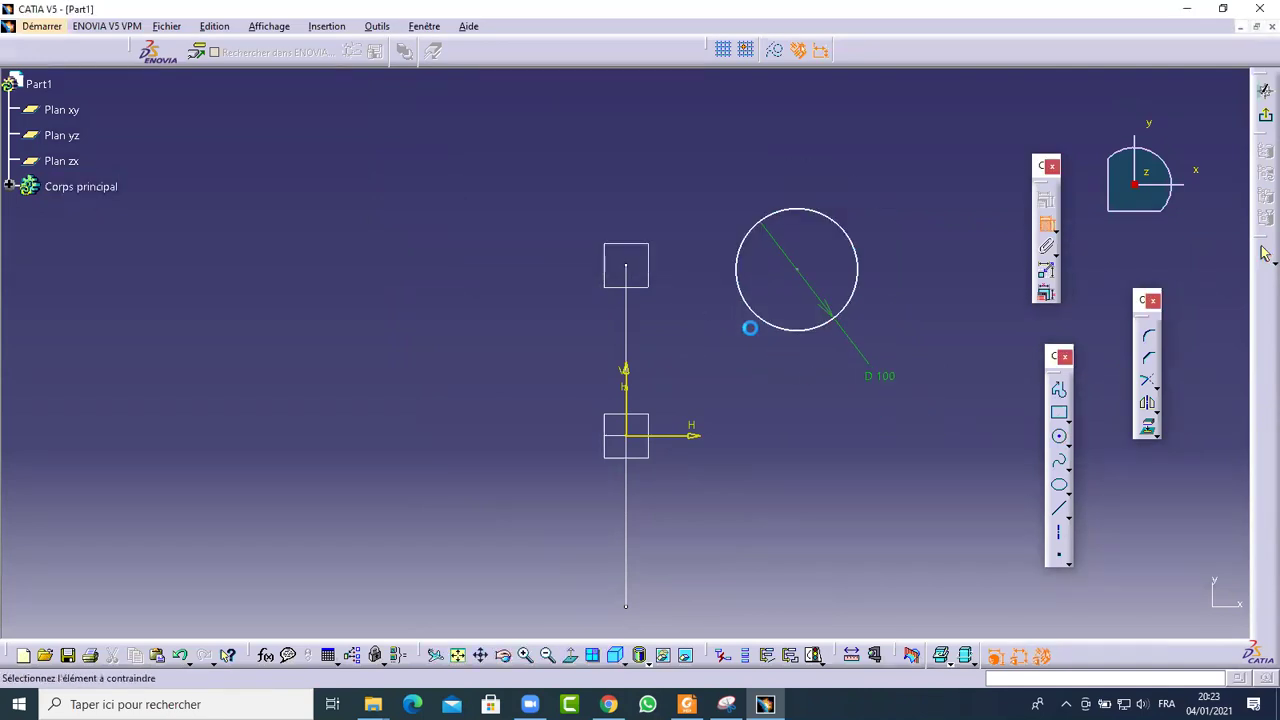
Make the circle's centre coincident with the centreline's end point and exit the profile sketch
{"action": "left_click", "coordinate": [797, 270]}
{"action": "left_click", "coordinate": [626, 265]}
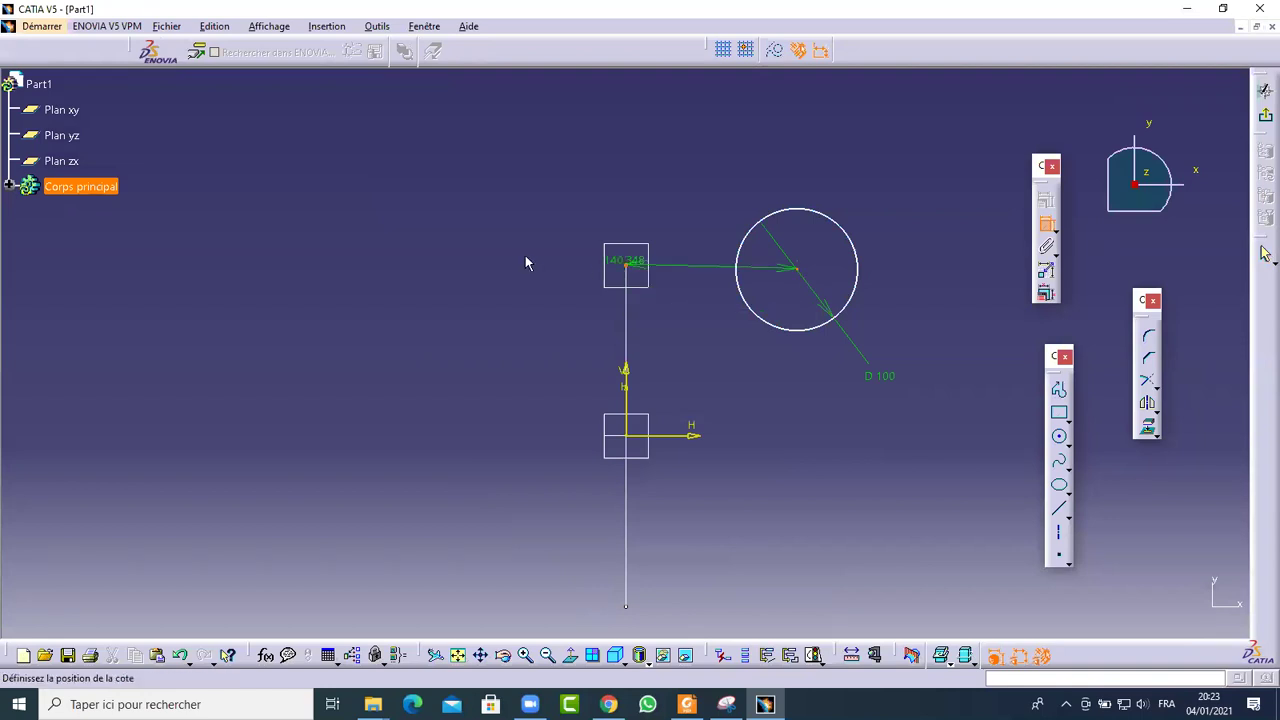
{"action": "right_click", "coordinate": [434, 153]}
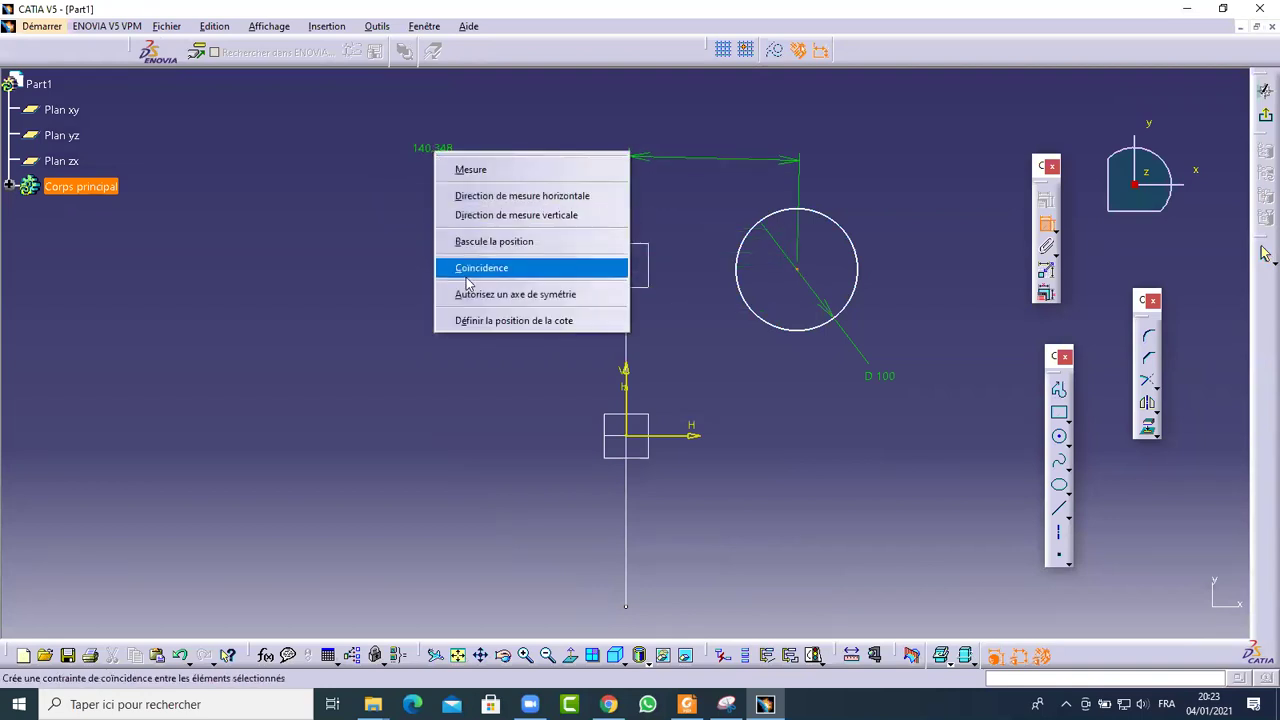
{"action": "left_click", "coordinate": [481, 268]}
{"action": "left_click", "coordinate": [1265, 116]}
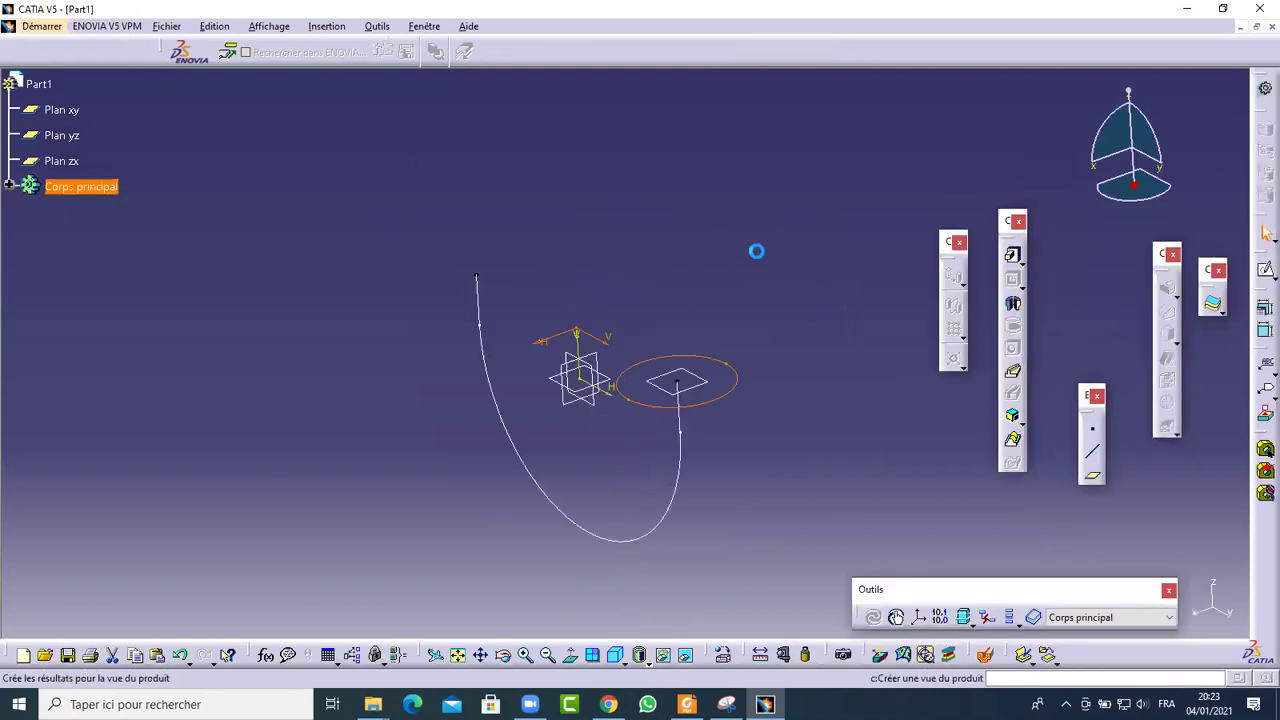
Create a solid rib by sweeping the 100 mm circle along the U-shaped centreline sketch, keeping the angle as profile control
{"action": "left_click", "coordinate": [1013, 376]}
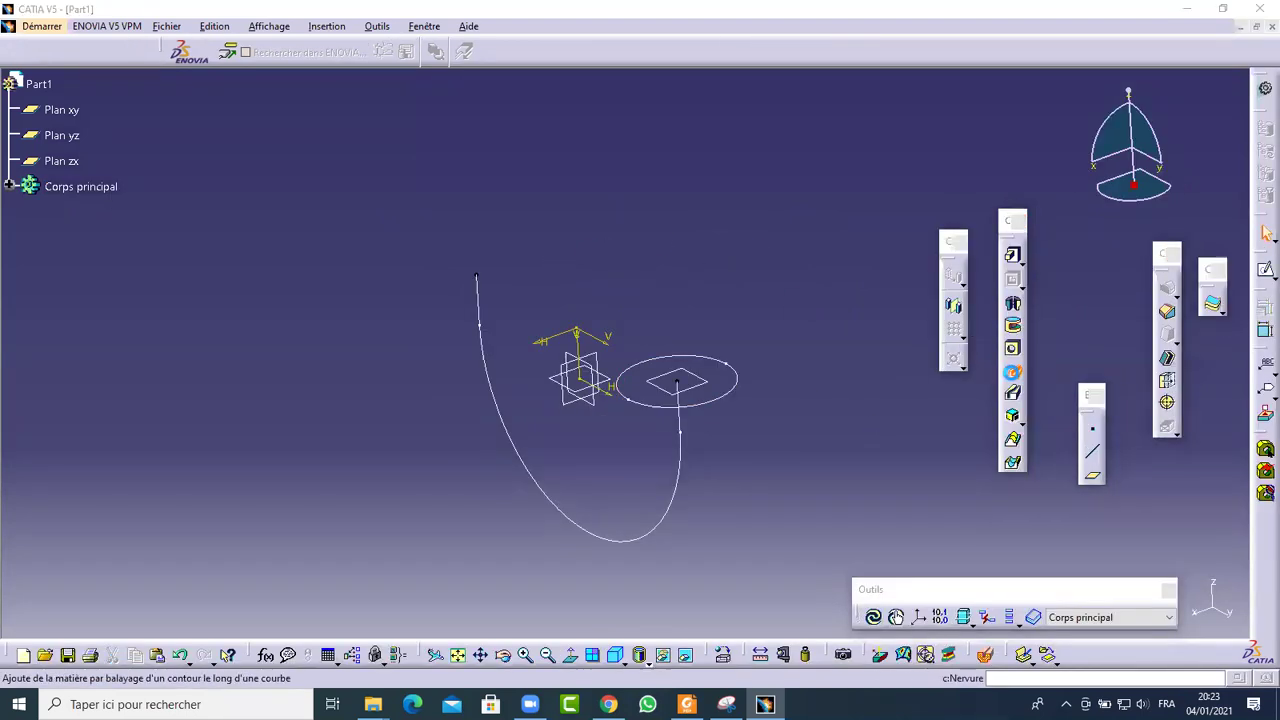
{"action": "left_click", "coordinate": [722, 404]}
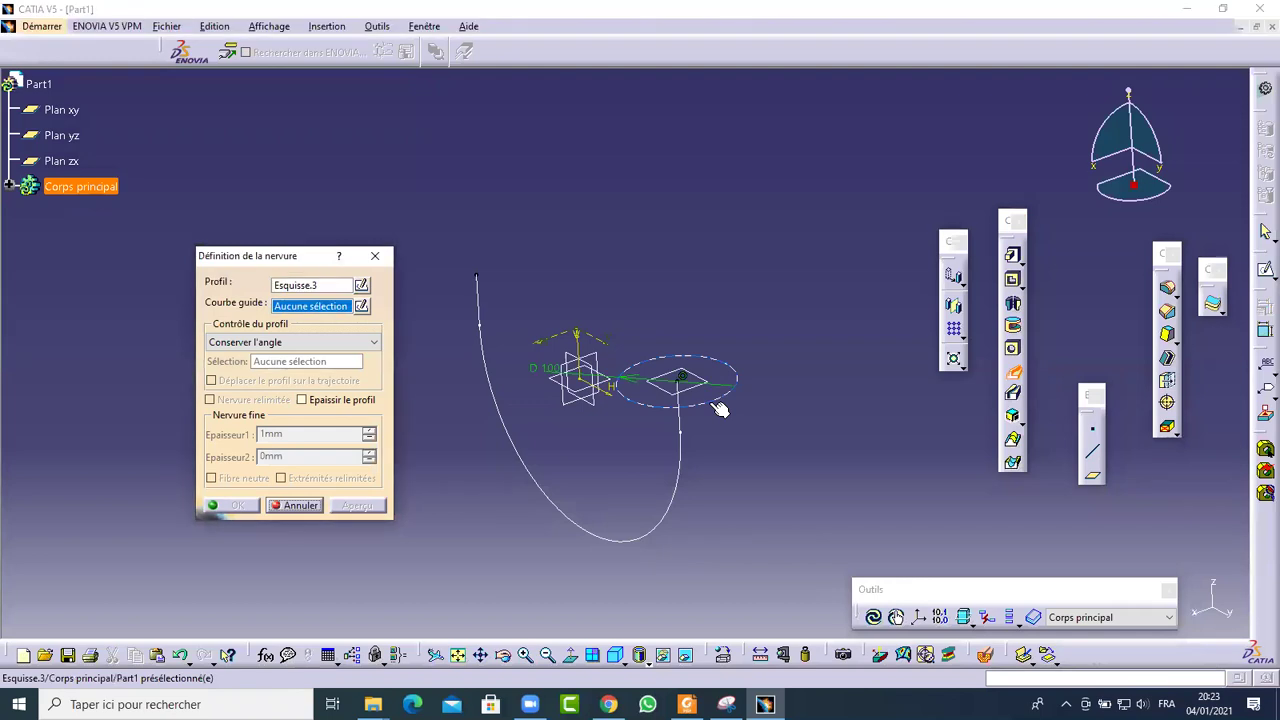
{"action": "left_click", "coordinate": [684, 467]}
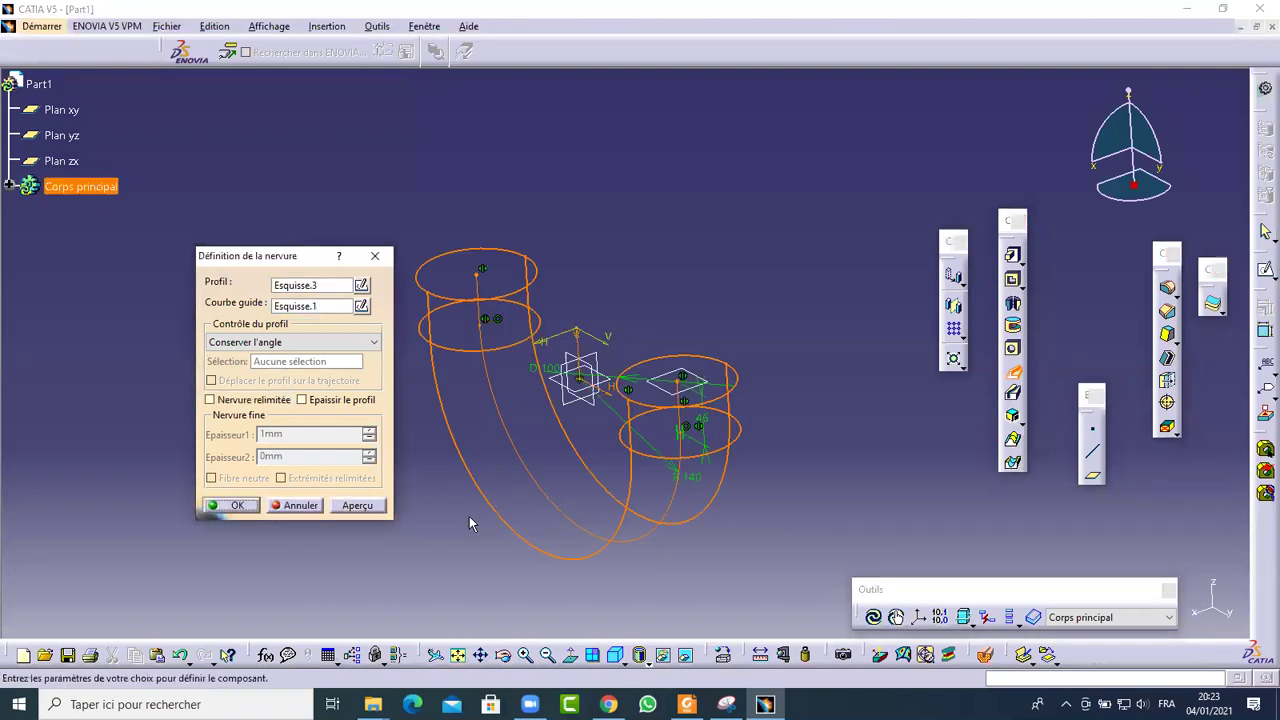
{"action": "left_click", "coordinate": [237, 505]}
{"action": "middle_click_drag", "start_coordinate": [534, 362], "coordinate": [600, 549]}
{"action": "middle_click_drag", "start_coordinate": [591, 394], "coordinate": [566, 363]}
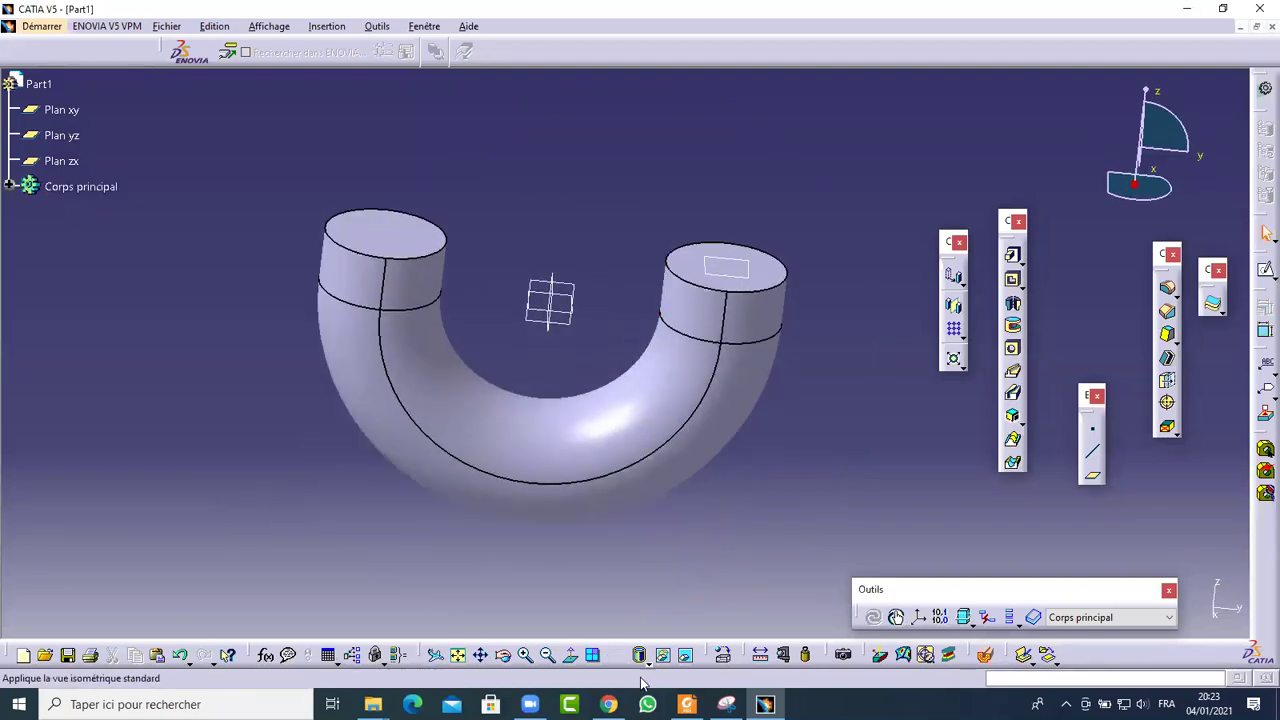
Switch to the pipe drawing in Foxit Reader to check the dimensions of the end flanges
{"action": "left_click", "coordinate": [686, 704]}
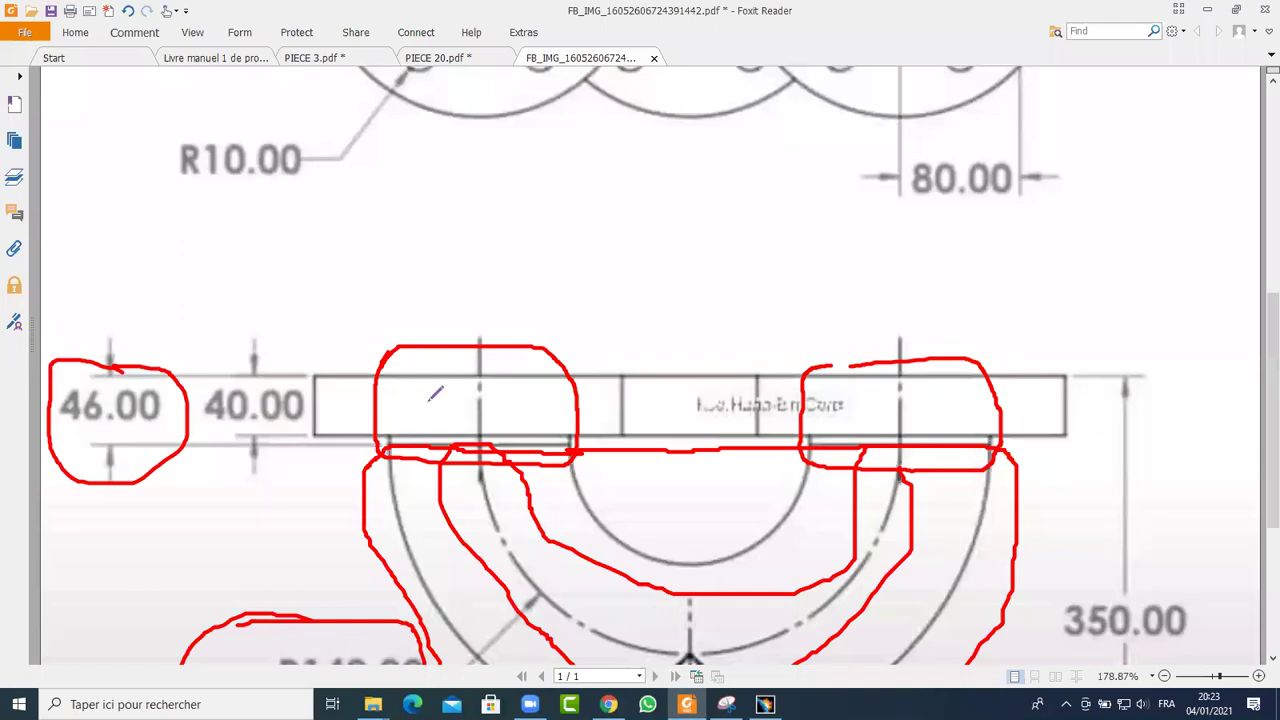
Outline the flange plate in the front view, and undo this and the other recent pencil marks around the pipe ends and 46.00 dimension
{"action": "mouse_move", "coordinate": [340, 334]}
{"action": "left_mouse_down"}
{"action": "mouse_move", "coordinate": [299, 450]}
{"action": "mouse_move", "coordinate": [336, 487]}
{"action": "mouse_move", "coordinate": [498, 445]}
{"action": "mouse_move", "coordinate": [828, 455]}
{"action": "mouse_move", "coordinate": [986, 448]}
{"action": "mouse_move", "coordinate": [1040, 445]}
{"action": "left_mouse_up"}
{"action": "mouse_move", "coordinate": [1040, 382]}
{"action": "left_mouse_down"}
{"action": "mouse_move", "coordinate": [711, 354]}
{"action": "mouse_move", "coordinate": [428, 362]}
{"action": "left_mouse_up"}
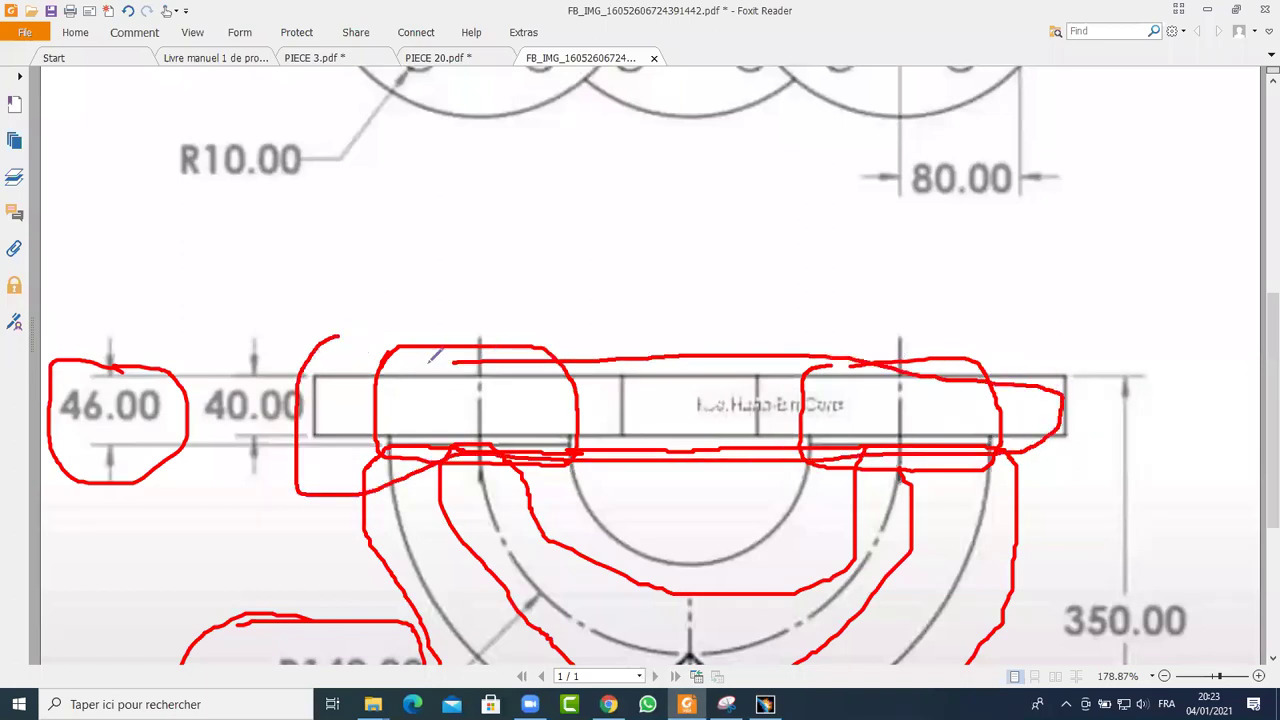
{"action": "key", "text": "ctrl+z"}
{"action": "key", "text": "ctrl+z"}
{"action": "key", "text": "ctrl+z"}
{"action": "key", "text": "ctrl+z"}
{"action": "key", "text": "ctrl+z"}
{"action": "key", "text": "ctrl+z"}
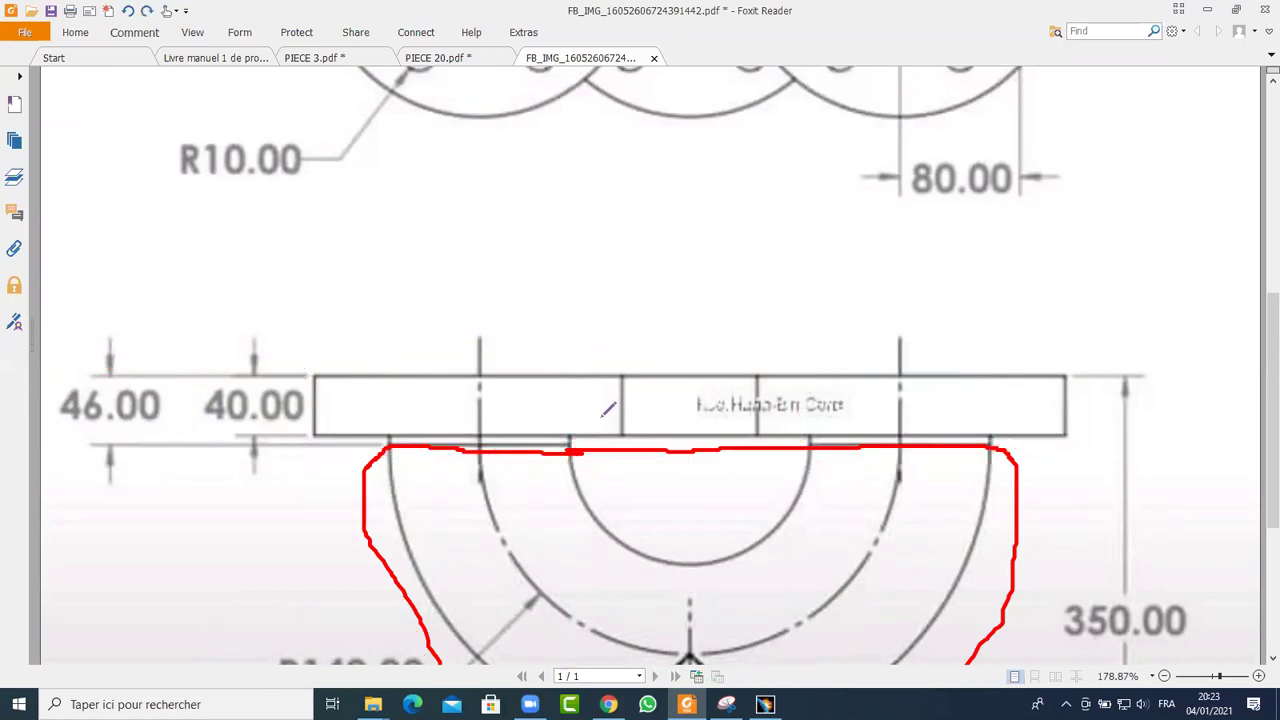
Outline the entire top view, including its dimensions, with a freehand pencil line
{"action": "key", "text": "ctrl+minus"}
{"action": "key", "text": "ctrl+minus"}
{"action": "key", "text": "ctrl+minus"}
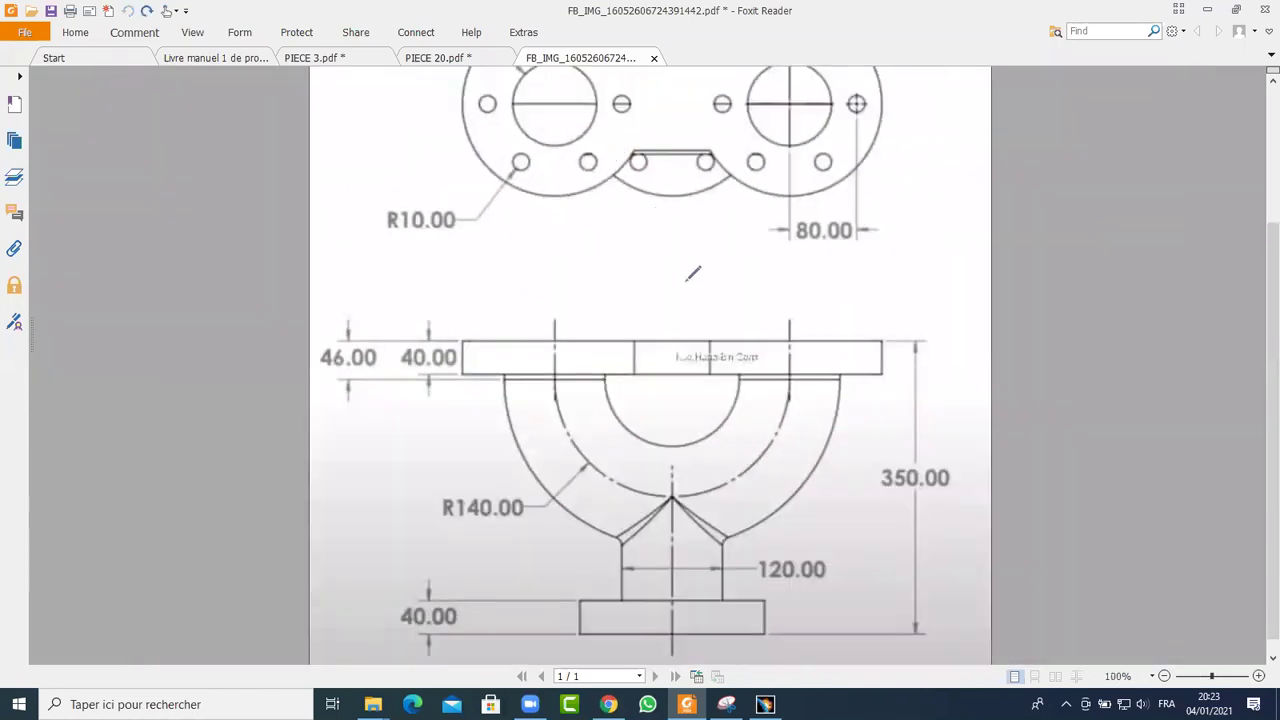
{"action": "scroll", "coordinate": [693, 273], "scroll_direction": "up", "scroll_amount": 3}
{"action": "mouse_move", "coordinate": [558, 100]}
{"action": "left_mouse_down"}
{"action": "mouse_move", "coordinate": [443, 85]}
{"action": "mouse_move", "coordinate": [376, 99]}
{"action": "mouse_move", "coordinate": [353, 393]}
{"action": "mouse_move", "coordinate": [406, 439]}
{"action": "mouse_move", "coordinate": [829, 448]}
{"action": "mouse_move", "coordinate": [932, 364]}
{"action": "mouse_move", "coordinate": [906, 190]}
{"action": "mouse_move", "coordinate": [781, 113]}
{"action": "mouse_move", "coordinate": [552, 100]}
{"action": "left_mouse_up"}
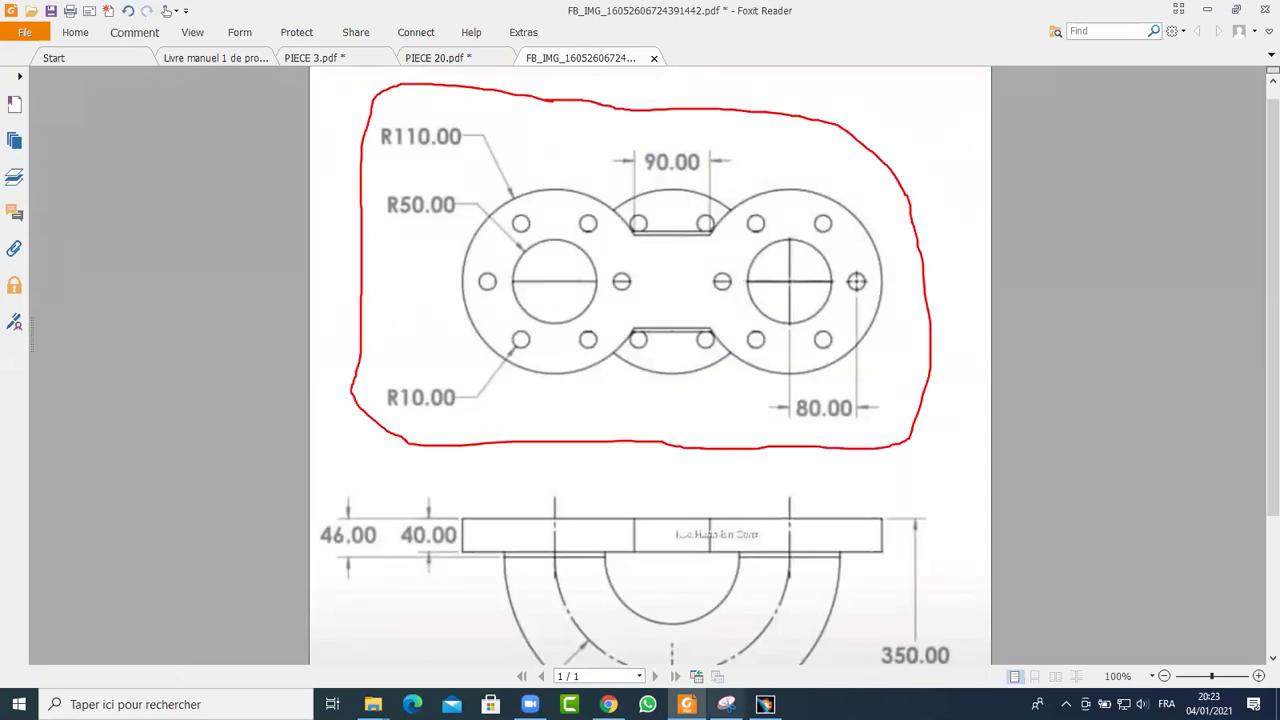
Switch to CATIA V5 and open a sketch on the flat end face of the U-pipe's left branch
{"action": "mouse_move", "coordinate": [727, 705]}
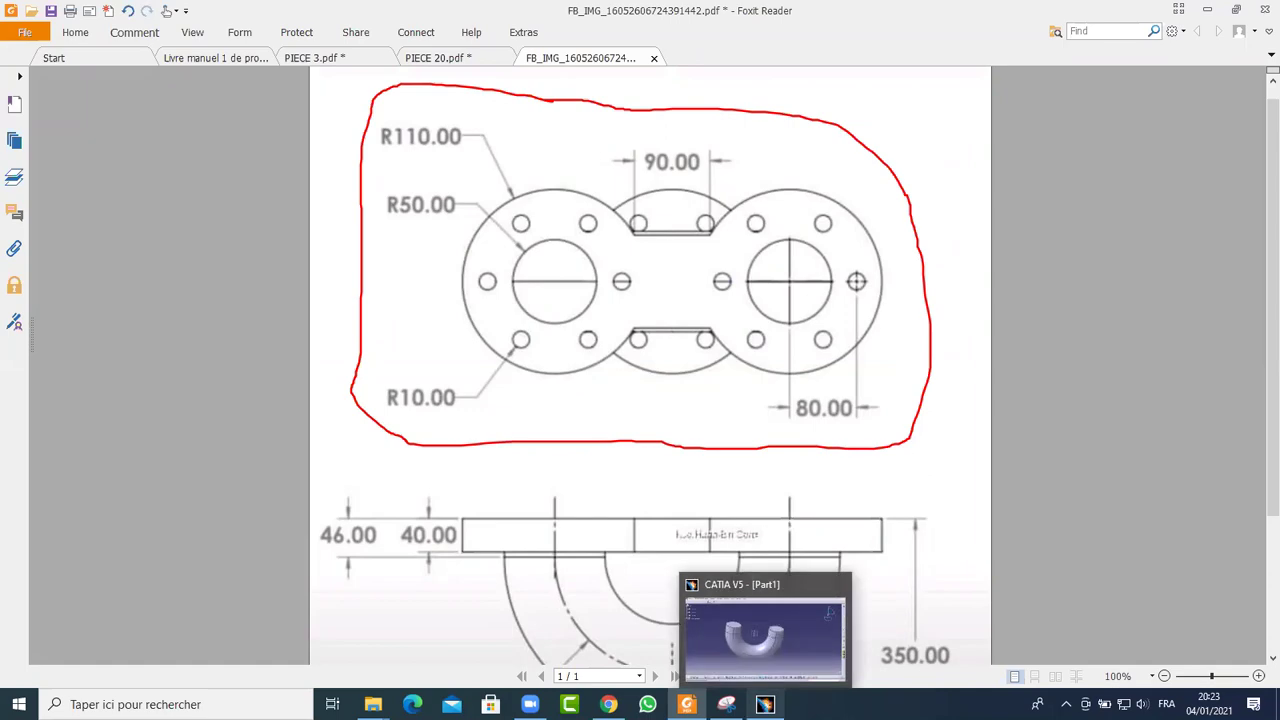
{"action": "left_click", "coordinate": [765, 635]}
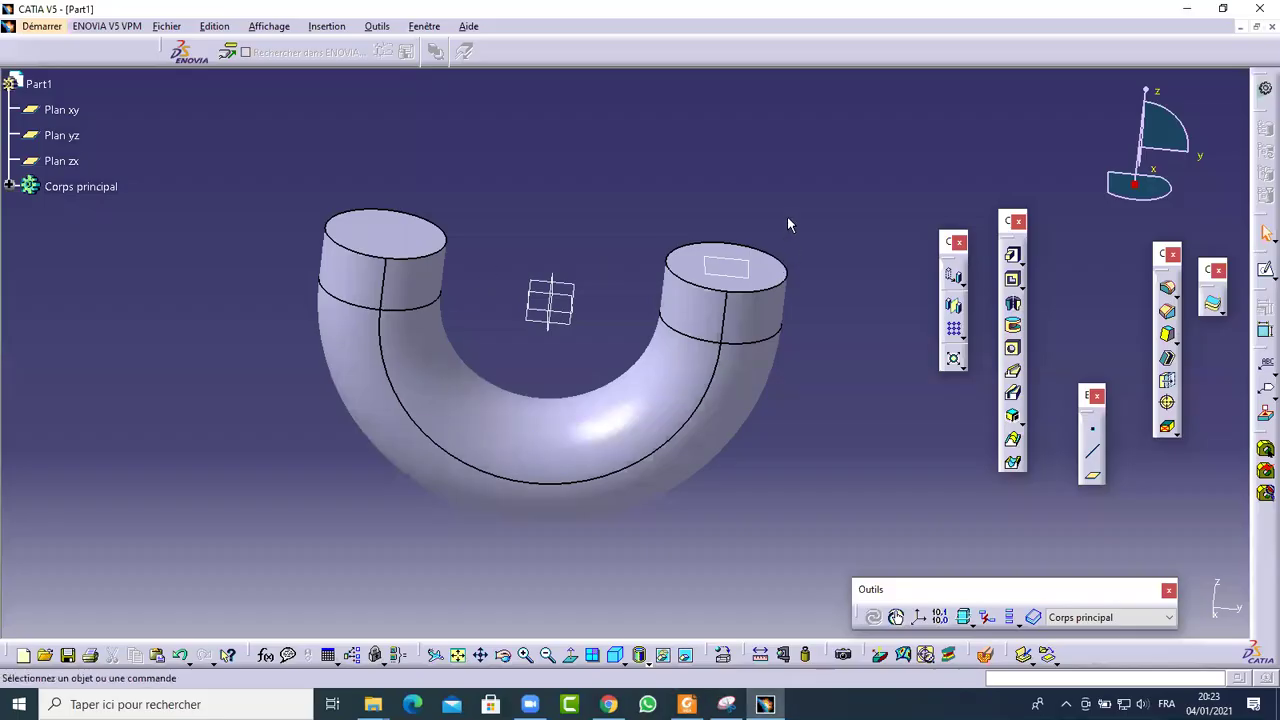
{"action": "left_click", "coordinate": [428, 216]}
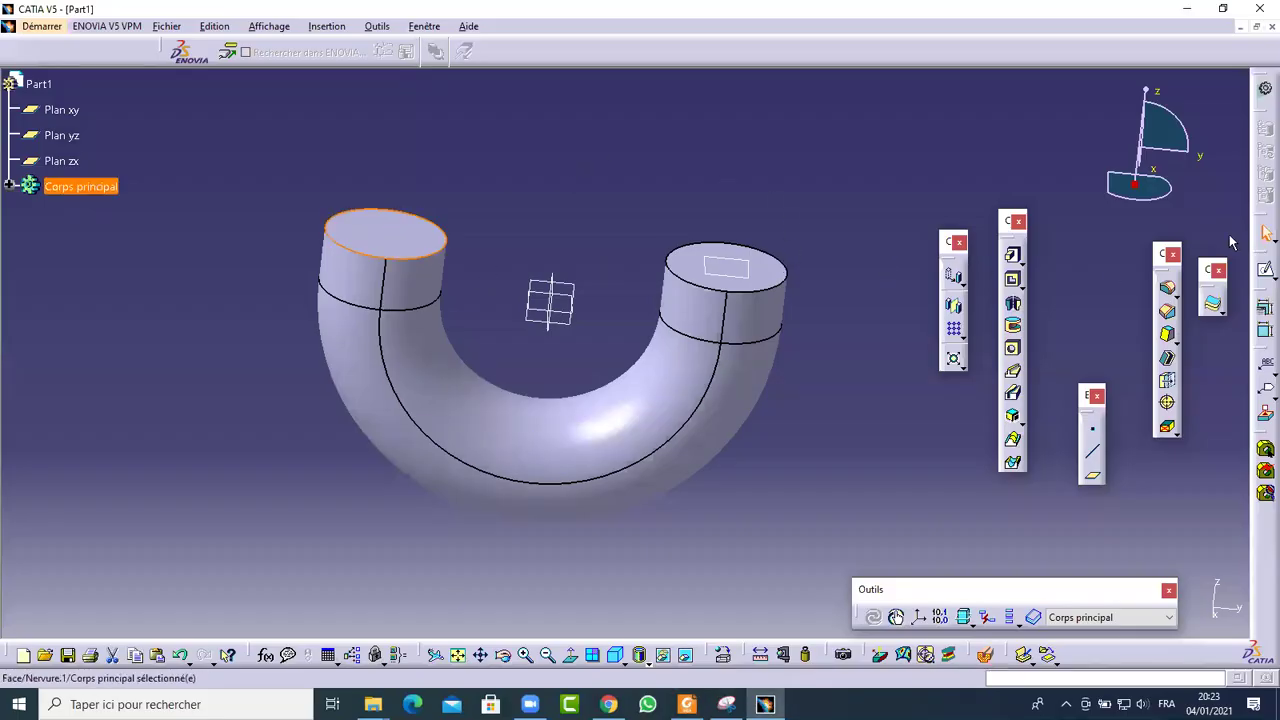
{"action": "left_click", "coordinate": [1265, 270]}
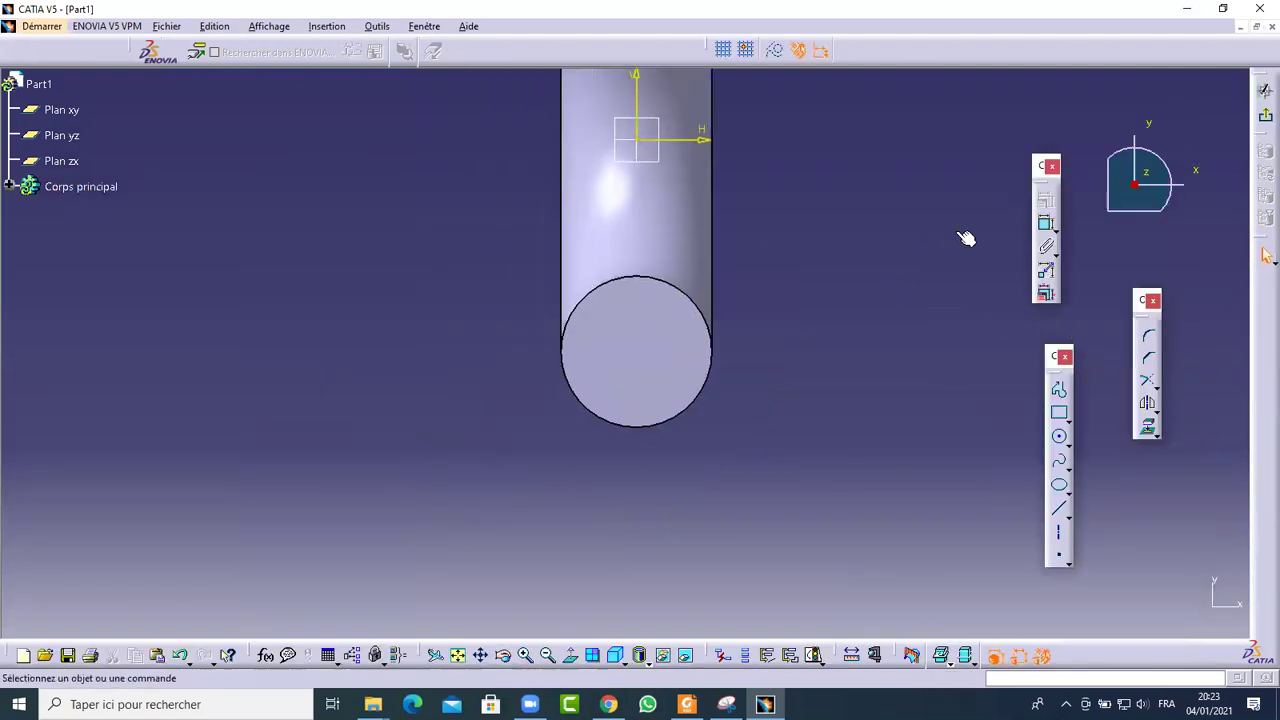
Sketch two concentric circles about 218 mm and 284 mm in diameter, centred near the vertical axis about 218 mm below the origin
{"action": "left_click", "coordinate": [1060, 440]}
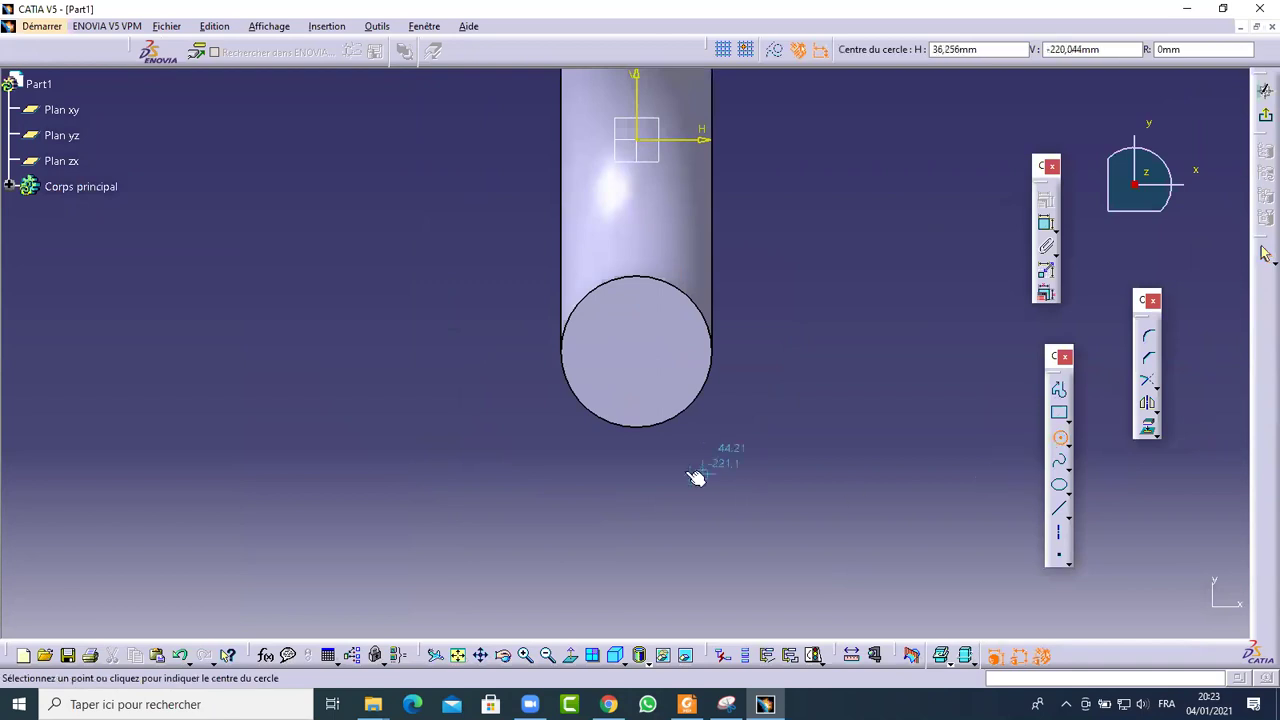
{"action": "left_click", "coordinate": [632, 466]}
{"action": "left_click", "coordinate": [737, 591]}
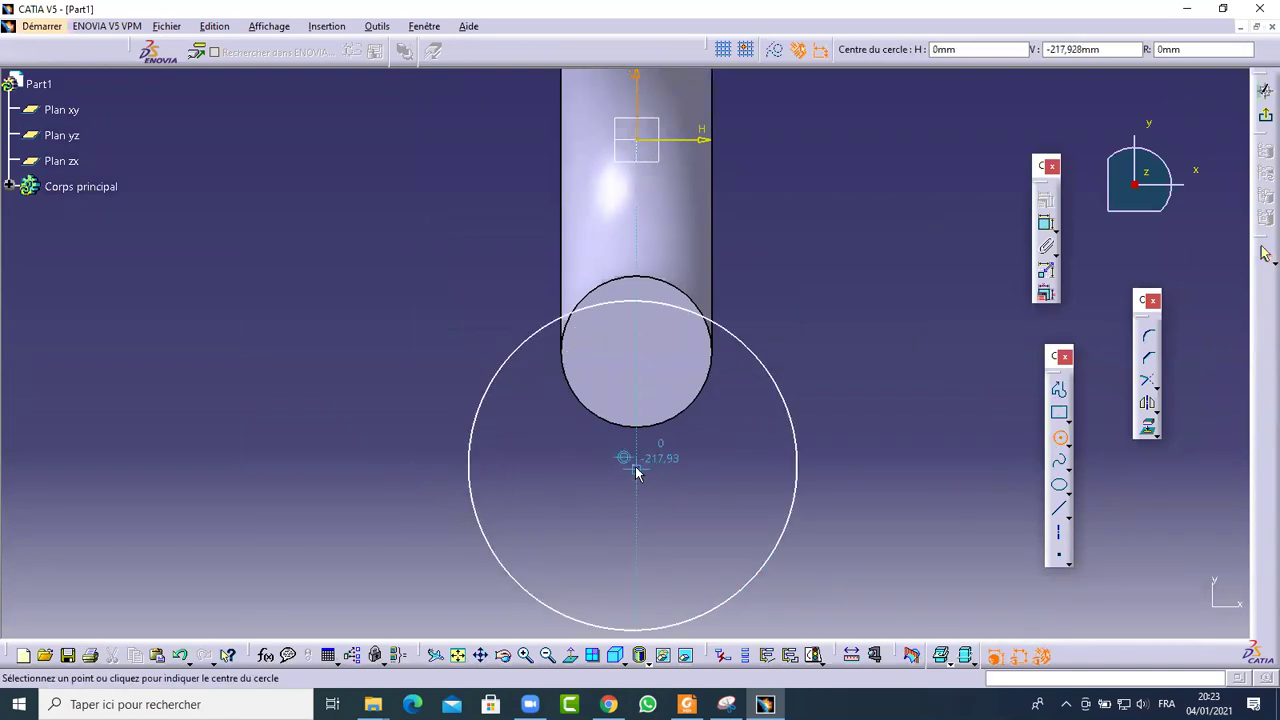
{"action": "left_click", "coordinate": [633, 466]}
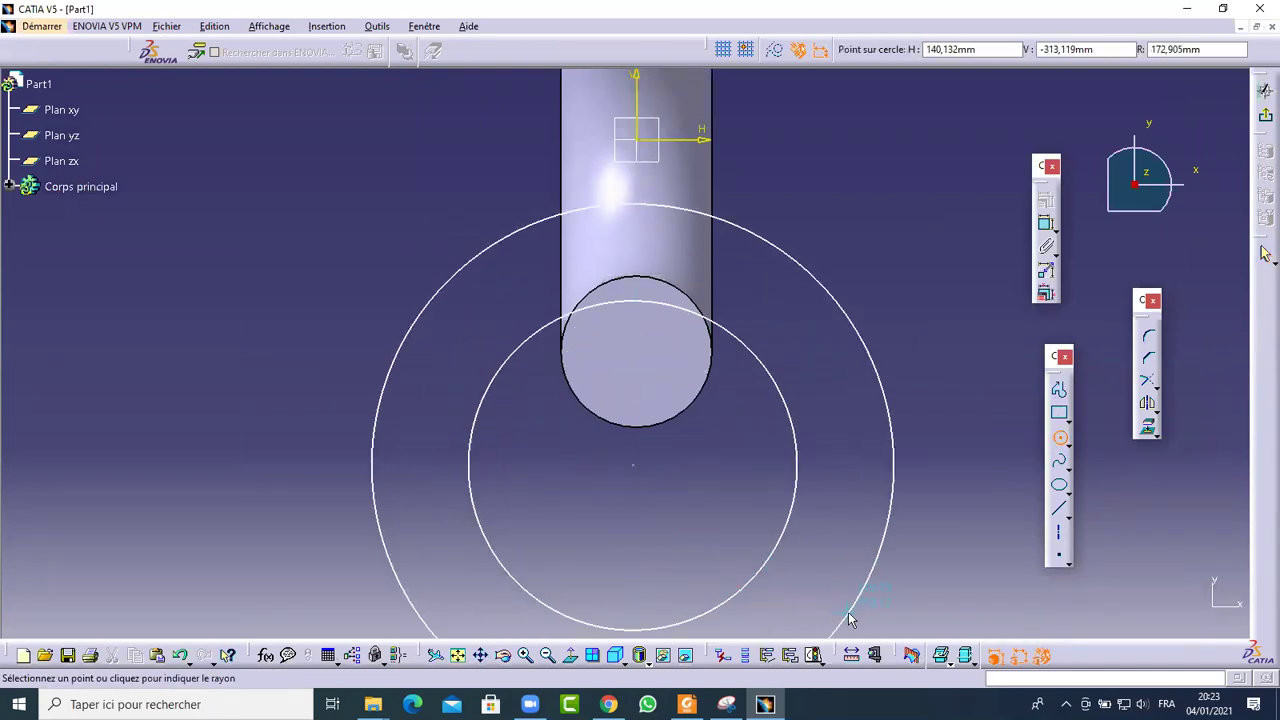
{"action": "left_click", "coordinate": [807, 587]}
Mirror both circles about the horizontal sketch axis
{"action": "mouse_move", "coordinate": [857, 277]}
{"action": "middle_mouse_down"}
{"action": "mouse_move", "coordinate": [789, 286]}
{"action": "mouse_move", "coordinate": [771, 334]}
{"action": "middle_mouse_up"}
{"action": "key", "text": "Escape"}
{"action": "left_click", "coordinate": [678, 333]}
{"action": "left_click", "coordinate": [677, 353], "text": "ctrl"}
{"action": "middle_click_drag", "start_coordinate": [774, 240], "coordinate": [800, 348]}
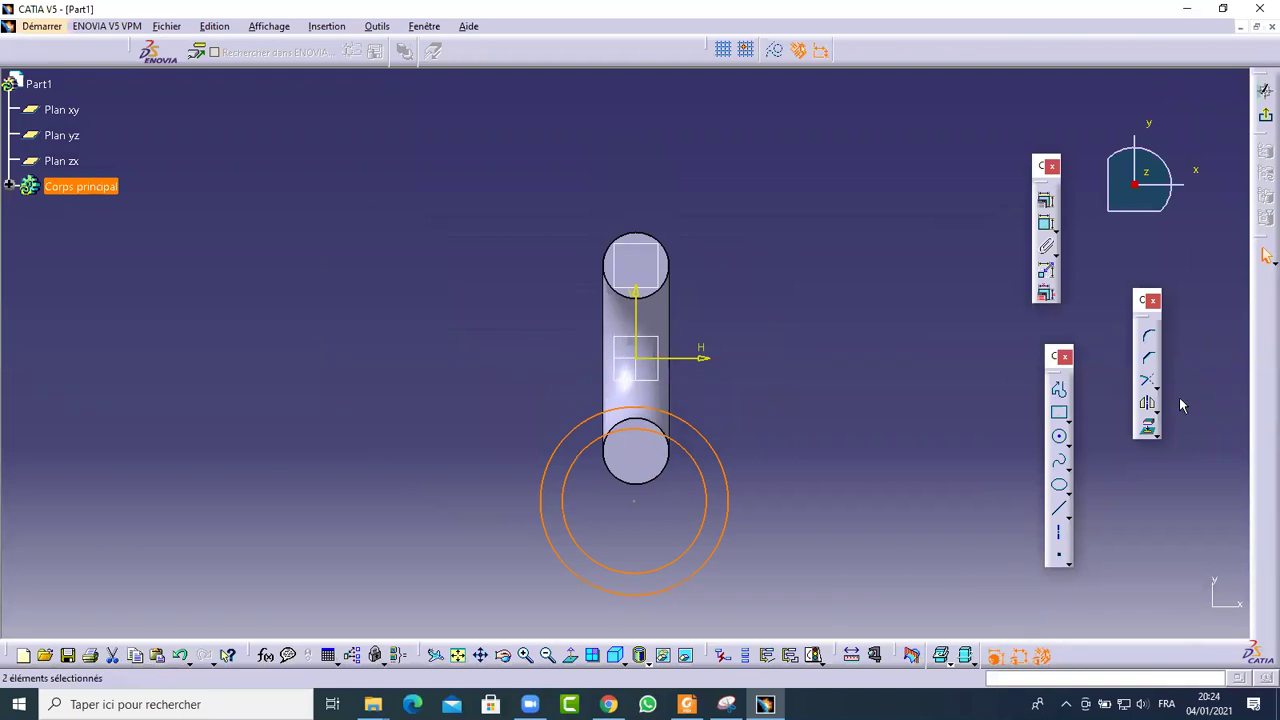
{"action": "left_click", "coordinate": [1147, 403]}
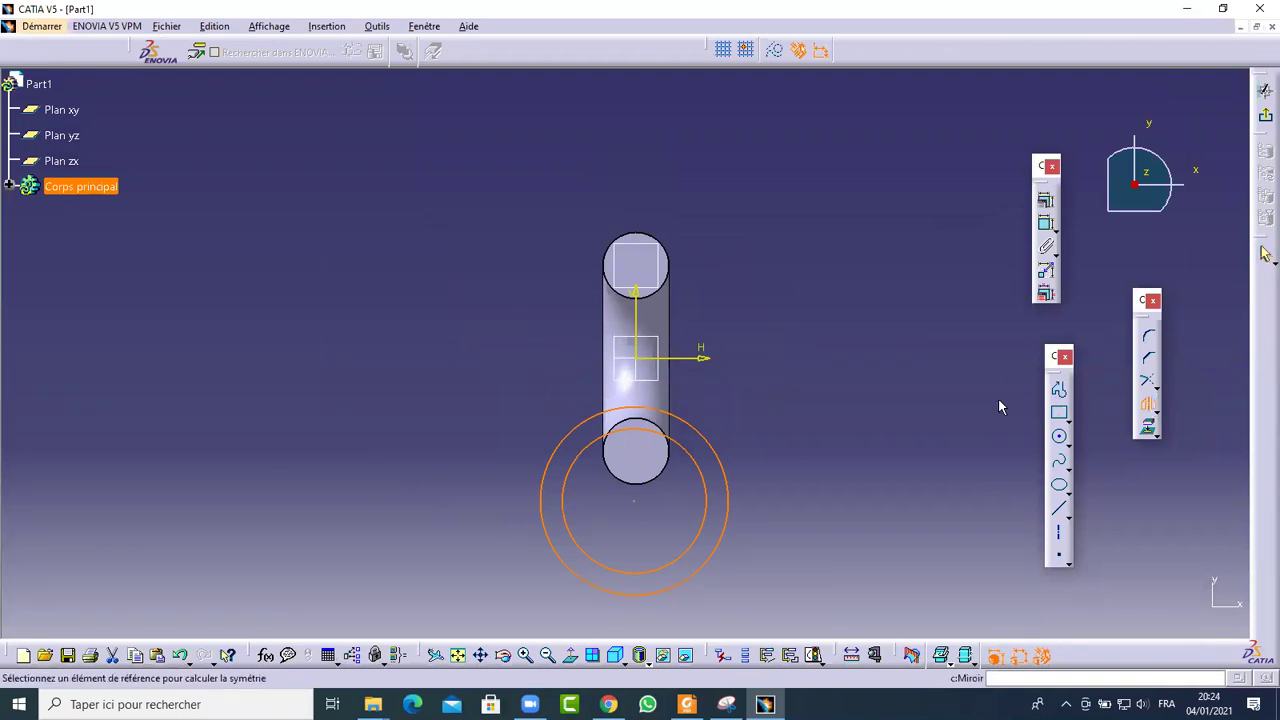
{"action": "left_click", "coordinate": [706, 359]}
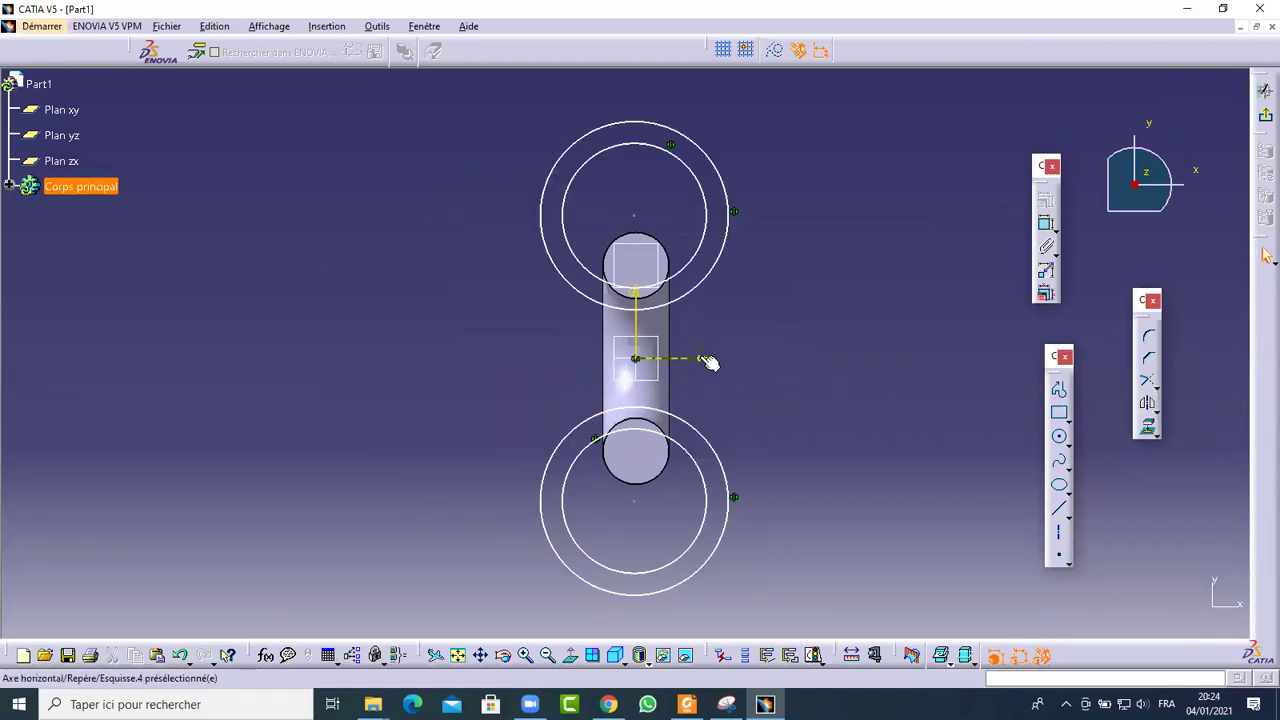
{"action": "mouse_move", "coordinate": [853, 426]}
{"action": "middle_mouse_down"}
{"action": "mouse_move", "coordinate": [791, 357]}
{"action": "mouse_move", "coordinate": [882, 428]}
{"action": "middle_mouse_up"}
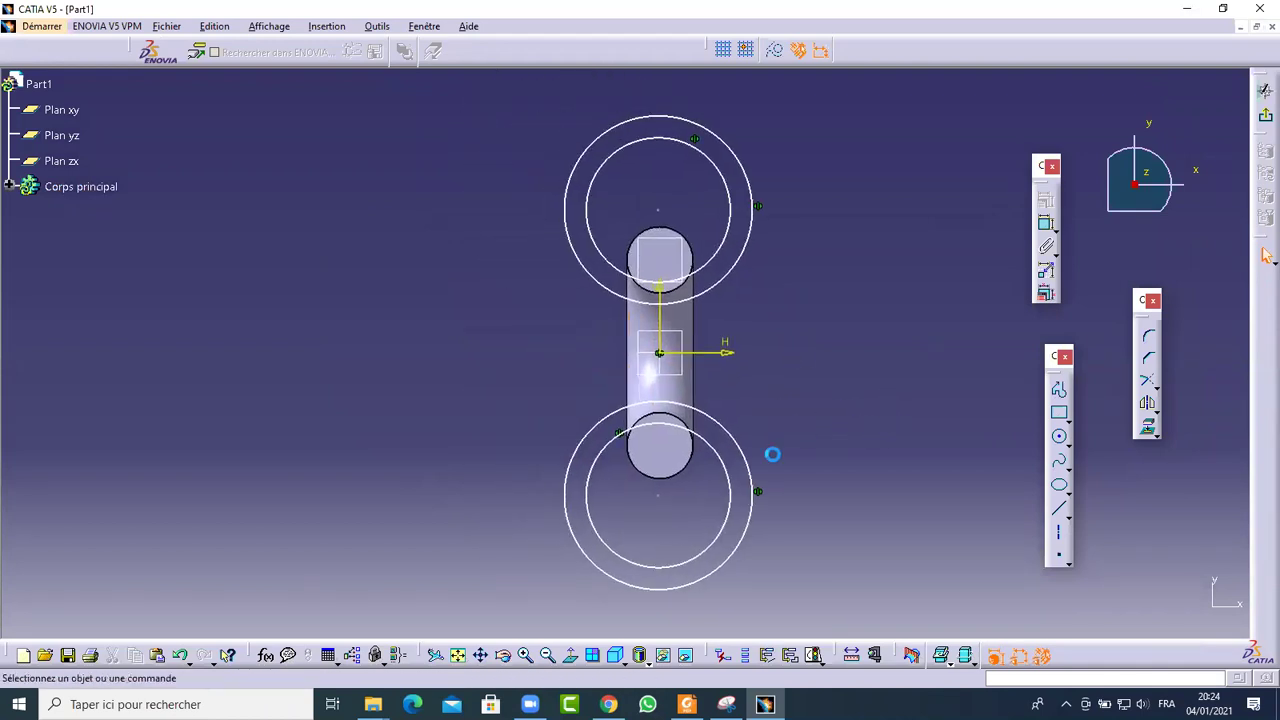
Constrain the lower circles' centre to be coincident with the vertical sketch axis
{"action": "left_click", "coordinate": [658, 495]}
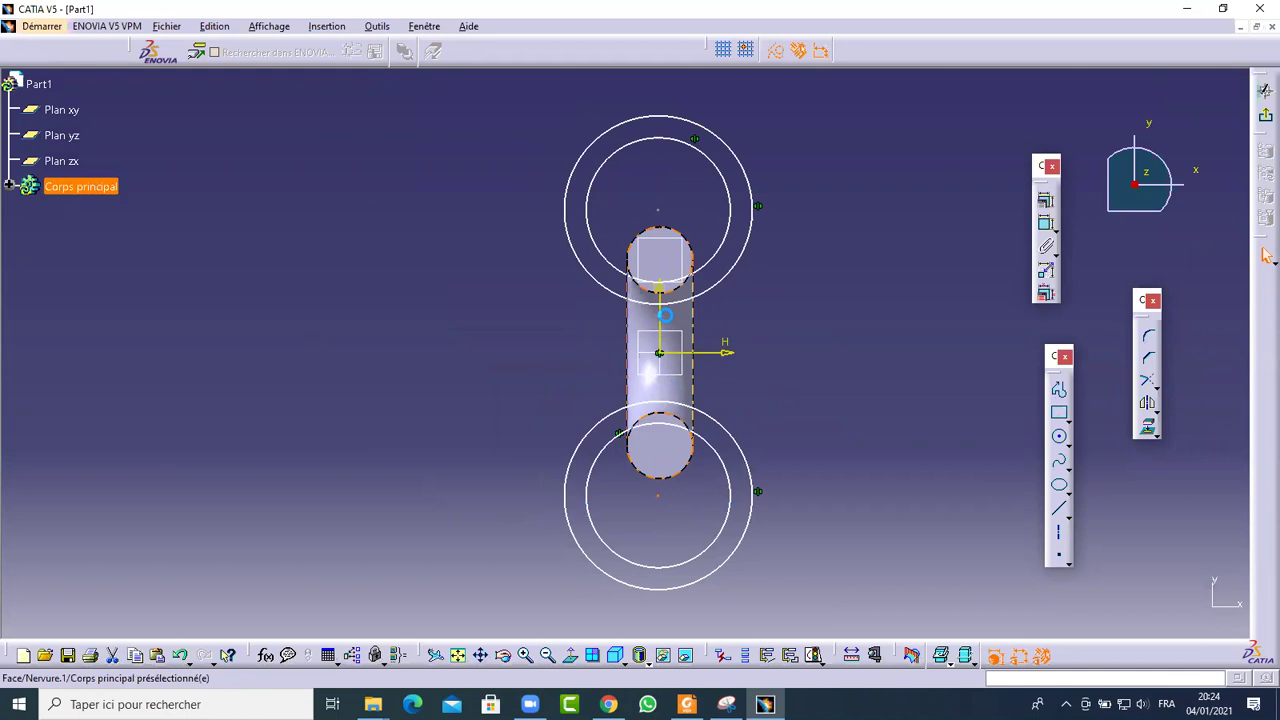
{"action": "left_click", "coordinate": [658, 311], "text": "ctrl"}
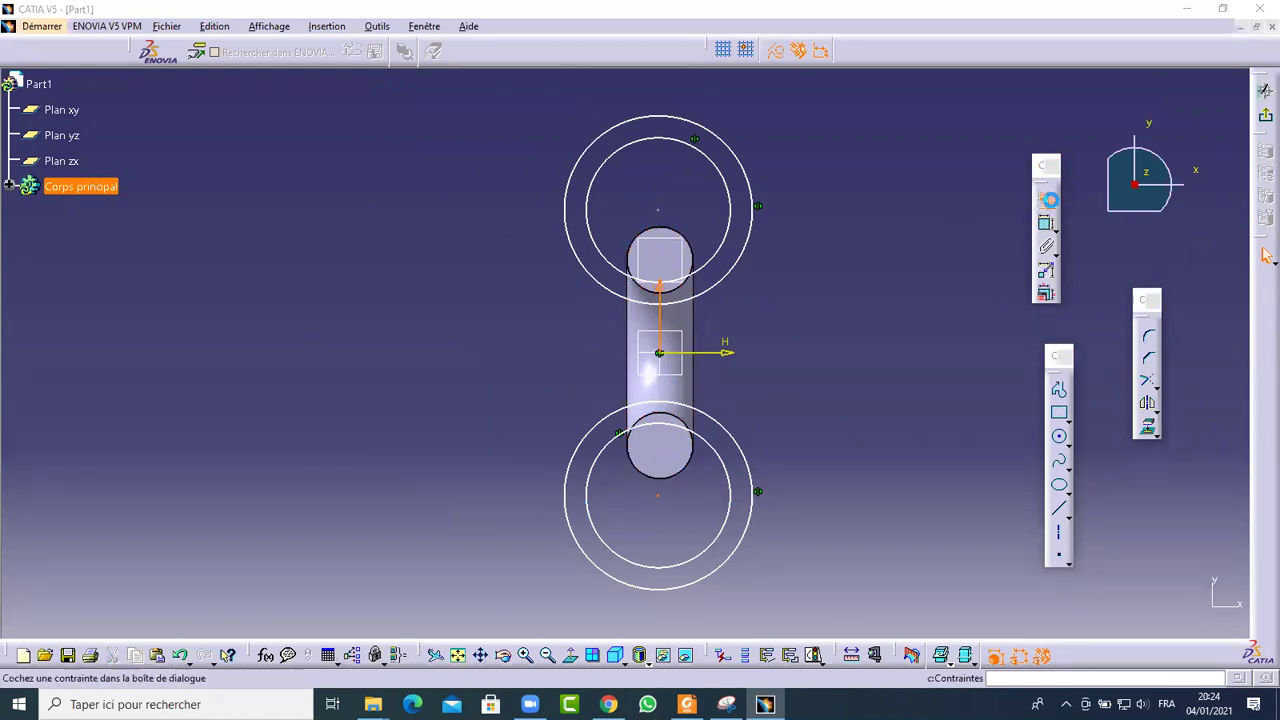
{"action": "left_click", "coordinate": [1045, 222]}
{"action": "left_click", "coordinate": [955, 204]}
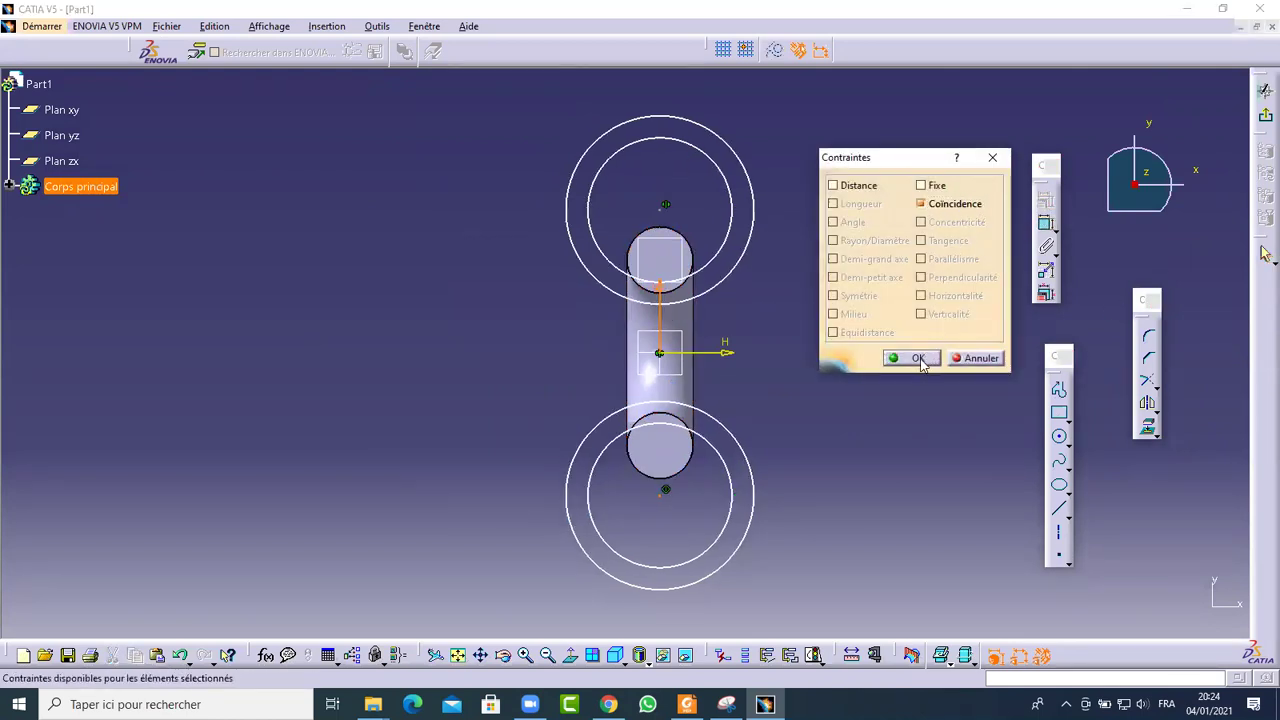
{"action": "left_click", "coordinate": [918, 358]}
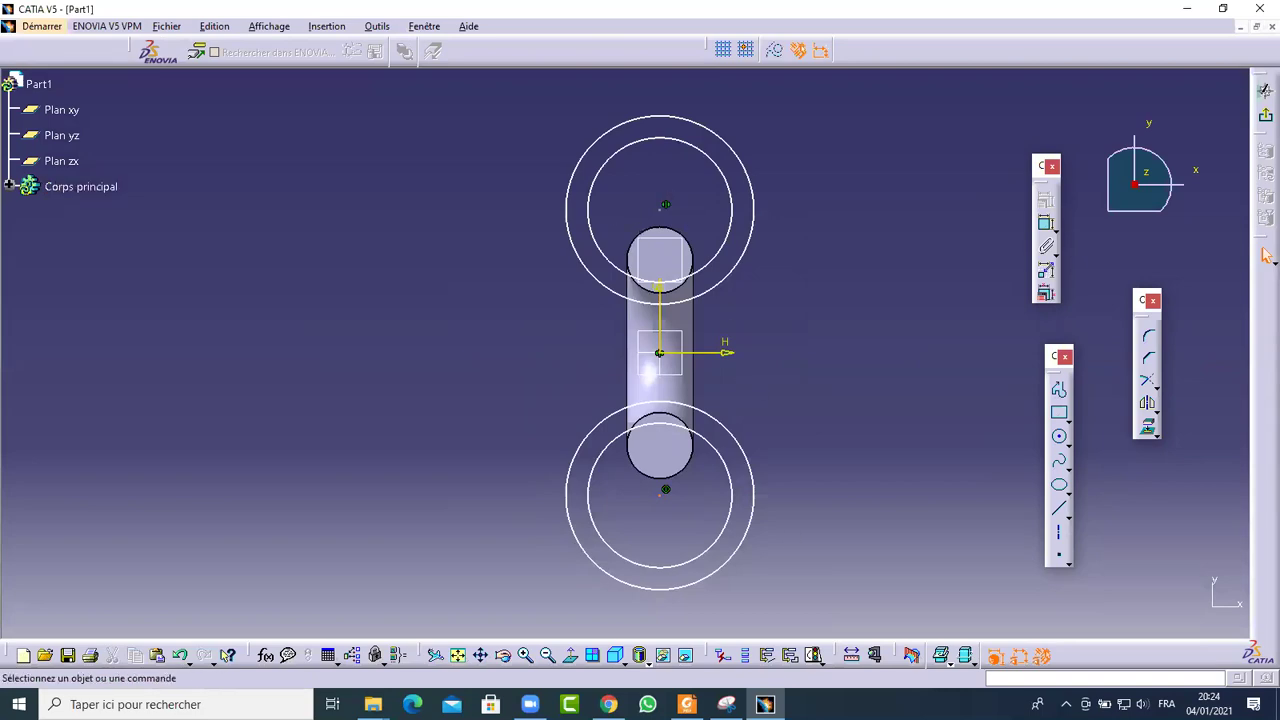
Switch to Foxit Reader, circle the right flange in the top view, and undo the pencil outlines there
{"action": "left_click", "coordinate": [686, 704]}
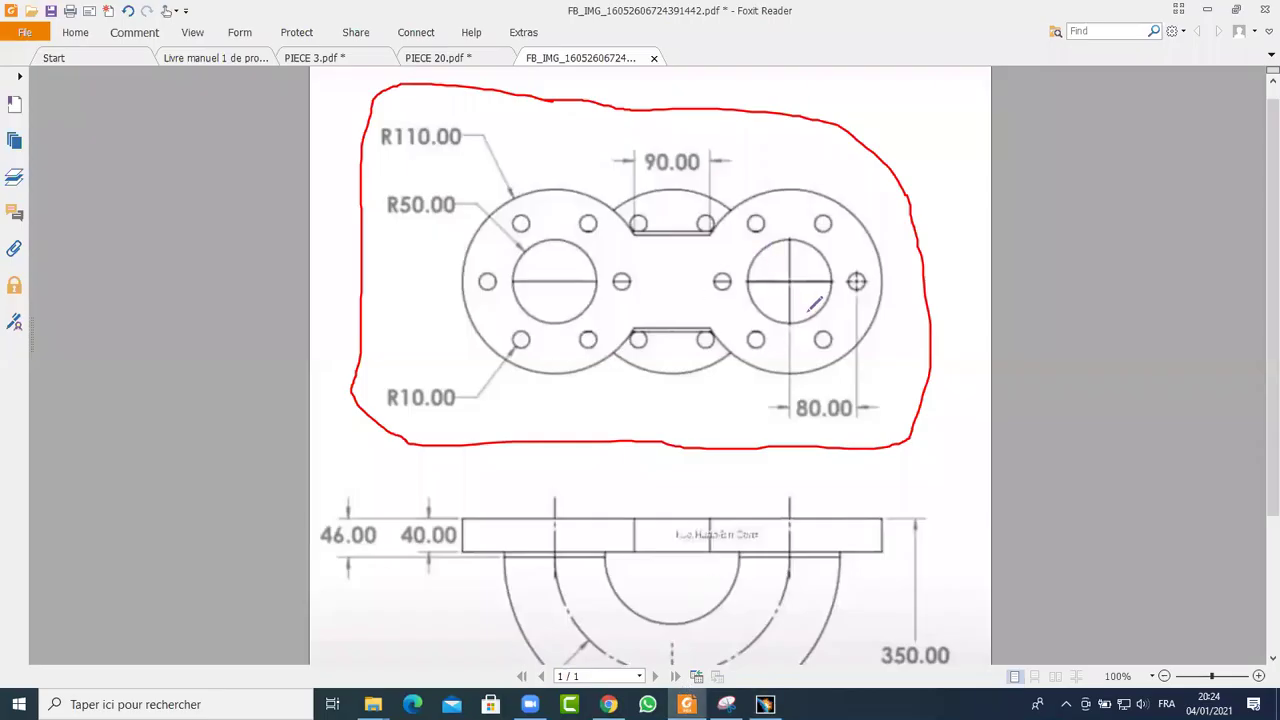
{"action": "mouse_move", "coordinate": [707, 215]}
{"action": "left_mouse_down"}
{"action": "mouse_move", "coordinate": [920, 322]}
{"action": "mouse_move", "coordinate": [728, 170]}
{"action": "left_mouse_up"}
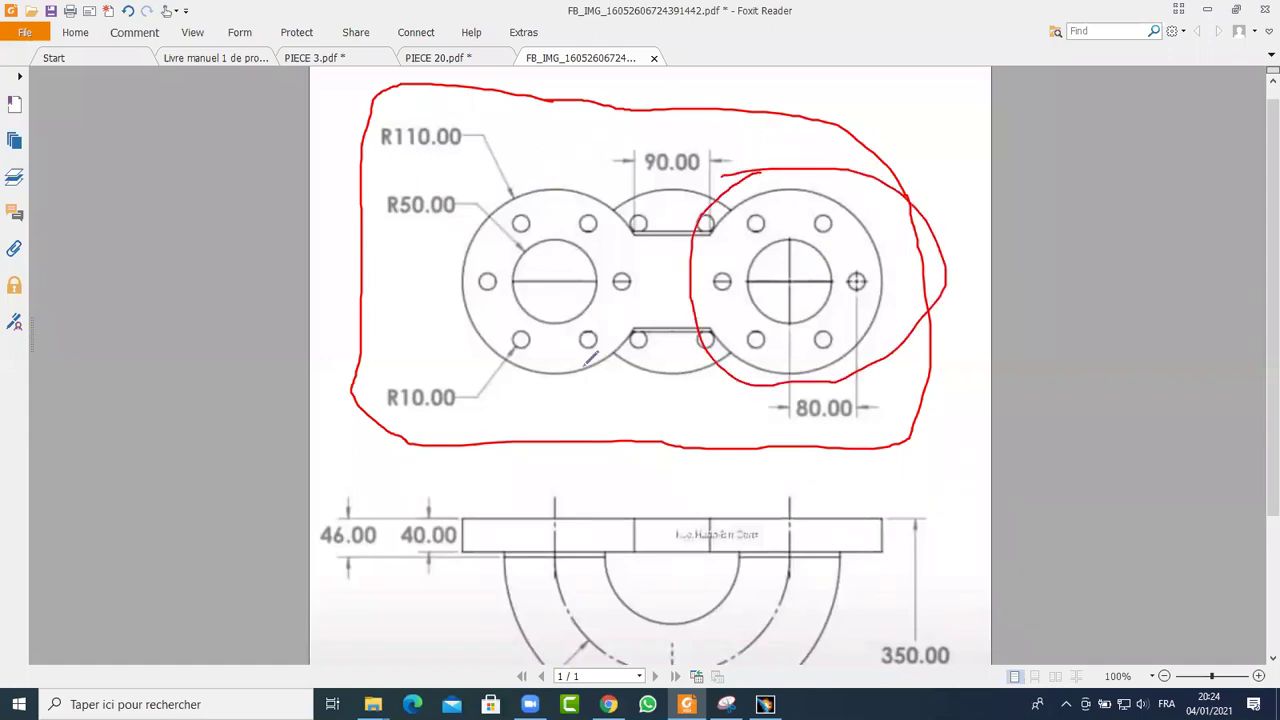
{"action": "key", "text": "ctrl+z"}
{"action": "key", "text": "ctrl+z"}
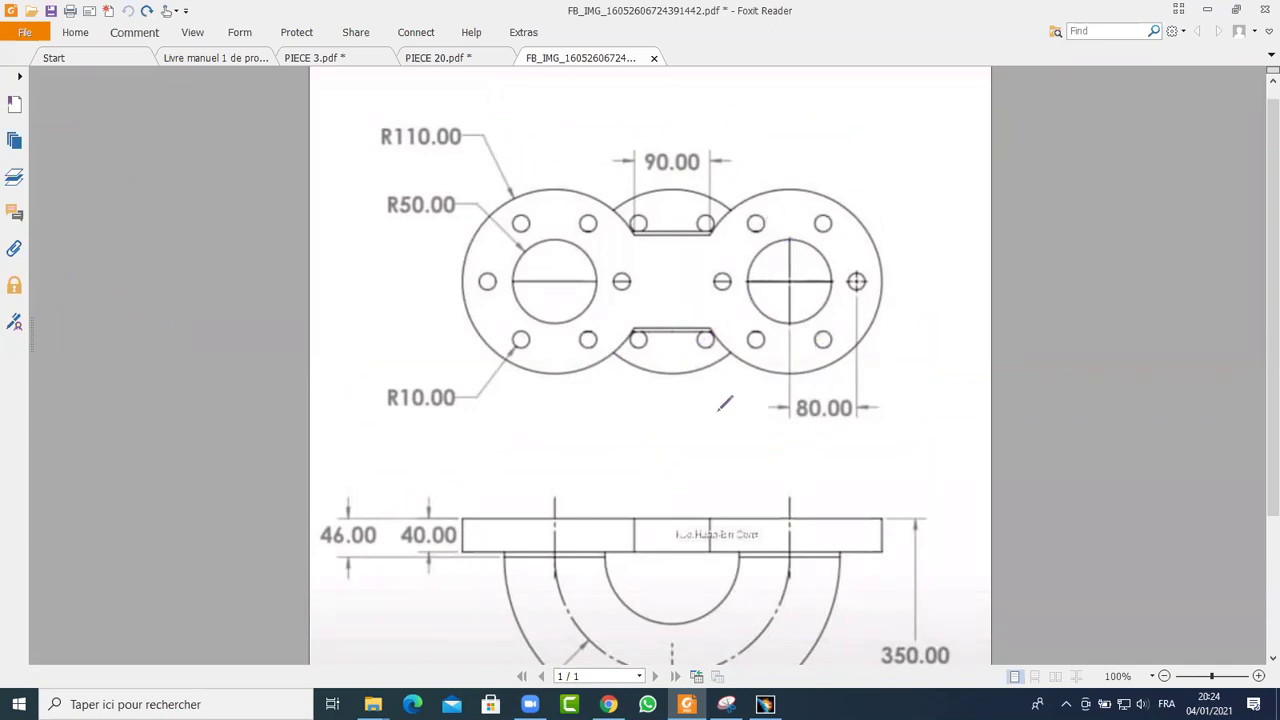
Mark the right flange's outer edge and circle the R110.00 and R50.00 dimensions in the top view
{"action": "left_click_drag", "start_coordinate": [858, 191], "coordinate": [860, 214]}
{"action": "mouse_move", "coordinate": [374, 95]}
{"action": "left_mouse_down"}
{"action": "mouse_move", "coordinate": [390, 181]}
{"action": "mouse_move", "coordinate": [480, 172]}
{"action": "left_mouse_up"}
{"action": "left_click_drag", "start_coordinate": [436, 86], "coordinate": [368, 100]}
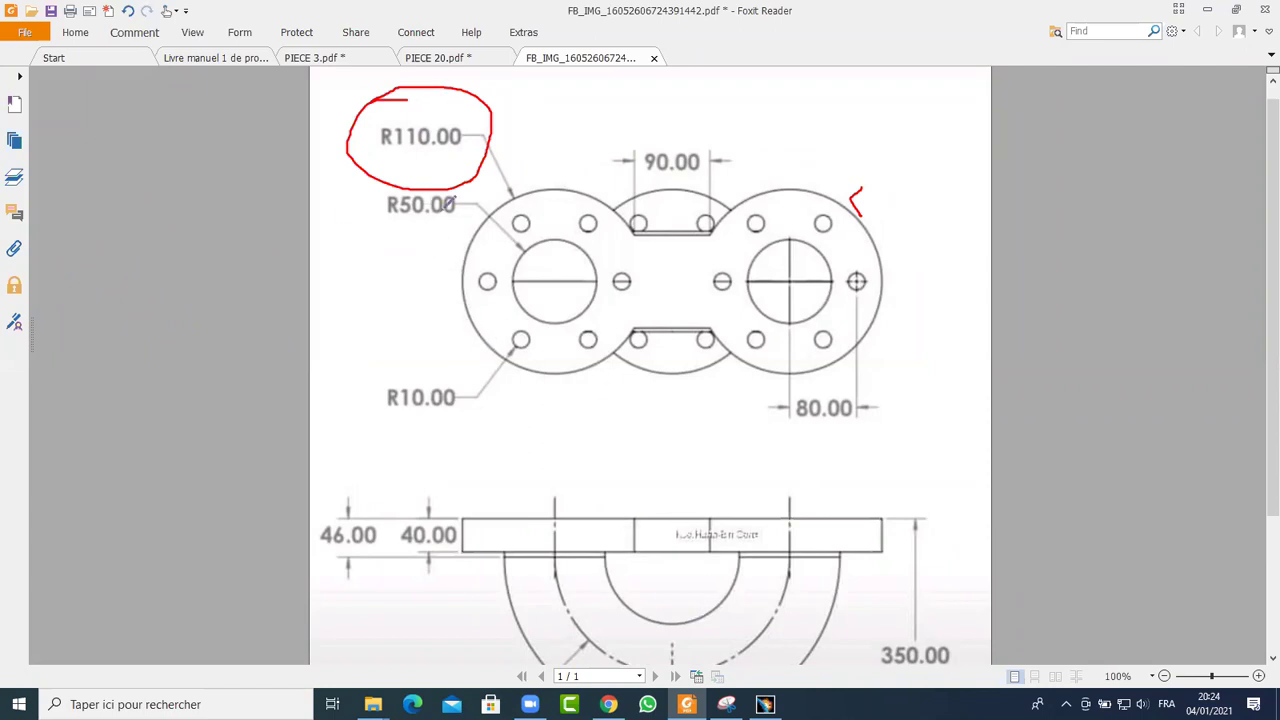
{"action": "mouse_move", "coordinate": [380, 180]}
{"action": "left_mouse_down"}
{"action": "mouse_move", "coordinate": [484, 222]}
{"action": "mouse_move", "coordinate": [376, 172]}
{"action": "left_mouse_up"}
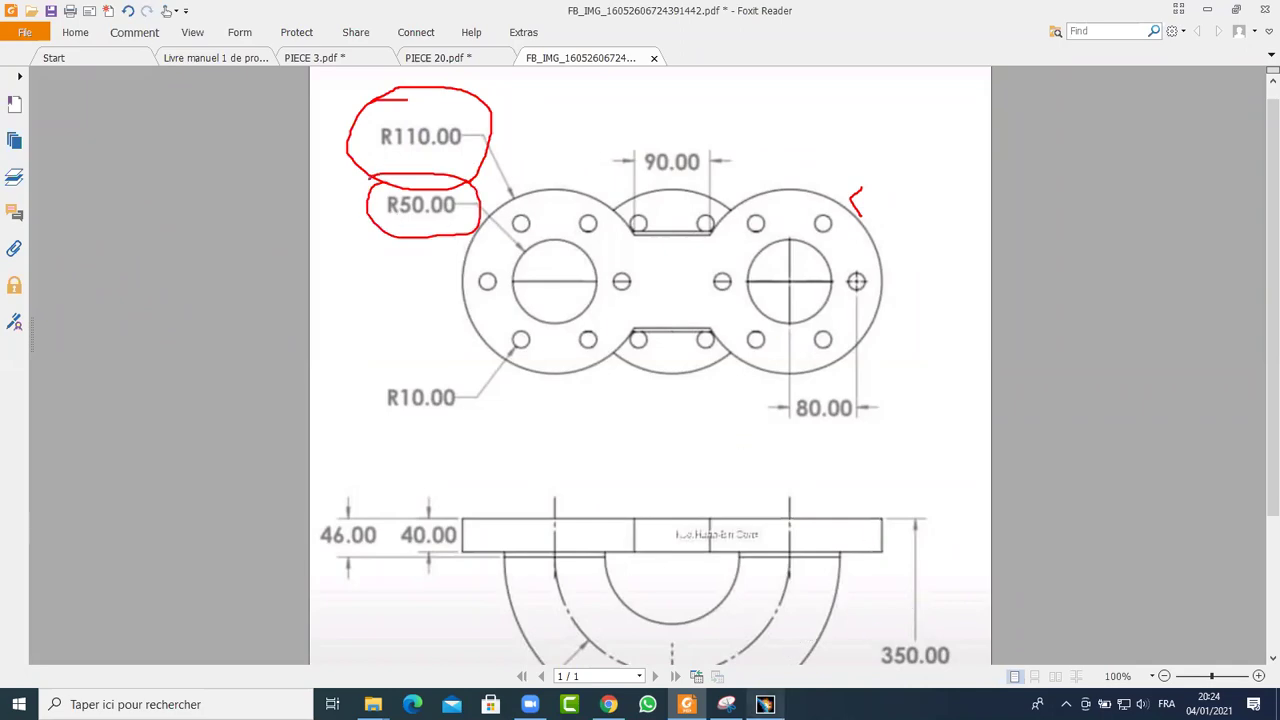
Switch to CATIA V5 and dimension the lower outer circle with a diameter of 220 mm, checking the drawing for its radius
{"action": "left_click", "coordinate": [765, 704]}
{"action": "left_click", "coordinate": [1046, 223]}
{"action": "left_click", "coordinate": [731, 430]}
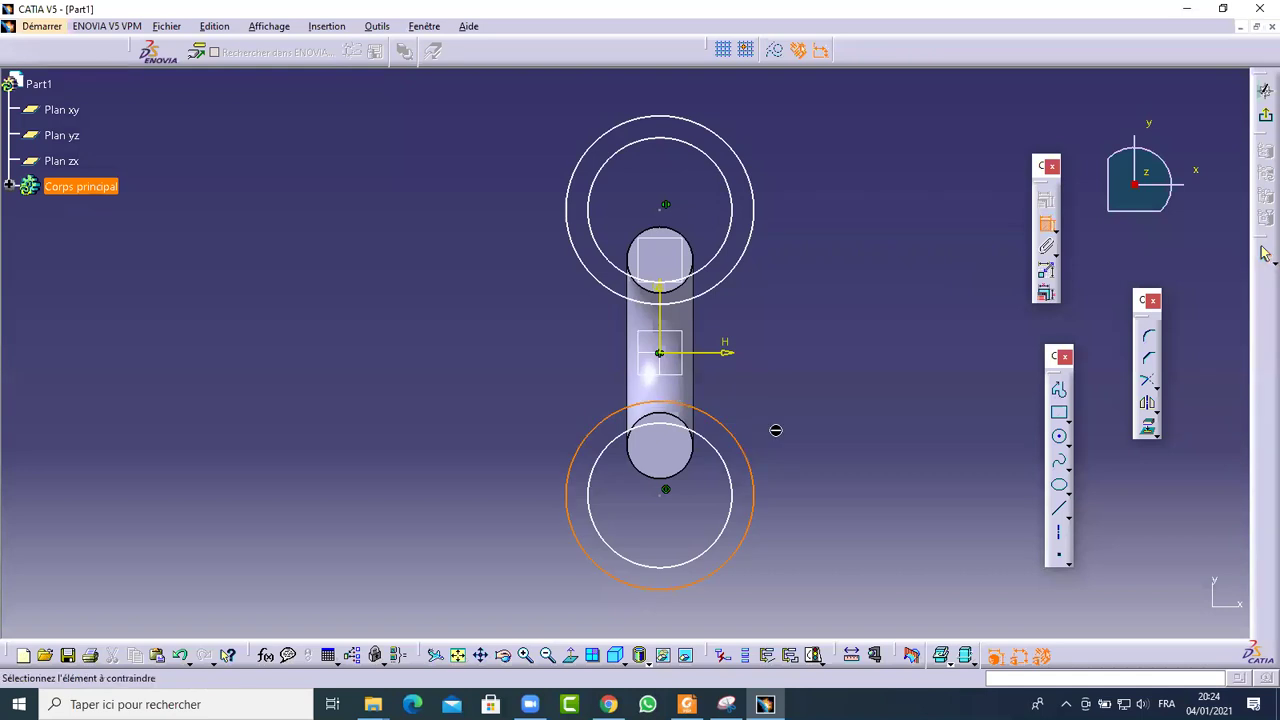
{"action": "left_click", "coordinate": [870, 413]}
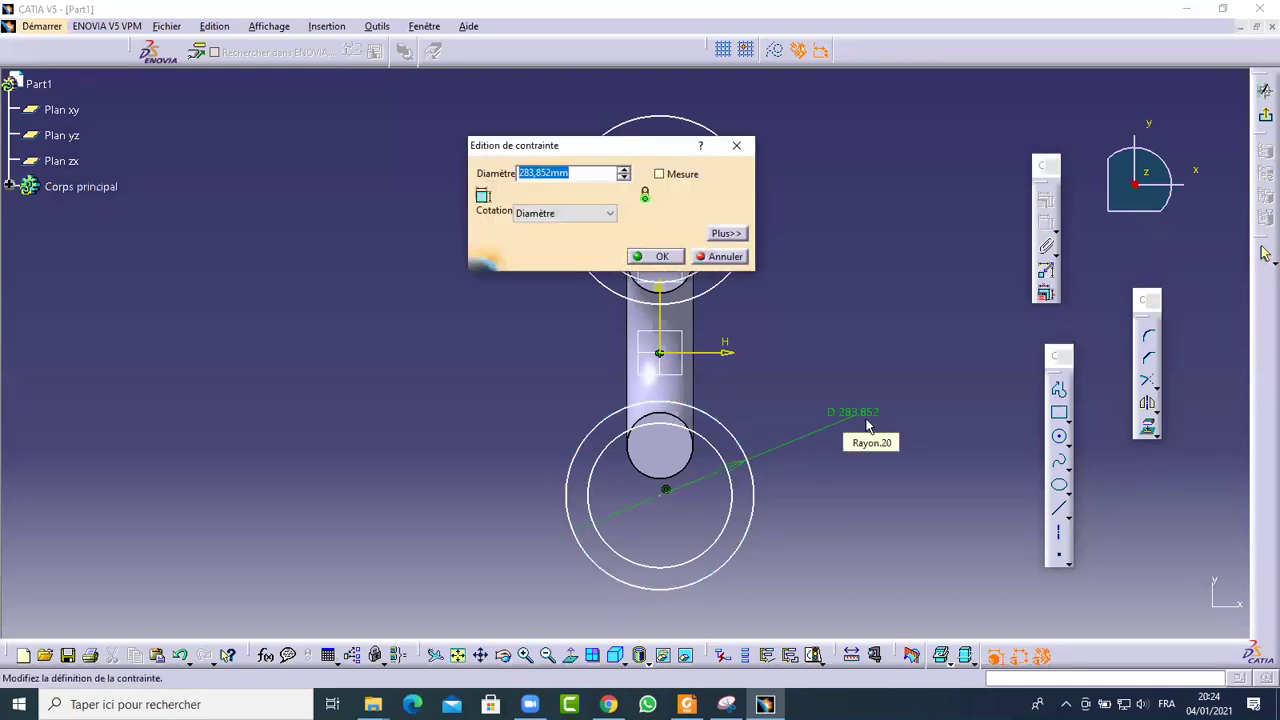
{"action": "left_click", "coordinate": [686, 704]}
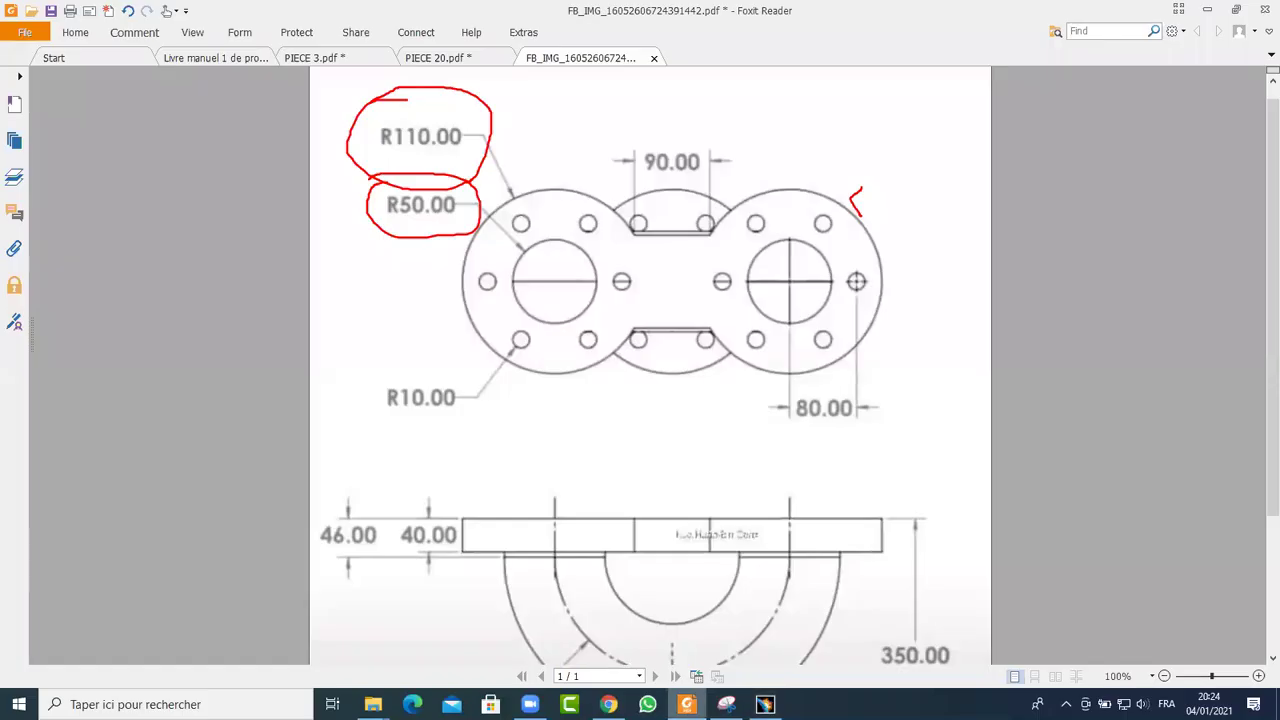
{"action": "key", "text": "alt+Tab"}
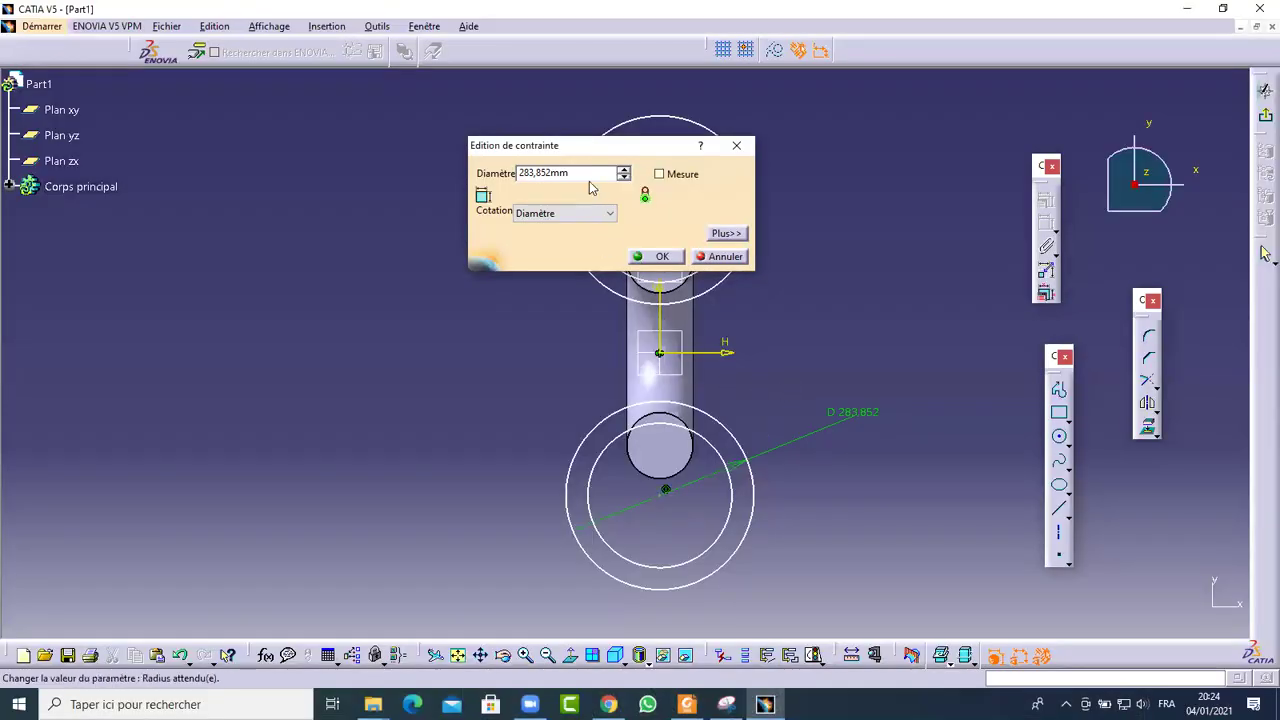
{"action": "type", "text": "22"}
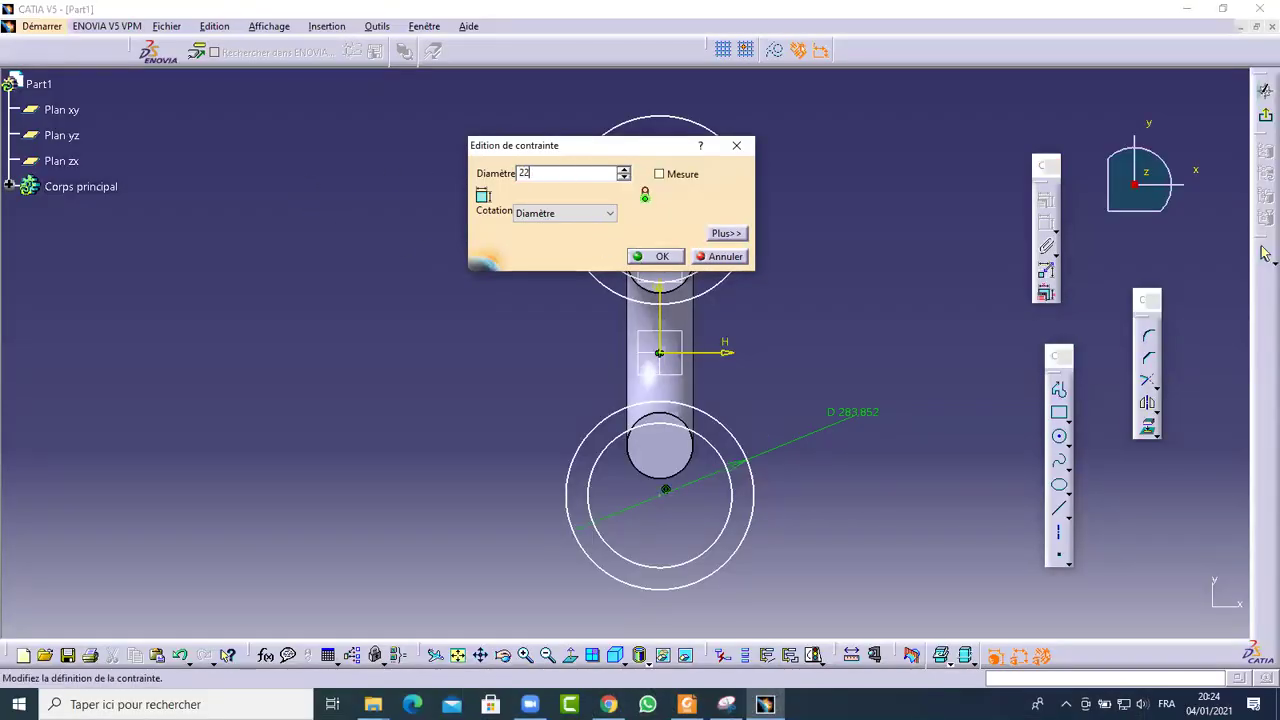
{"action": "type", "text": "0"}
{"action": "key", "text": "Return"}
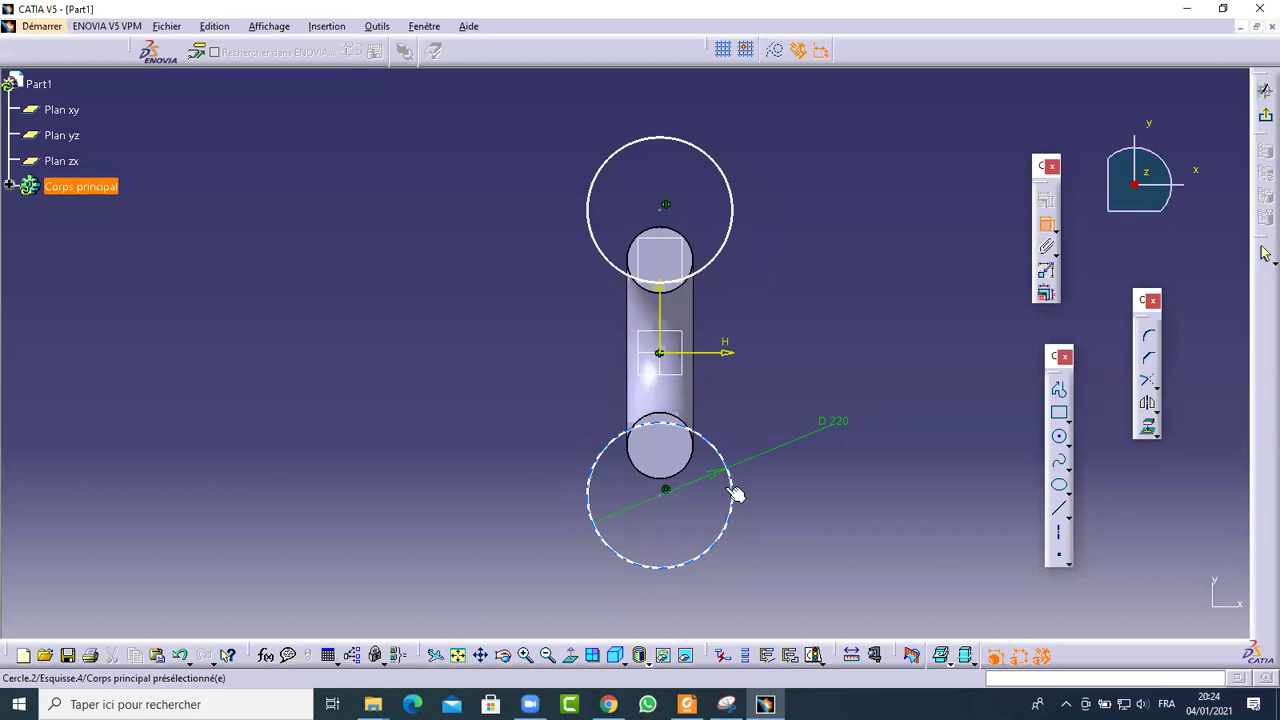
Dimension the lower inner circle with a diameter of 100 mm
{"action": "middle_click_drag", "start_coordinate": [713, 511], "coordinate": [800, 356]}
{"action": "left_click", "coordinate": [894, 360]}
{"action": "left_click", "coordinate": [943, 303]}
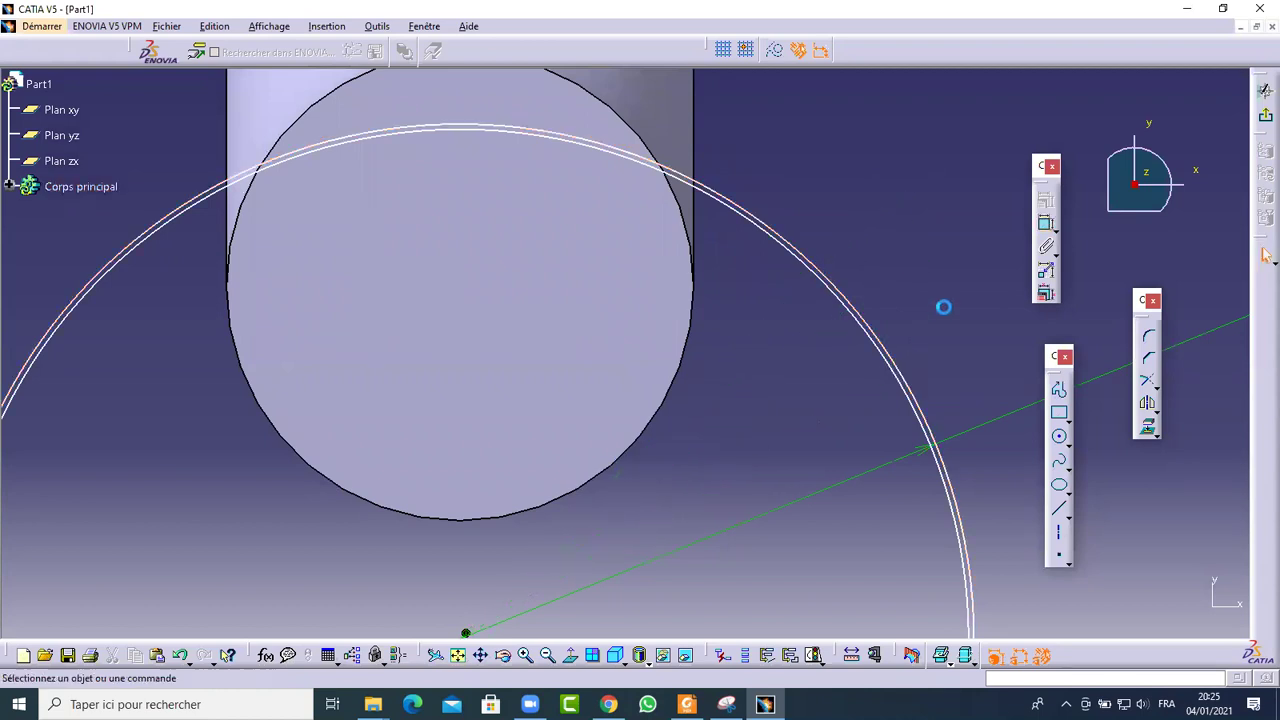
{"action": "left_click", "coordinate": [864, 334]}
{"action": "double_click", "coordinate": [892, 200]}
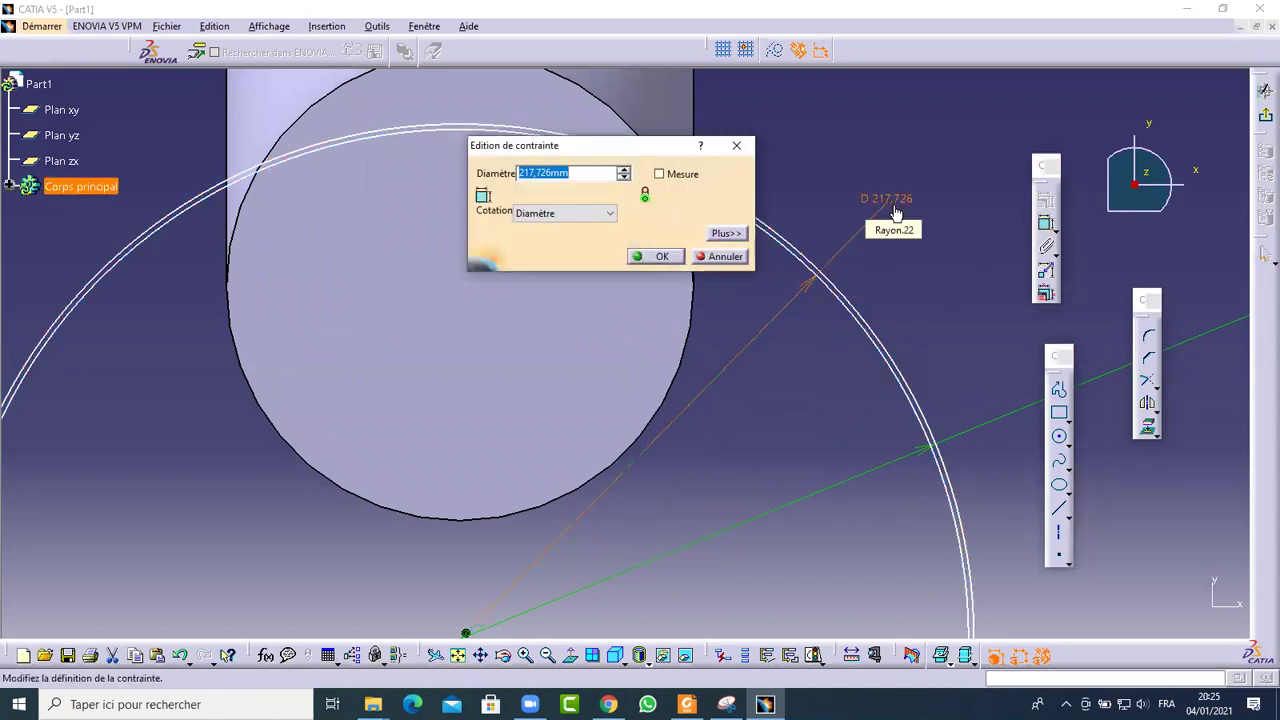
{"action": "type", "text": "100"}
{"action": "key", "text": "Return"}
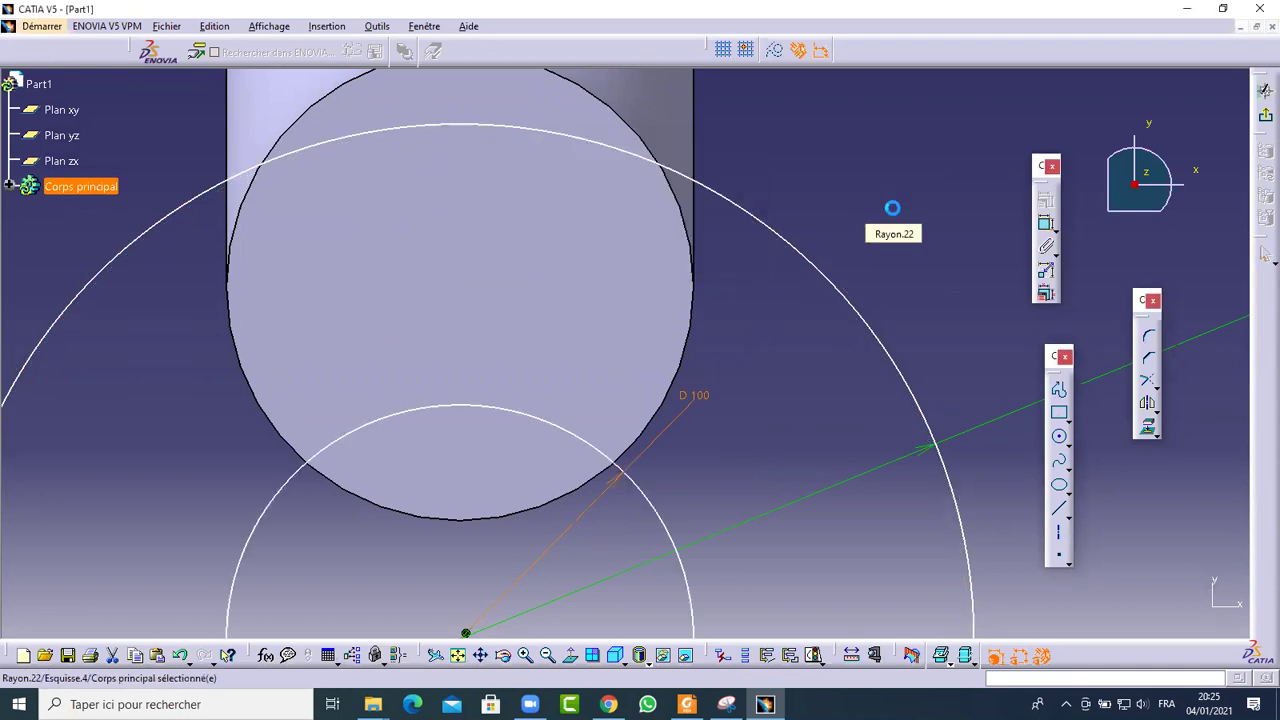
{"action": "scroll", "coordinate": [713, 337], "scroll_direction": "down", "scroll_amount": 5}
{"action": "left_click", "coordinate": [630, 386]}
{"action": "left_click", "coordinate": [635, 320]}
{"action": "left_click", "coordinate": [1046, 200]}
{"action": "left_click", "coordinate": [969, 204]}
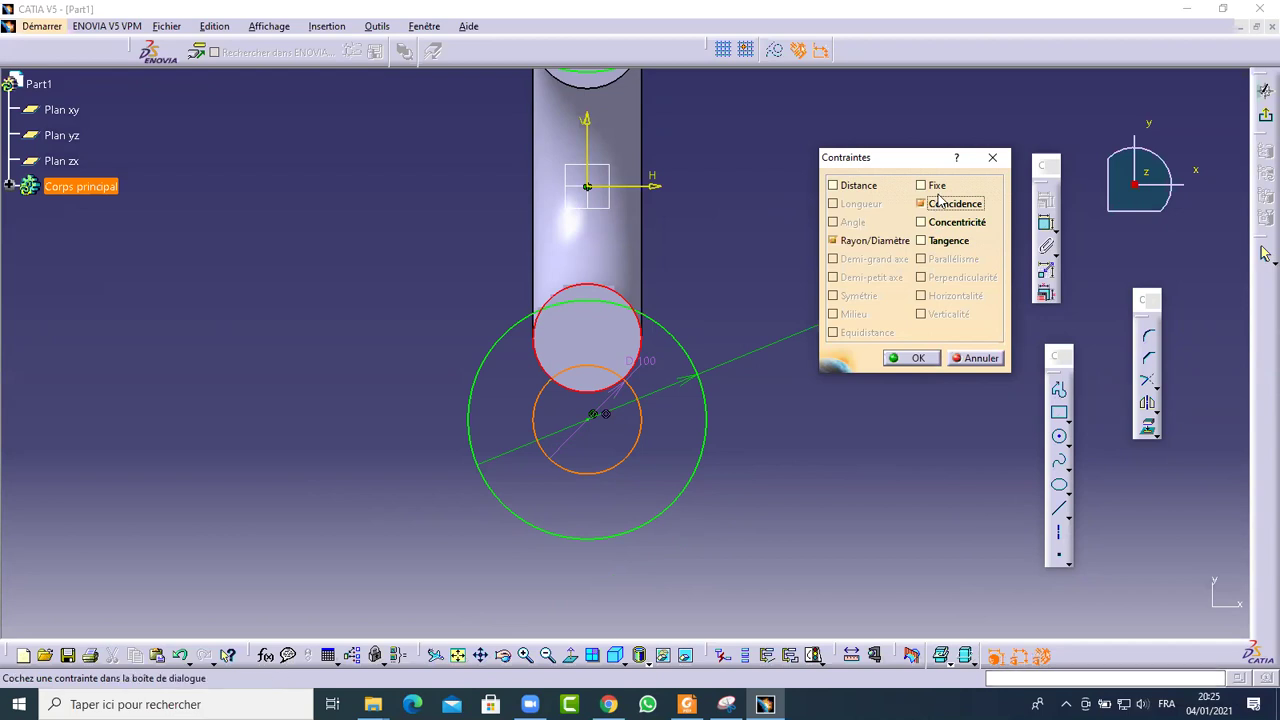
{"action": "left_click", "coordinate": [939, 224]}
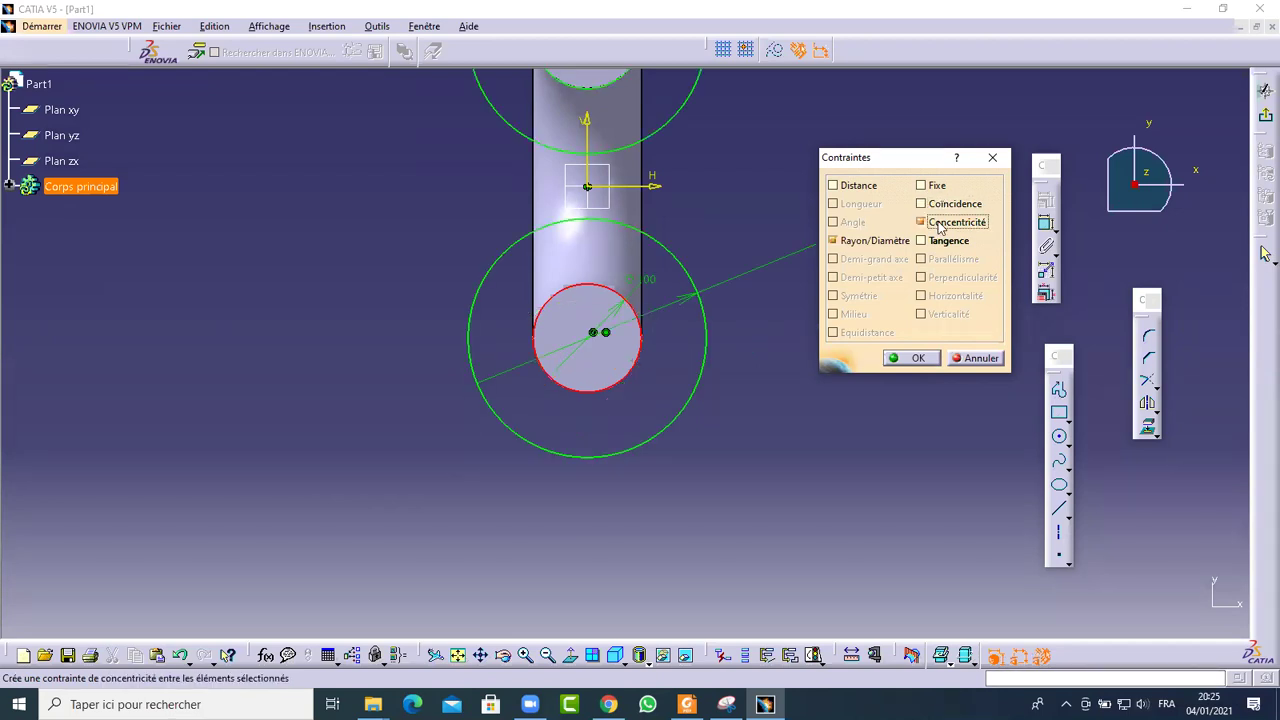
{"action": "left_click", "coordinate": [942, 204]}
{"action": "left_click", "coordinate": [942, 204]}
{"action": "left_click", "coordinate": [978, 358]}
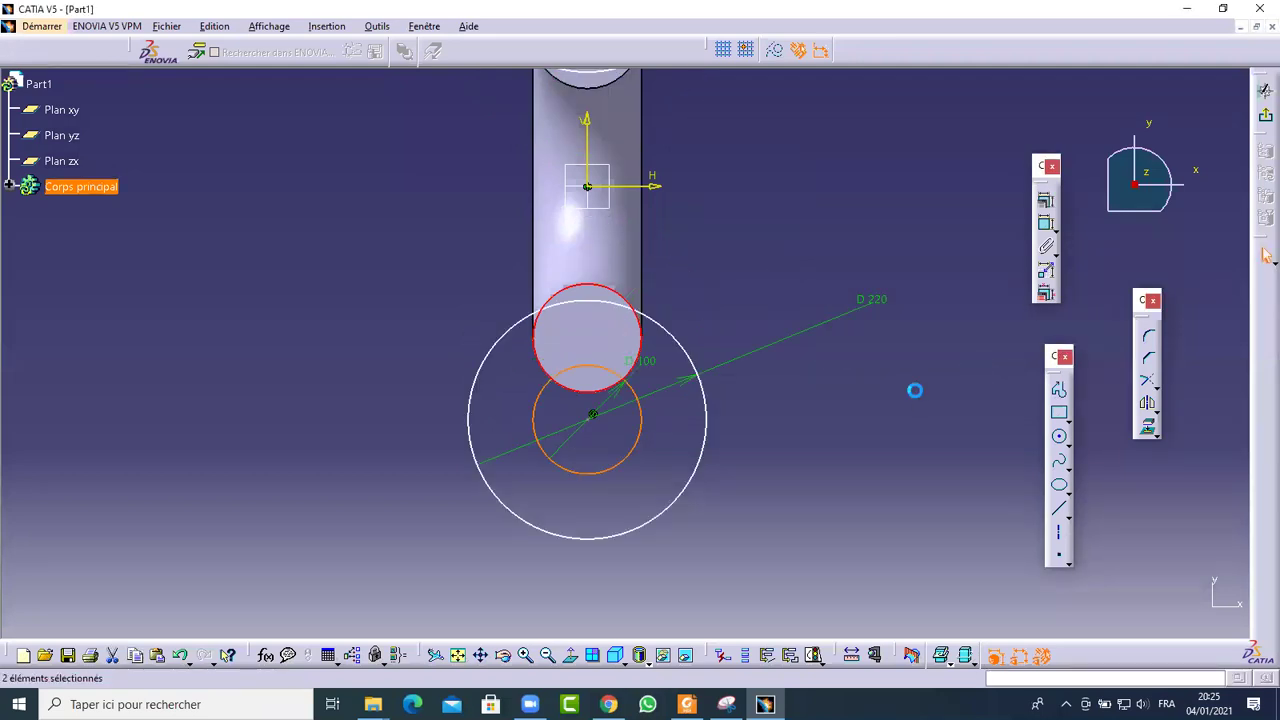
{"action": "left_click", "coordinate": [910, 400]}
Try to make the lower inner circle coincident with the pipe's end edge and delete its diameter dimension, undo both, and reposition the circles' centre
{"action": "left_click_drag", "start_coordinate": [593, 415], "coordinate": [594, 339]}
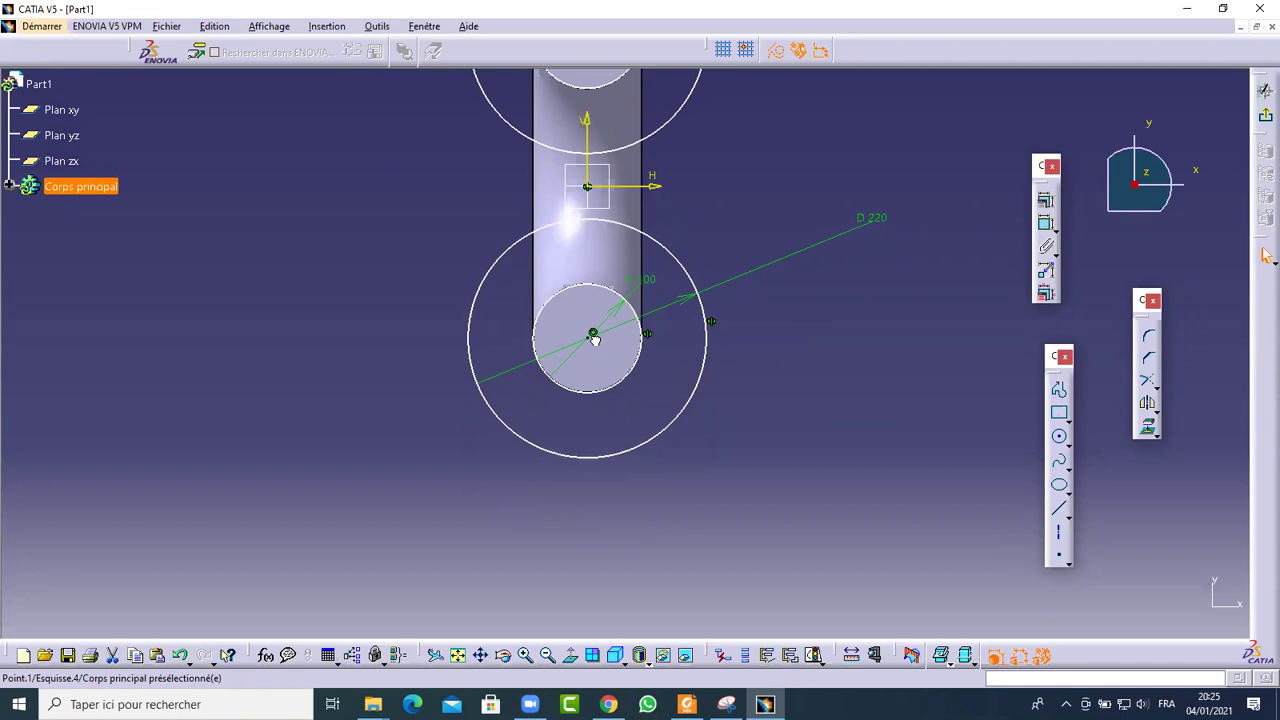
{"action": "left_click_drag", "start_coordinate": [594, 340], "coordinate": [593, 357]}
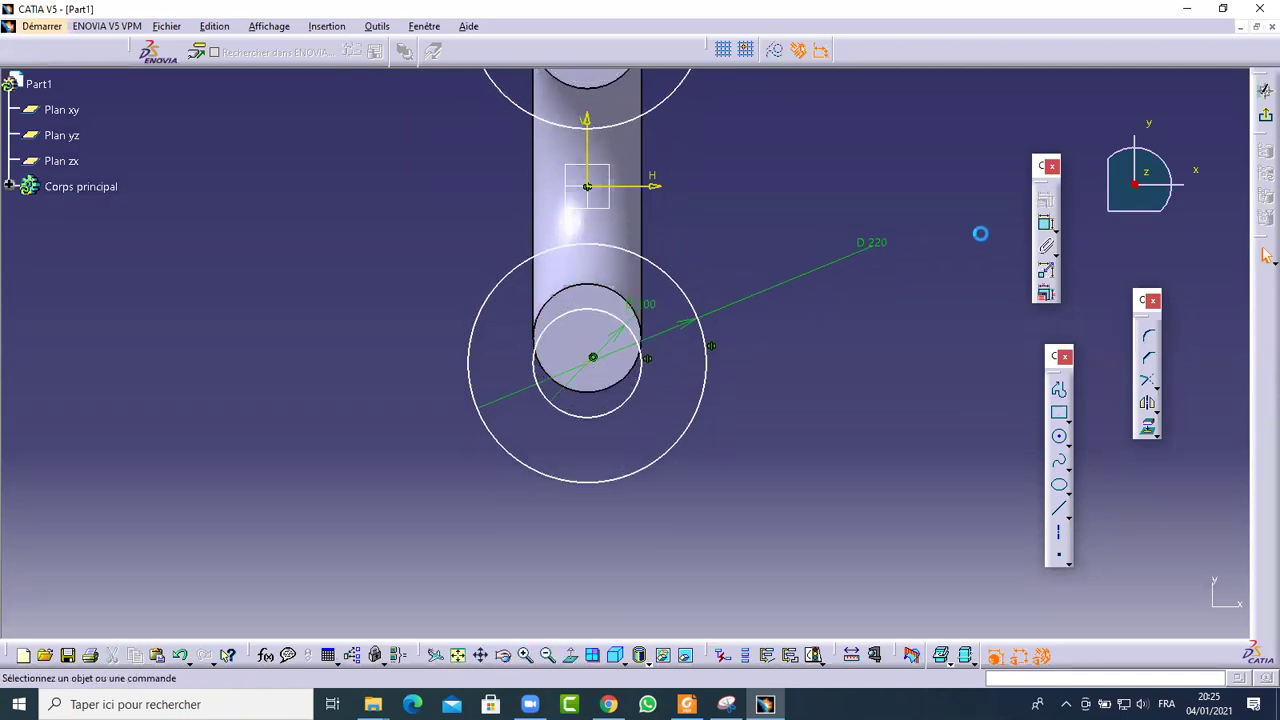
{"action": "left_click", "coordinate": [1046, 225]}
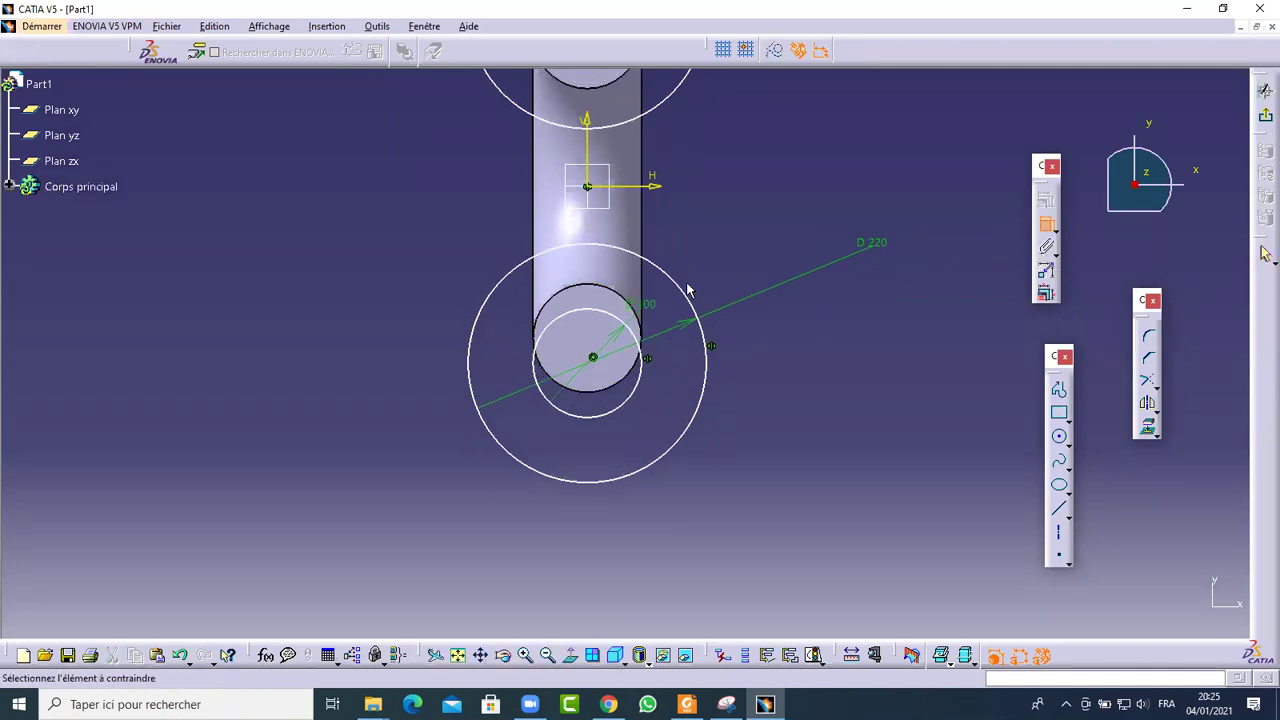
{"action": "left_click", "coordinate": [640, 340]}
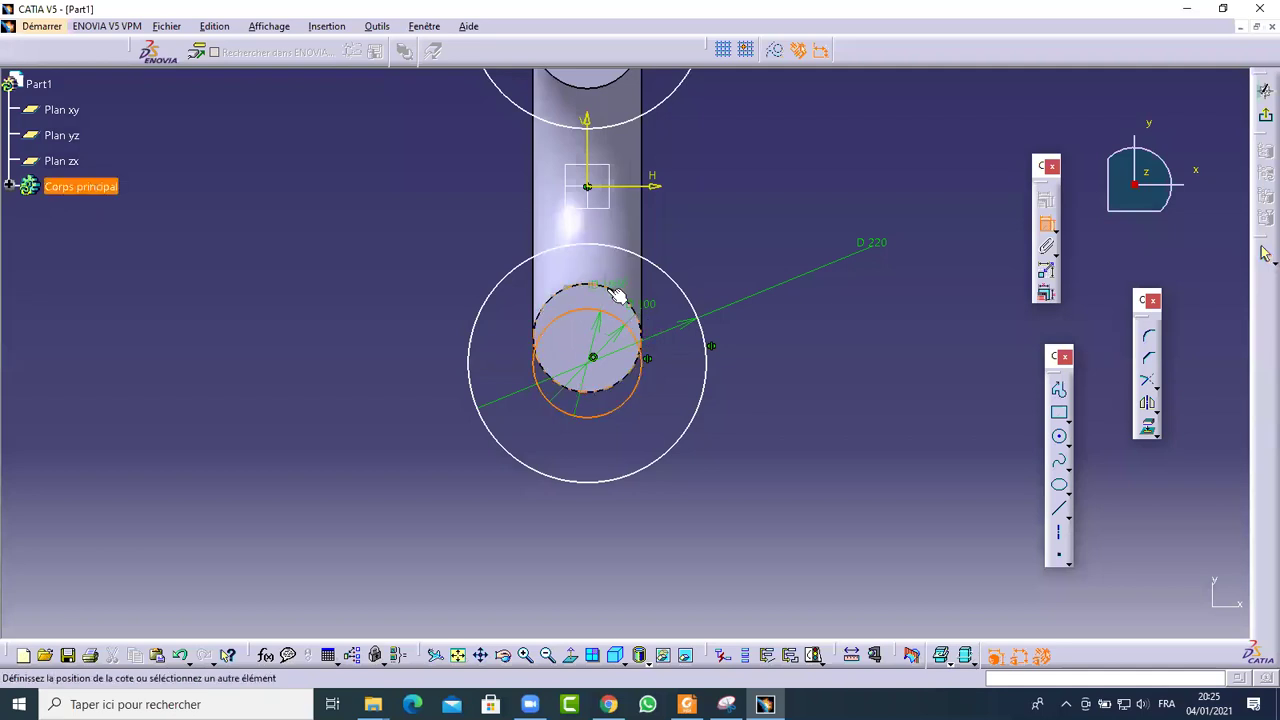
{"action": "right_click", "coordinate": [794, 211]}
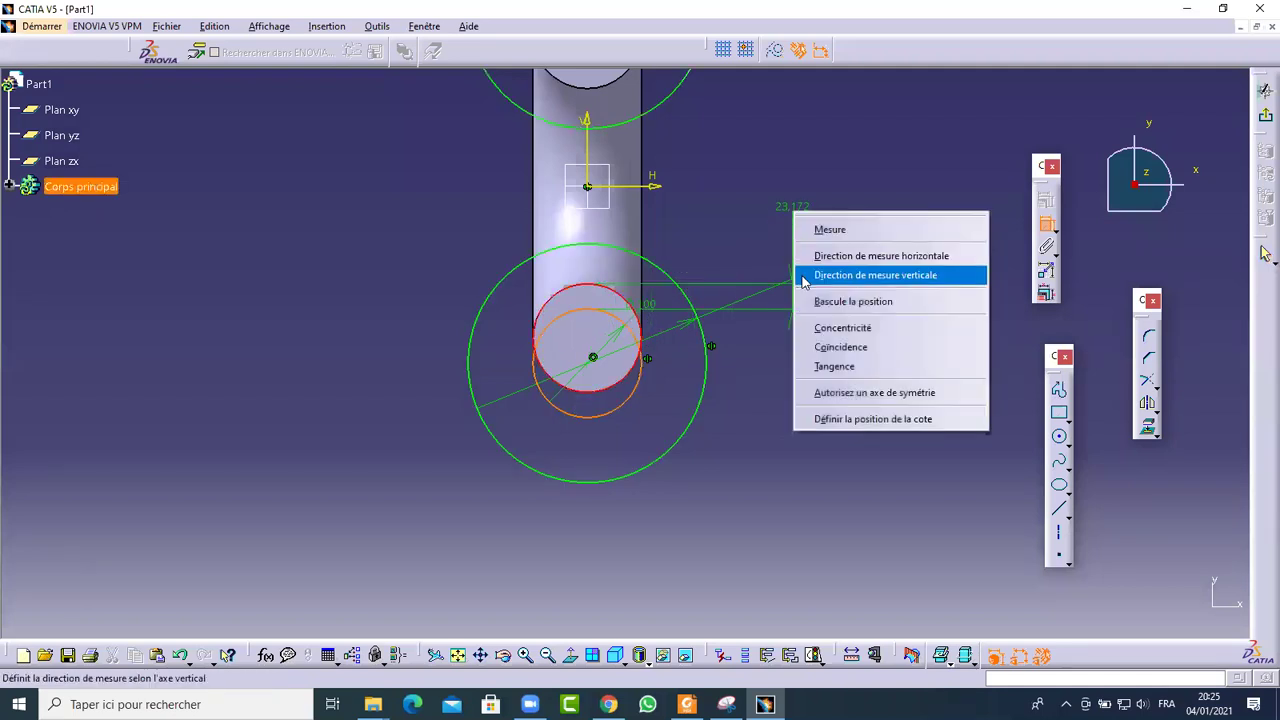
{"action": "left_click", "coordinate": [829, 347]}
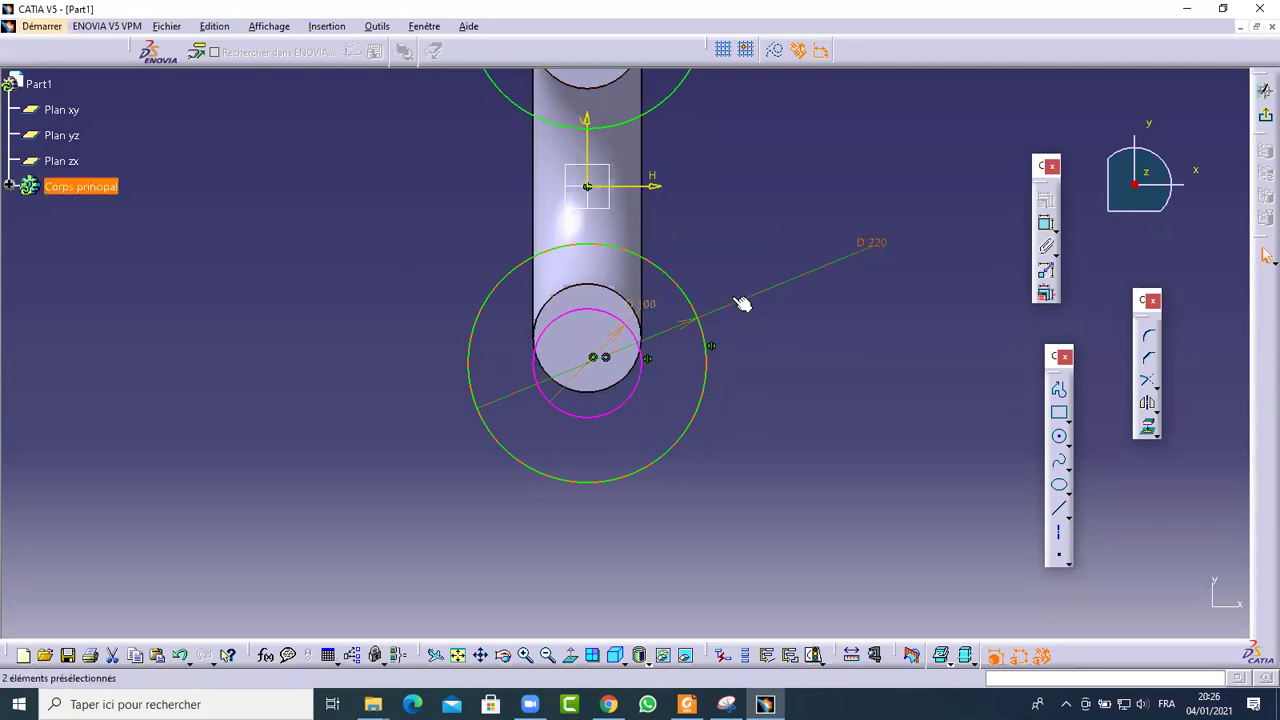
{"action": "key", "text": "Delete"}
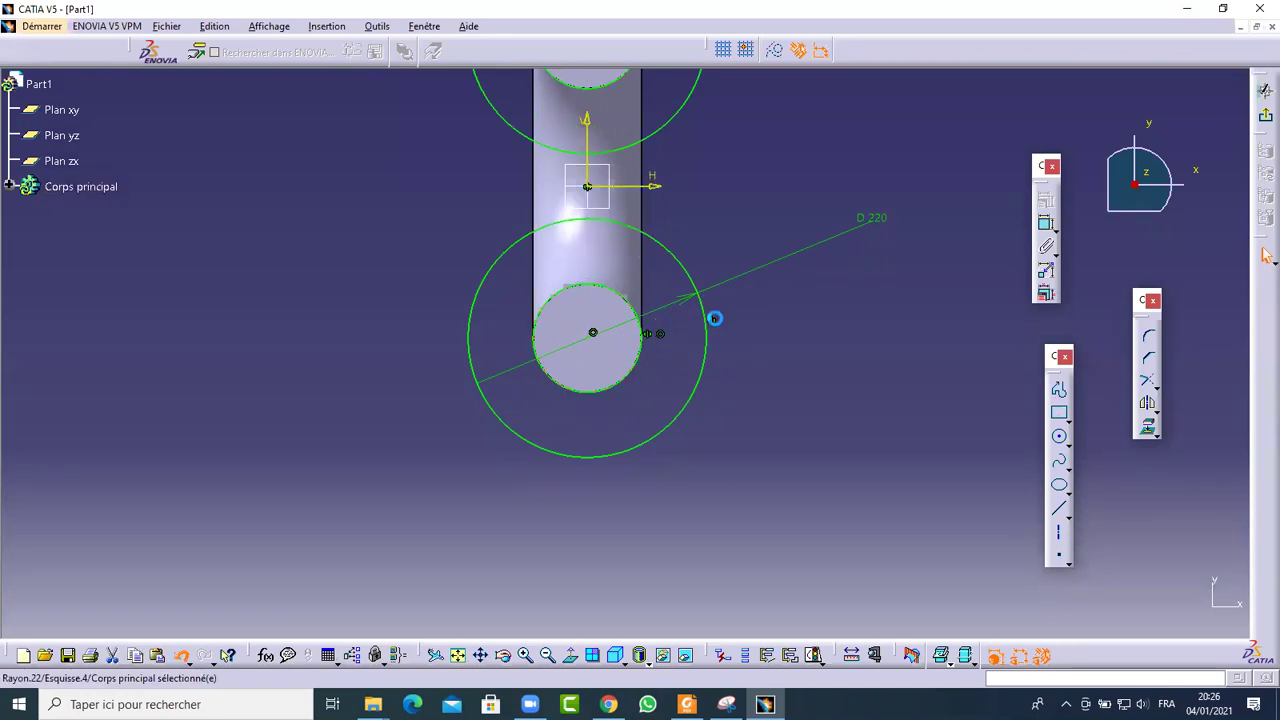
{"action": "key", "text": "ctrl+z"}
{"action": "left_click", "coordinate": [711, 396]}
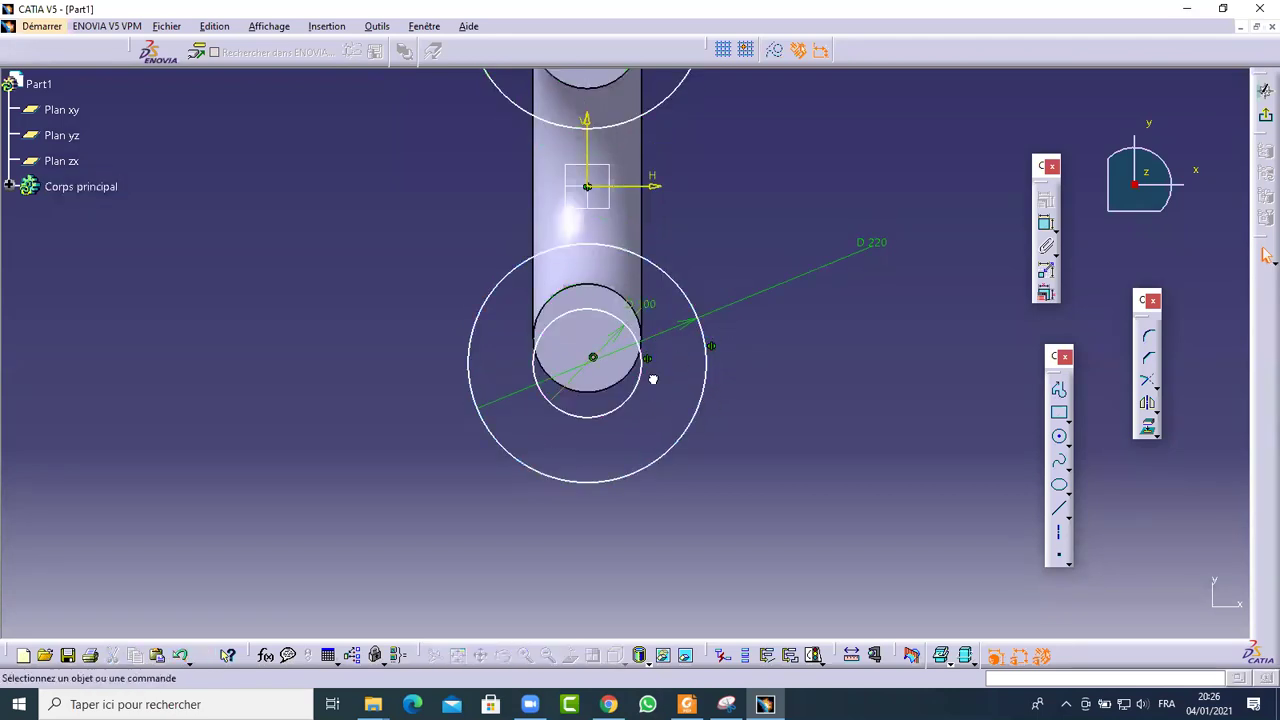
{"action": "left_click_drag", "start_coordinate": [594, 358], "coordinate": [598, 407]}
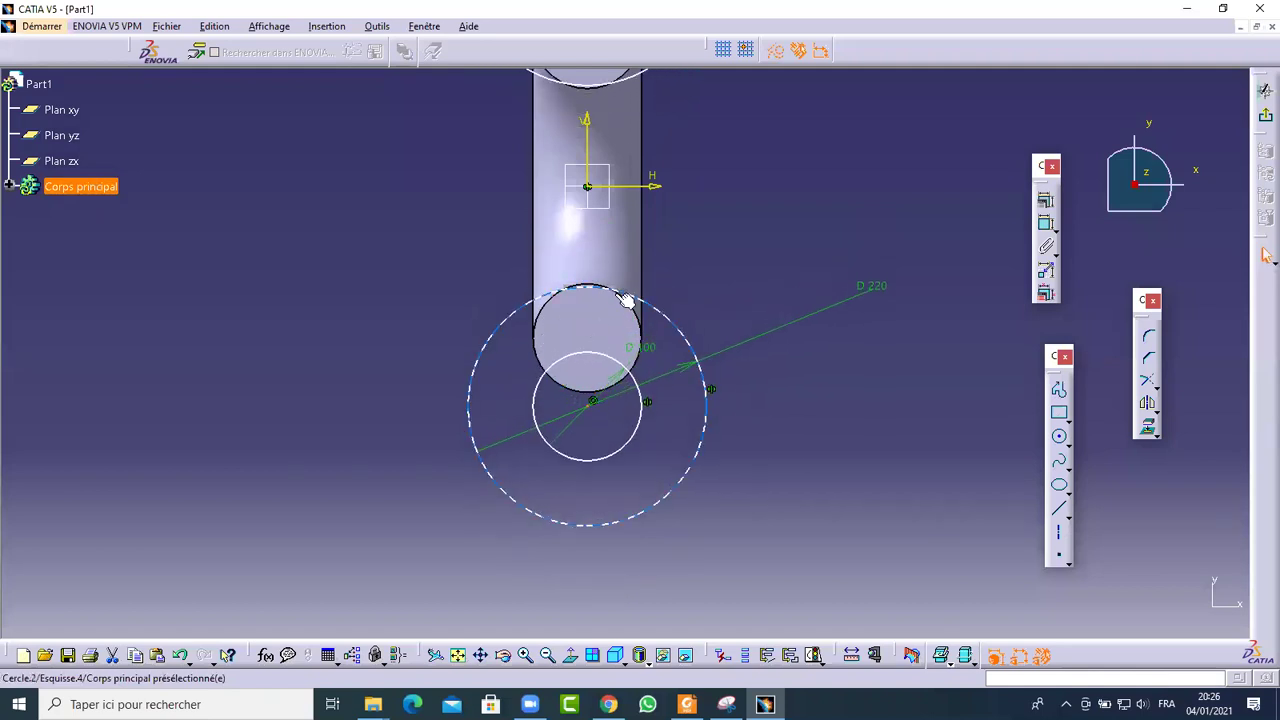
Open Esquisse.1 and Esquisse.3 to check their geometry and constraints, and return to editing Esquisse.4
{"action": "left_click", "coordinate": [9, 186]}
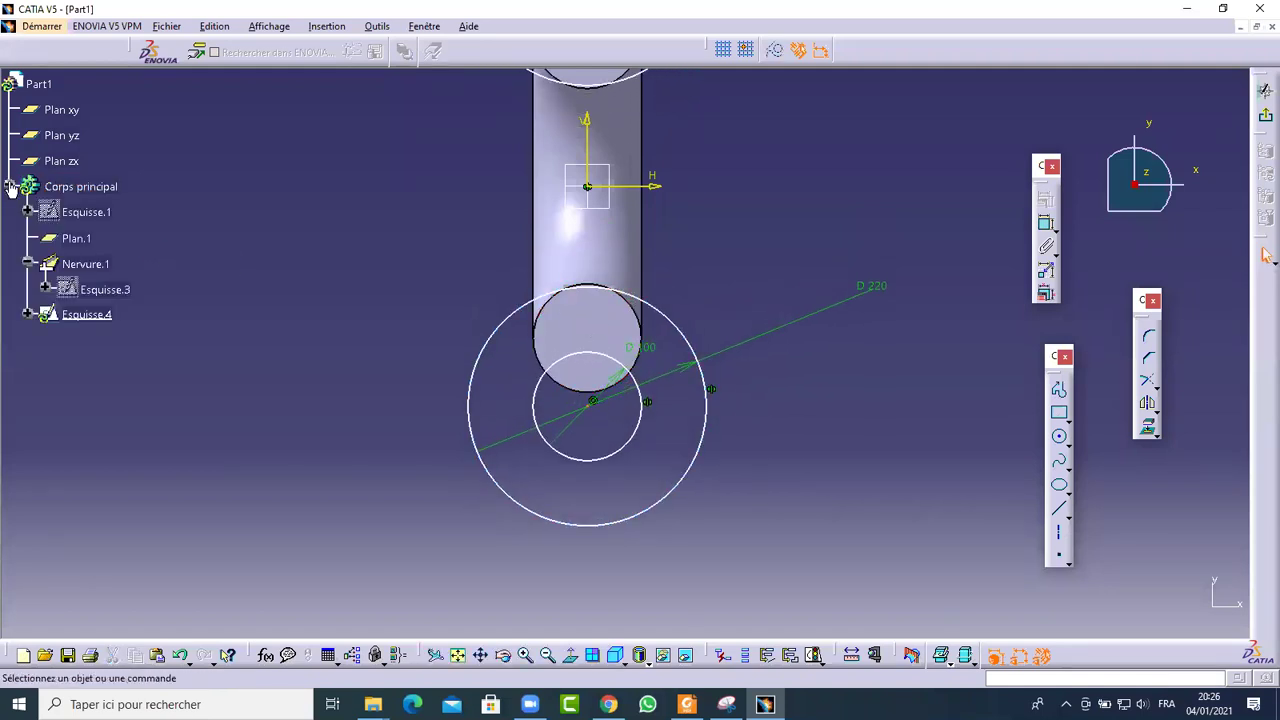
{"action": "double_click", "coordinate": [88, 216]}
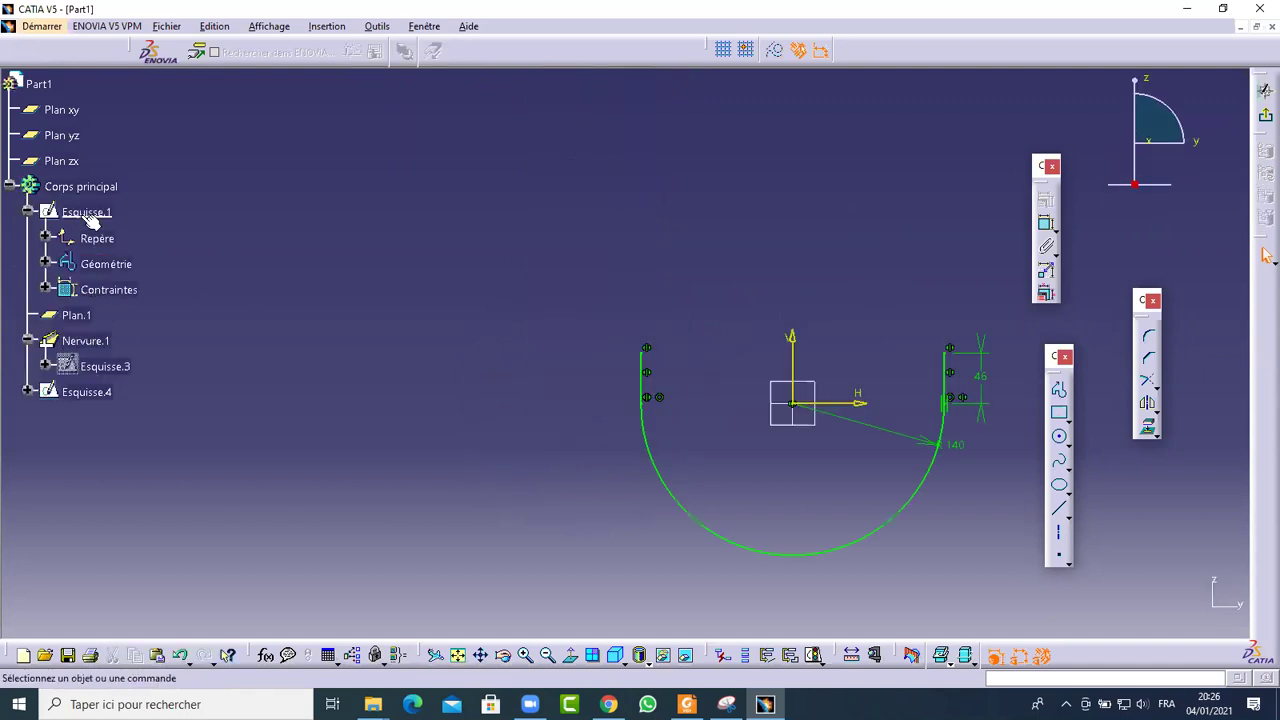
{"action": "double_click", "coordinate": [91, 366]}
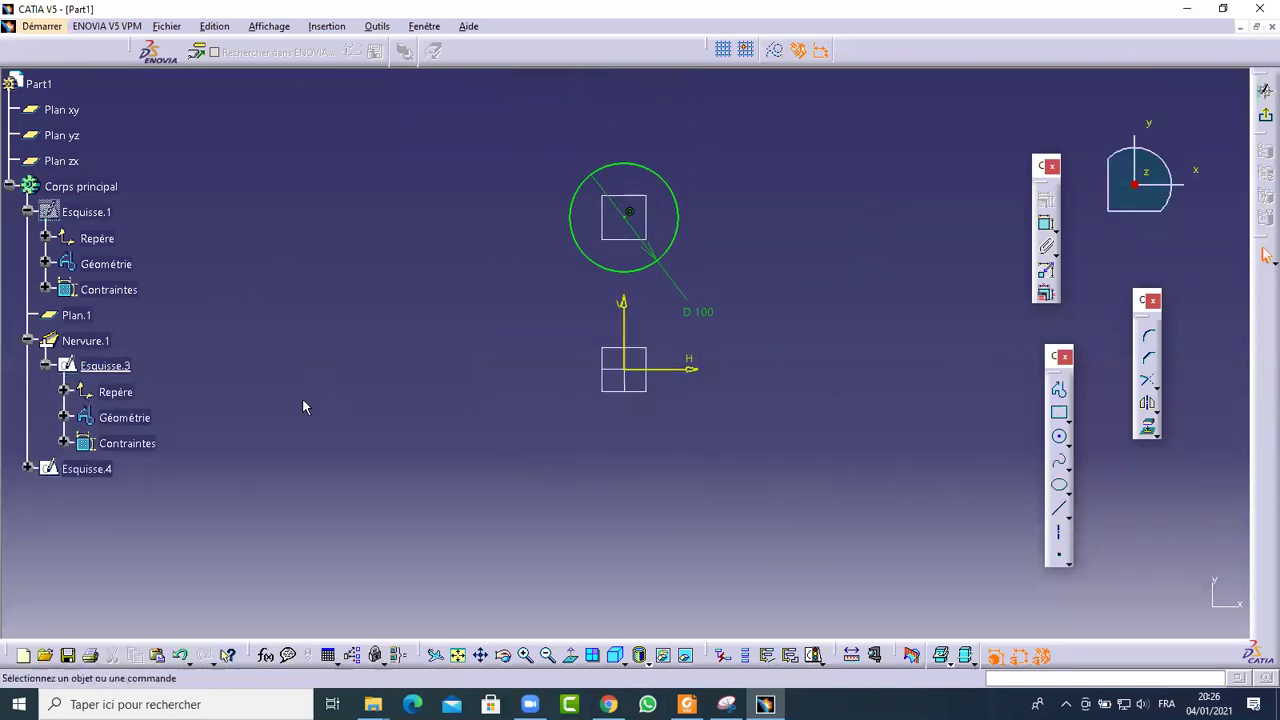
{"action": "double_click", "coordinate": [95, 469]}
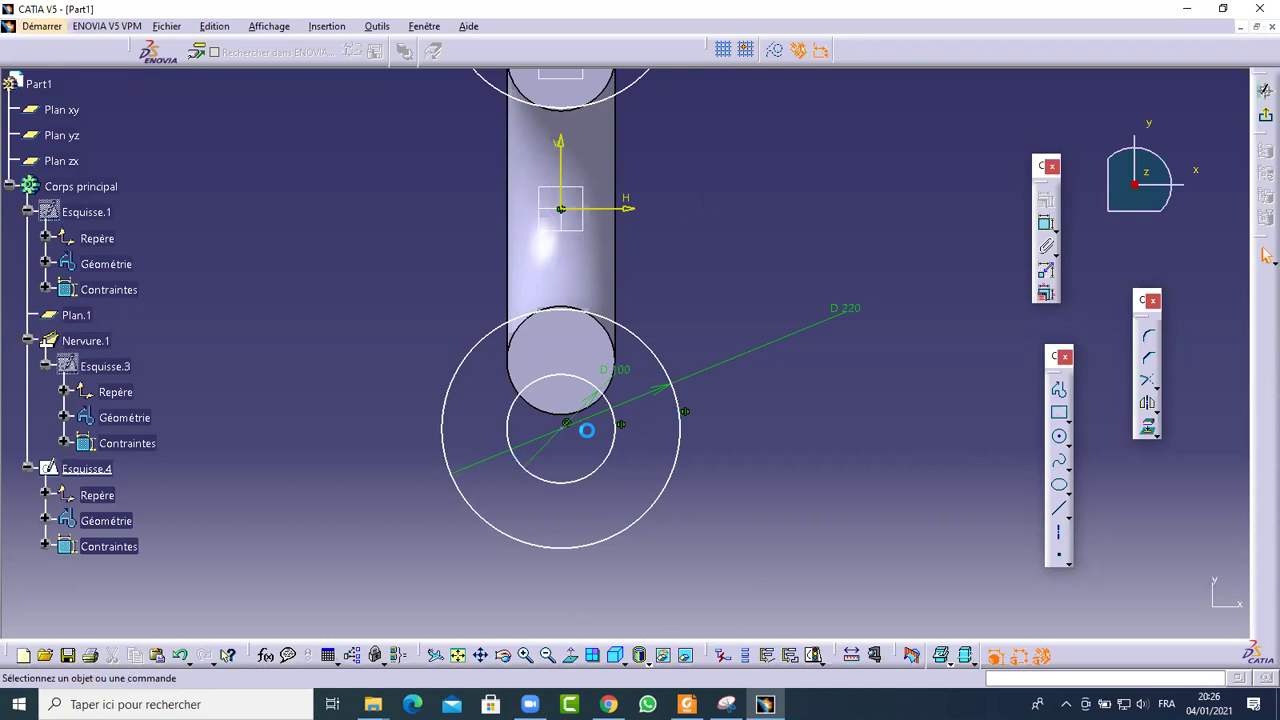
Delete the lower inner circle's 100 mm diameter dimension and the constraint at its centre
{"action": "scroll", "coordinate": [586, 431], "scroll_direction": "up", "scroll_amount": 5}
{"action": "middle_click_drag", "start_coordinate": [586, 431], "coordinate": [428, 578]}
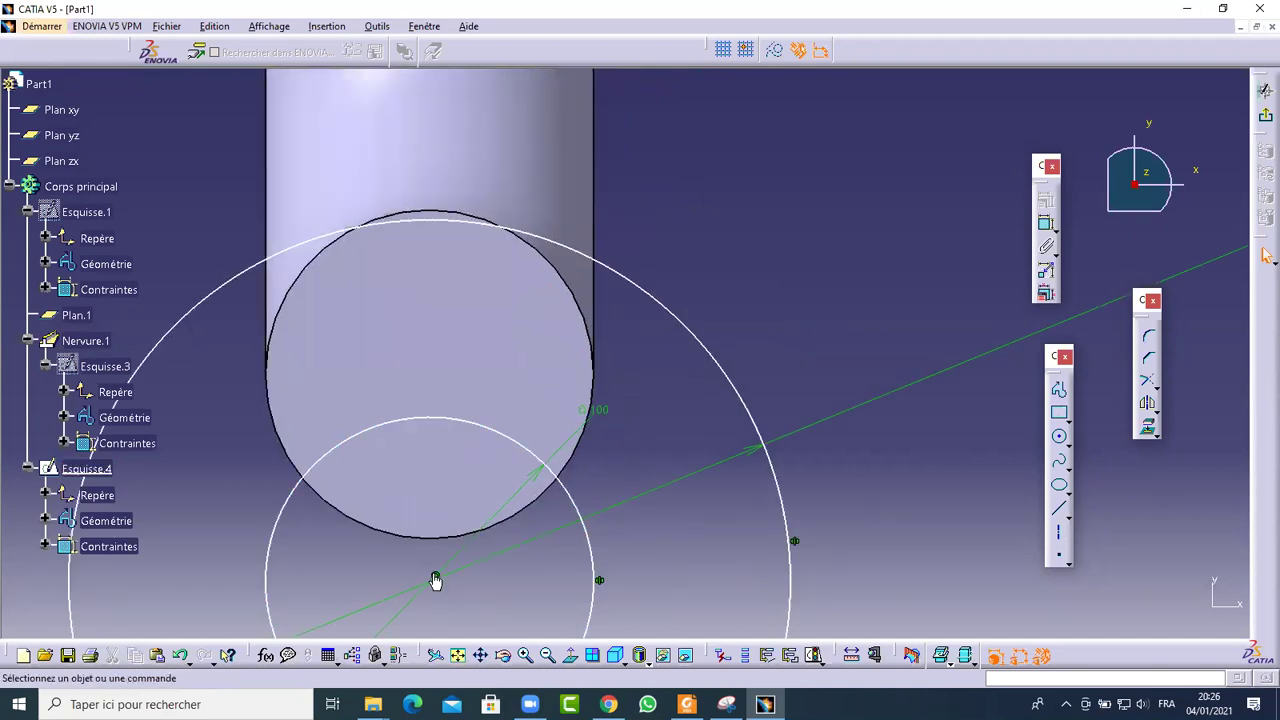
{"action": "left_click", "coordinate": [433, 572]}
{"action": "left_click", "coordinate": [446, 584]}
{"action": "left_click", "coordinate": [603, 408]}
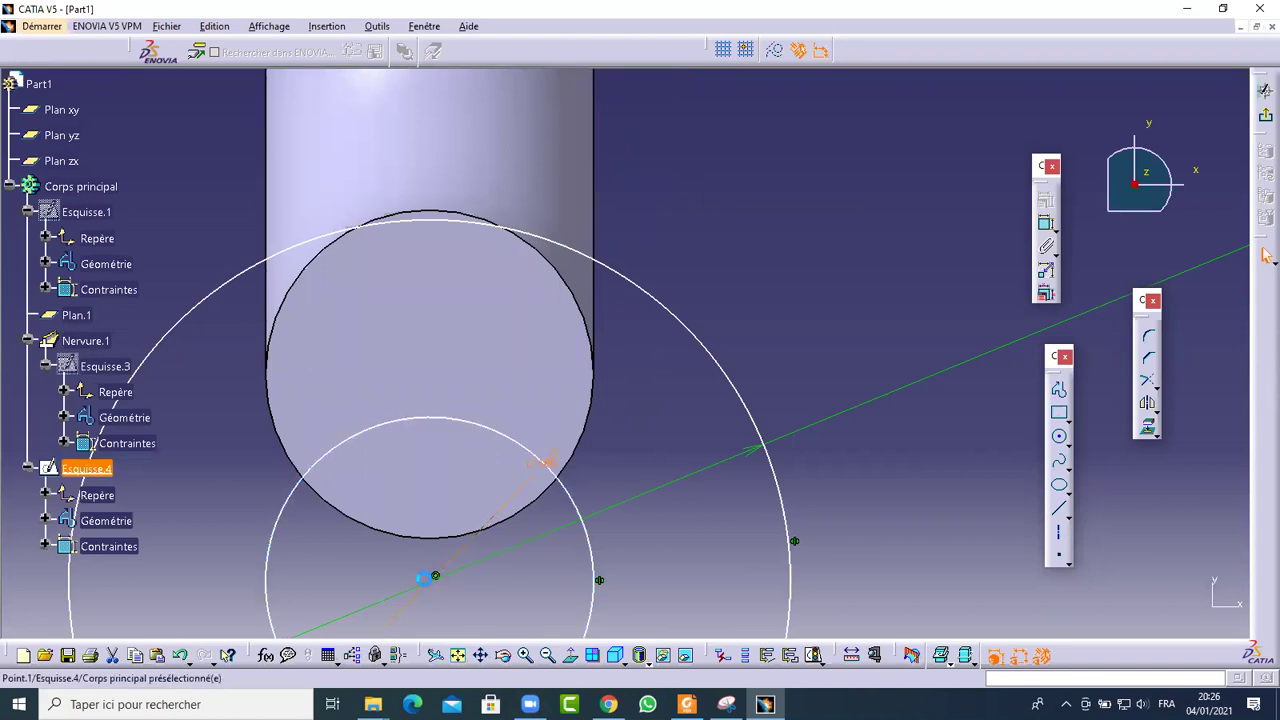
{"action": "scroll", "coordinate": [474, 576], "scroll_direction": "down", "scroll_amount": 2}
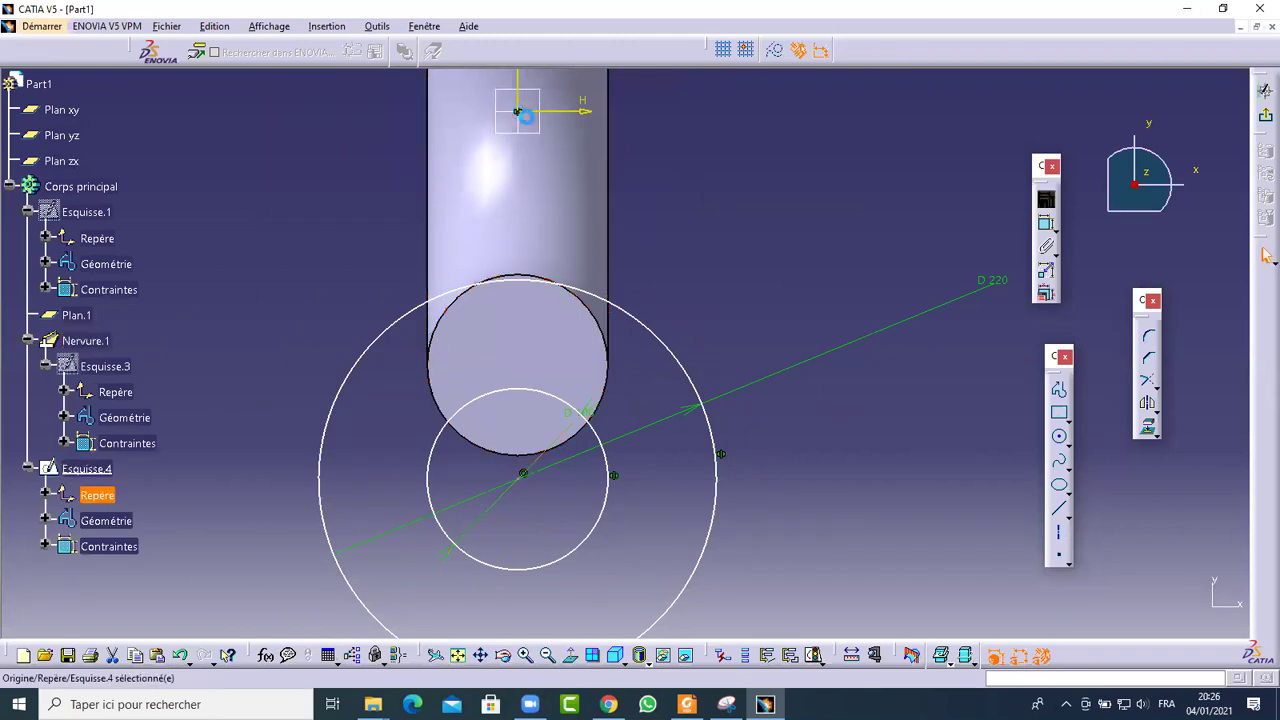
{"action": "scroll", "coordinate": [585, 205], "scroll_direction": "down", "scroll_amount": 1}
{"action": "scroll", "coordinate": [588, 210], "scroll_direction": "up", "scroll_amount": 5}
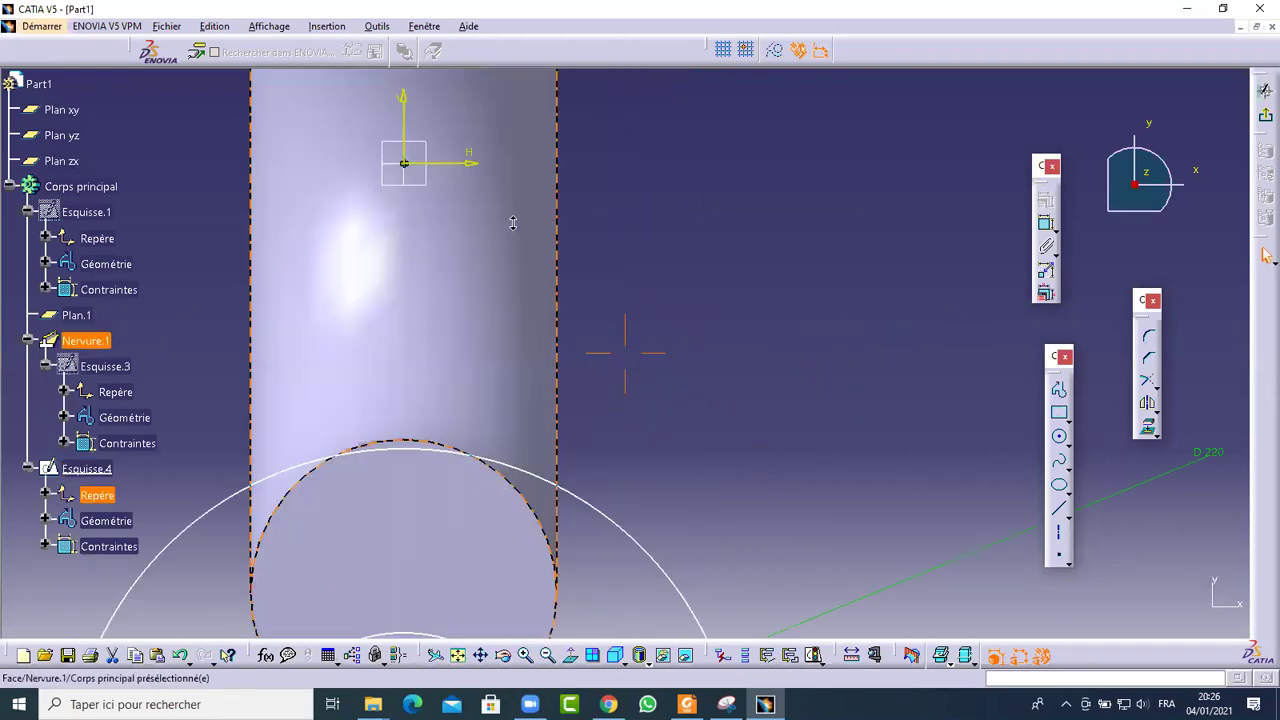
{"action": "scroll", "coordinate": [522, 248], "scroll_direction": "up", "scroll_amount": 2}
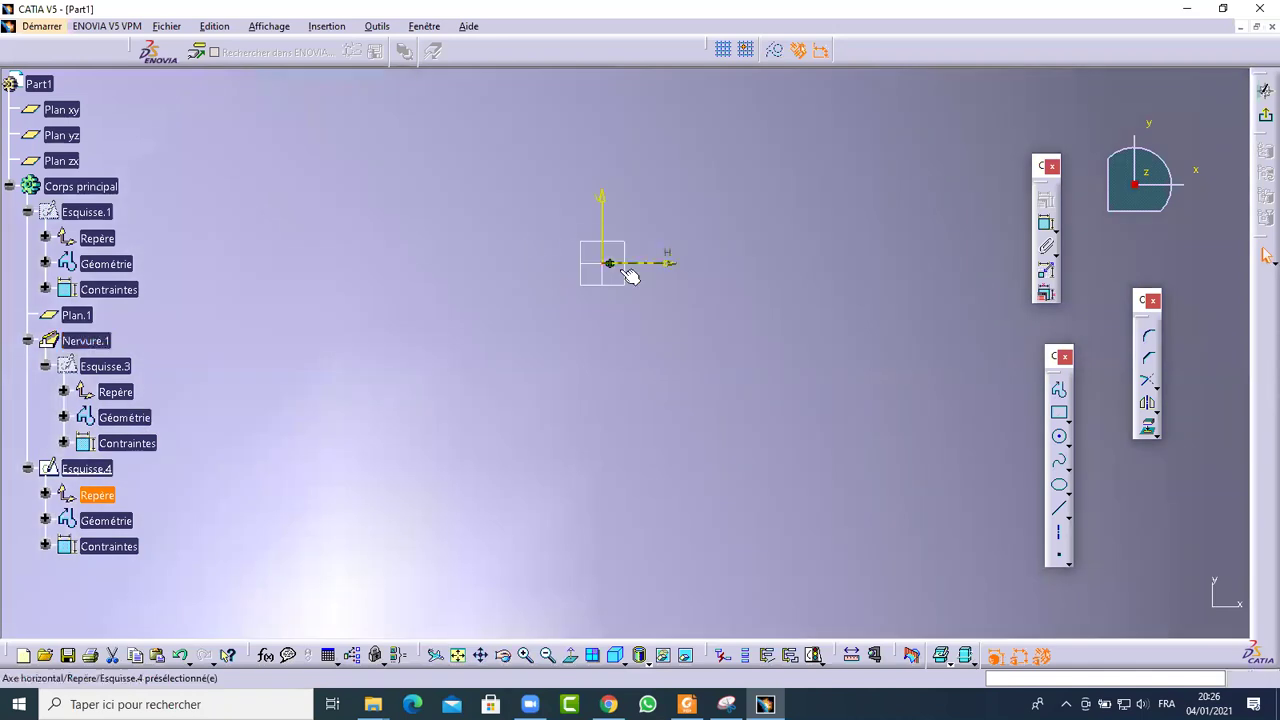
{"action": "scroll", "coordinate": [634, 291], "scroll_direction": "down", "scroll_amount": 5}
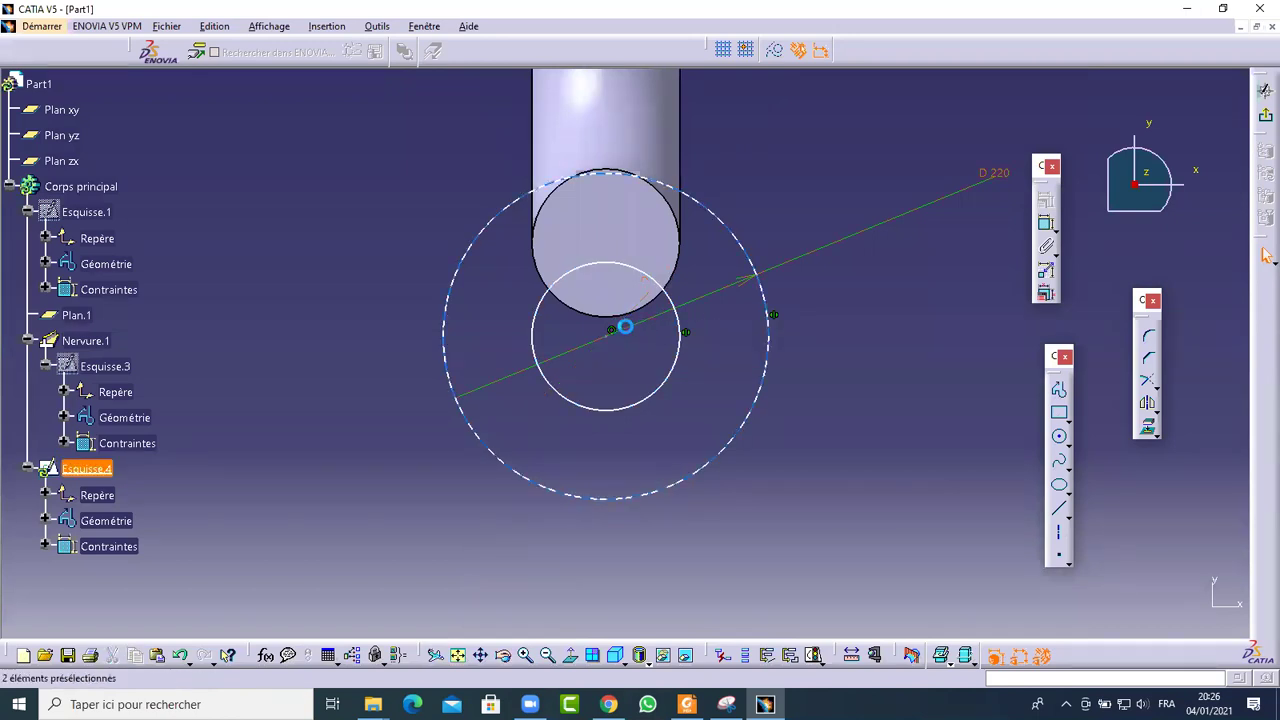
{"action": "key", "text": "Escape"}
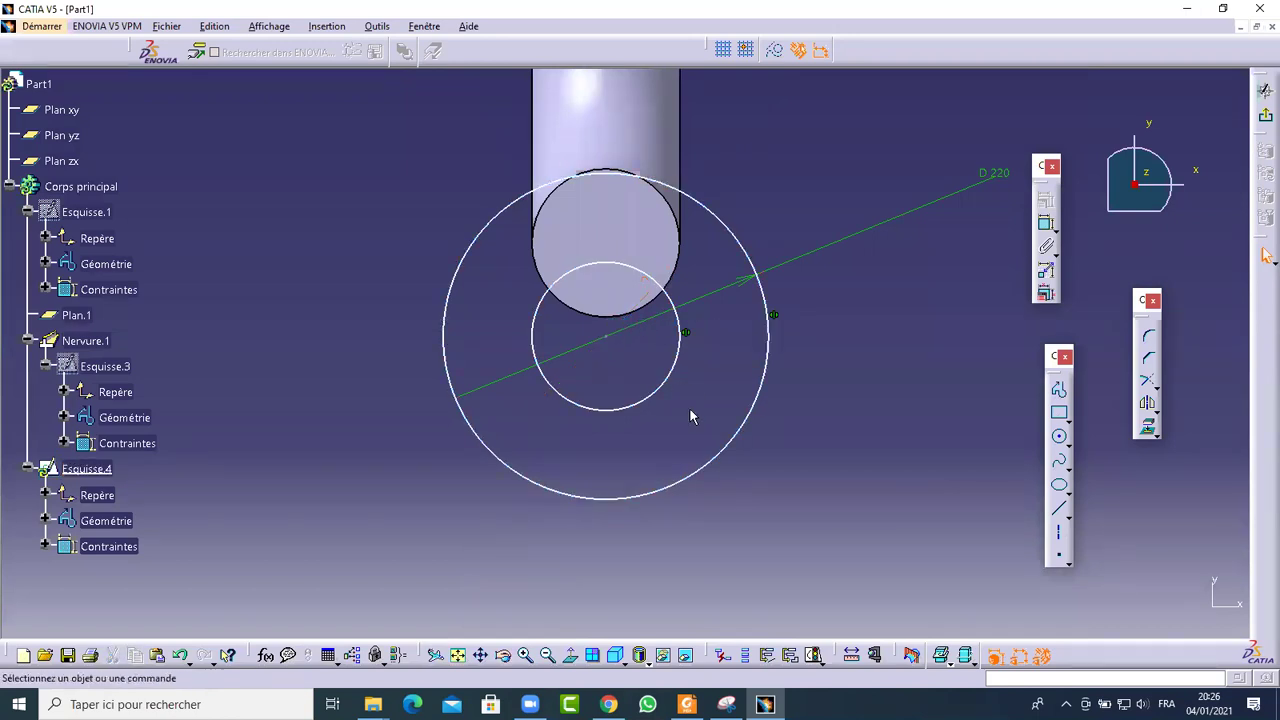
Constrain the lower inner circle to coincide with the pipe's circular end edge
{"action": "scroll", "coordinate": [635, 360], "scroll_direction": "down", "scroll_amount": 3}
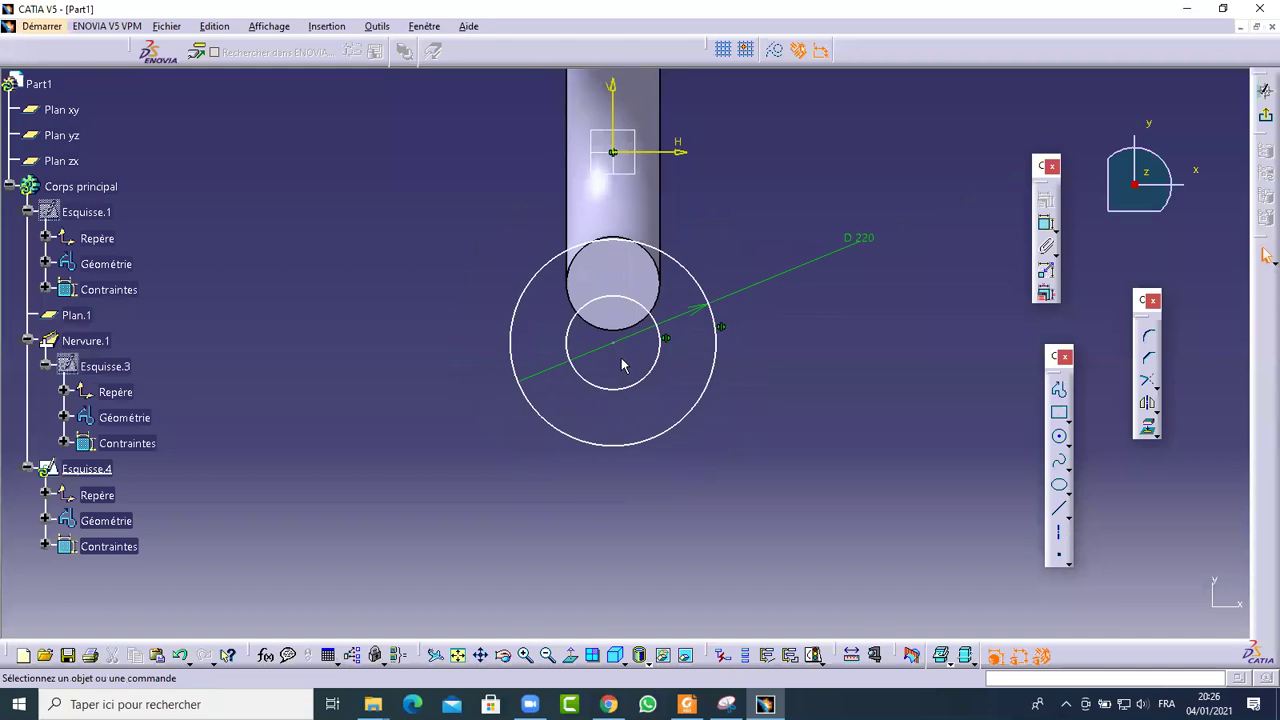
{"action": "middle_click_drag", "start_coordinate": [623, 363], "coordinate": [623, 400]}
{"action": "left_click_drag", "start_coordinate": [623, 400], "coordinate": [676, 438]}
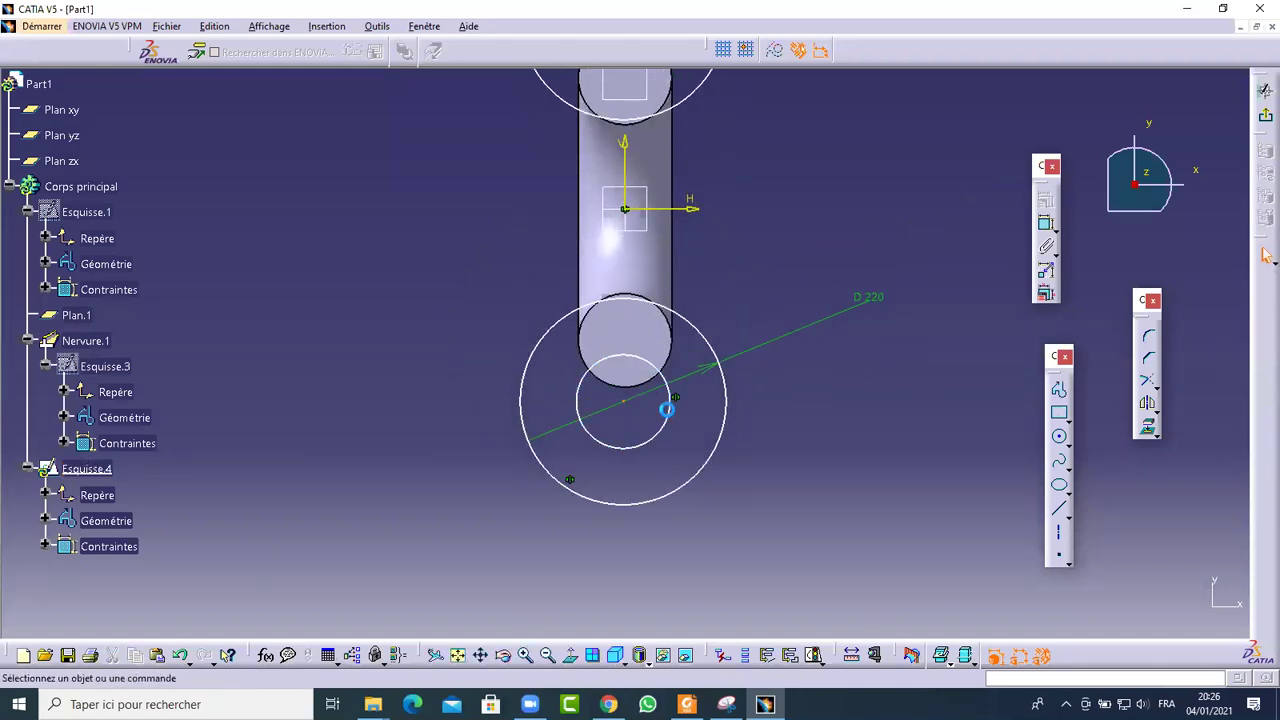
{"action": "left_click", "coordinate": [668, 414]}
{"action": "left_click", "coordinate": [672, 343], "text": "ctrl"}
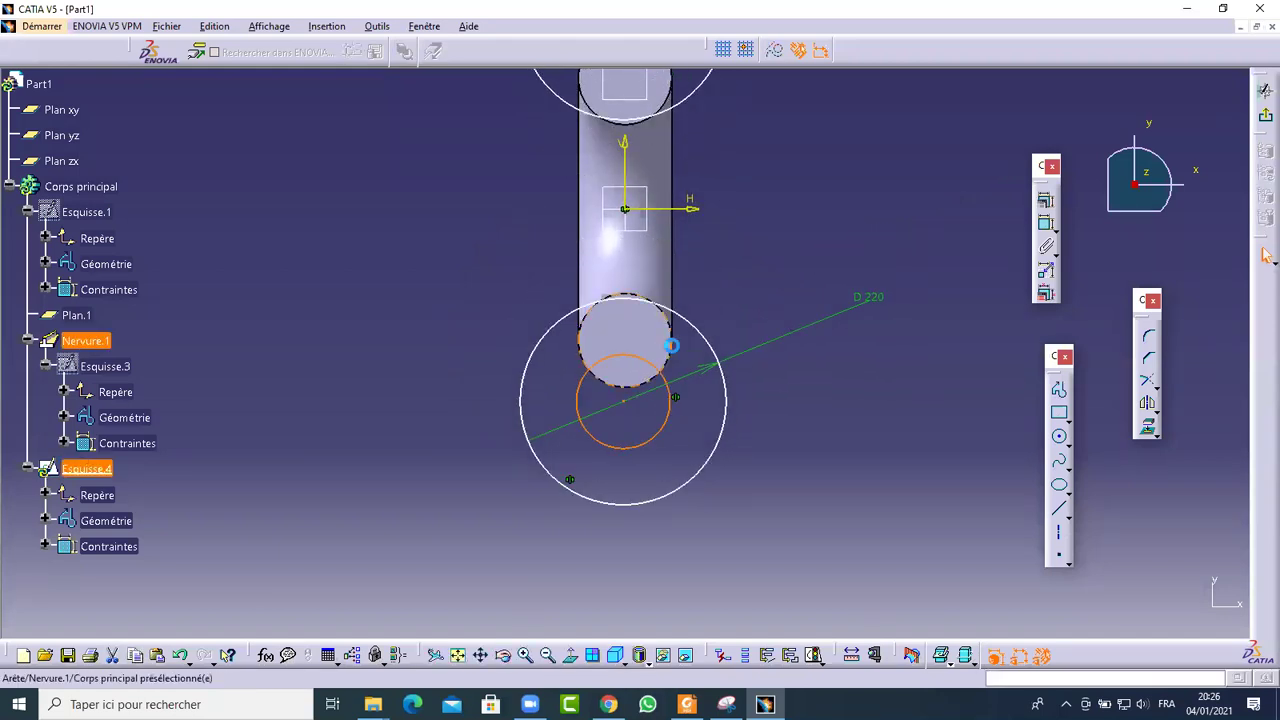
{"action": "left_click", "coordinate": [1046, 200]}
{"action": "left_click", "coordinate": [957, 205]}
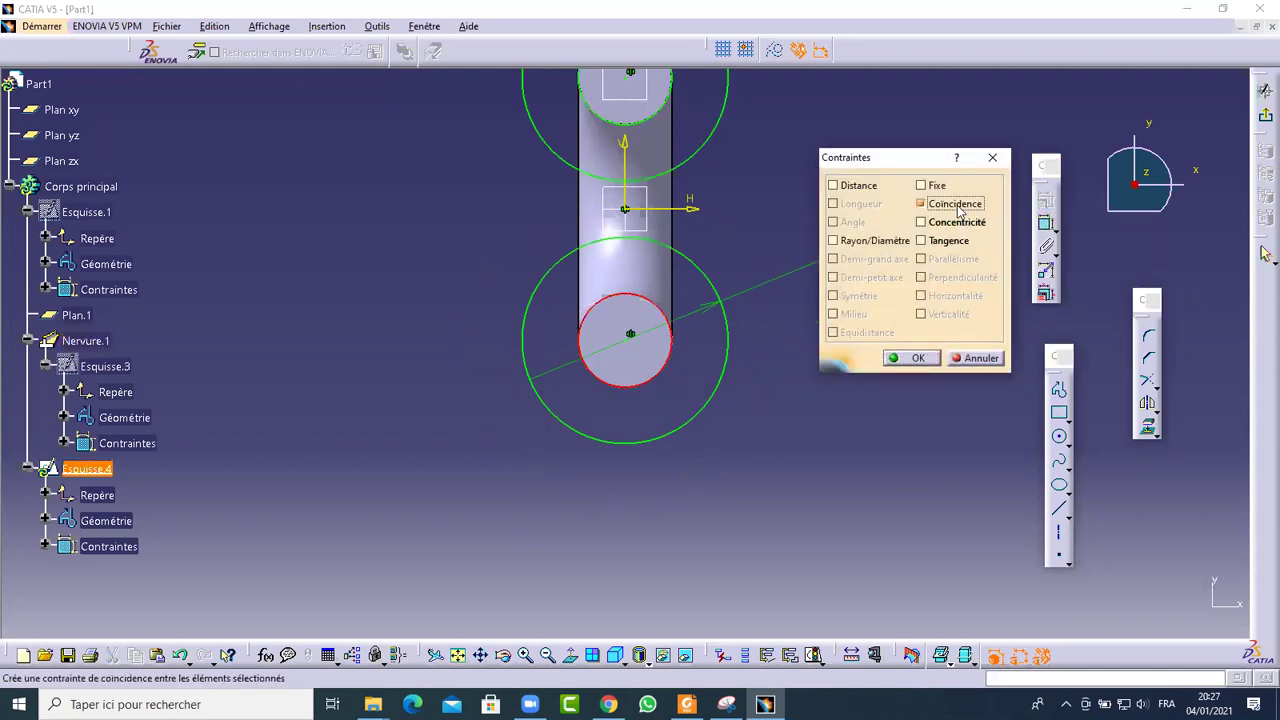
{"action": "left_click", "coordinate": [912, 358]}
{"action": "left_click", "coordinate": [1046, 222]}
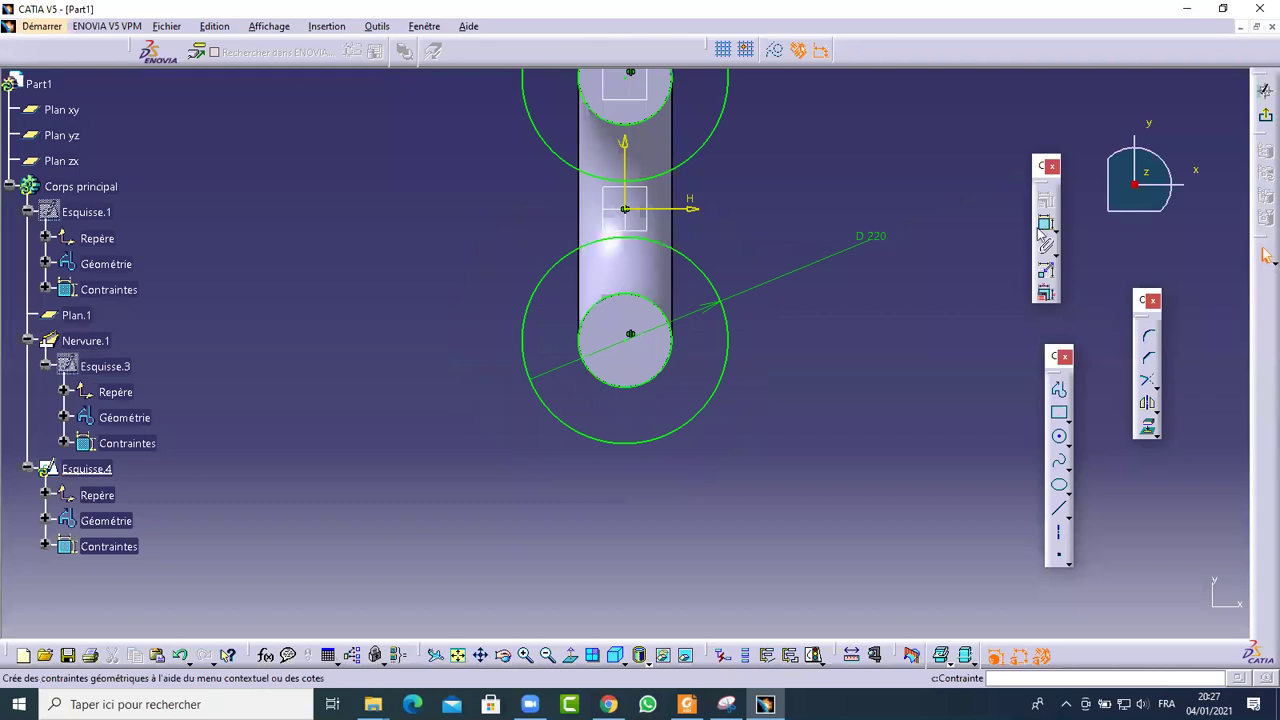
{"action": "left_click", "coordinate": [677, 344]}
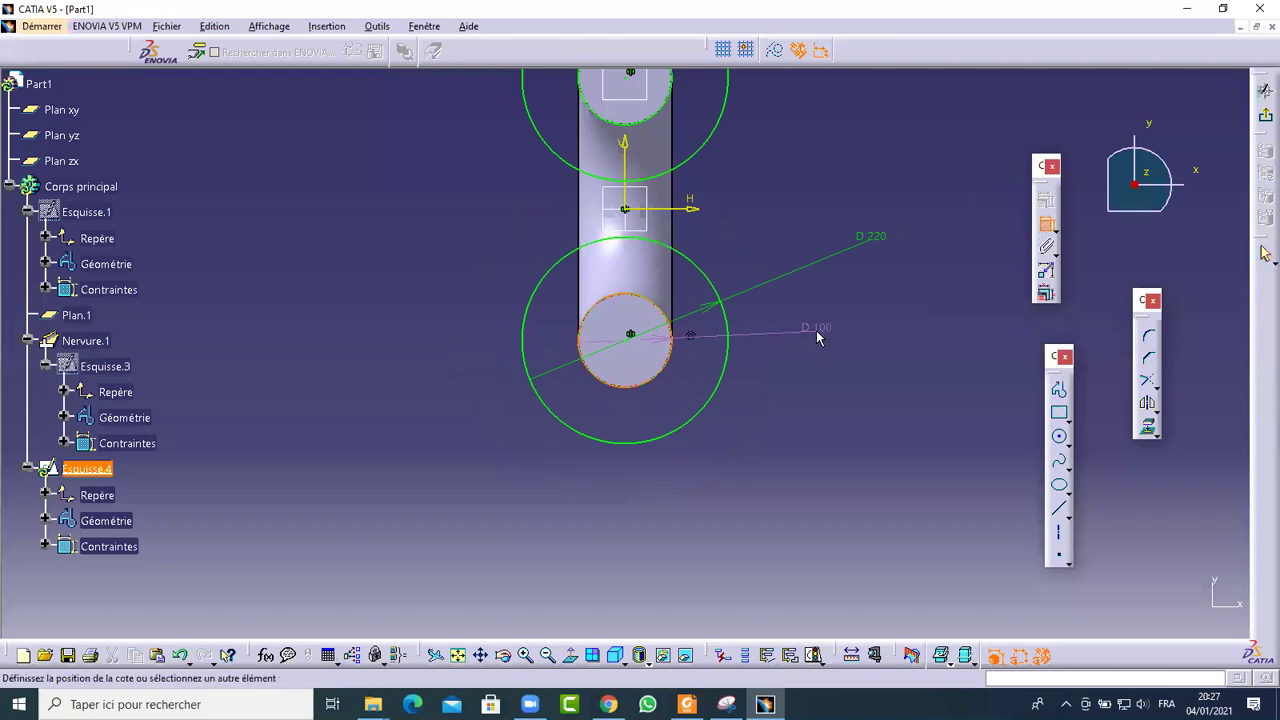
{"action": "key", "text": "Escape"}
Switch to Foxit Reader and examine the straight edges joining the two flanges in the top view
{"action": "mouse_move", "coordinate": [760, 192]}
{"action": "middle_mouse_down"}
{"action": "mouse_move", "coordinate": [801, 456]}
{"action": "mouse_move", "coordinate": [791, 377]}
{"action": "mouse_move", "coordinate": [824, 425]}
{"action": "mouse_move", "coordinate": [857, 354]}
{"action": "mouse_move", "coordinate": [786, 323]}
{"action": "mouse_move", "coordinate": [820, 309]}
{"action": "mouse_move", "coordinate": [939, 320]}
{"action": "middle_mouse_up"}
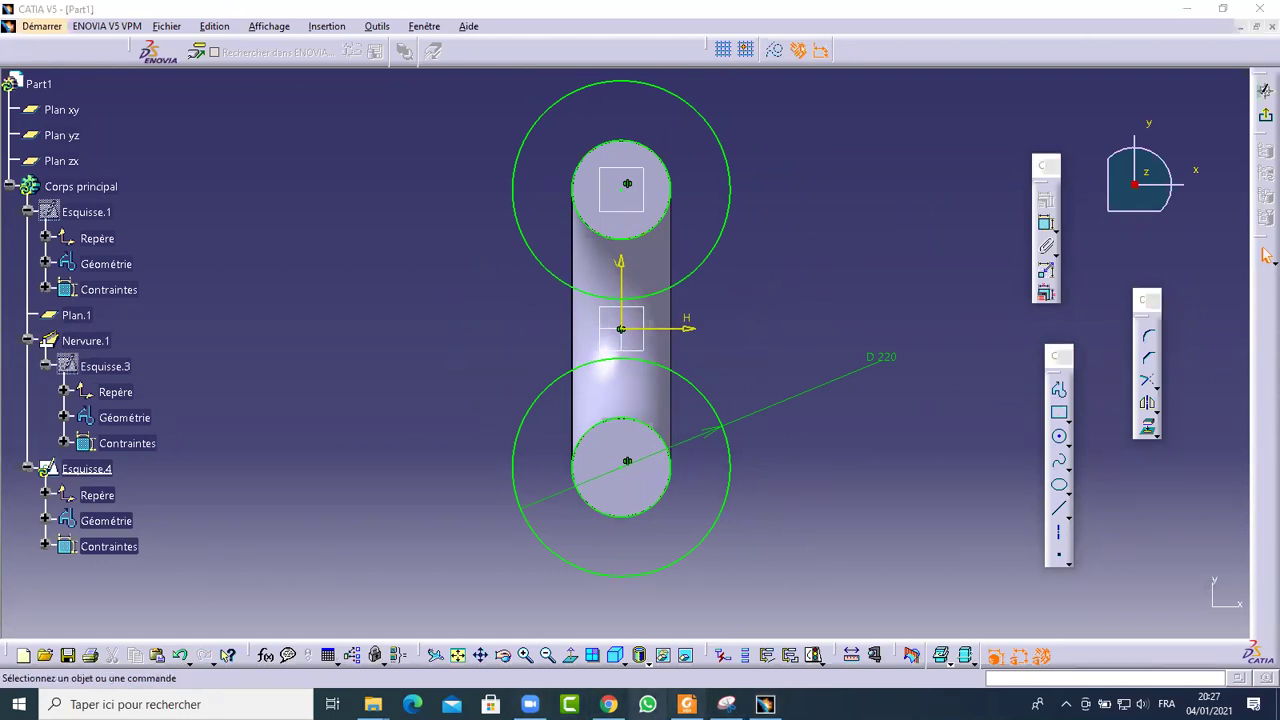
{"action": "mouse_move", "coordinate": [686, 704]}
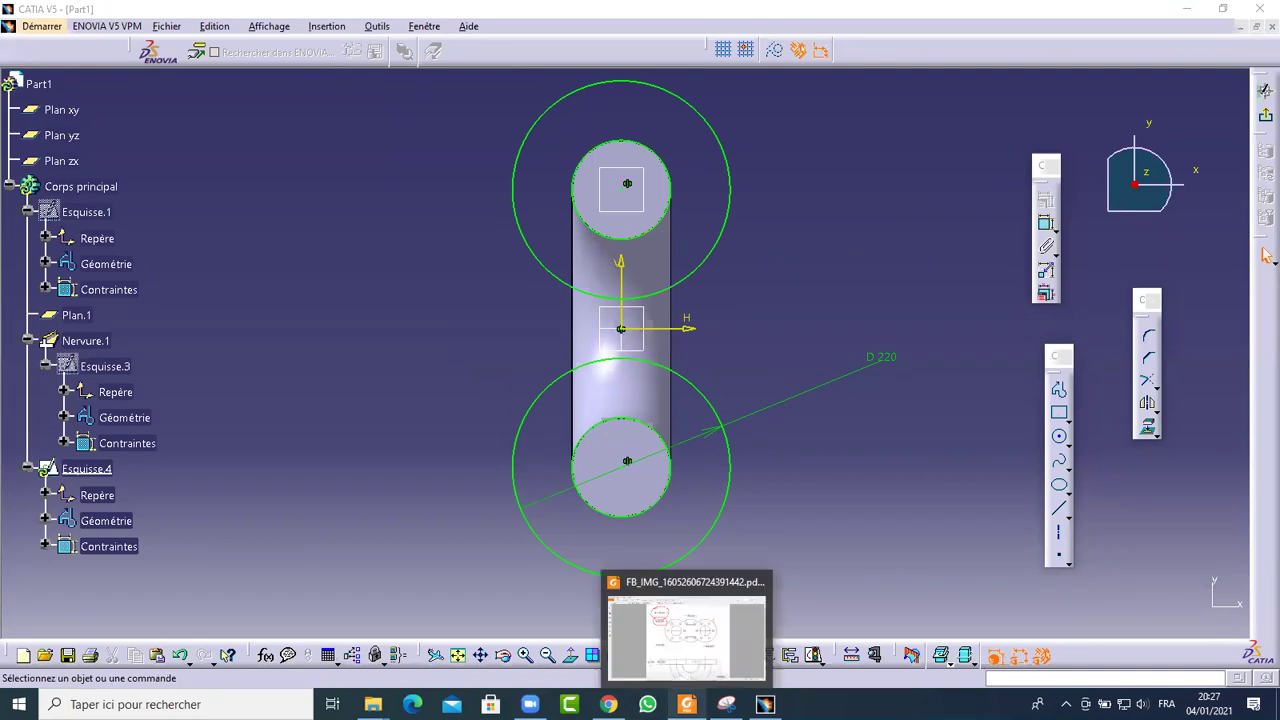
{"action": "left_click", "coordinate": [674, 669]}
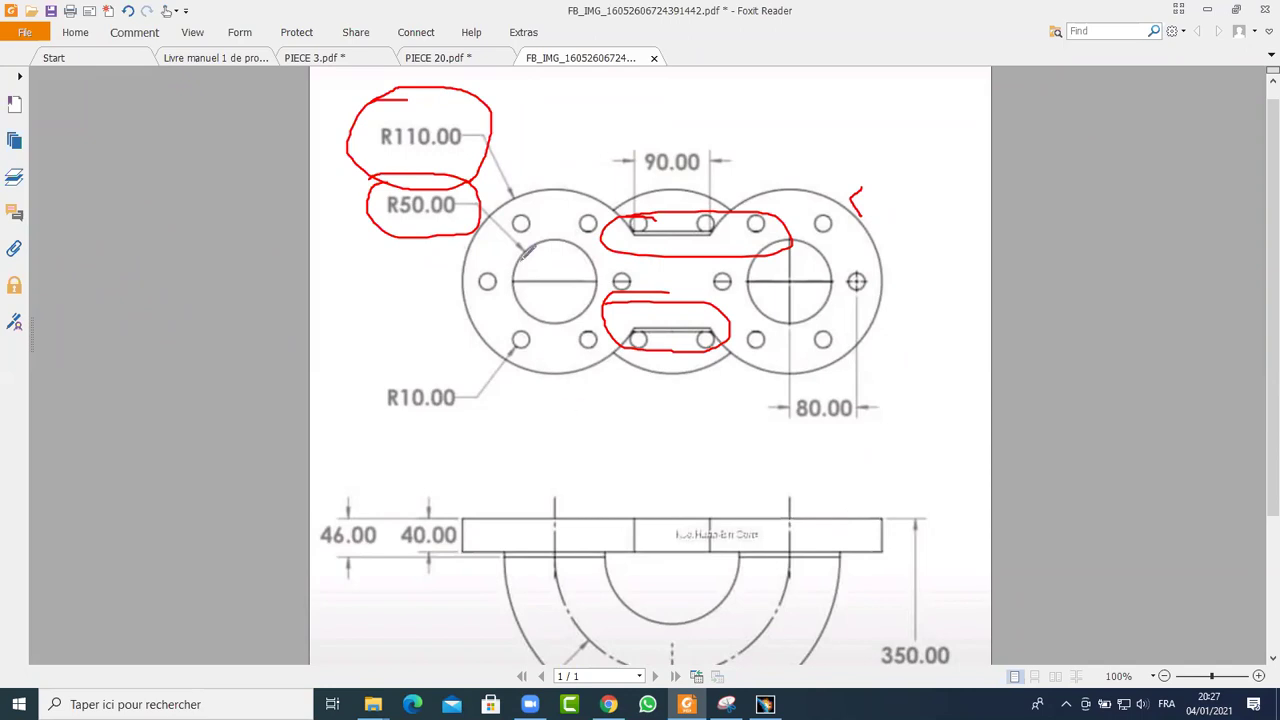
Switch to CATIA V5 and sketch a vertical line about 171 mm long beside the pipe, between the two outer flange circles
{"action": "left_click", "coordinate": [765, 704]}
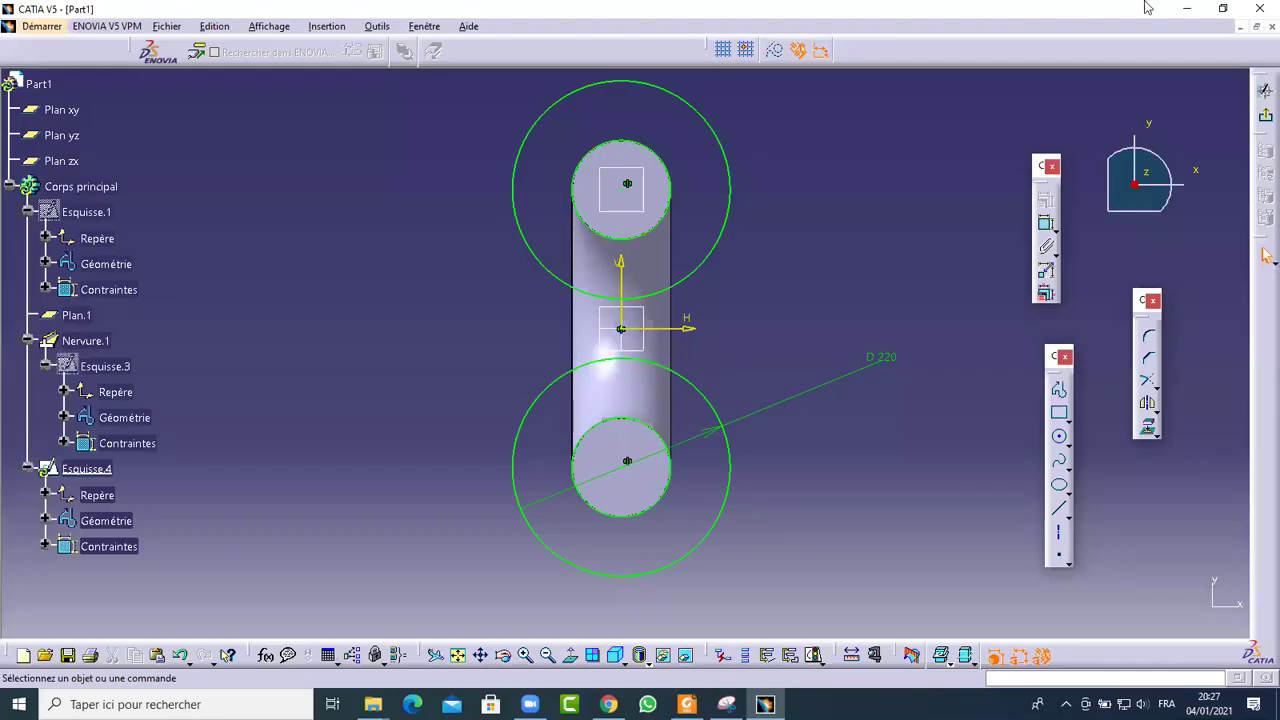
{"action": "left_click", "coordinate": [1061, 510]}
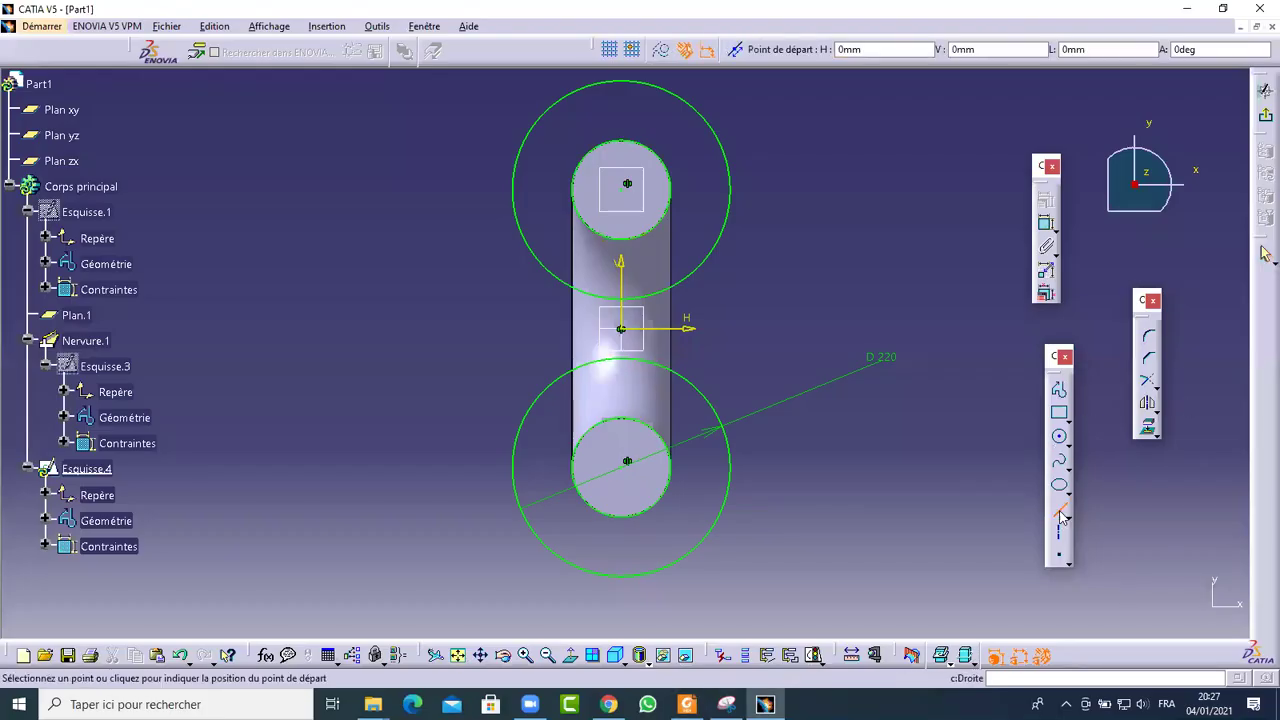
{"action": "left_click", "coordinate": [676, 252]}
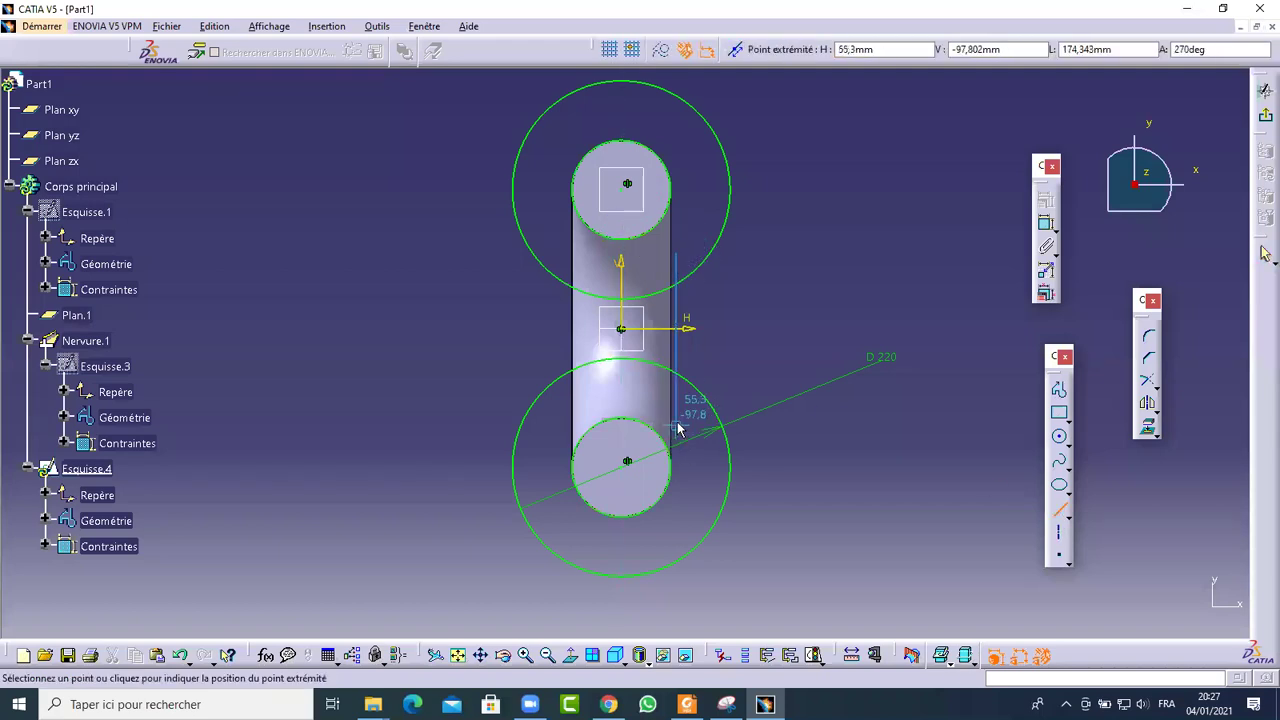
{"action": "left_click", "coordinate": [676, 421]}
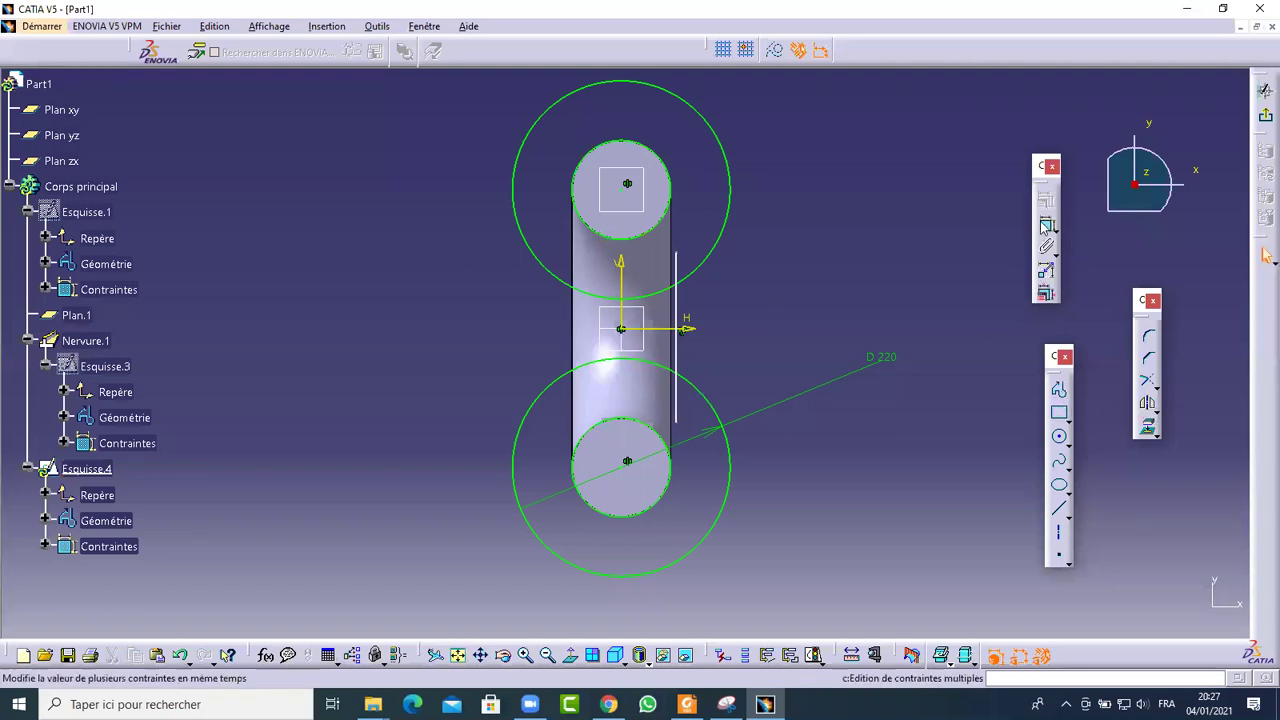
Dimension the vertical line's length and set it to 90 mm
{"action": "left_click", "coordinate": [679, 266]}
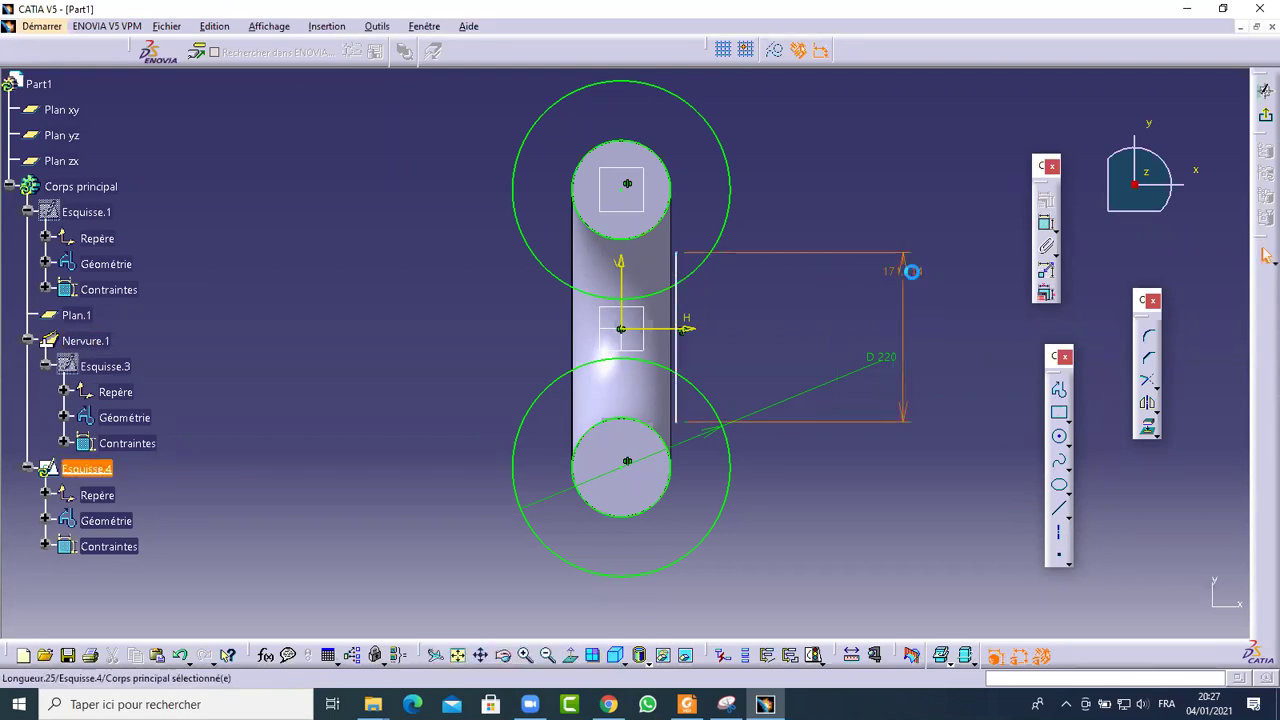
{"action": "double_click", "coordinate": [912, 272]}
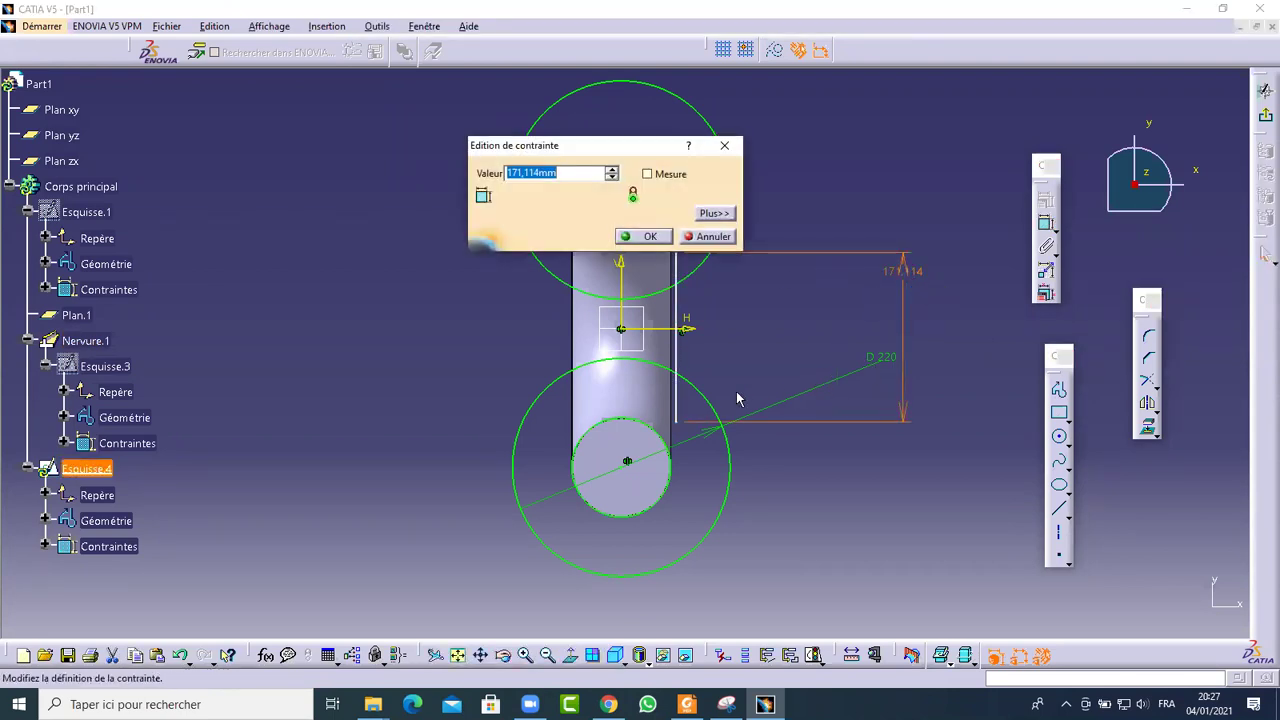
{"action": "type", "text": "90"}
{"action": "key", "text": "Return"}
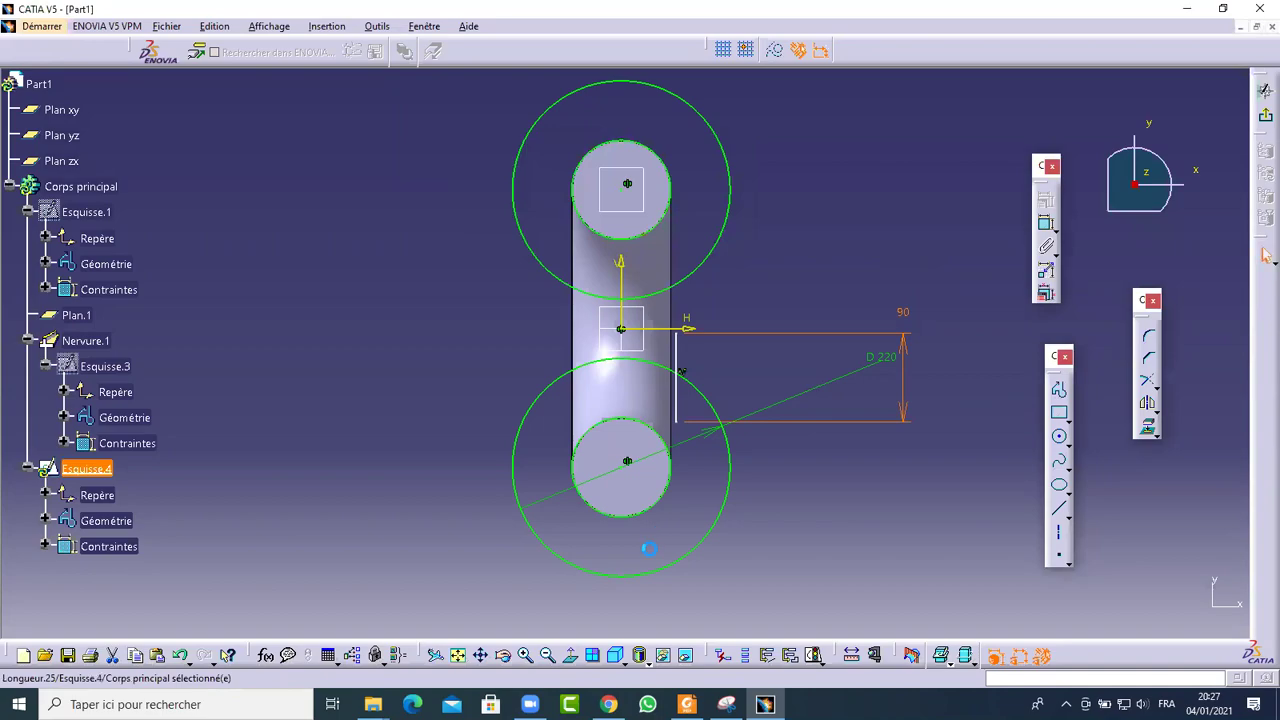
Circle the 90.00 dimension of the top view in Foxit Reader, and return to CATIA V5
{"action": "left_click", "coordinate": [686, 704]}
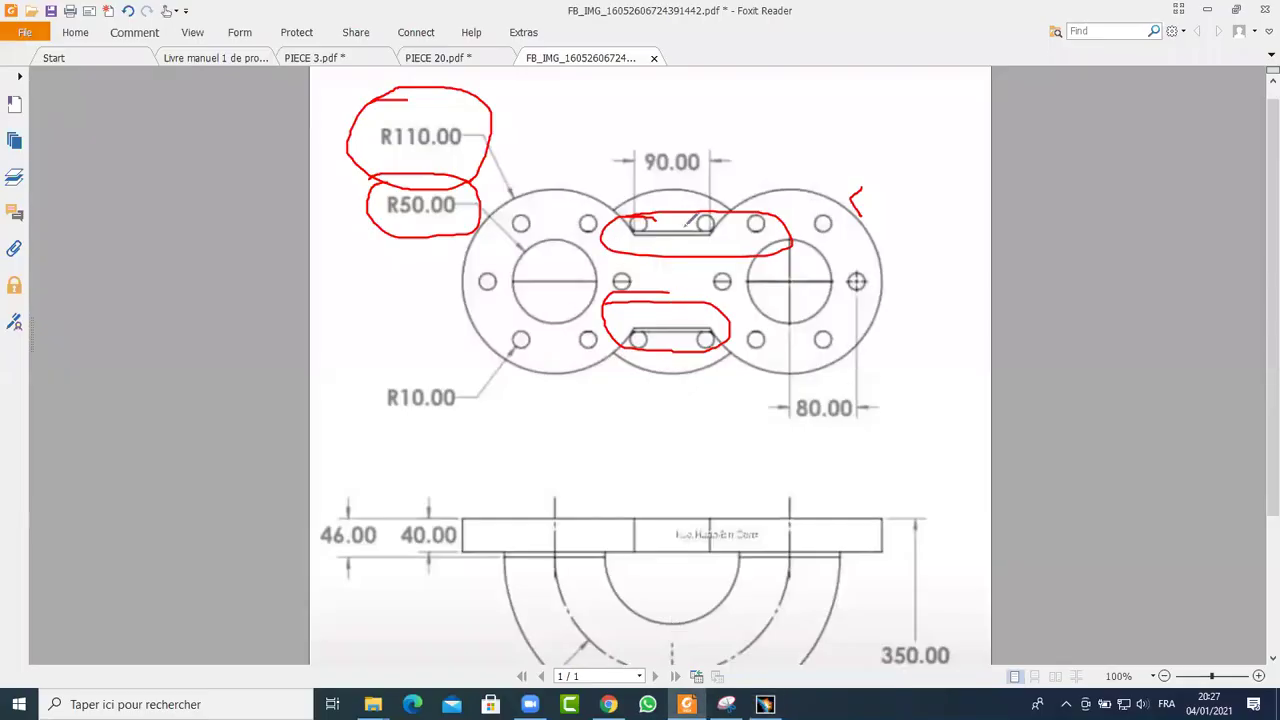
{"action": "left_click_drag", "start_coordinate": [637, 177], "coordinate": [640, 182]}
{"action": "left_click", "coordinate": [726, 704]}
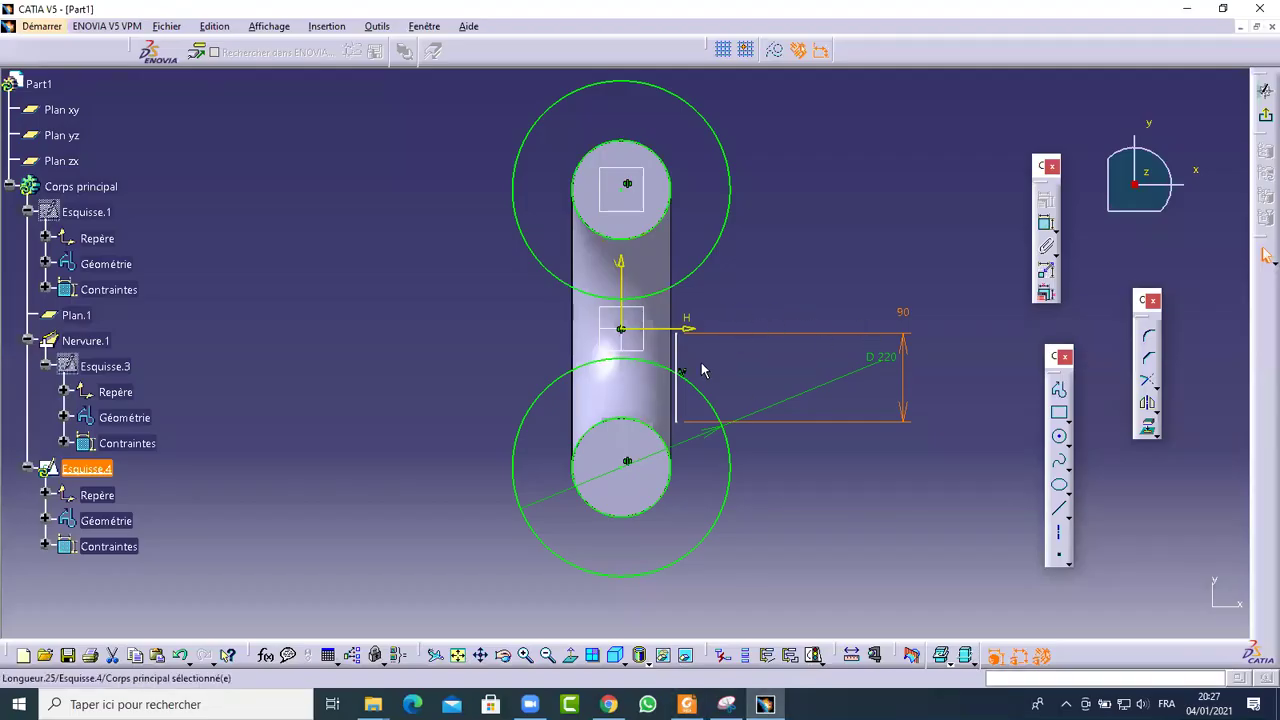
Constrain the vertical line's upper end to coincide with the upper outer circle and its lower end with the lower outer circle
{"action": "left_click", "coordinate": [677, 277]}
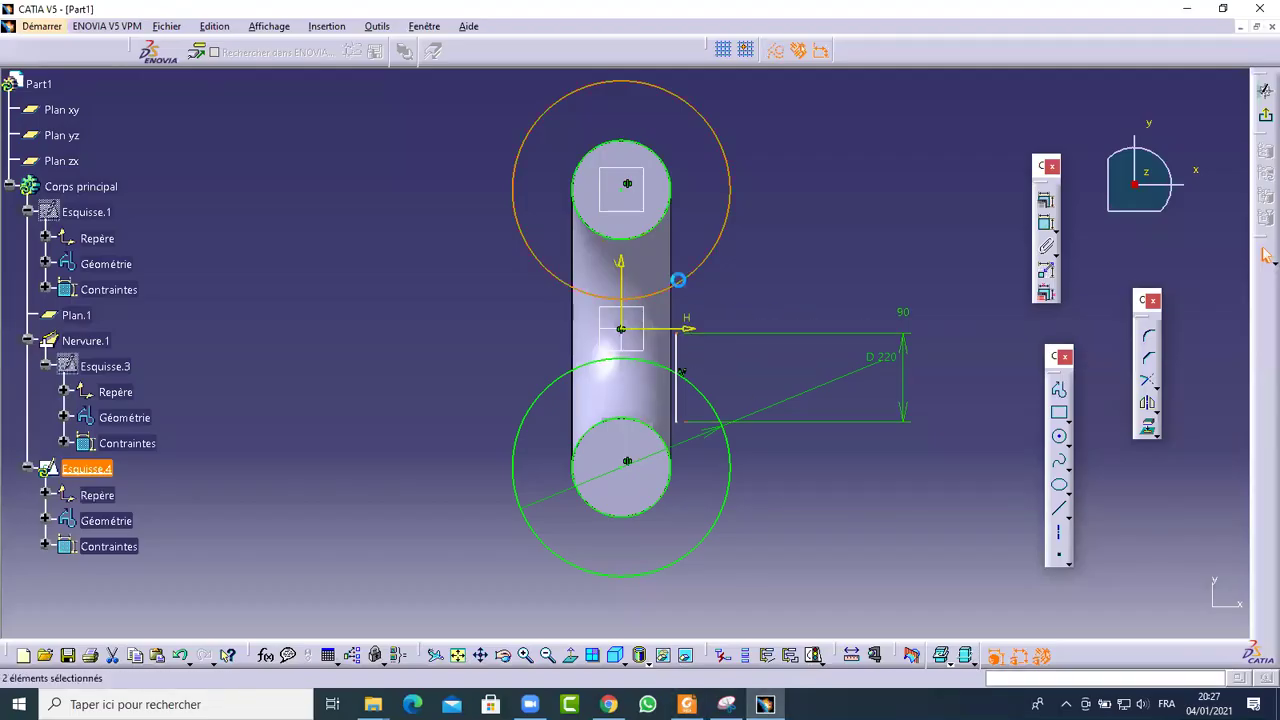
{"action": "left_click", "coordinate": [1043, 201]}
{"action": "left_click", "coordinate": [909, 206]}
{"action": "left_click", "coordinate": [906, 357]}
{"action": "left_click", "coordinate": [665, 382]}
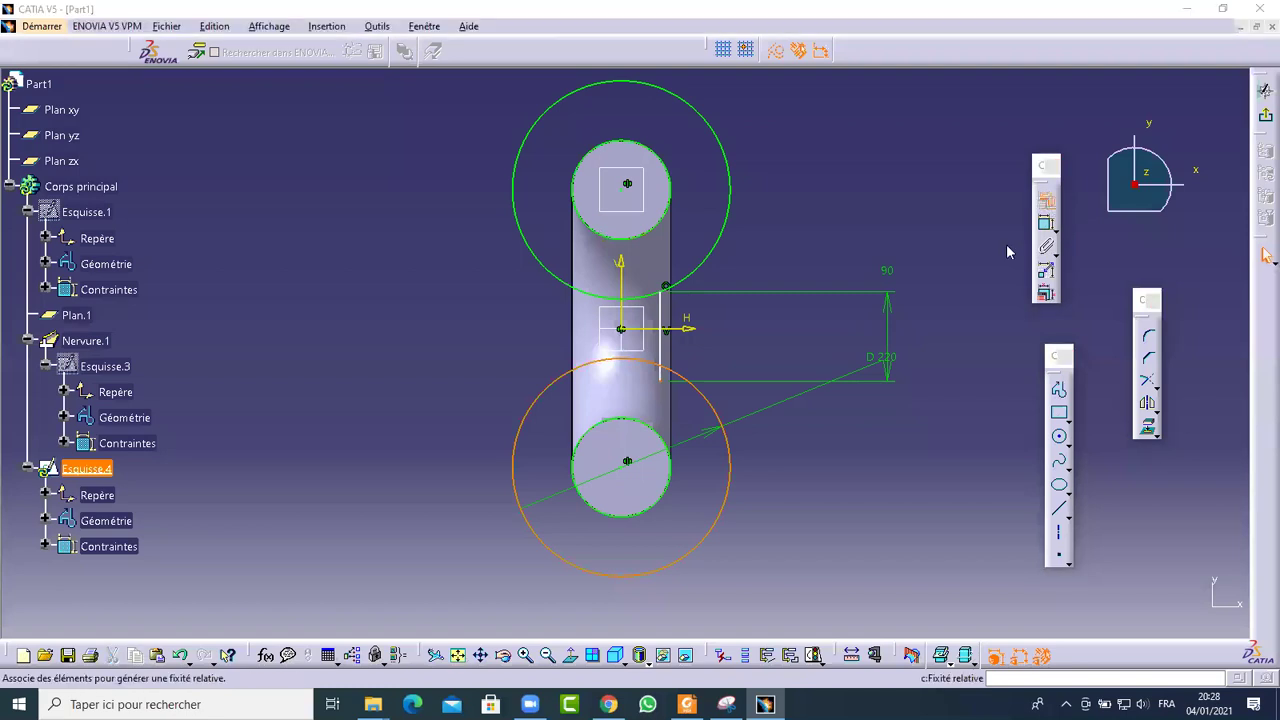
{"action": "left_click", "coordinate": [1045, 200]}
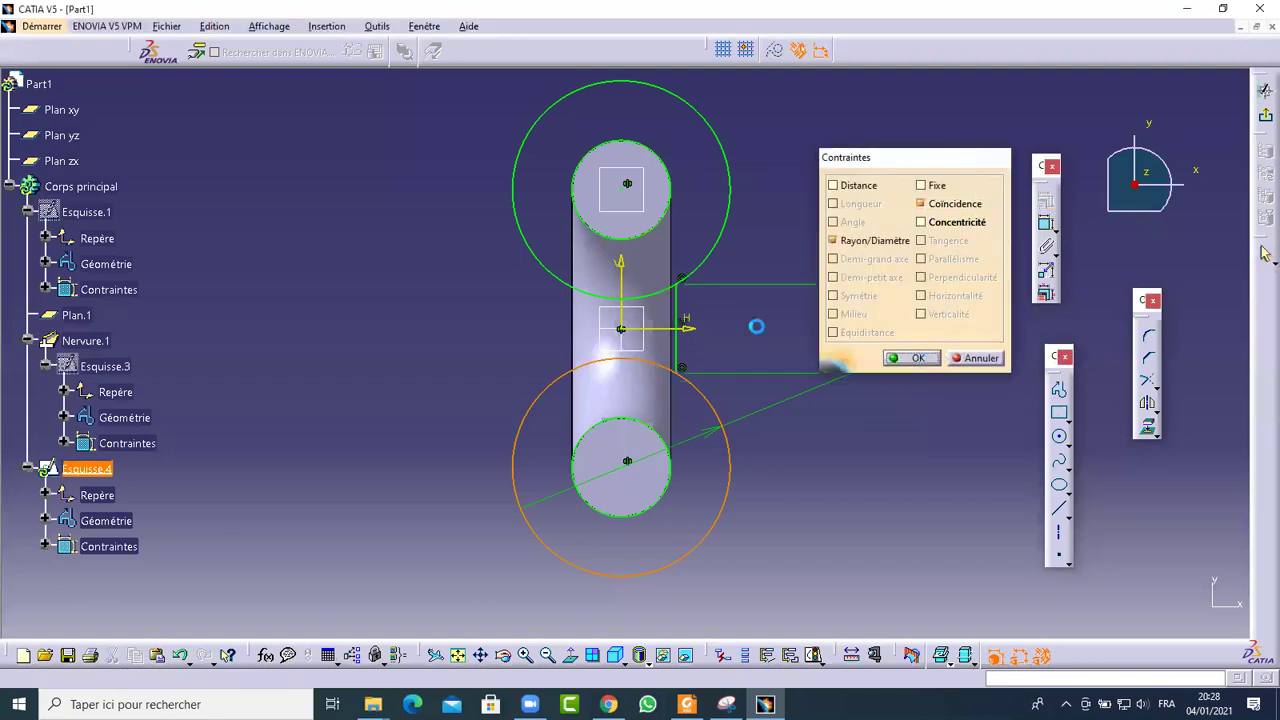
{"action": "left_click", "coordinate": [912, 358]}
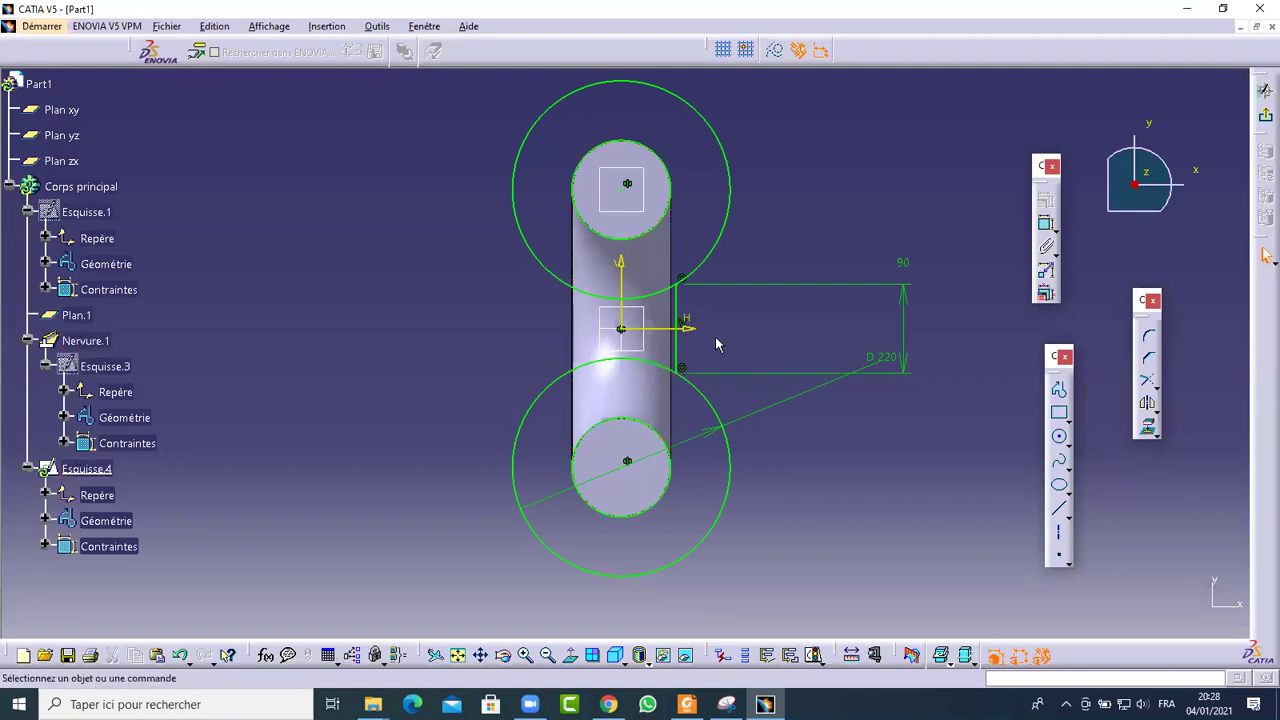
Mirror the 90 mm connecting line about the sketch's vertical axis
{"action": "mouse_move", "coordinate": [749, 340]}
{"action": "middle_mouse_down"}
{"action": "mouse_move", "coordinate": [703, 335]}
{"action": "mouse_move", "coordinate": [775, 375]}
{"action": "middle_mouse_up"}
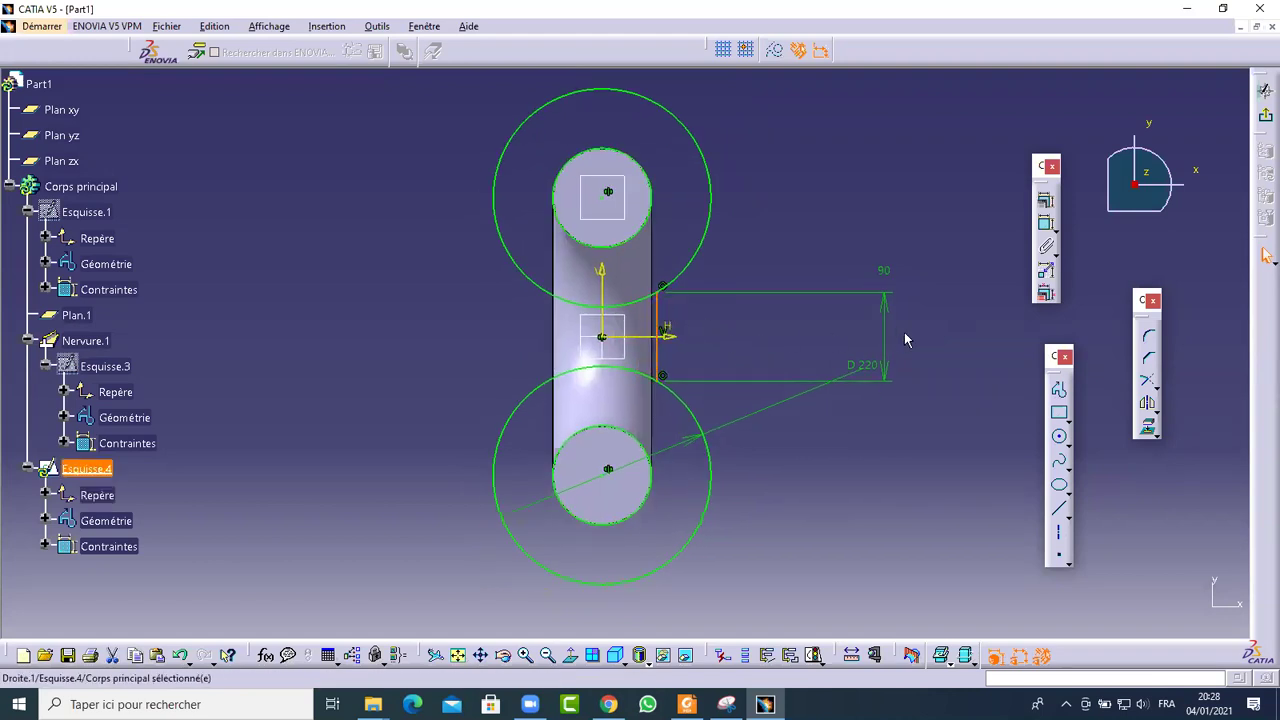
{"action": "left_click", "coordinate": [1147, 403]}
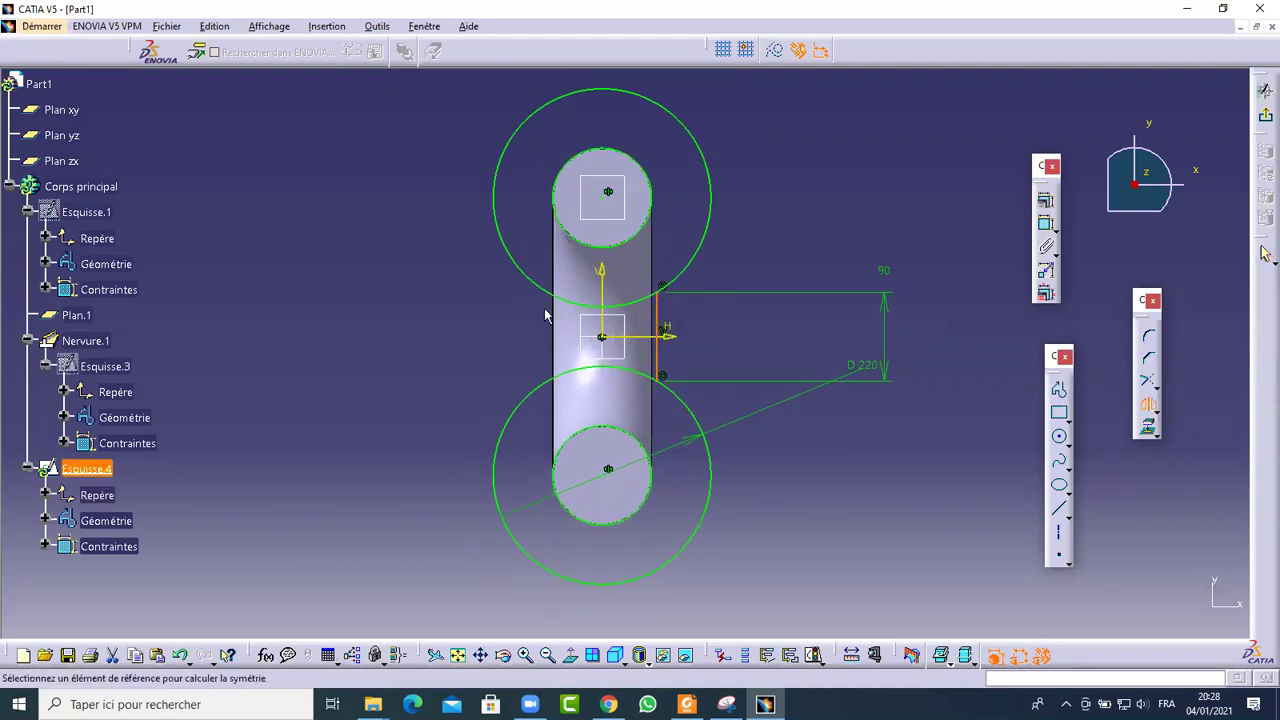
{"action": "left_click", "coordinate": [606, 270]}
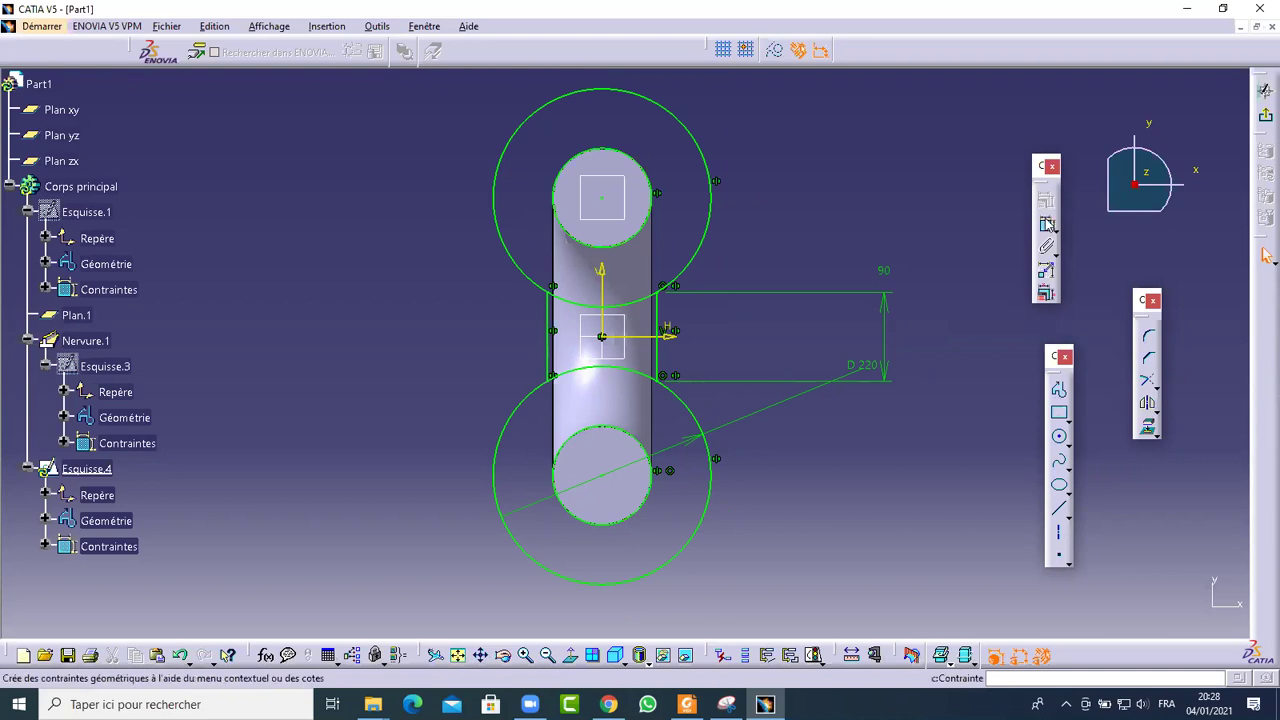
Erase the outer circles' arcs between the two connecting lines to leave one continuous plate outline
{"action": "left_click", "coordinate": [1156, 386]}
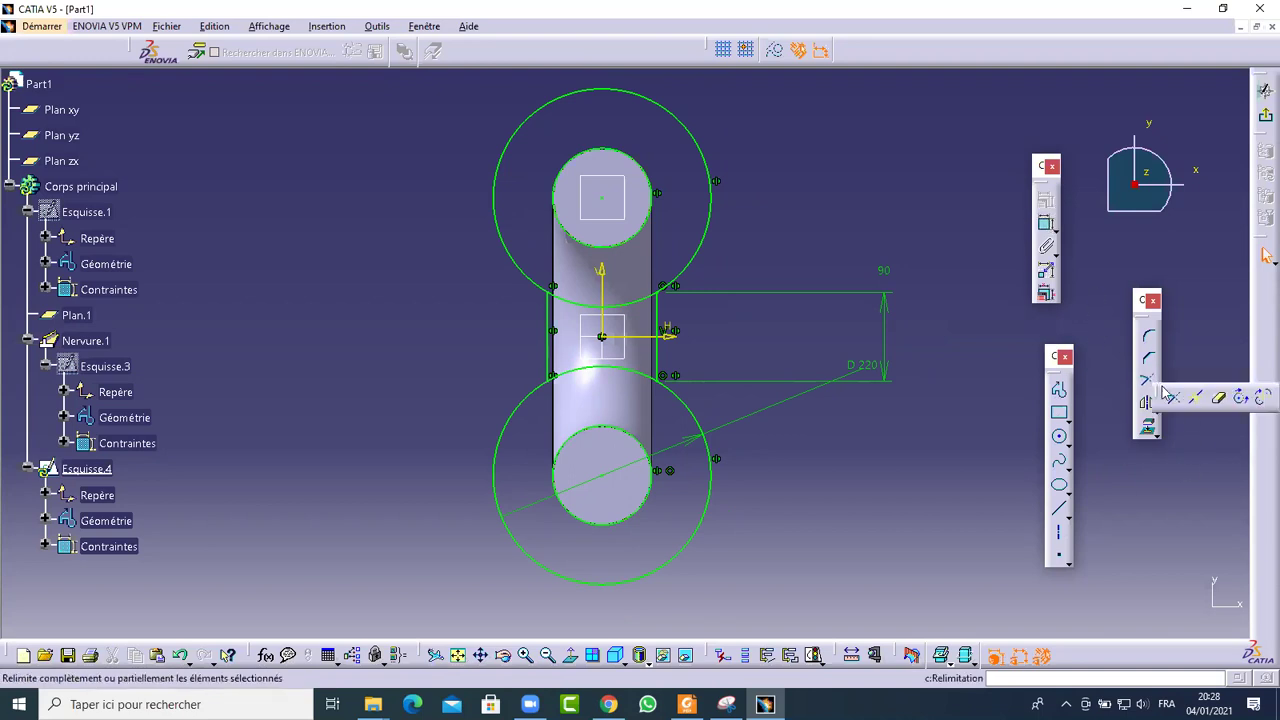
{"action": "left_click", "coordinate": [1221, 400]}
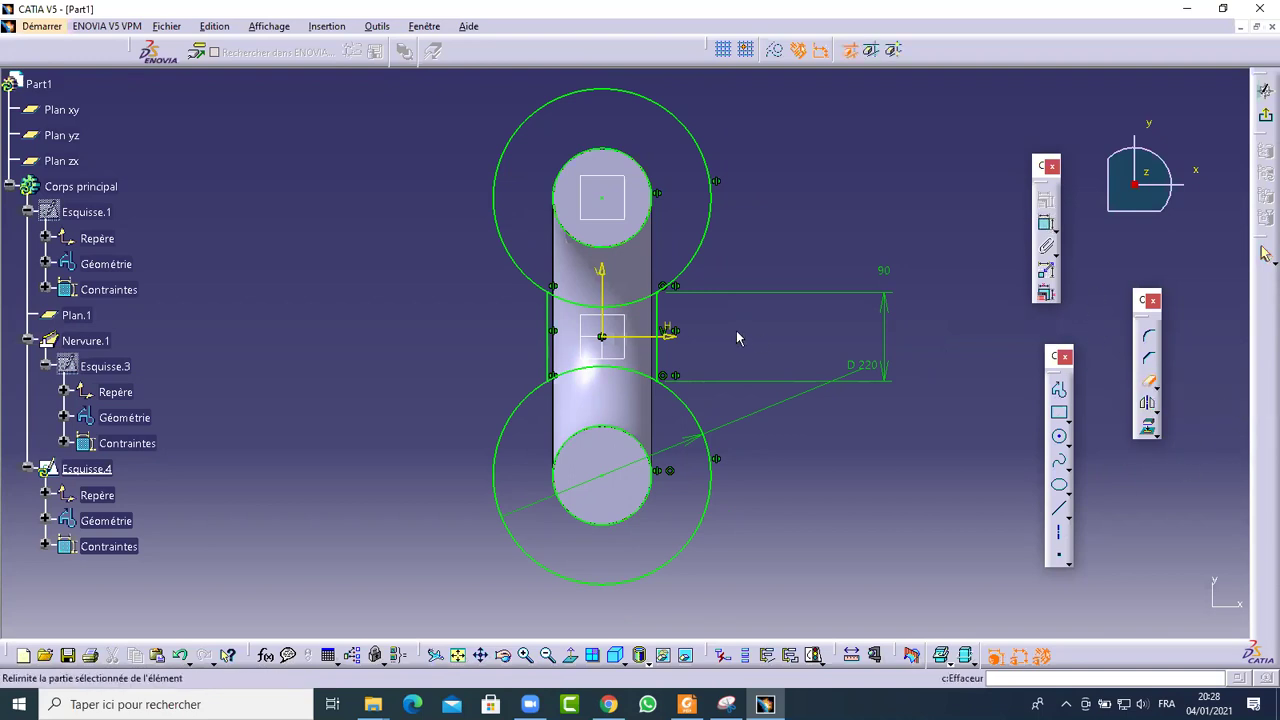
{"action": "left_click", "coordinate": [643, 304]}
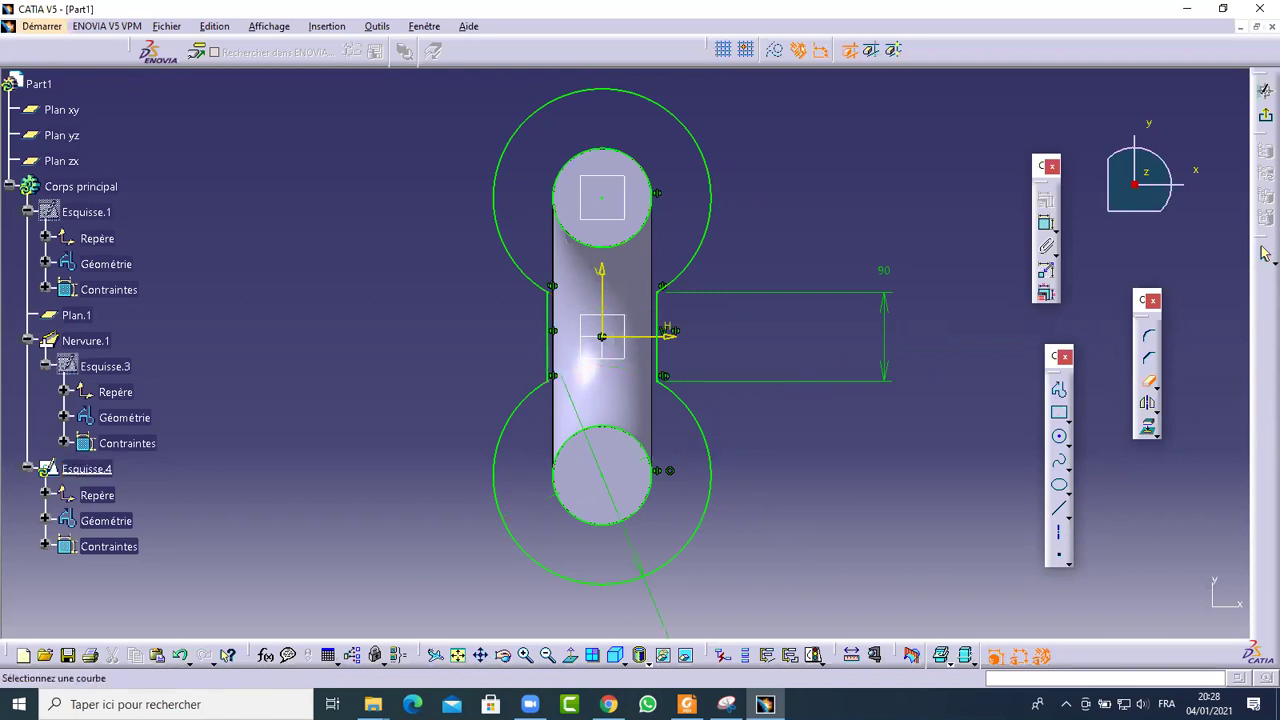
Check the bolt holes in the PDF drawing and sketch a circle about 25 mm in diameter on the vertical axis, below the lower pipe end
{"action": "left_click", "coordinate": [686, 704]}
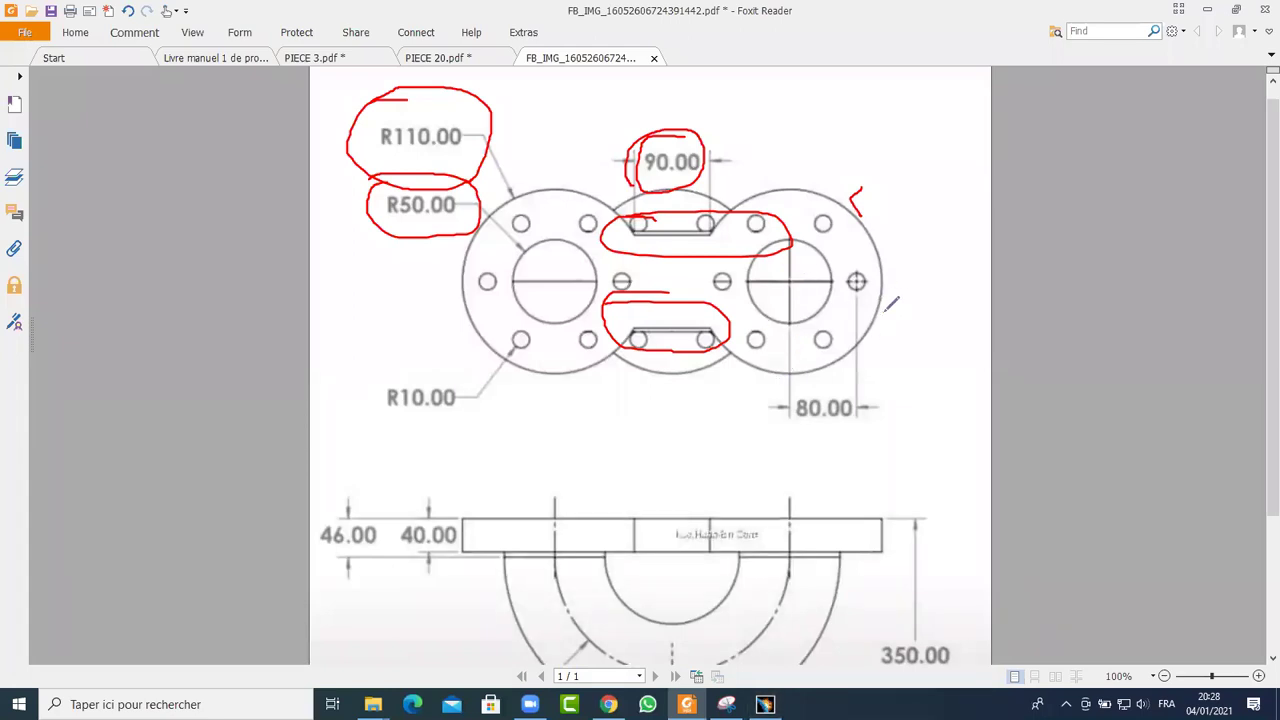
{"action": "left_click", "coordinate": [765, 704]}
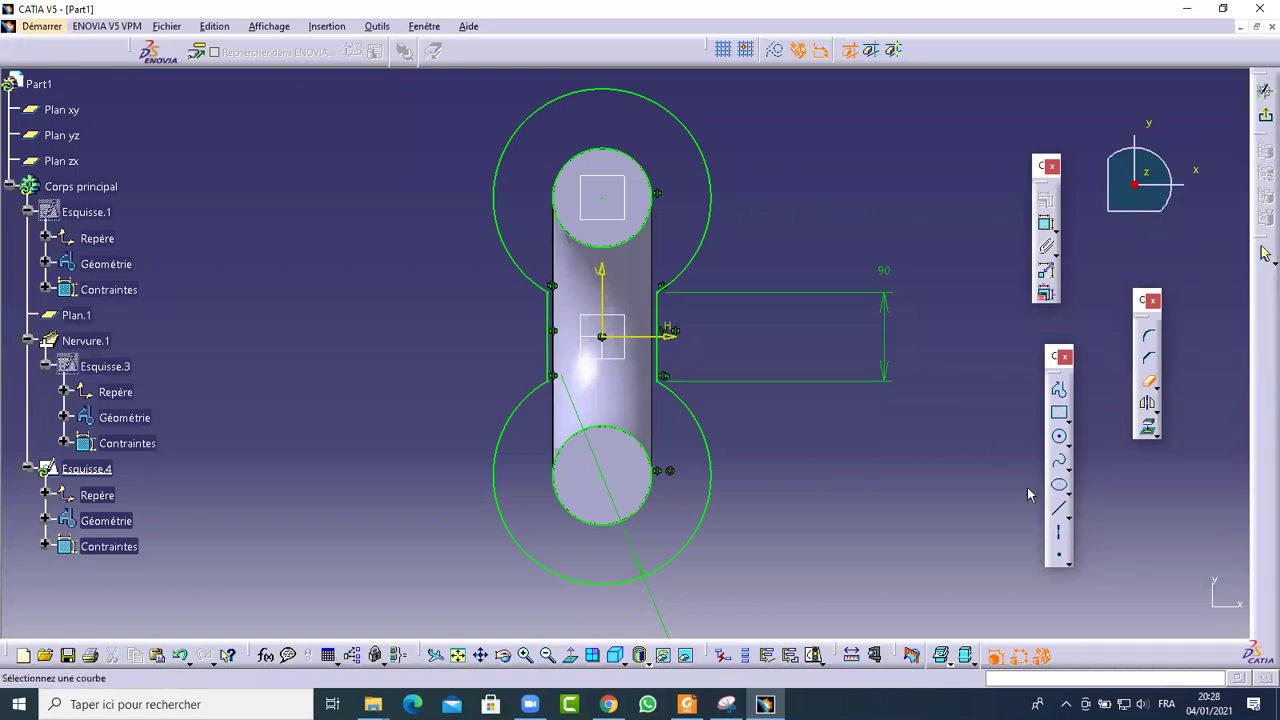
{"action": "left_click", "coordinate": [1059, 436]}
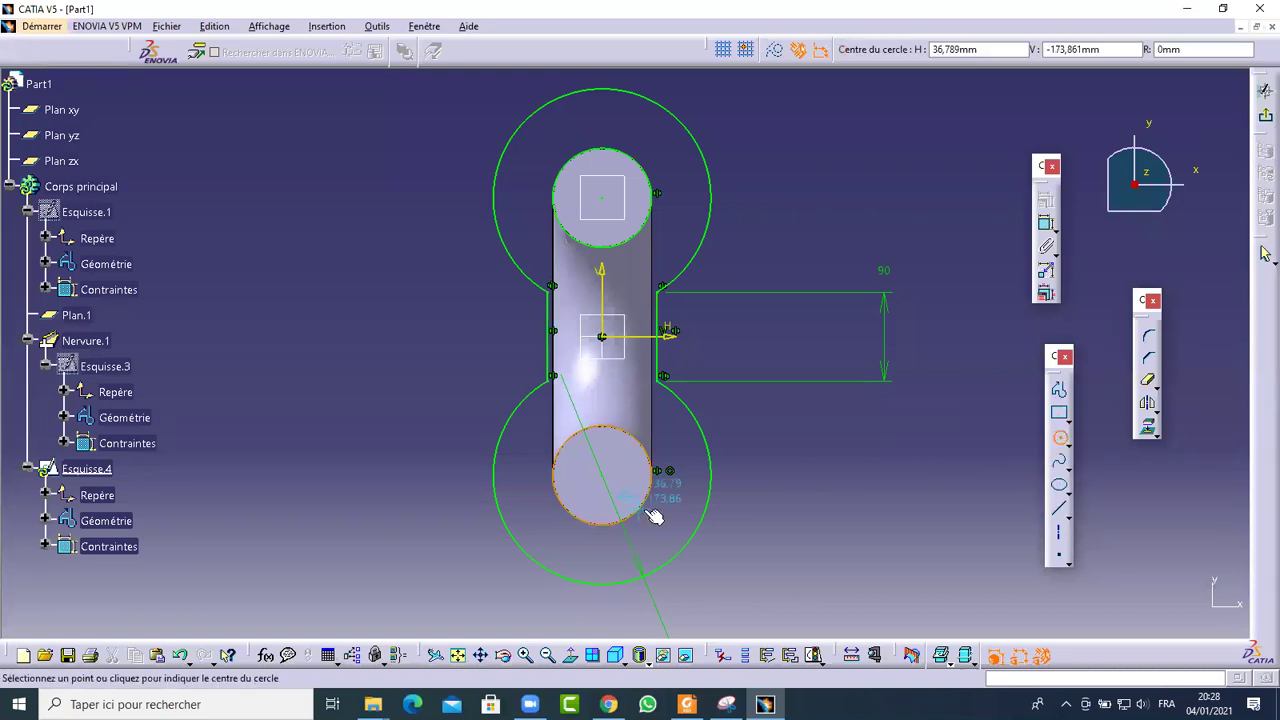
{"action": "left_click", "coordinate": [602, 565]}
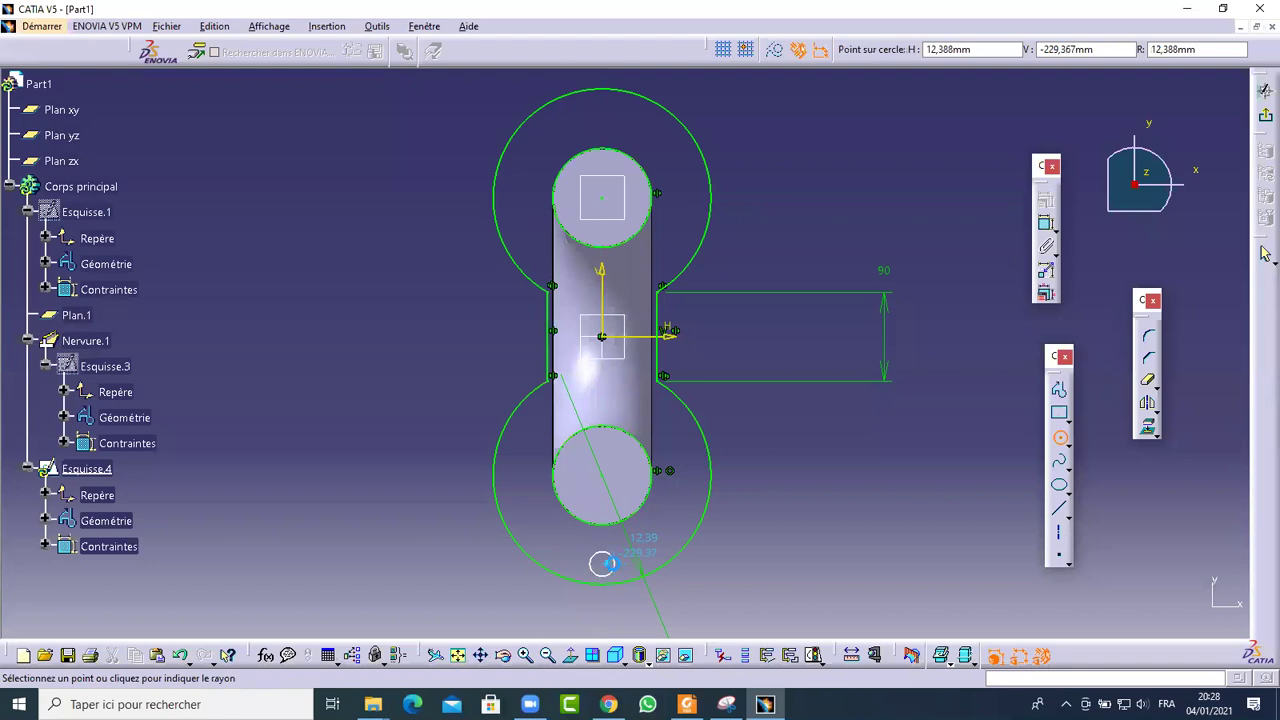
{"action": "left_click", "coordinate": [609, 567]}
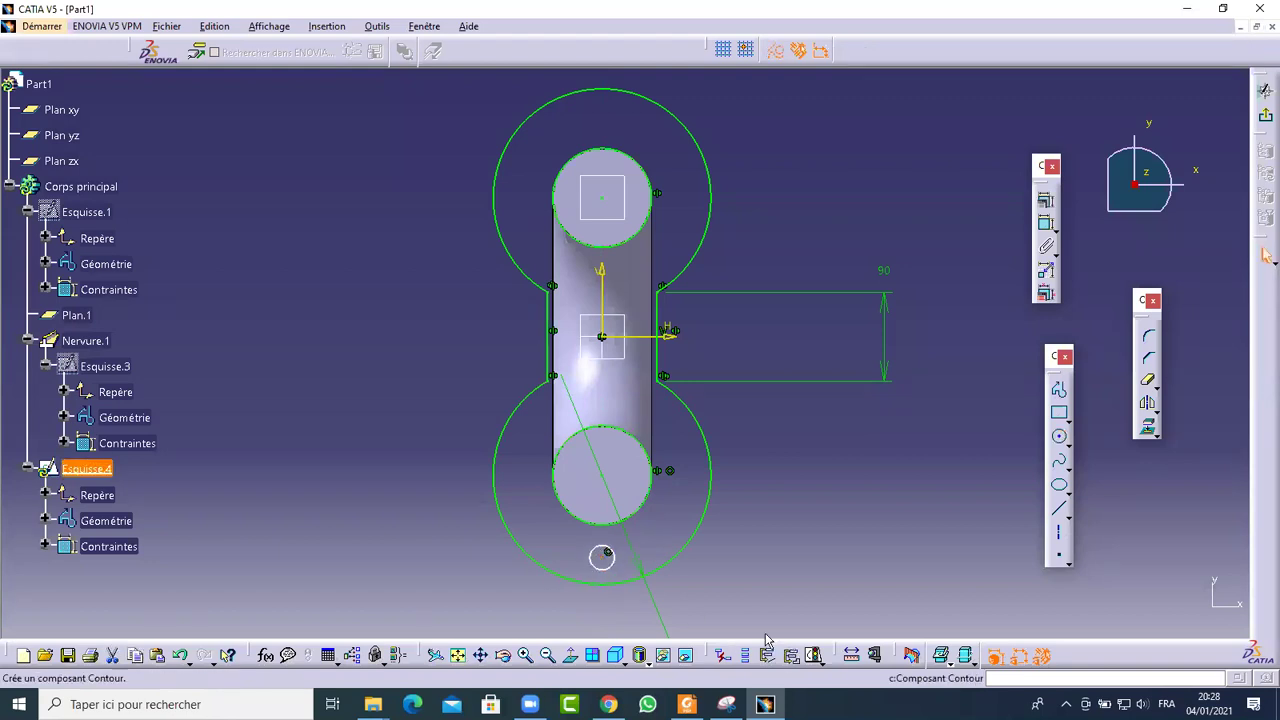
Dimension the small bolt-hole circle and set its diameter to 20 mm, checking the hole size in the PDF drawing
{"action": "left_click", "coordinate": [1045, 225]}
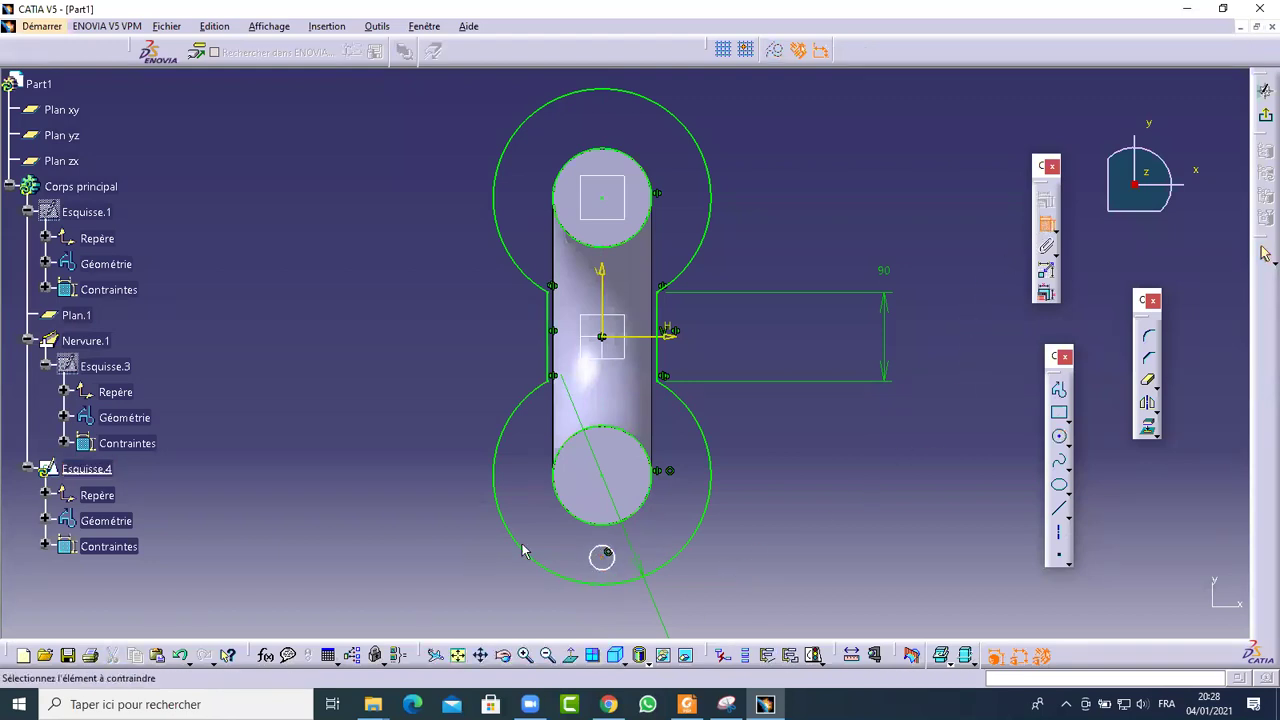
{"action": "left_click", "coordinate": [611, 562]}
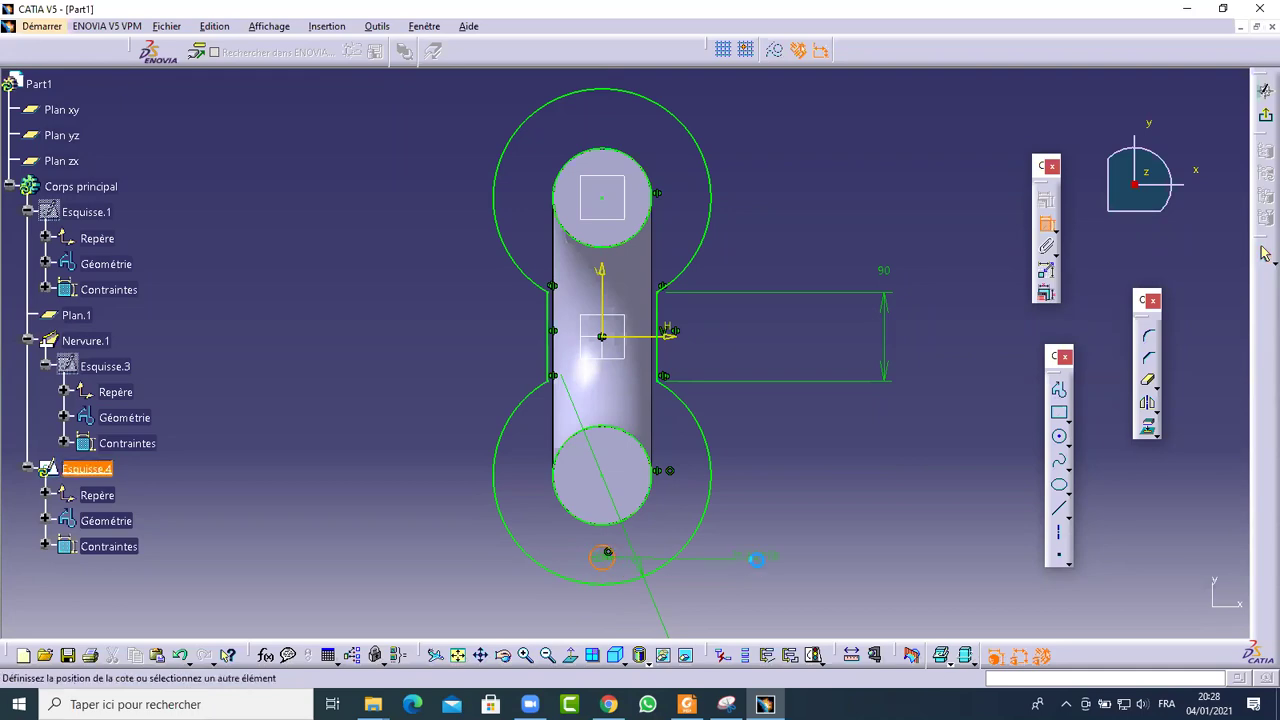
{"action": "left_click", "coordinate": [686, 704]}
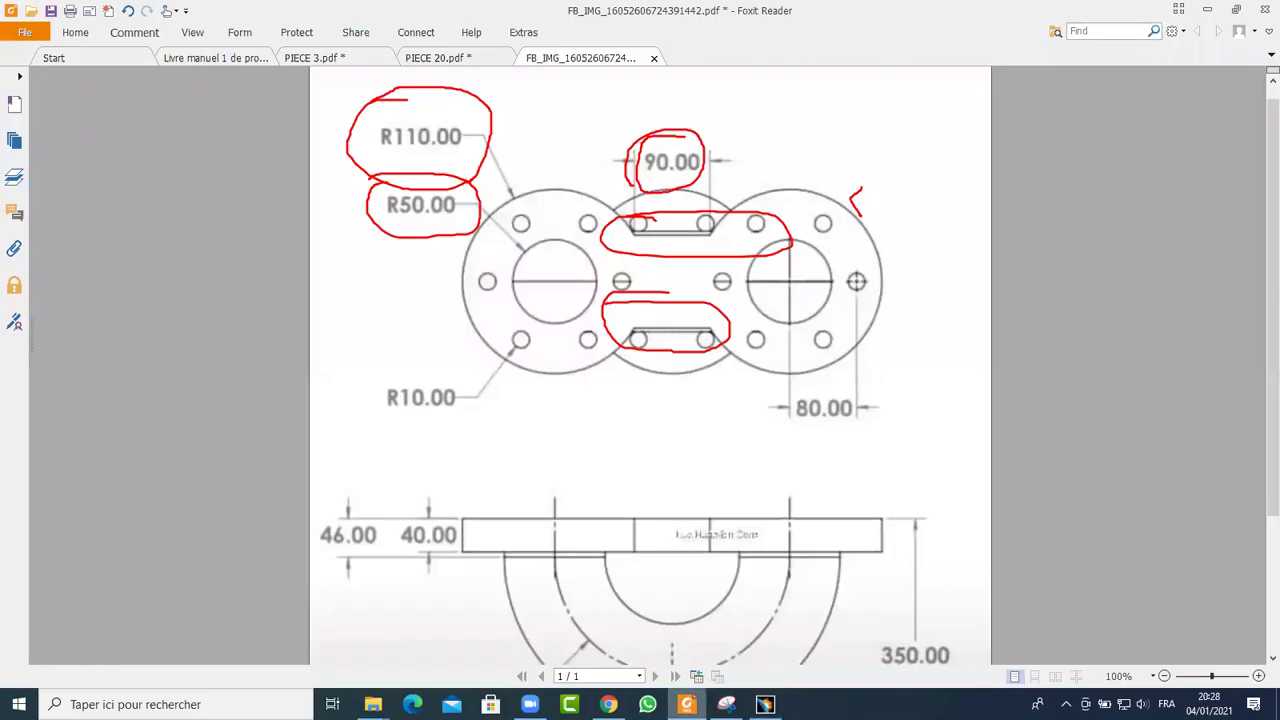
{"action": "left_click", "coordinate": [765, 704]}
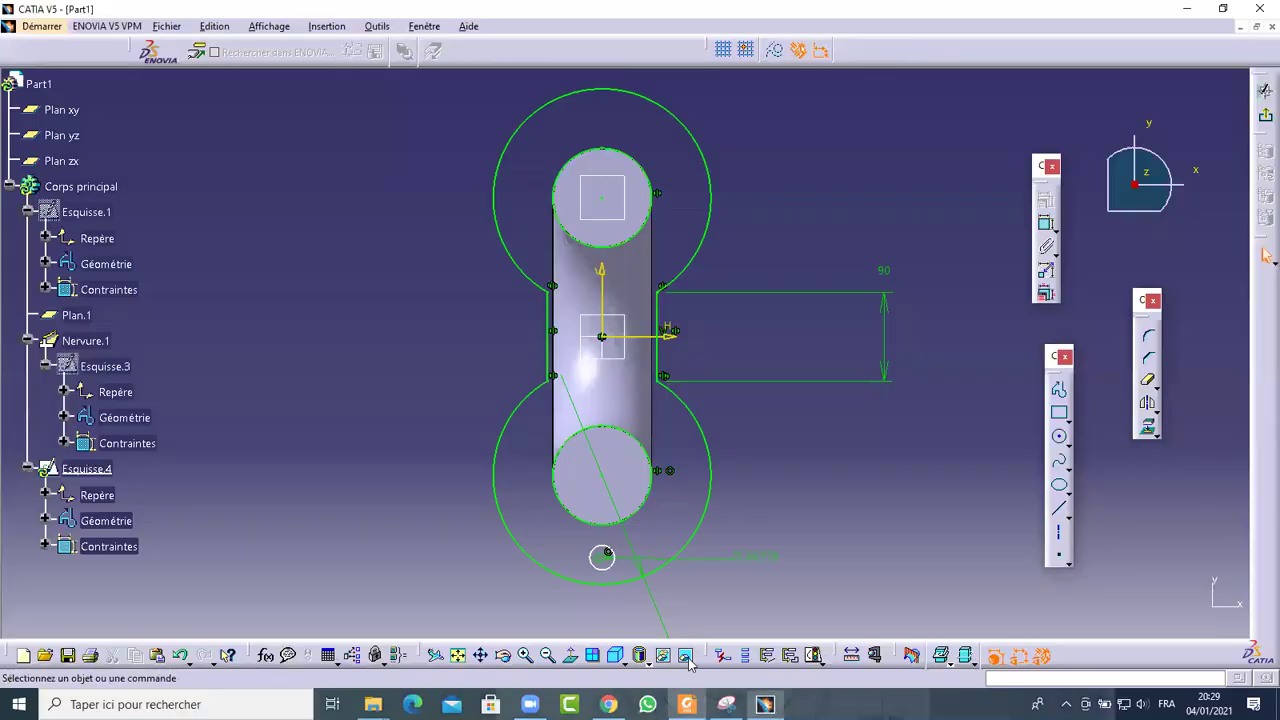
{"action": "double_click", "coordinate": [749, 553]}
{"action": "type", "text": "20"}
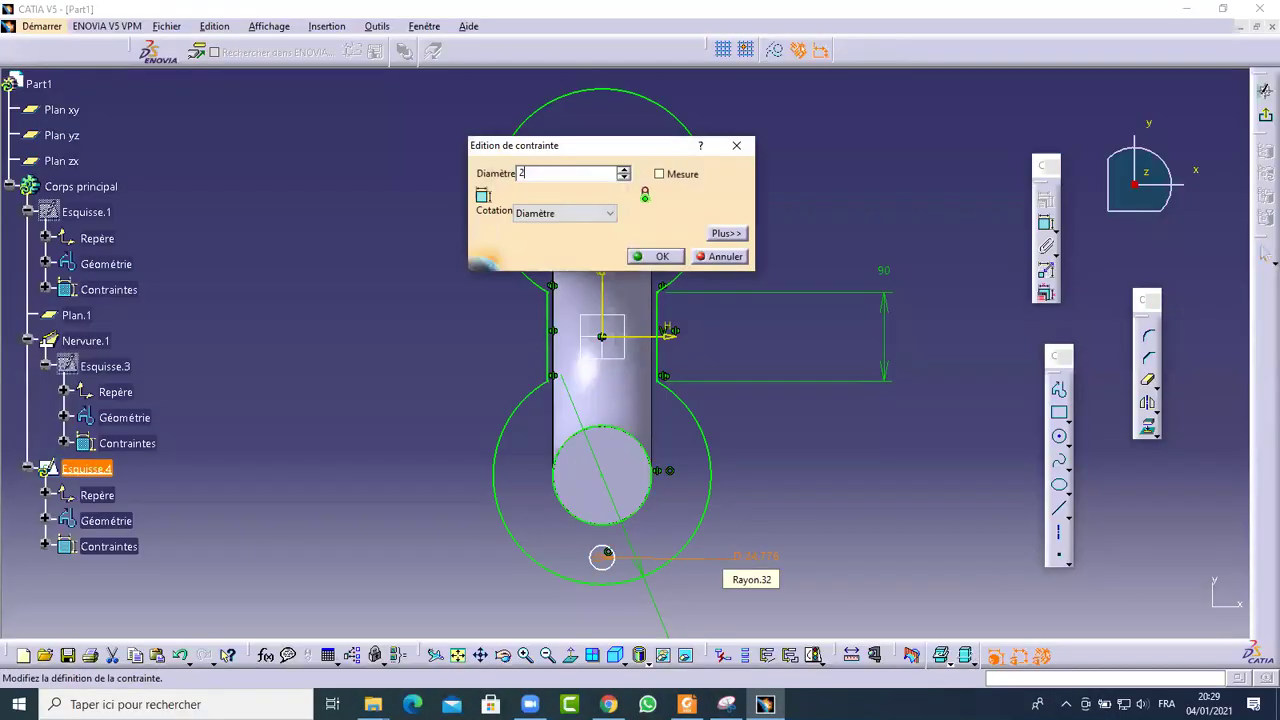
{"action": "key", "text": "Return"}
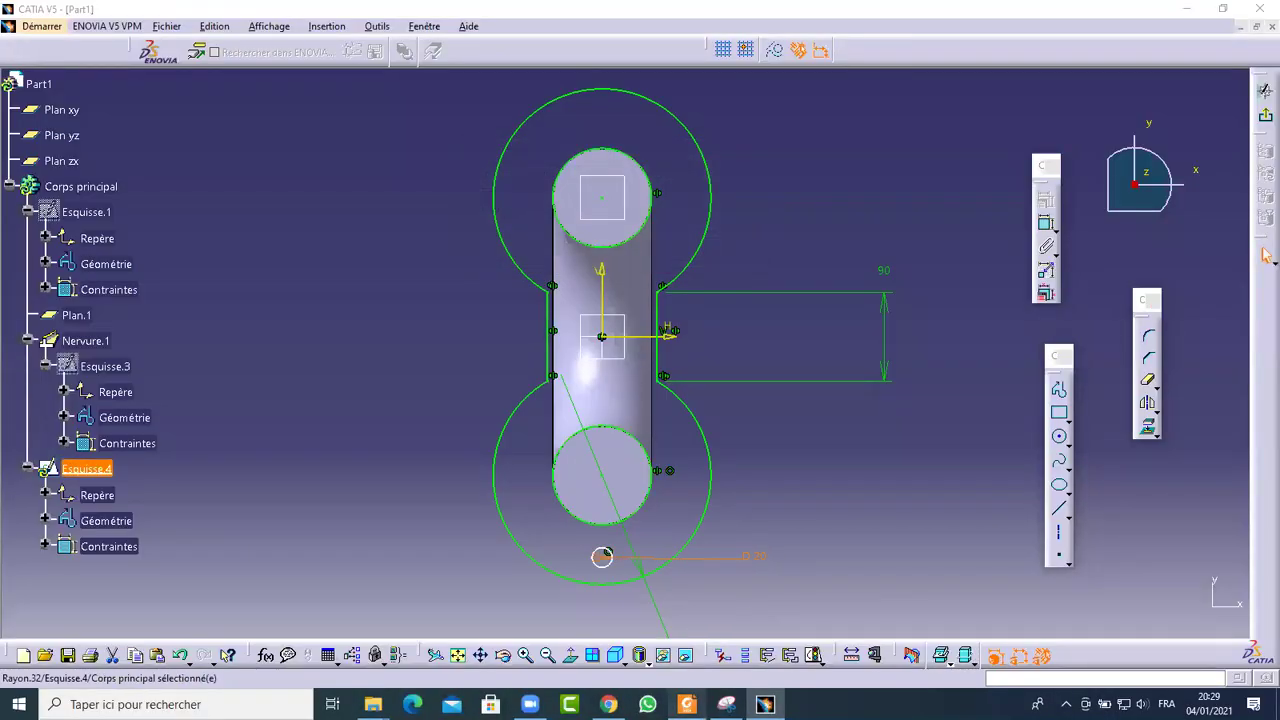
Circle the 80.00 bolt-hole spacing dimension of the top view in Foxit Reader, and return to CATIA V5
{"action": "left_click", "coordinate": [686, 704]}
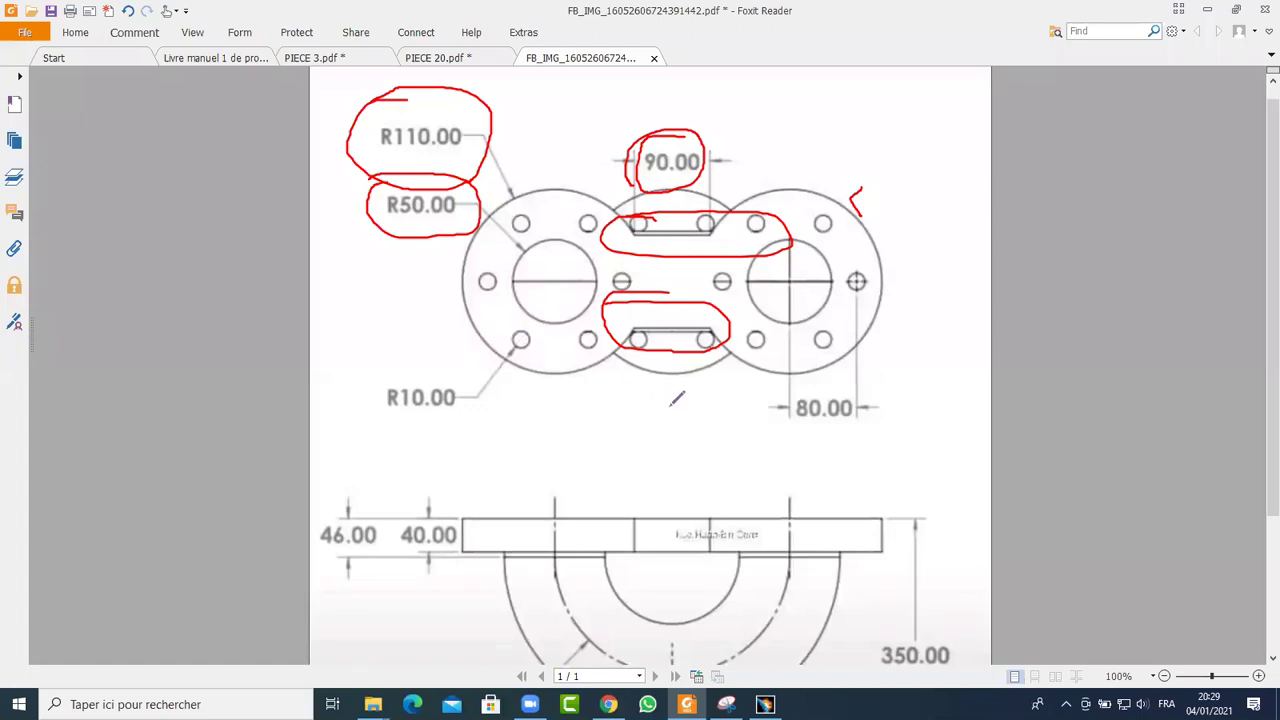
{"action": "mouse_move", "coordinate": [808, 382]}
{"action": "left_mouse_down"}
{"action": "mouse_move", "coordinate": [885, 436]}
{"action": "mouse_move", "coordinate": [835, 372]}
{"action": "left_mouse_up"}
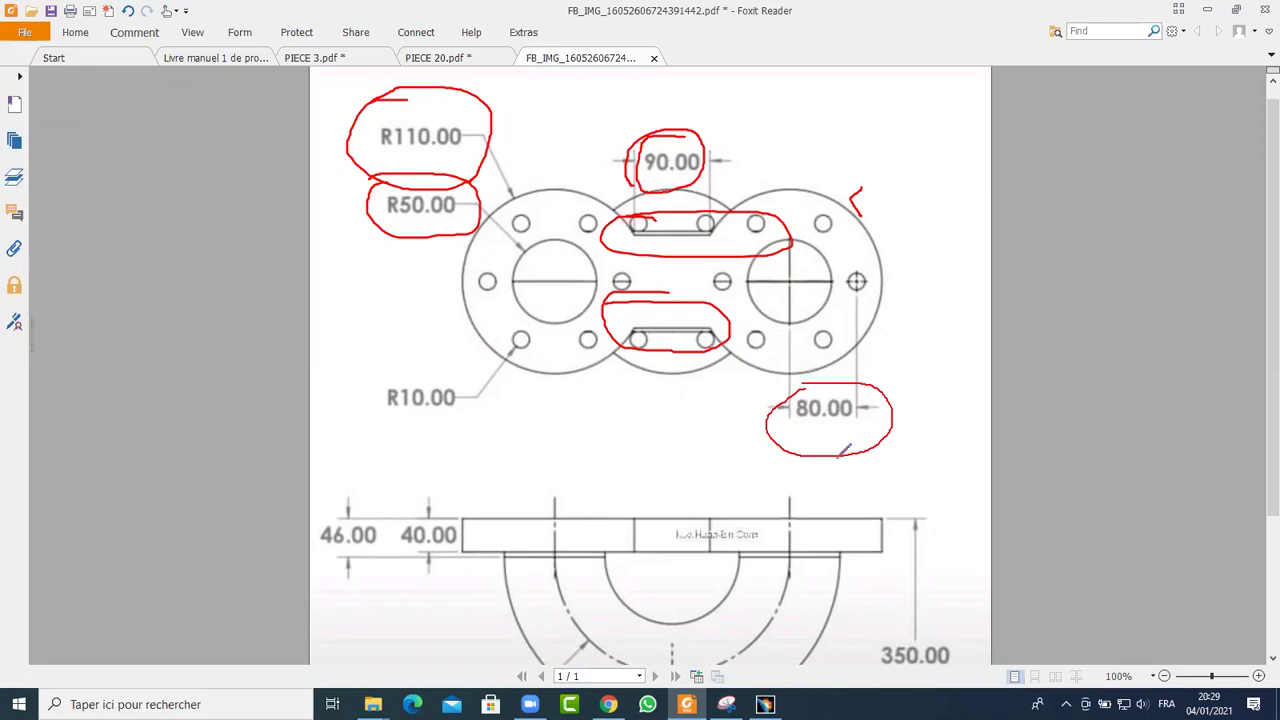
{"action": "left_click", "coordinate": [765, 704]}
{"action": "left_click", "coordinate": [603, 558]}
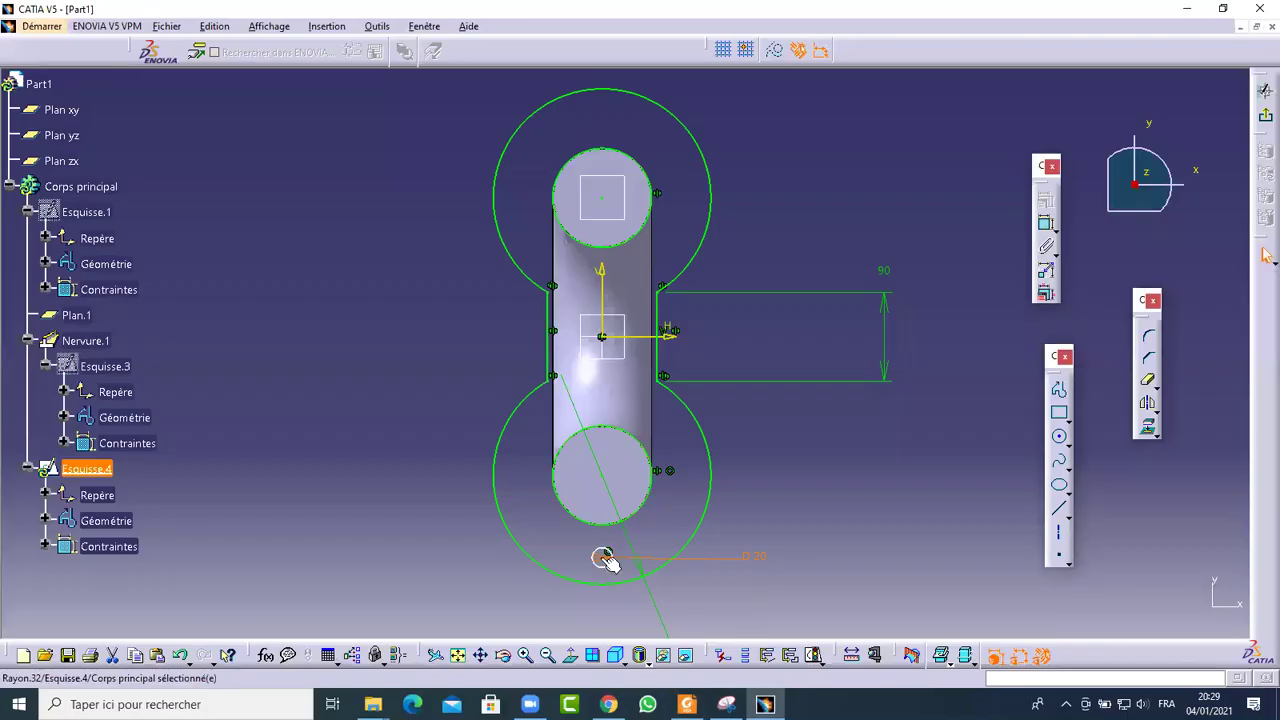
{"action": "left_click", "coordinate": [1047, 223]}
{"action": "left_click", "coordinate": [603, 557]}
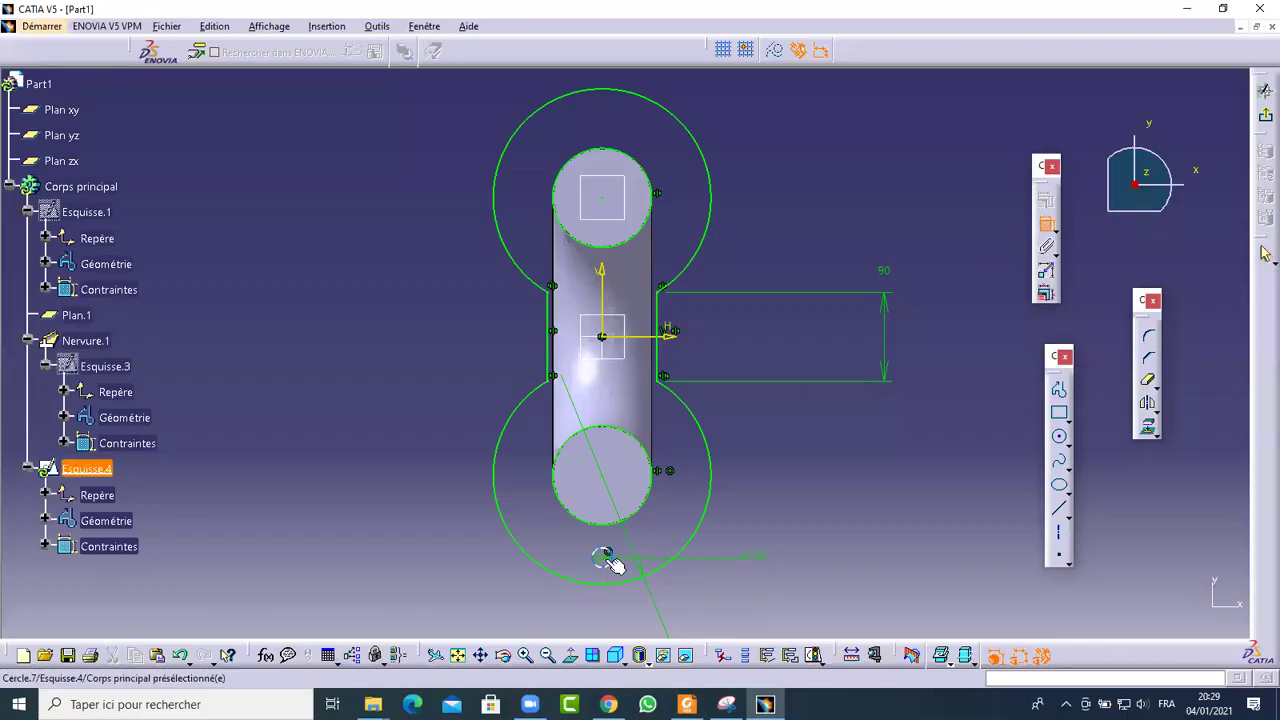
{"action": "left_click", "coordinate": [664, 336]}
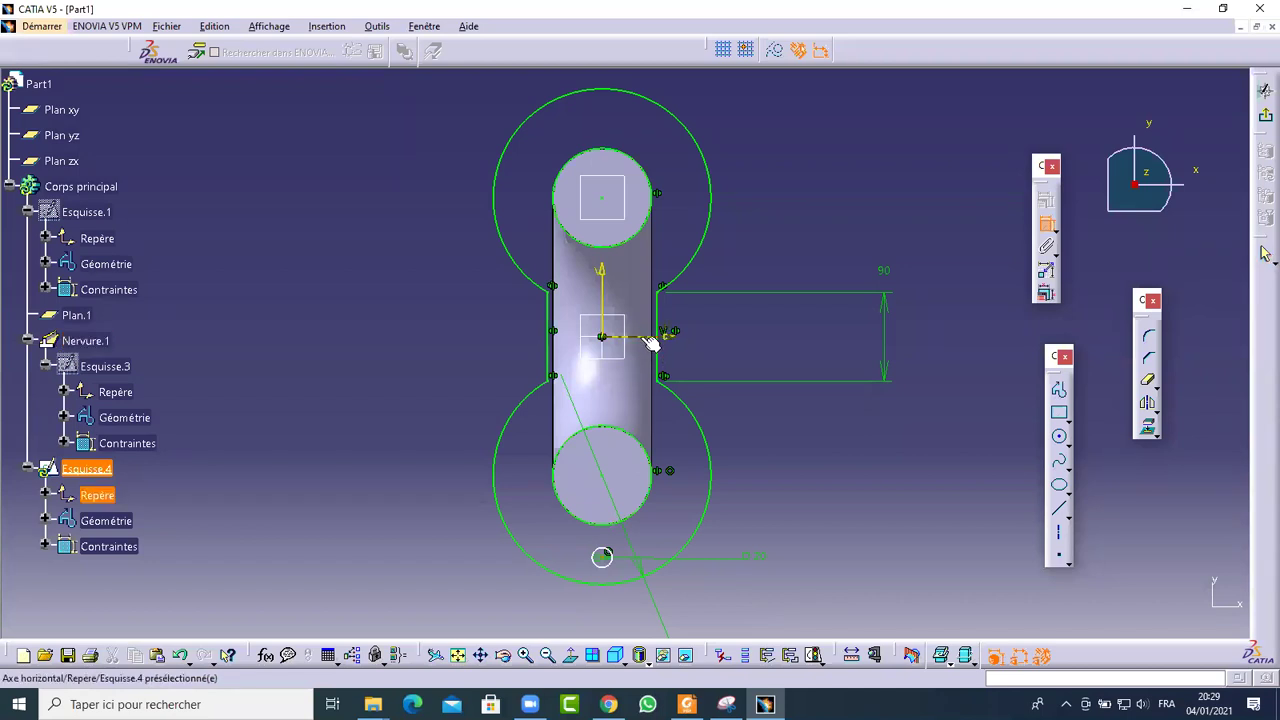
{"action": "left_click", "coordinate": [331, 376]}
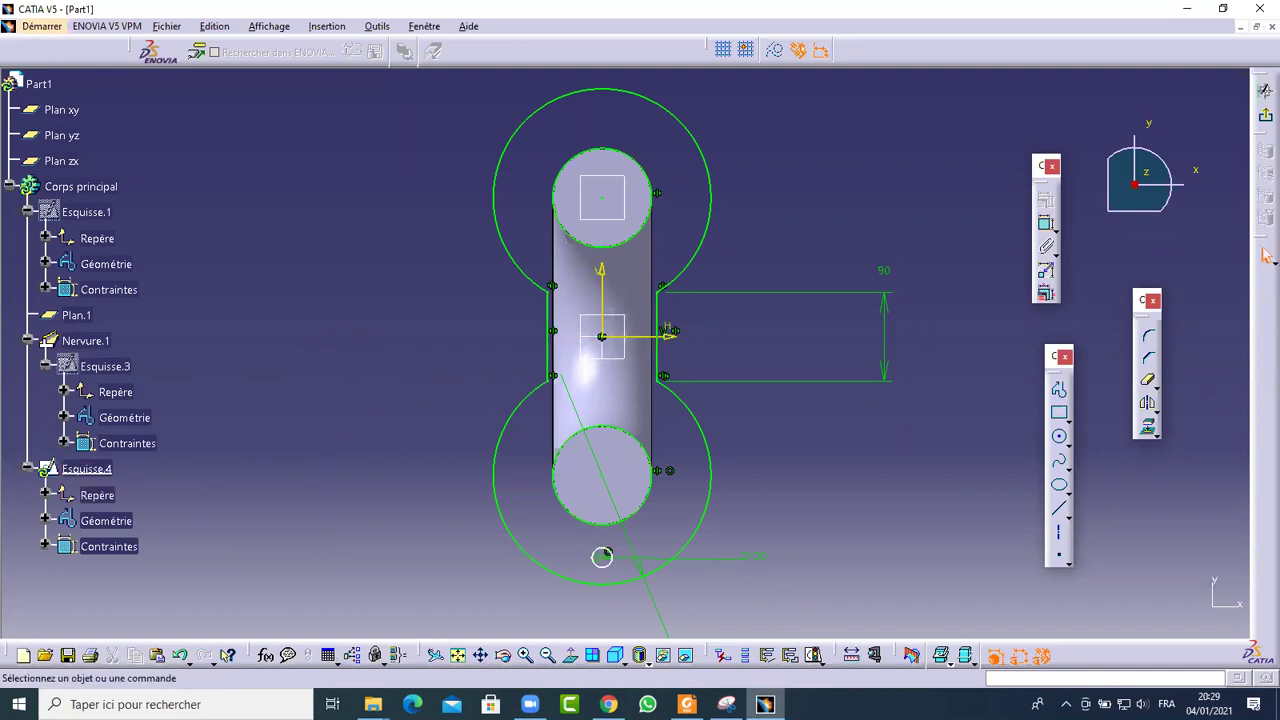
Check the PDF drawing, then dimension the distance from the small bolt-hole circle to the lower pipe end's center and set it to 80 mm
{"action": "key", "text": "alt+Tab"}
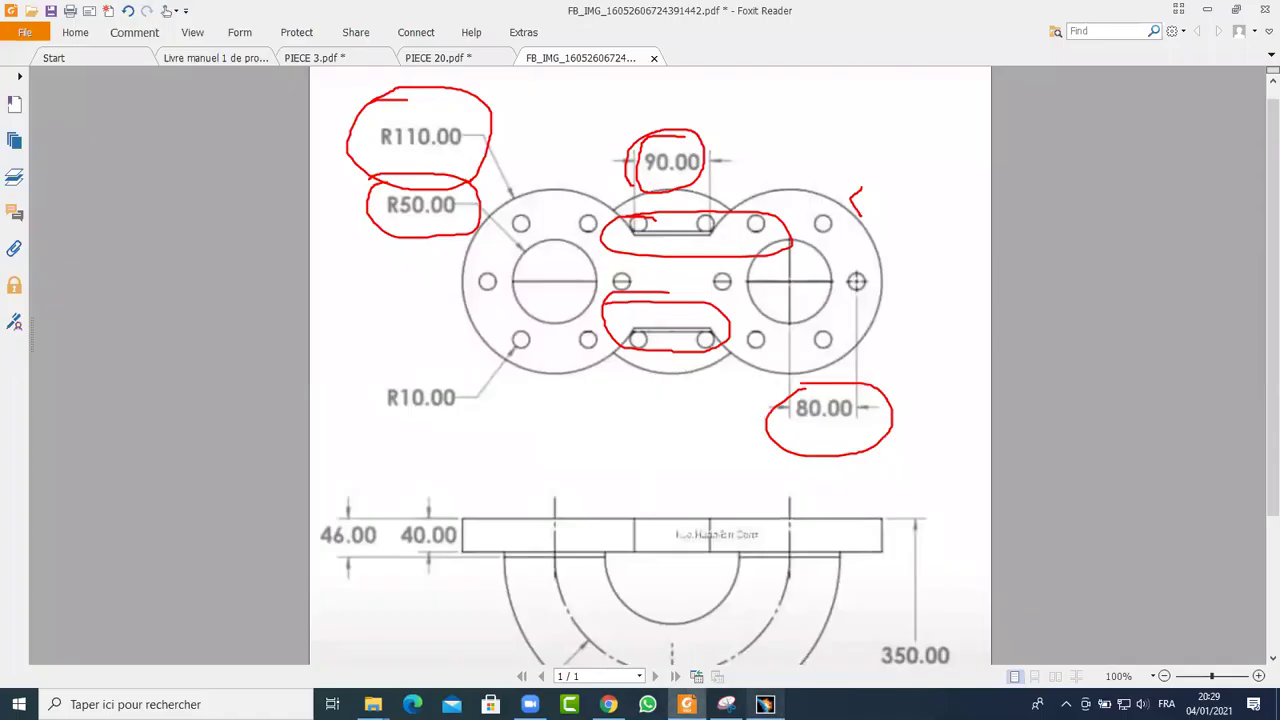
{"action": "key", "text": "alt+Tab"}
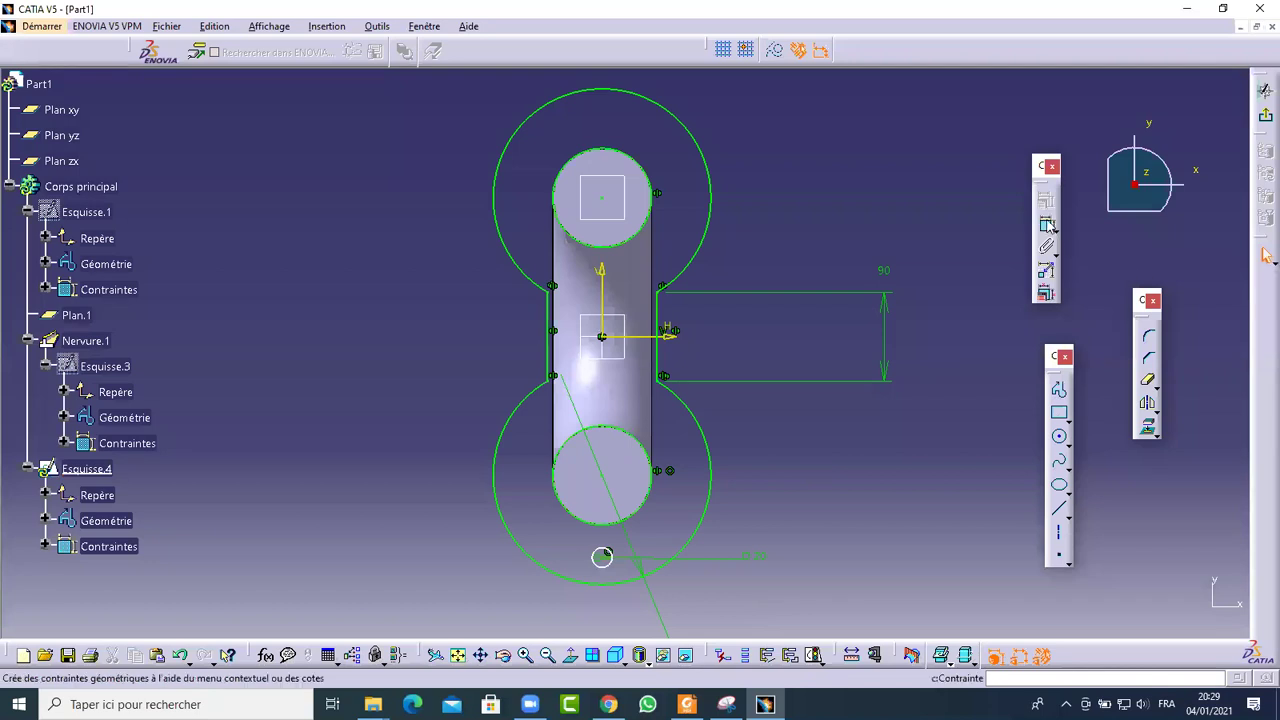
{"action": "left_click", "coordinate": [604, 556]}
{"action": "left_click", "coordinate": [605, 476]}
{"action": "double_click", "coordinate": [396, 447]}
{"action": "type", "text": "80"}
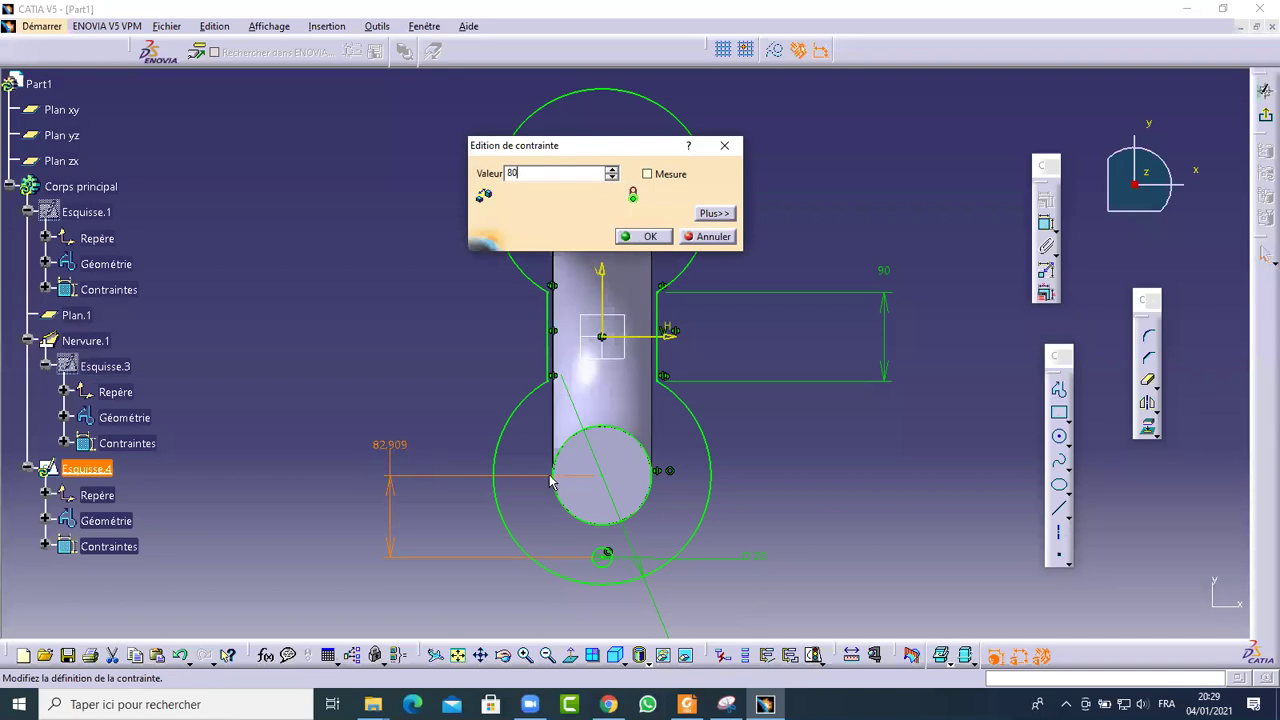
{"action": "key", "text": "Return"}
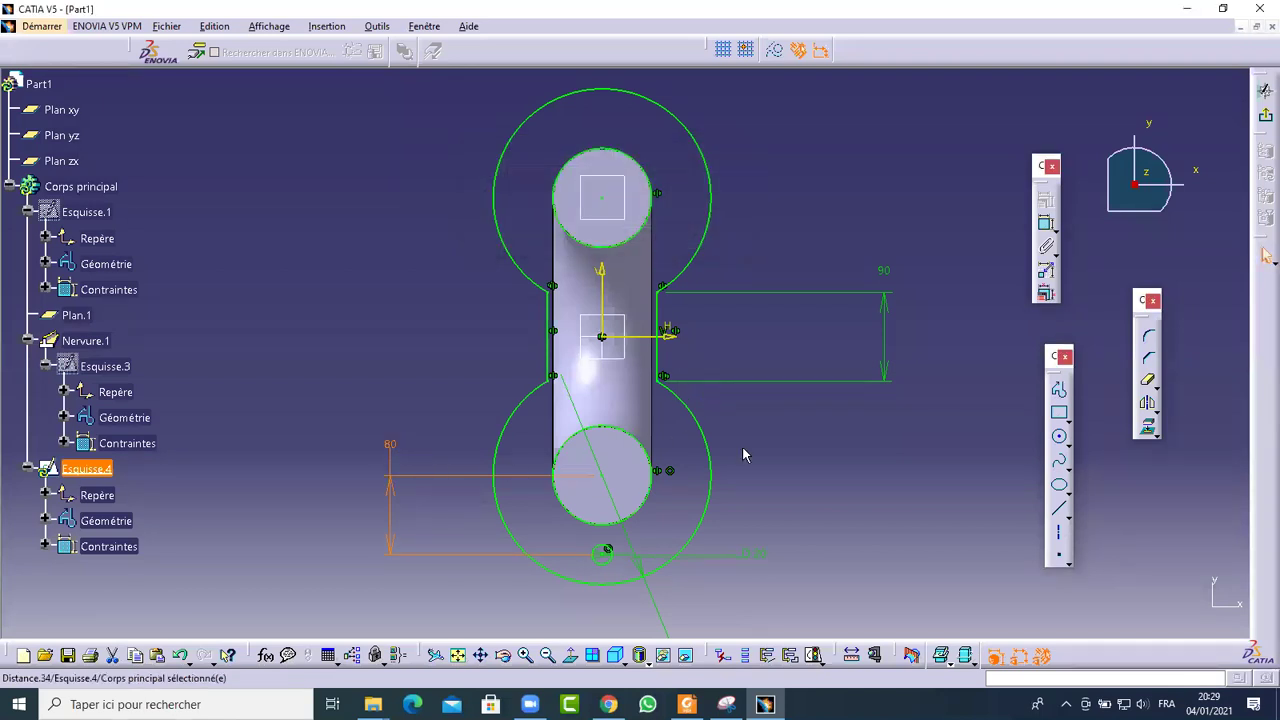
Exit the plate sketch and return to the 3D part
{"action": "middle_click_drag", "start_coordinate": [743, 451], "coordinate": [789, 477]}
{"action": "left_click", "coordinate": [1262, 118]}
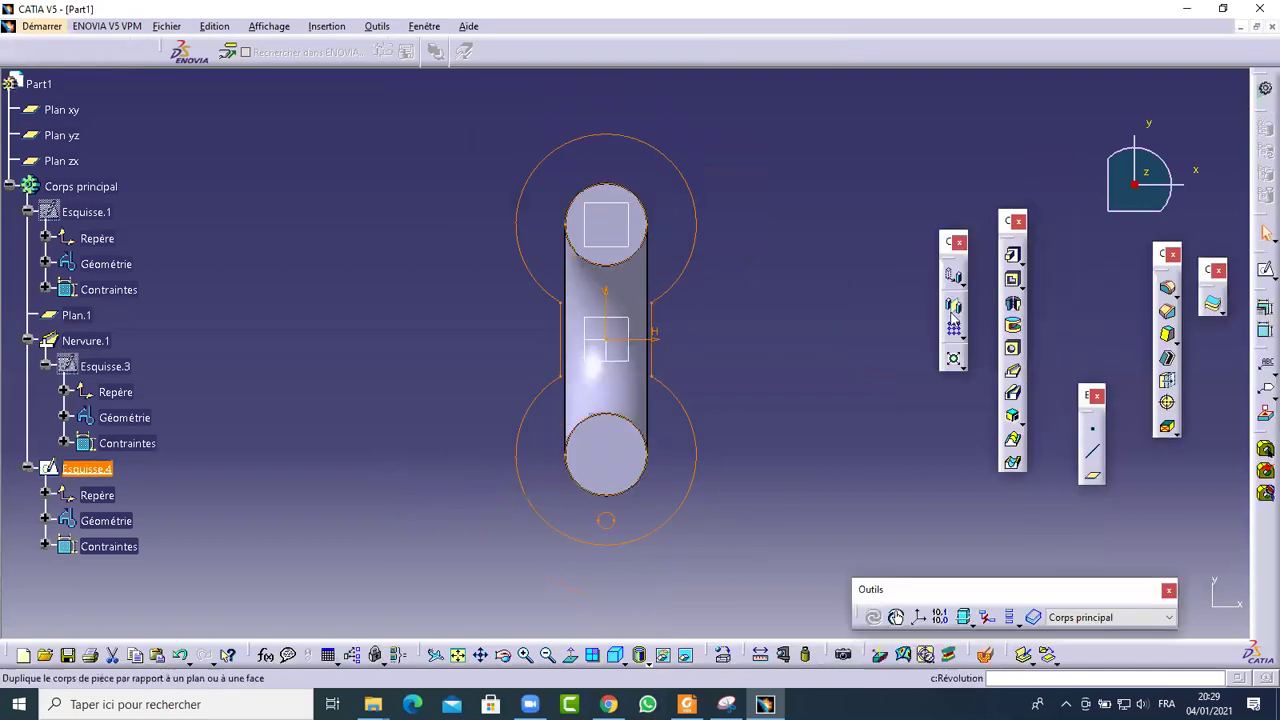
{"action": "mouse_move", "coordinate": [794, 463]}
{"action": "middle_mouse_down"}
{"action": "mouse_move", "coordinate": [737, 394]}
{"action": "mouse_move", "coordinate": [760, 202]}
{"action": "mouse_move", "coordinate": [686, 271]}
{"action": "middle_mouse_up"}
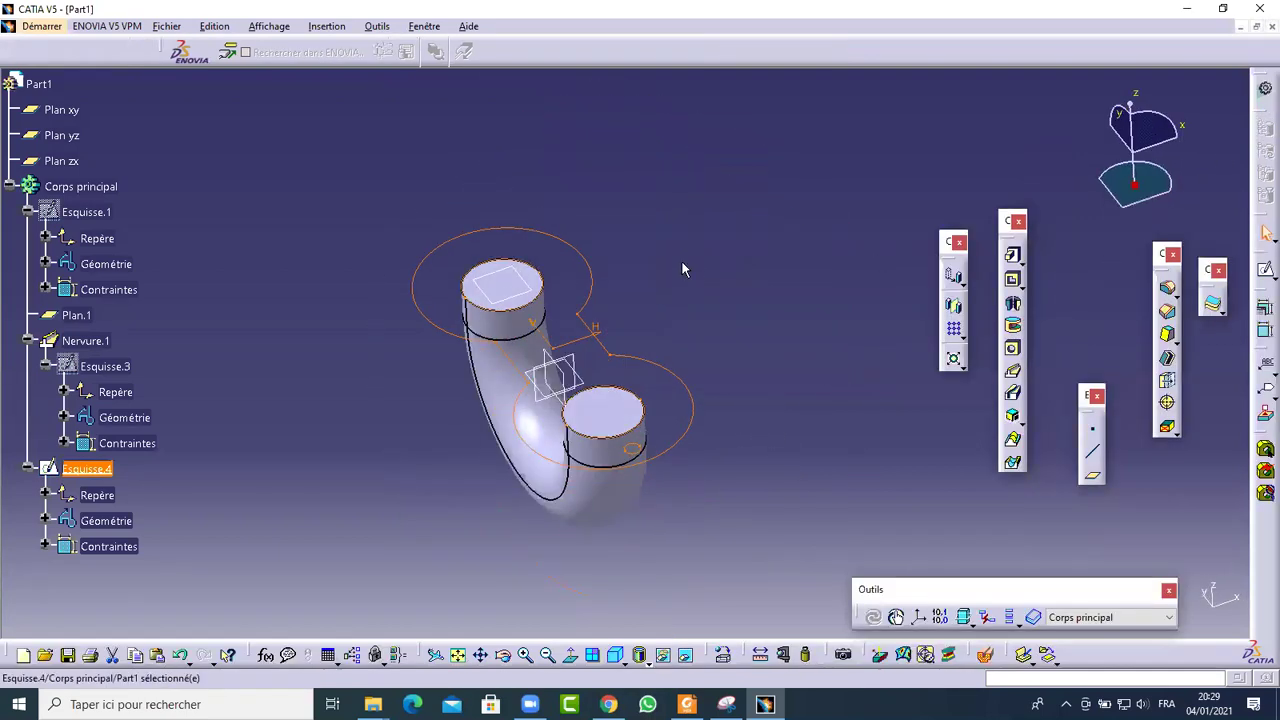
{"action": "left_click", "coordinate": [1013, 255]}
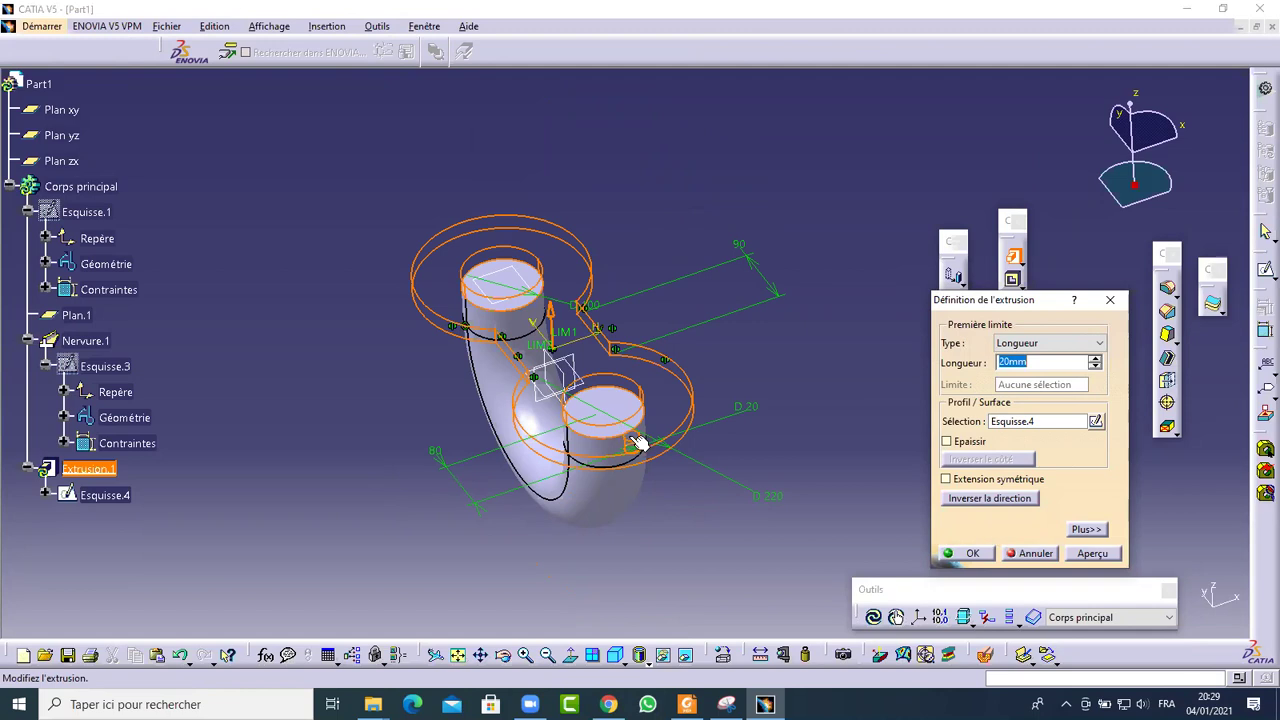
{"action": "left_click", "coordinate": [1030, 553]}
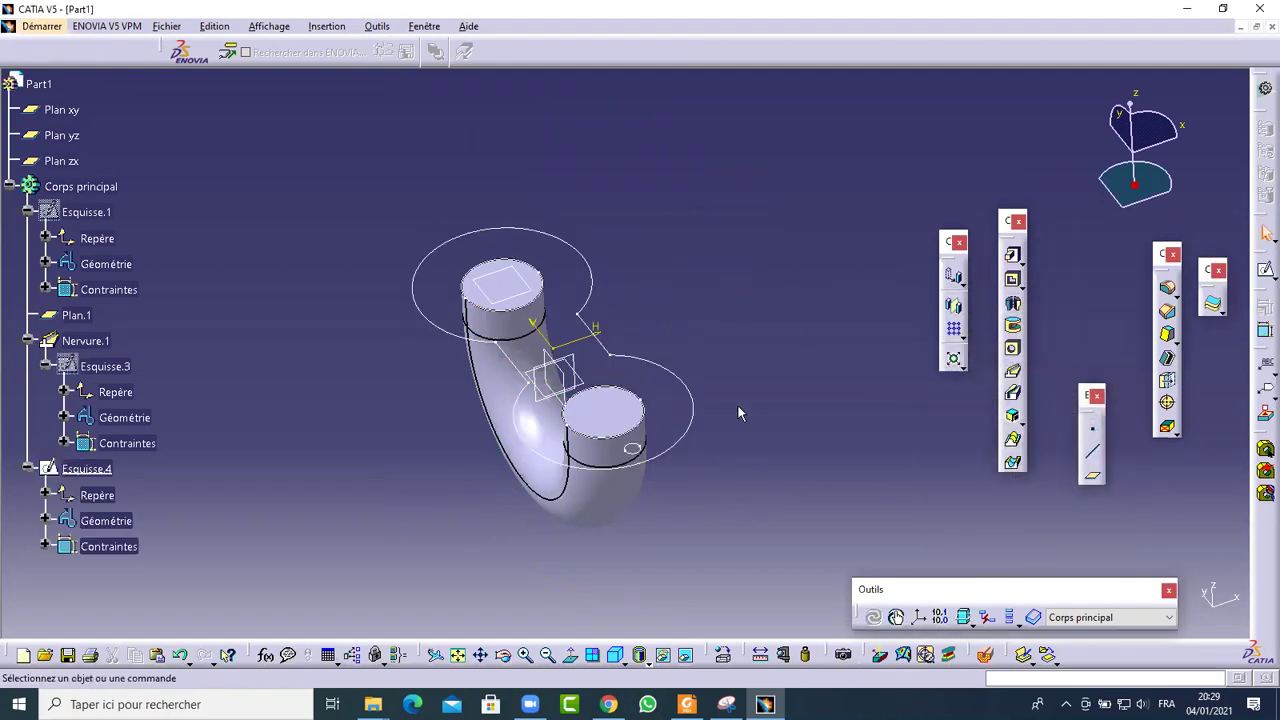
{"action": "middle_click_drag", "start_coordinate": [747, 376], "coordinate": [670, 197]}
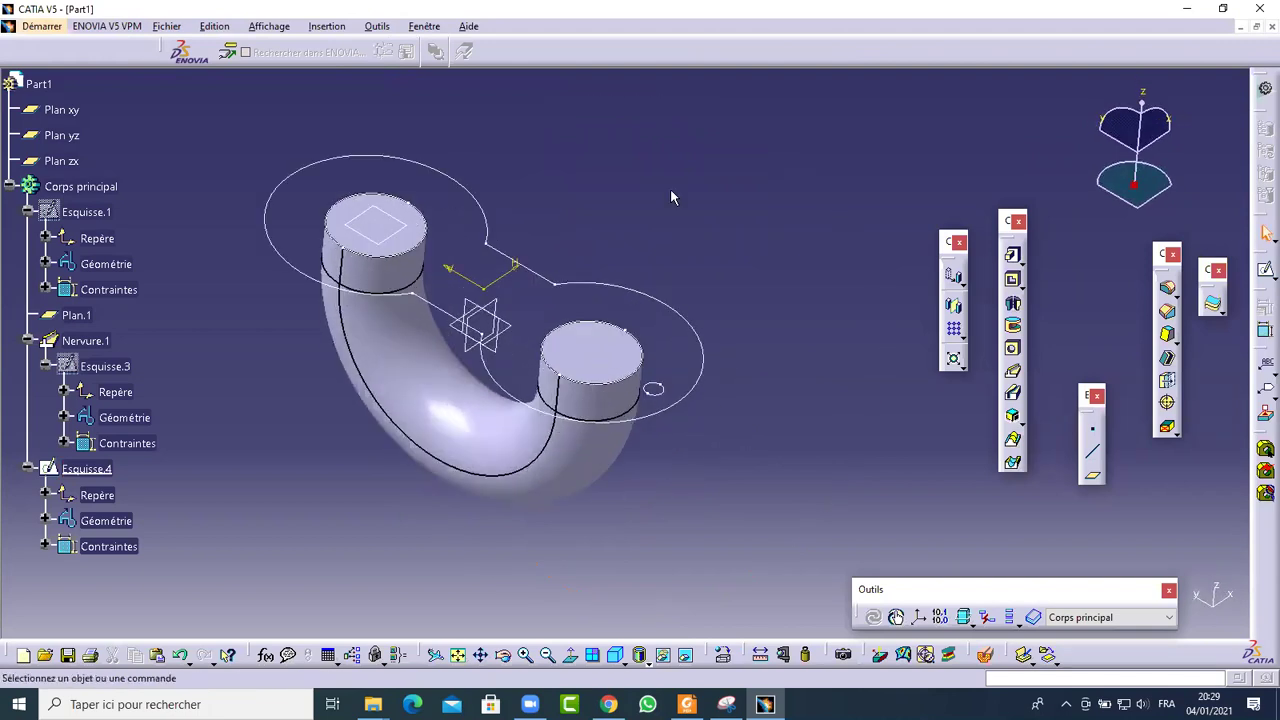
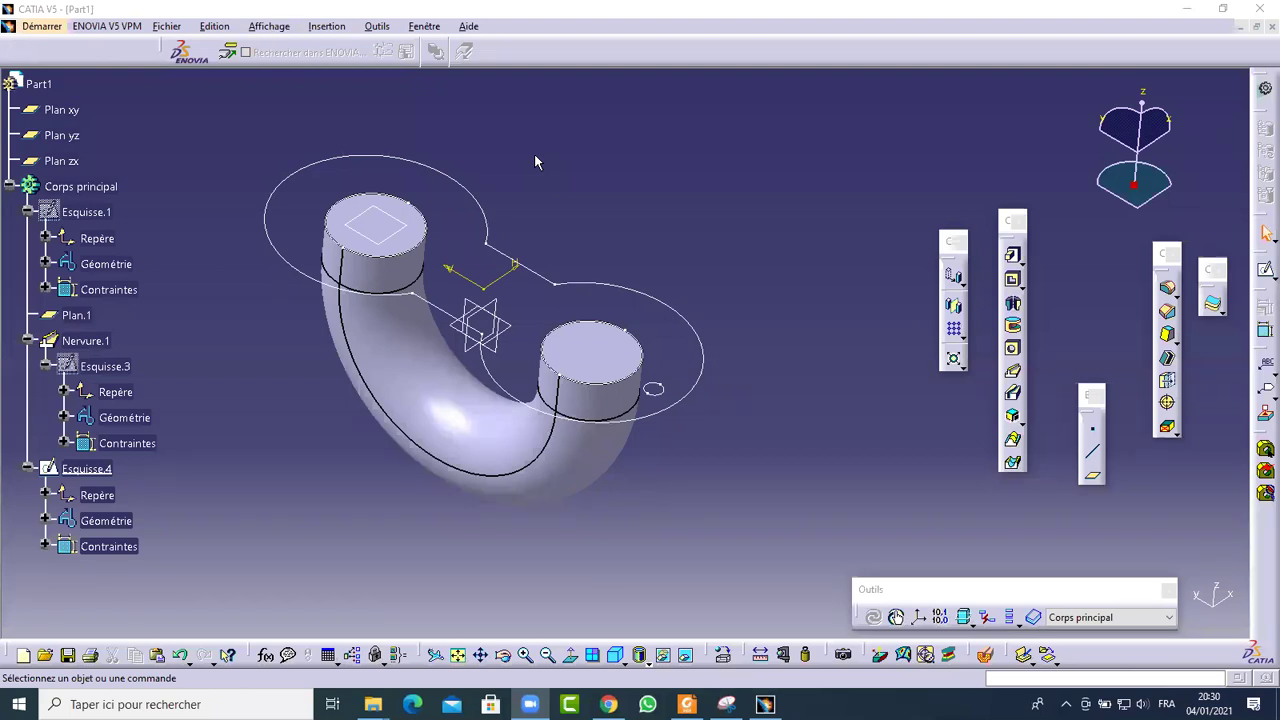
Start an extrusion and restrict its profile to the sketch's outer plate outline as a sub-element, leaving out the bolt-hole circle
{"action": "left_click", "coordinate": [1012, 256]}
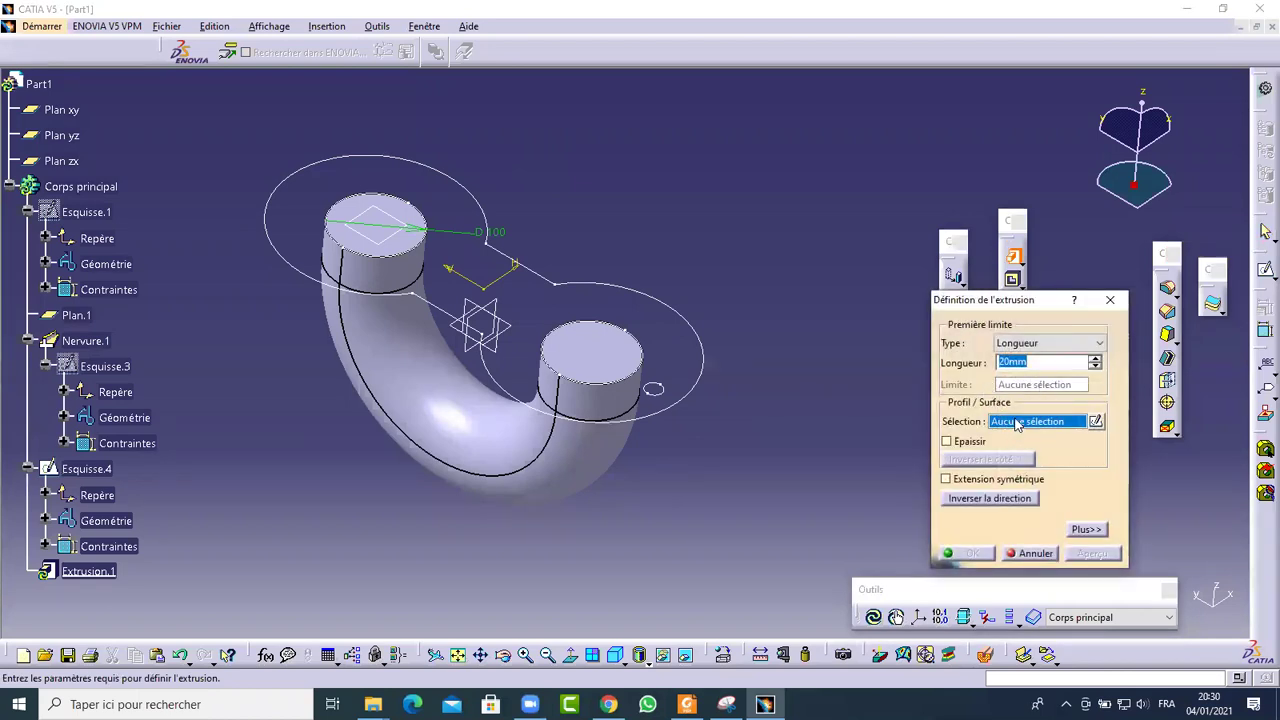
{"action": "right_click", "coordinate": [1017, 424]}
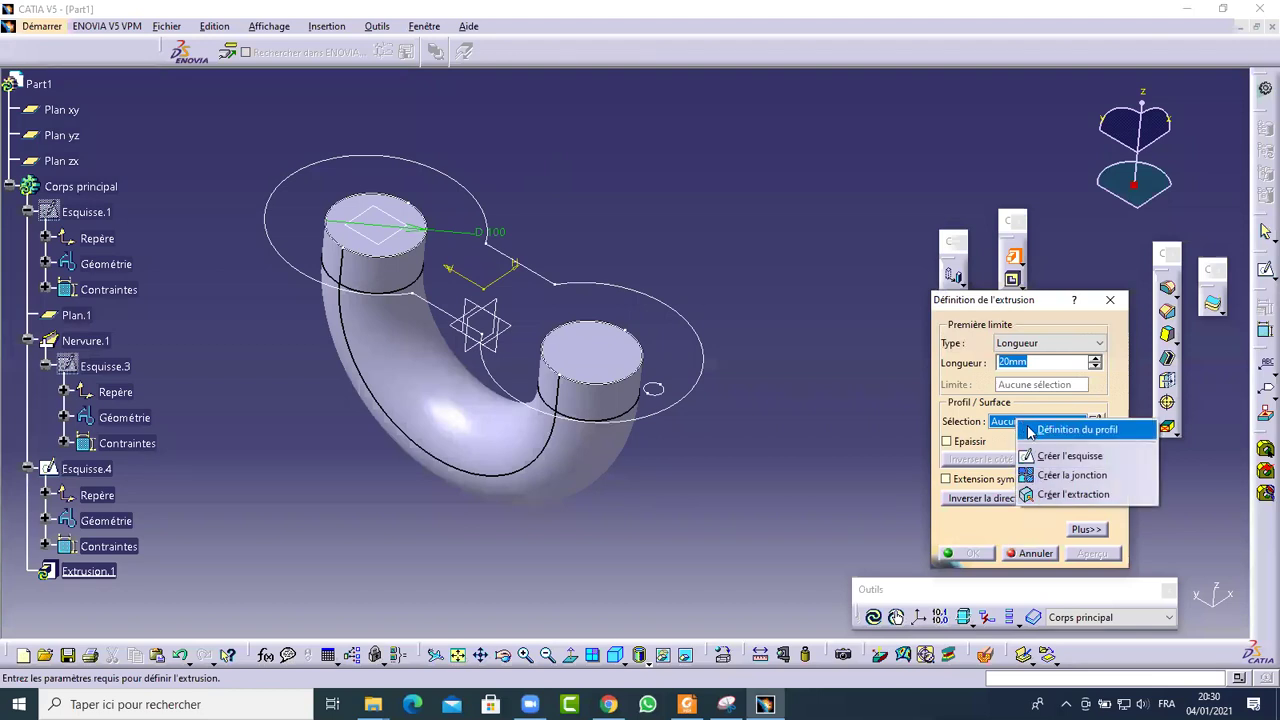
{"action": "left_click", "coordinate": [1032, 432]}
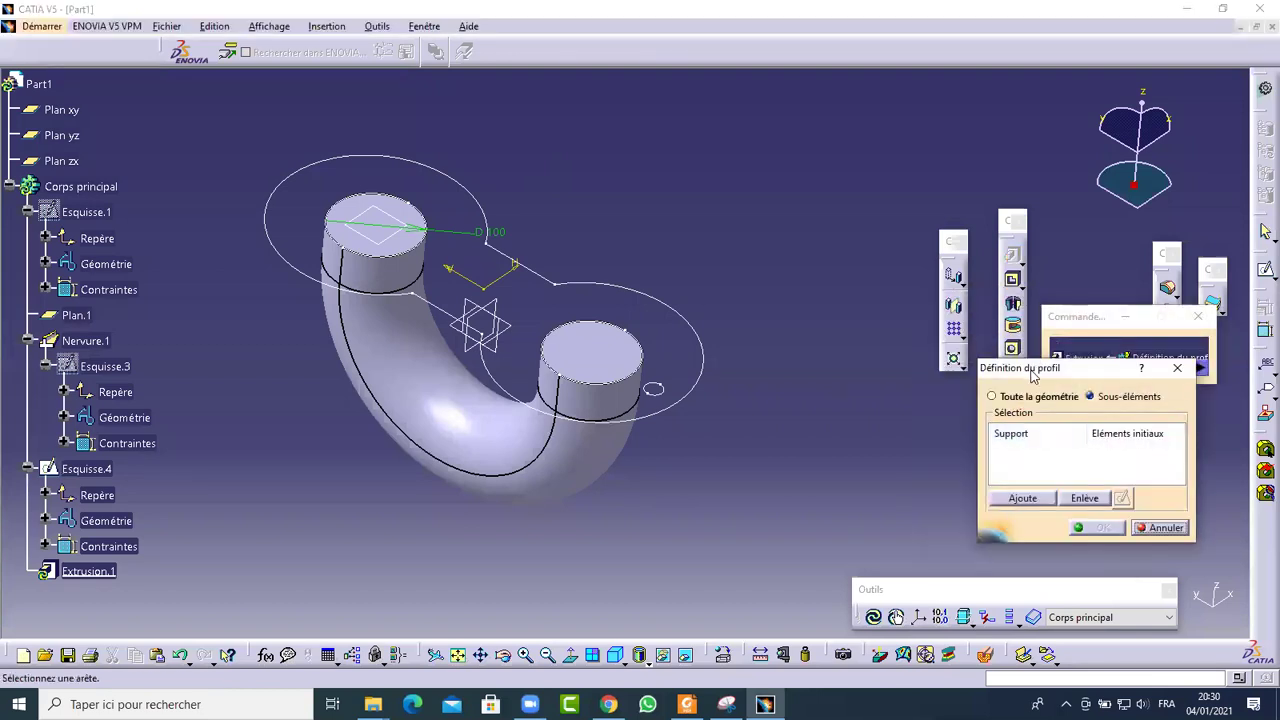
{"action": "left_click_drag", "start_coordinate": [1033, 373], "coordinate": [938, 383]}
{"action": "left_click", "coordinate": [1021, 410]}
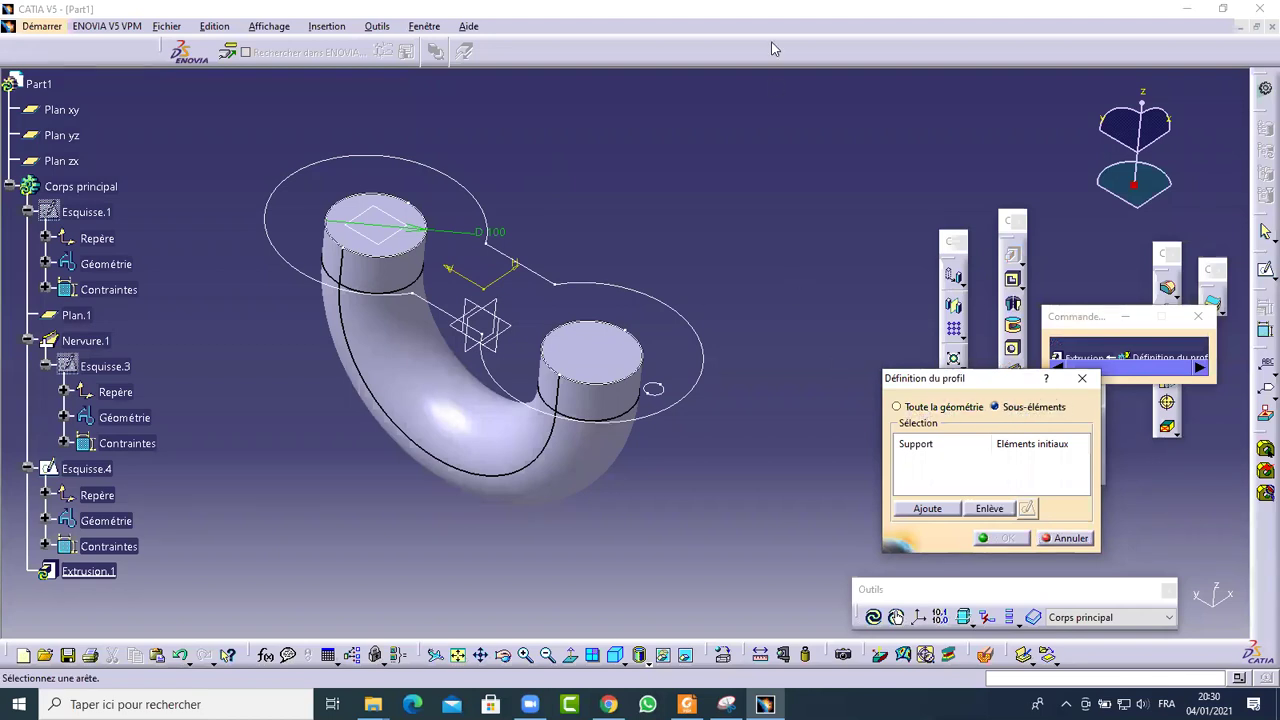
{"action": "left_click_drag", "start_coordinate": [932, 378], "coordinate": [932, 394]}
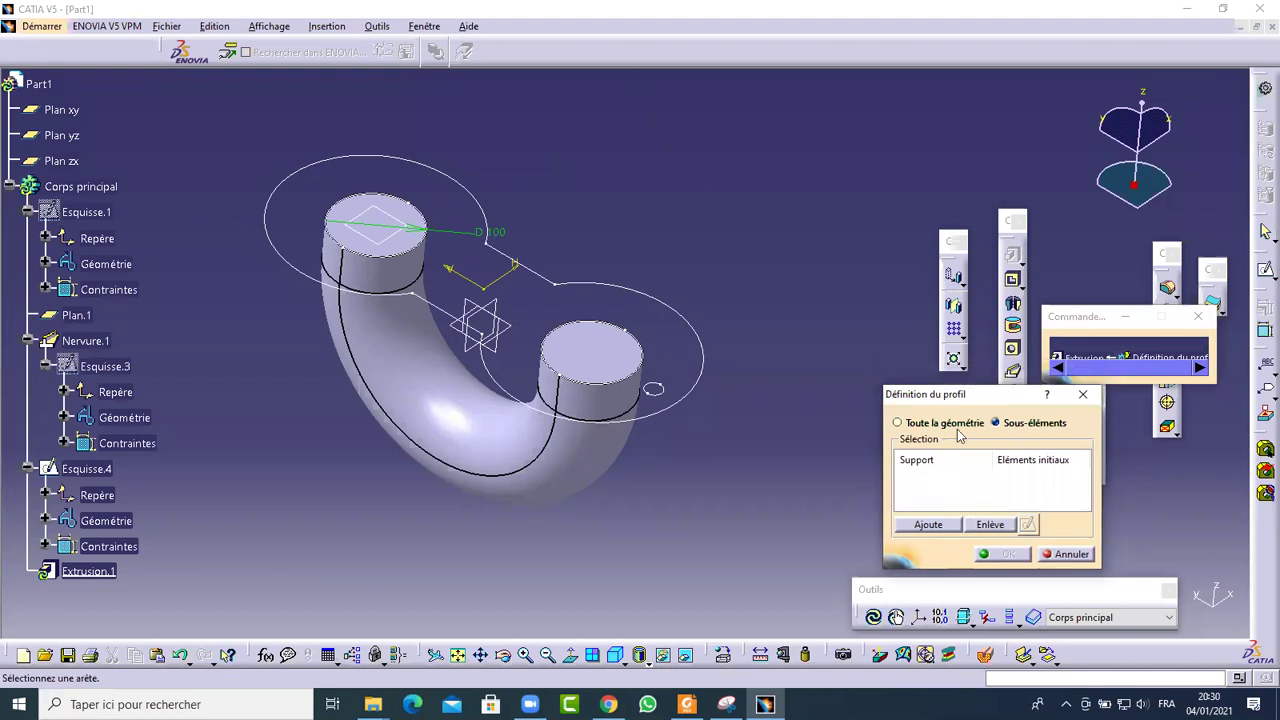
{"action": "left_click", "coordinate": [1040, 423]}
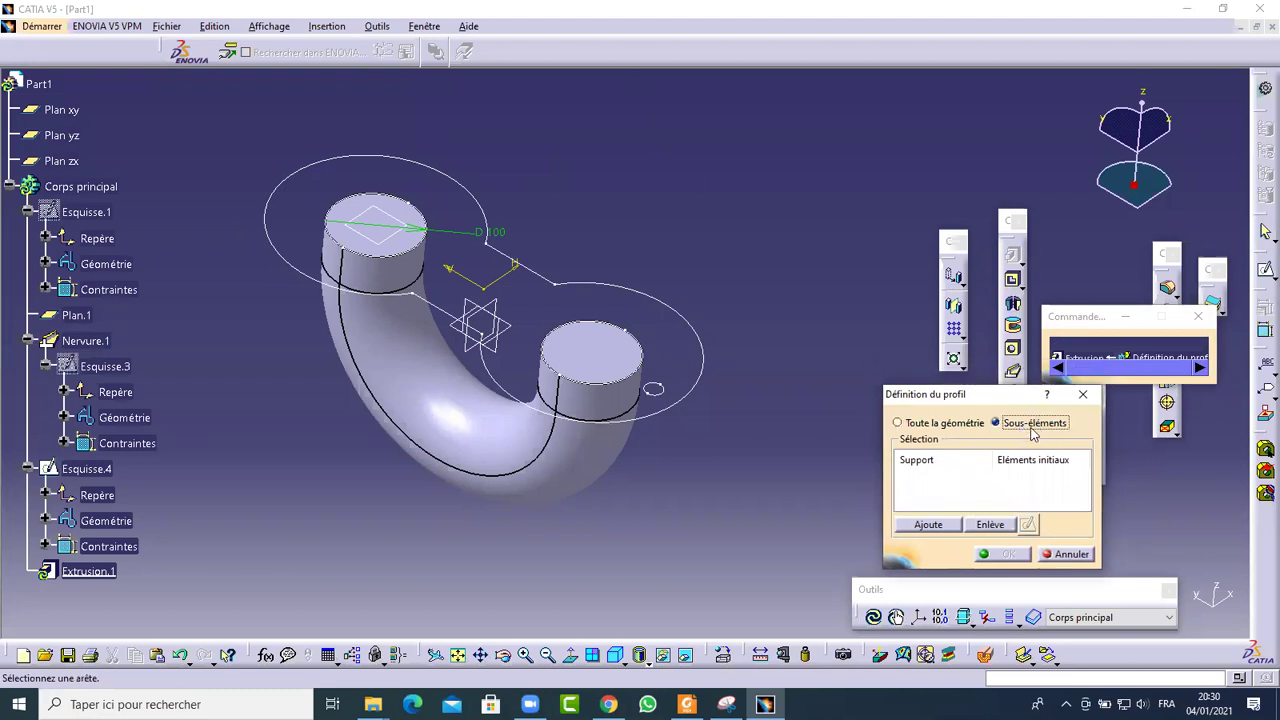
{"action": "left_click", "coordinate": [592, 289]}
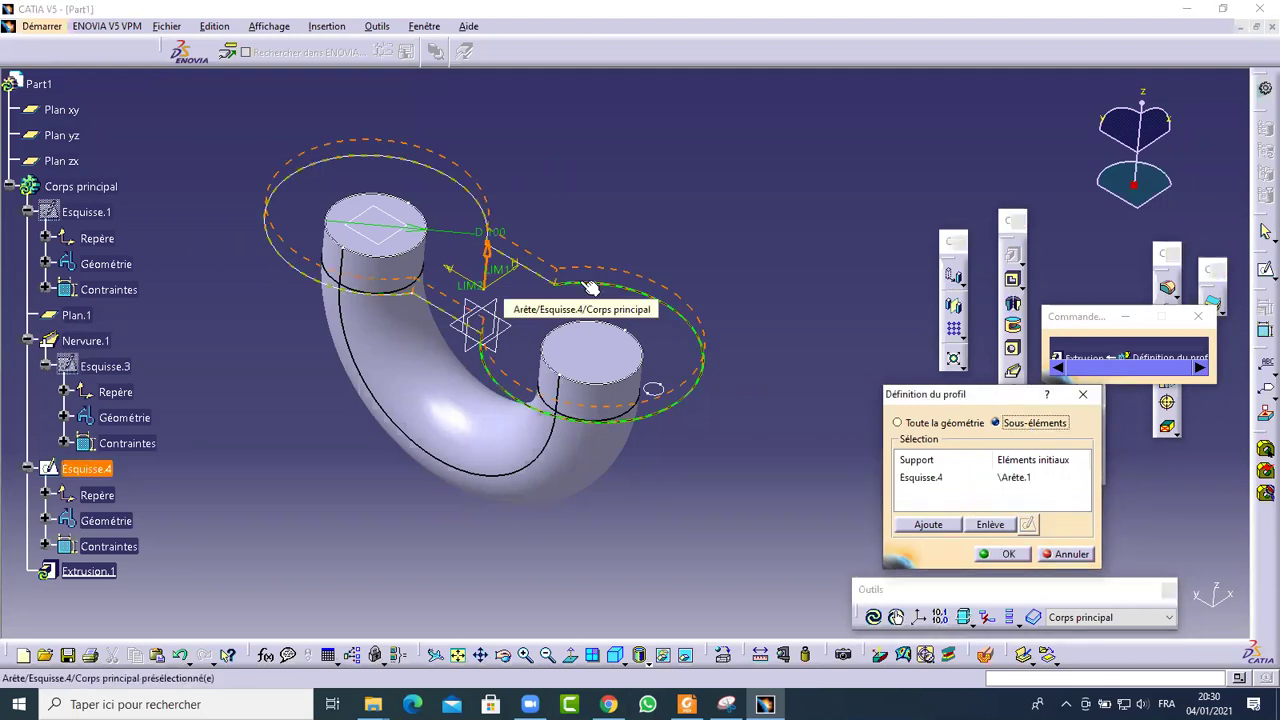
{"action": "left_click", "coordinate": [978, 550]}
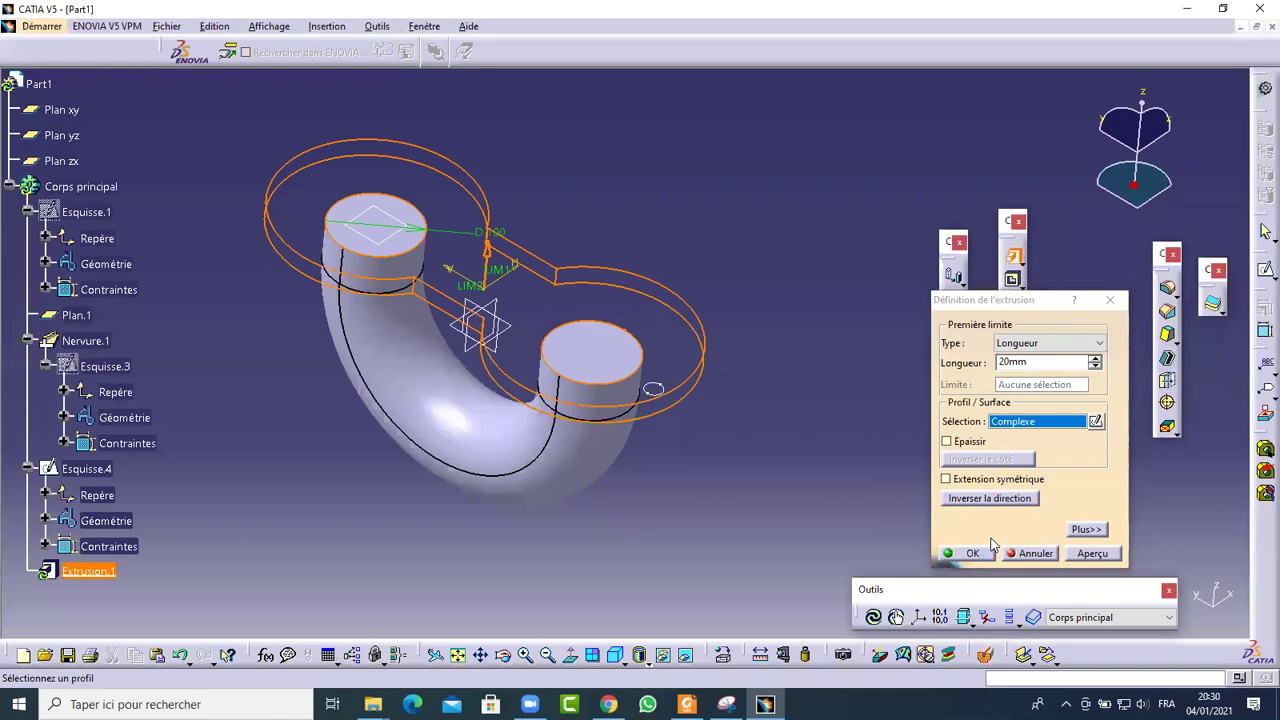
Reverse the extrusion toward the pipe bend, check the plate thickness in the PDF drawing, and extrude the outline 40 mm
{"action": "left_click", "coordinate": [1008, 498]}
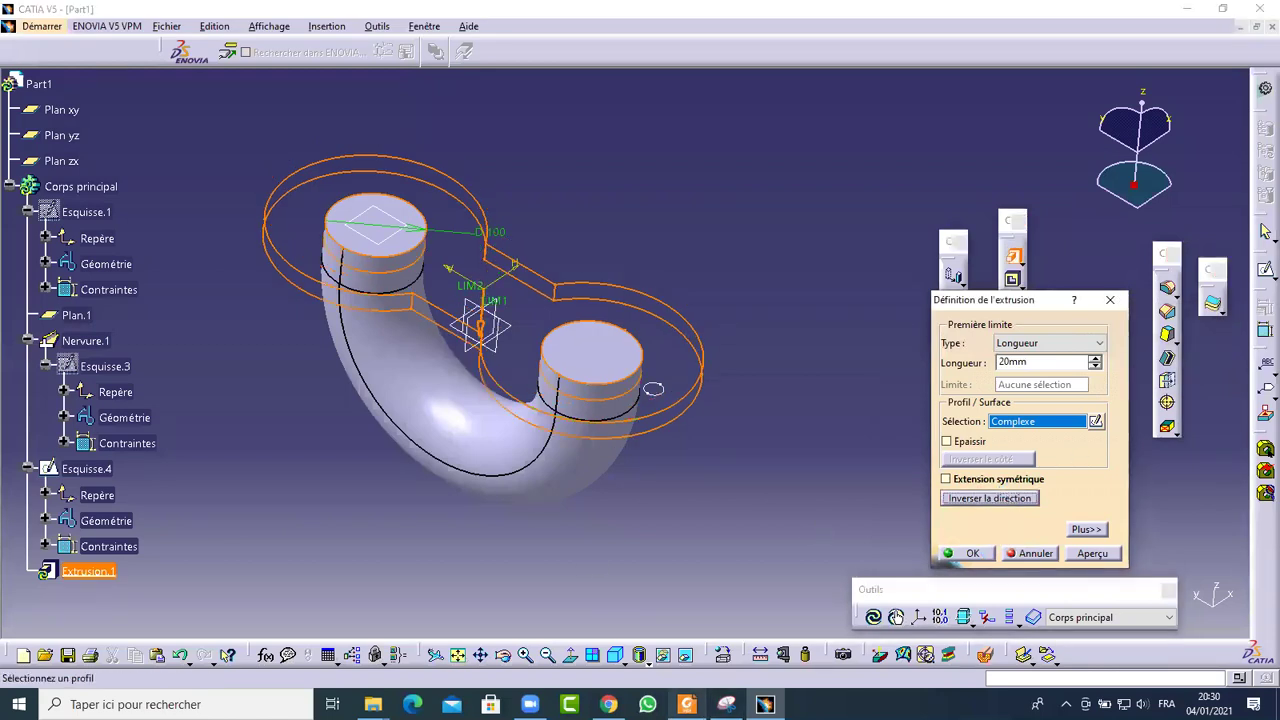
{"action": "left_click", "coordinate": [687, 704]}
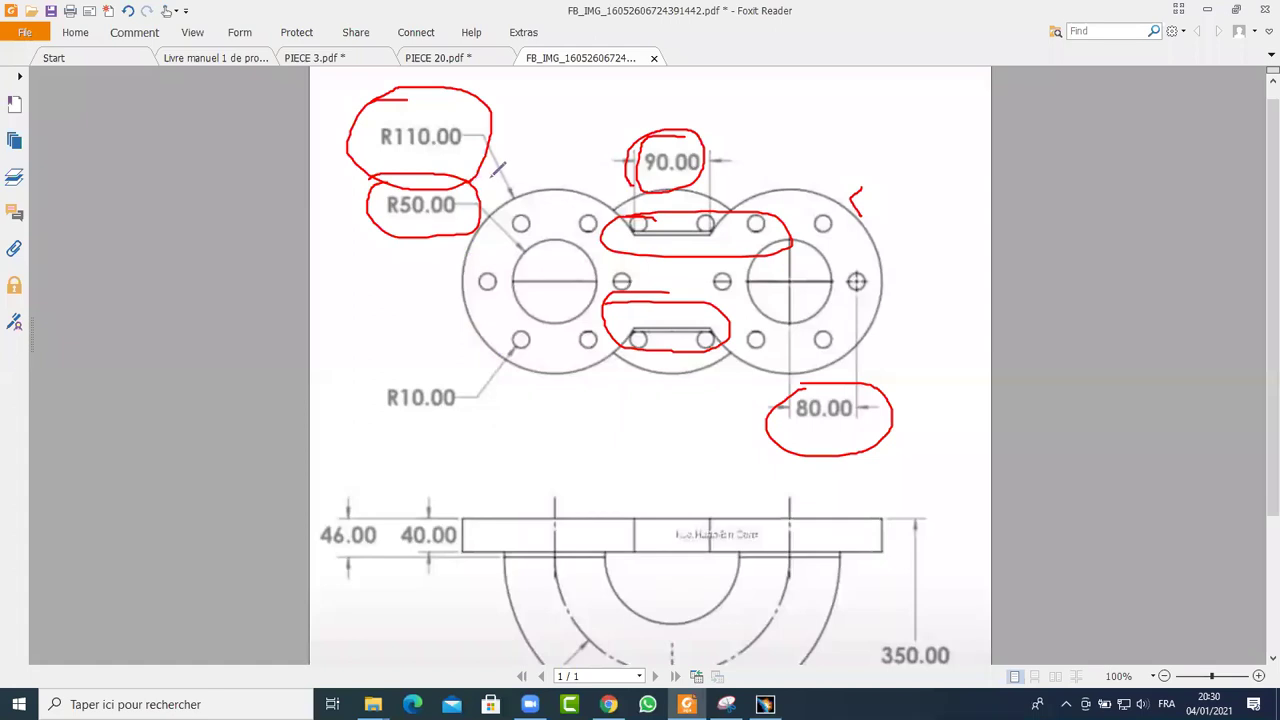
{"action": "mouse_move", "coordinate": [398, 503]}
{"action": "left_mouse_down"}
{"action": "mouse_move", "coordinate": [429, 570]}
{"action": "mouse_move", "coordinate": [461, 524]}
{"action": "mouse_move", "coordinate": [424, 498]}
{"action": "left_mouse_up"}
{"action": "left_click", "coordinate": [765, 704]}
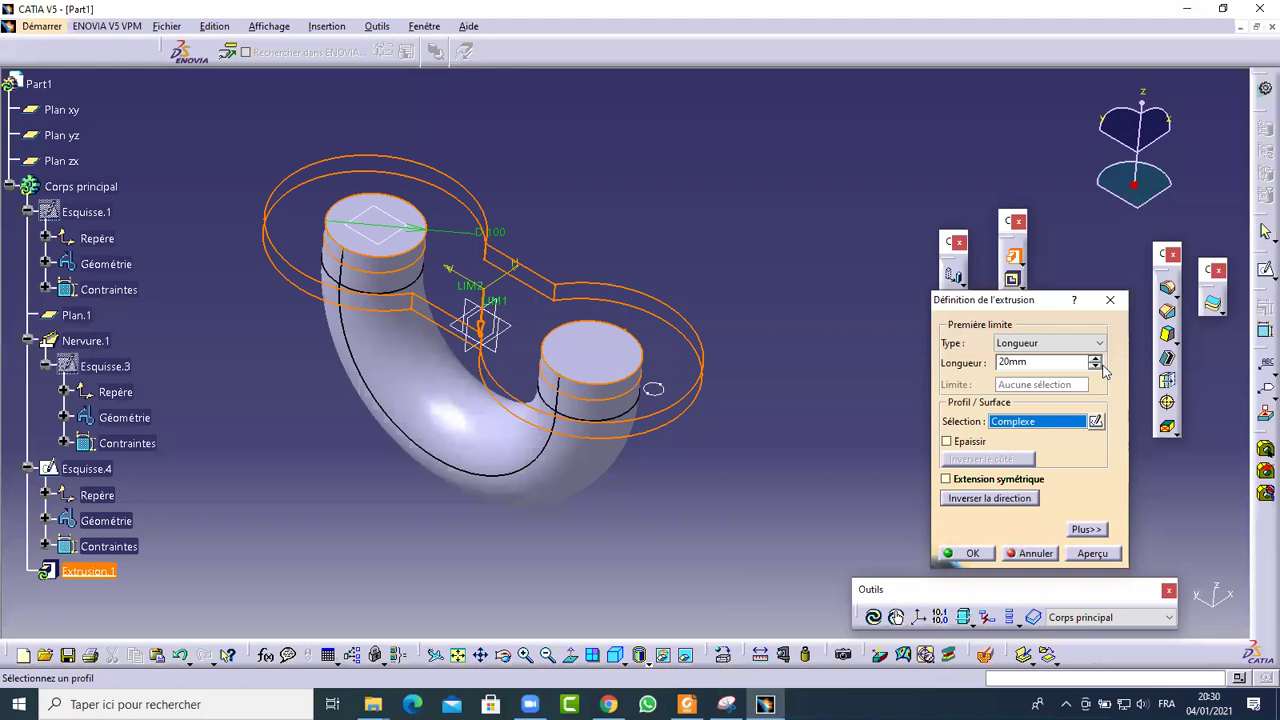
{"action": "double_click", "coordinate": [1040, 362]}
{"action": "type", "text": "40"}
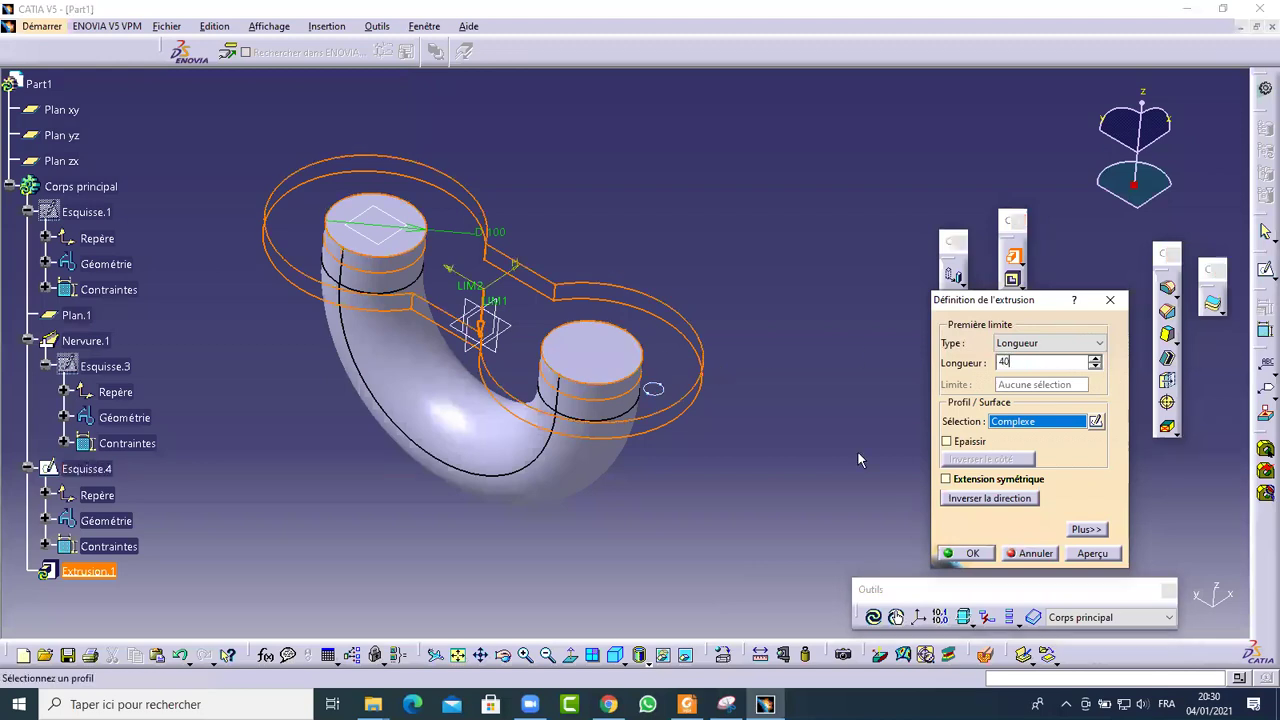
{"action": "left_click", "coordinate": [1090, 560]}
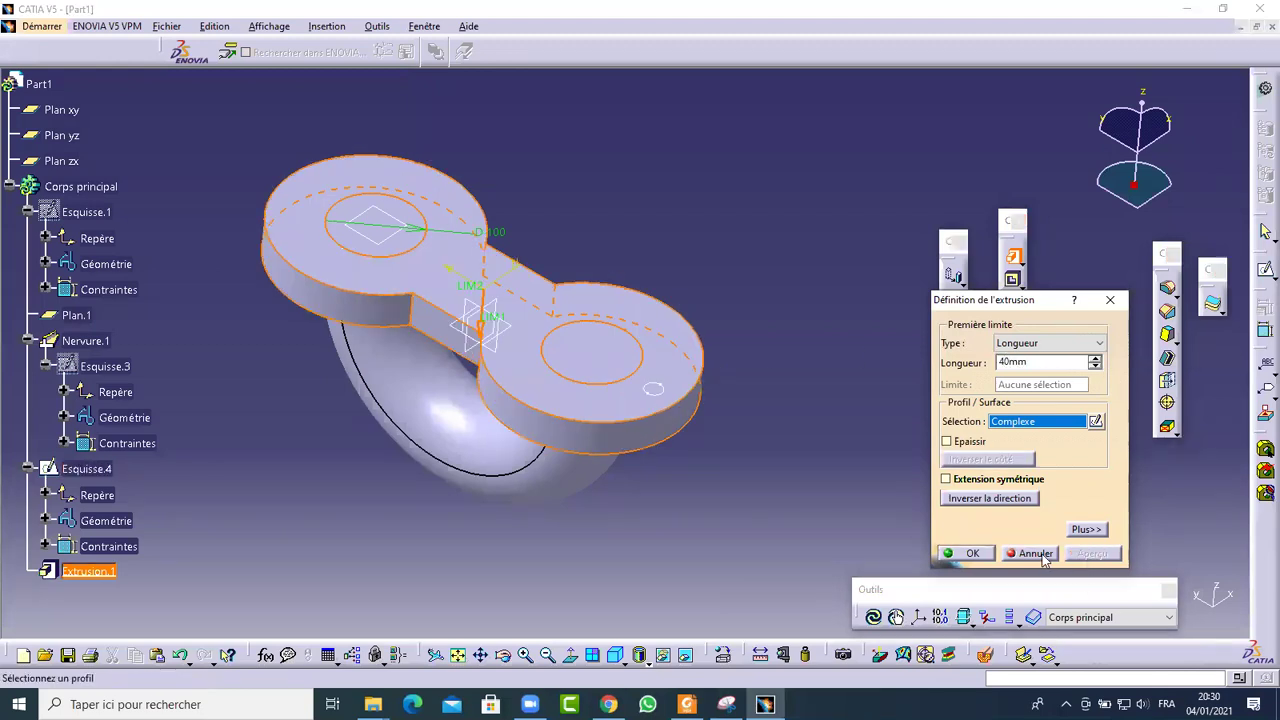
{"action": "left_click", "coordinate": [973, 553]}
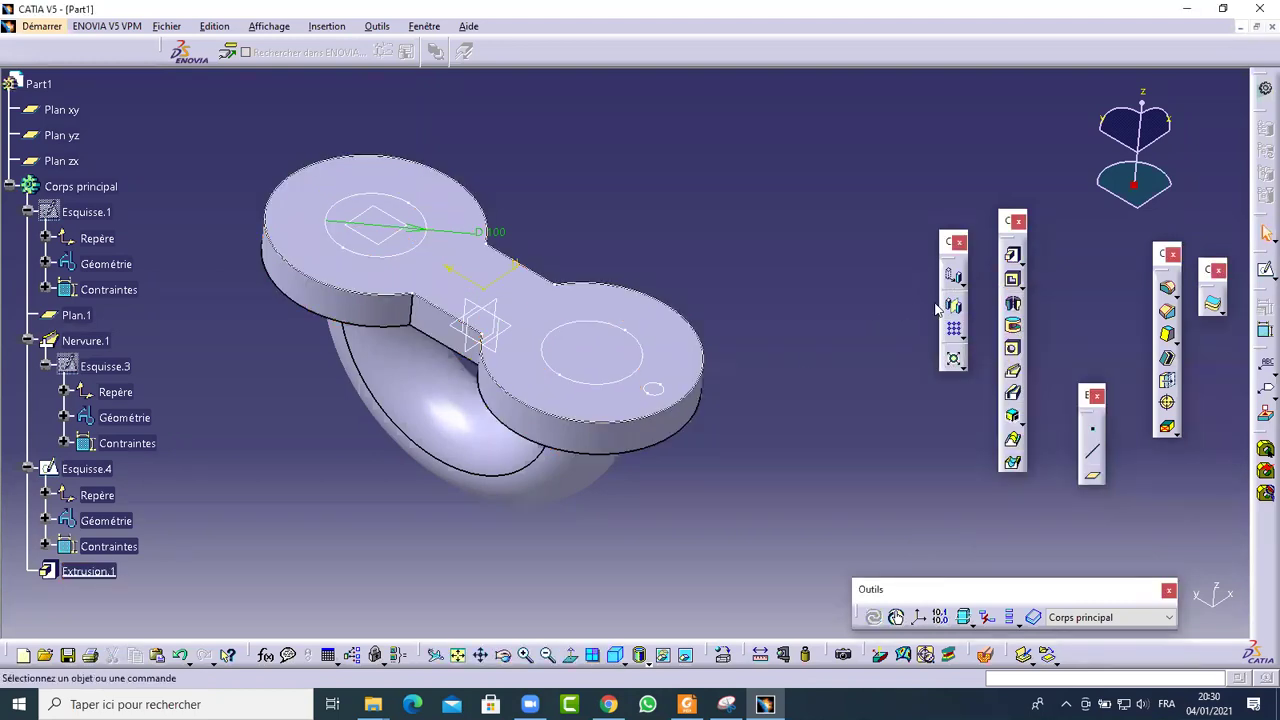
Cut a 40 mm deep pocket through the plate, using only the small bolt-hole circle of the plate sketch as its profile
{"action": "left_click", "coordinate": [1013, 283]}
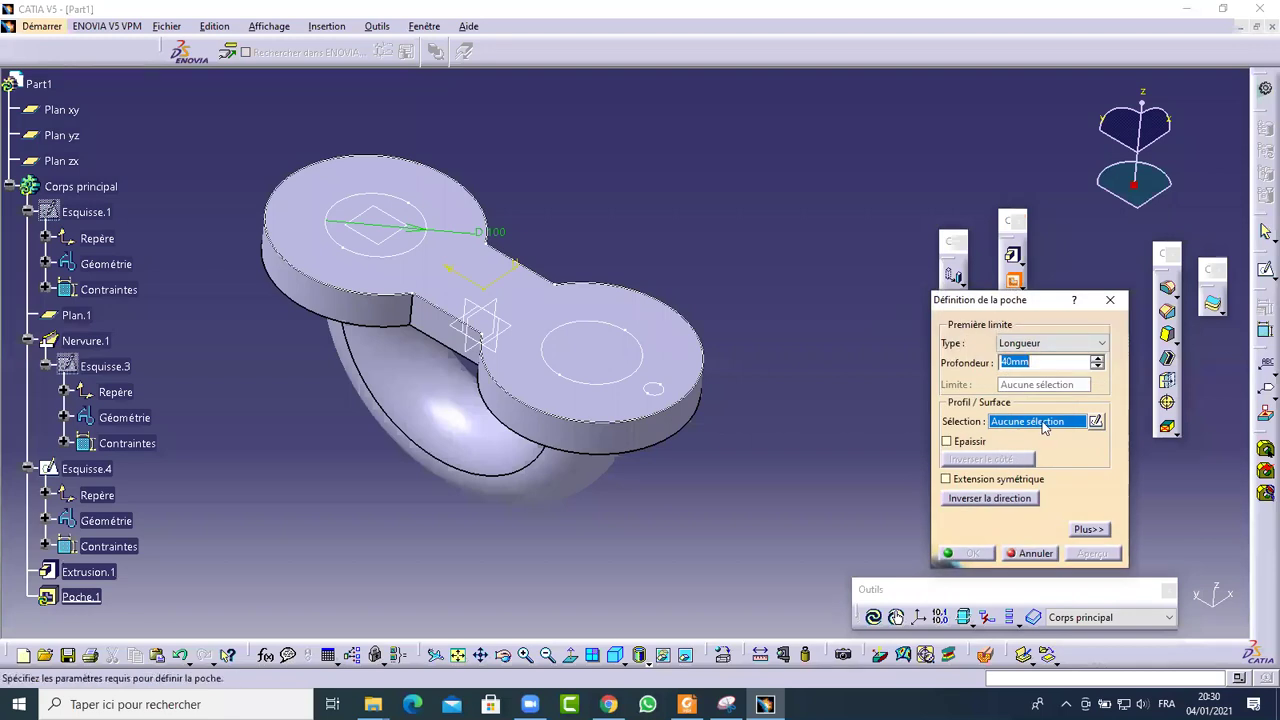
{"action": "right_click", "coordinate": [1044, 427]}
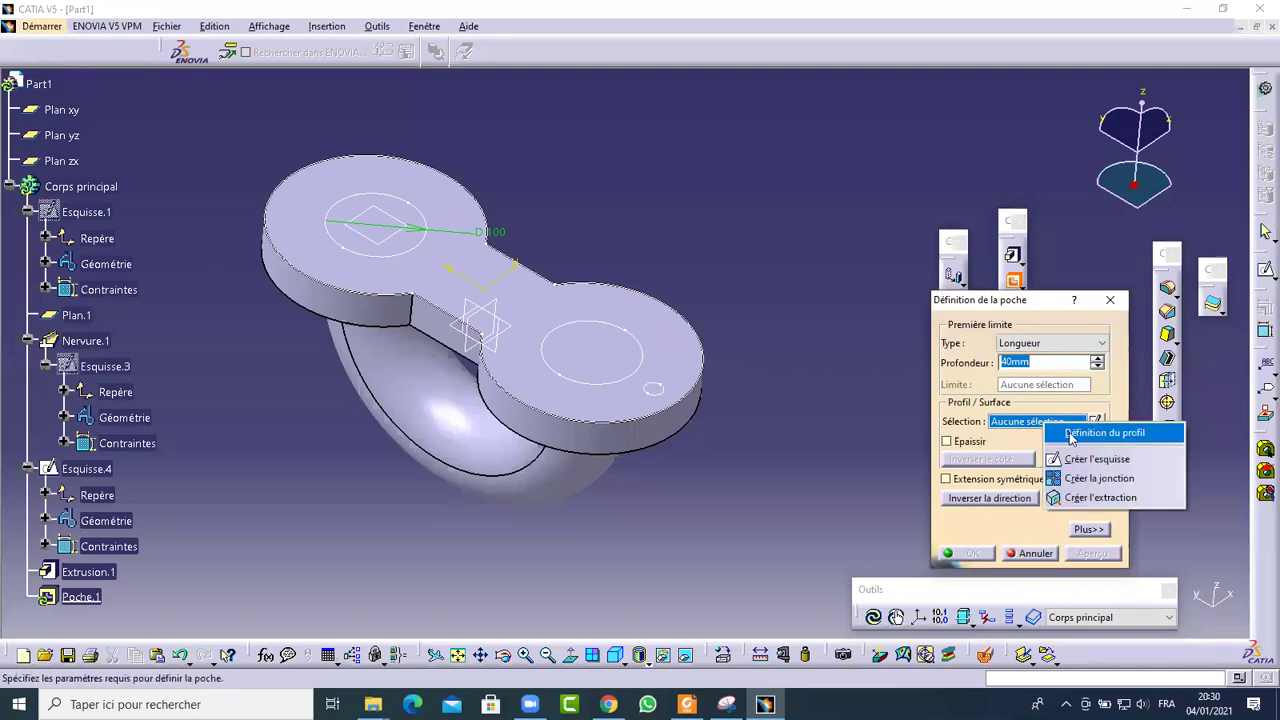
{"action": "left_click", "coordinate": [1070, 435]}
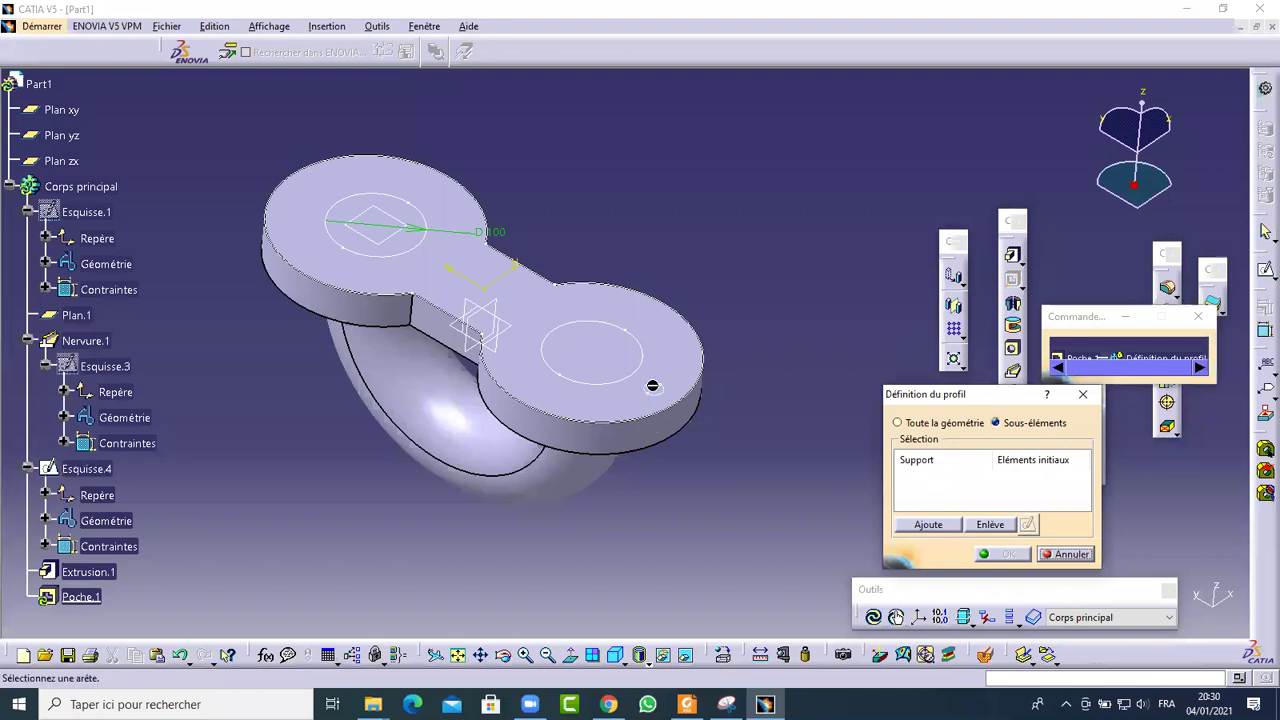
{"action": "left_click", "coordinate": [653, 388]}
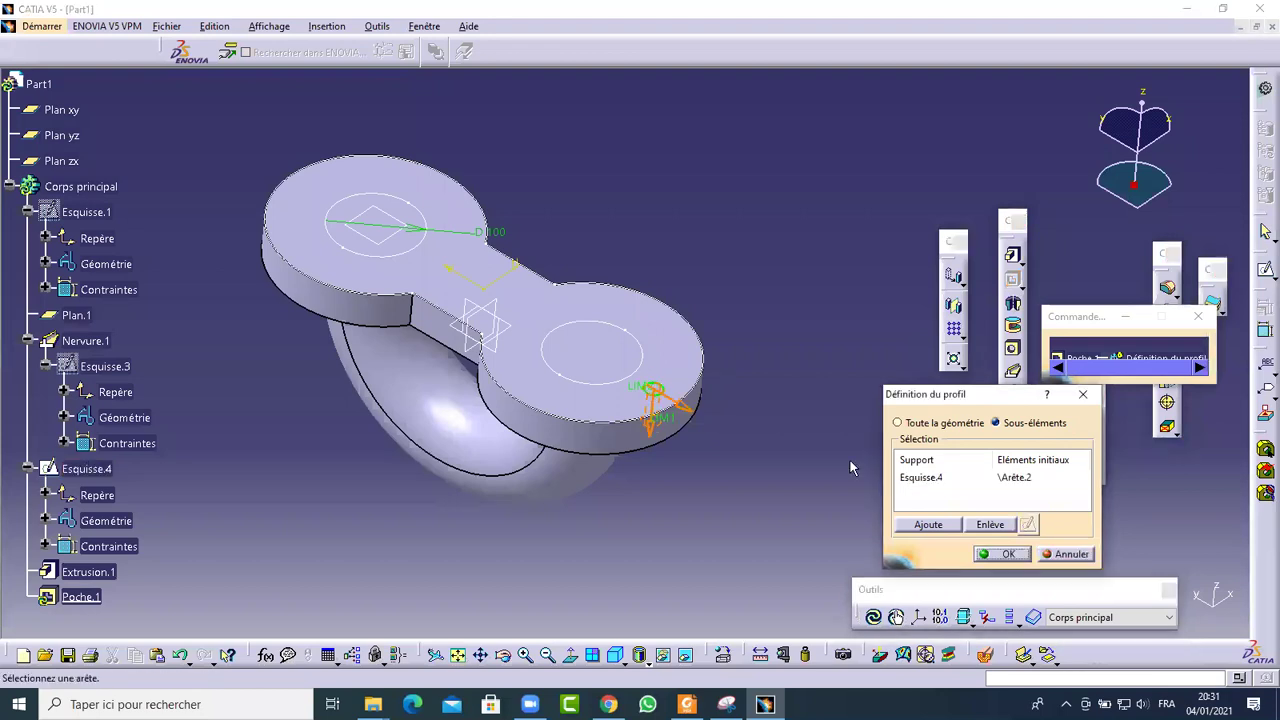
{"action": "left_click", "coordinate": [1005, 554]}
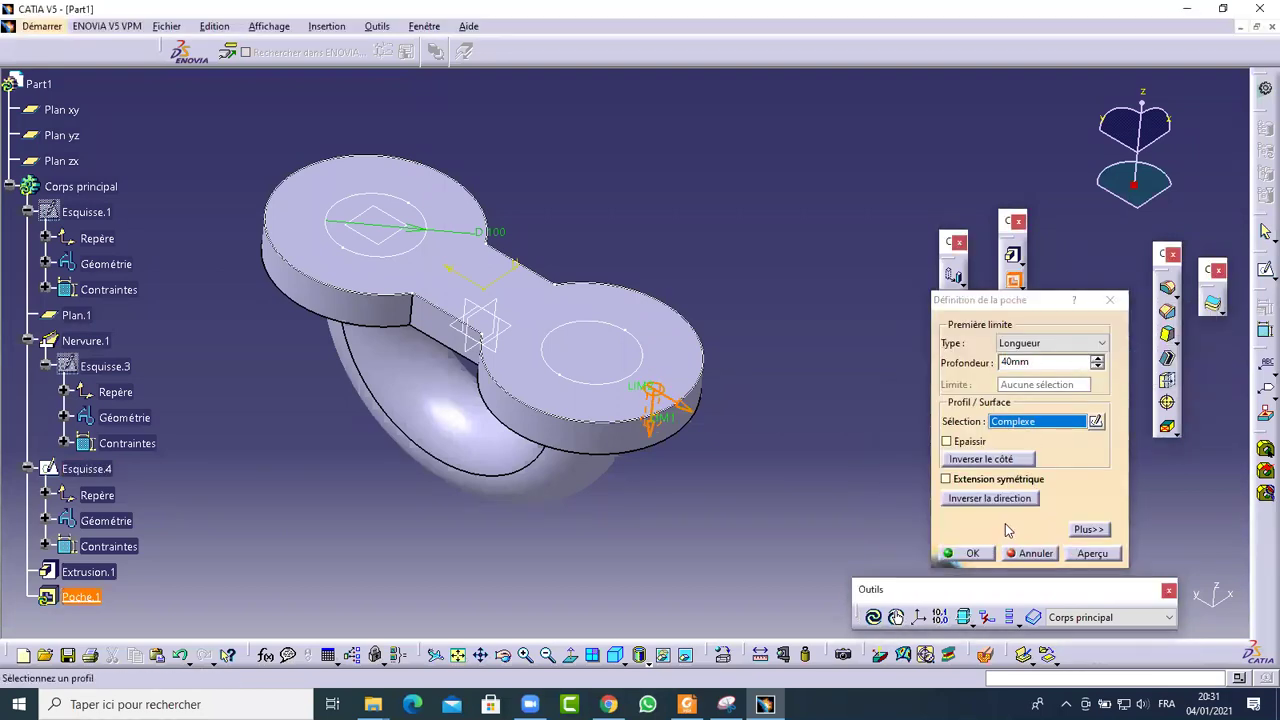
{"action": "left_click", "coordinate": [976, 552]}
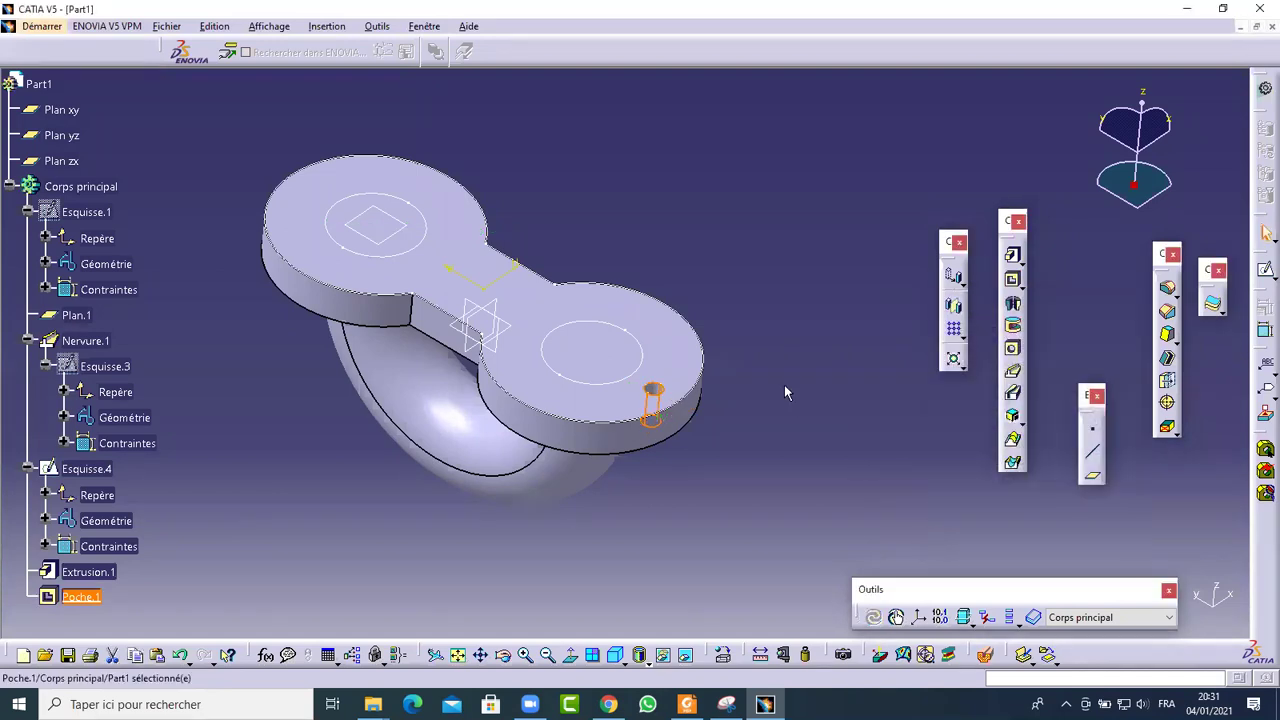
{"action": "middle_click_drag", "start_coordinate": [649, 144], "coordinate": [664, 392]}
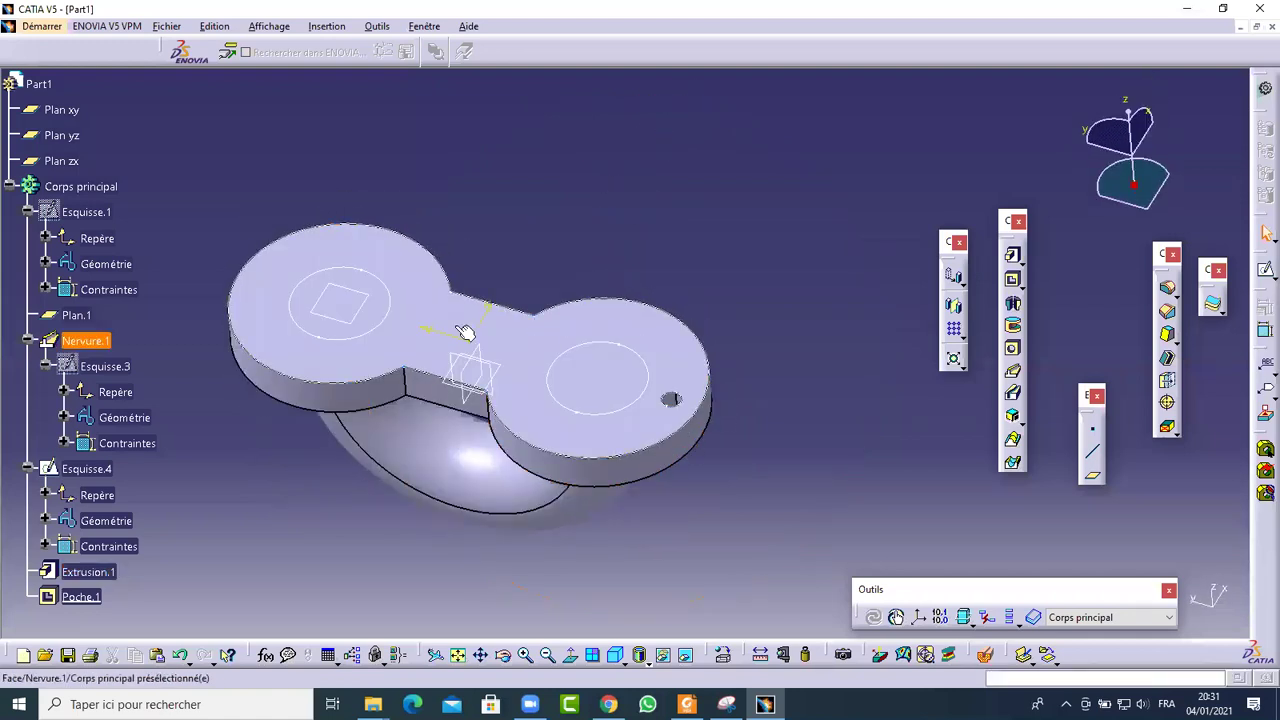
Start a circular pattern of the bolt-hole pocket around the drilled flange's outer cylindrical face, using the complete crown option (Couronne entière)
{"action": "middle_click_drag", "start_coordinate": [543, 238], "coordinate": [540, 178]}
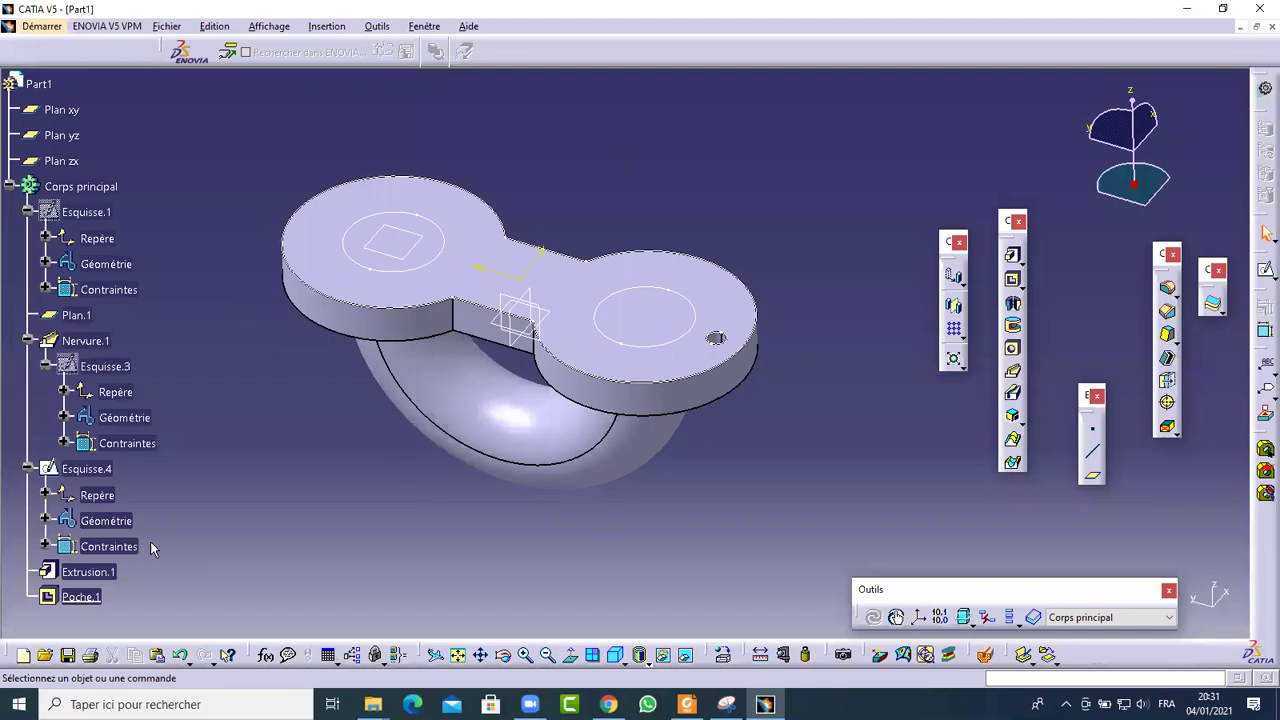
{"action": "left_click", "coordinate": [104, 596]}
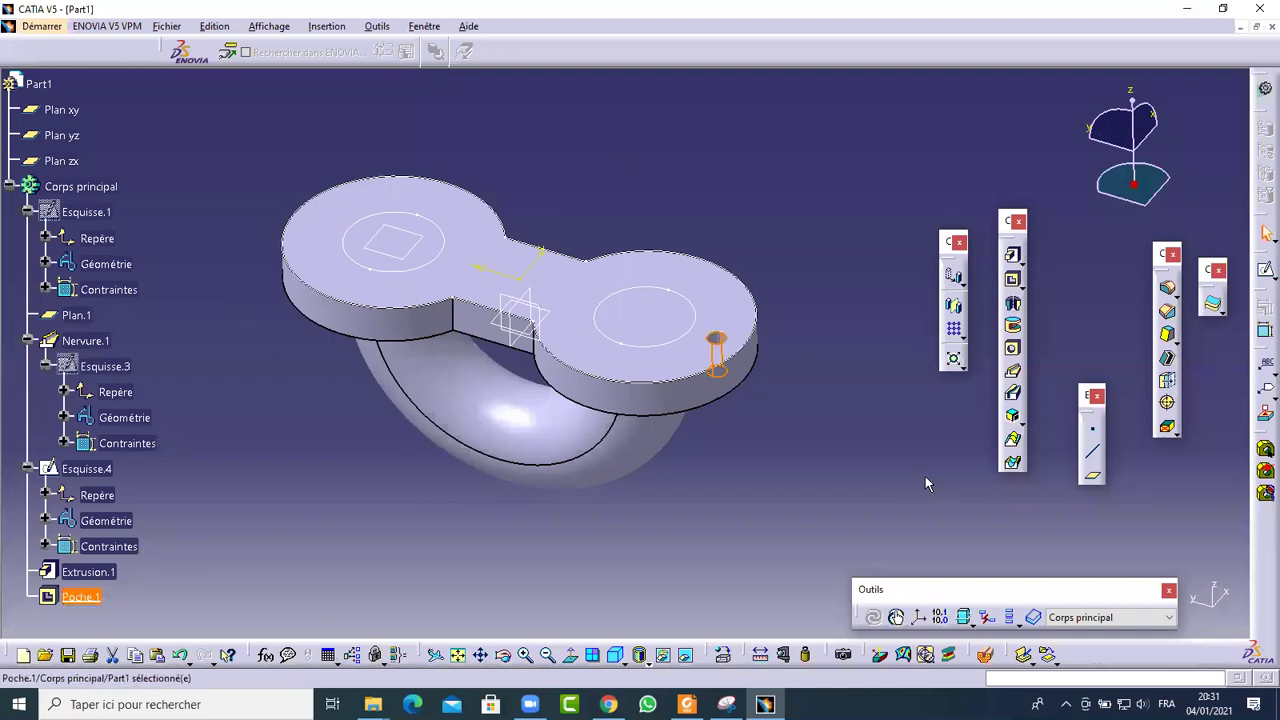
{"action": "left_click", "coordinate": [962, 336]}
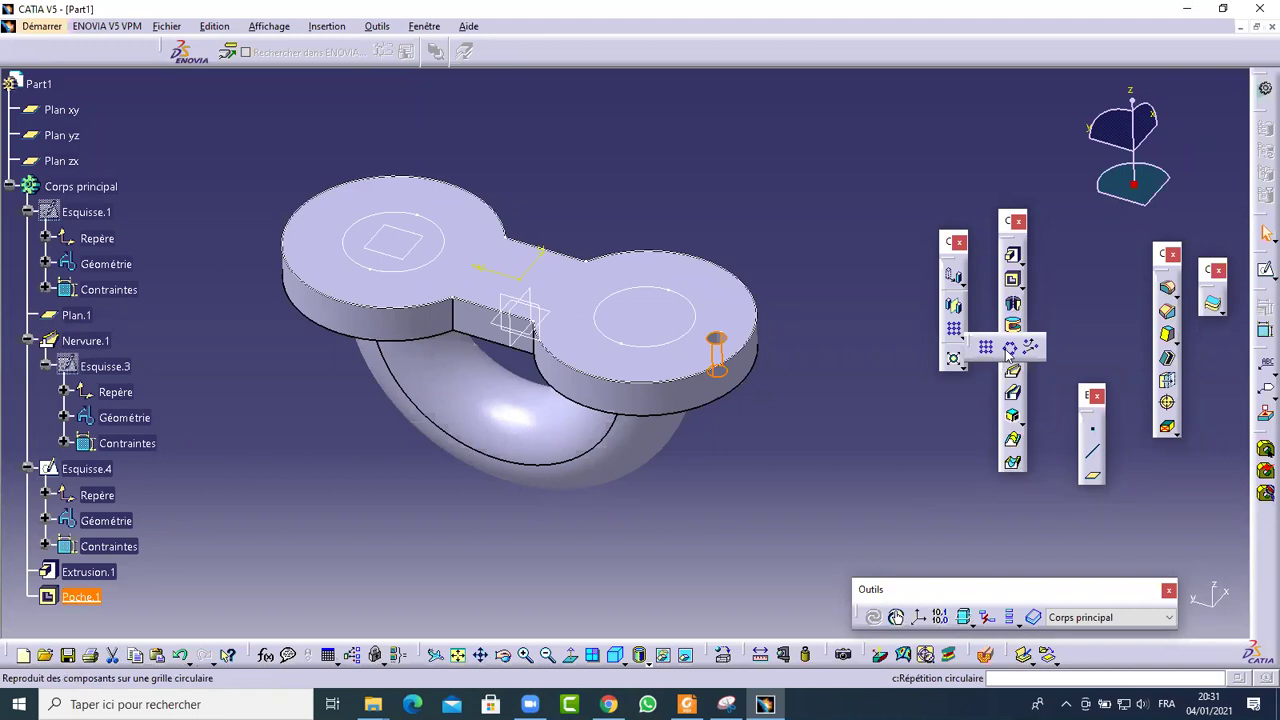
{"action": "left_click", "coordinate": [1009, 347]}
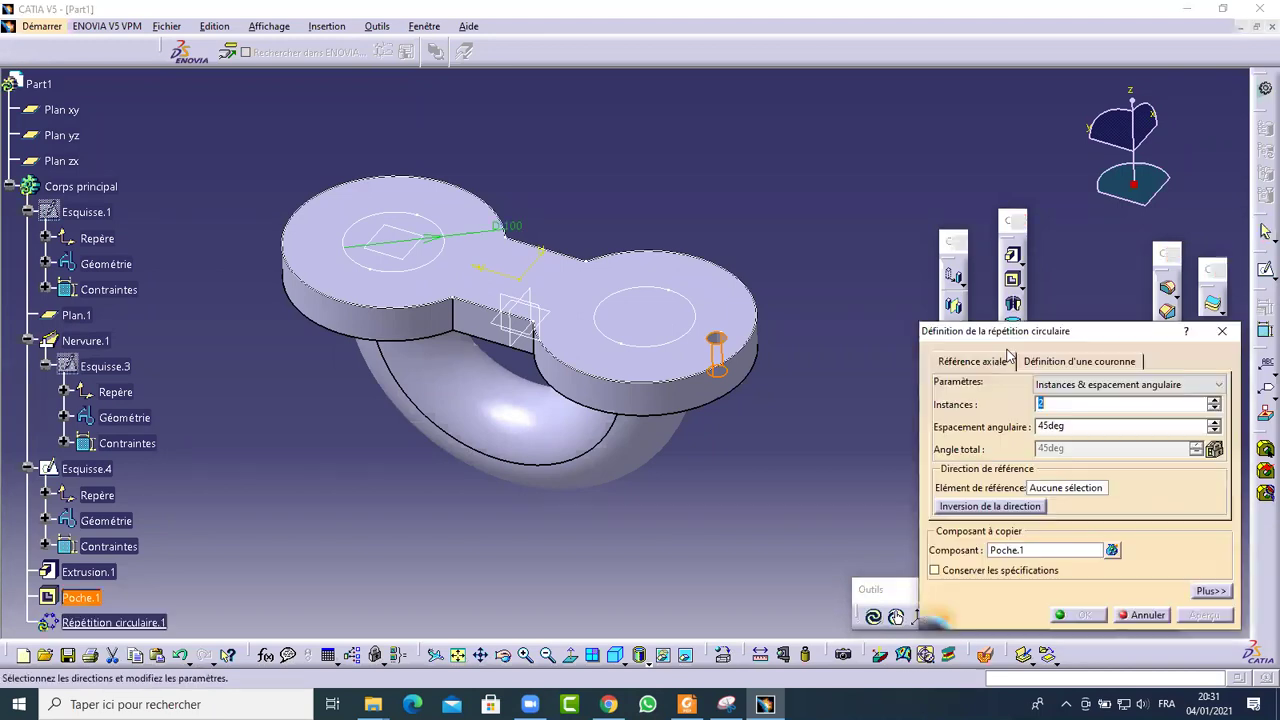
{"action": "left_click", "coordinate": [1061, 489]}
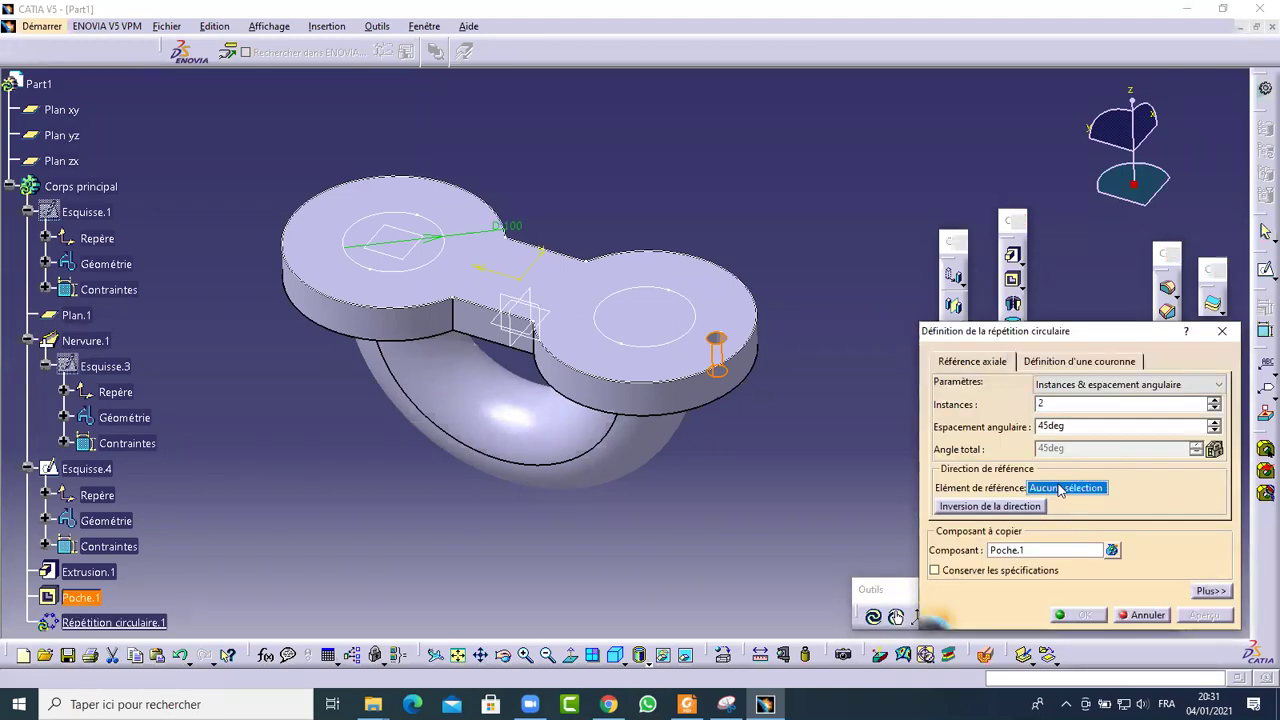
{"action": "left_click", "coordinate": [663, 394]}
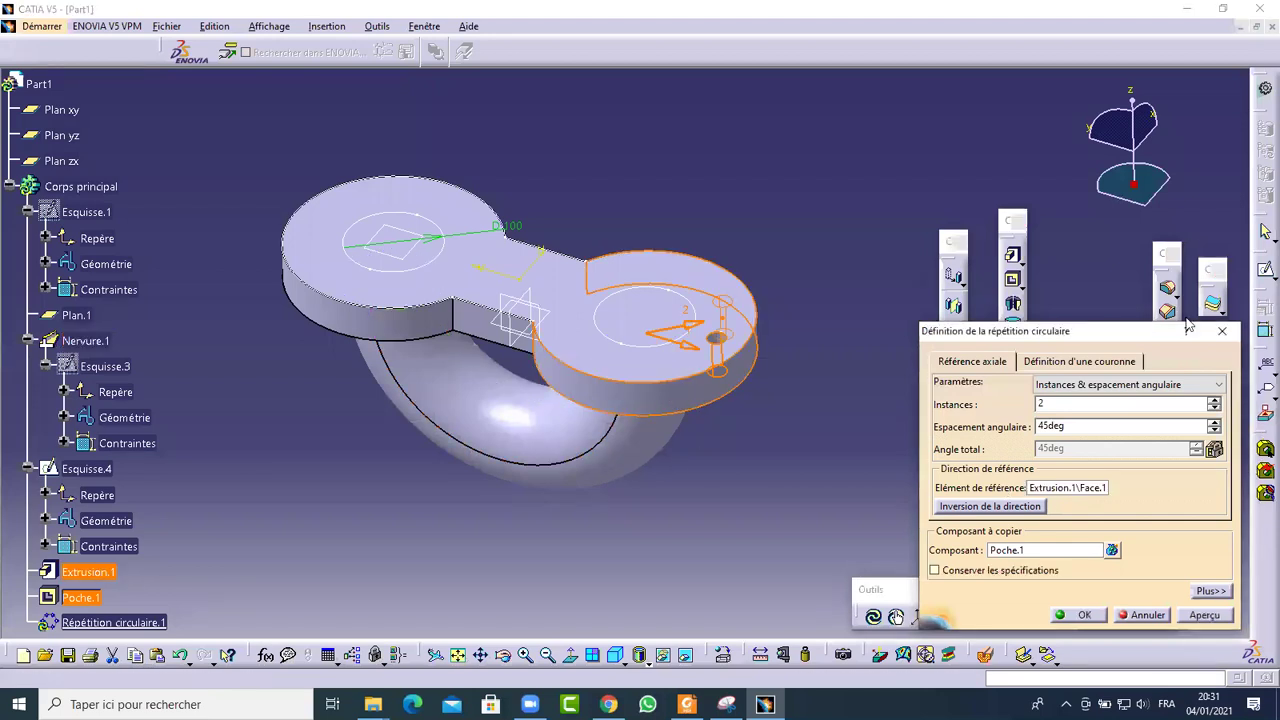
{"action": "left_click", "coordinate": [1112, 386]}
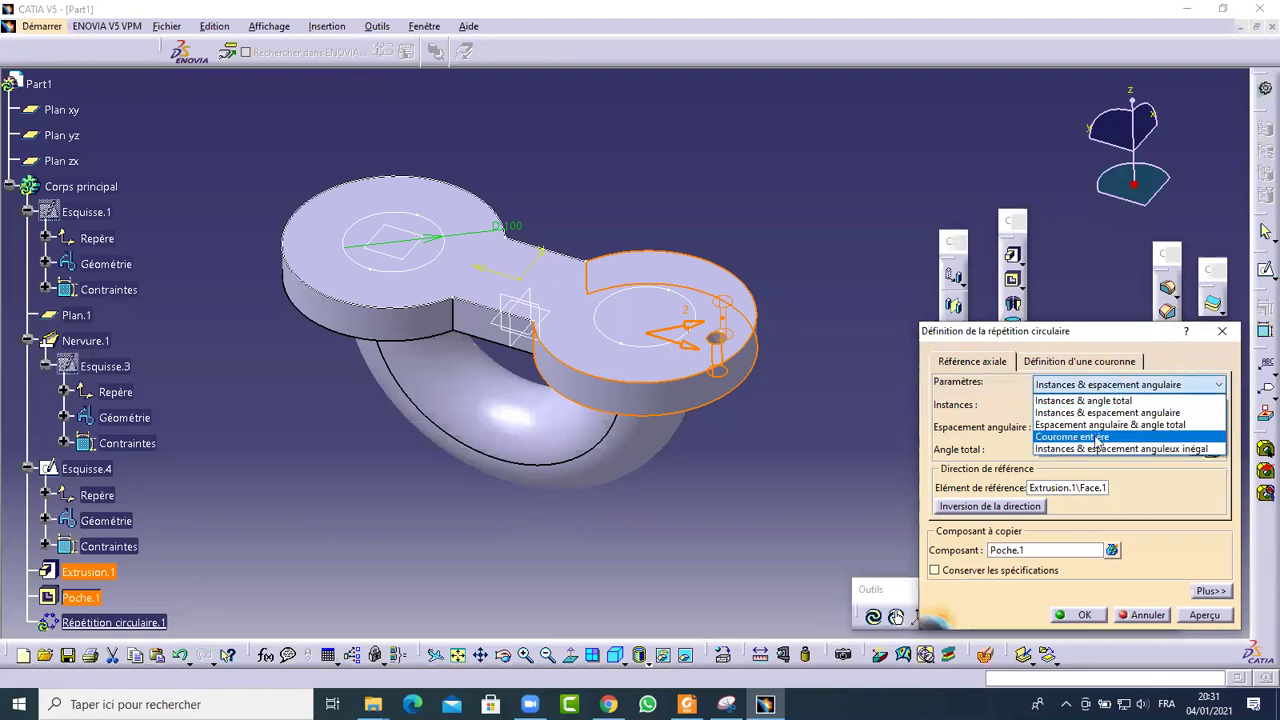
{"action": "left_click", "coordinate": [1097, 441]}
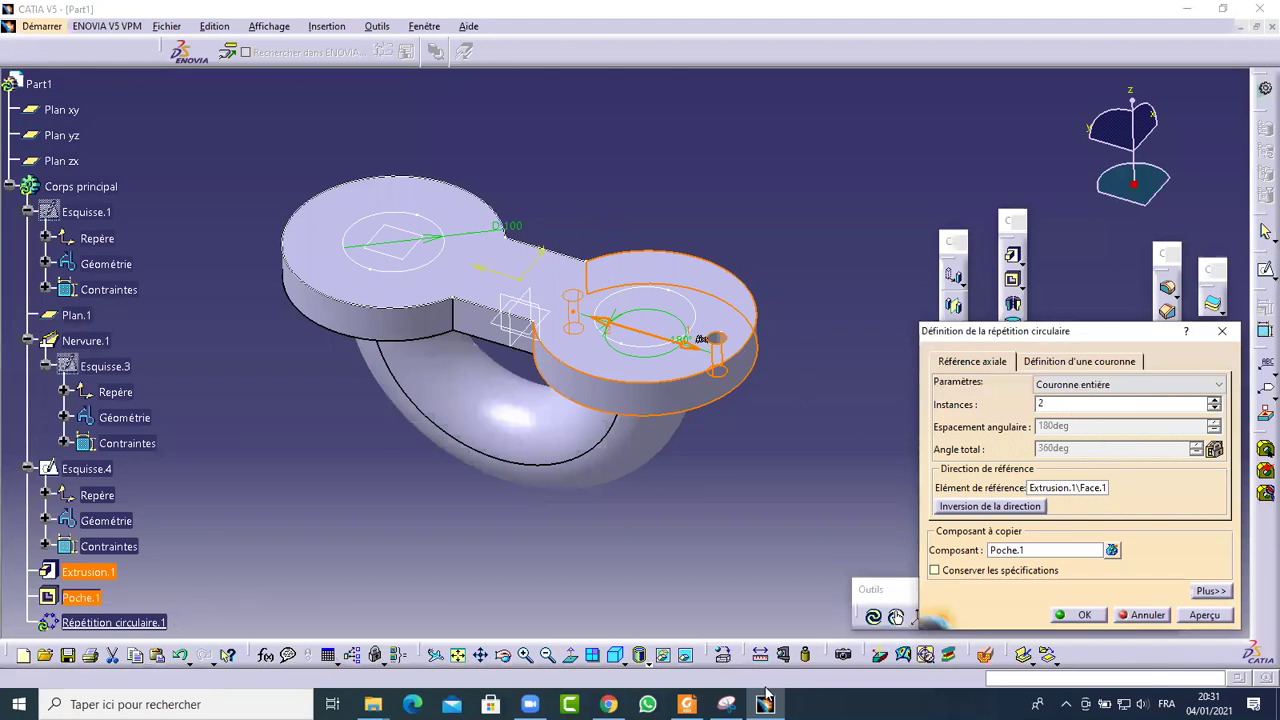
Check the bolt-hole layout in the PDF drawing, and create the circular pattern with 6 instances
{"action": "left_click", "coordinate": [674, 669]}
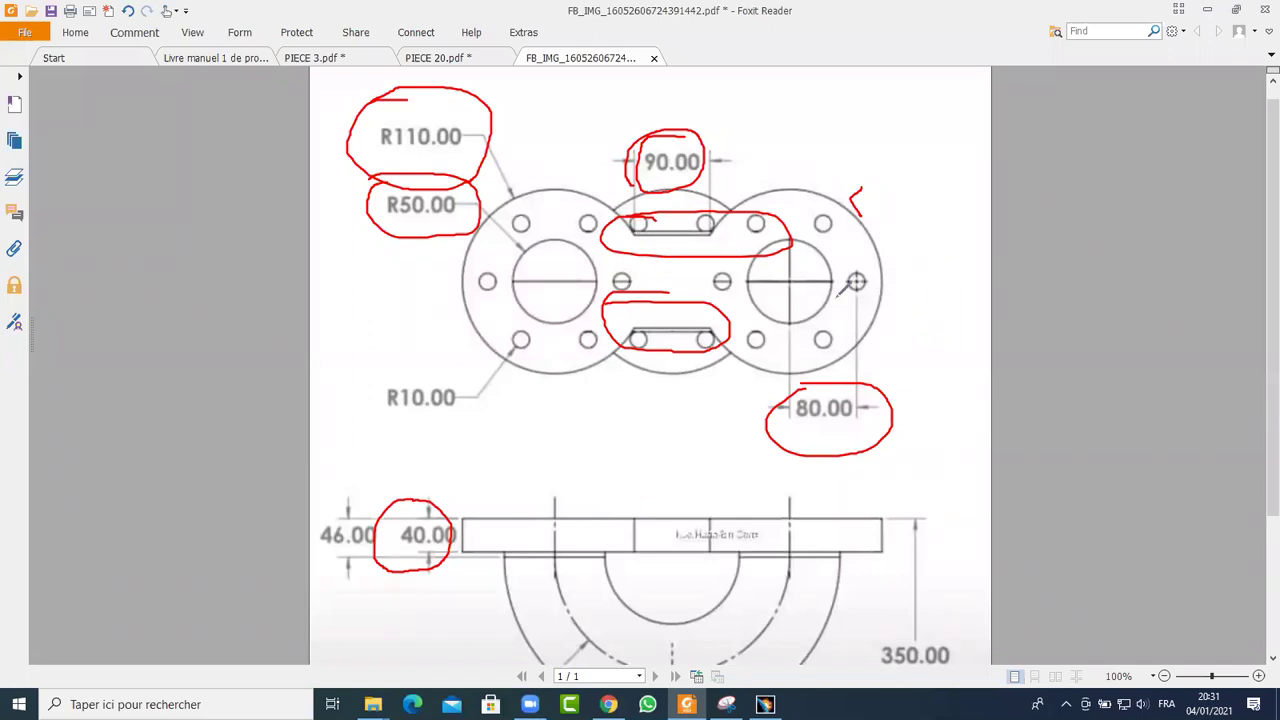
{"action": "left_click_drag", "start_coordinate": [786, 185], "coordinate": [789, 388]}
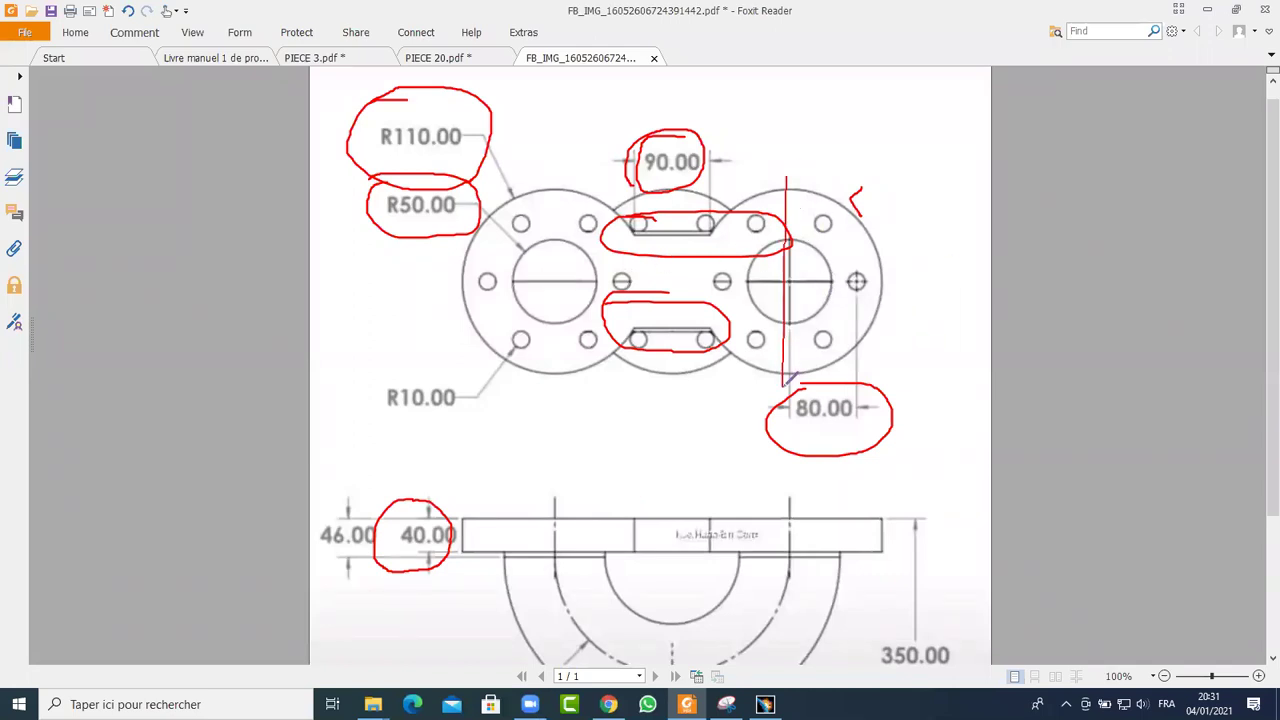
{"action": "left_click", "coordinate": [765, 704]}
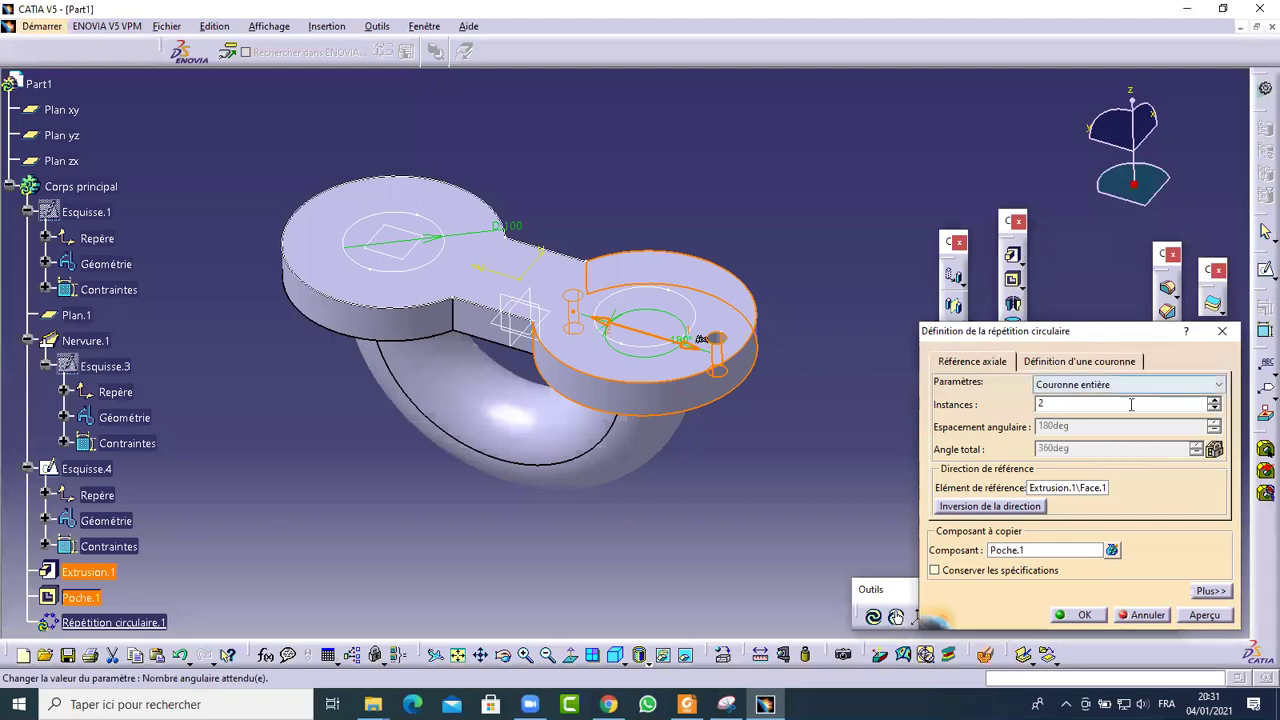
{"action": "left_click", "coordinate": [1213, 401]}
{"action": "left_click", "coordinate": [1213, 401]}
{"action": "left_click", "coordinate": [1213, 401]}
{"action": "left_click", "coordinate": [1213, 401]}
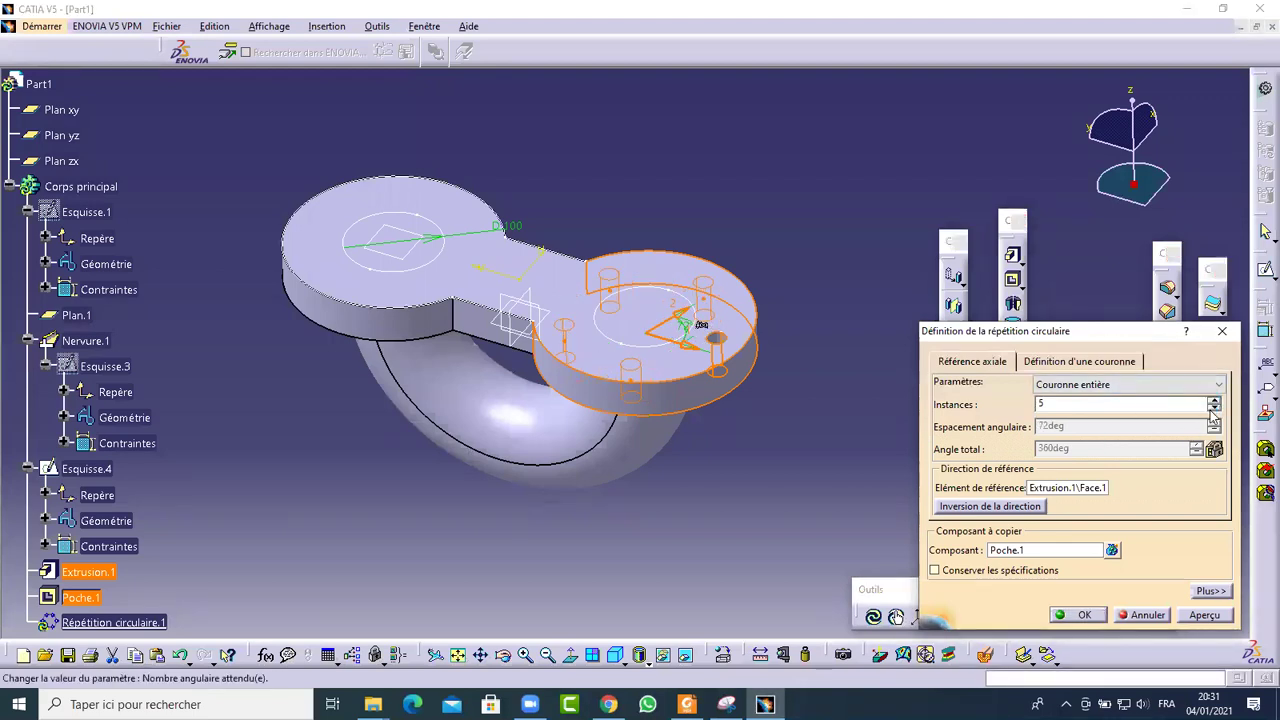
{"action": "left_click", "coordinate": [1213, 399]}
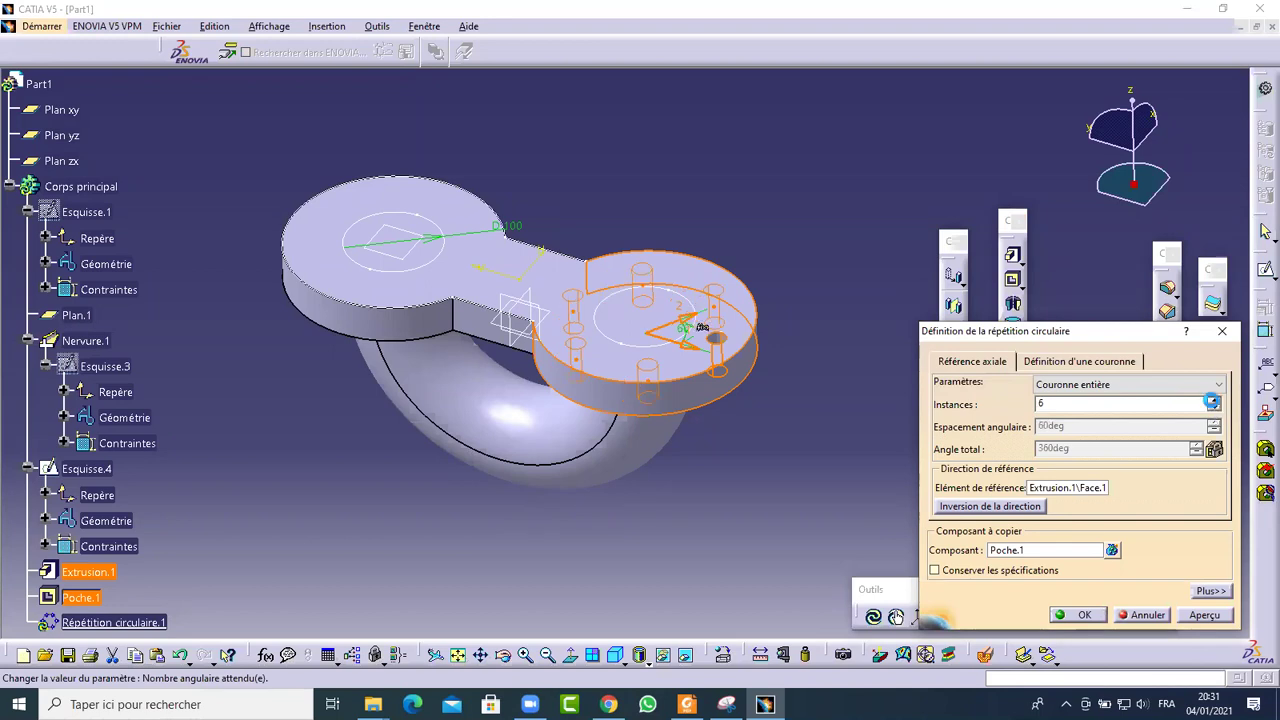
{"action": "left_click", "coordinate": [1085, 616]}
{"action": "middle_click_drag", "start_coordinate": [513, 145], "coordinate": [475, 307]}
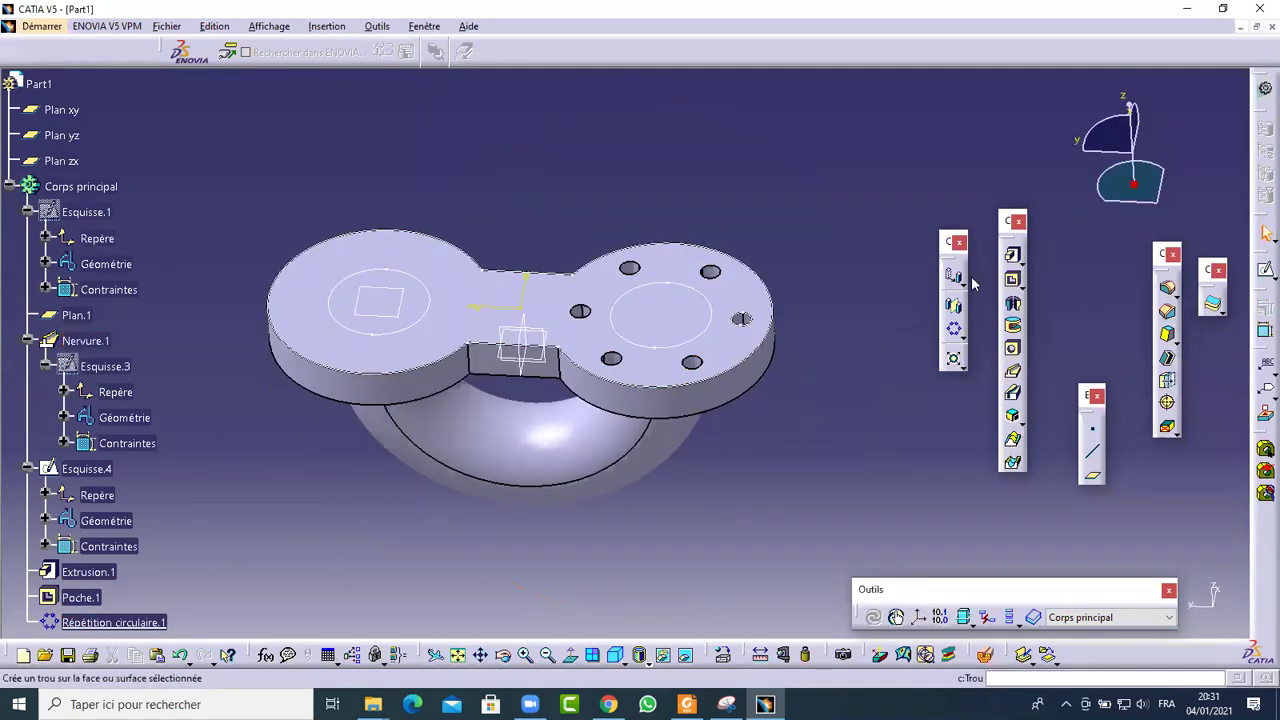
{"action": "middle_click_drag", "start_coordinate": [190, 532], "coordinate": [181, 467]}
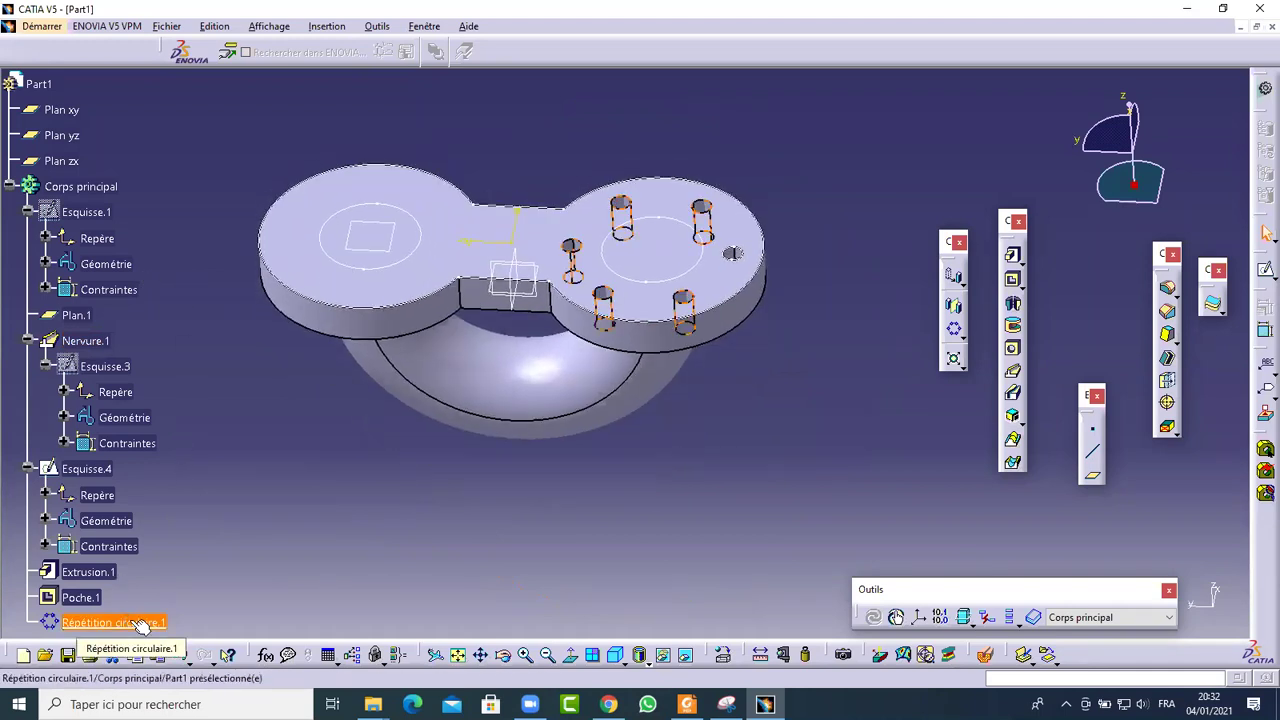
{"action": "left_click", "coordinate": [140, 624]}
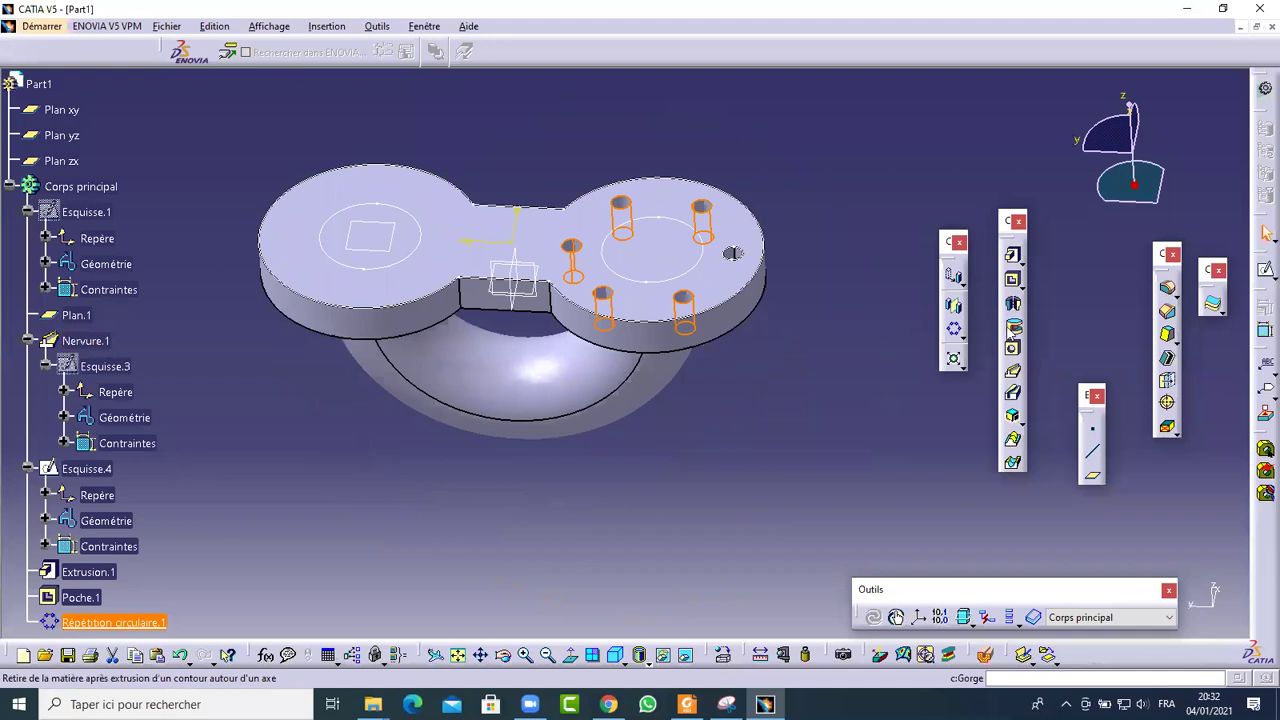
{"action": "left_click", "coordinate": [953, 305]}
{"action": "left_click", "coordinate": [752, 387]}
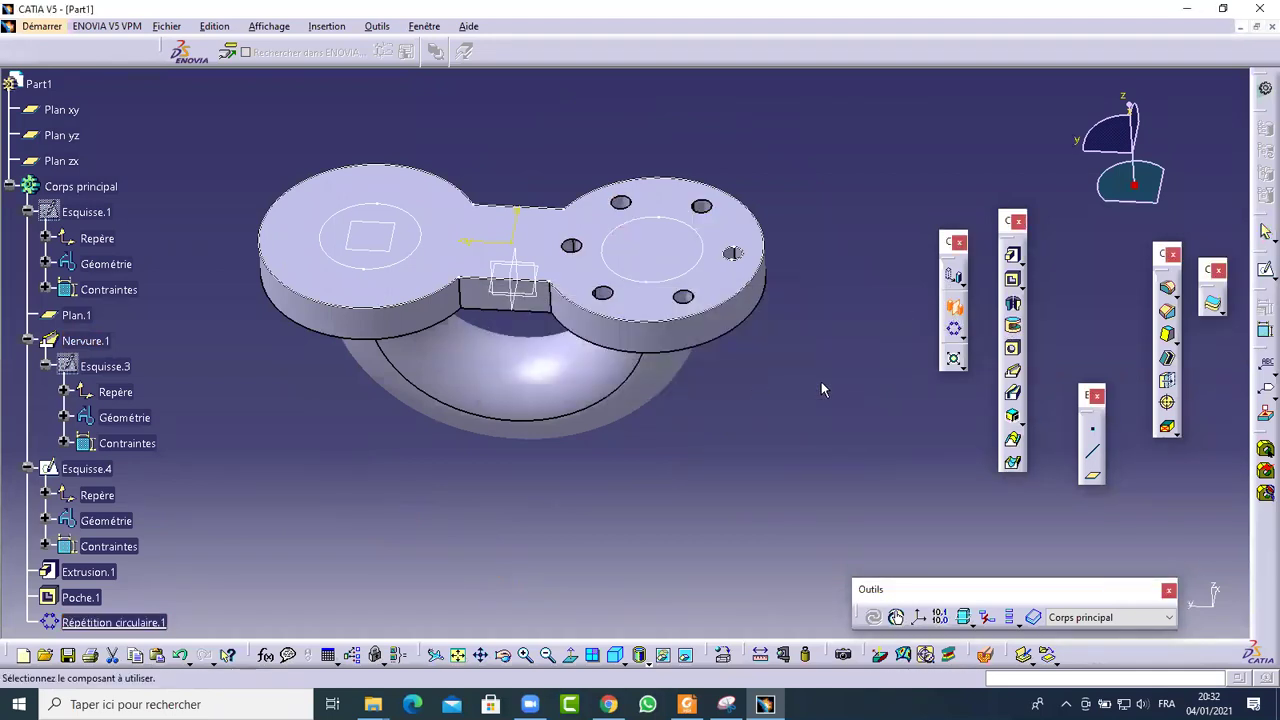
{"action": "left_click", "coordinate": [87, 603]}
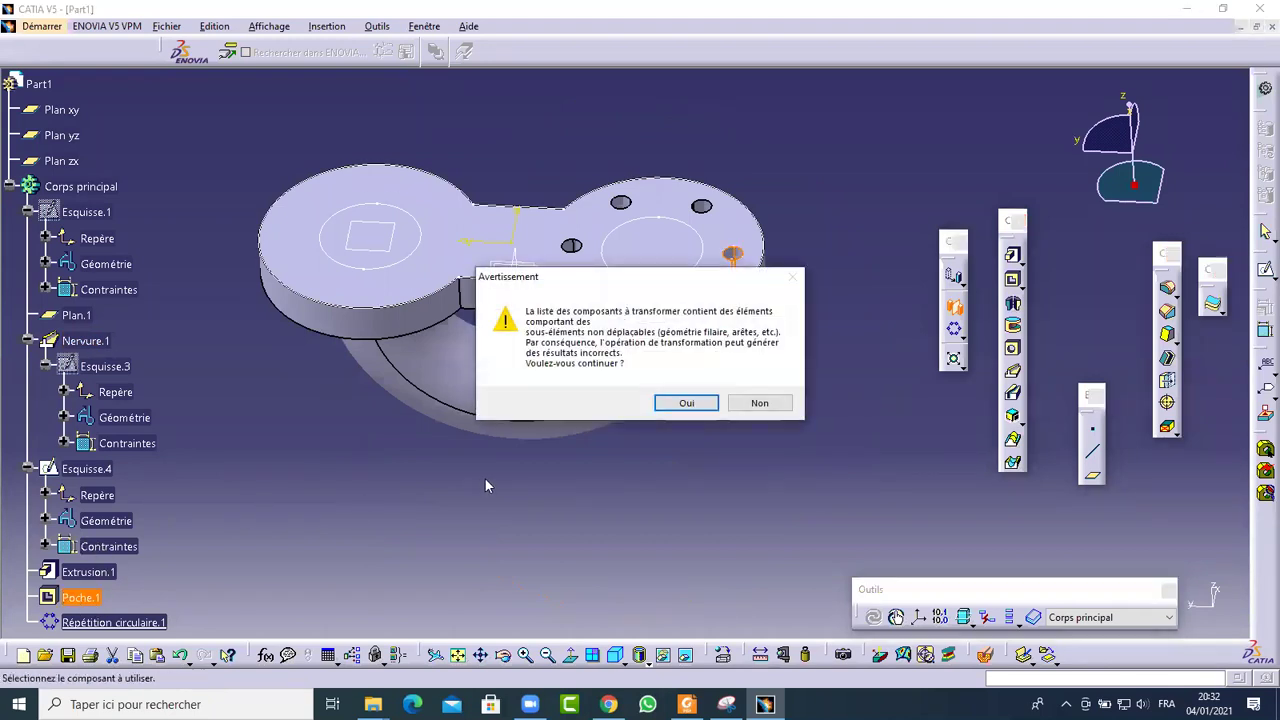
{"action": "left_click", "coordinate": [759, 403]}
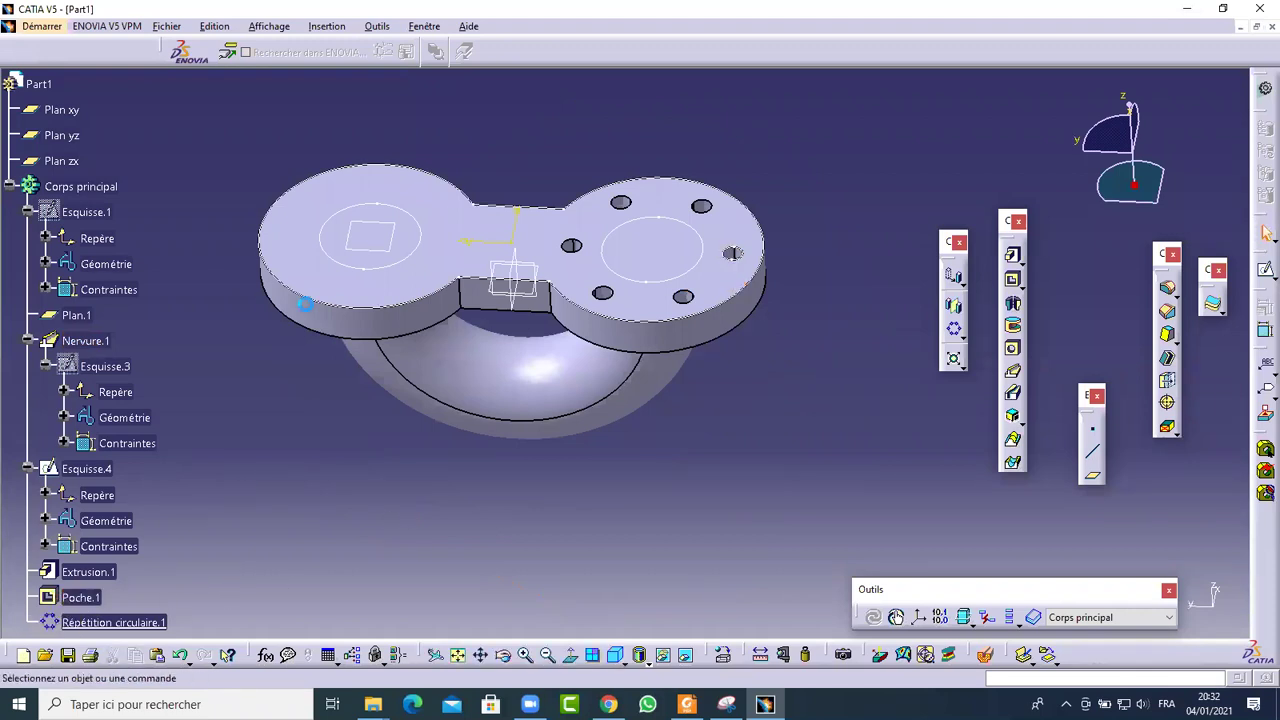
Open a sketch on the plate's top face and project the outermost bolt-hole edge into it
{"action": "left_click", "coordinate": [430, 200]}
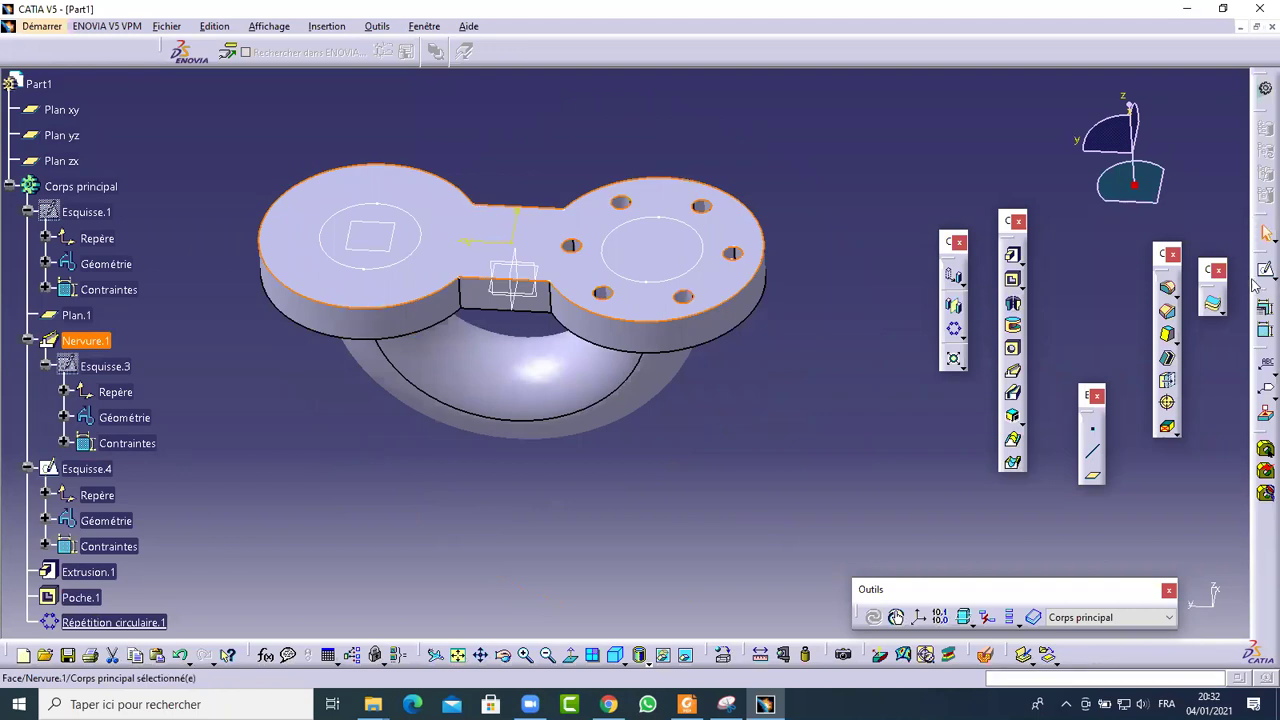
{"action": "left_click", "coordinate": [1264, 272]}
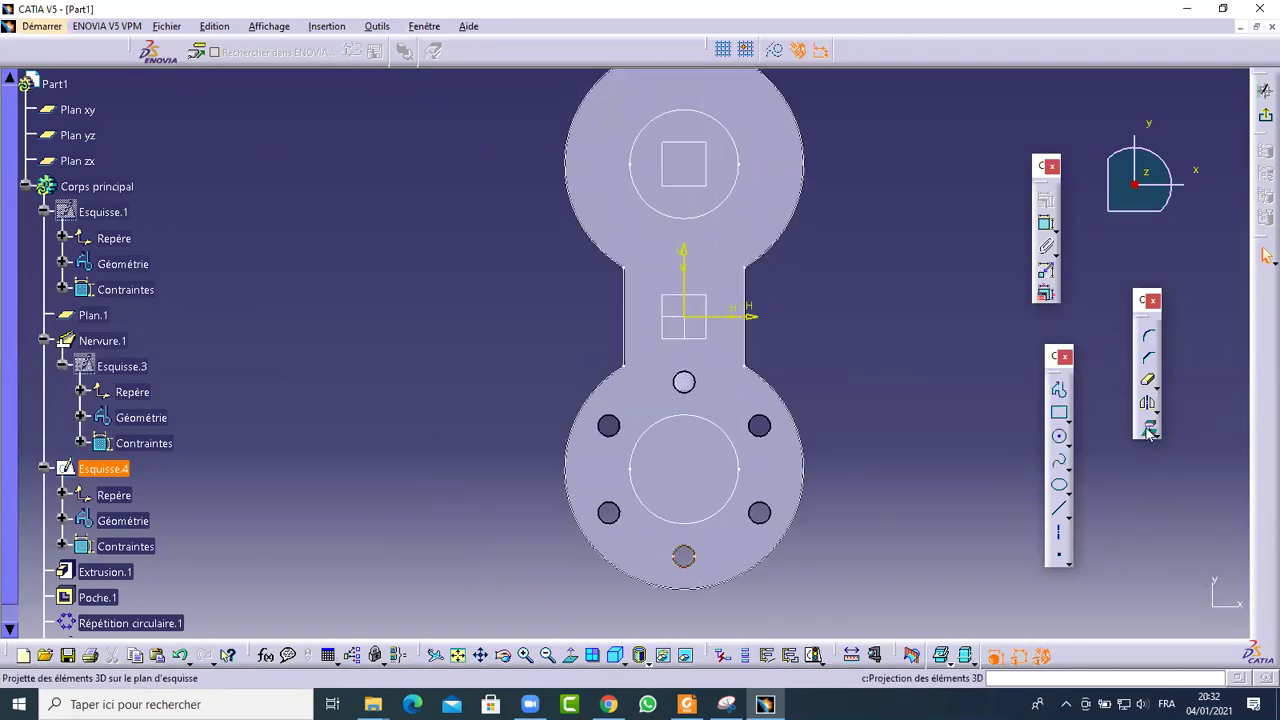
{"action": "left_click", "coordinate": [720, 566]}
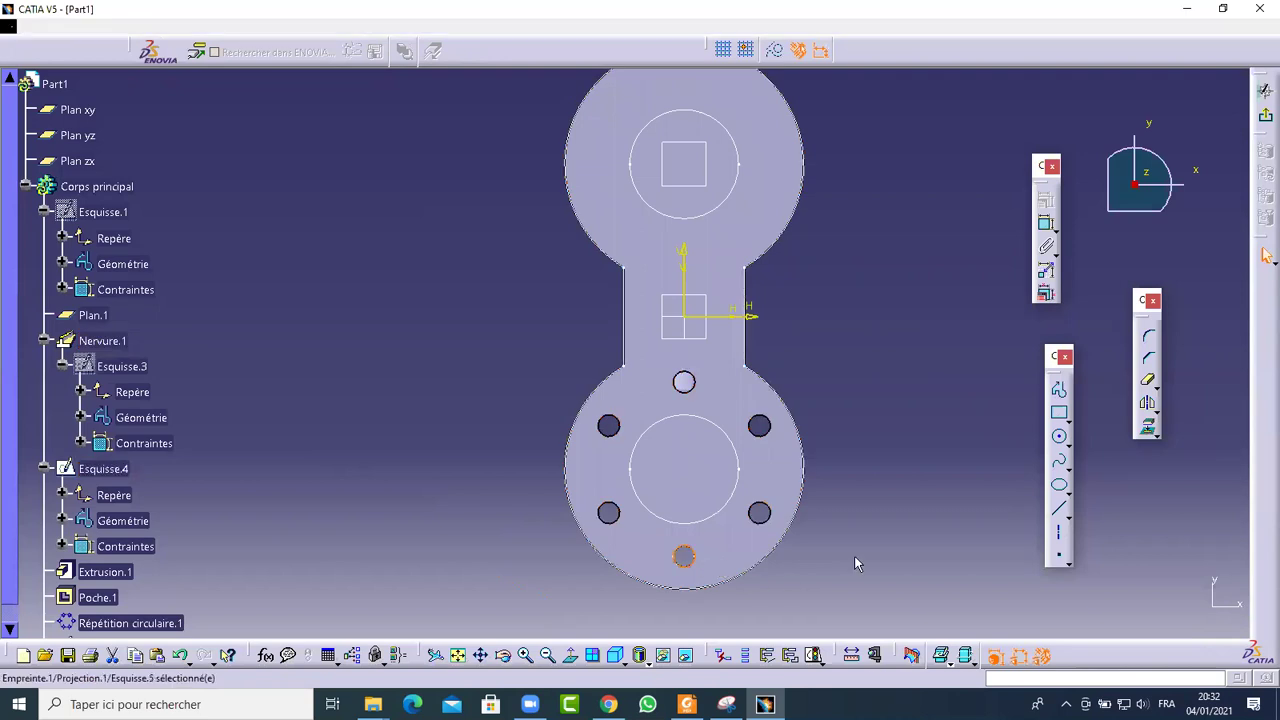
{"action": "left_click", "coordinate": [686, 554]}
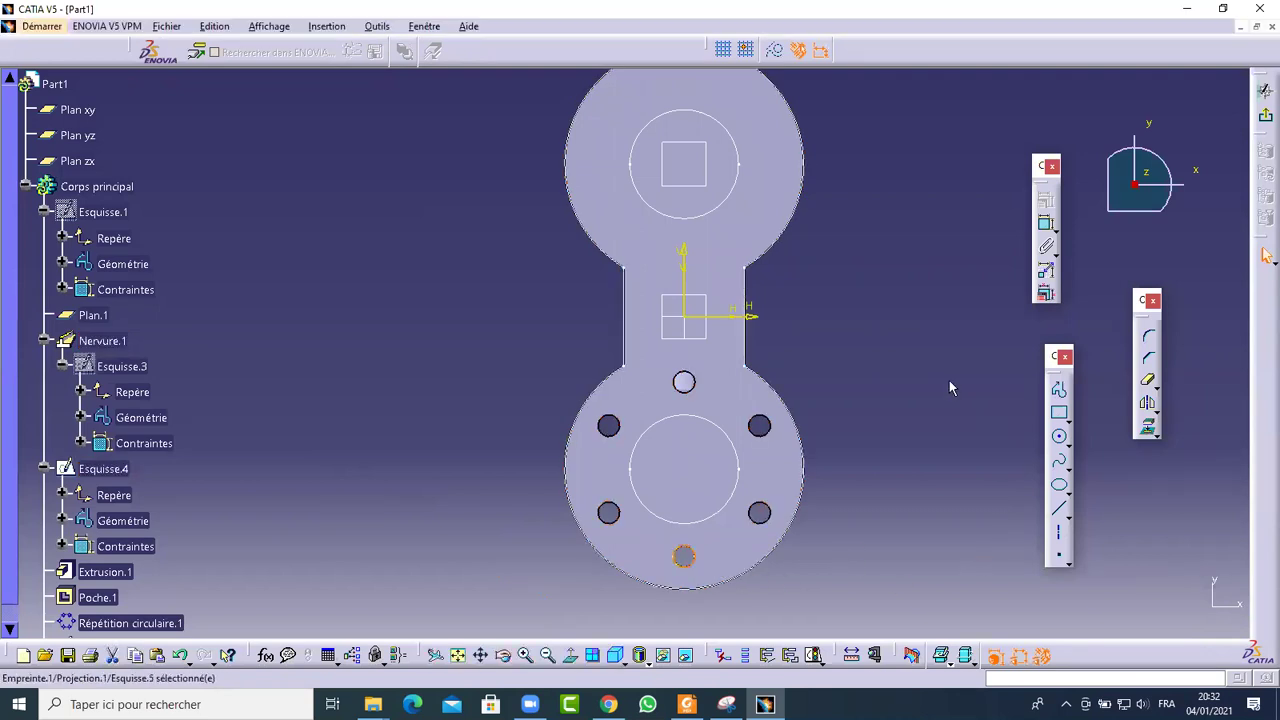
{"action": "middle_click_drag", "start_coordinate": [951, 388], "coordinate": [928, 413]}
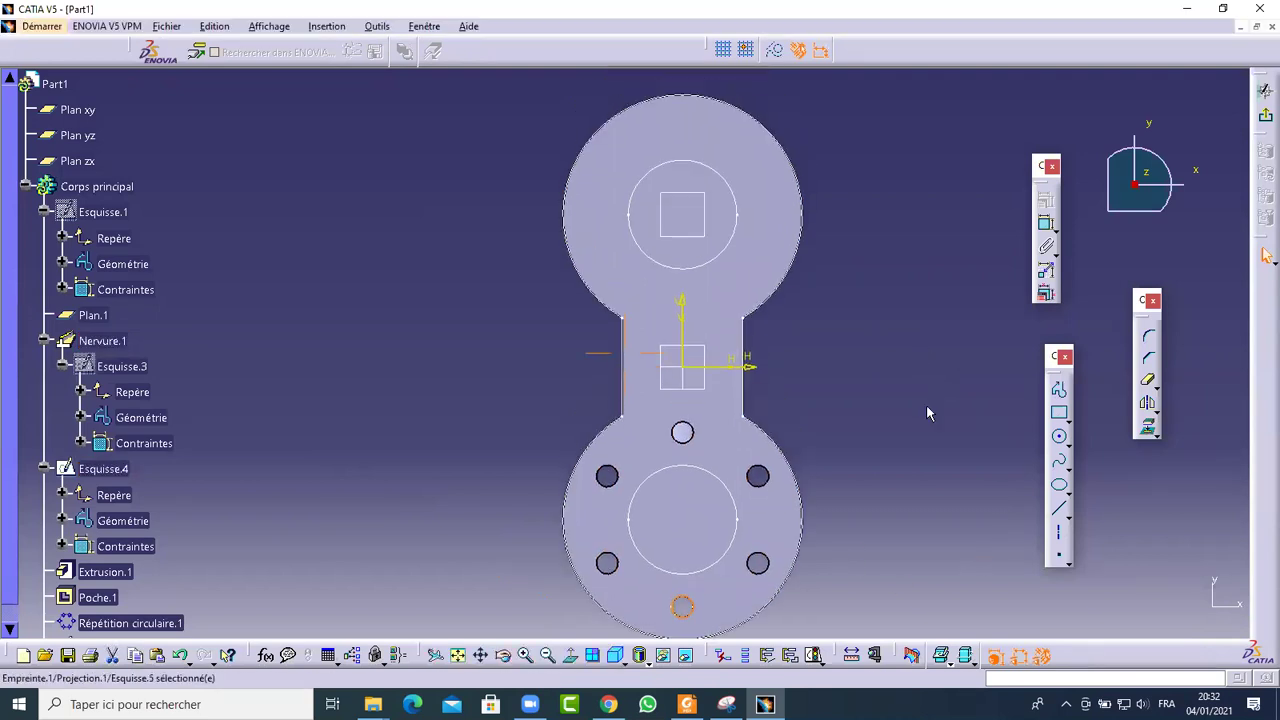
Move the projected circle to the undrilled flange by symmetry about the H axis, without duplication, and apply a Fix constraint to it
{"action": "left_click", "coordinate": [1155, 407]}
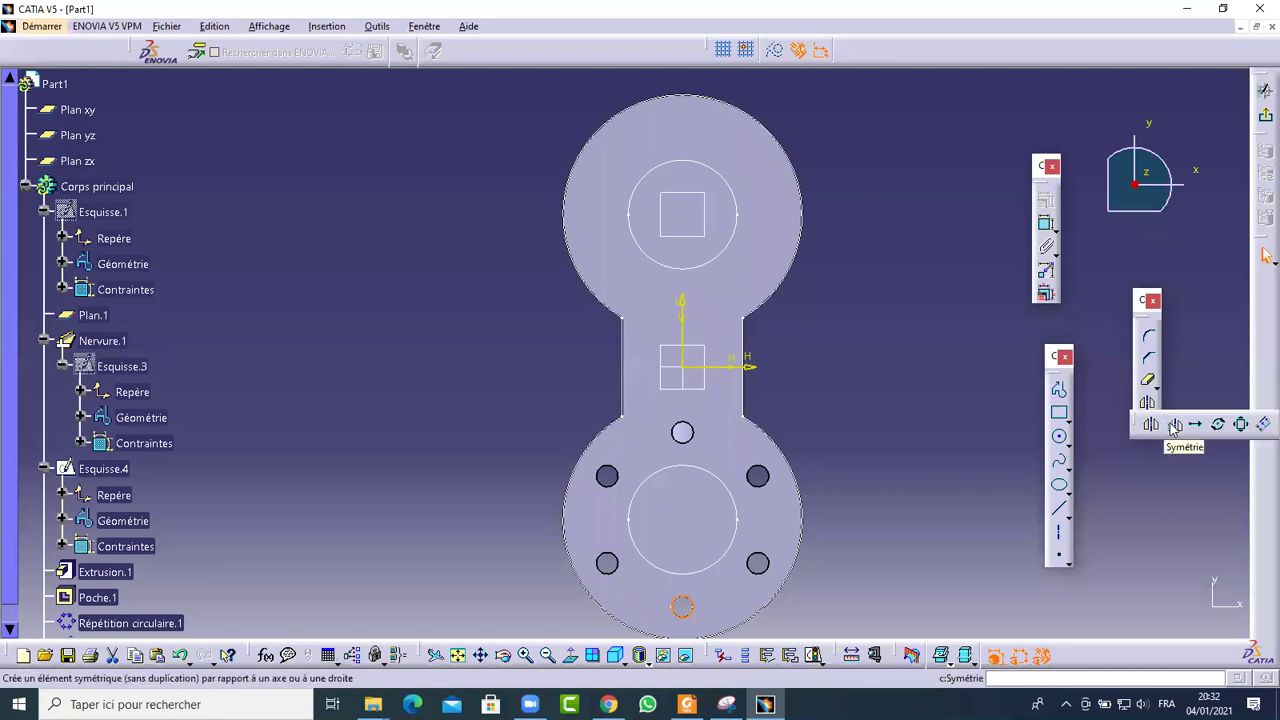
{"action": "left_click", "coordinate": [1175, 426]}
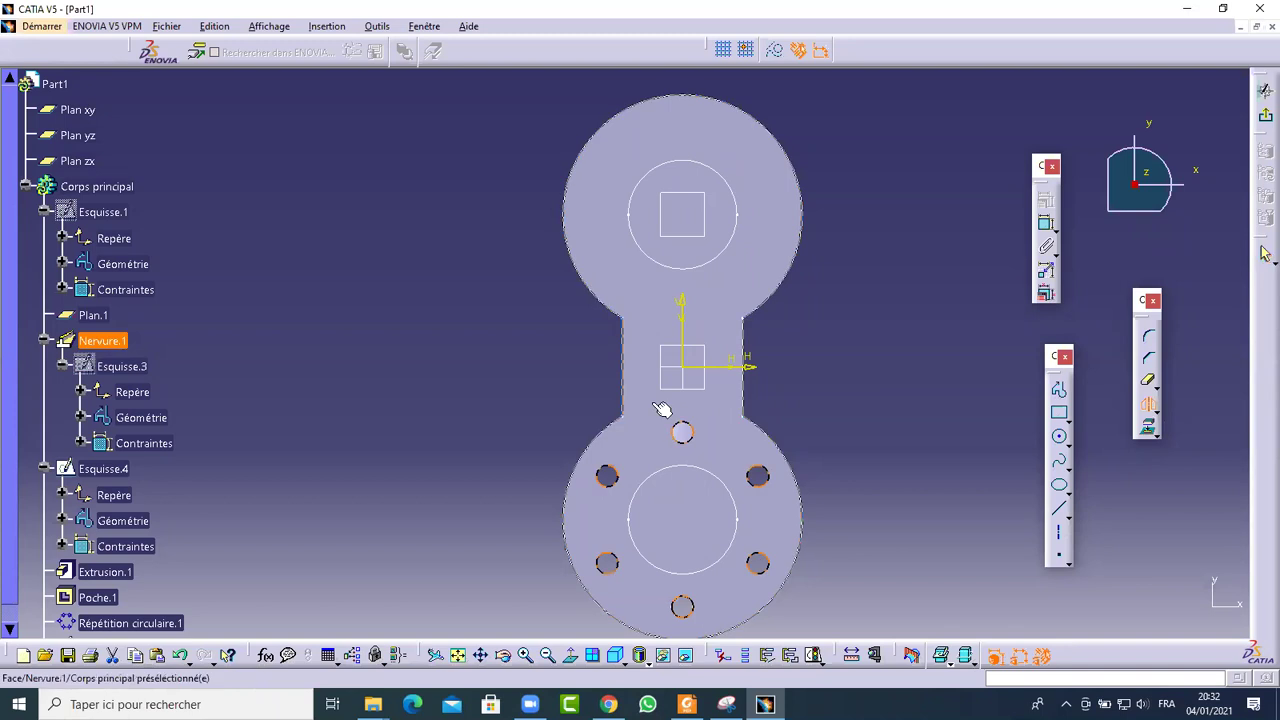
{"action": "left_click", "coordinate": [746, 368]}
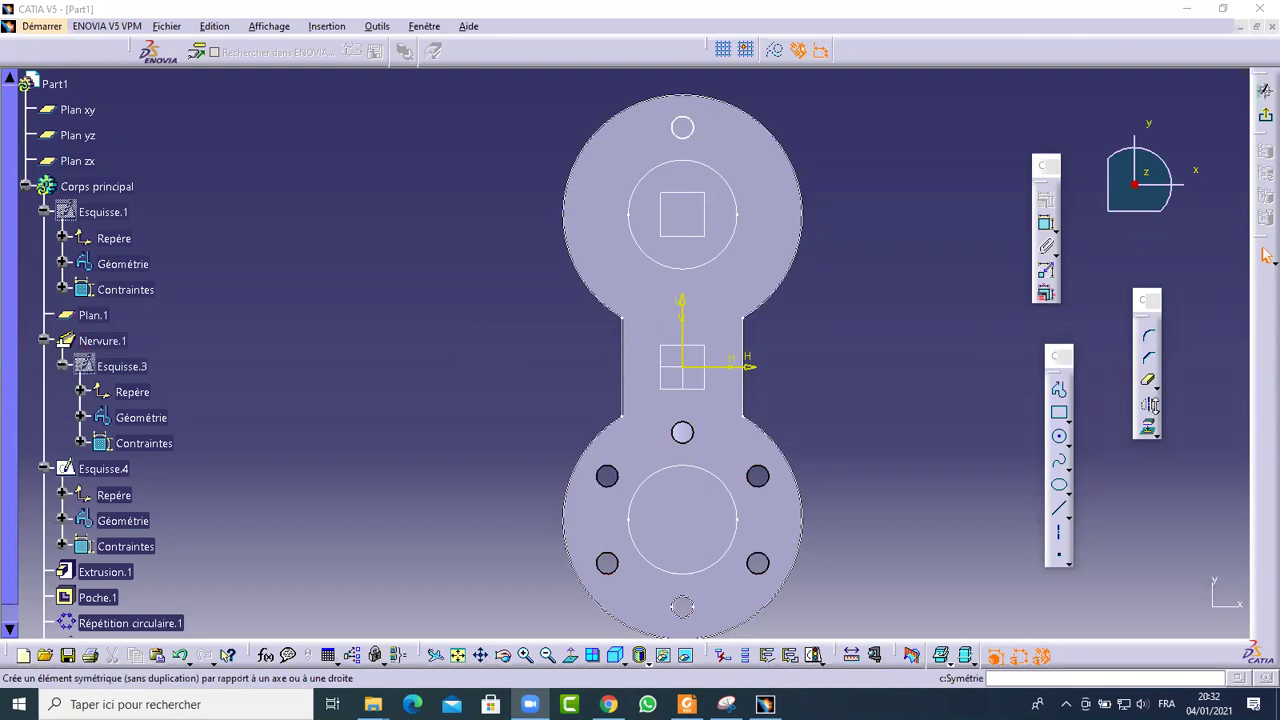
{"action": "left_click", "coordinate": [1150, 404]}
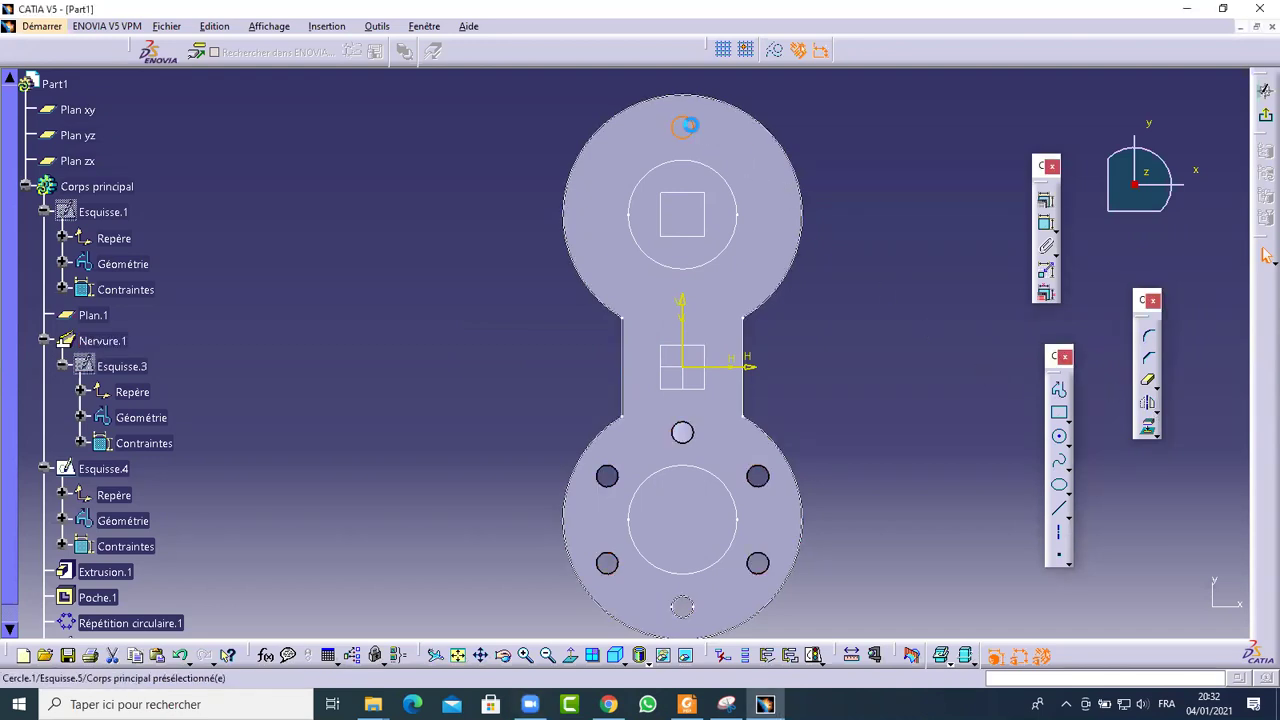
{"action": "left_click", "coordinate": [689, 125]}
{"action": "left_click", "coordinate": [1046, 199]}
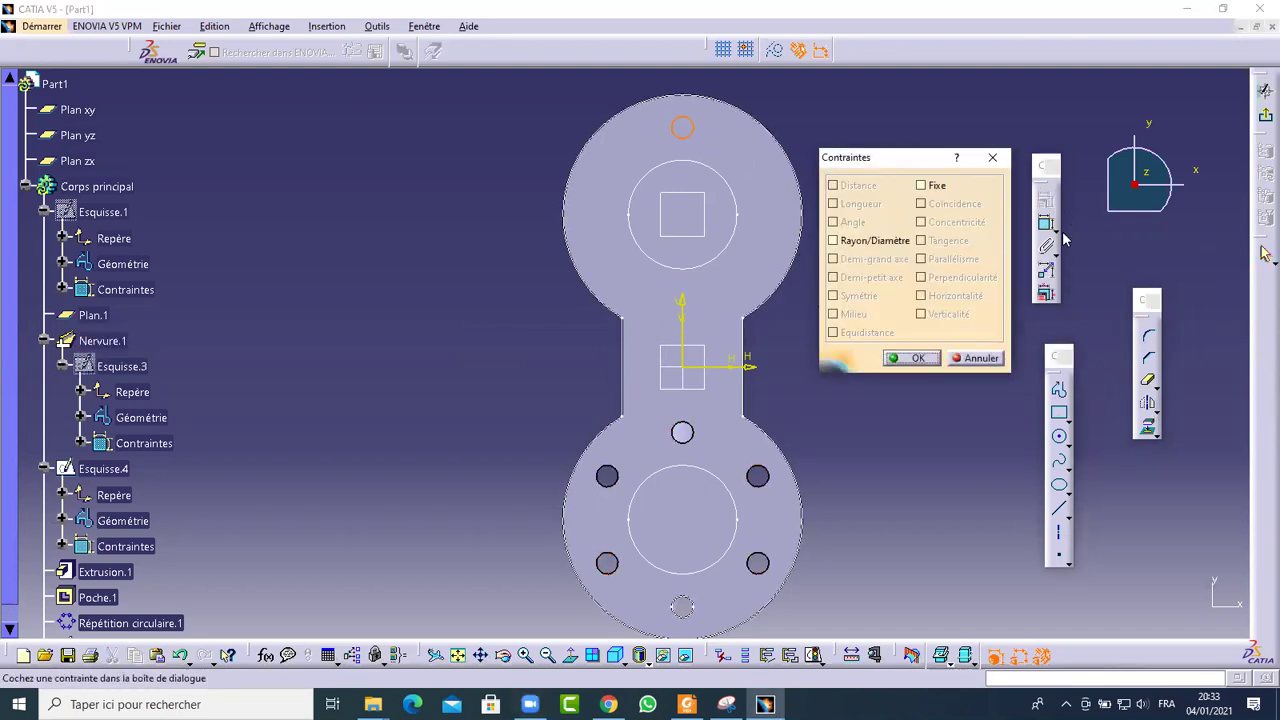
{"action": "left_click", "coordinate": [932, 185]}
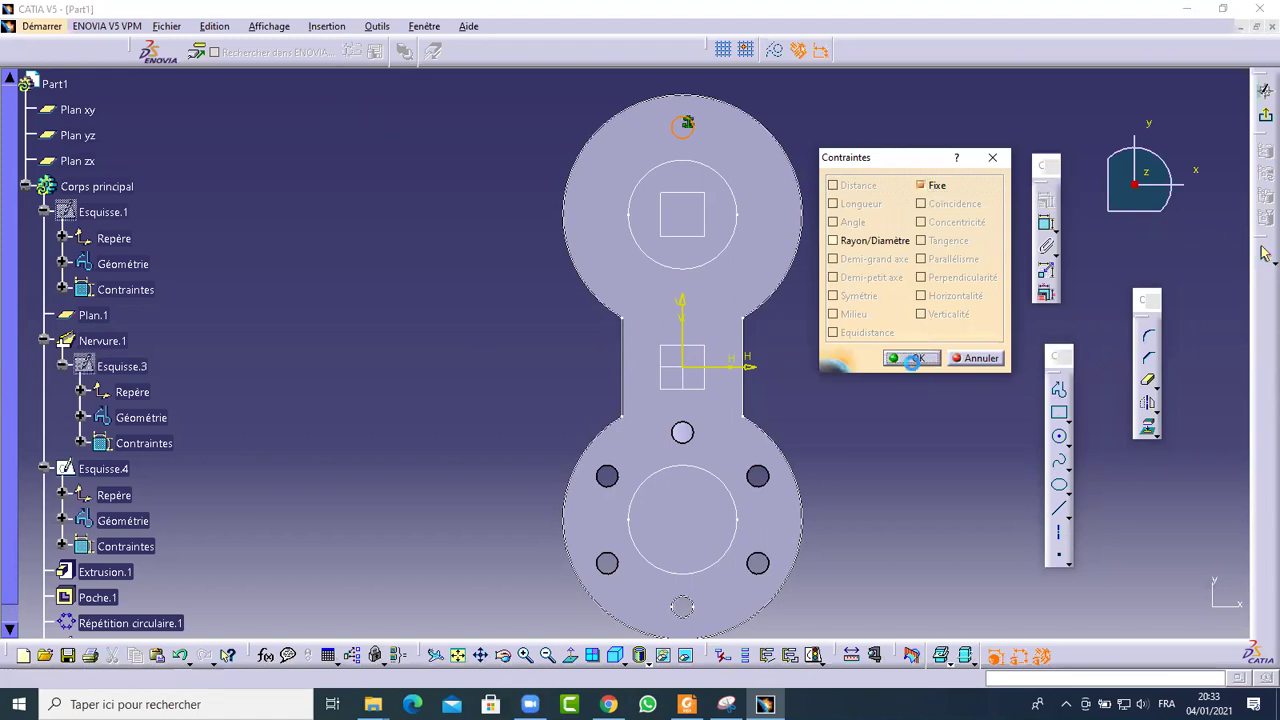
{"action": "left_click", "coordinate": [912, 358]}
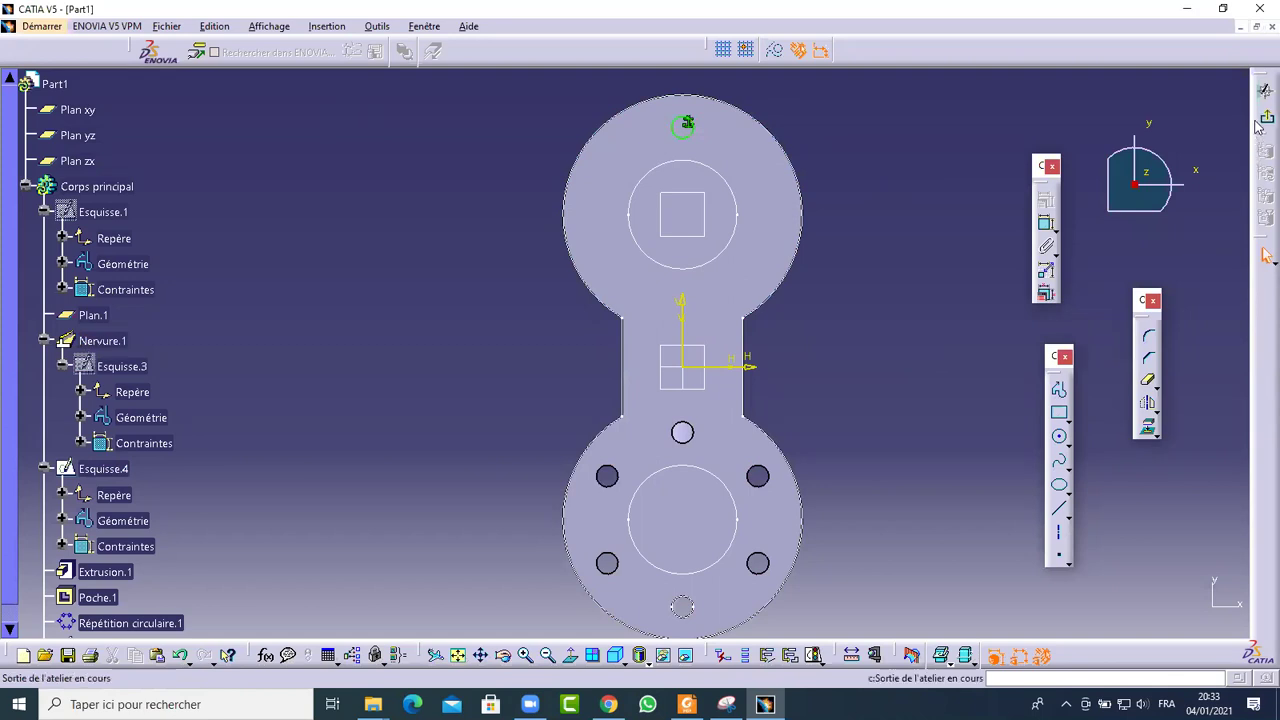
Exit the sketch and cut a 40 mm deep pocket through the plate from the mirrored circle
{"action": "left_click", "coordinate": [1266, 255]}
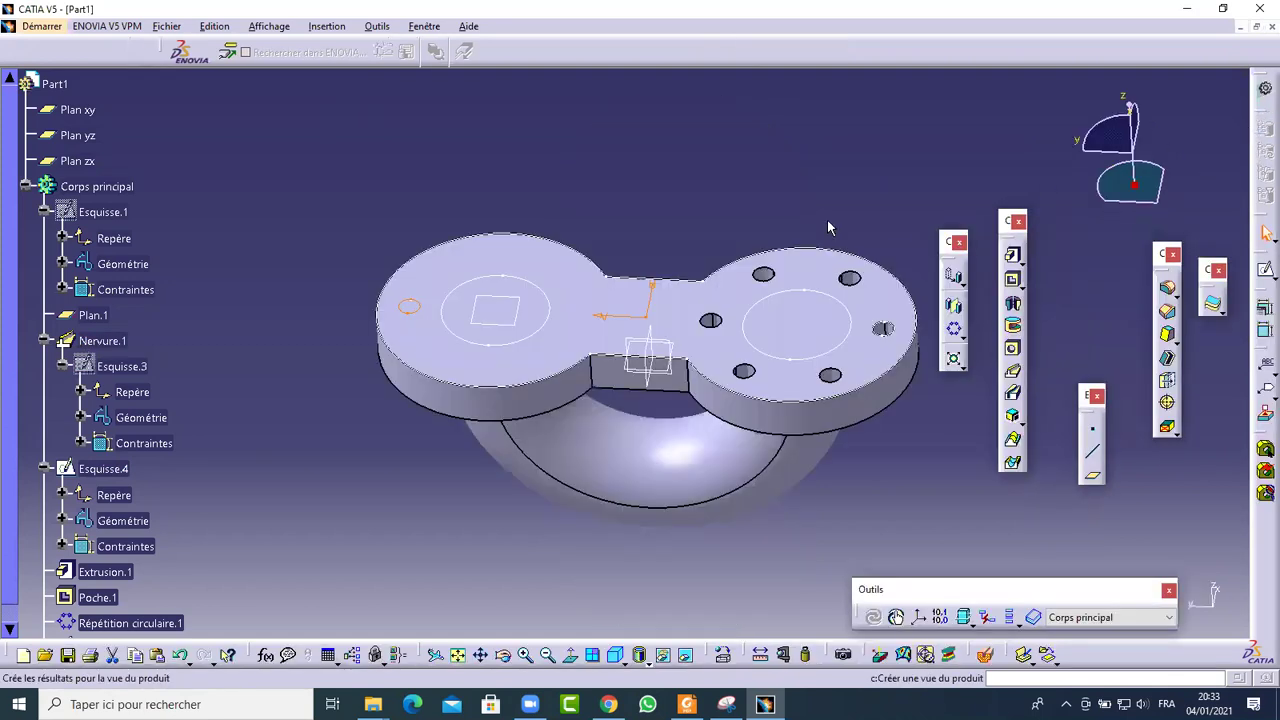
{"action": "left_click", "coordinate": [1013, 282]}
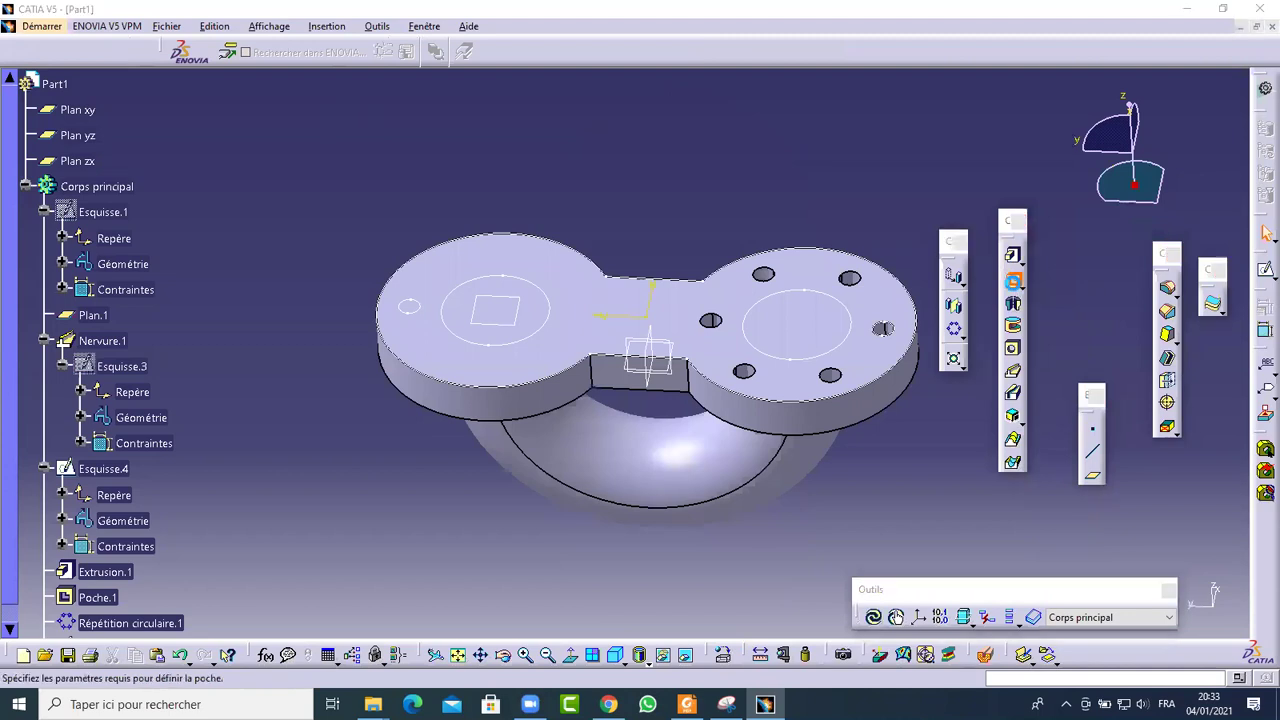
{"action": "left_click", "coordinate": [427, 305]}
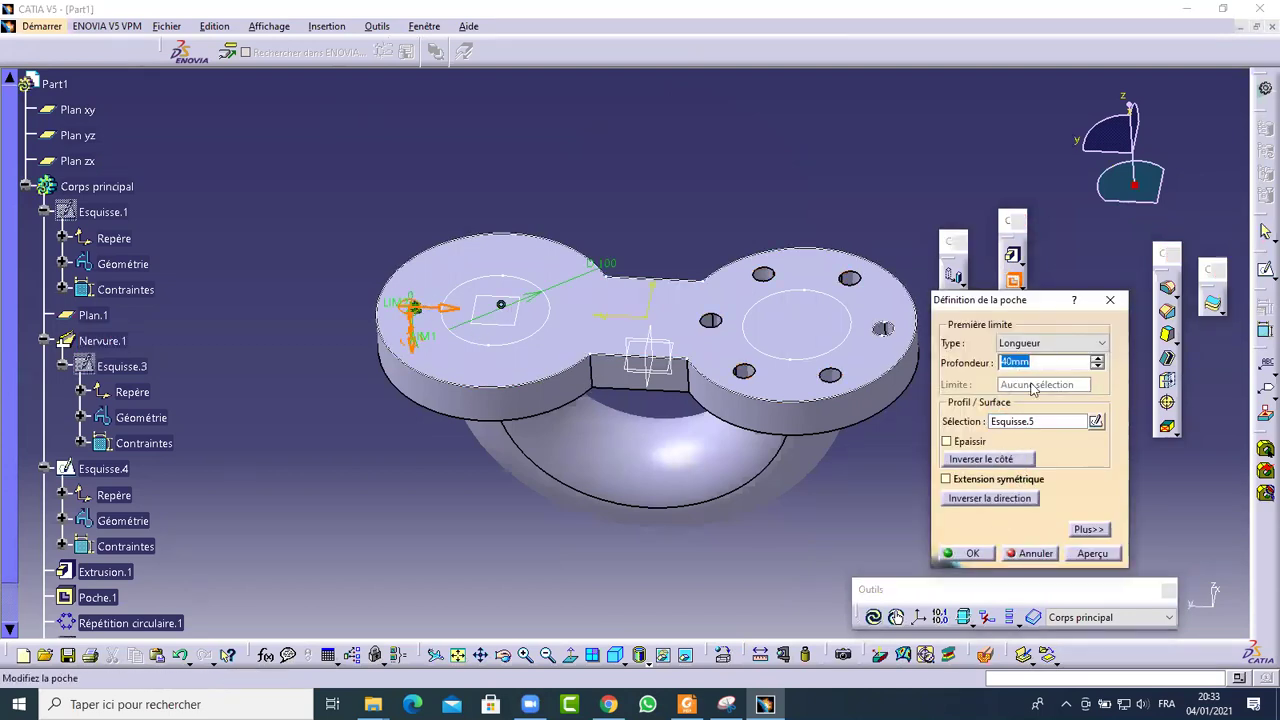
{"action": "left_click", "coordinate": [962, 554]}
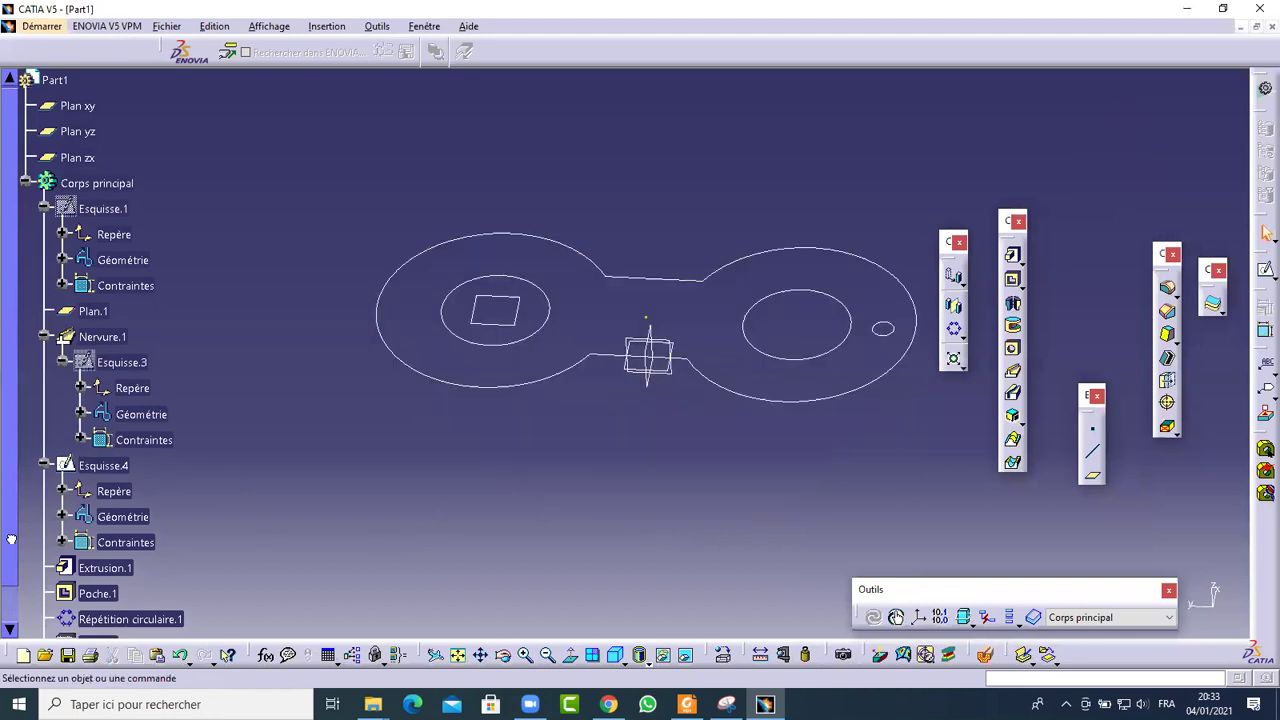
Create a circular pattern of the newest pocket with 6 instances at 60deg spacing, using the second flange as the axial reference
{"action": "scroll", "coordinate": [115, 610], "scroll_direction": "down", "scroll_amount": 1}
{"action": "left_click", "coordinate": [98, 602]}
{"action": "left_click", "coordinate": [953, 330]}
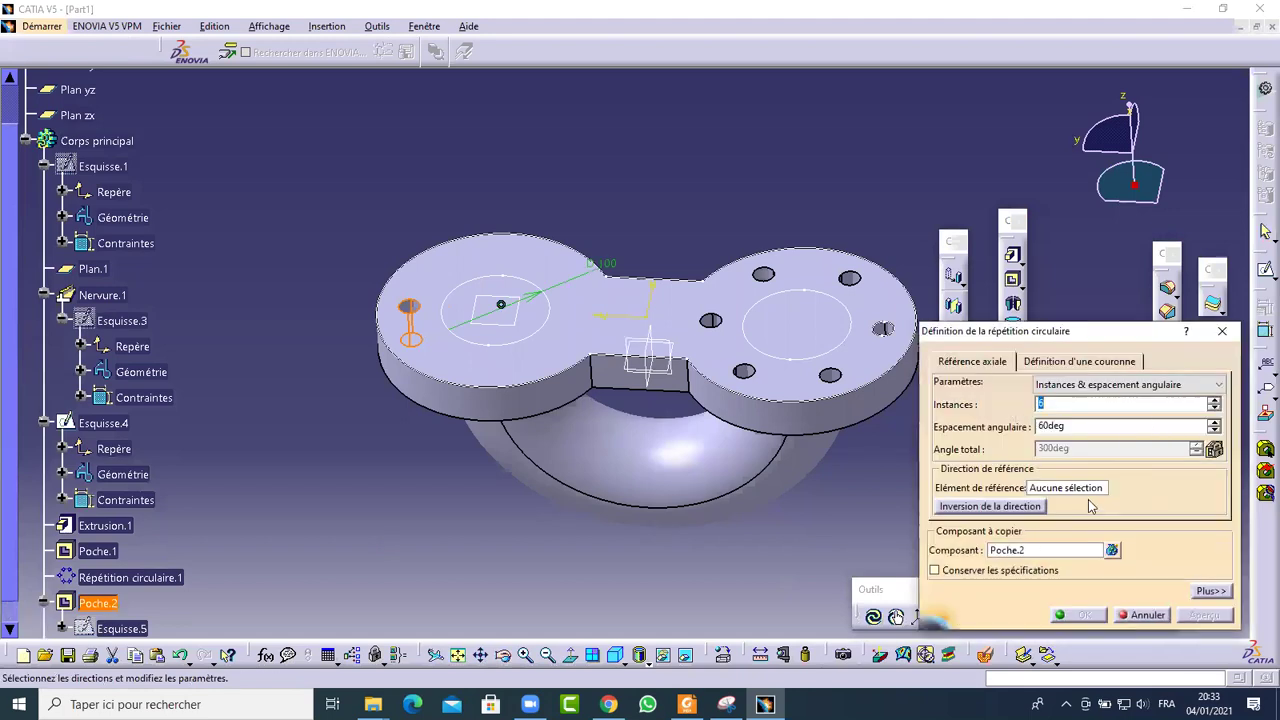
{"action": "left_click", "coordinate": [1075, 490]}
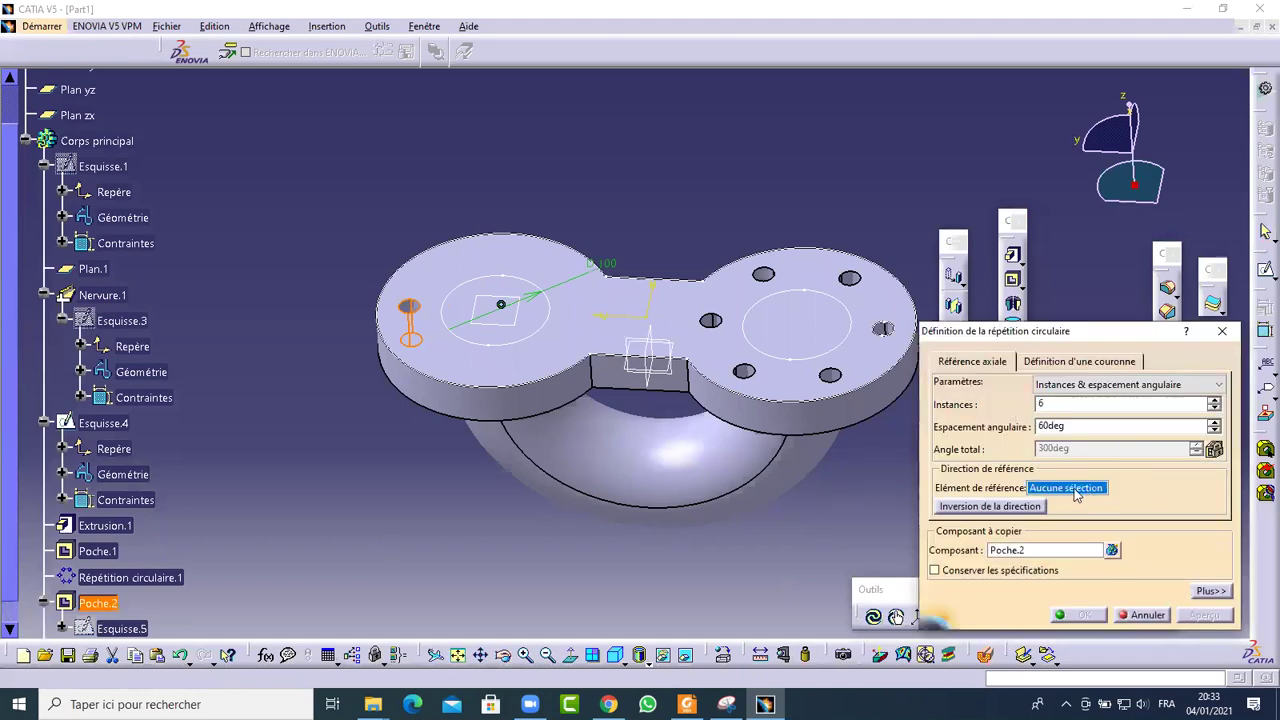
{"action": "left_click", "coordinate": [507, 411]}
{"action": "double_click", "coordinate": [1061, 403]}
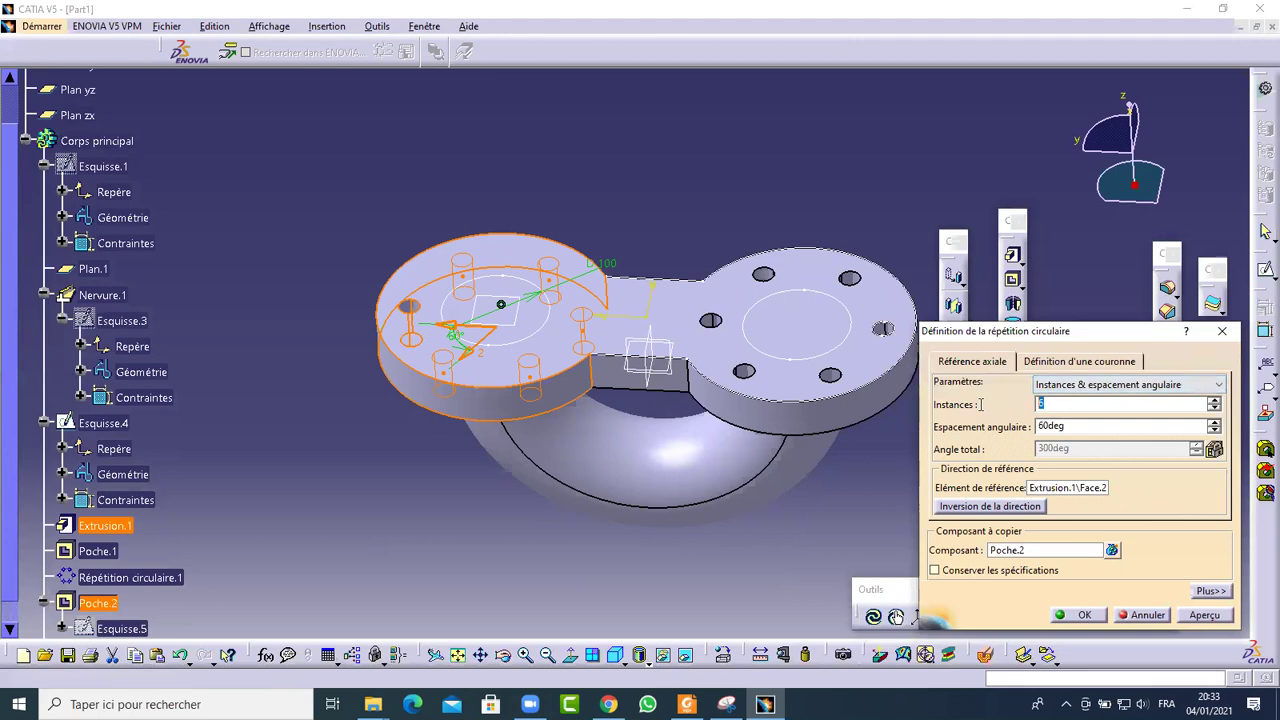
{"action": "left_click", "coordinate": [1078, 614]}
Inspect the bolt holes and the inside of the pipe with a dynamic 3D section, and leave the section view
{"action": "left_click", "coordinate": [893, 535]}
{"action": "middle_click_drag", "start_coordinate": [890, 532], "coordinate": [870, 500]}
{"action": "left_click", "coordinate": [896, 617]}
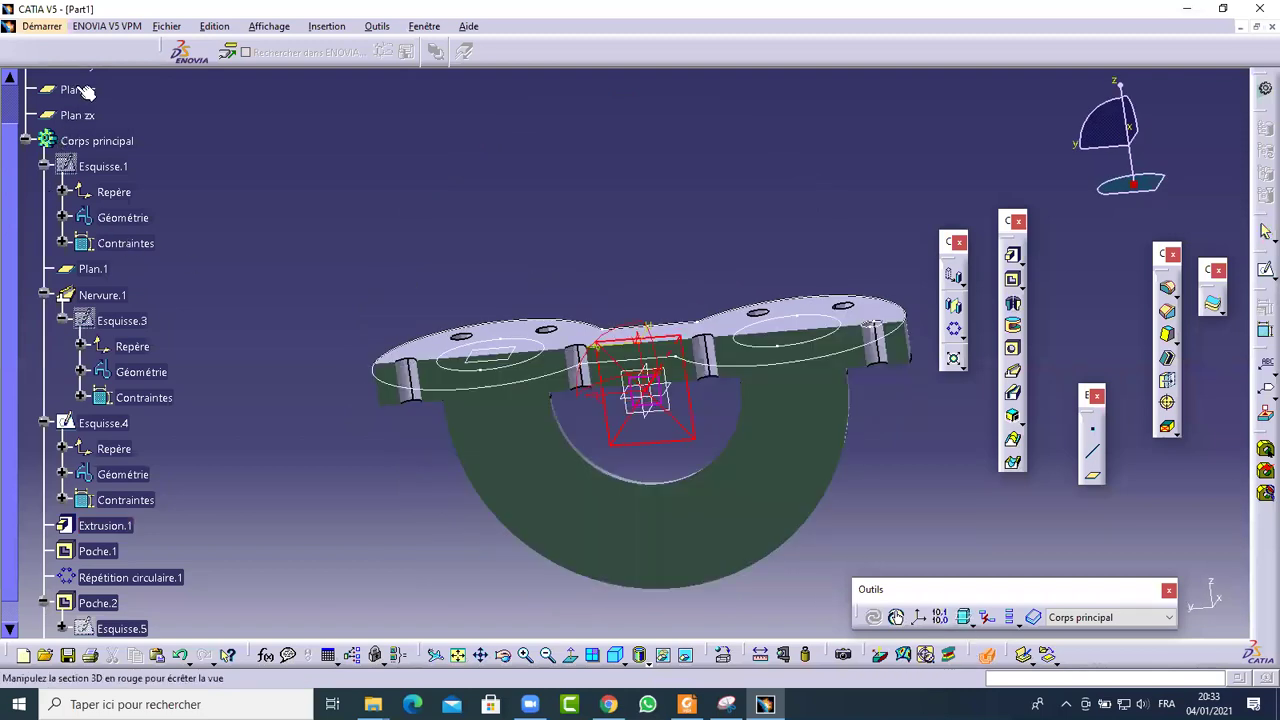
{"action": "middle_click_drag", "start_coordinate": [90, 118], "coordinate": [659, 375]}
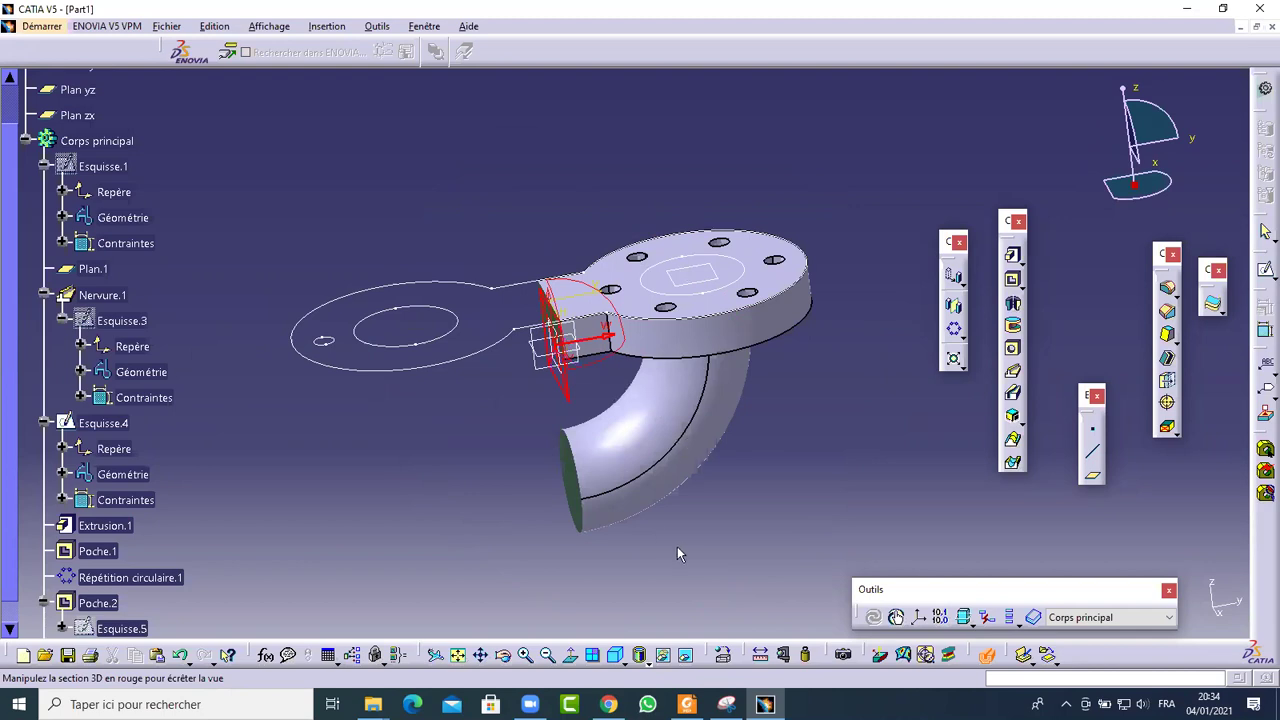
{"action": "middle_click_drag", "start_coordinate": [700, 514], "coordinate": [733, 502]}
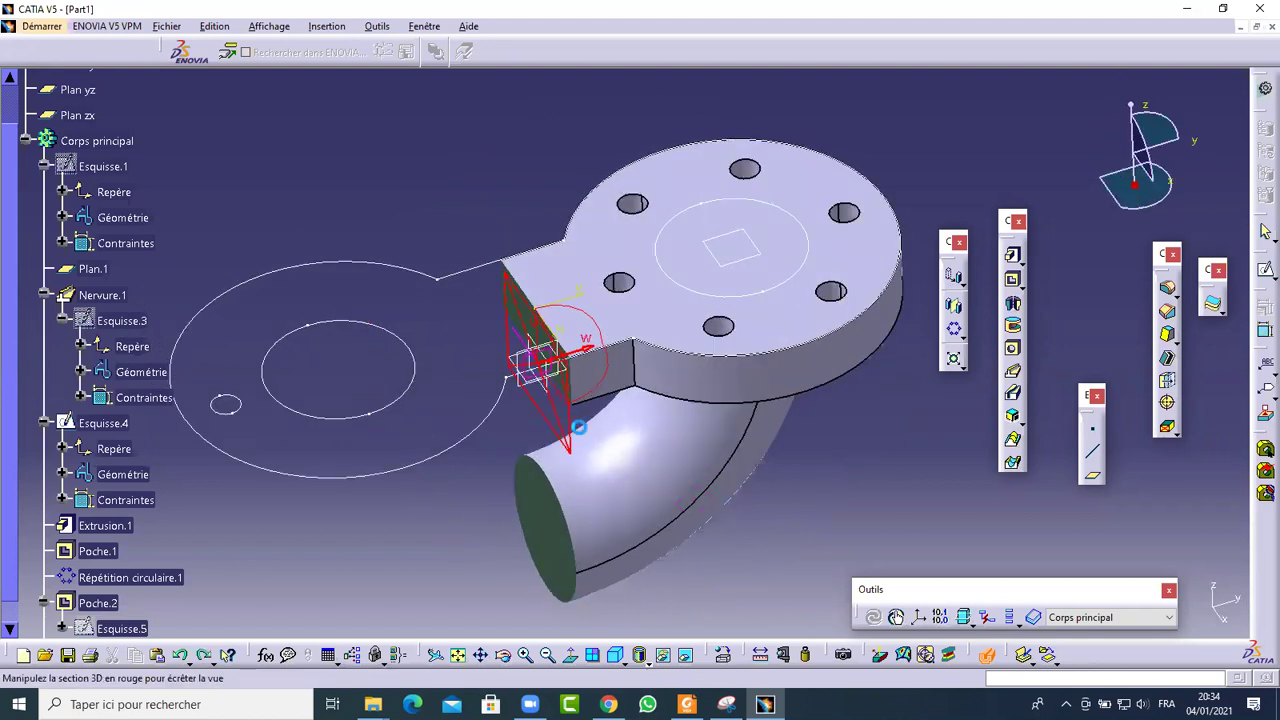
{"action": "key", "text": "Escape"}
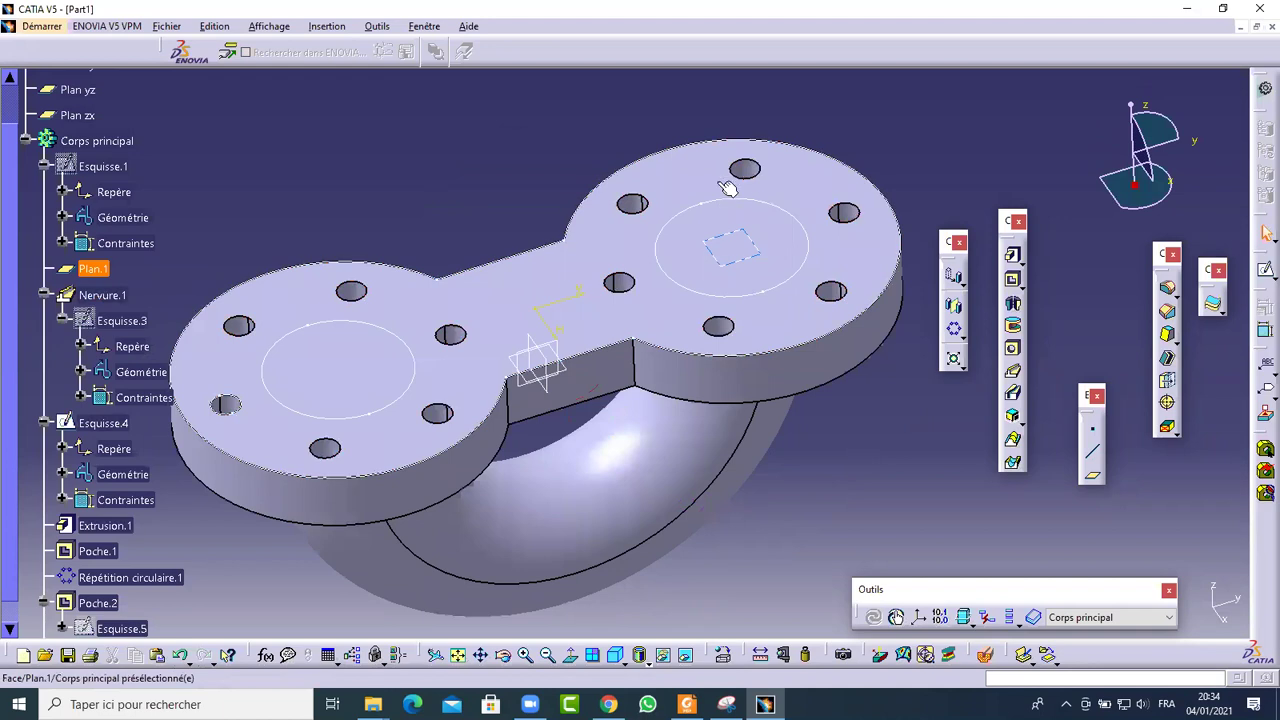
Delete the second circular pattern of bolt holes from the model
{"action": "left_click", "coordinate": [755, 170]}
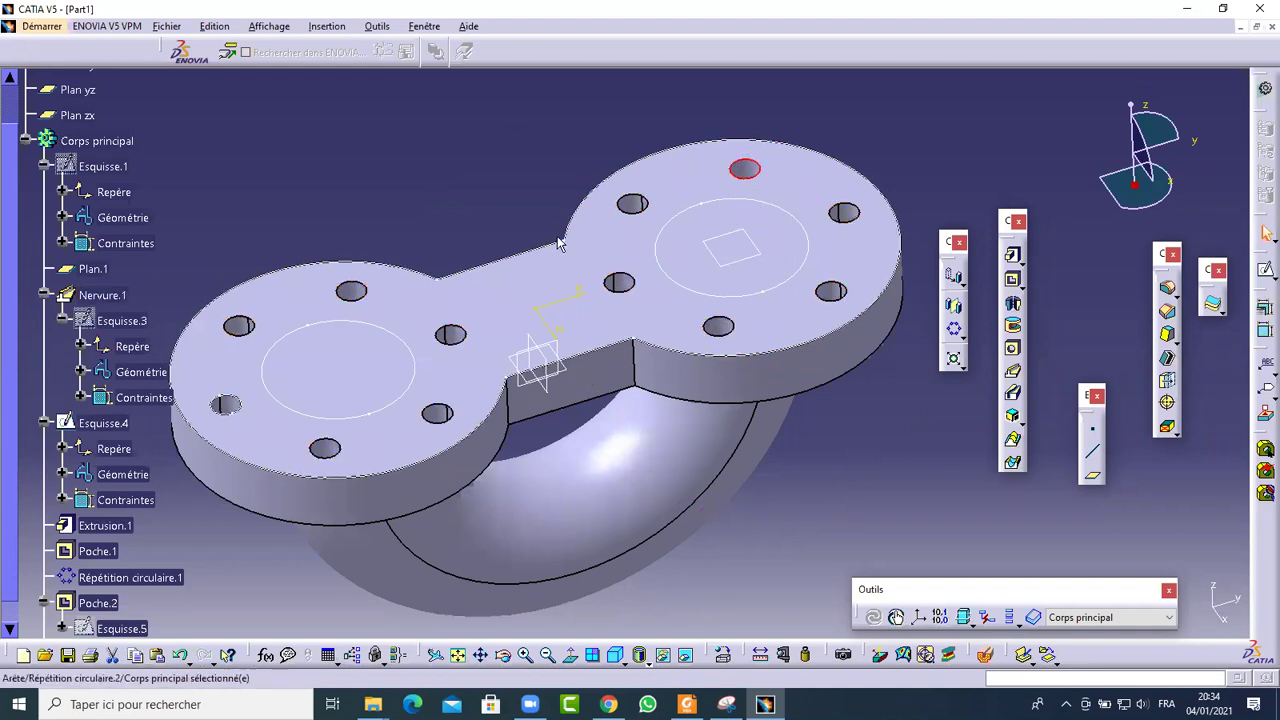
{"action": "middle_click_drag", "start_coordinate": [560, 245], "coordinate": [2, 413]}
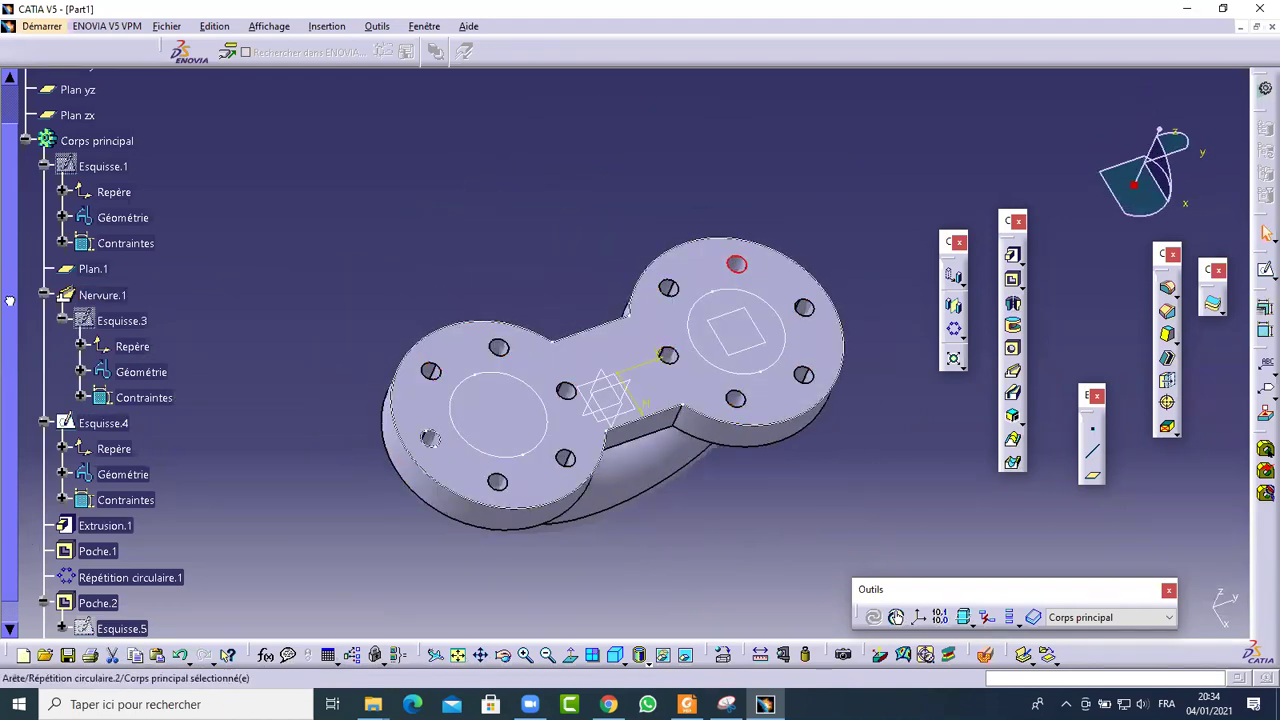
{"action": "right_click", "coordinate": [150, 627]}
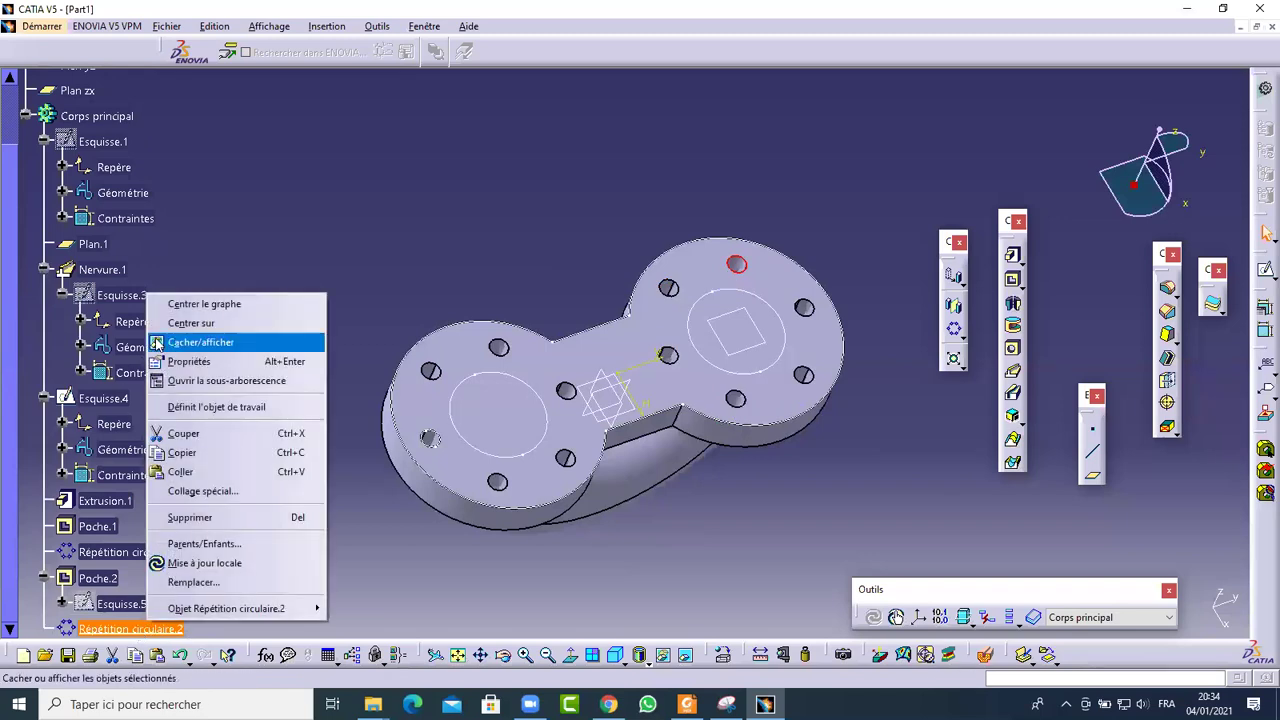
{"action": "left_click", "coordinate": [190, 517]}
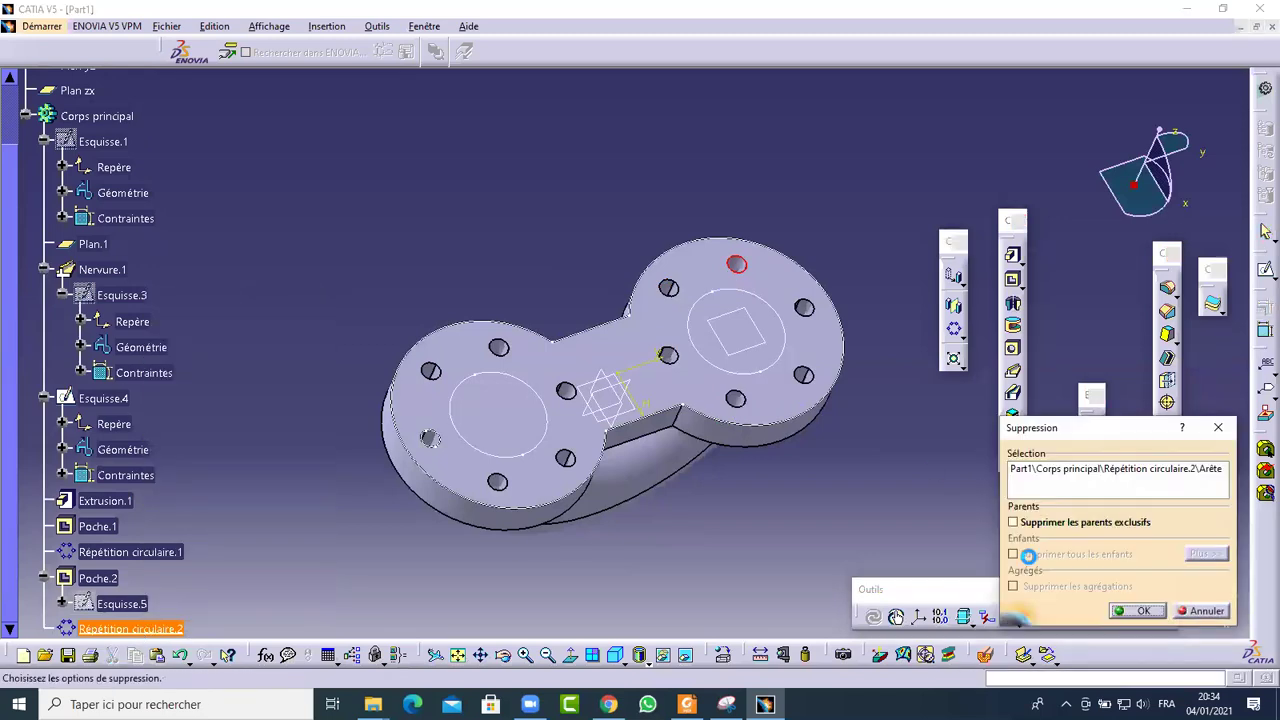
{"action": "left_click", "coordinate": [1136, 610]}
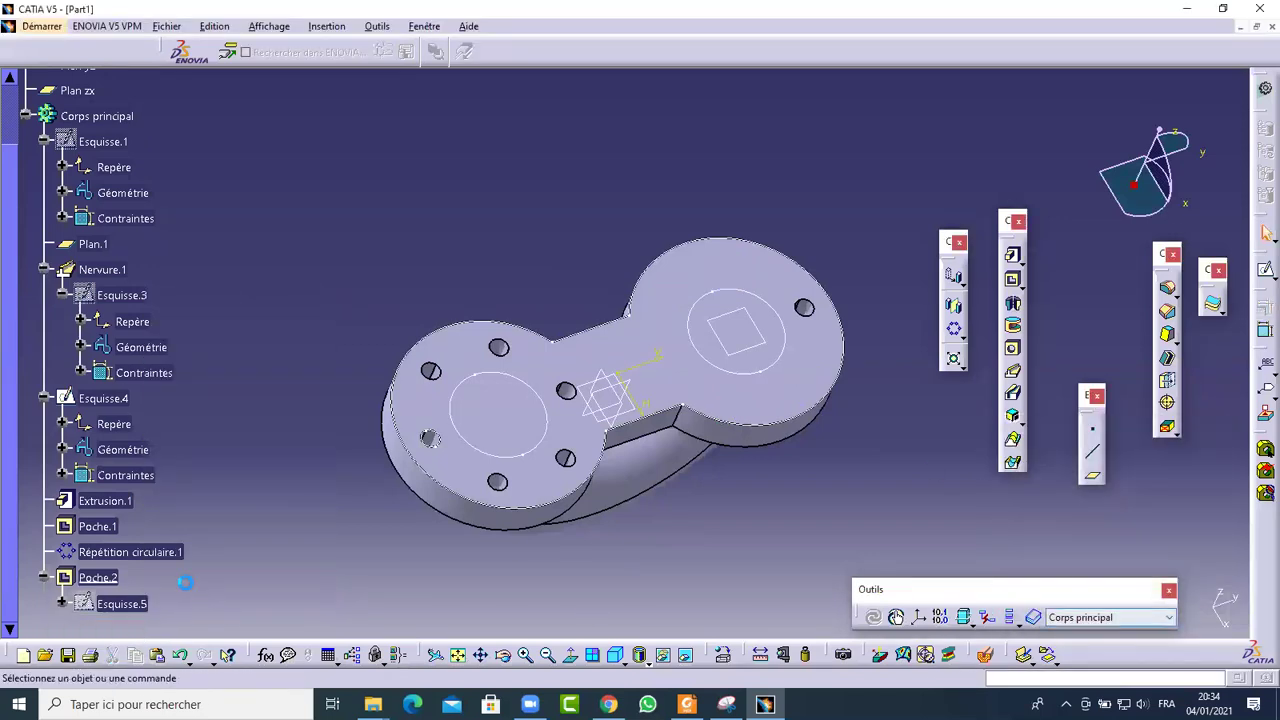
Reopen the second pocket's sketch, project the other five bolt-hole edges into it, and move them by symmetry about the H axis
{"action": "double_click", "coordinate": [121, 604]}
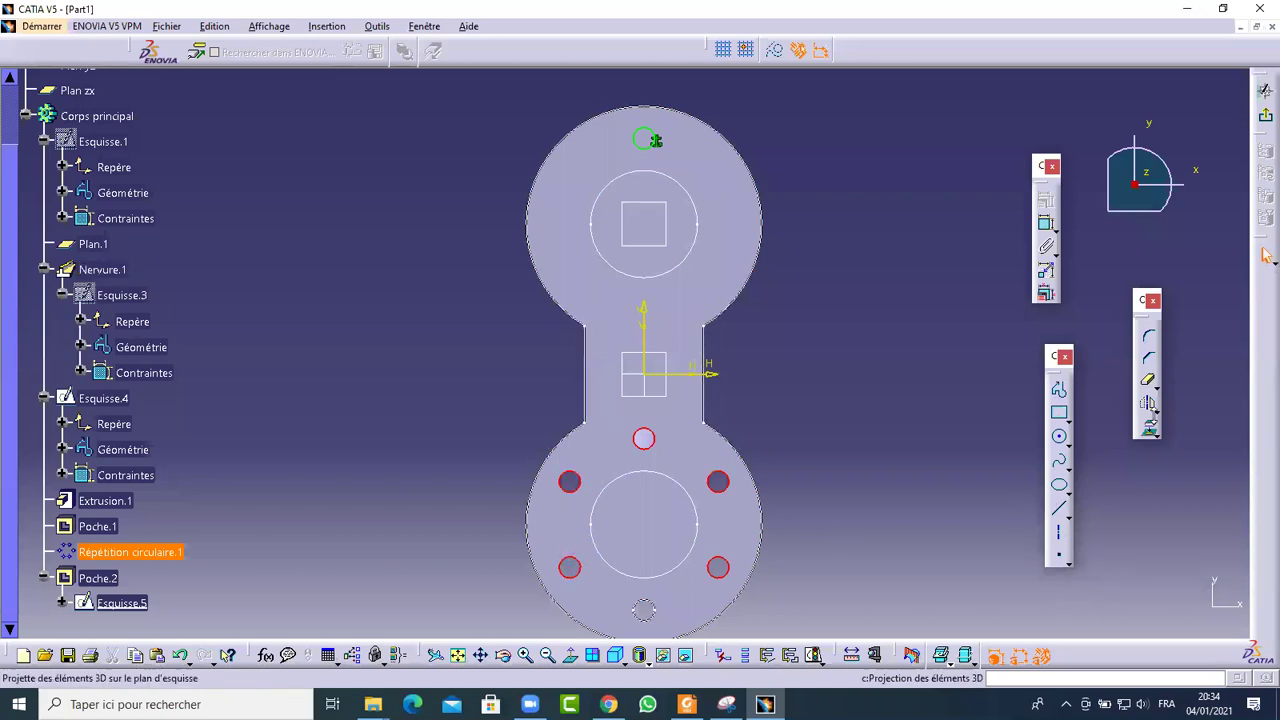
{"action": "left_click", "coordinate": [1150, 430]}
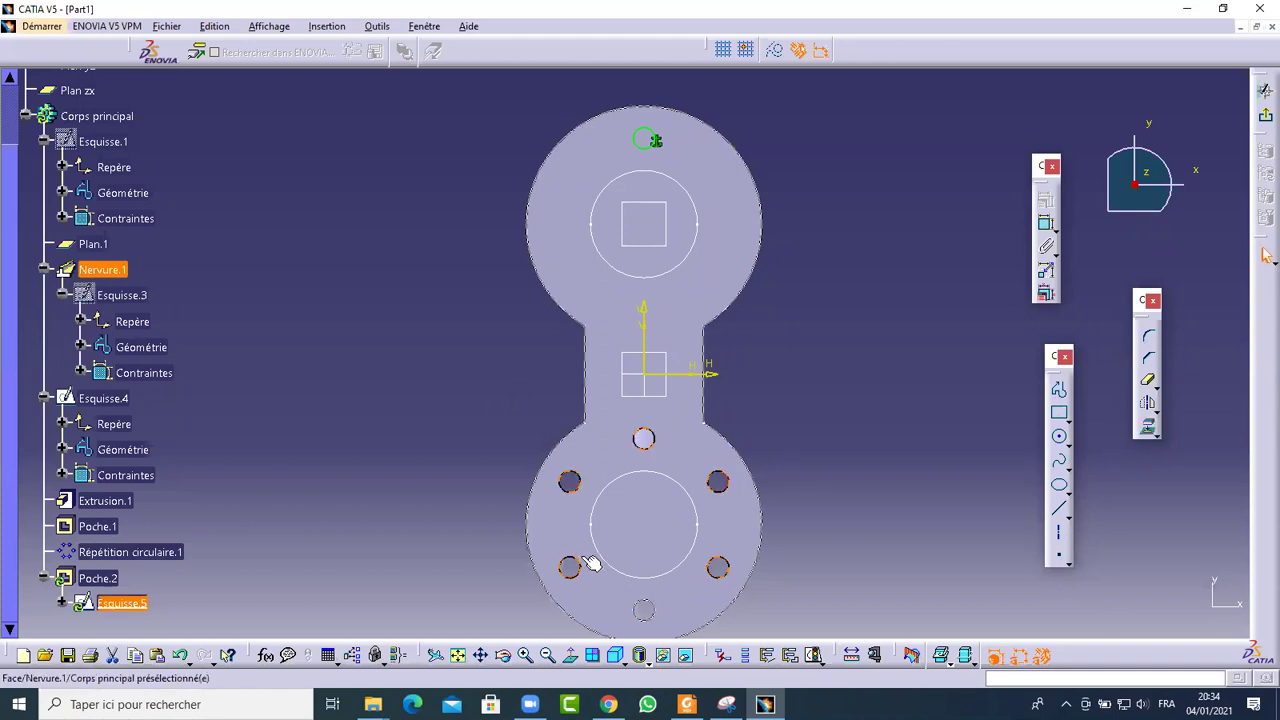
{"action": "left_click", "coordinate": [1149, 406]}
{"action": "left_click", "coordinate": [713, 376]}
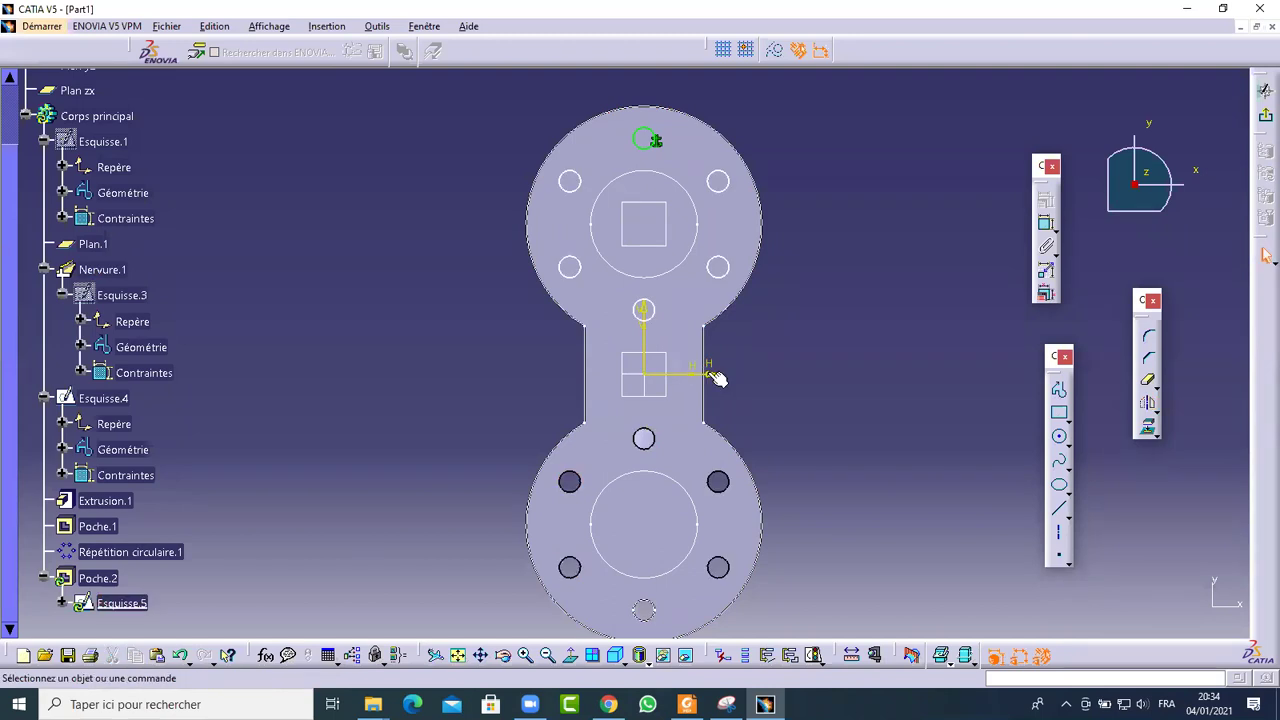
Apply a Fix constraint to the five mirrored circles together and exit the sketch to update the pocket
{"action": "left_click", "coordinate": [718, 181]}
{"action": "left_click", "coordinate": [718, 266], "text": "ctrl"}
{"action": "left_click", "coordinate": [647, 316], "text": "ctrl"}
{"action": "left_click", "coordinate": [569, 264], "text": "ctrl"}
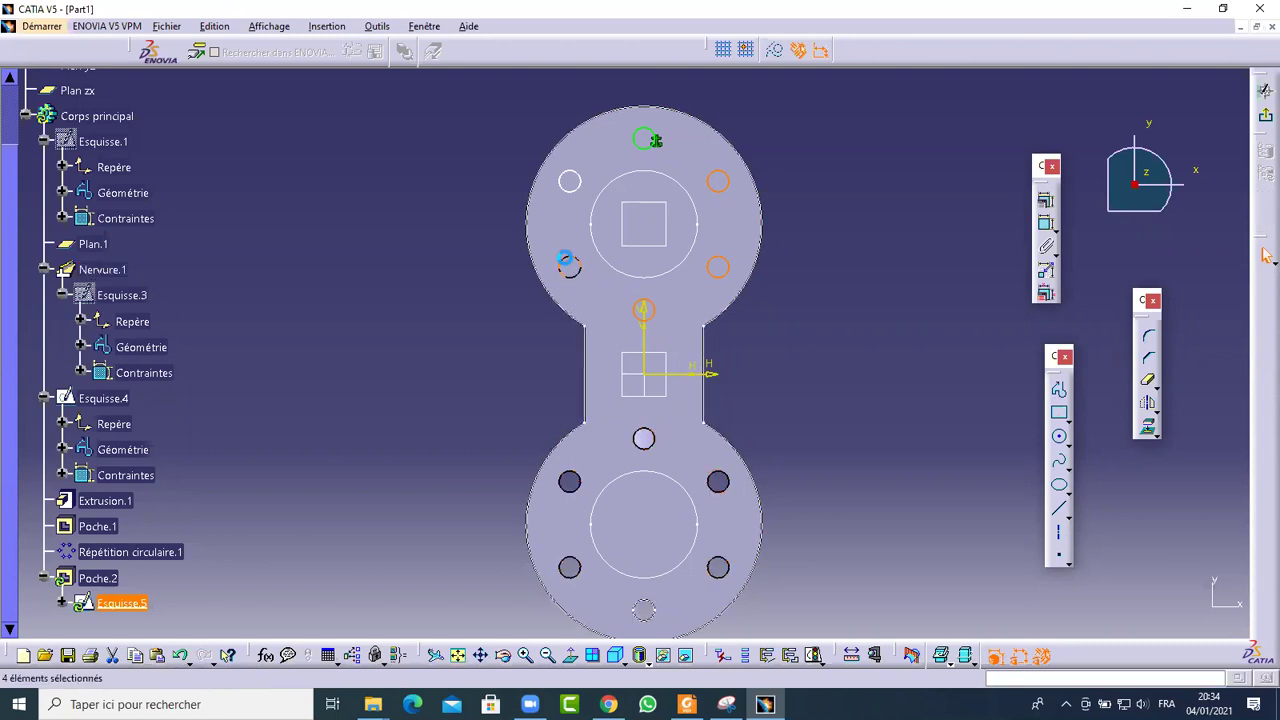
{"action": "left_click", "coordinate": [569, 181], "text": "ctrl"}
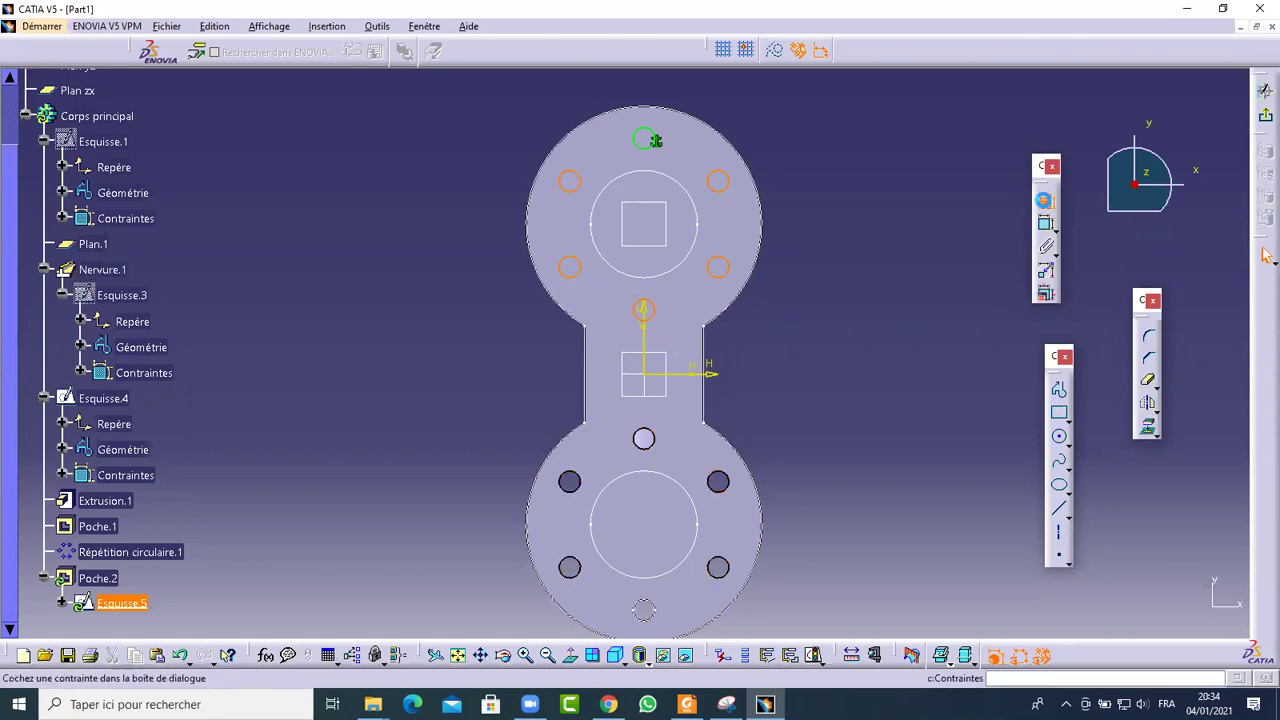
{"action": "left_click", "coordinate": [1043, 201]}
{"action": "left_click", "coordinate": [921, 185]}
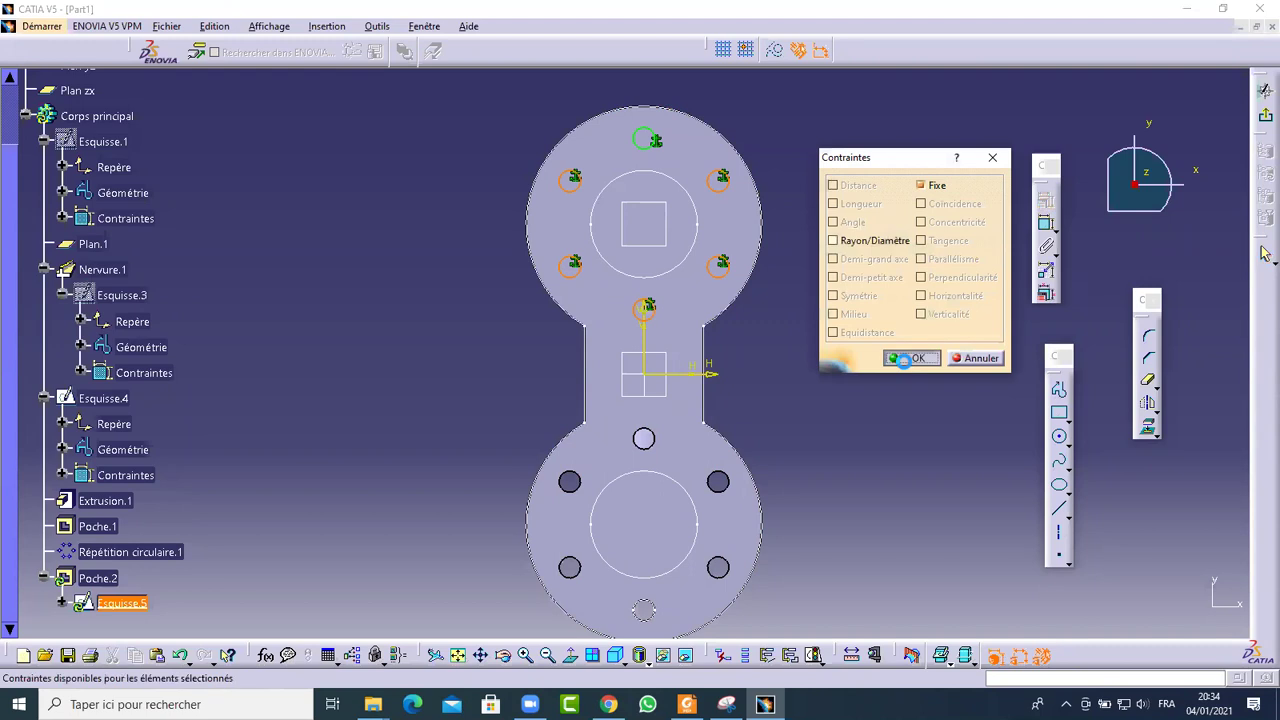
{"action": "left_click", "coordinate": [908, 358]}
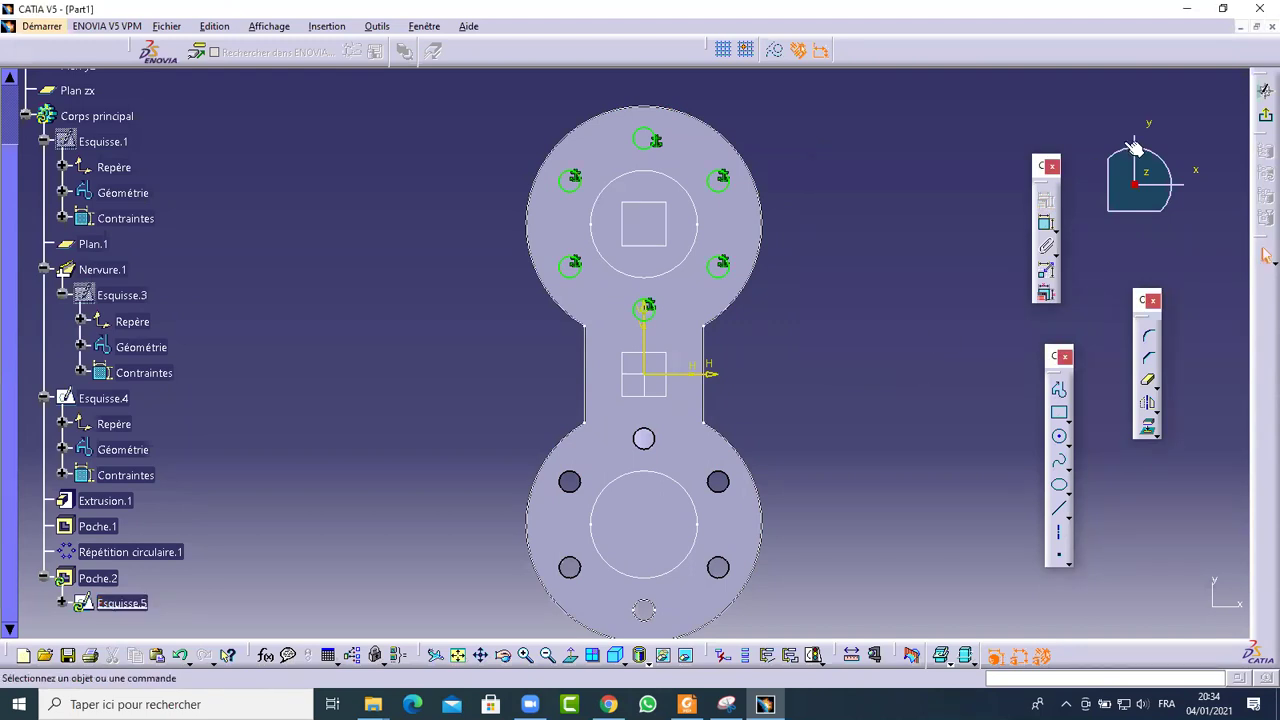
{"action": "left_click", "coordinate": [1264, 117]}
Switch to the PDF drawing in Foxit Reader and check the lower branch and overall height, circling both in red
{"action": "mouse_move", "coordinate": [743, 520]}
{"action": "middle_mouse_down"}
{"action": "mouse_move", "coordinate": [669, 524]}
{"action": "mouse_move", "coordinate": [737, 509]}
{"action": "mouse_move", "coordinate": [667, 367]}
{"action": "mouse_move", "coordinate": [680, 486]}
{"action": "mouse_move", "coordinate": [594, 251]}
{"action": "mouse_move", "coordinate": [474, 177]}
{"action": "mouse_move", "coordinate": [579, 289]}
{"action": "mouse_move", "coordinate": [585, 320]}
{"action": "middle_mouse_up"}
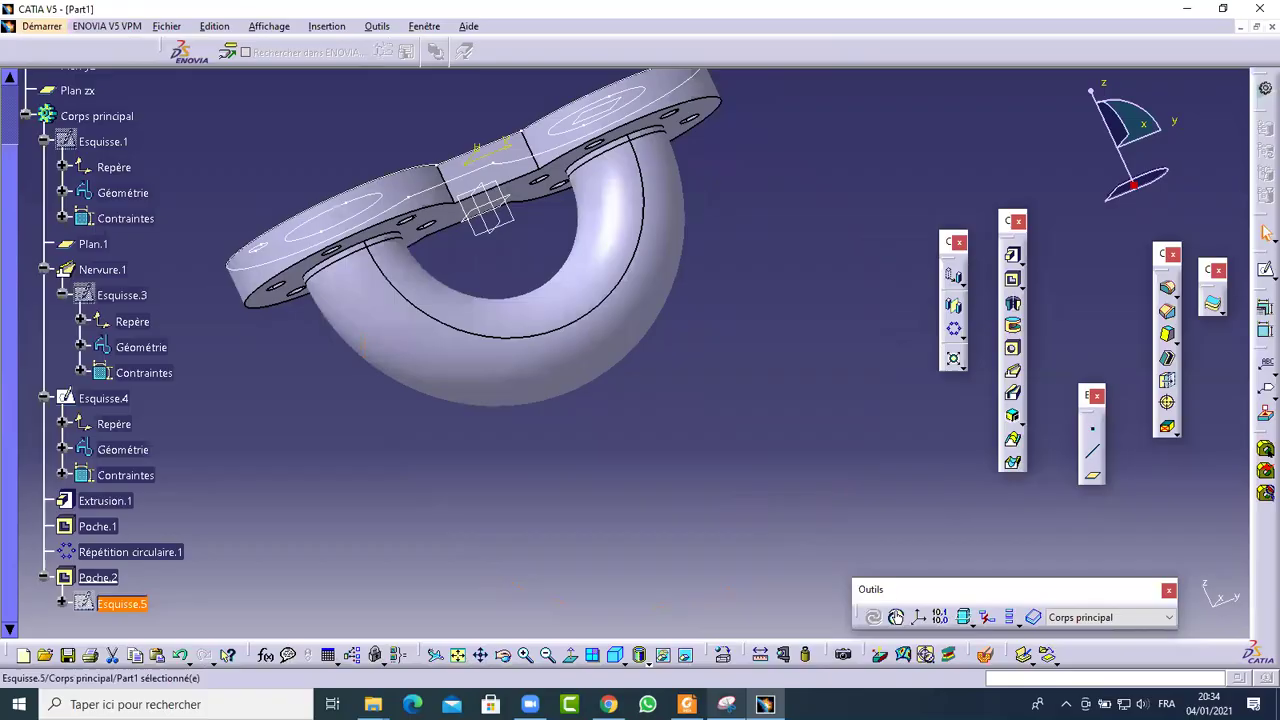
{"action": "left_click", "coordinate": [686, 704]}
{"action": "scroll", "coordinate": [747, 372], "scroll_direction": "down", "scroll_amount": 3}
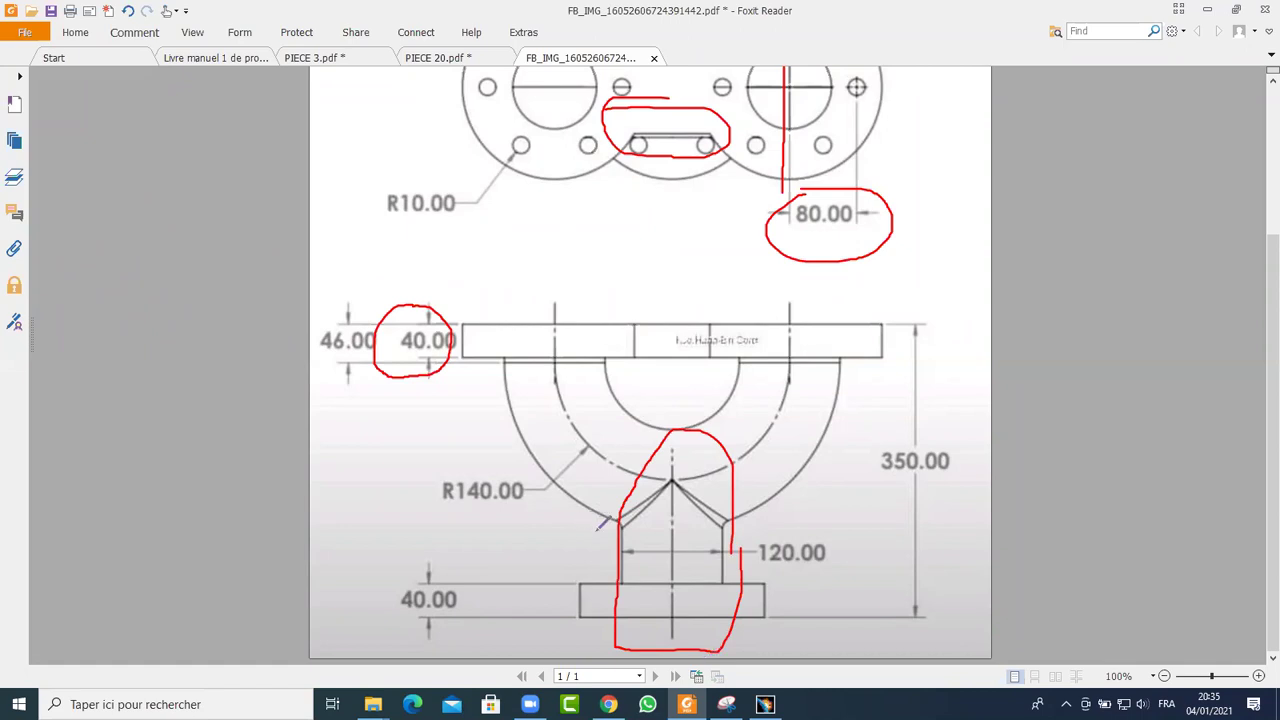
{"action": "key", "text": "ctrl+z"}
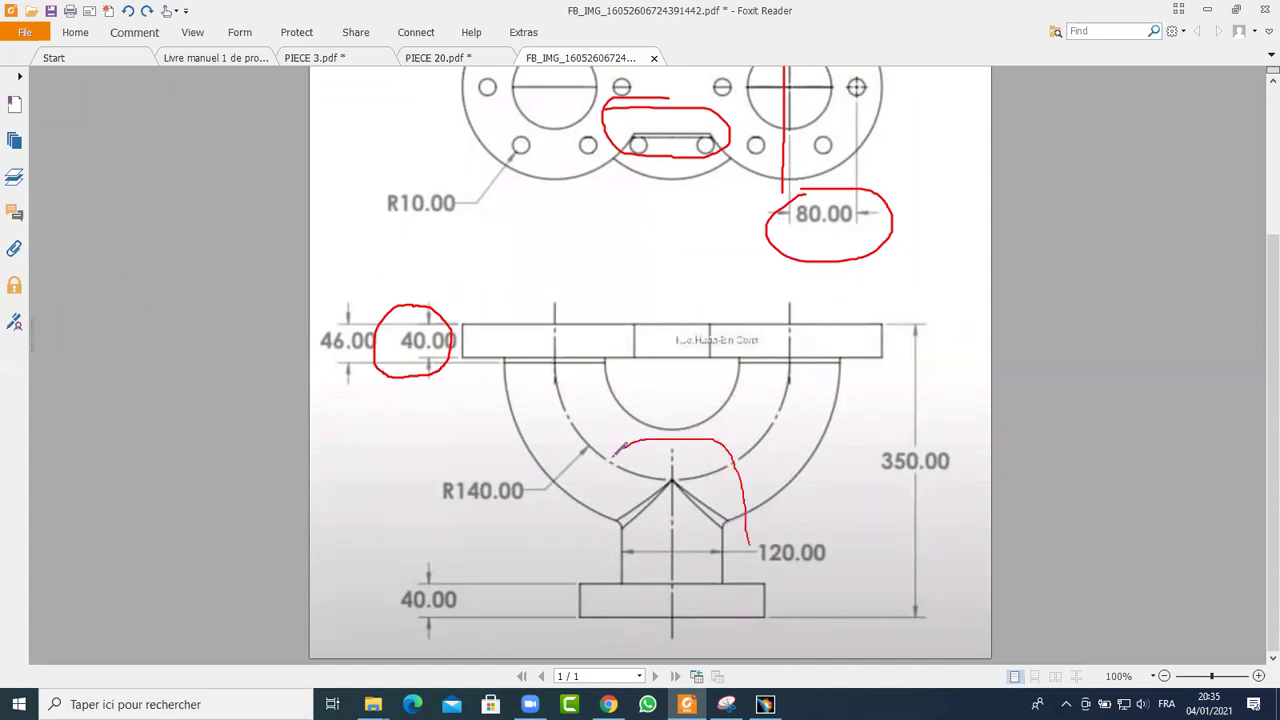
{"action": "left_click_drag", "start_coordinate": [750, 520], "coordinate": [748, 545]}
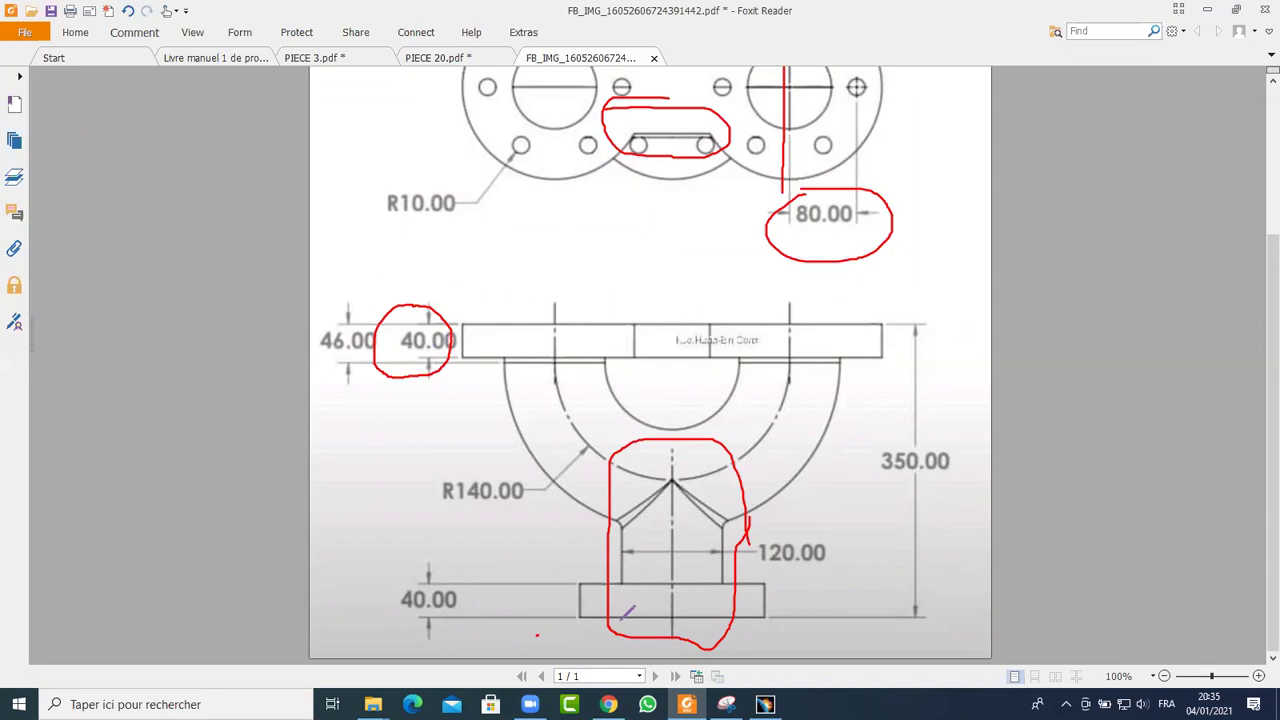
{"action": "mouse_move", "coordinate": [900, 408]}
{"action": "left_mouse_down"}
{"action": "mouse_move", "coordinate": [873, 503]}
{"action": "mouse_move", "coordinate": [973, 451]}
{"action": "mouse_move", "coordinate": [880, 424]}
{"action": "left_mouse_up"}
Switch back to CATIA V5 and start a new offset (Décalé) plane with the plate's top face as its reference
{"action": "key", "text": "alt+Tab"}
{"action": "middle_click_drag", "start_coordinate": [680, 266], "coordinate": [760, 430]}
{"action": "left_click", "coordinate": [1093, 478]}
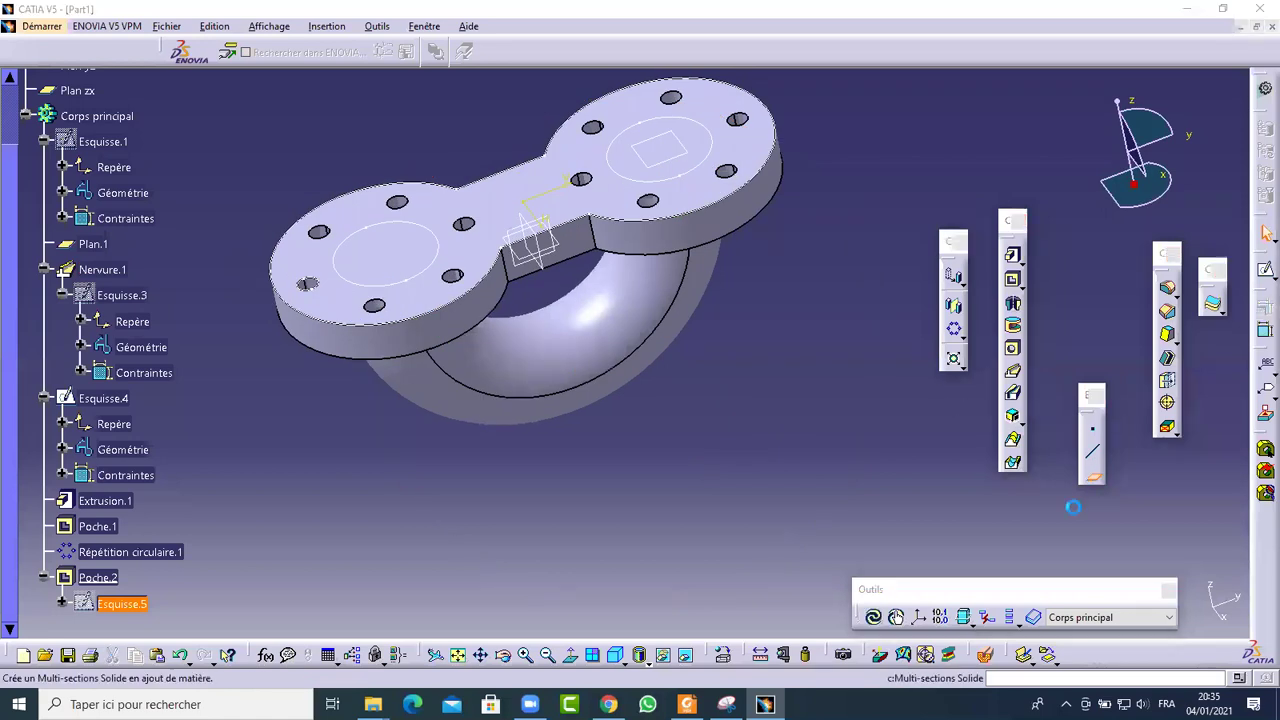
{"action": "left_click", "coordinate": [745, 391]}
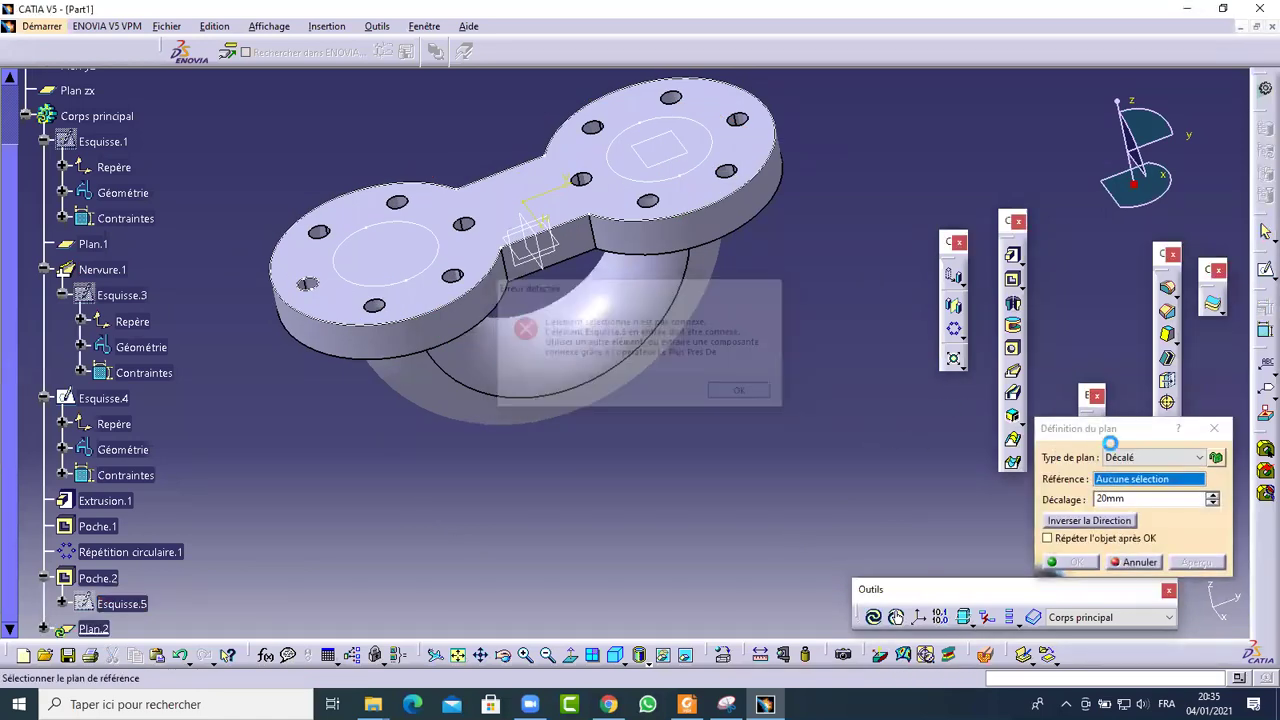
{"action": "left_click", "coordinate": [1160, 457]}
{"action": "left_click", "coordinate": [1143, 474]}
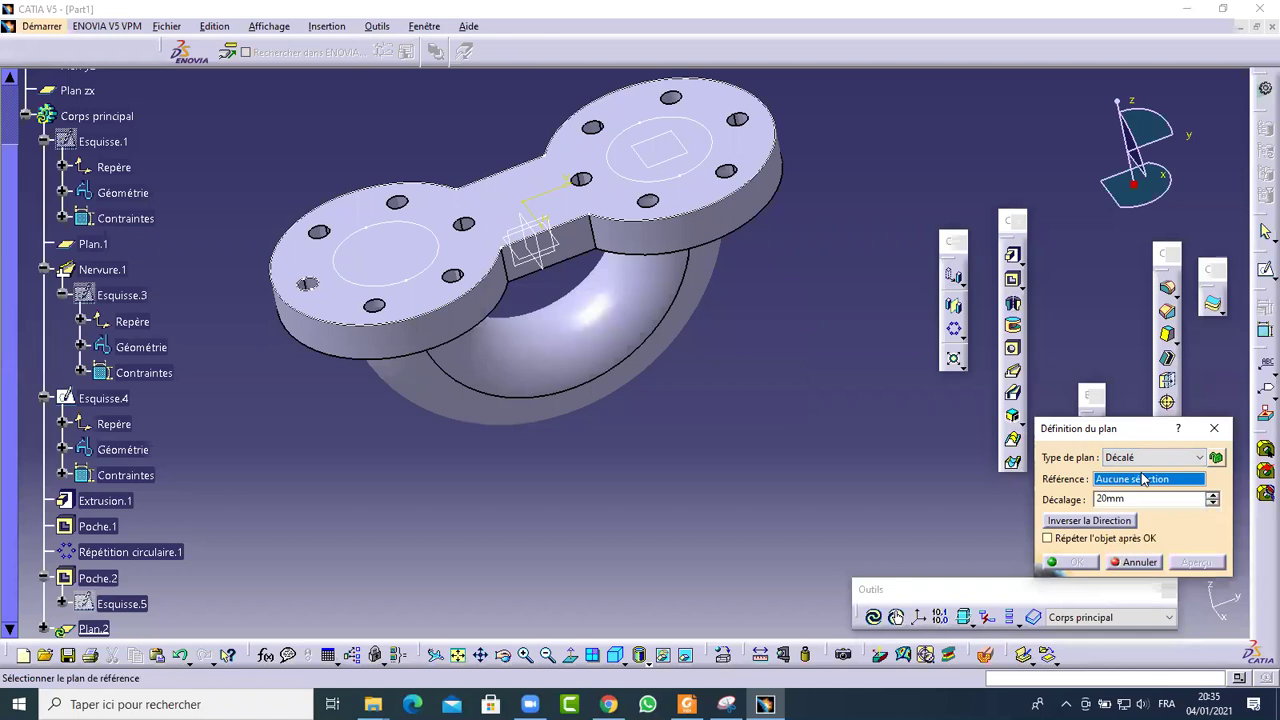
{"action": "left_click", "coordinate": [532, 183]}
Set the plane's offset to 350 mm, reverse its direction to lie below the pipe, and create it
{"action": "middle_click_drag", "start_coordinate": [696, 392], "coordinate": [600, 260]}
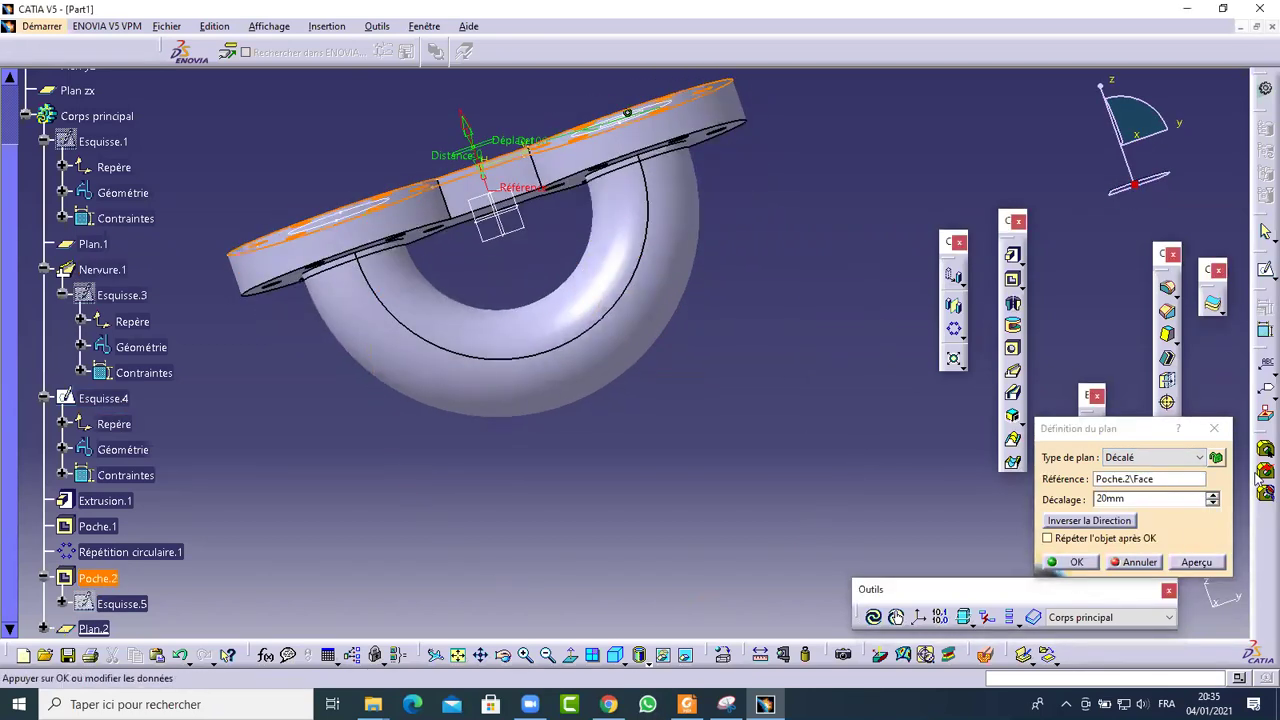
{"action": "type", "text": "3"}
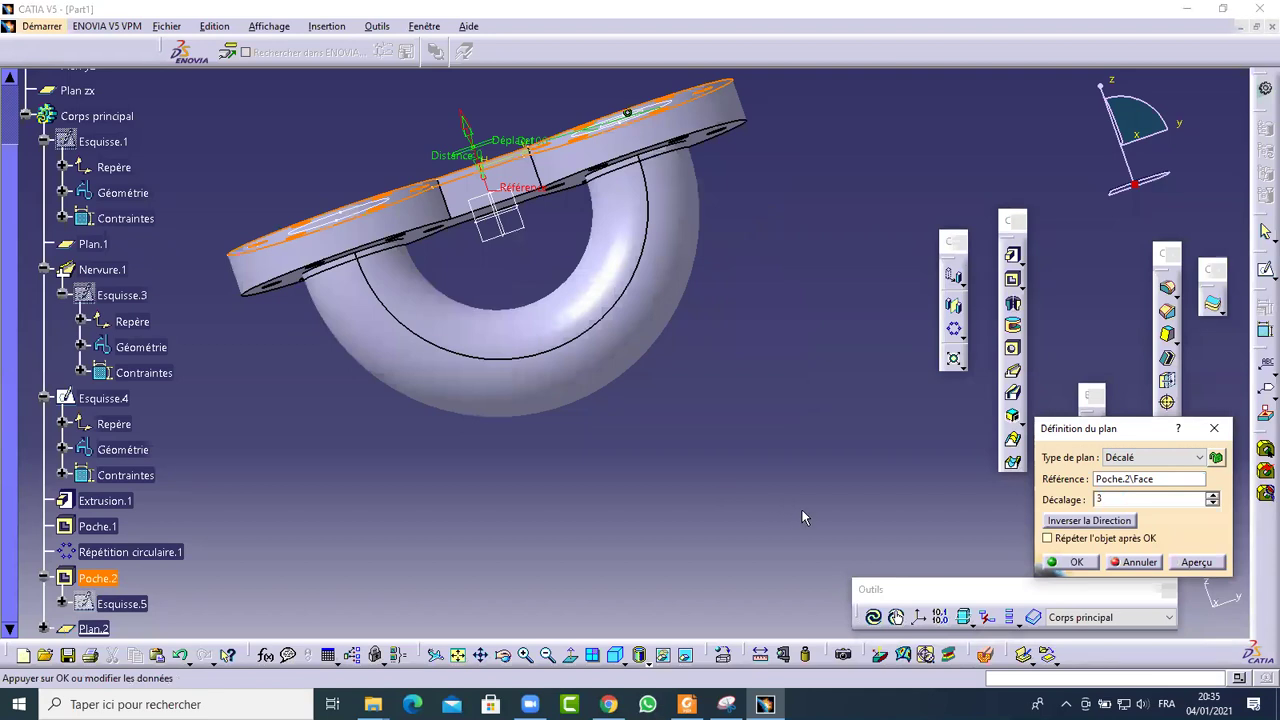
{"action": "type", "text": "50"}
{"action": "key", "text": "Return"}
{"action": "middle_click_drag", "start_coordinate": [737, 340], "coordinate": [736, 378]}
{"action": "left_click", "coordinate": [1056, 522]}
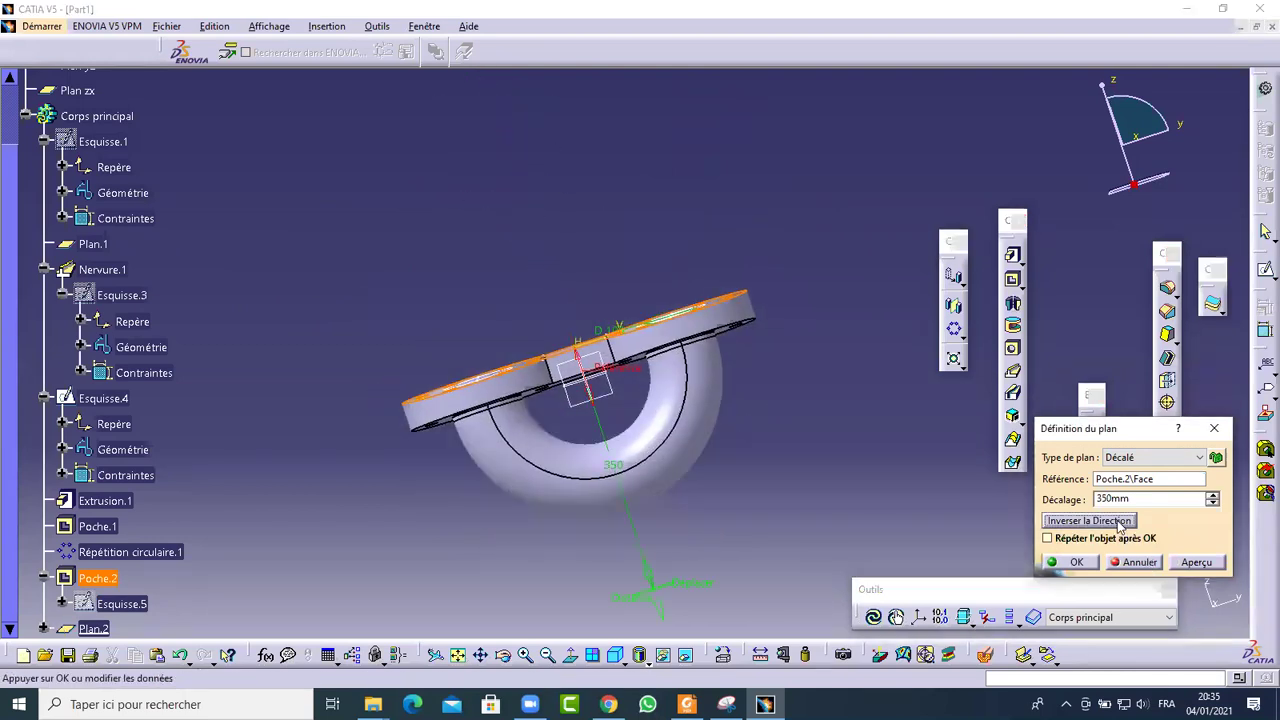
{"action": "left_click", "coordinate": [1072, 563]}
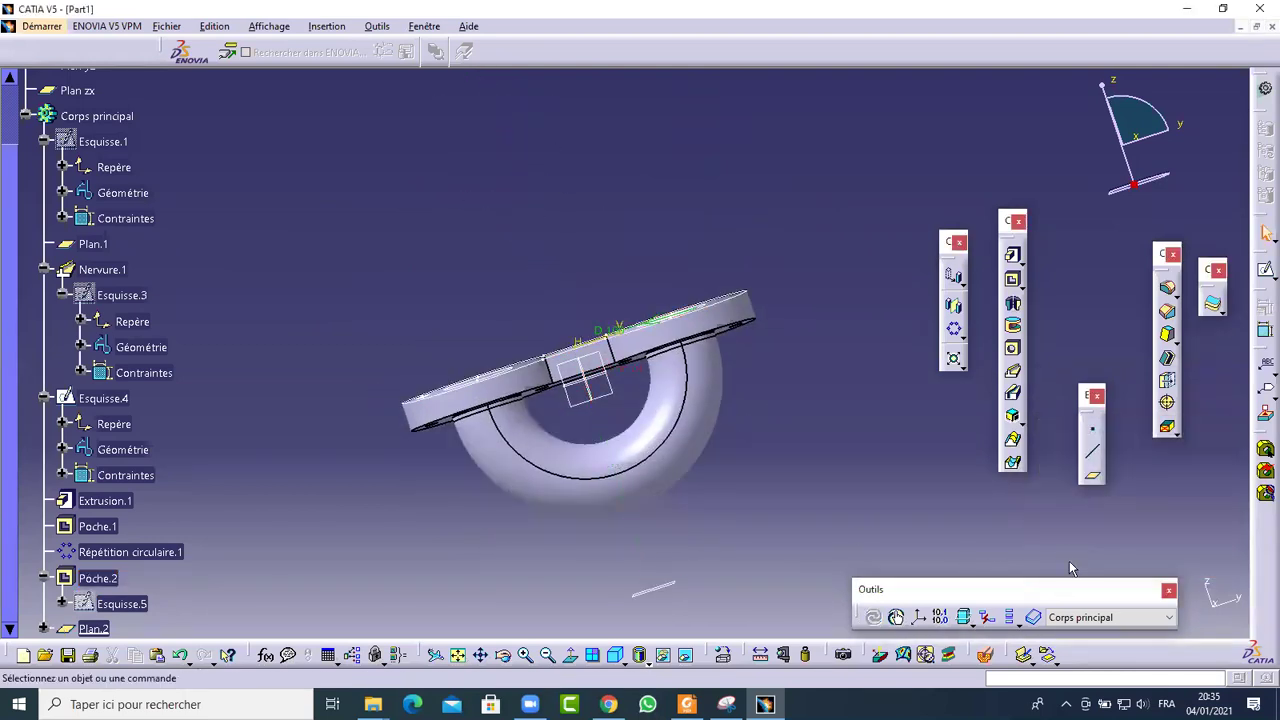
Open a new sketch on the offset plane below the pipe and bring the whole part into view
{"action": "mouse_move", "coordinate": [786, 517]}
{"action": "middle_mouse_down"}
{"action": "mouse_move", "coordinate": [622, 428]}
{"action": "mouse_move", "coordinate": [720, 528]}
{"action": "mouse_move", "coordinate": [780, 500]}
{"action": "middle_mouse_up"}
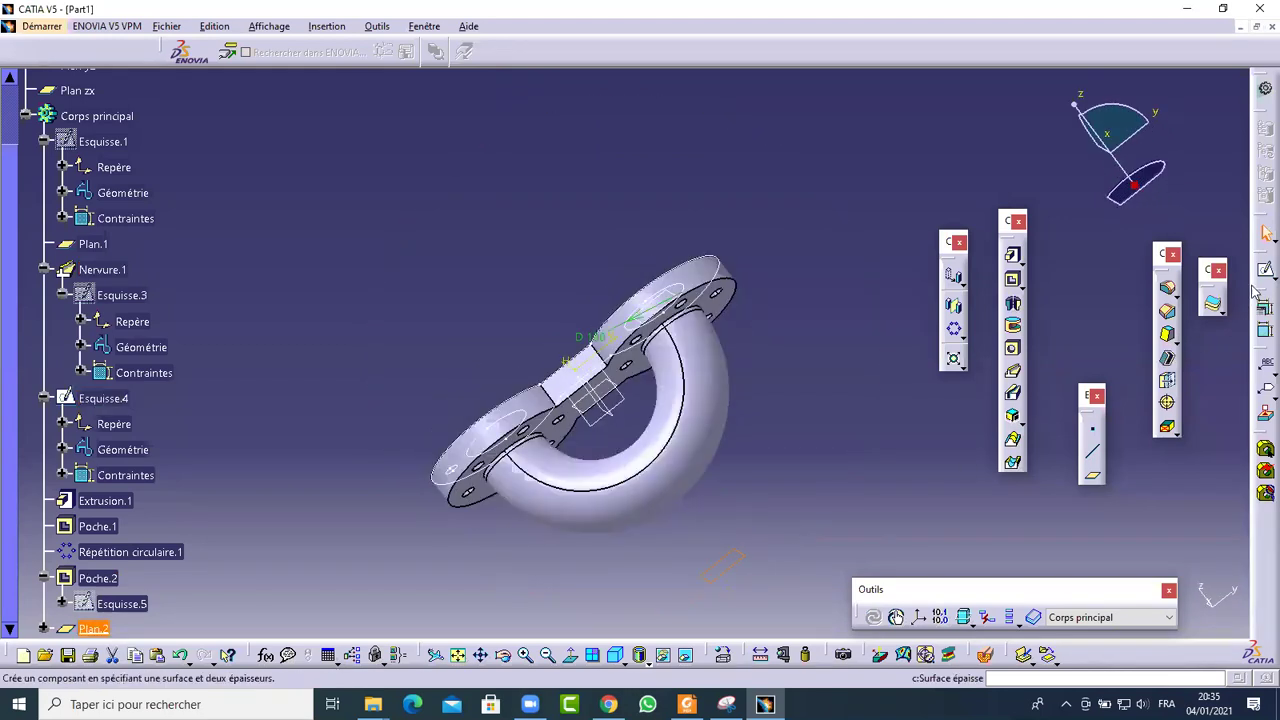
{"action": "left_click", "coordinate": [1265, 269]}
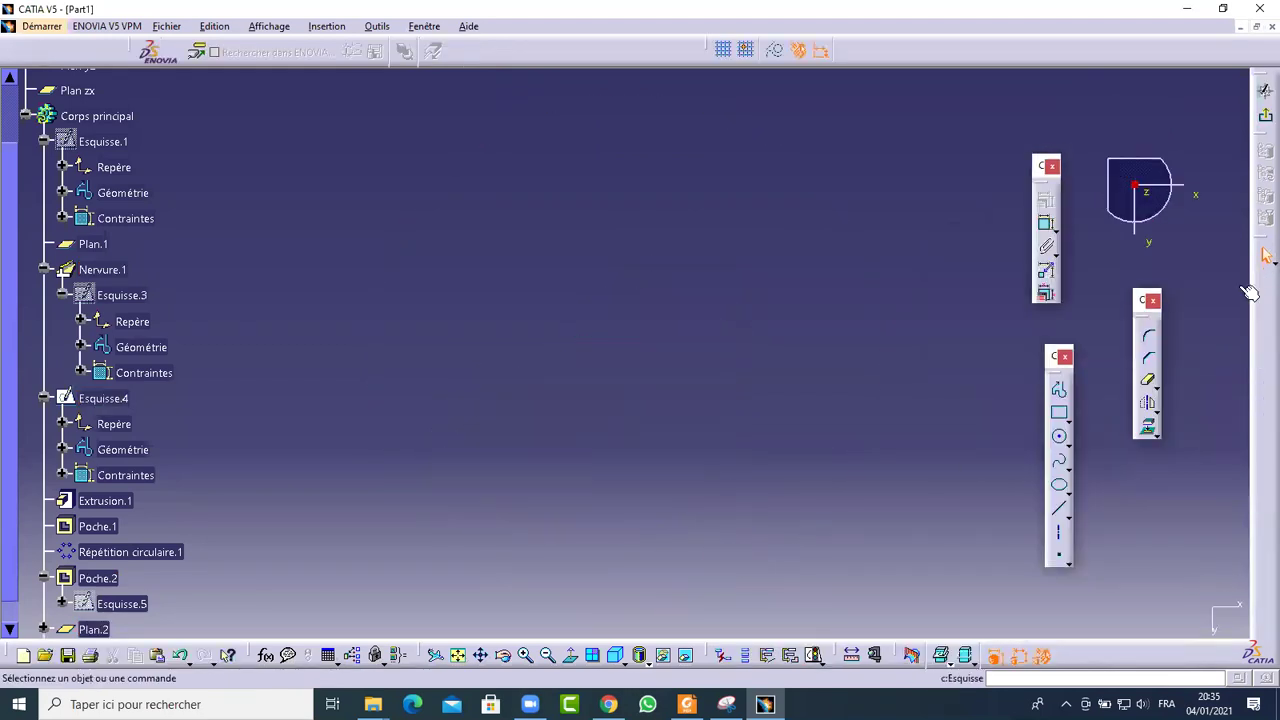
{"action": "left_click", "coordinate": [459, 655]}
{"action": "mouse_move", "coordinate": [640, 400]}
{"action": "middle_mouse_down", "text": "ctrl"}
{"action": "mouse_move", "coordinate": [766, 523]}
{"action": "mouse_move", "coordinate": [802, 466]}
{"action": "mouse_move", "coordinate": [810, 494]}
{"action": "middle_mouse_up", "text": "ctrl"}
Switch to the PDF drawing, circle the lower branch's width dimension in red, and check the top view
{"action": "left_click", "coordinate": [686, 704]}
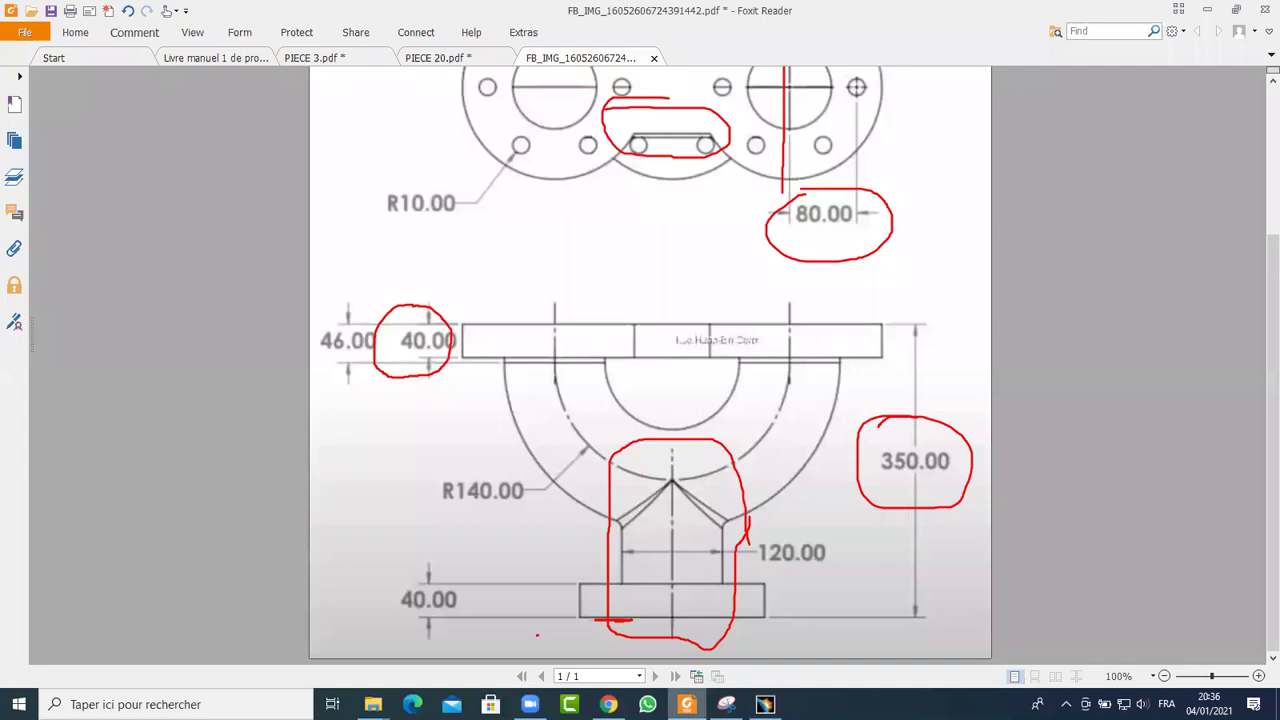
{"action": "mouse_move", "coordinate": [821, 523]}
{"action": "left_mouse_down"}
{"action": "mouse_move", "coordinate": [751, 515]}
{"action": "mouse_move", "coordinate": [743, 558]}
{"action": "mouse_move", "coordinate": [808, 570]}
{"action": "mouse_move", "coordinate": [834, 525]}
{"action": "mouse_move", "coordinate": [797, 516]}
{"action": "left_mouse_up"}
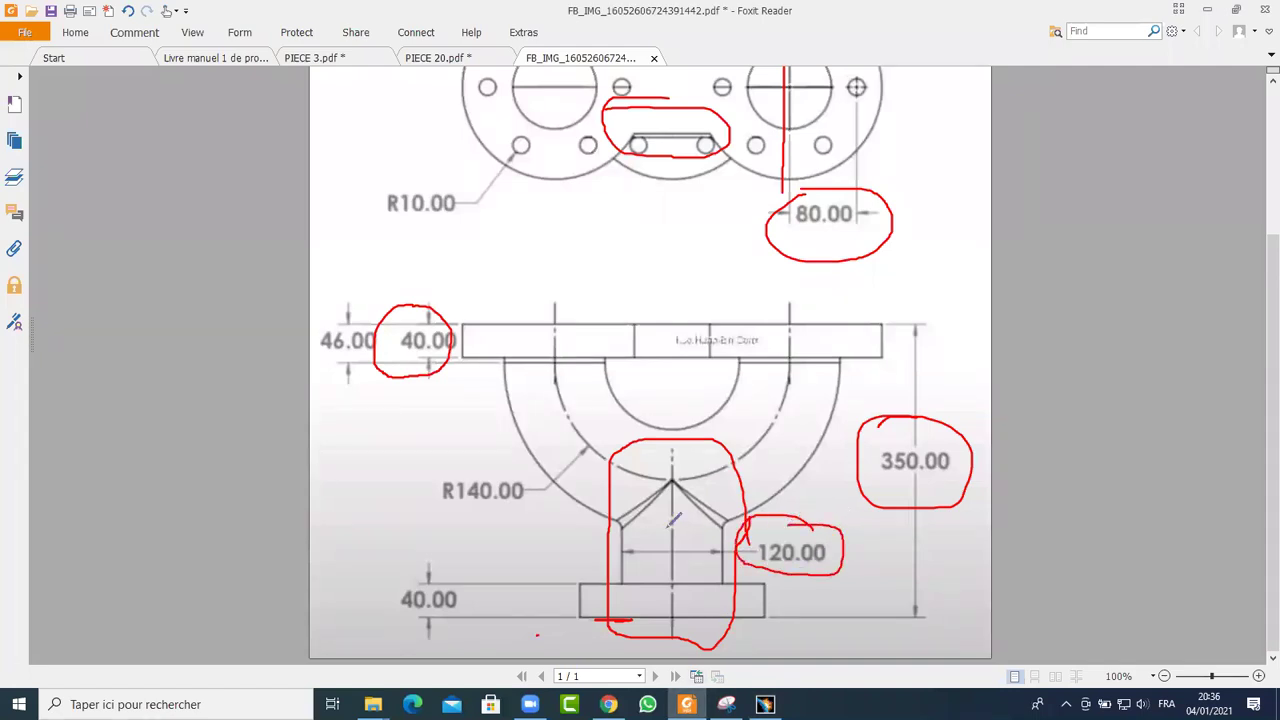
{"action": "scroll", "coordinate": [675, 518], "scroll_direction": "up", "scroll_amount": 4}
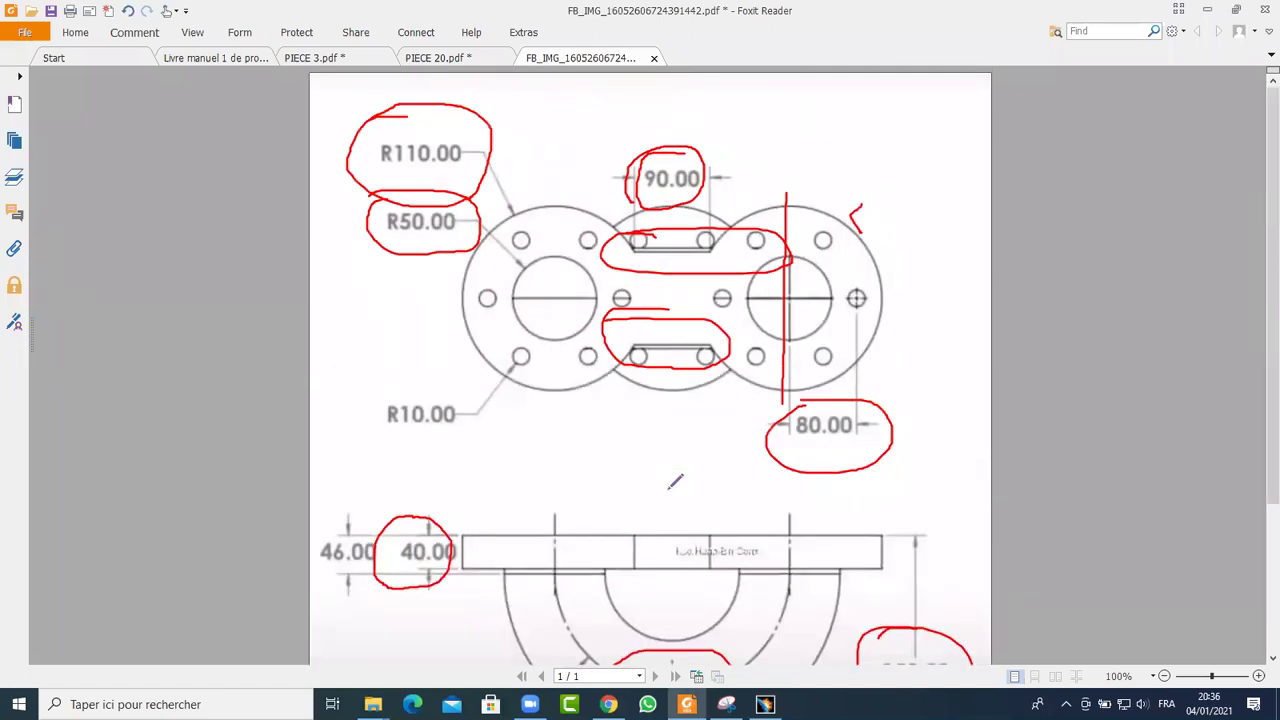
Circle the left pipe arm in the front view and the R50.00 bore radius in the top view in red
{"action": "middle_click", "coordinate": [672, 489]}
{"action": "middle_click", "coordinate": [670, 489]}
{"action": "scroll", "coordinate": [751, 611], "scroll_direction": "down", "scroll_amount": 4}
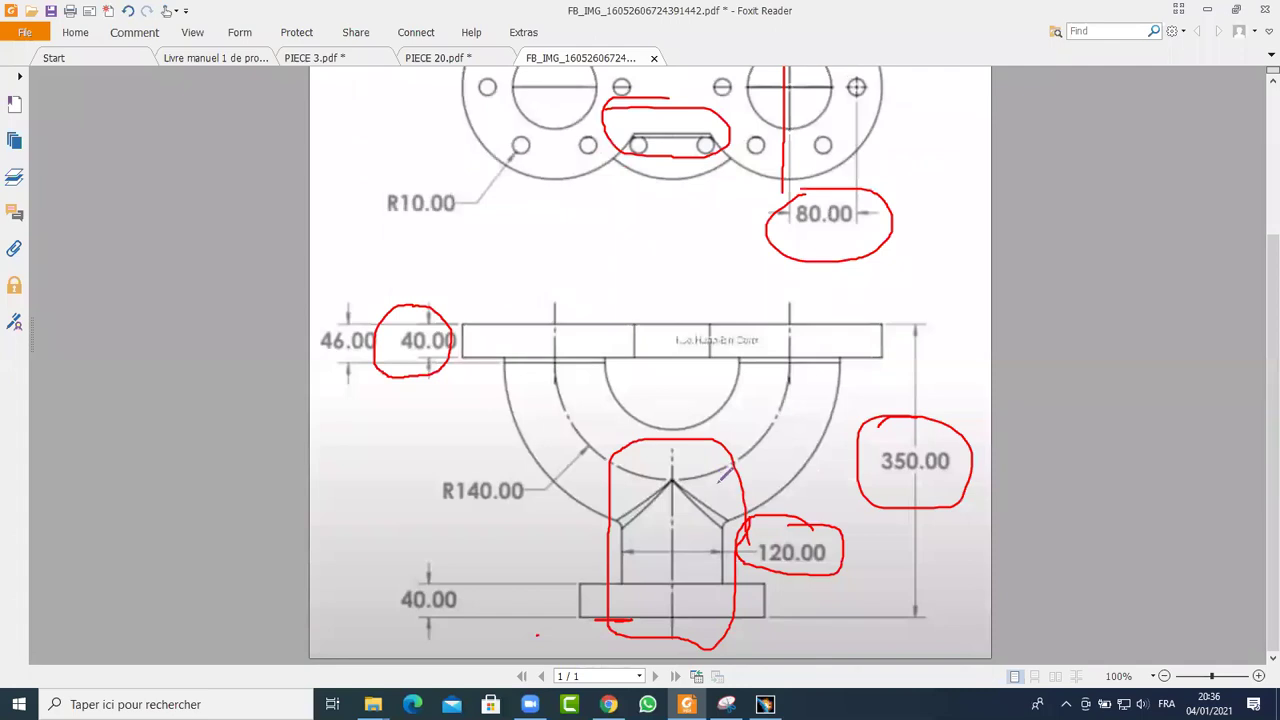
{"action": "scroll", "coordinate": [712, 443], "scroll_direction": "up", "scroll_amount": 4}
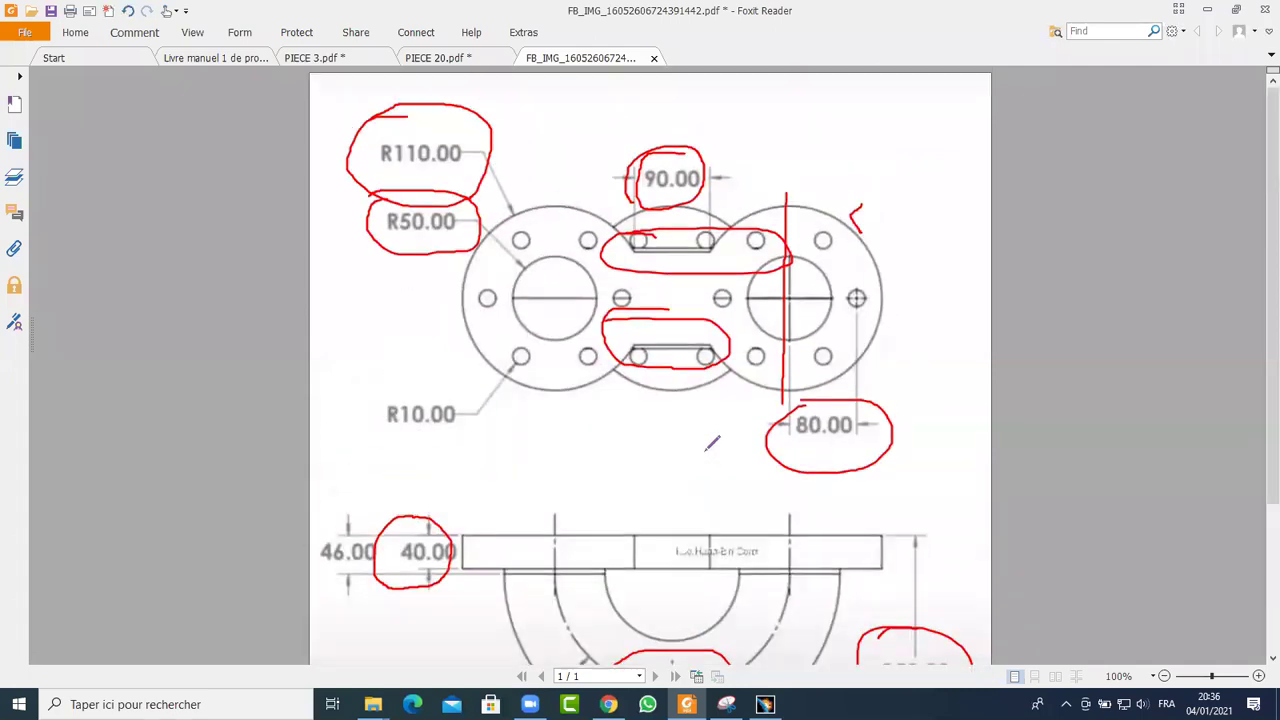
{"action": "scroll", "coordinate": [622, 479], "scroll_direction": "down", "scroll_amount": 3}
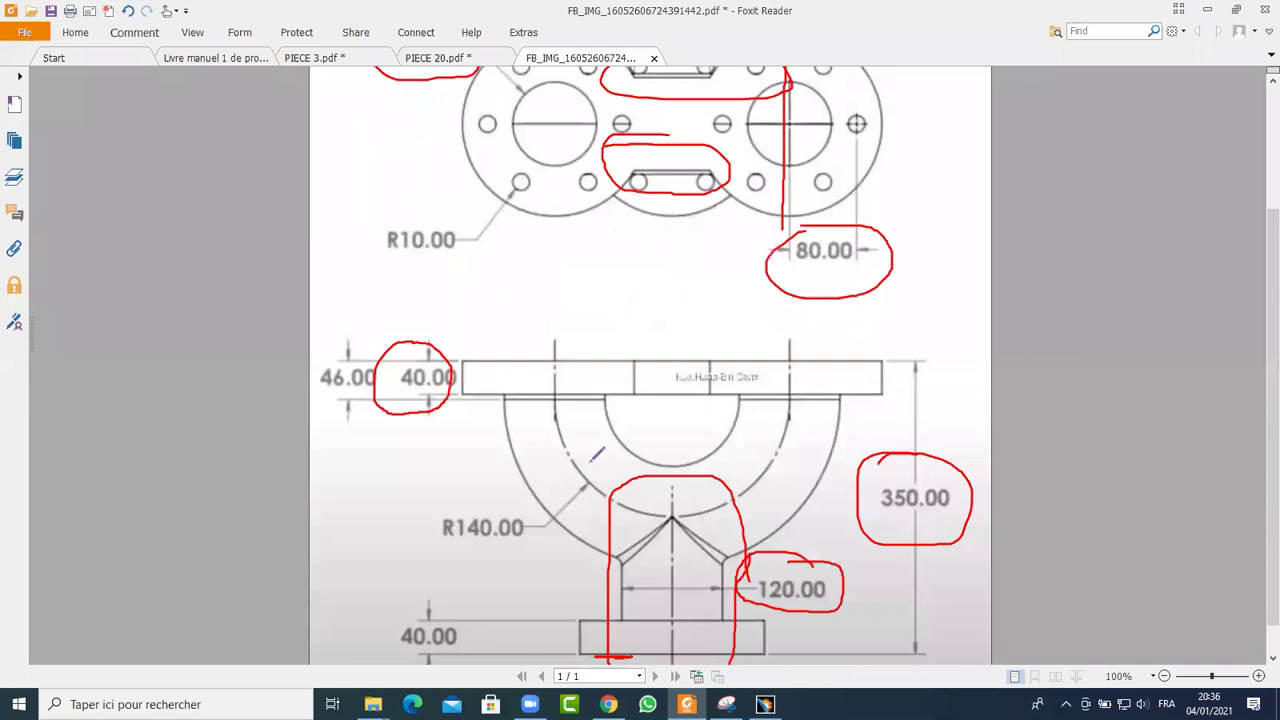
{"action": "mouse_move", "coordinate": [625, 420]}
{"action": "left_mouse_down"}
{"action": "mouse_move", "coordinate": [480, 454]}
{"action": "mouse_move", "coordinate": [504, 487]}
{"action": "mouse_move", "coordinate": [594, 483]}
{"action": "mouse_move", "coordinate": [630, 433]}
{"action": "mouse_move", "coordinate": [621, 407]}
{"action": "mouse_move", "coordinate": [573, 407]}
{"action": "left_mouse_up"}
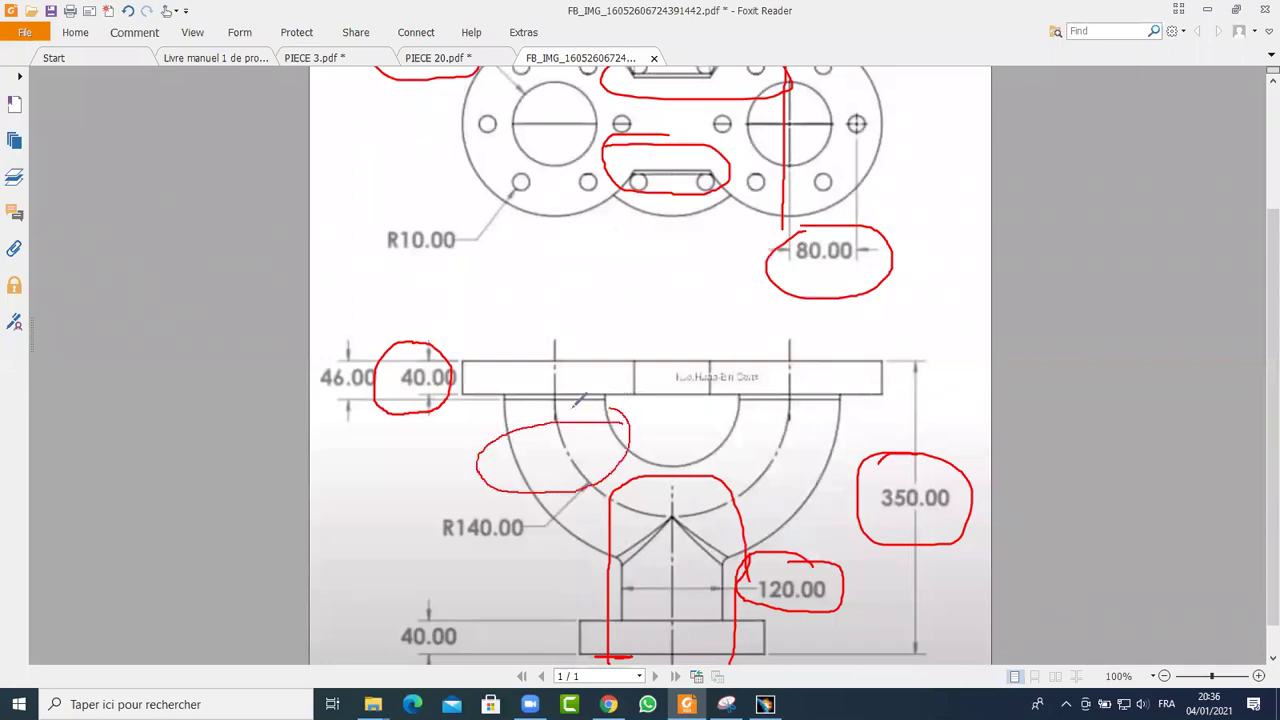
{"action": "scroll", "coordinate": [561, 332], "scroll_direction": "up", "scroll_amount": 3}
{"action": "mouse_move", "coordinate": [440, 181]}
{"action": "left_mouse_down"}
{"action": "mouse_move", "coordinate": [398, 262]}
{"action": "mouse_move", "coordinate": [467, 225]}
{"action": "mouse_move", "coordinate": [446, 181]}
{"action": "left_mouse_up"}
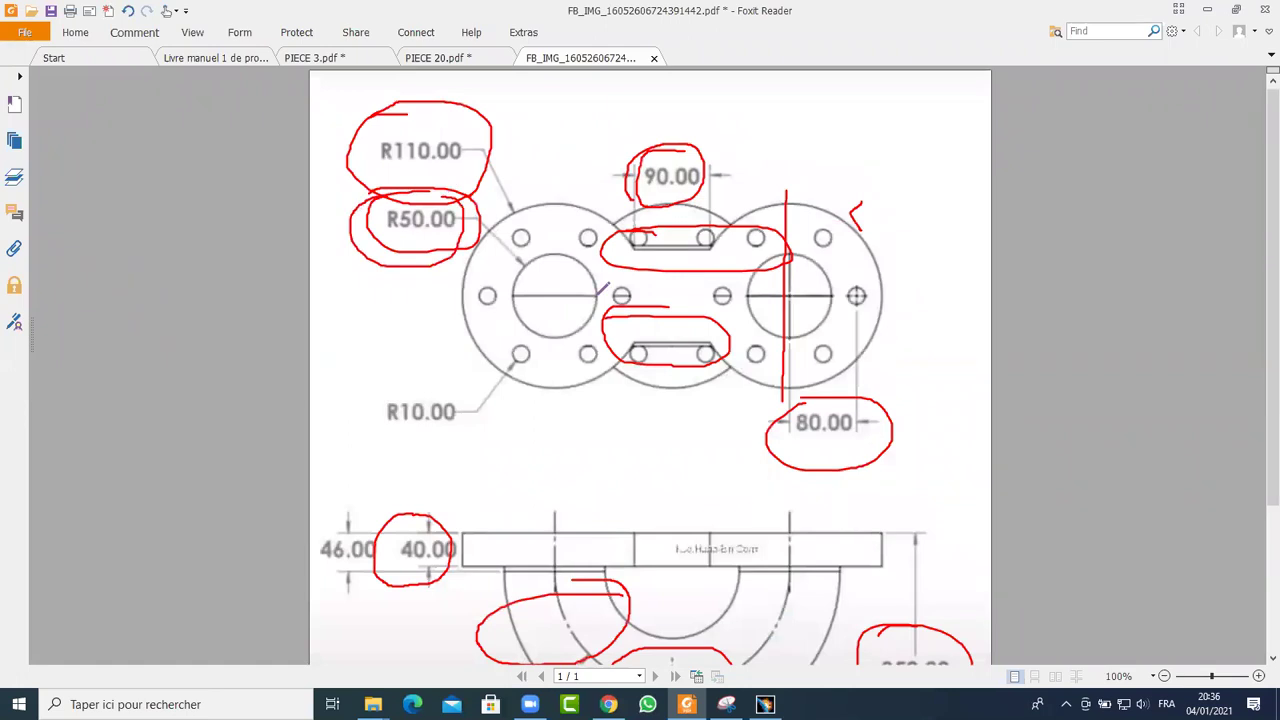
{"action": "scroll", "coordinate": [600, 295], "scroll_direction": "down", "scroll_amount": 4}
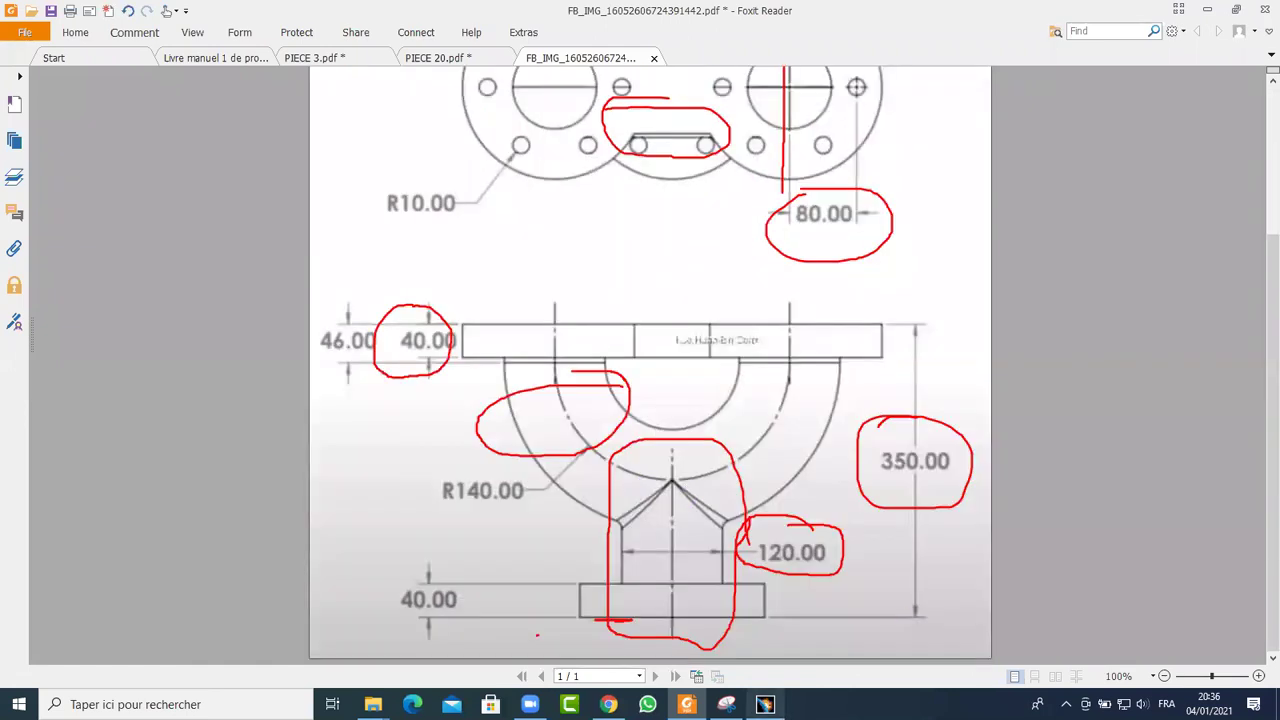
Switch back to CATIA V5 and sketch a circle centred on the sketch origin, constraining its diameter to 120 mm
{"action": "key", "text": "alt+Tab"}
{"action": "left_click", "coordinate": [1059, 436]}
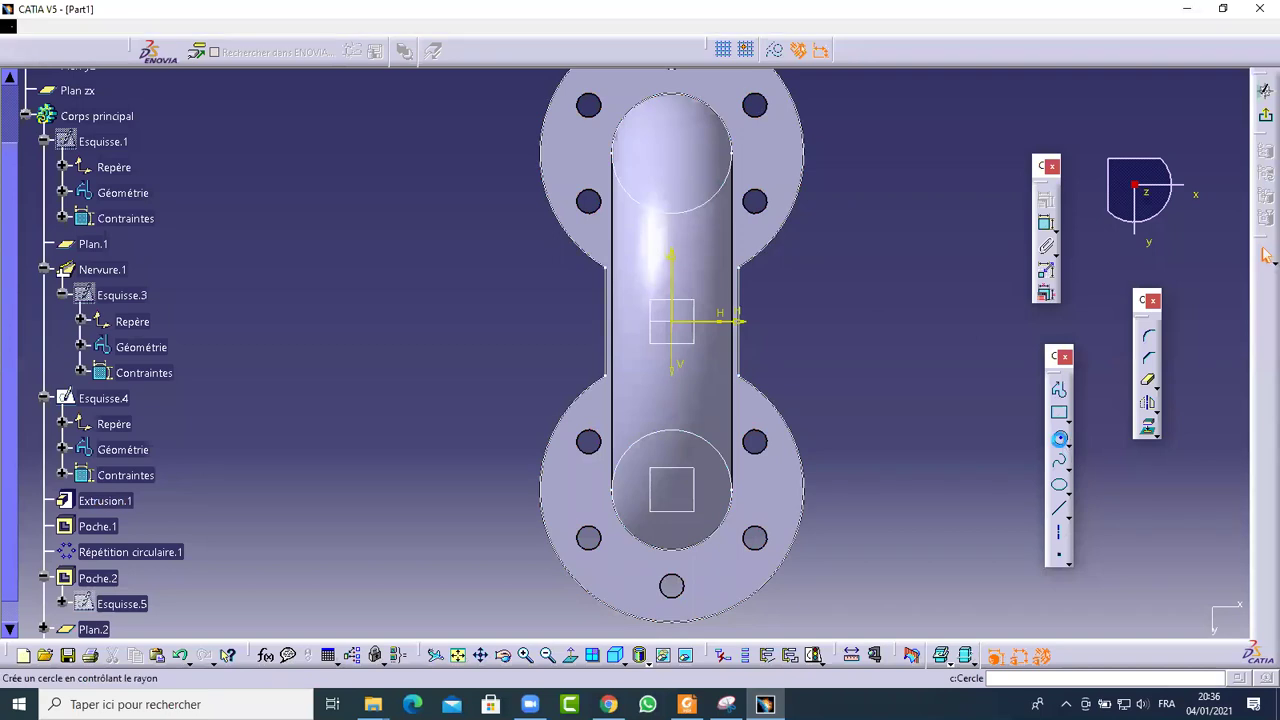
{"action": "left_click", "coordinate": [677, 321]}
{"action": "left_click", "coordinate": [780, 363]}
{"action": "left_click", "coordinate": [1045, 225]}
{"action": "double_click", "coordinate": [982, 260]}
{"action": "type", "text": "12"}
{"action": "key", "text": "Return"}
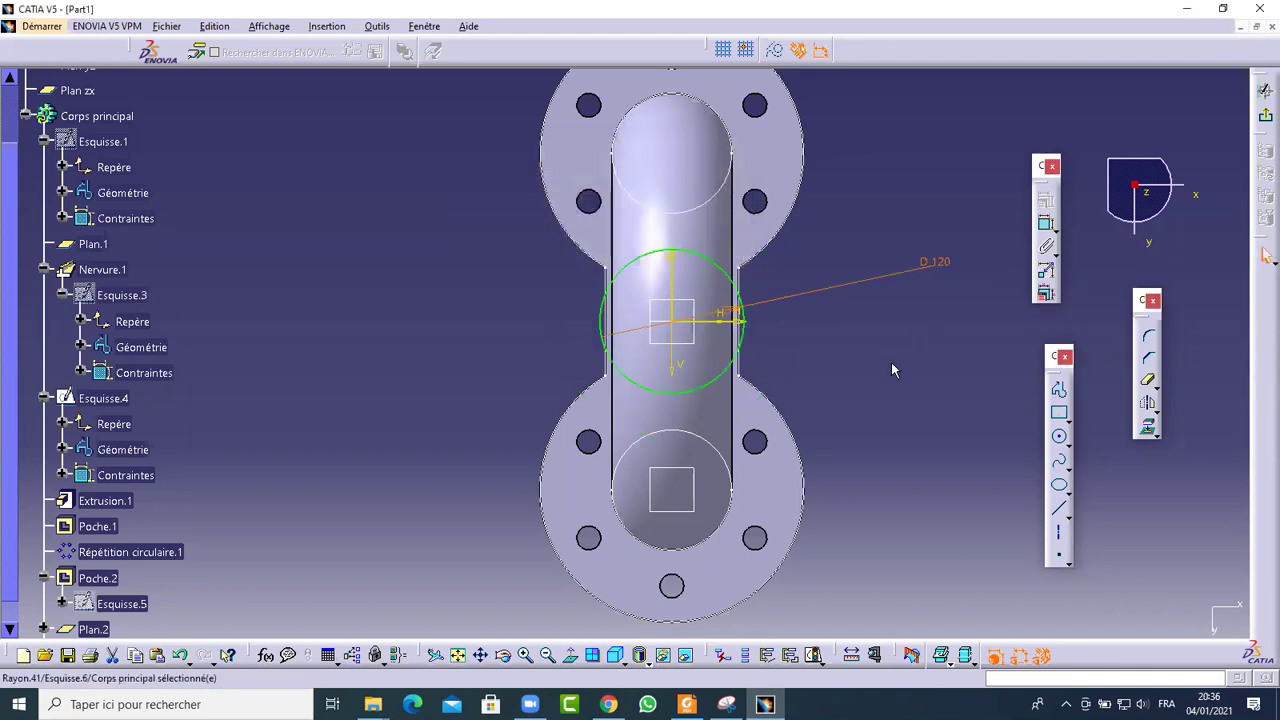
{"action": "mouse_move", "coordinate": [454, 305]}
{"action": "middle_mouse_down"}
{"action": "mouse_move", "coordinate": [912, 296]}
{"action": "mouse_move", "coordinate": [933, 316]}
{"action": "mouse_move", "coordinate": [773, 318]}
{"action": "middle_mouse_up"}
{"action": "left_click", "coordinate": [570, 655]}
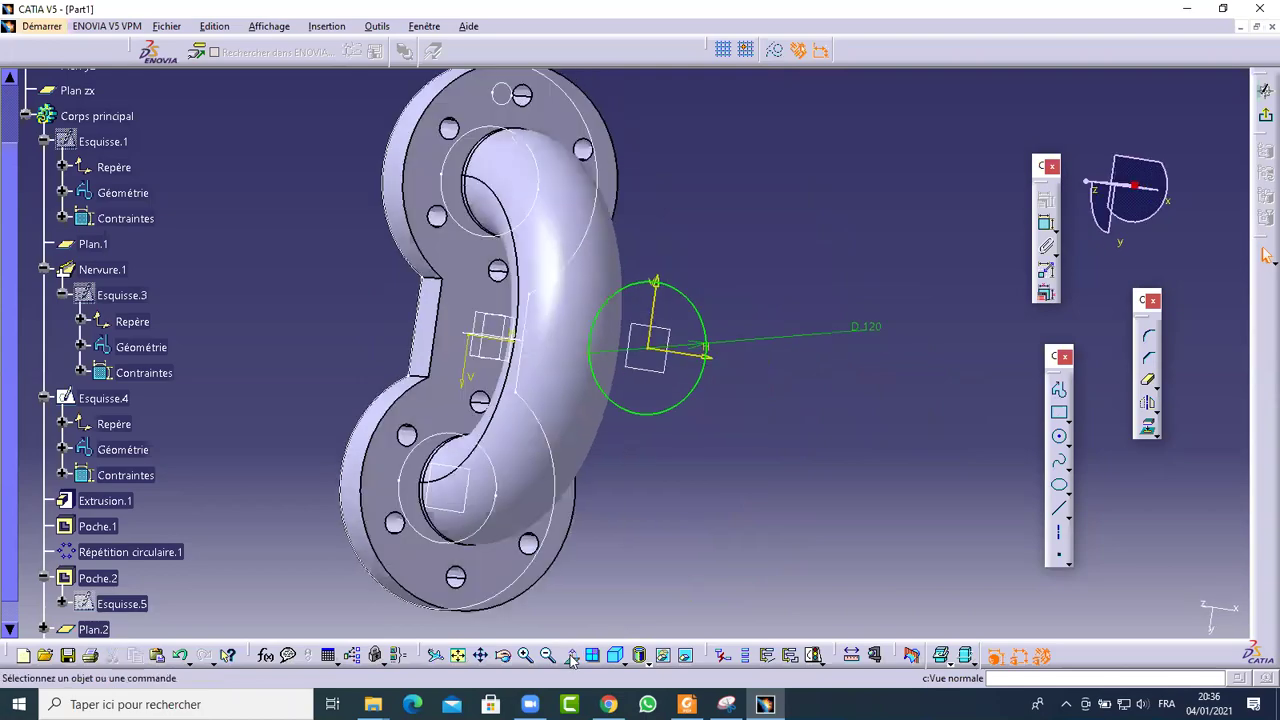
Switch to the PDF drawing and examine the radii in the top view against the pipe in the front view
{"action": "left_click", "coordinate": [687, 704]}
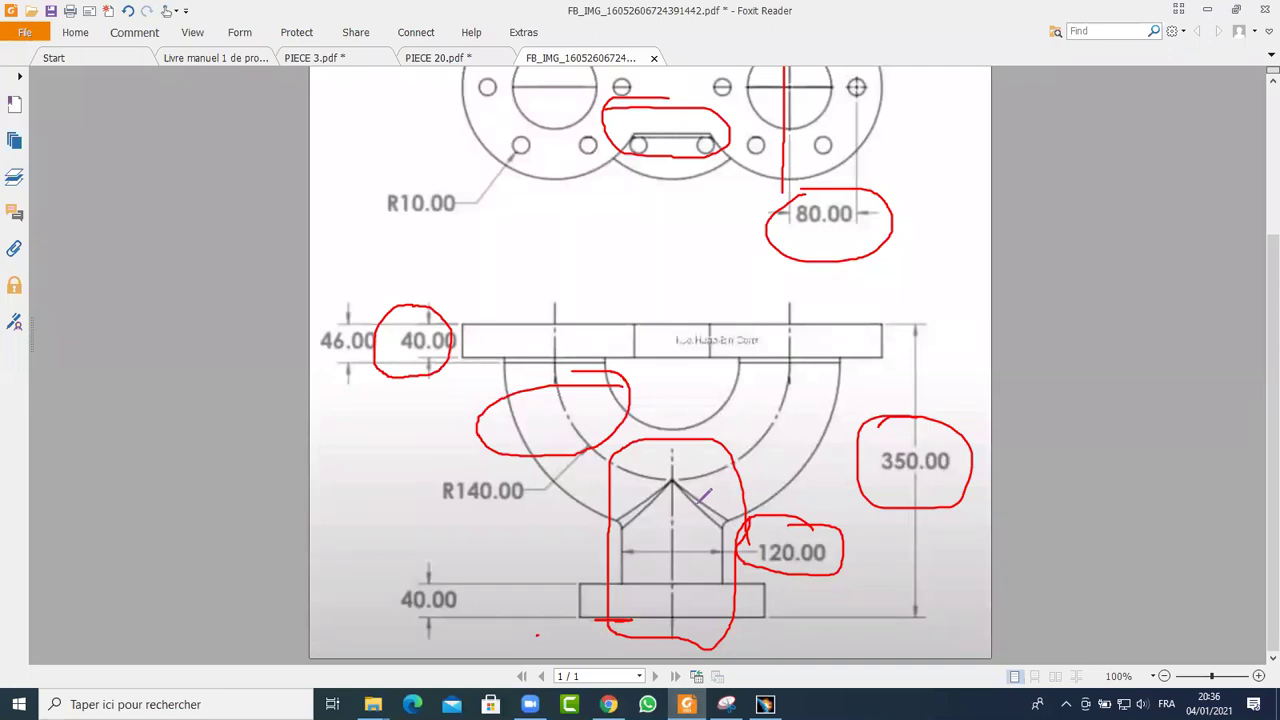
{"action": "scroll", "coordinate": [706, 505], "scroll_direction": "up", "scroll_amount": 4}
{"action": "middle_click", "coordinate": [705, 478]}
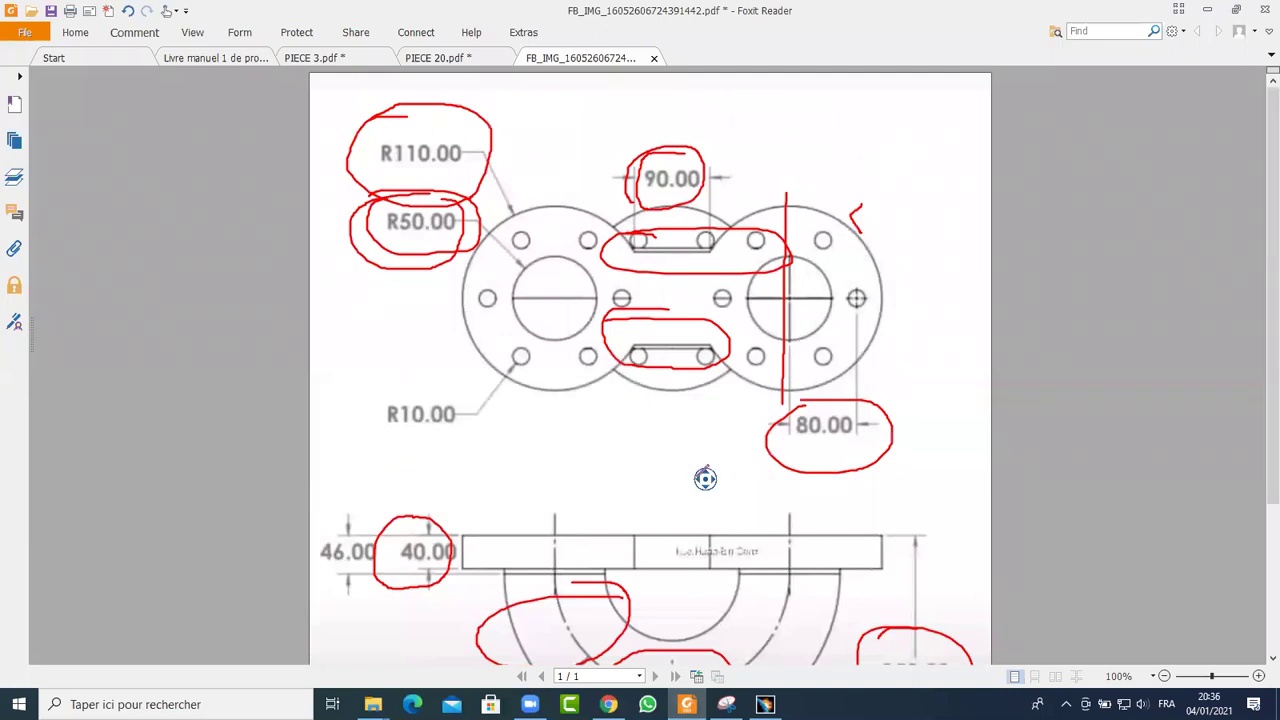
{"action": "middle_click", "coordinate": [704, 503]}
{"action": "middle_click", "coordinate": [637, 412]}
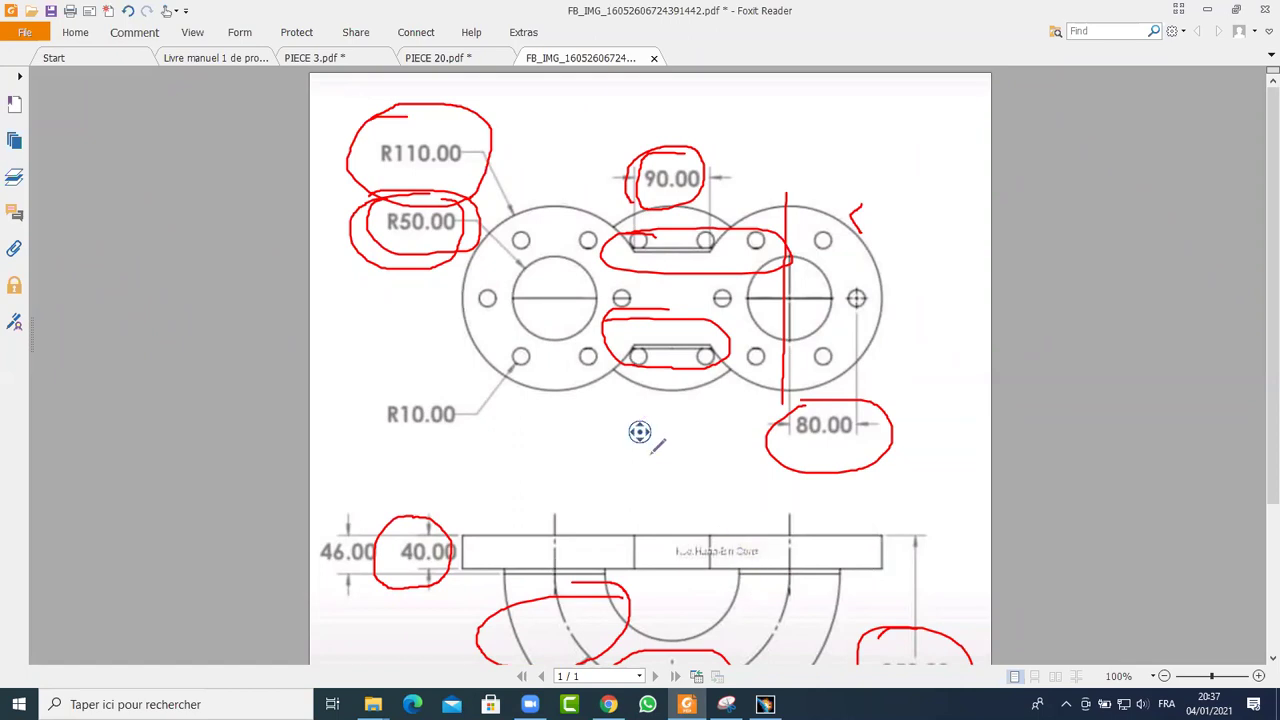
{"action": "middle_click", "coordinate": [640, 415]}
{"action": "middle_click", "coordinate": [662, 458]}
{"action": "middle_click", "coordinate": [658, 438]}
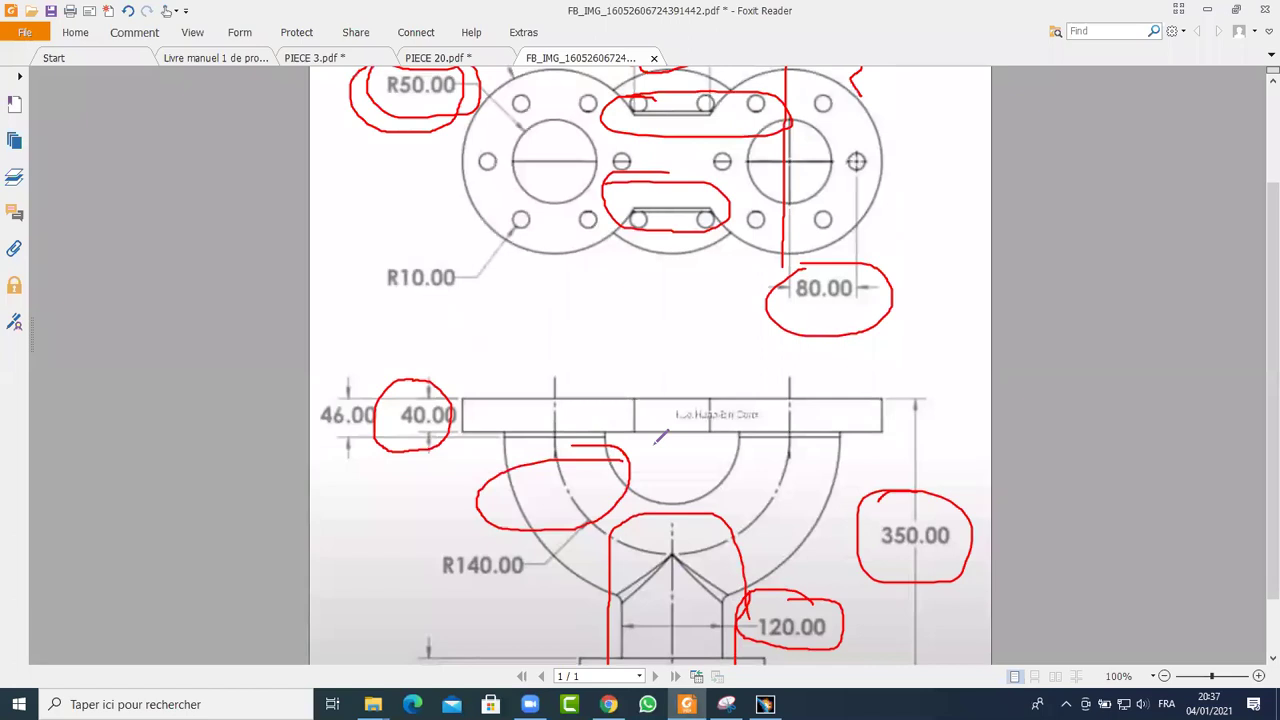
{"action": "middle_click", "coordinate": [607, 360]}
{"action": "middle_click", "coordinate": [787, 350]}
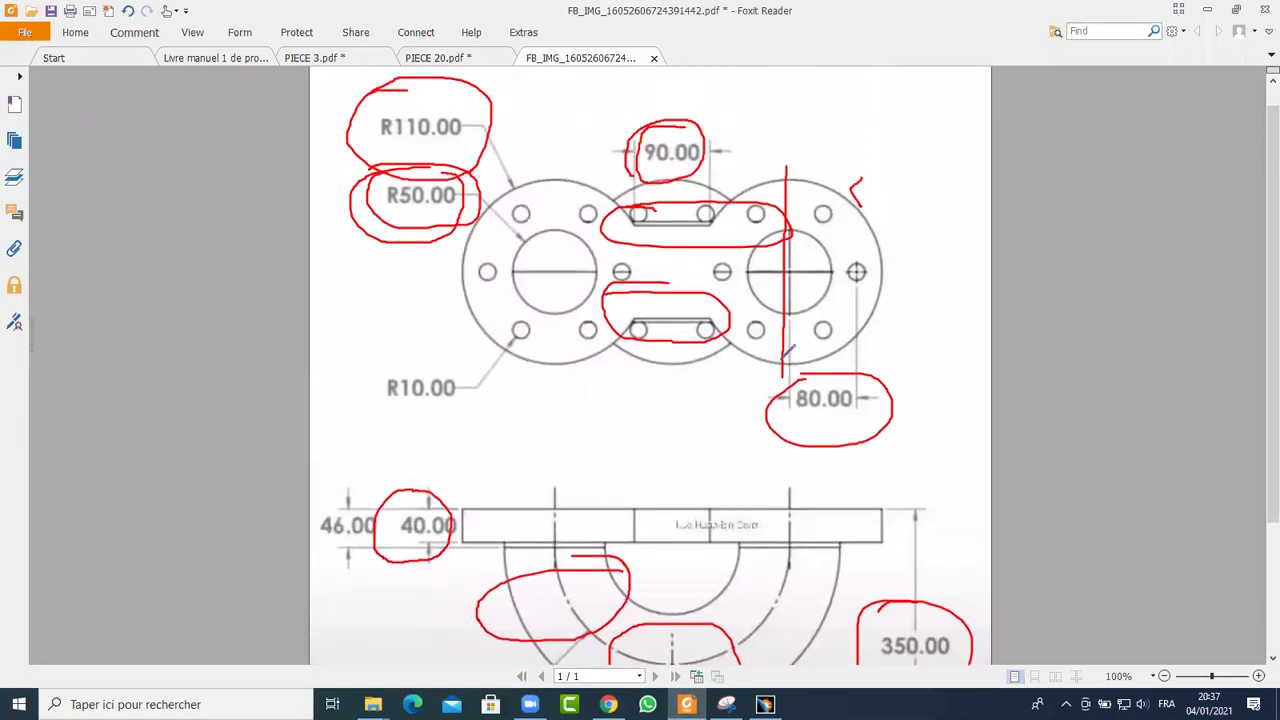
{"action": "middle_click", "coordinate": [591, 378]}
{"action": "middle_click", "coordinate": [591, 394]}
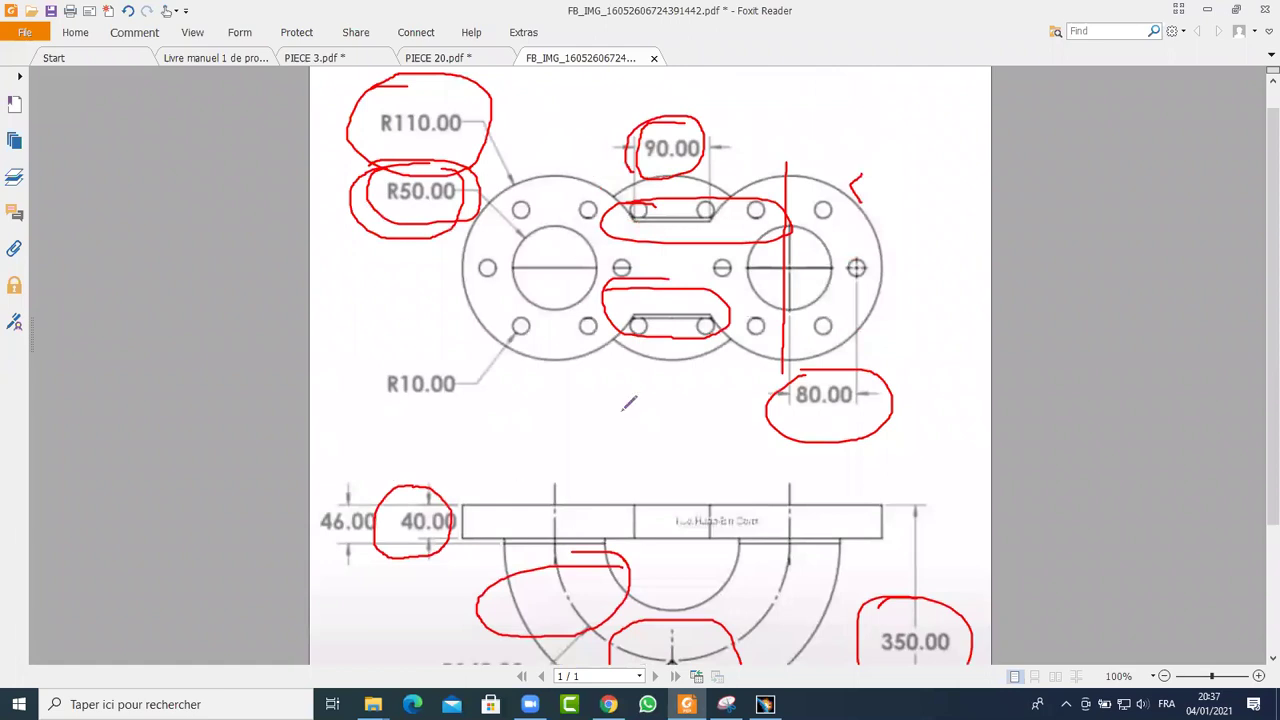
Circle the R50.00 dimension again and draw two red arrows across the left pipe arm in the front view
{"action": "mouse_move", "coordinate": [462, 150]}
{"action": "left_mouse_down"}
{"action": "mouse_move", "coordinate": [379, 158]}
{"action": "mouse_move", "coordinate": [394, 218]}
{"action": "mouse_move", "coordinate": [478, 163]}
{"action": "mouse_move", "coordinate": [376, 152]}
{"action": "left_mouse_up"}
{"action": "mouse_move", "coordinate": [548, 630]}
{"action": "left_mouse_down"}
{"action": "mouse_move", "coordinate": [626, 572]}
{"action": "mouse_move", "coordinate": [620, 600]}
{"action": "left_mouse_up"}
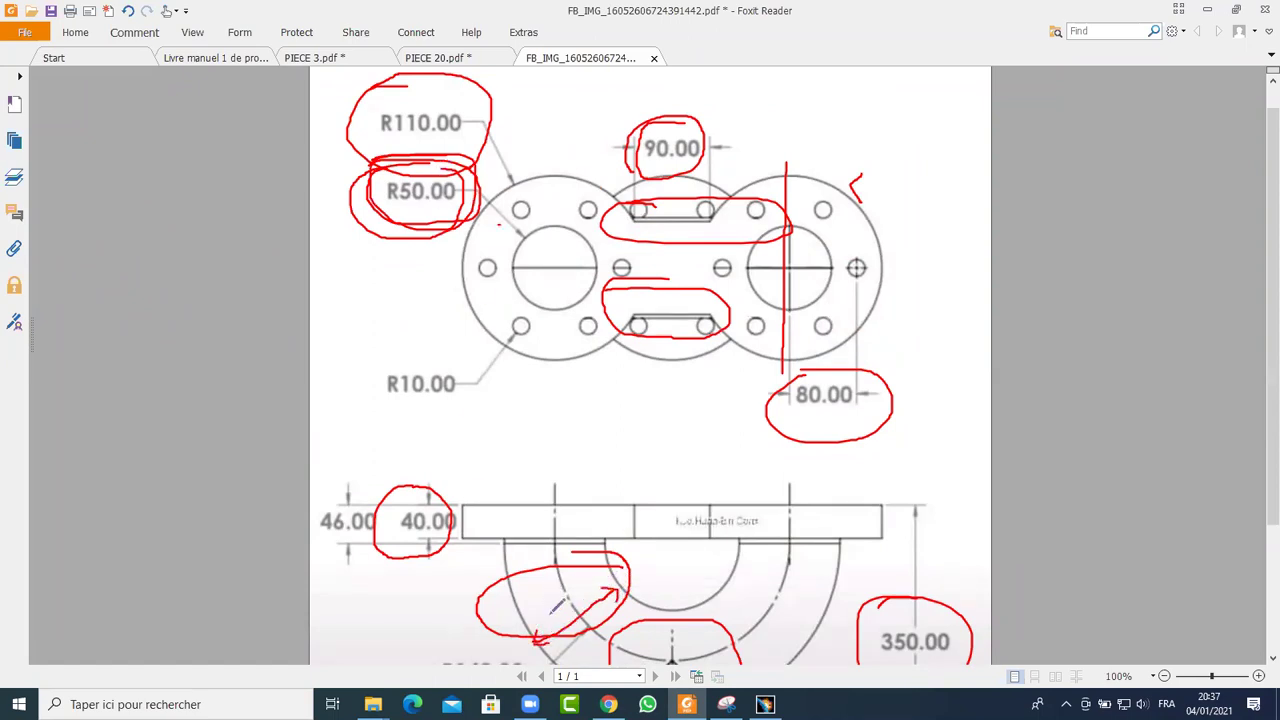
{"action": "left_click_drag", "start_coordinate": [540, 611], "coordinate": [600, 576]}
{"action": "left_click_drag", "start_coordinate": [537, 606], "coordinate": [560, 605]}
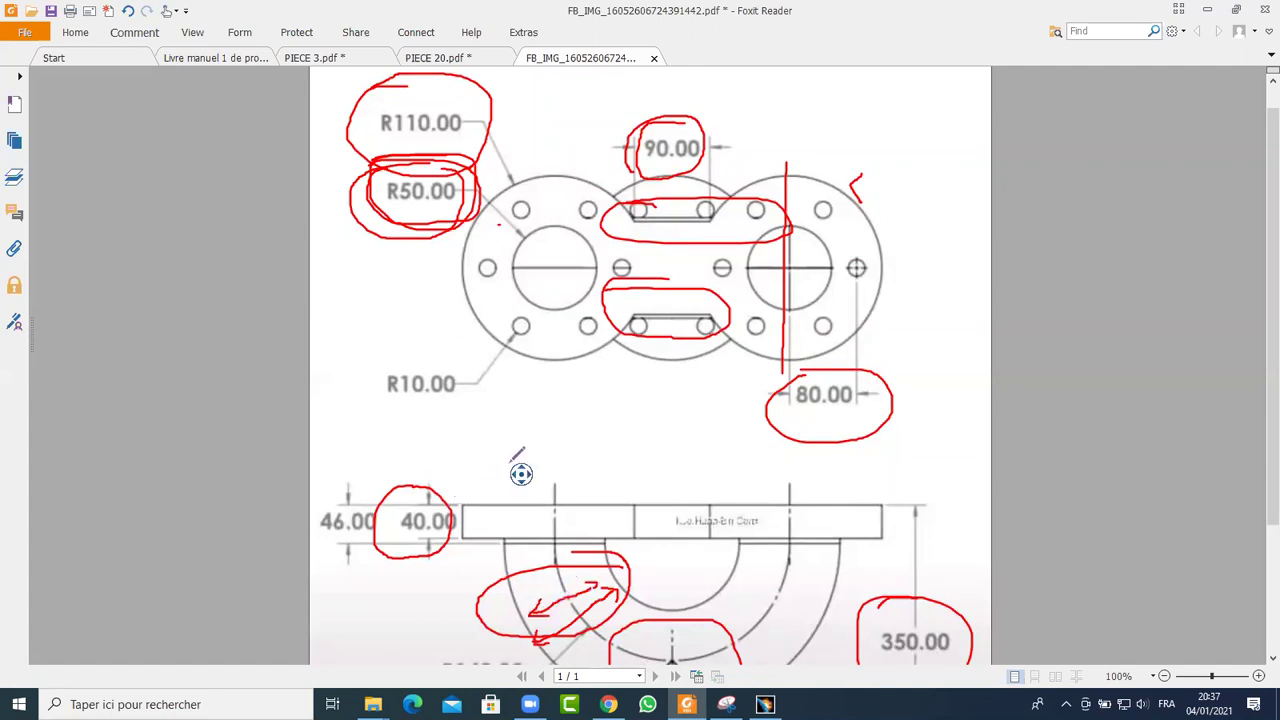